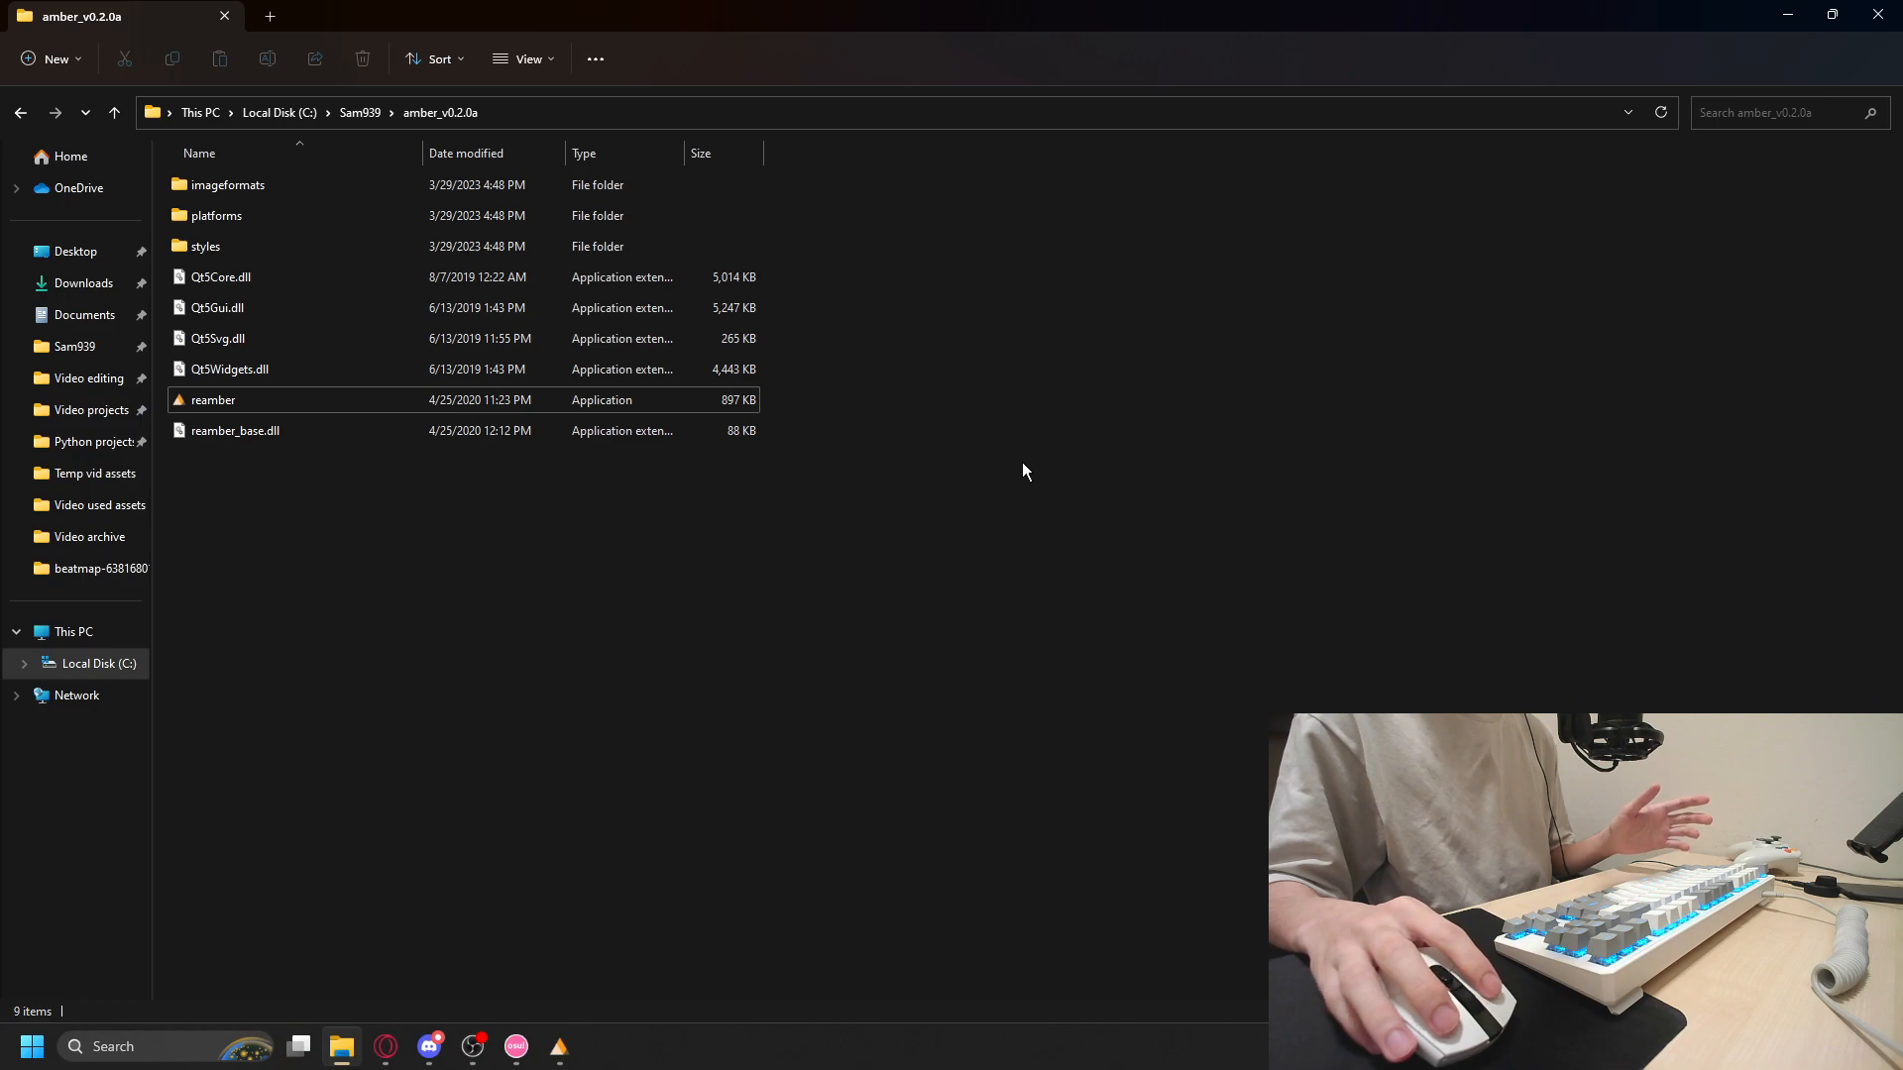
# Launch reamber from the amber_v0.2.0a folder, maximize its window, and open the Stutter tool after viewing Alter
pyautogui.doubleClick(652, 404)
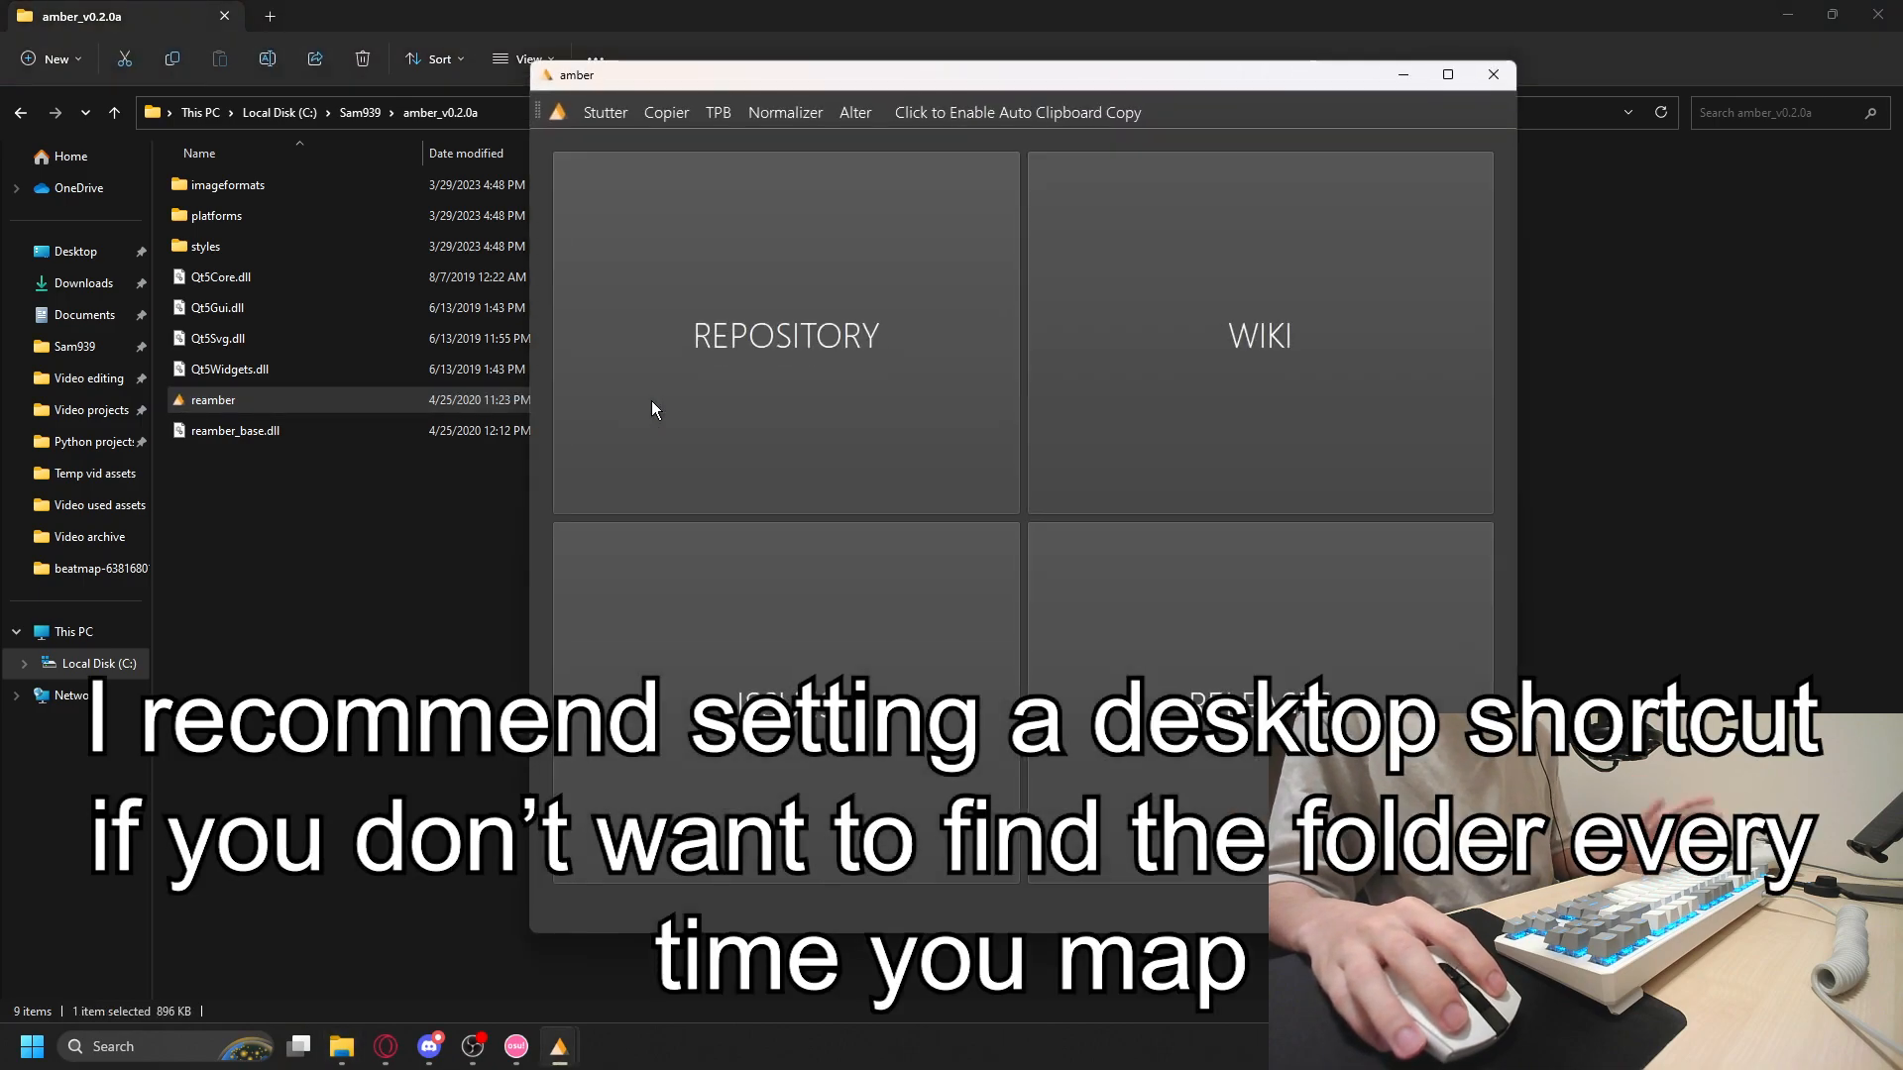
pyautogui.doubleClick(1127, 71)
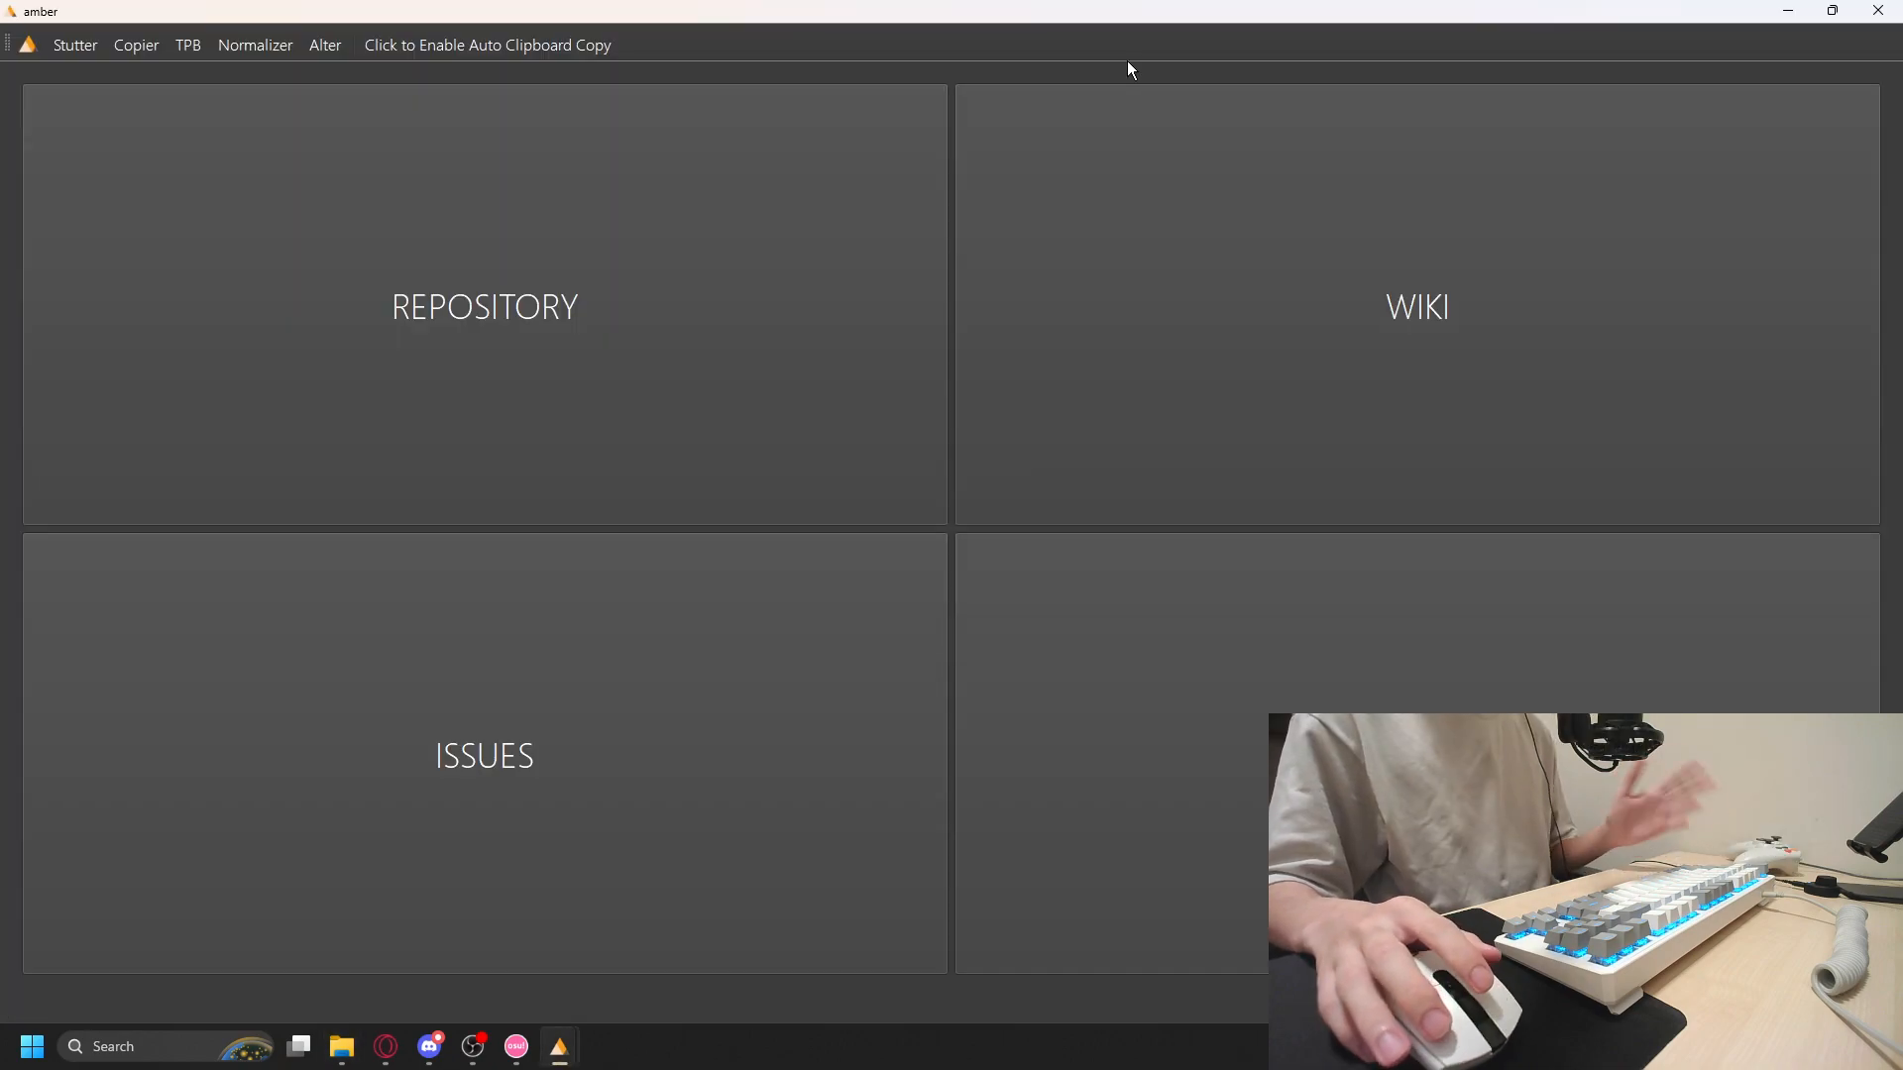
pyautogui.click(322, 47)
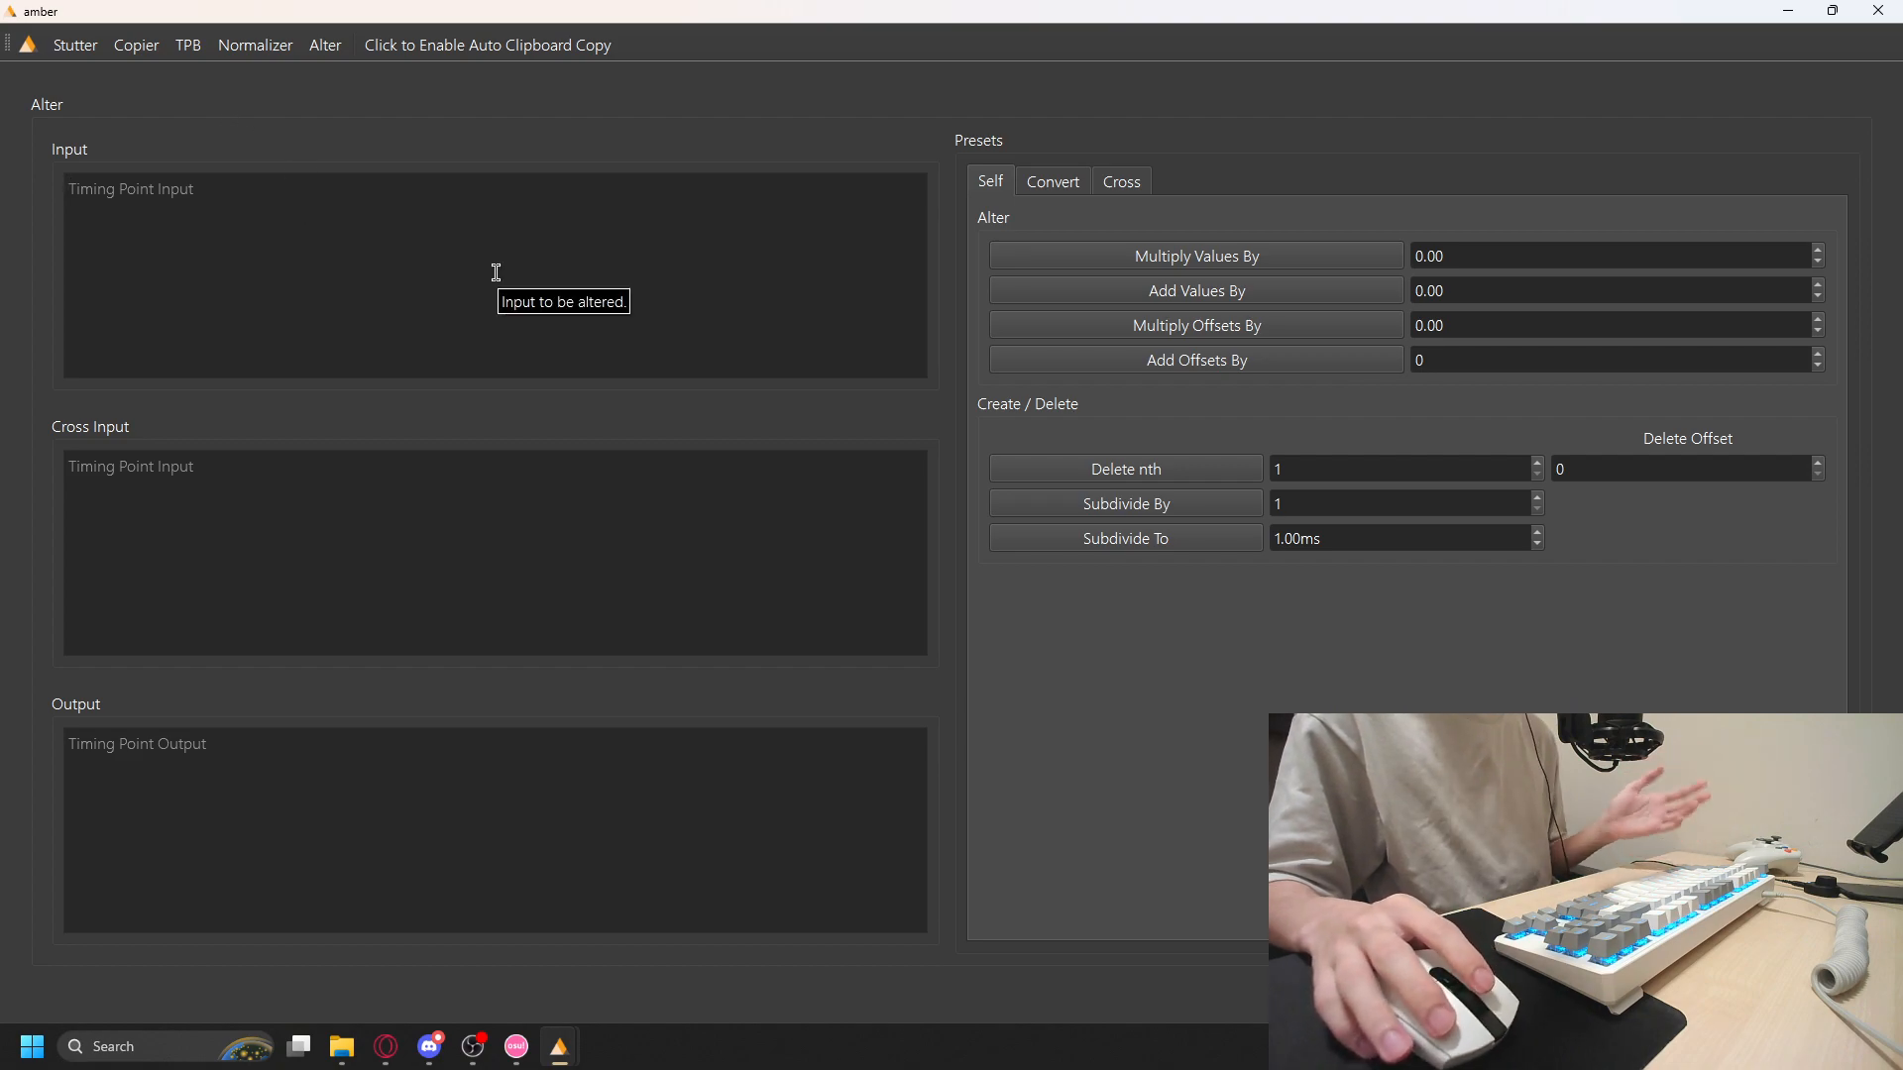
pyautogui.click(85, 50)
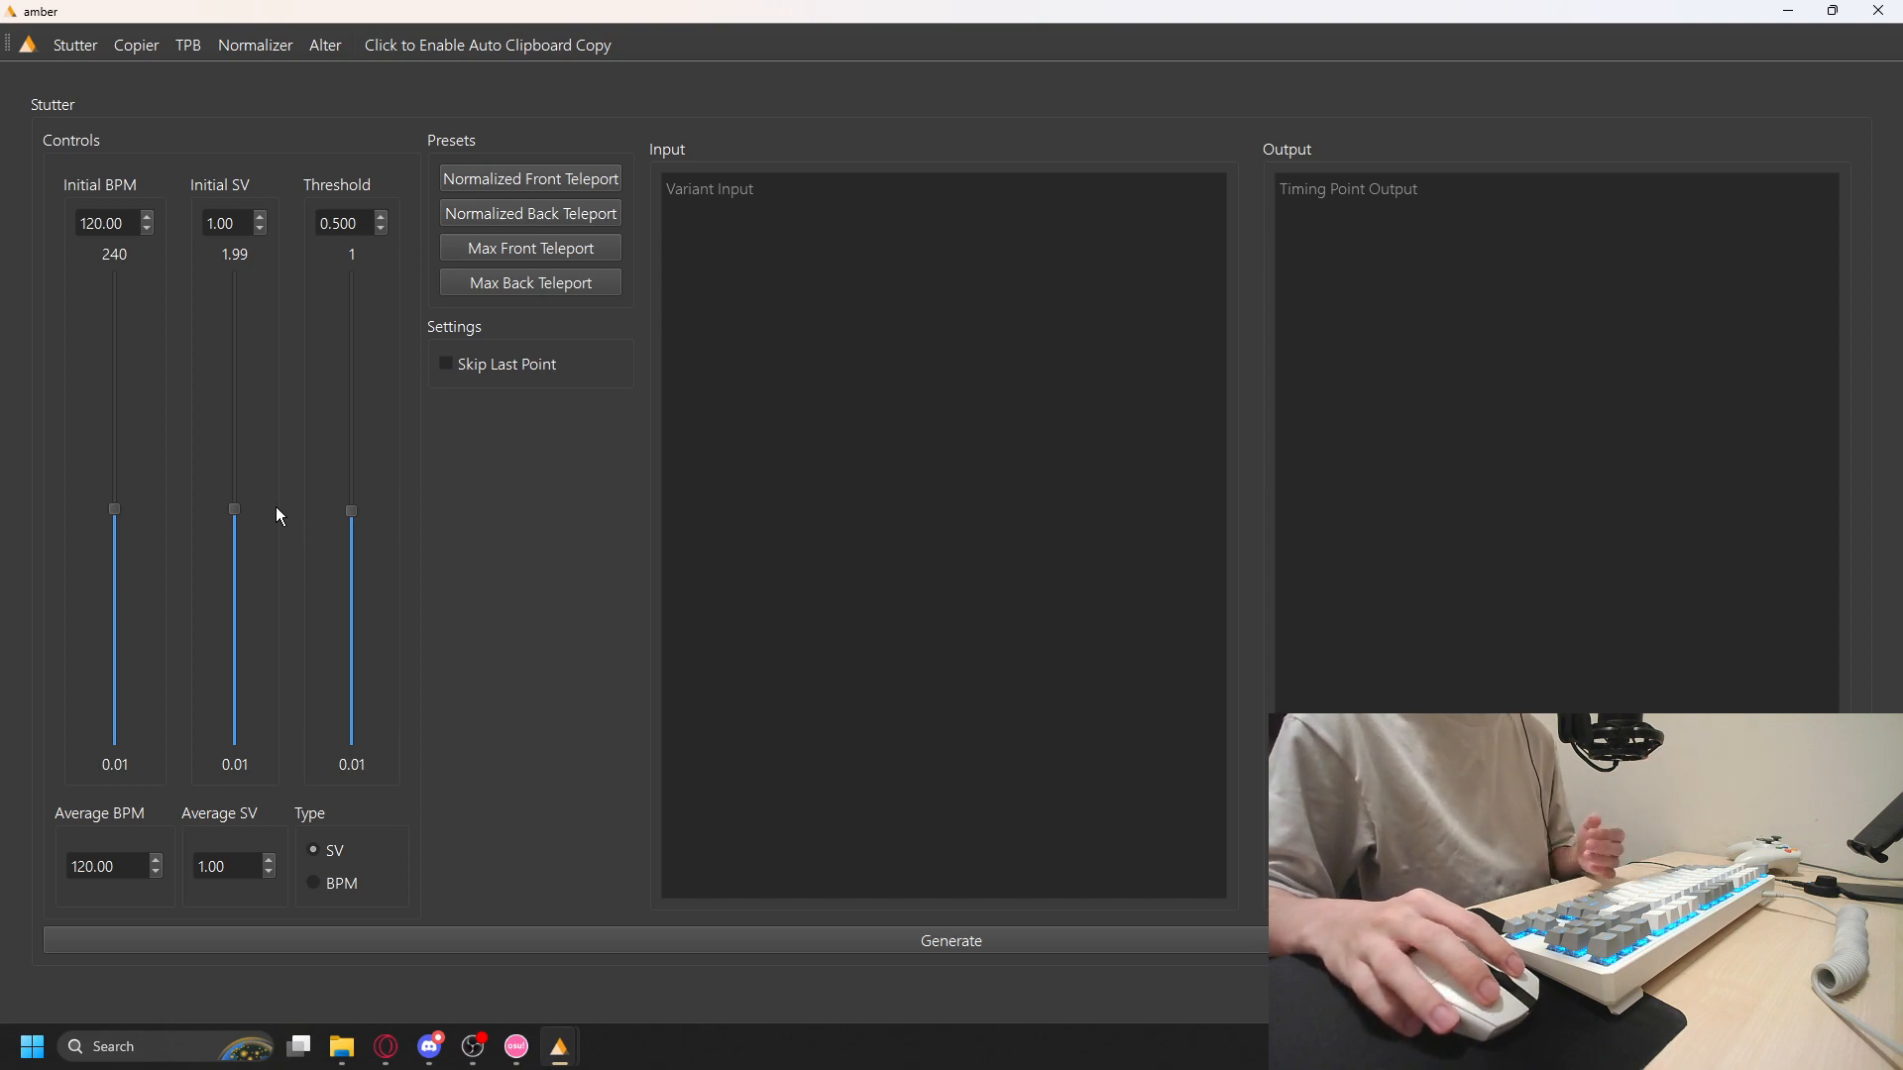
# Try the Initial SV at its 1.99 maximum, at its 0.01 minimum, and at 3.97
pyautogui.moveTo(237, 512); pyautogui.dragTo(323, 229)
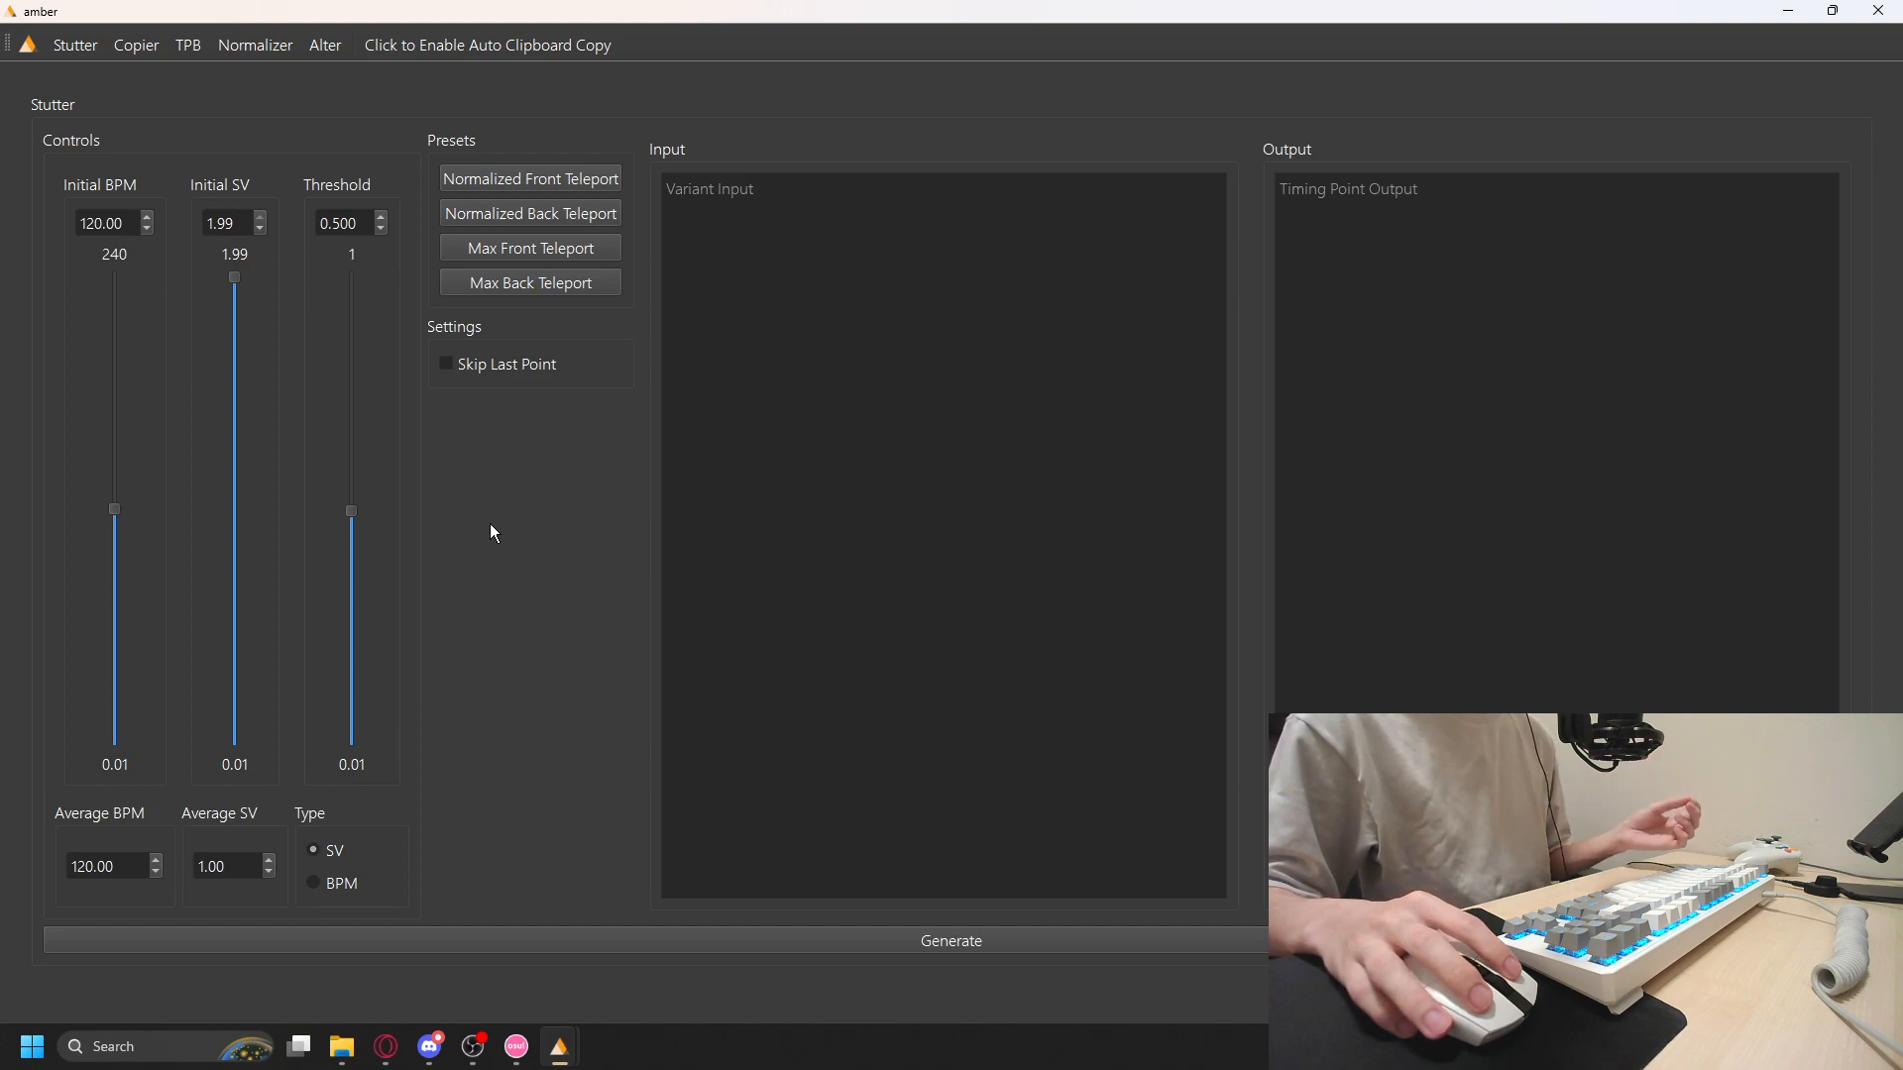
pyautogui.moveTo(234, 277); pyautogui.dragTo(232, 753)
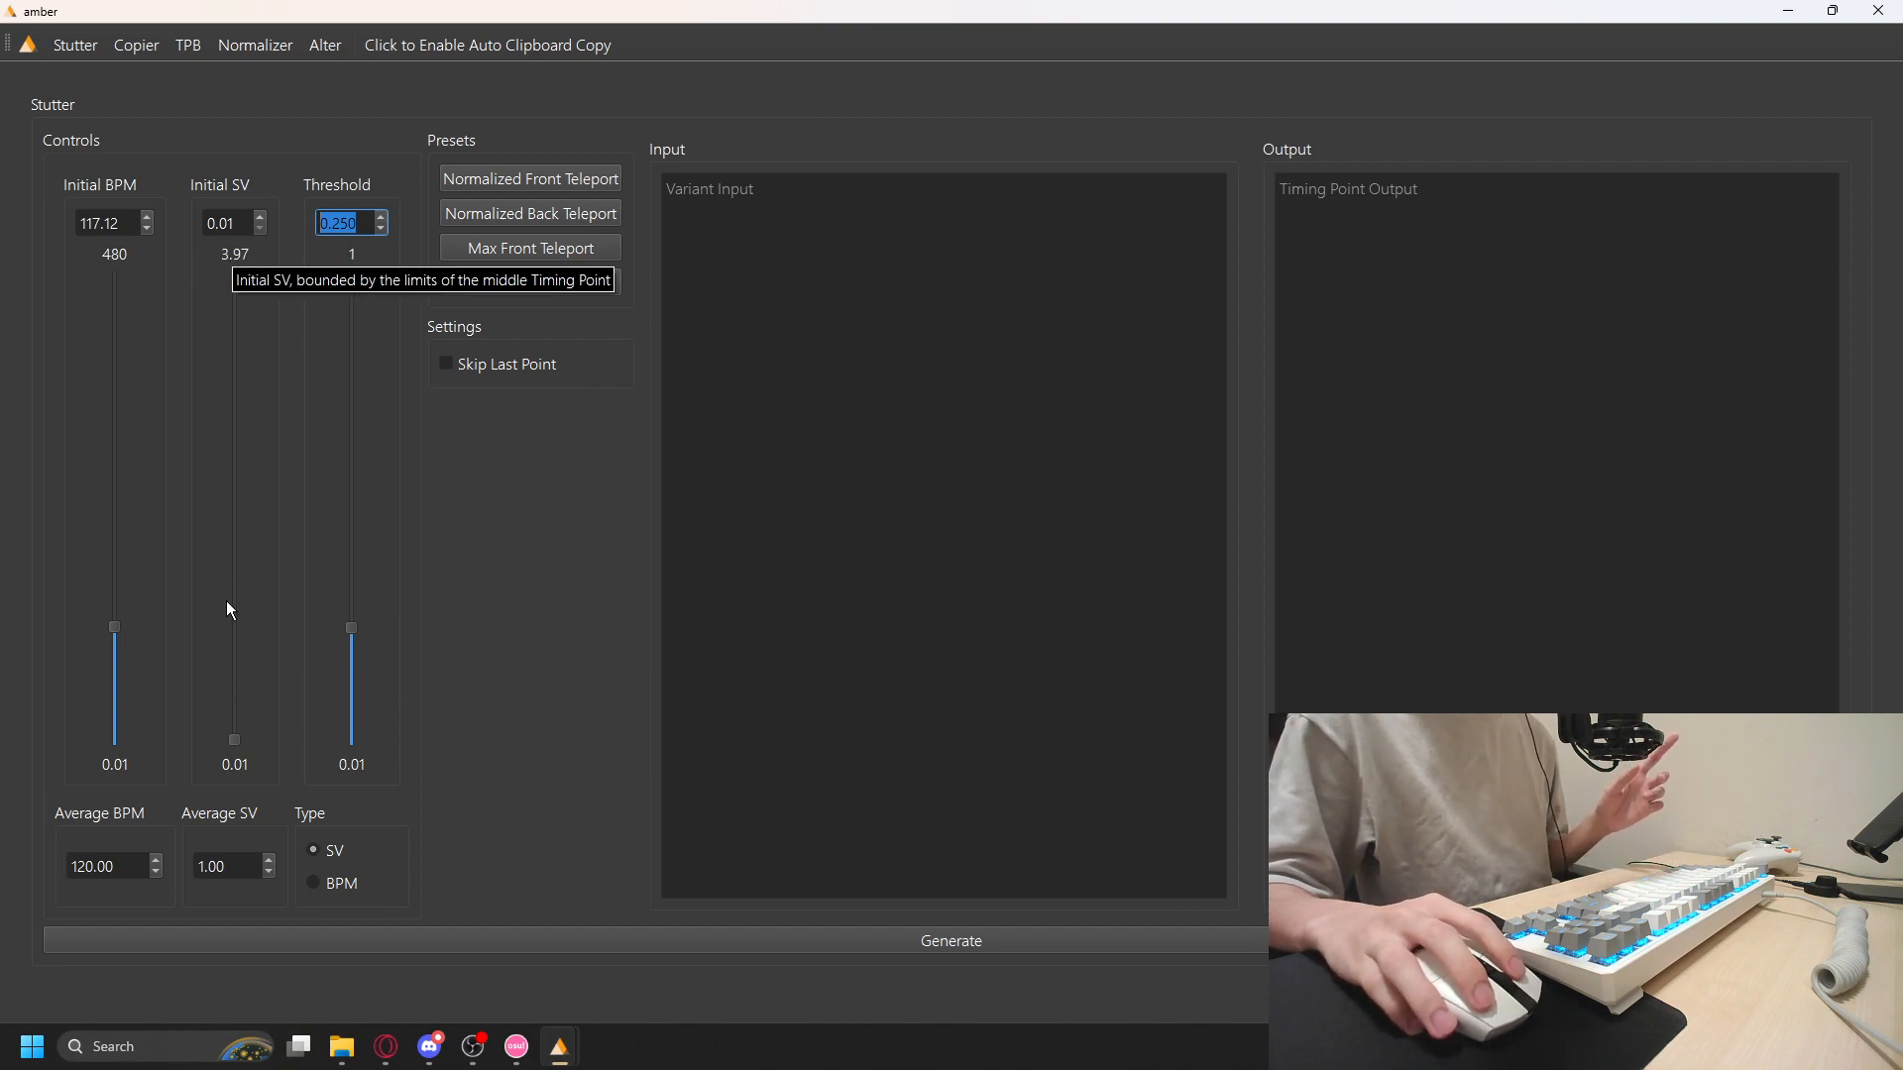
pyautogui.moveTo(232, 741); pyautogui.dragTo(373, 218)
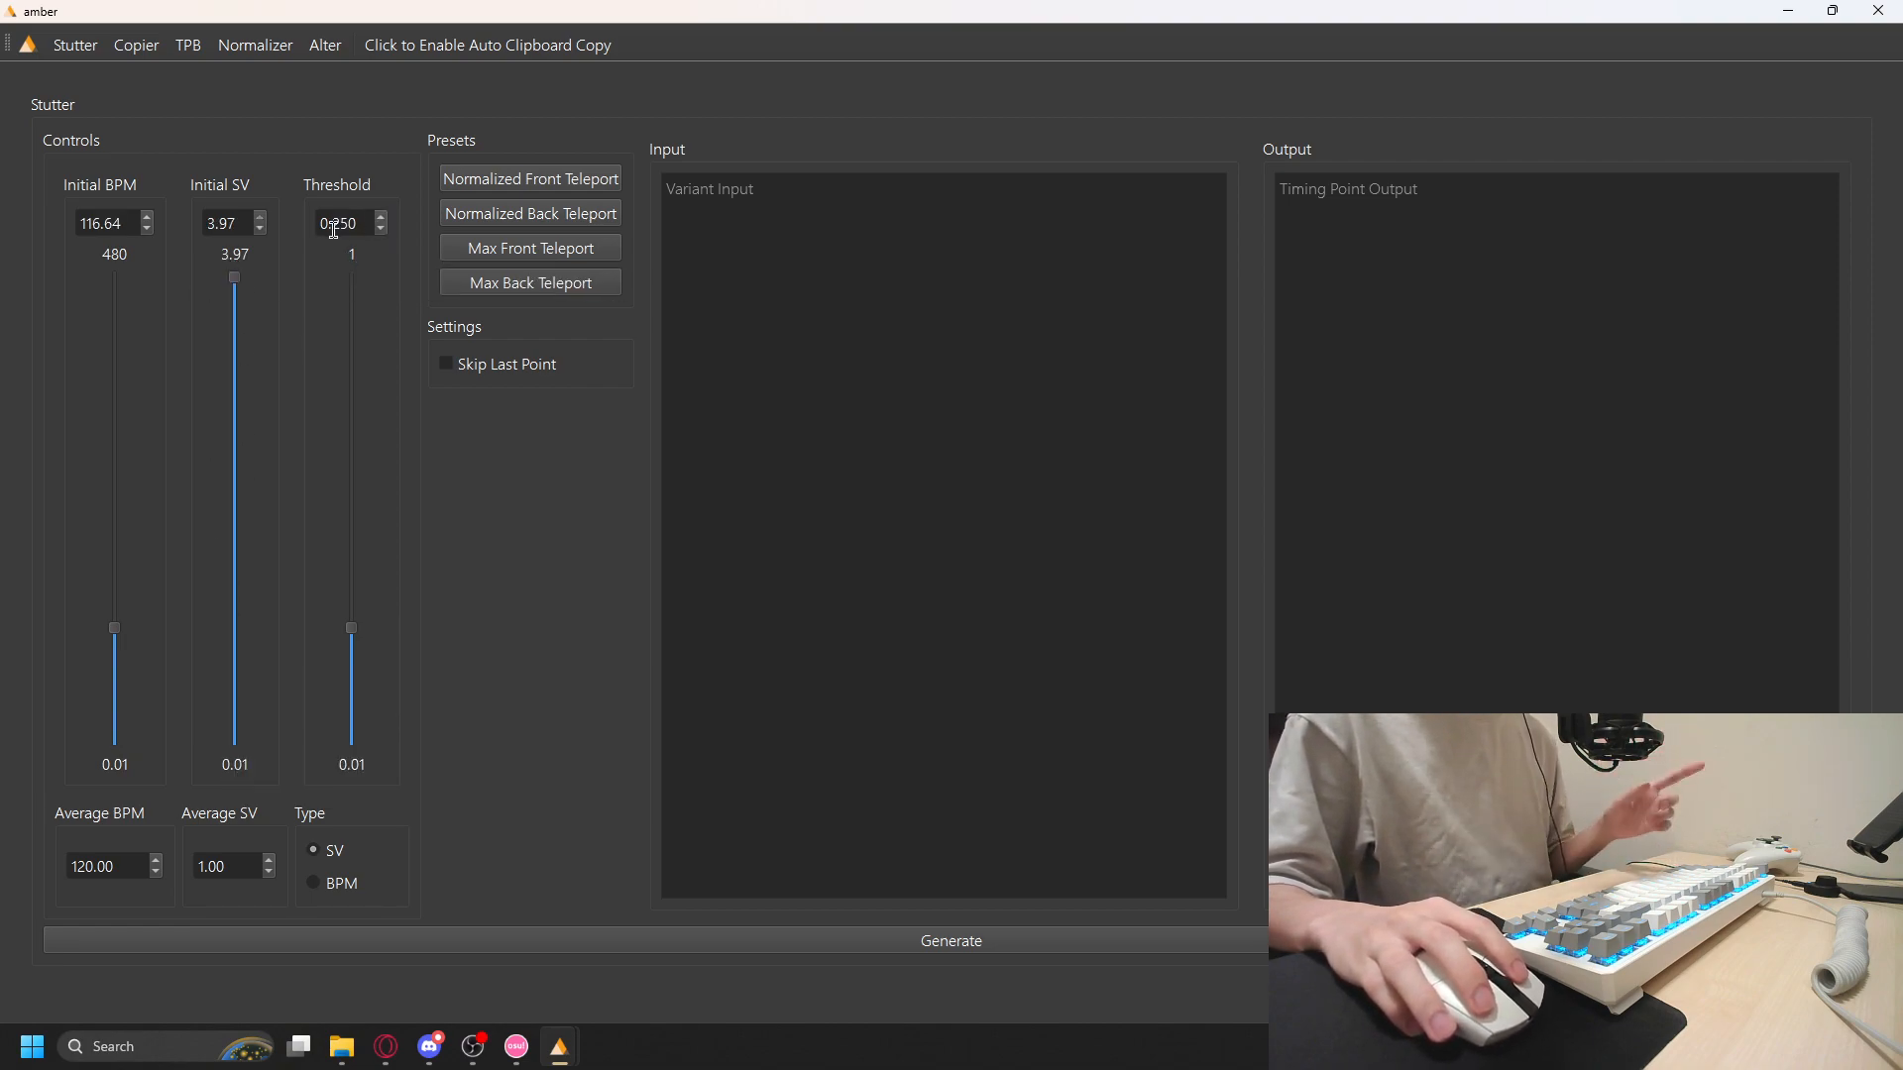
# Set the stutter Threshold to 0.750 and lower the Initial SV slightly from its maximum
pyautogui.click(337, 224)
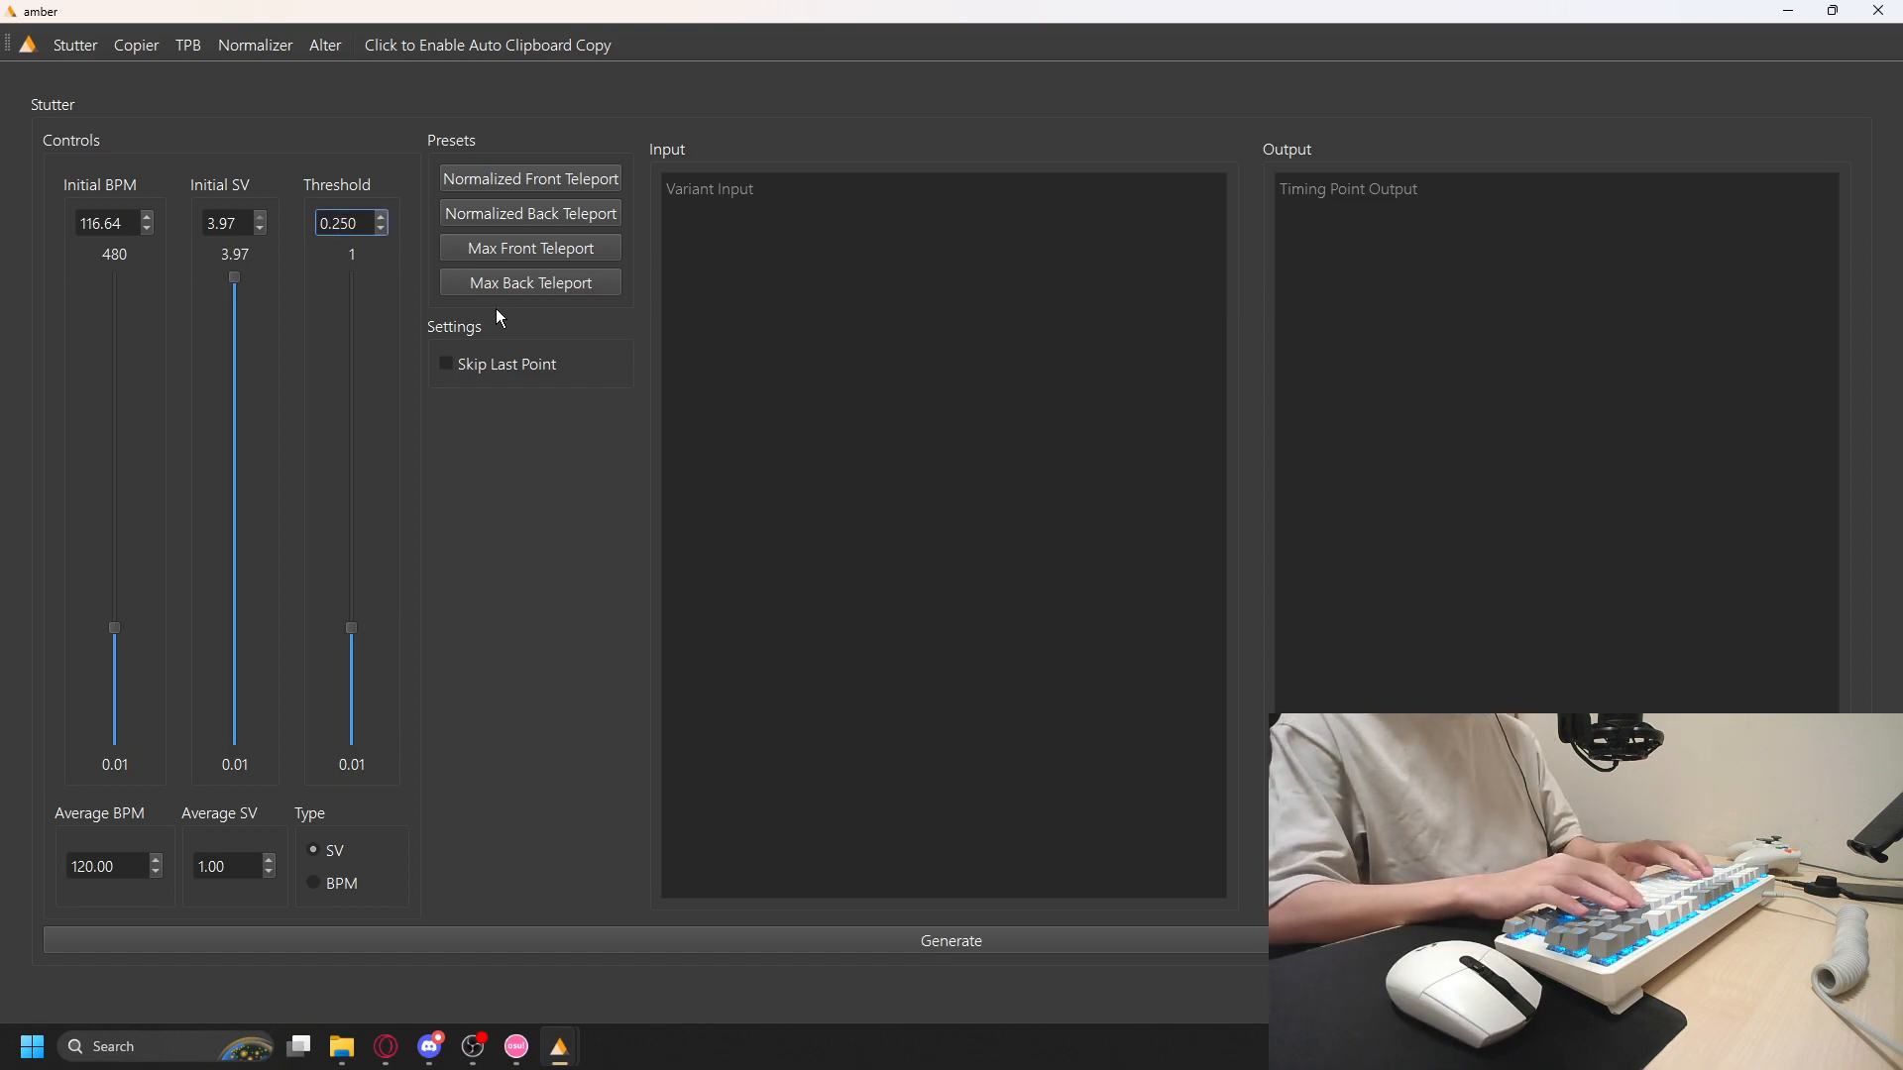
pyautogui.press('BackSpace')
pyautogui.write('7')
pyautogui.press('Return')
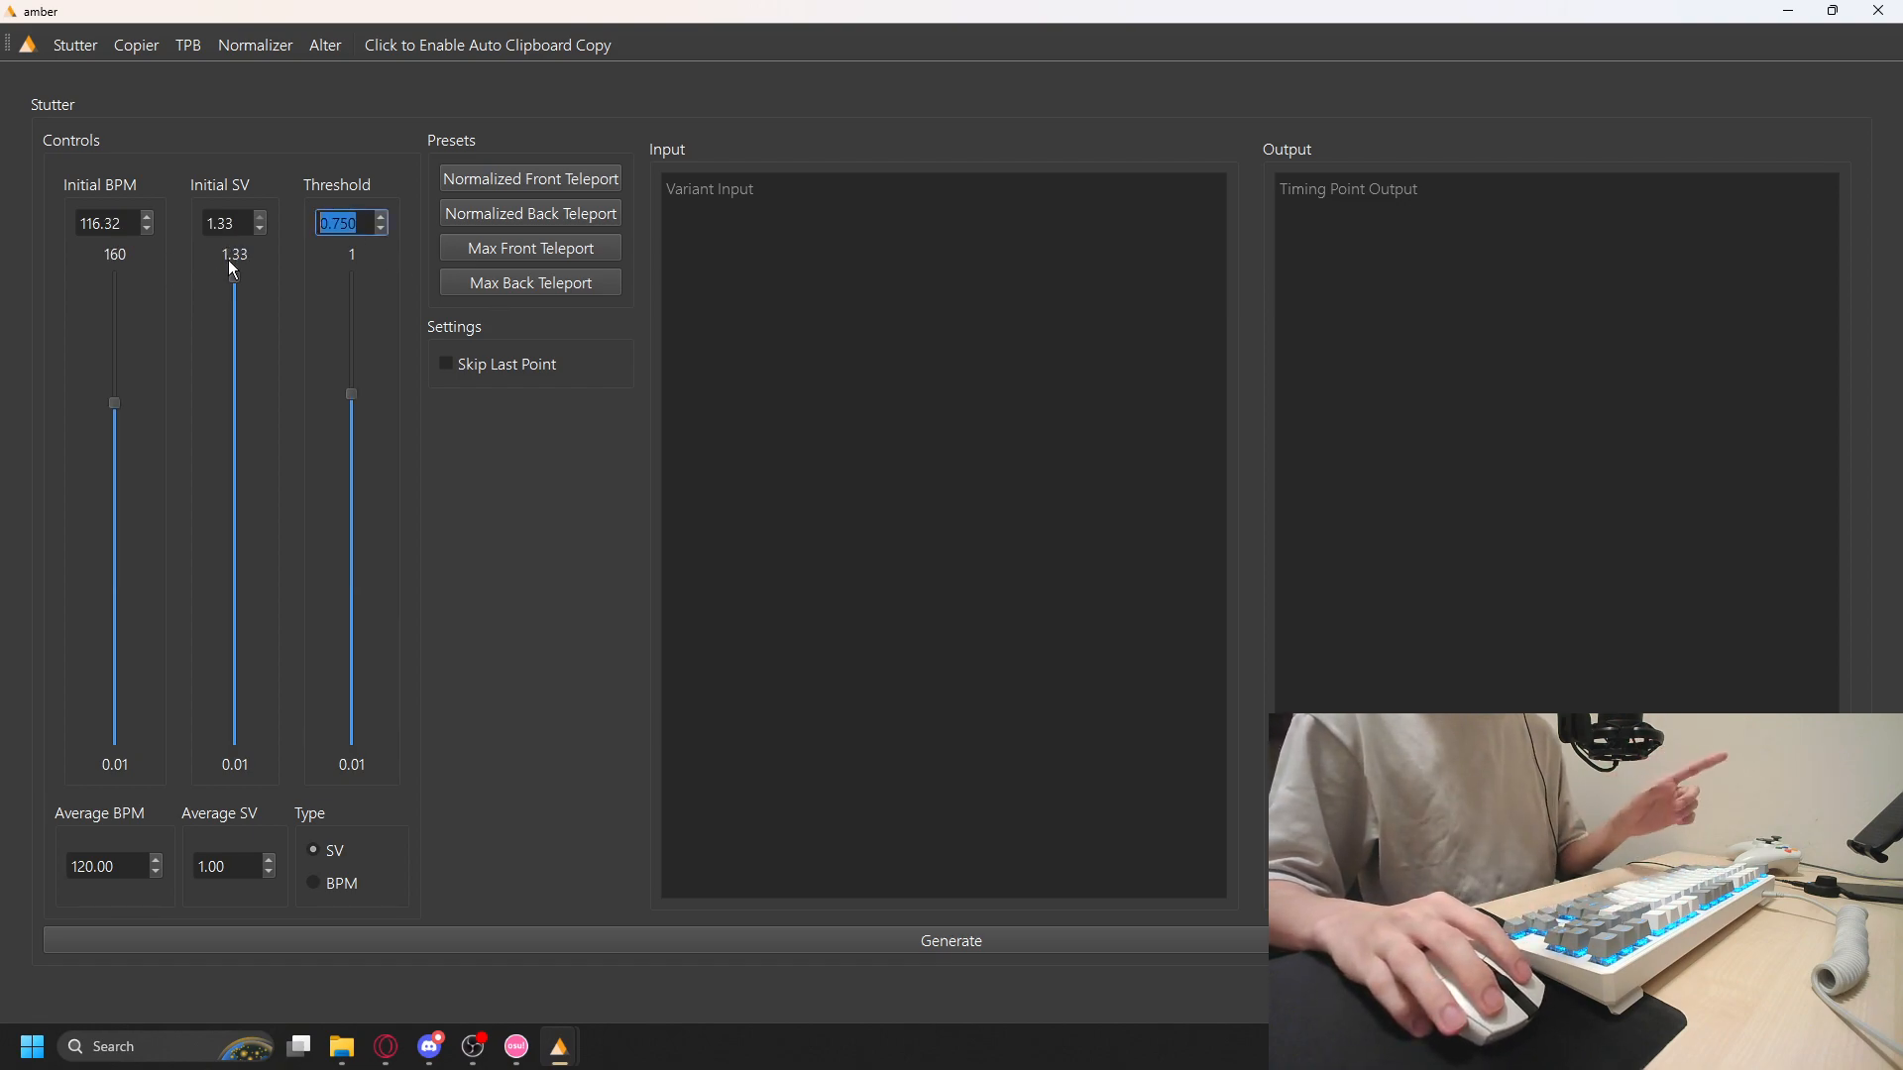
pyautogui.moveTo(236, 277); pyautogui.dragTo(236, 337)
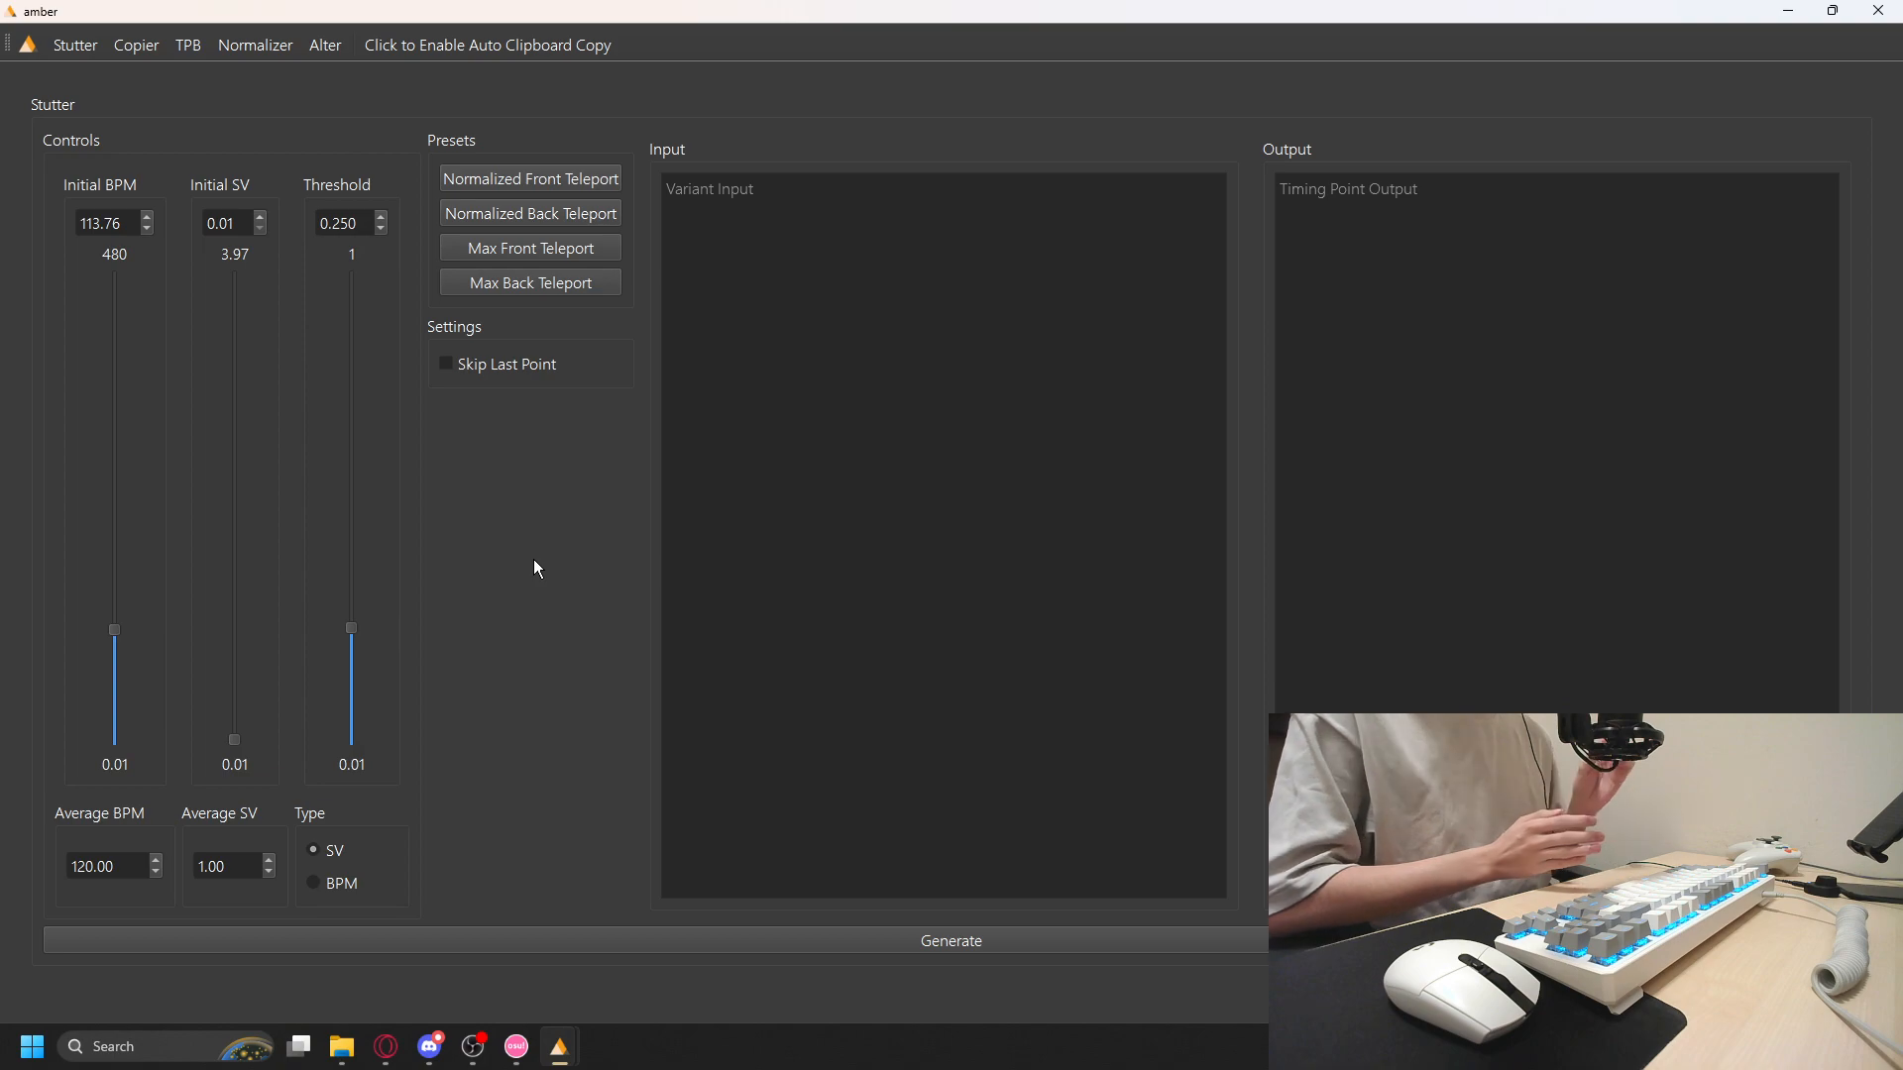
# Raise the Initial SV to 3.76, and try a Threshold of 0.750 with the Initial SV at 0.52
pyautogui.moveTo(235, 740); pyautogui.dragTo(241, 639)
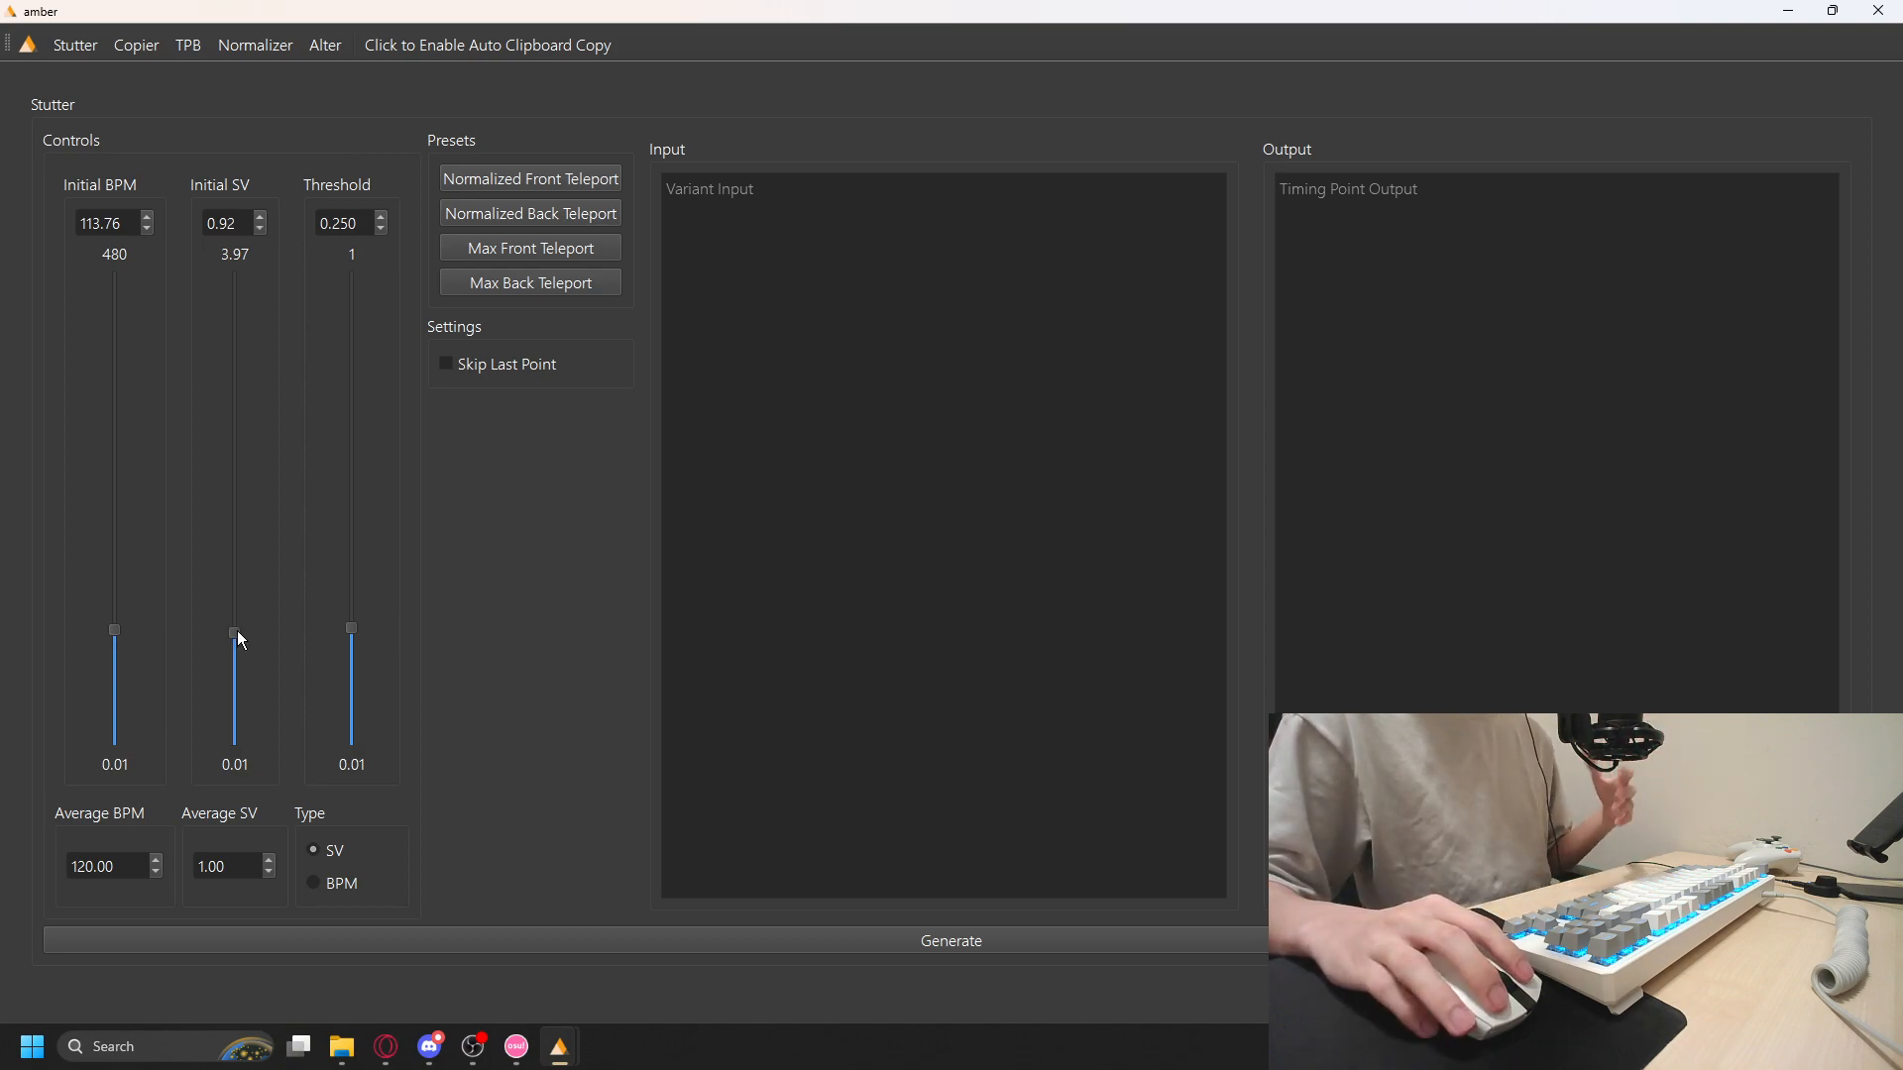
pyautogui.moveTo(236, 631); pyautogui.dragTo(272, 325)
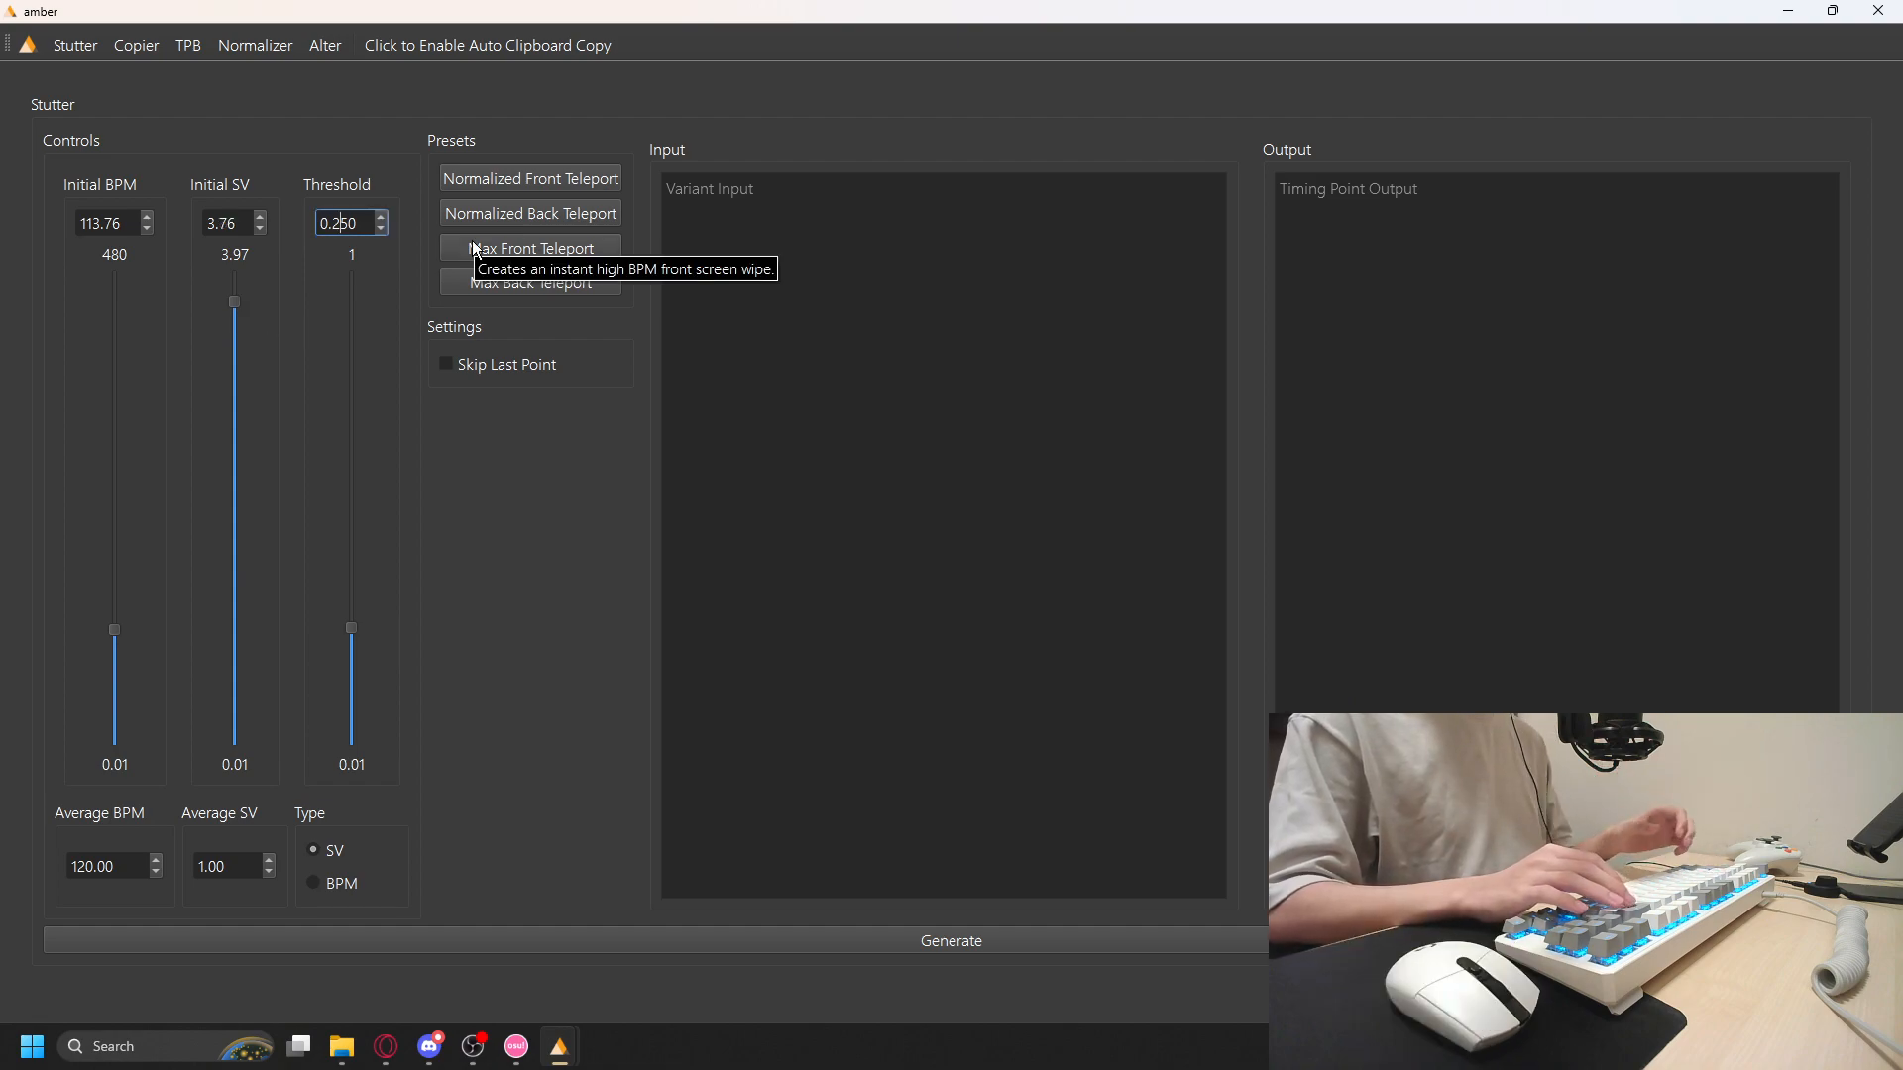
pyautogui.press('BackSpace')
pyautogui.write('7')
pyautogui.press('Return')
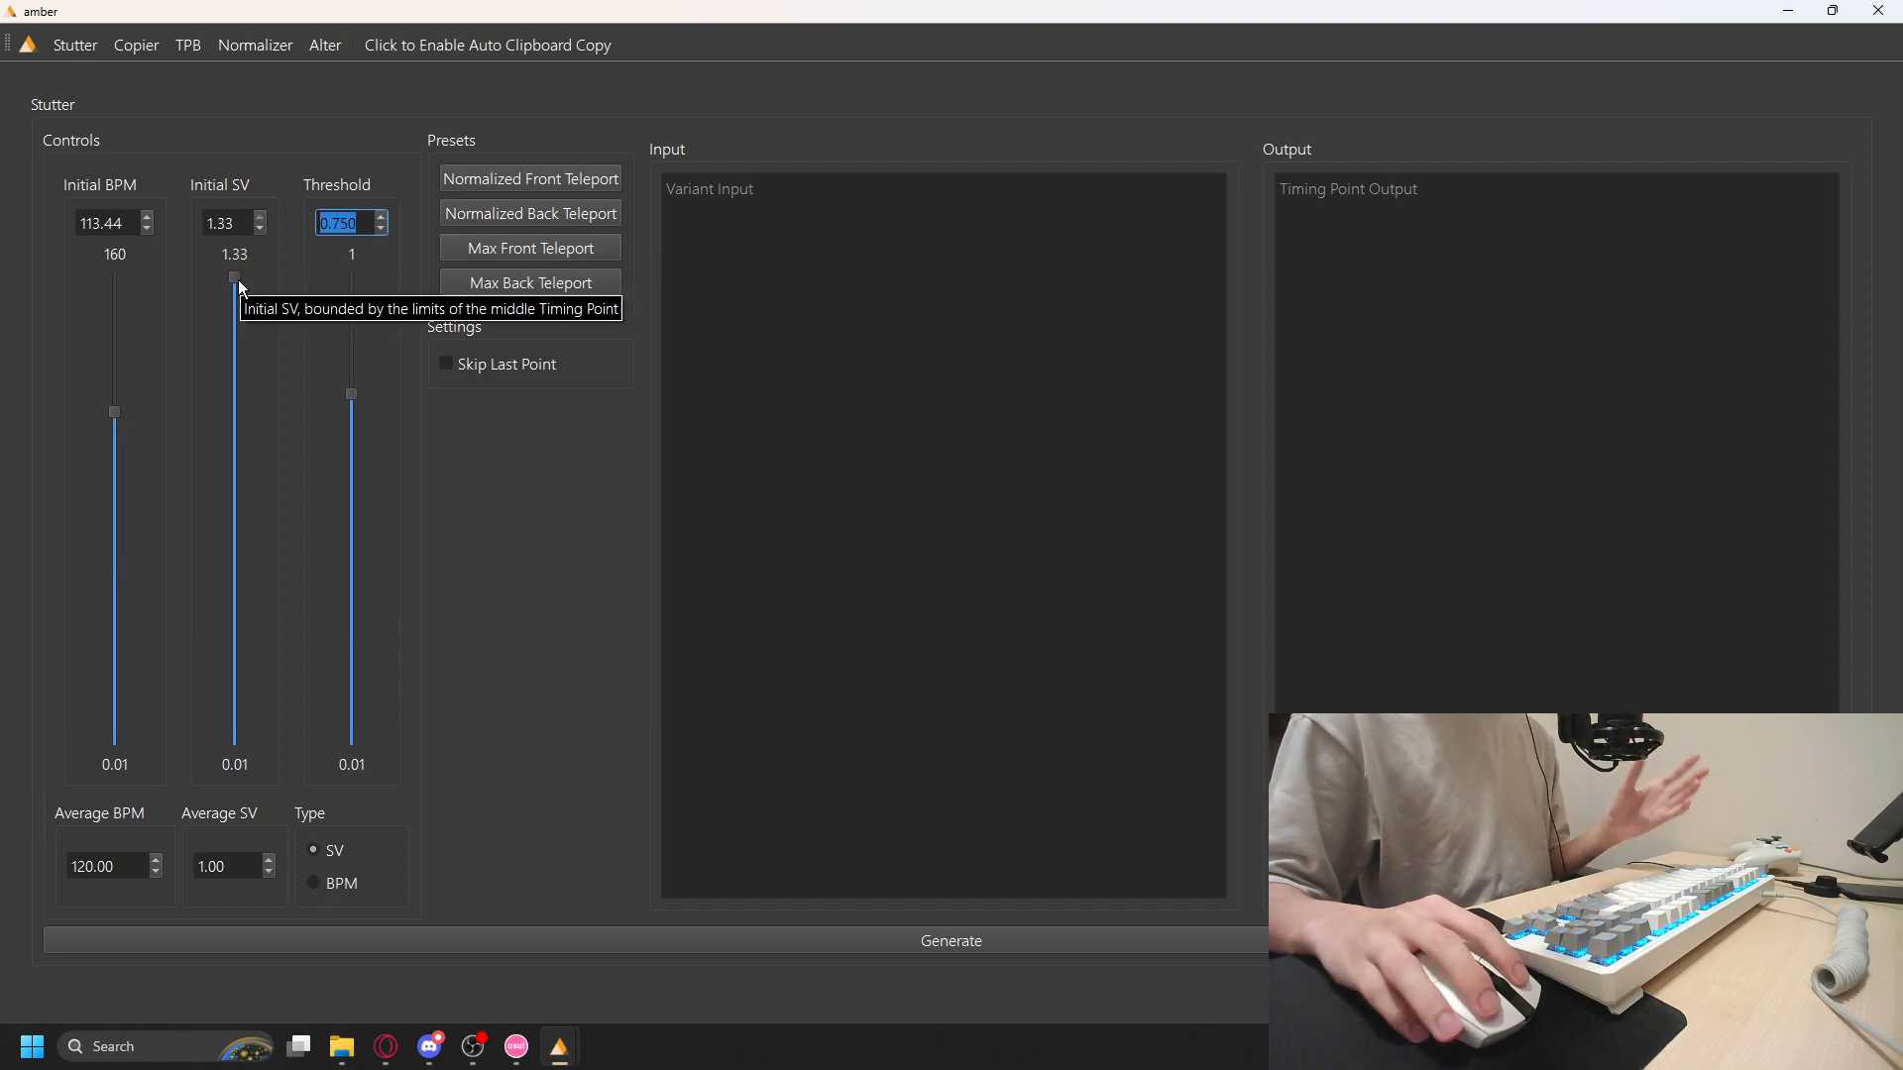
pyautogui.moveTo(236, 279); pyautogui.dragTo(246, 521)
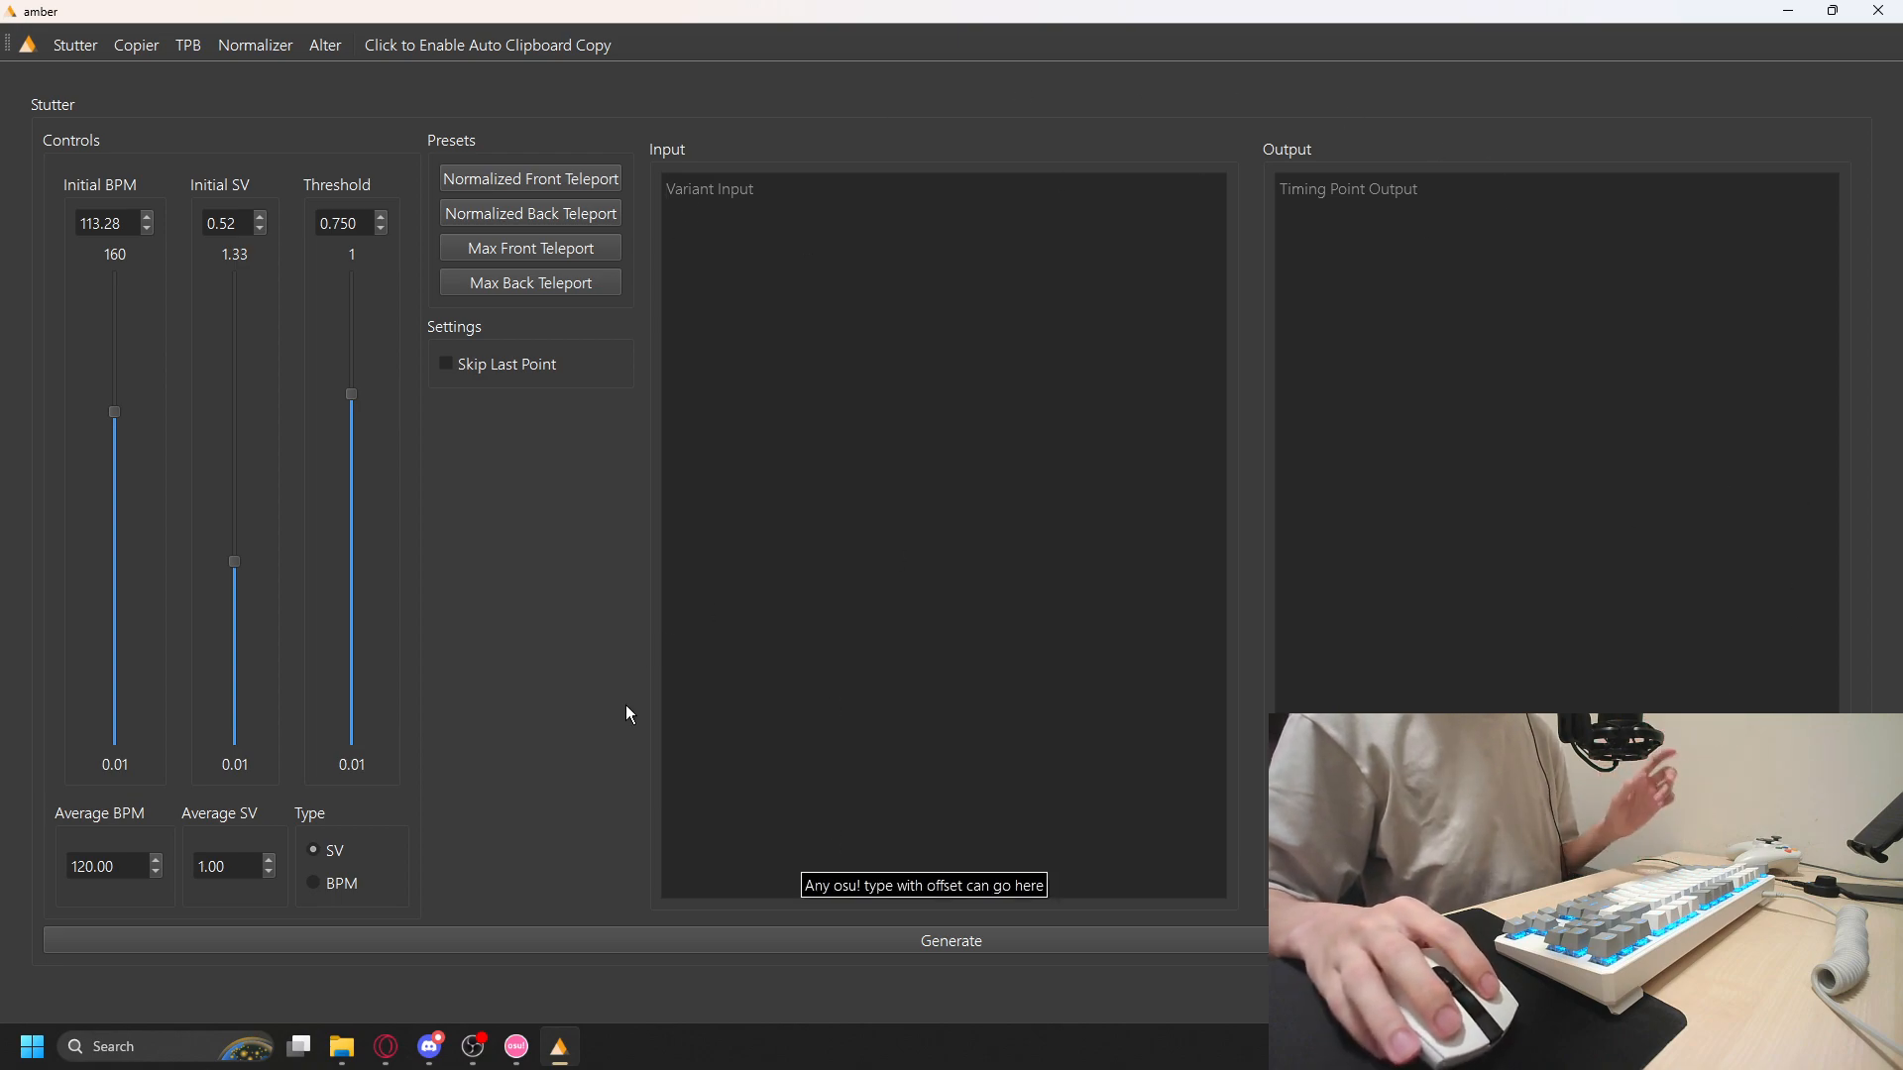
# Switch to the osu! beatmap editor and select the two fourth-column notes just after the current time position
pyautogui.click(516, 1046)
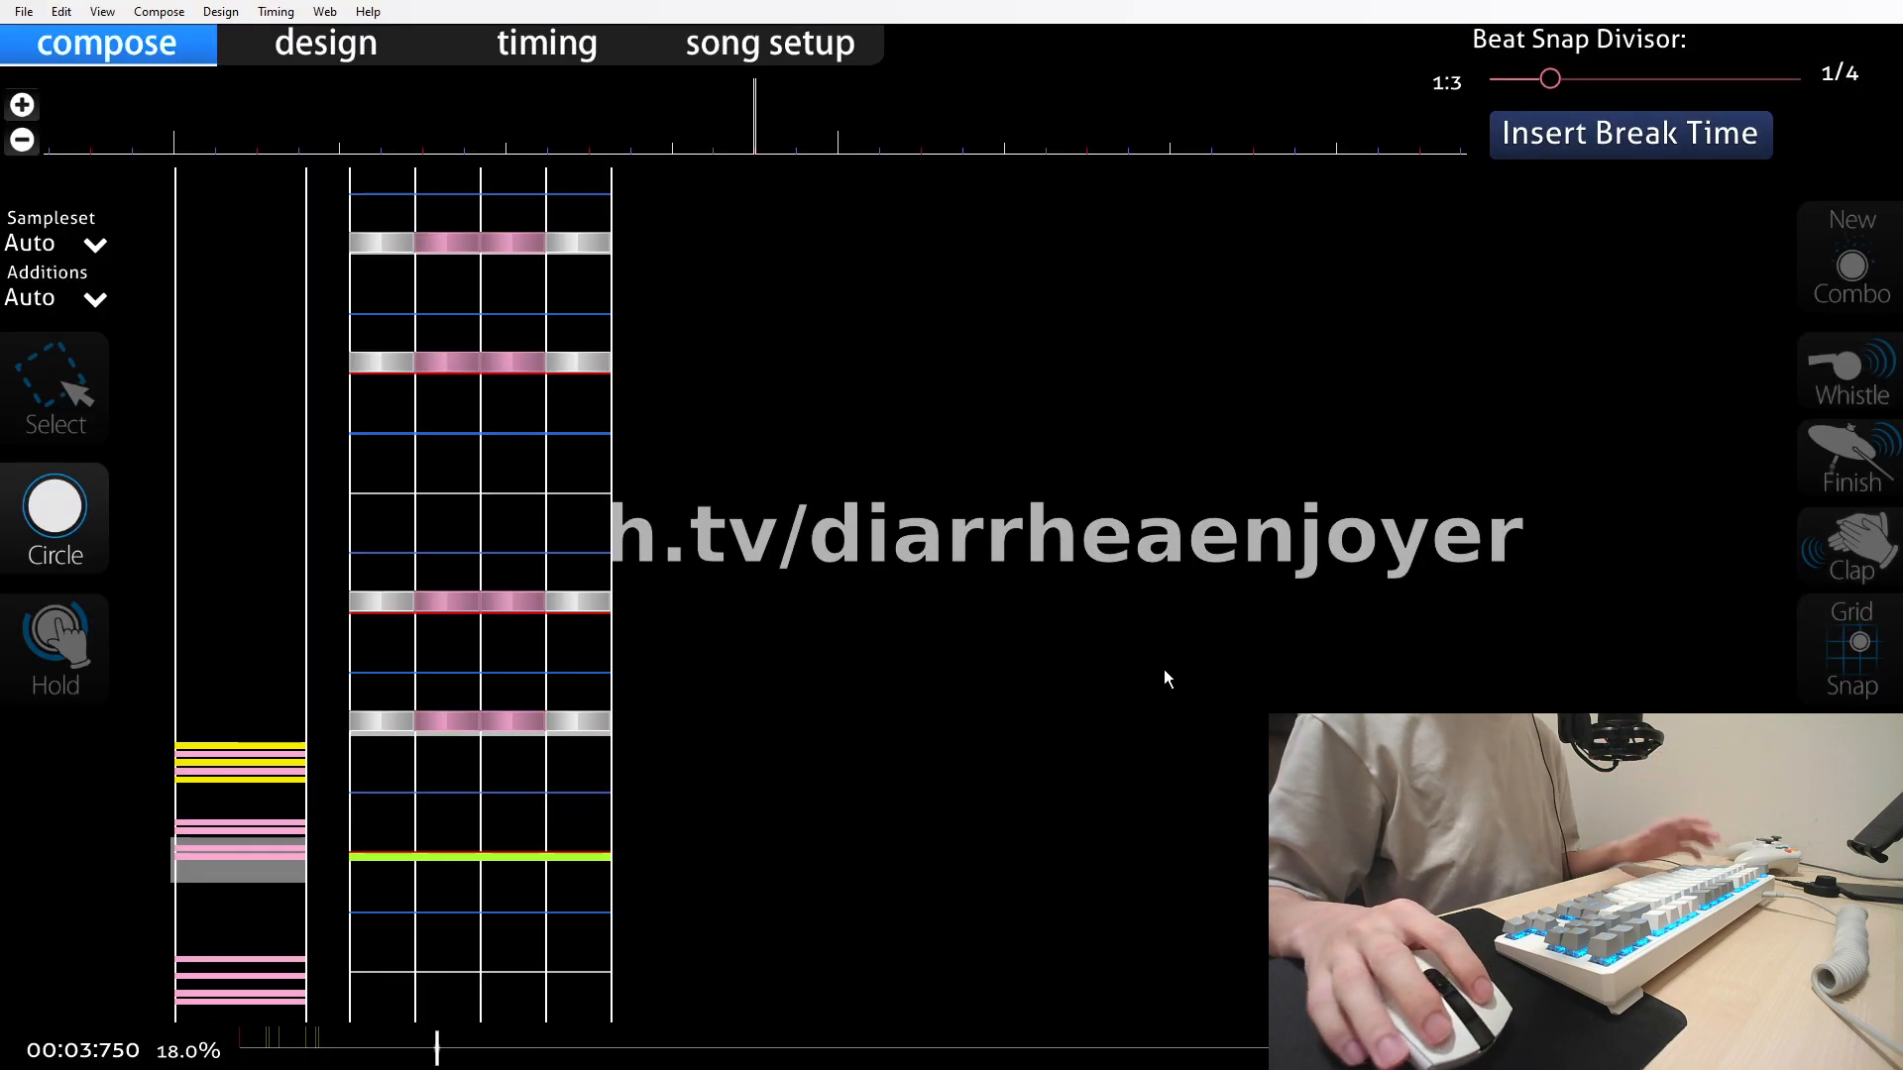
pyautogui.press('1')
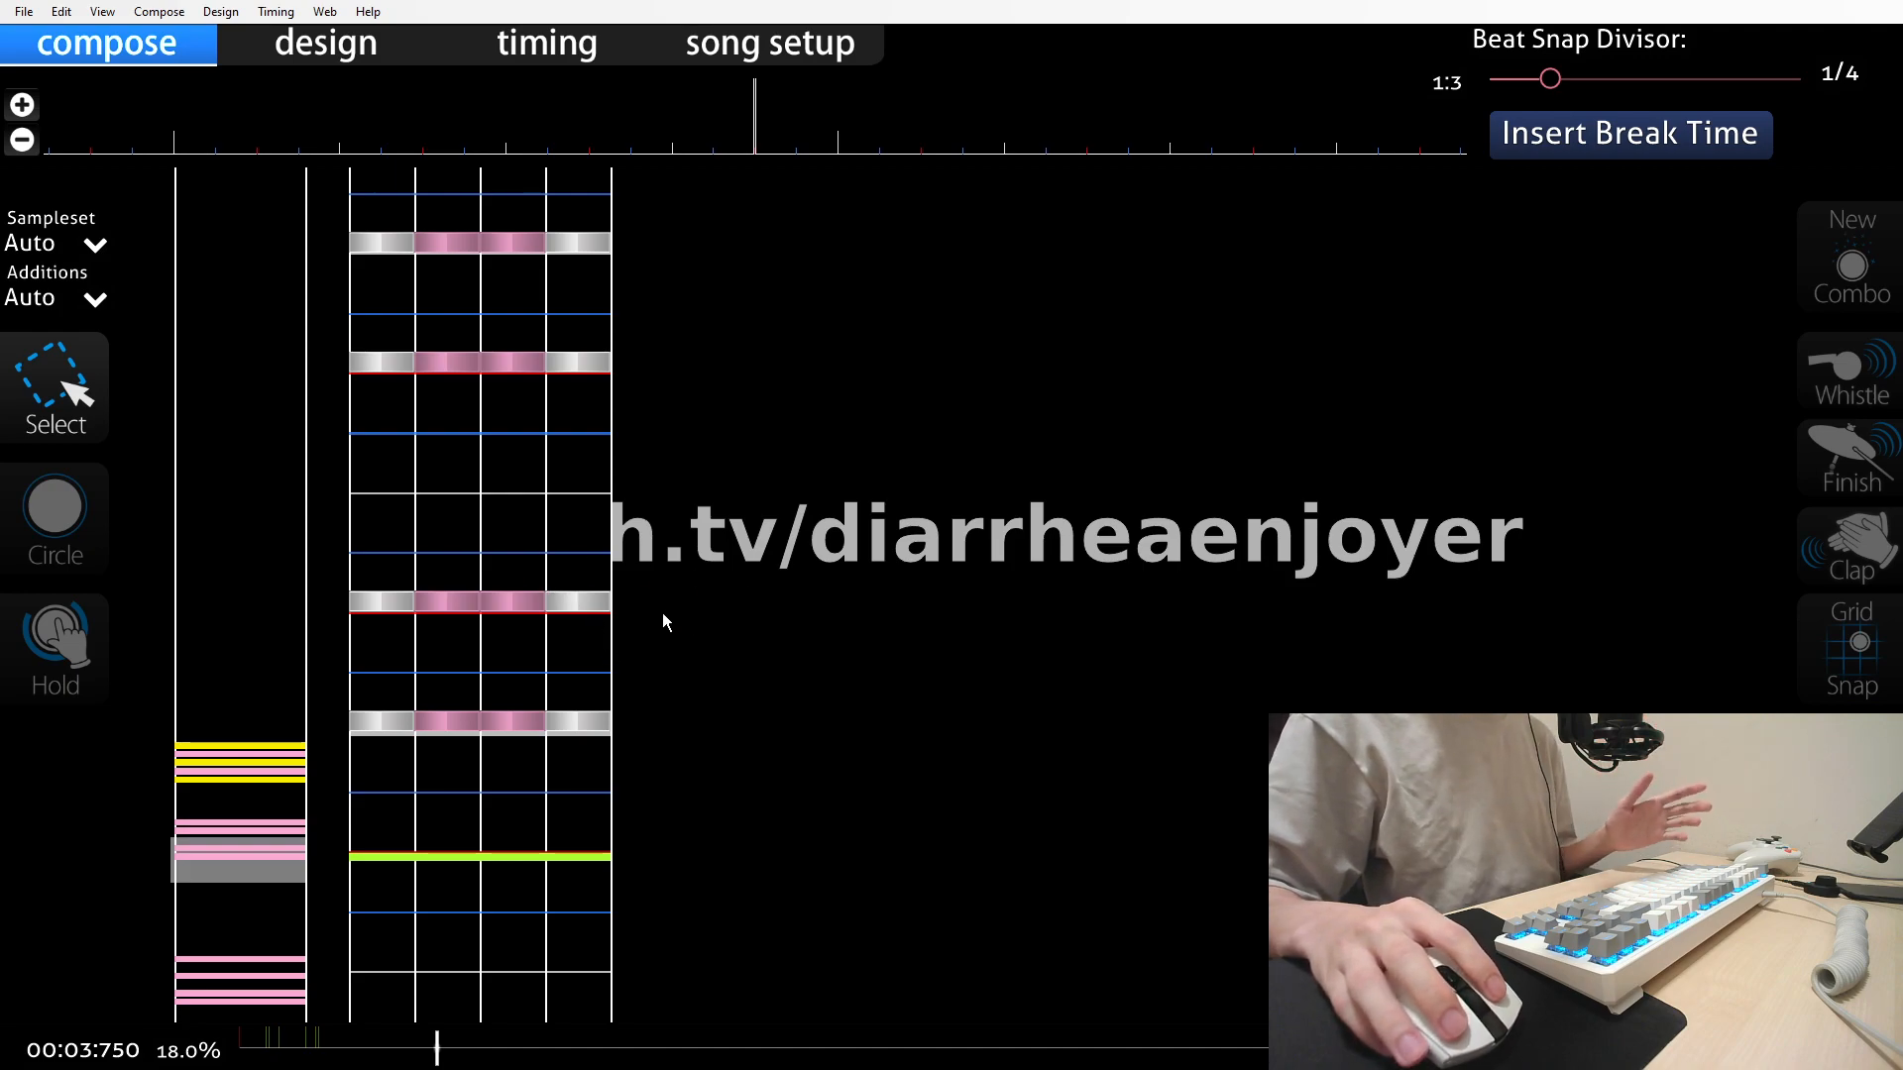
pyautogui.moveTo(542, 553); pyautogui.dragTo(674, 786)
pyautogui.moveTo(335, 561); pyautogui.dragTo(704, 747)
pyautogui.click(514, 551)
pyautogui.moveTo(515, 552); pyautogui.dragTo(700, 752)
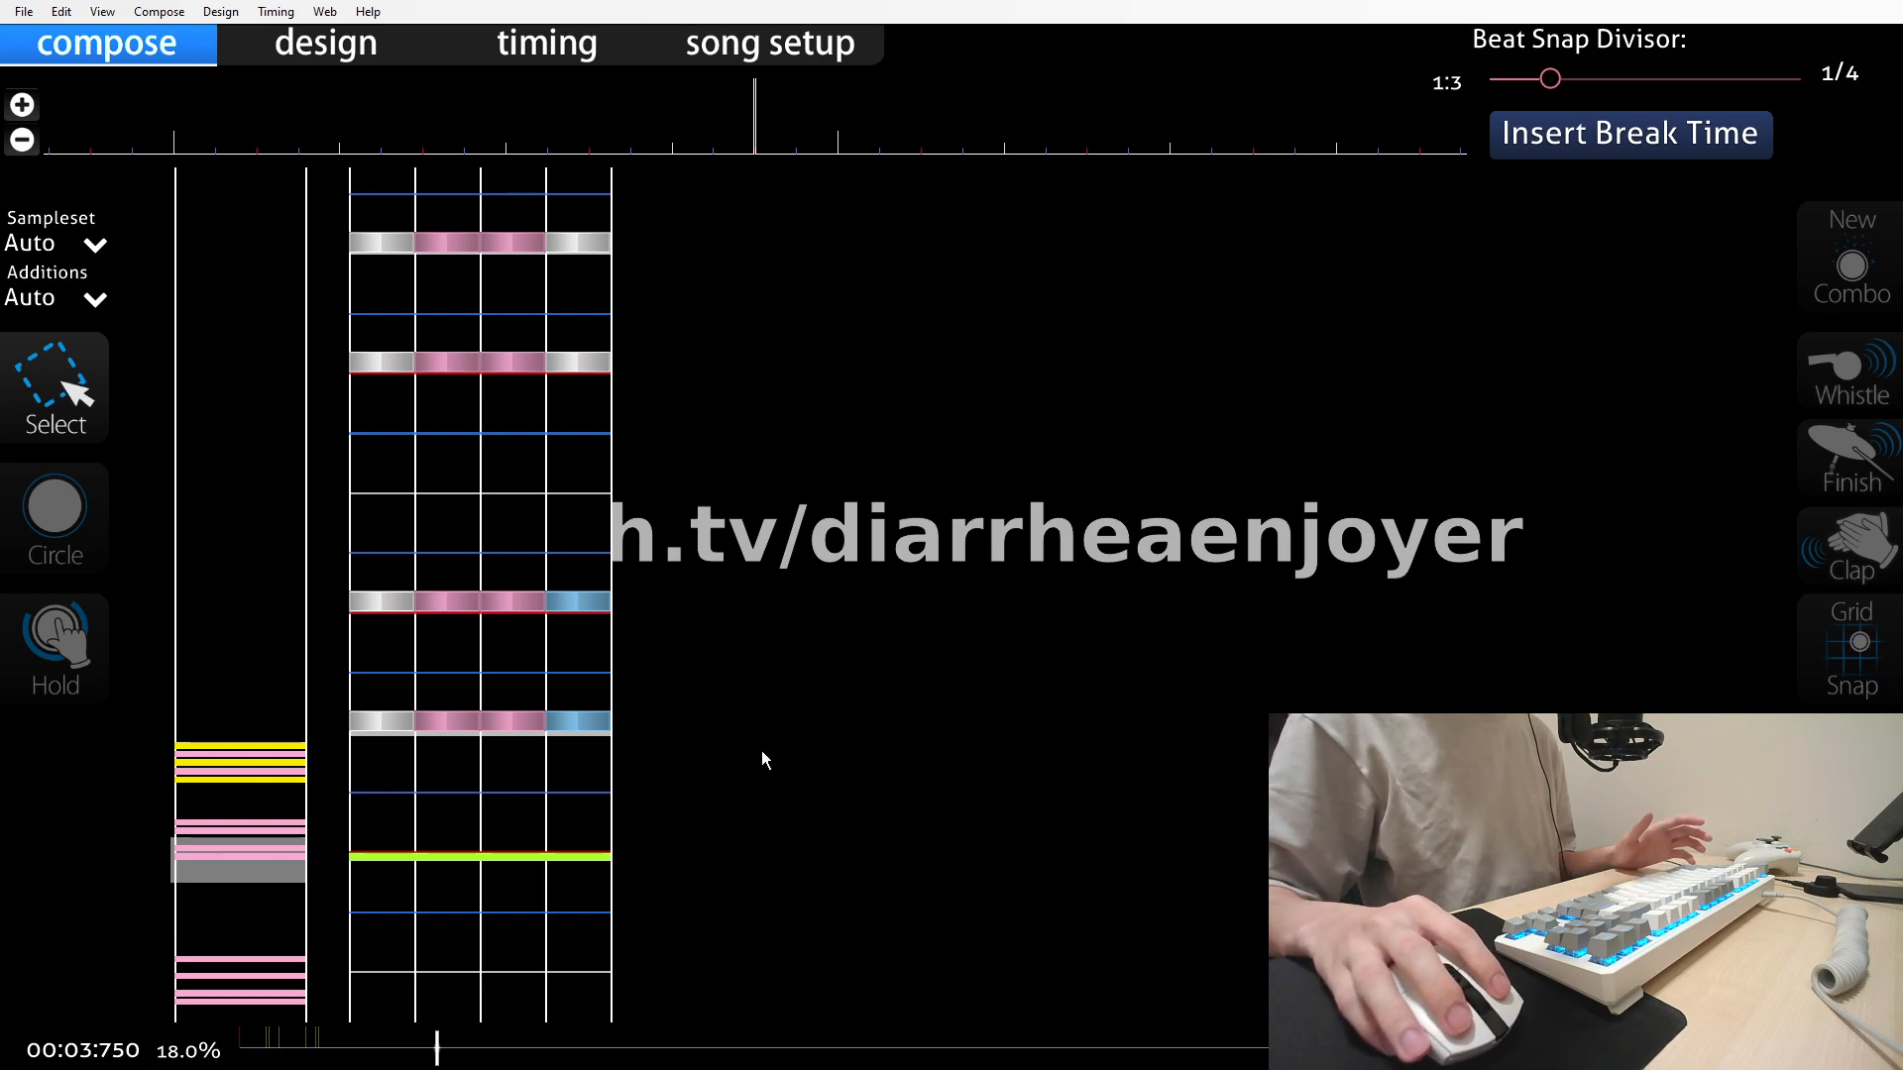
pyautogui.press('2')
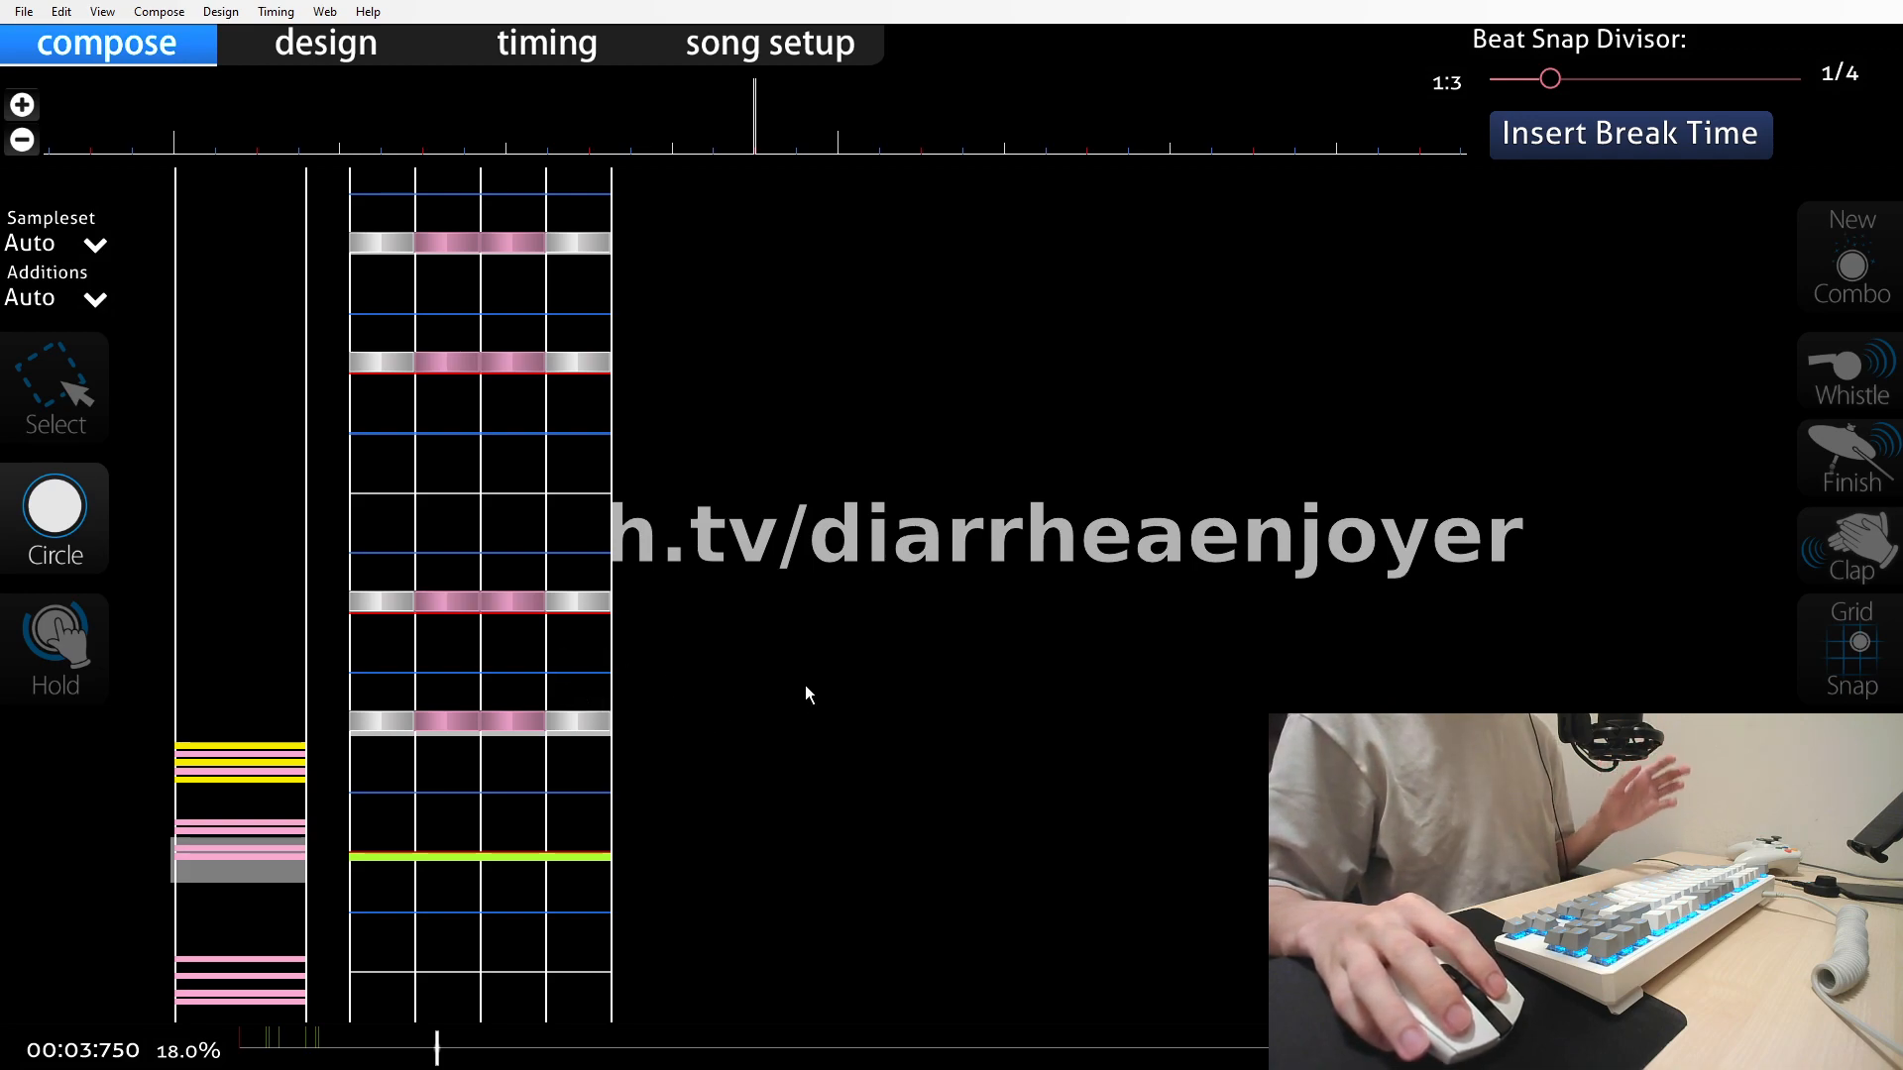
pyautogui.press('1')
pyautogui.moveTo(536, 511); pyautogui.dragTo(632, 777)
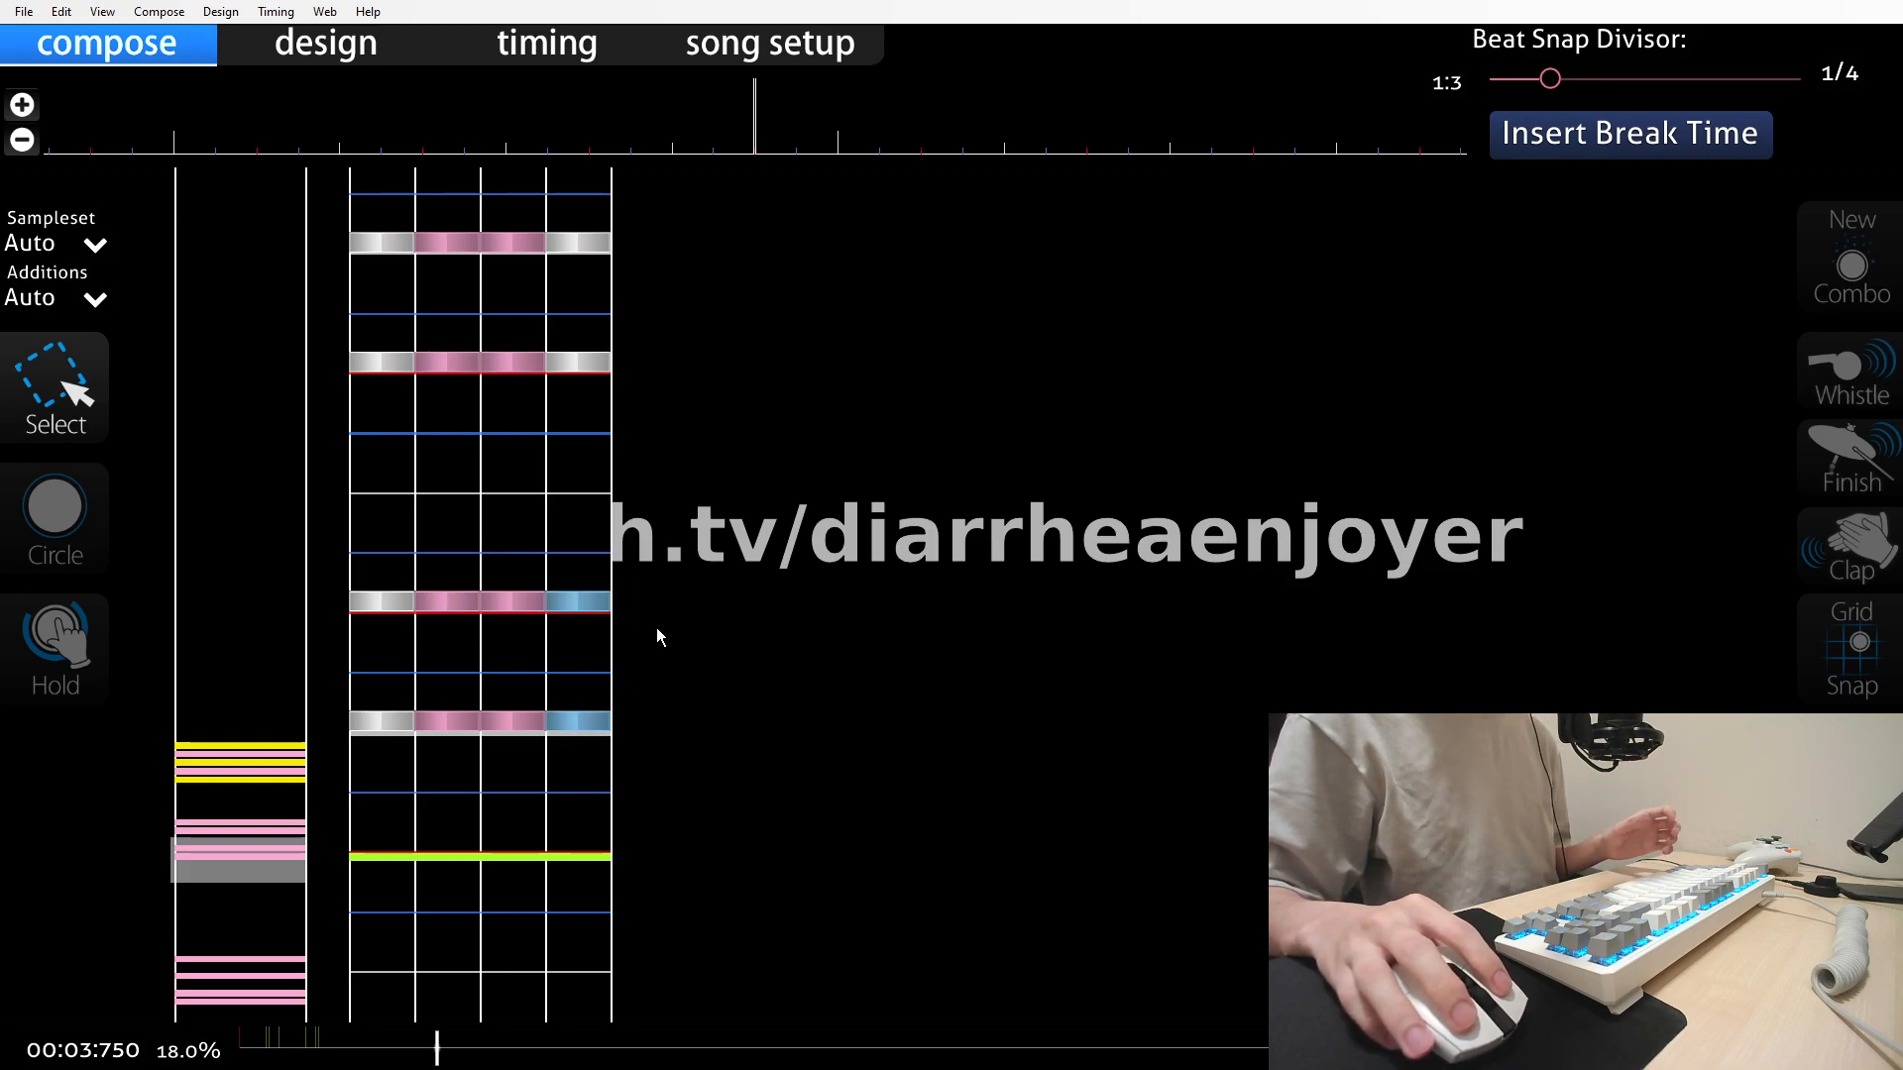
# Try an extra note in the fourth column between the two existing notes, and delete it again
pyautogui.click(52, 510)
pyautogui.click(582, 674)
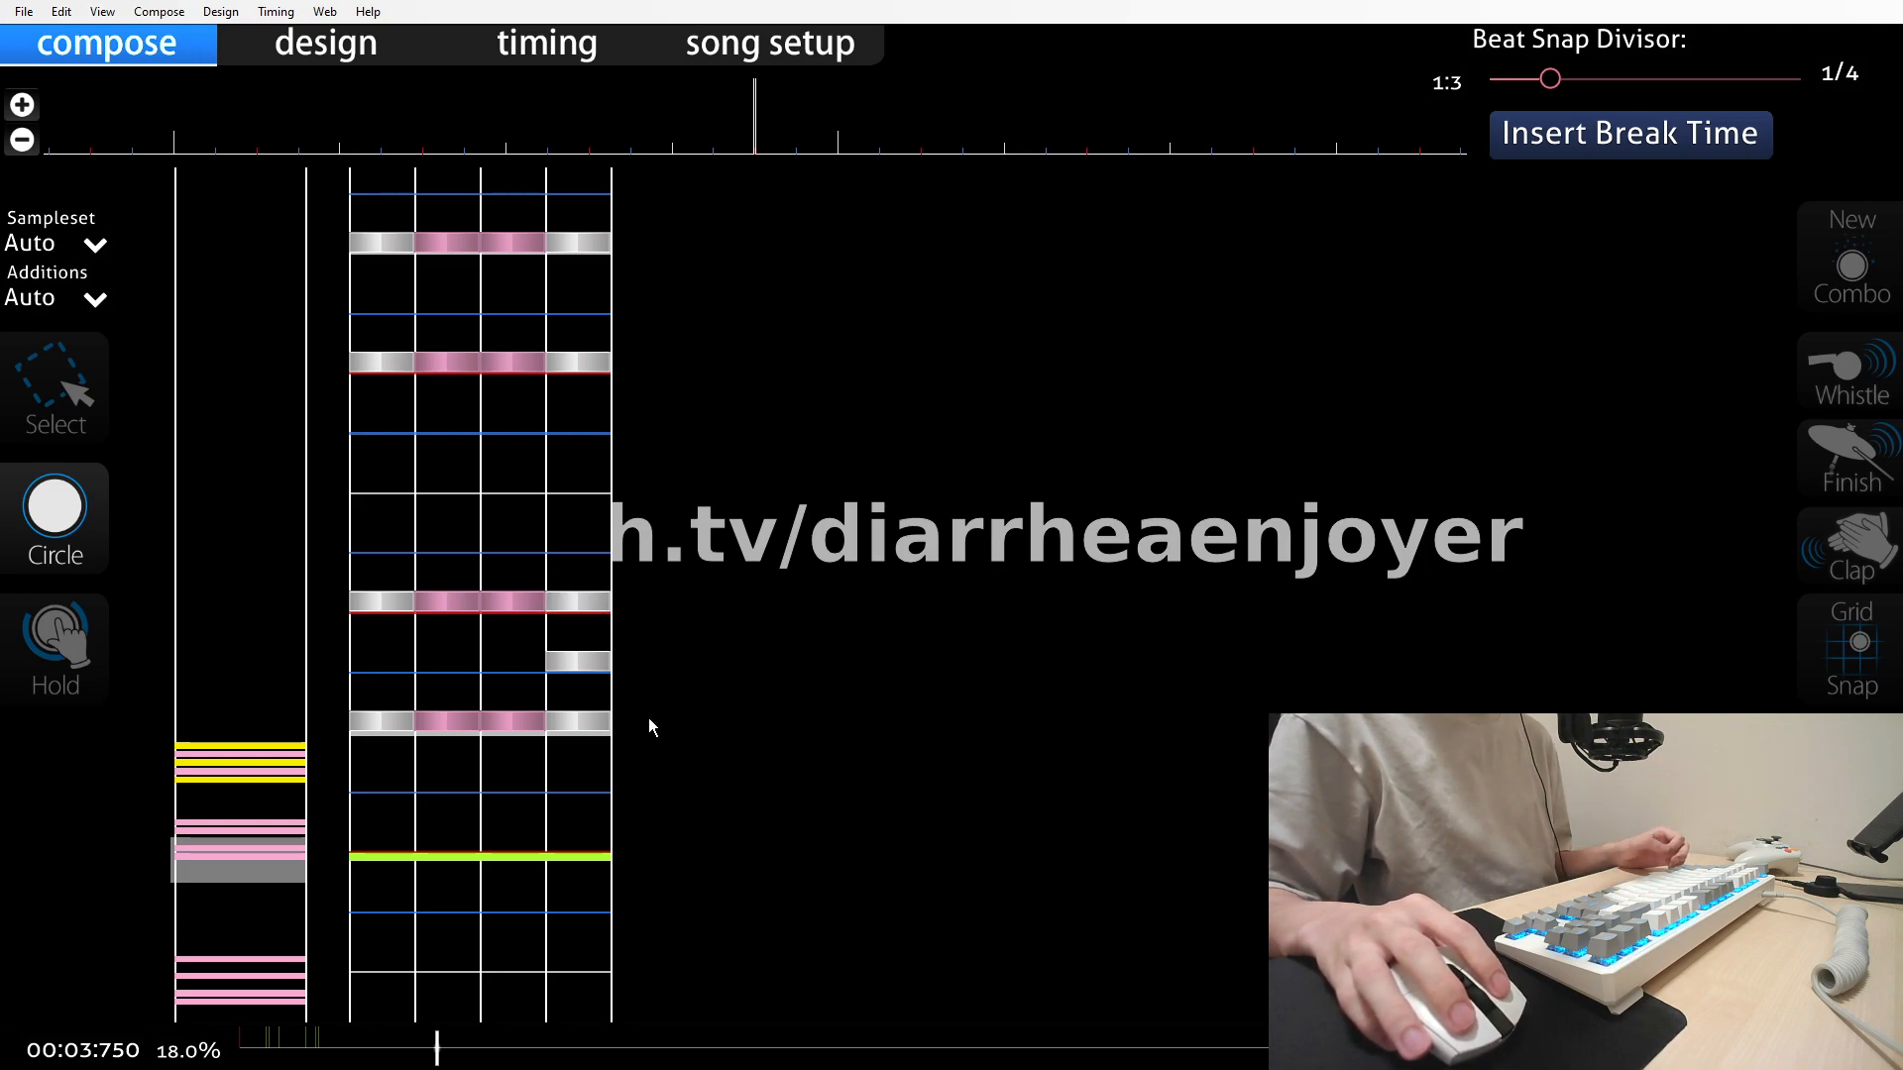
pyautogui.click(39, 421)
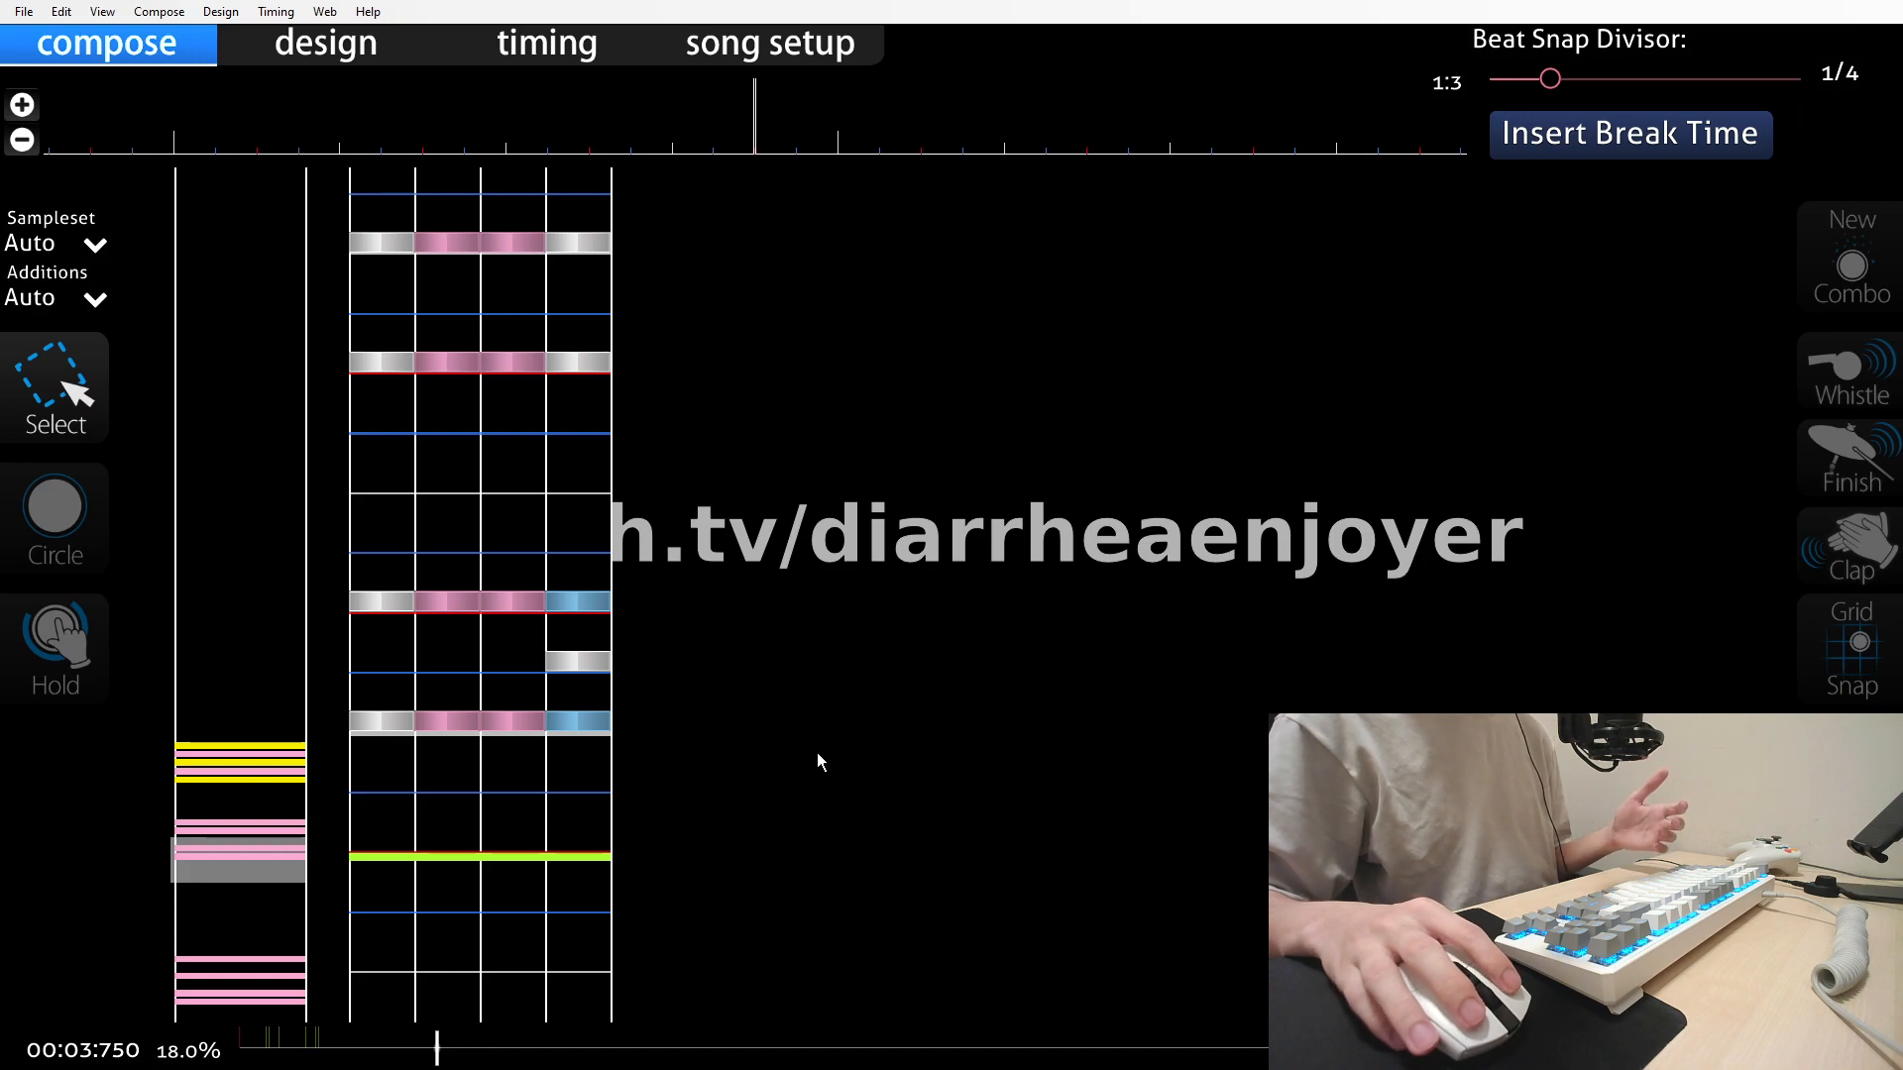
pyautogui.rightClick(579, 658)
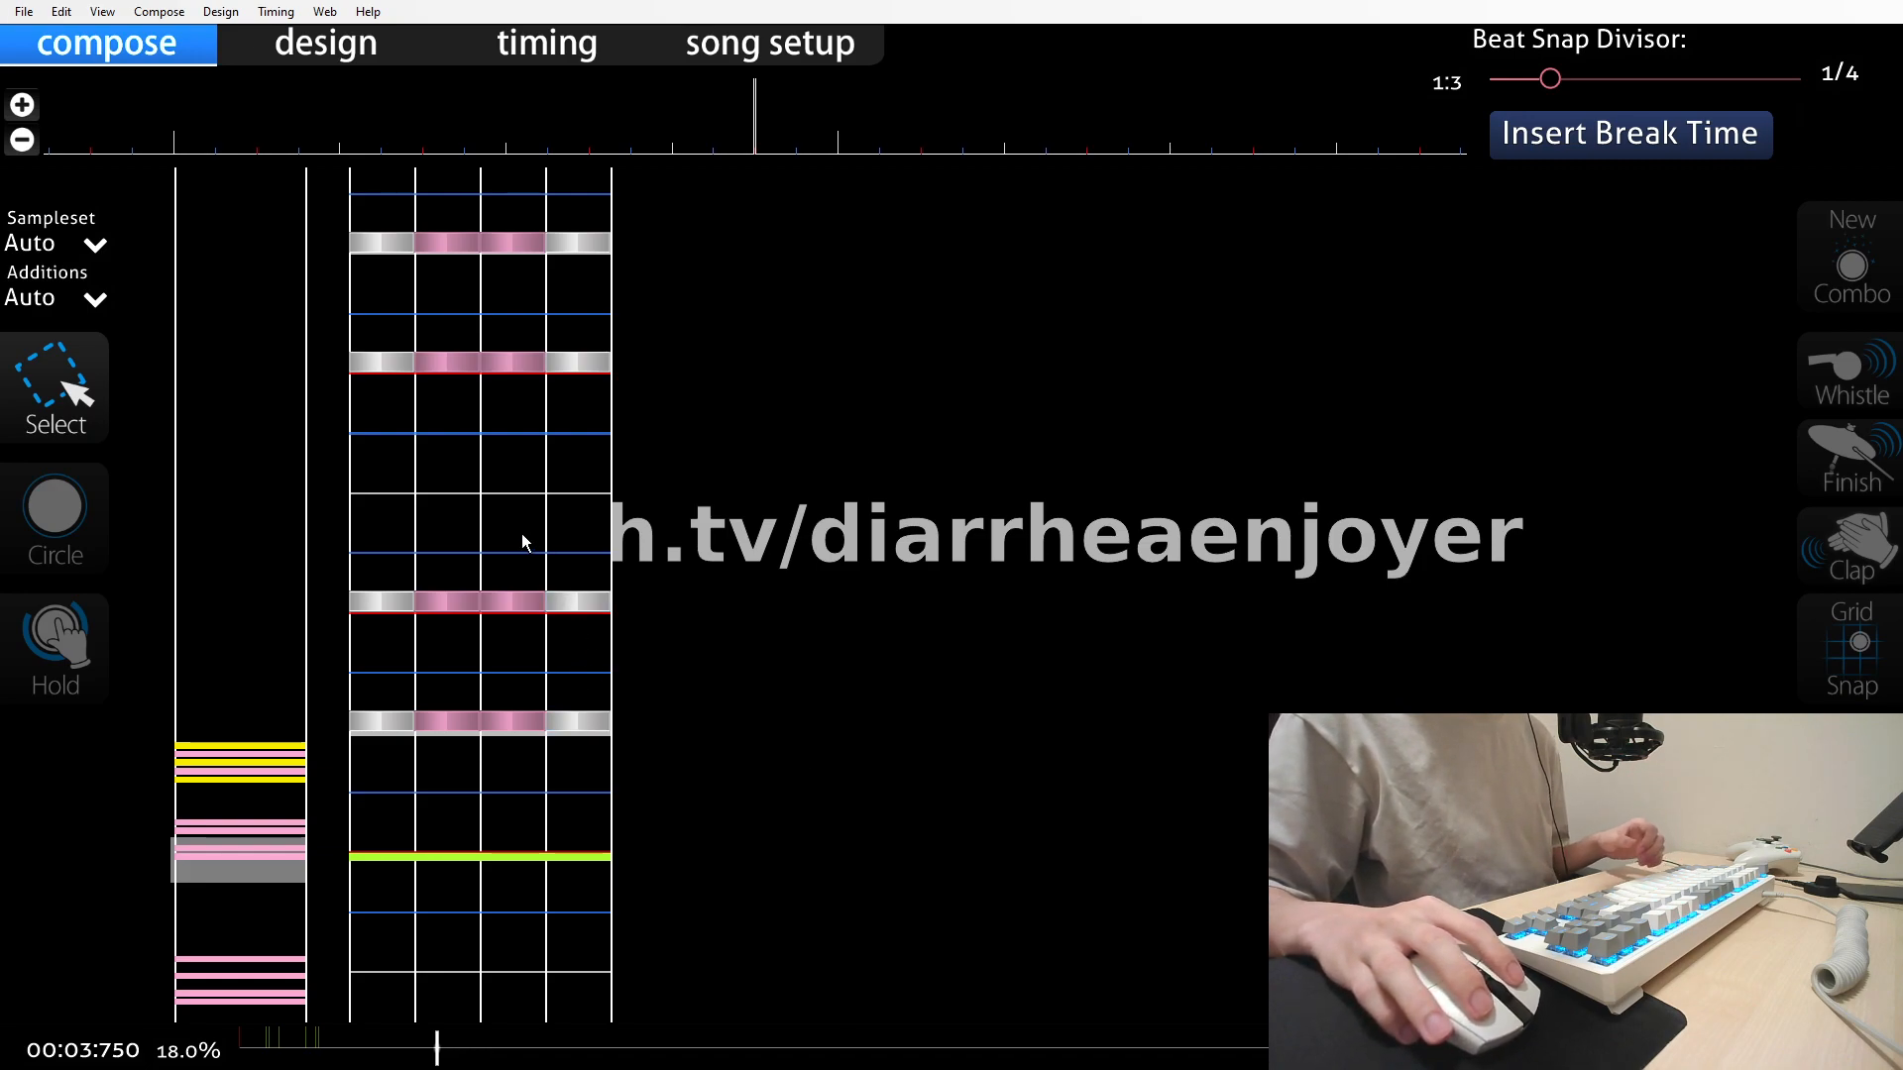
# Copy the two nearest fourth-column notes and paste "00:04:000 (4000|3,4250|3) -" into the Stutter input in amber
pyautogui.moveTo(523, 539); pyautogui.dragTo(777, 858)
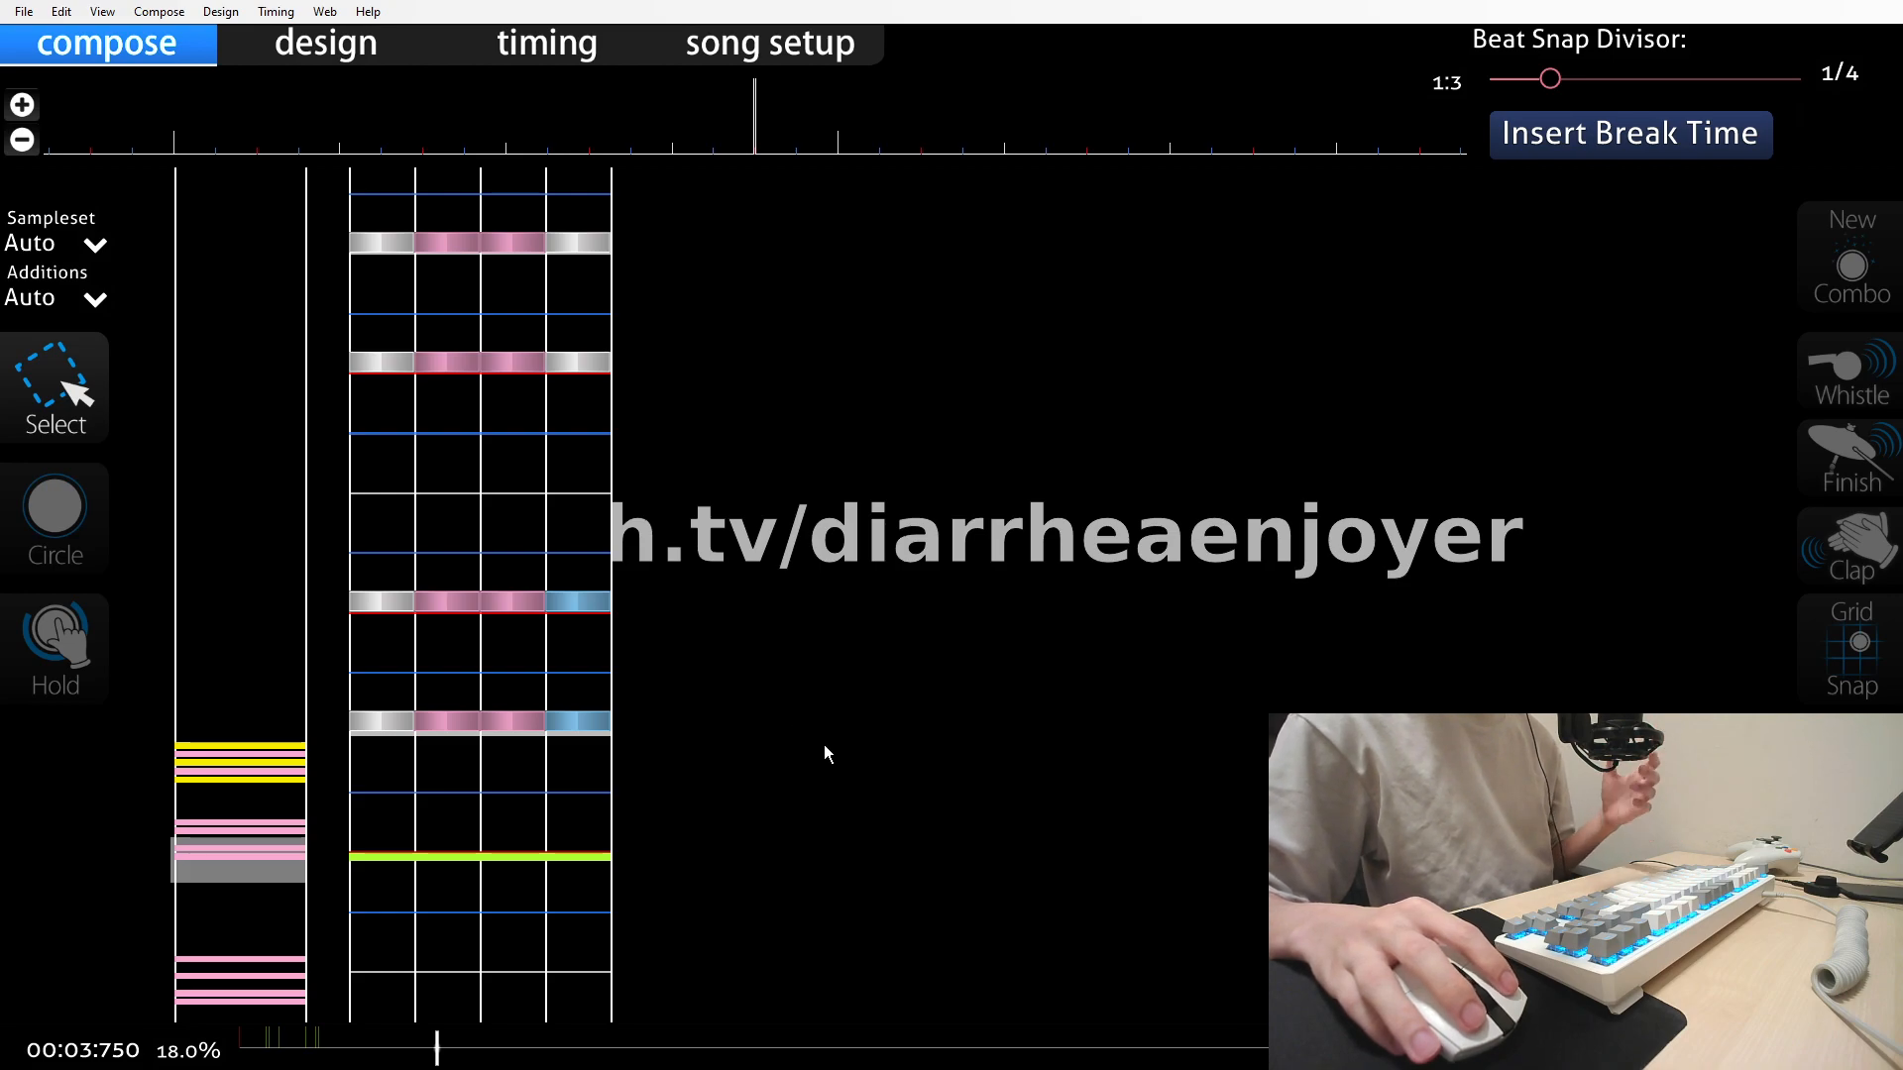
pyautogui.press('super')
pyautogui.click(569, 1051)
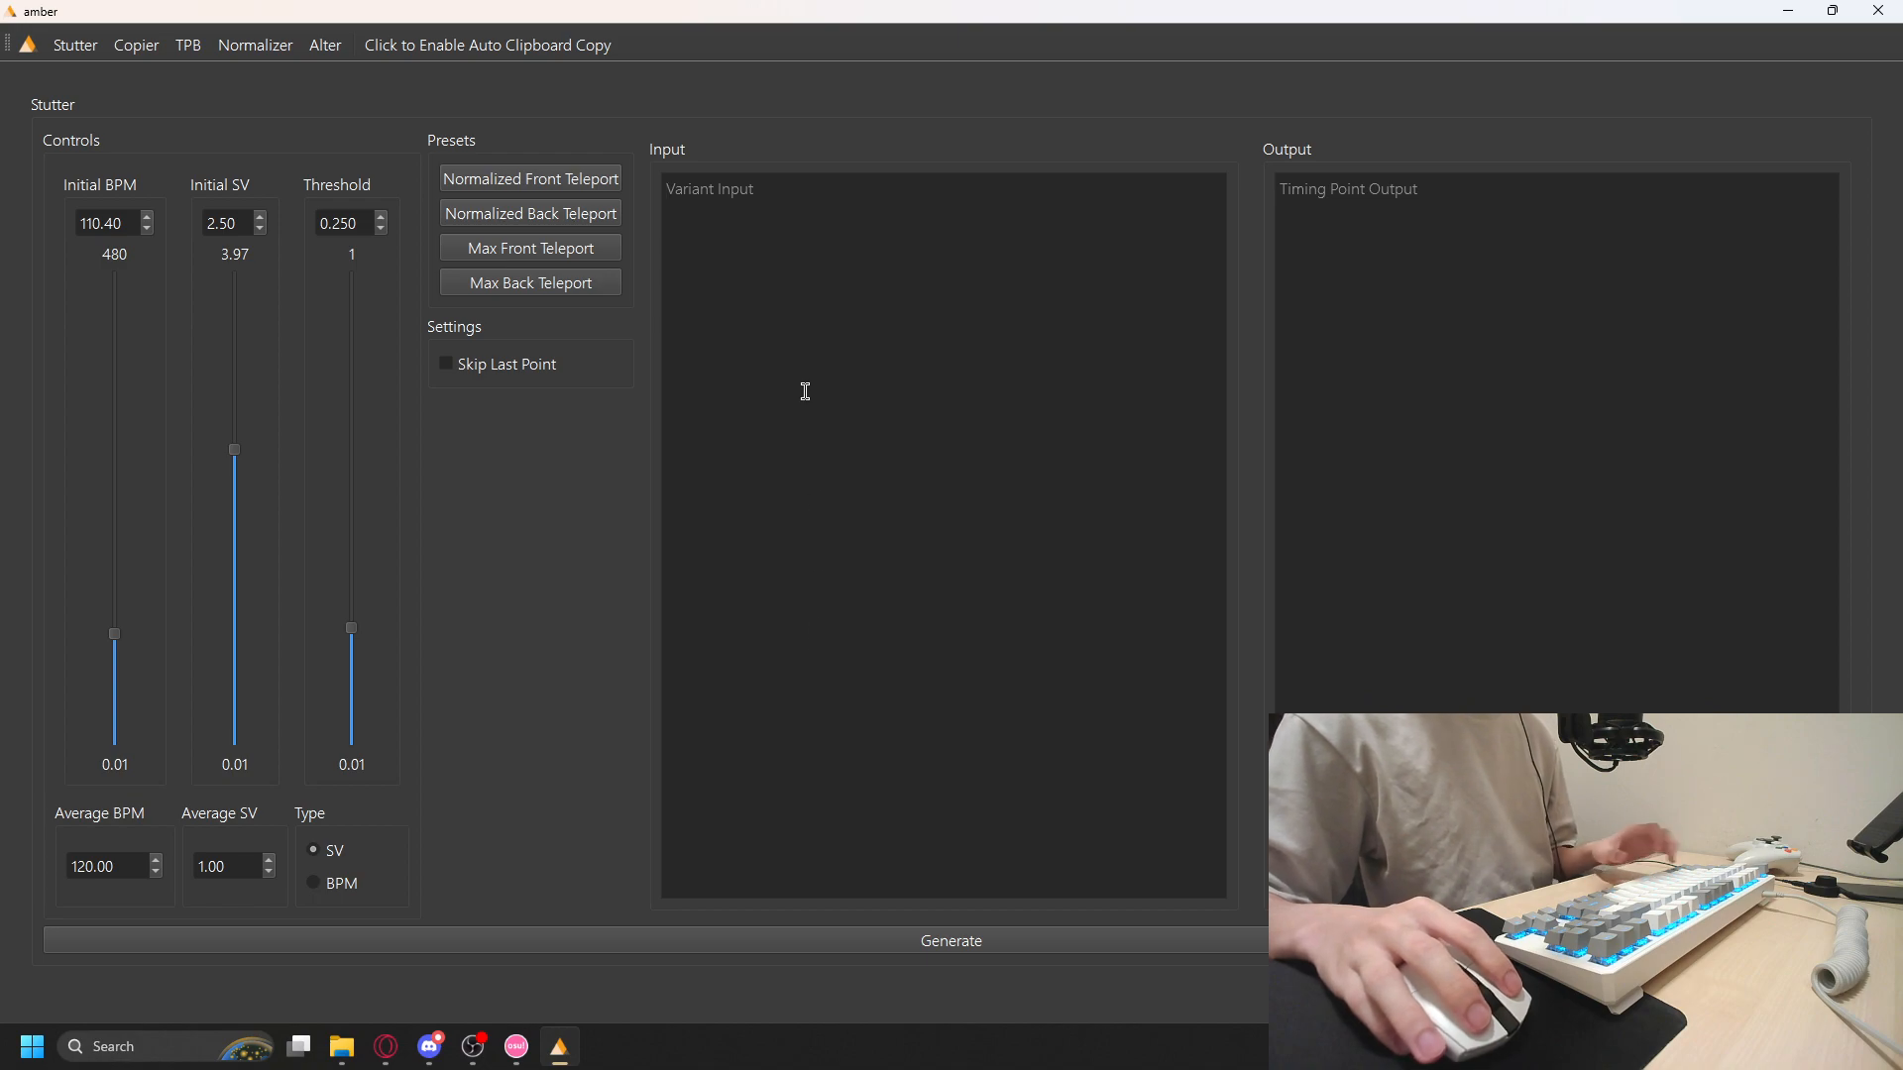
pyautogui.click(766, 219)
pyautogui.write('00:04:000 (4000|3,4250|3) -')
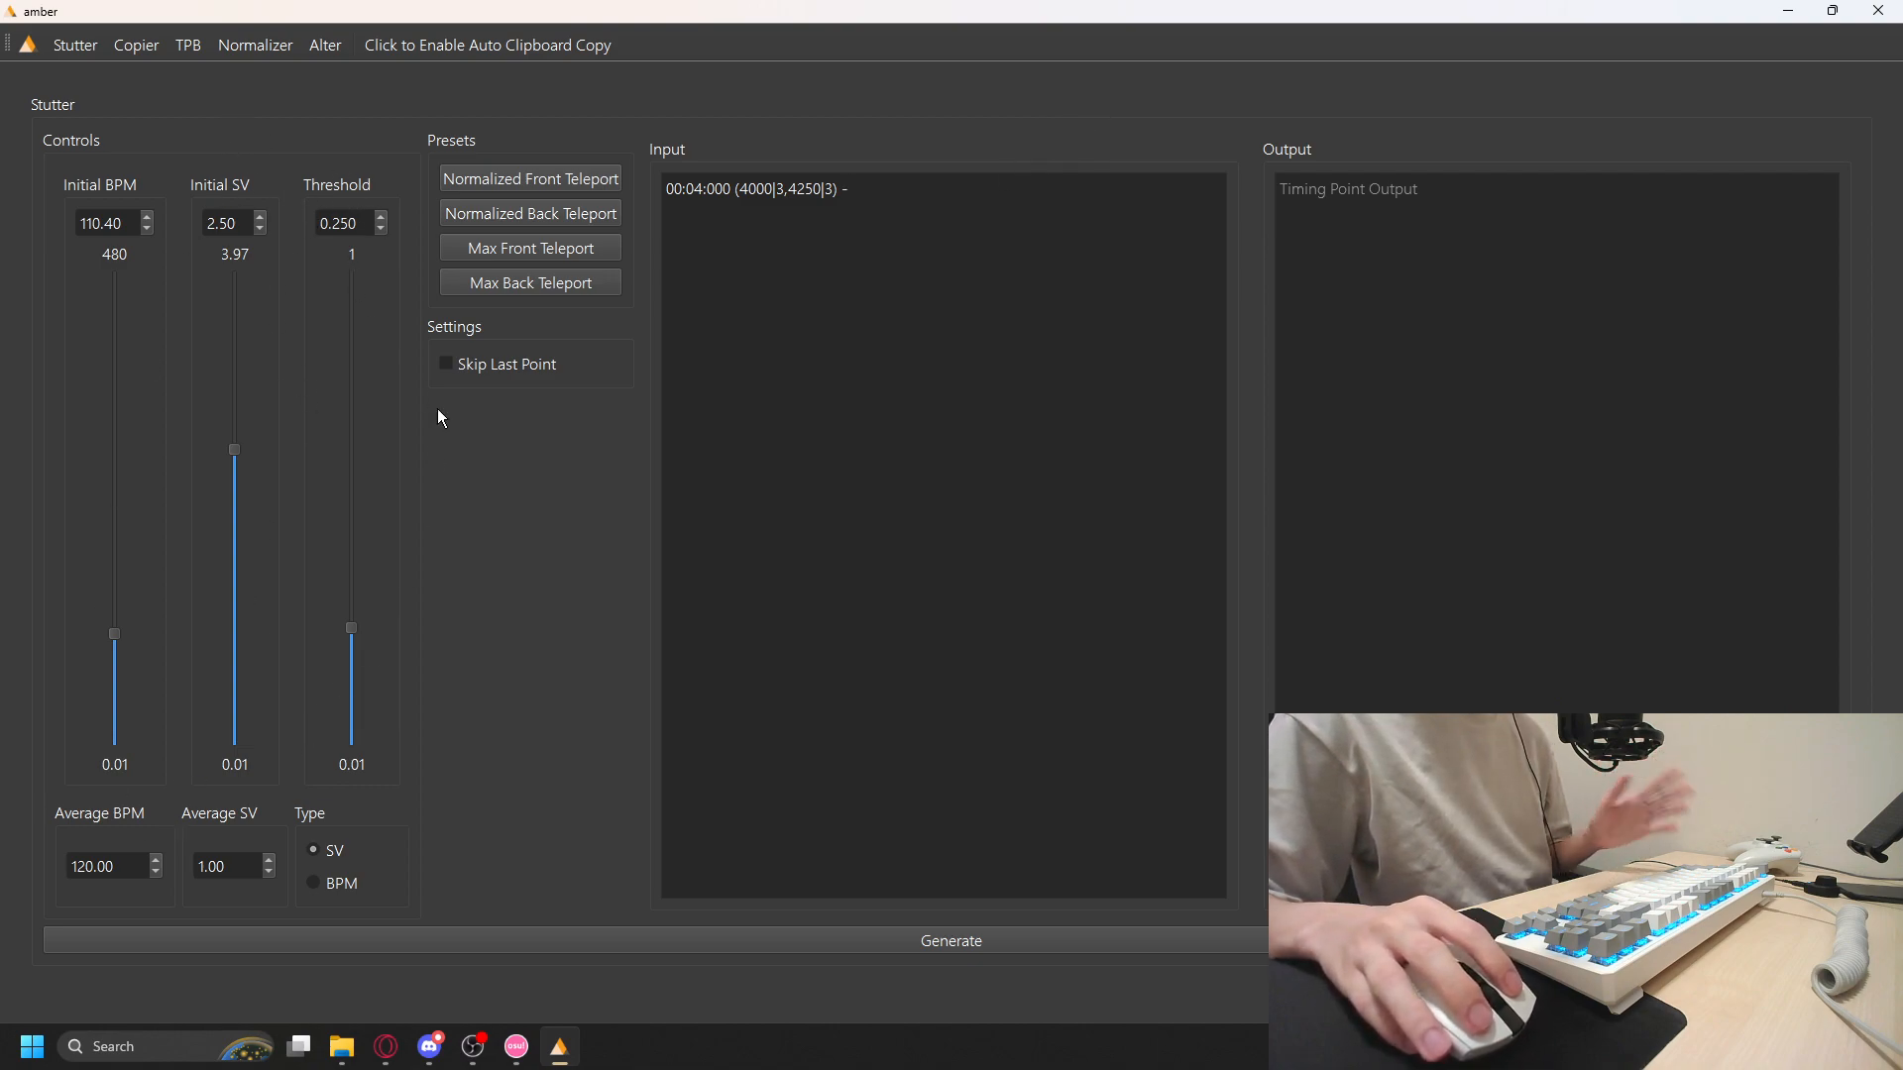
# Generate the stutter timing points from the pasted notes and copy the entire output
pyautogui.click(233, 223)
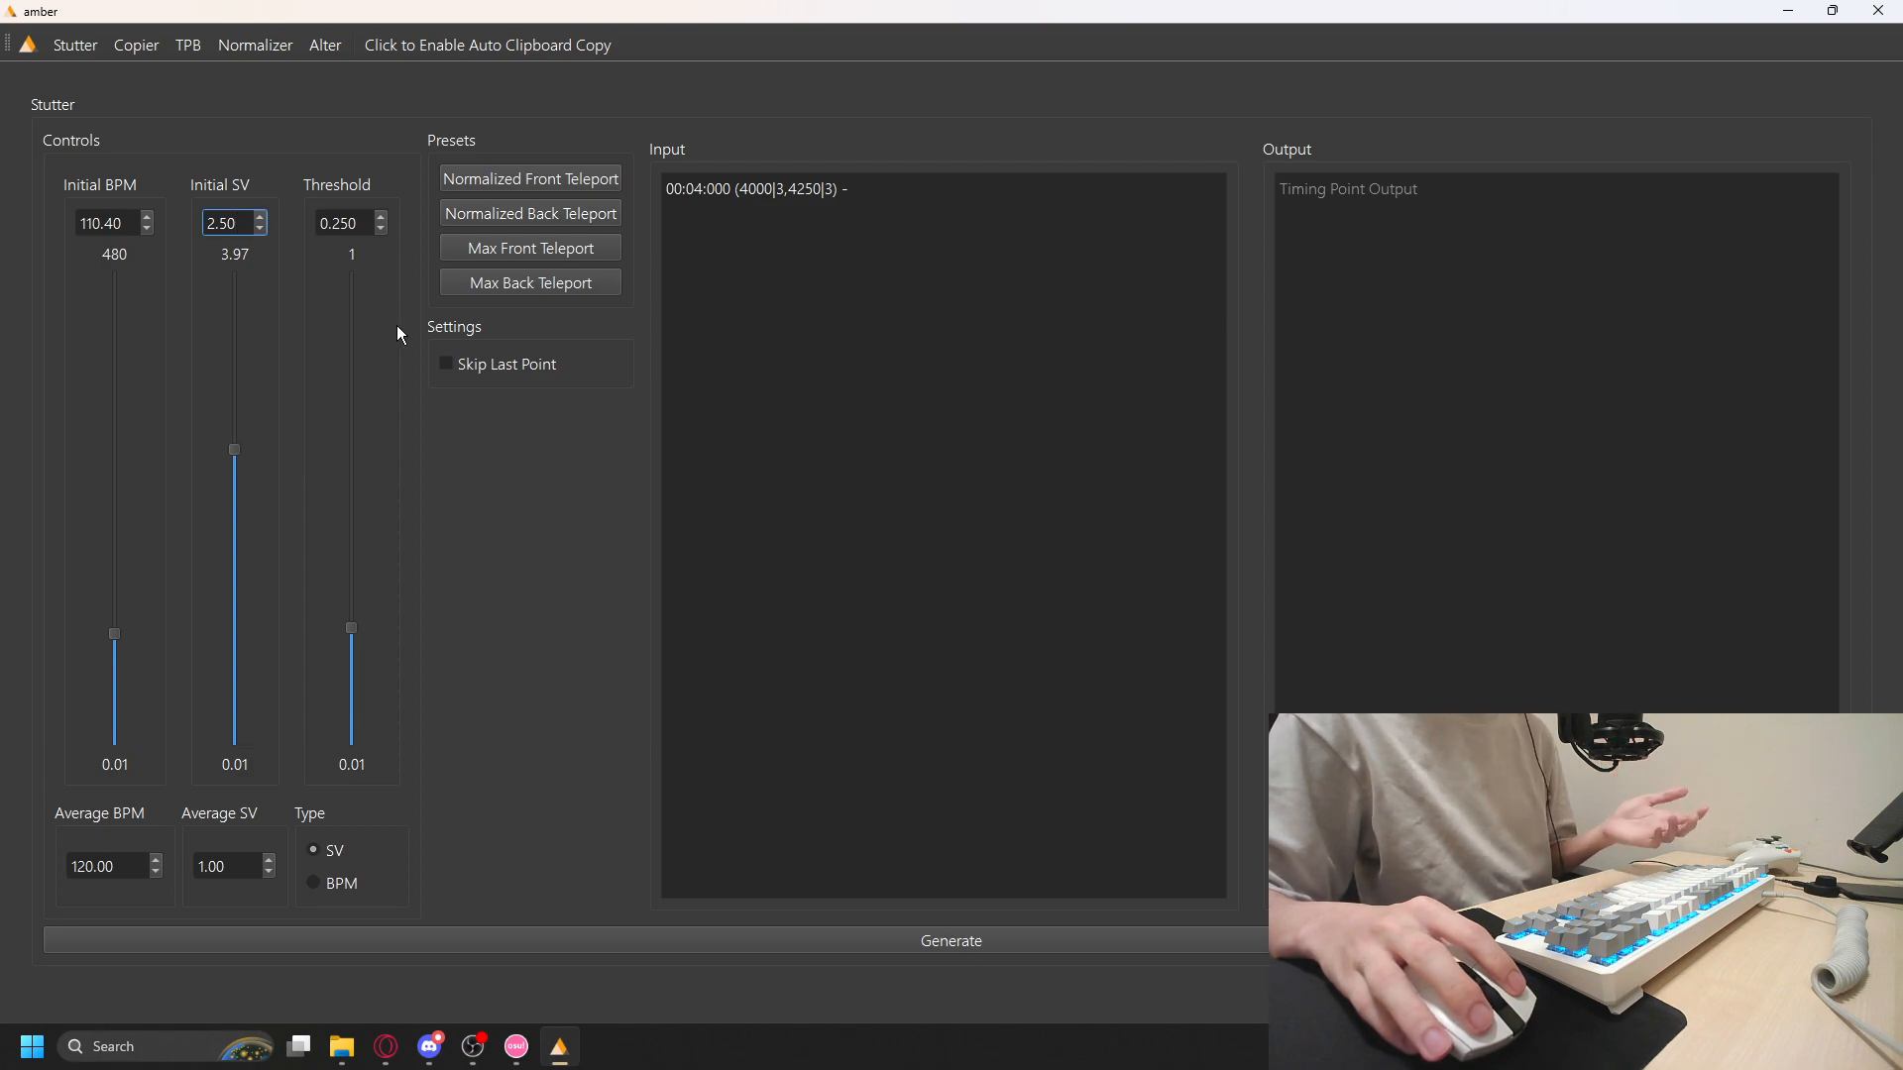
pyautogui.click(1139, 949)
pyautogui.moveTo(1414, 365); pyautogui.dragTo(1049, 40)
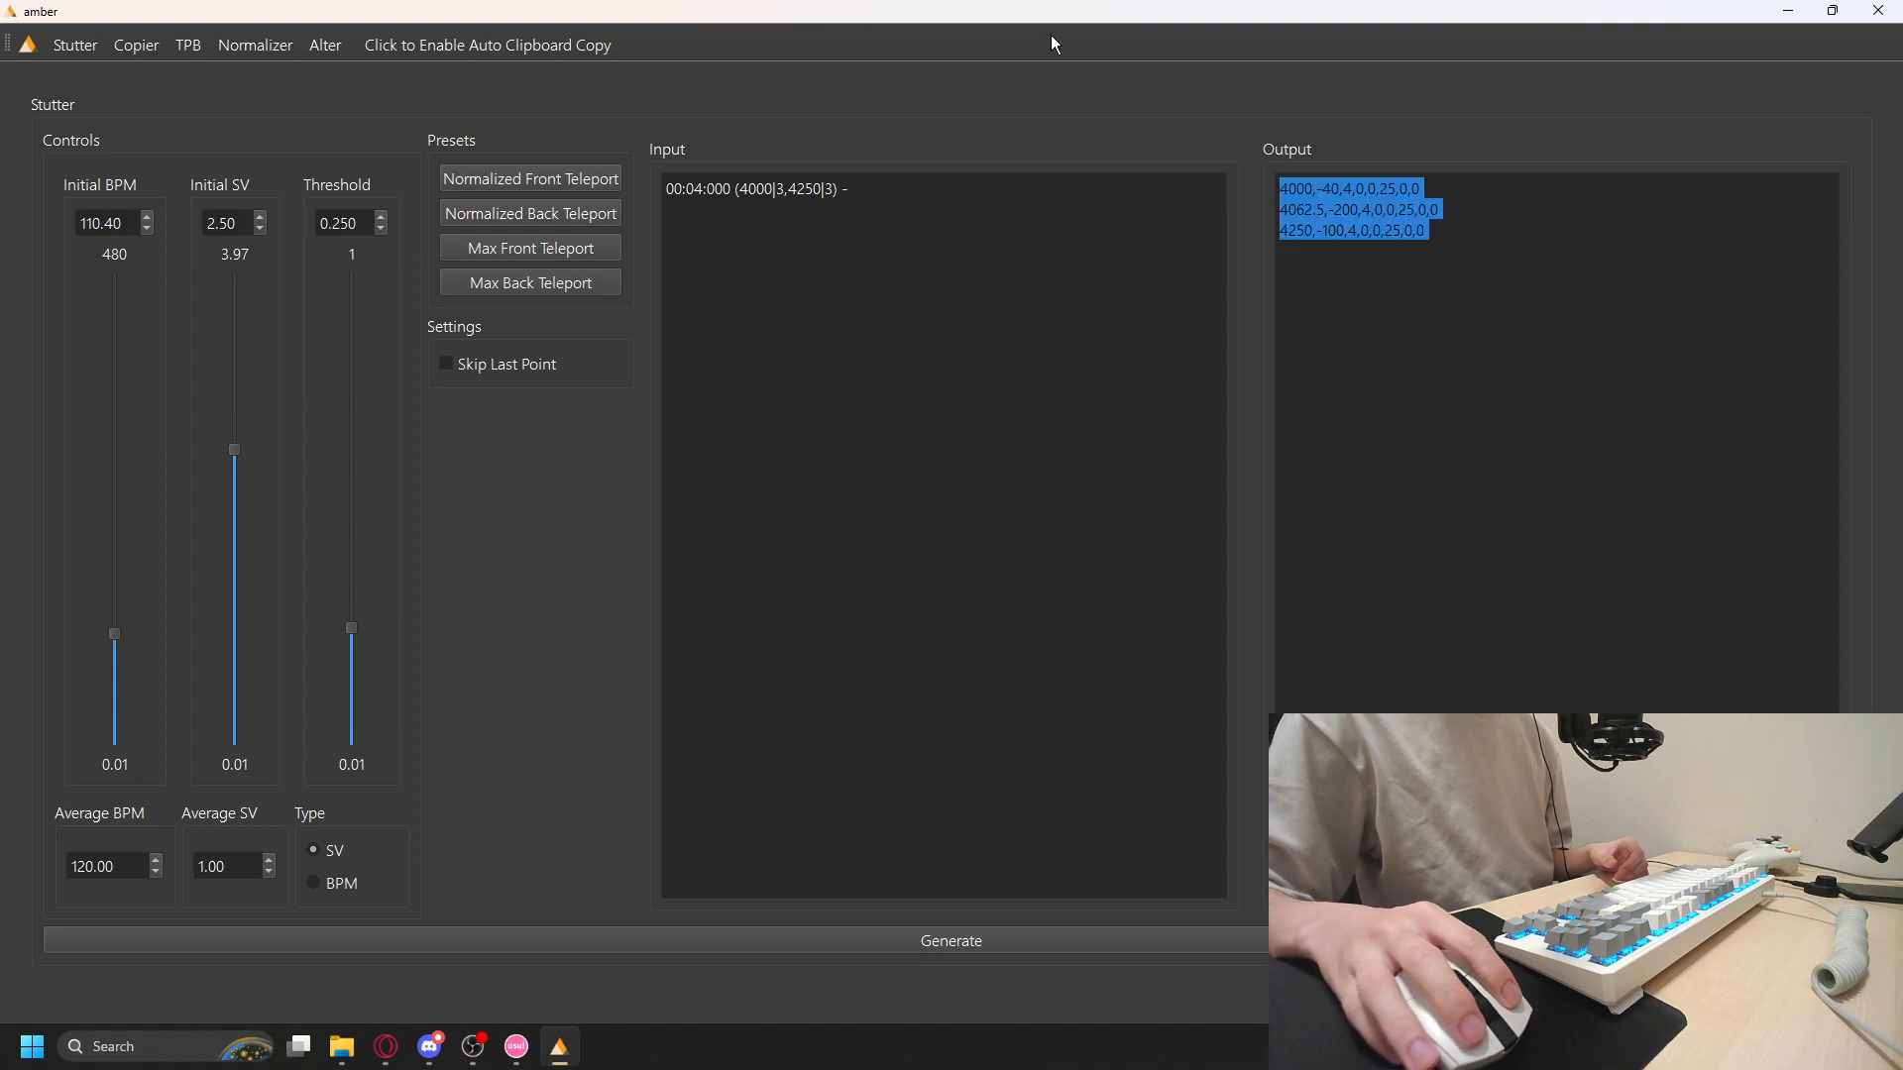
pyautogui.click(1377, 650)
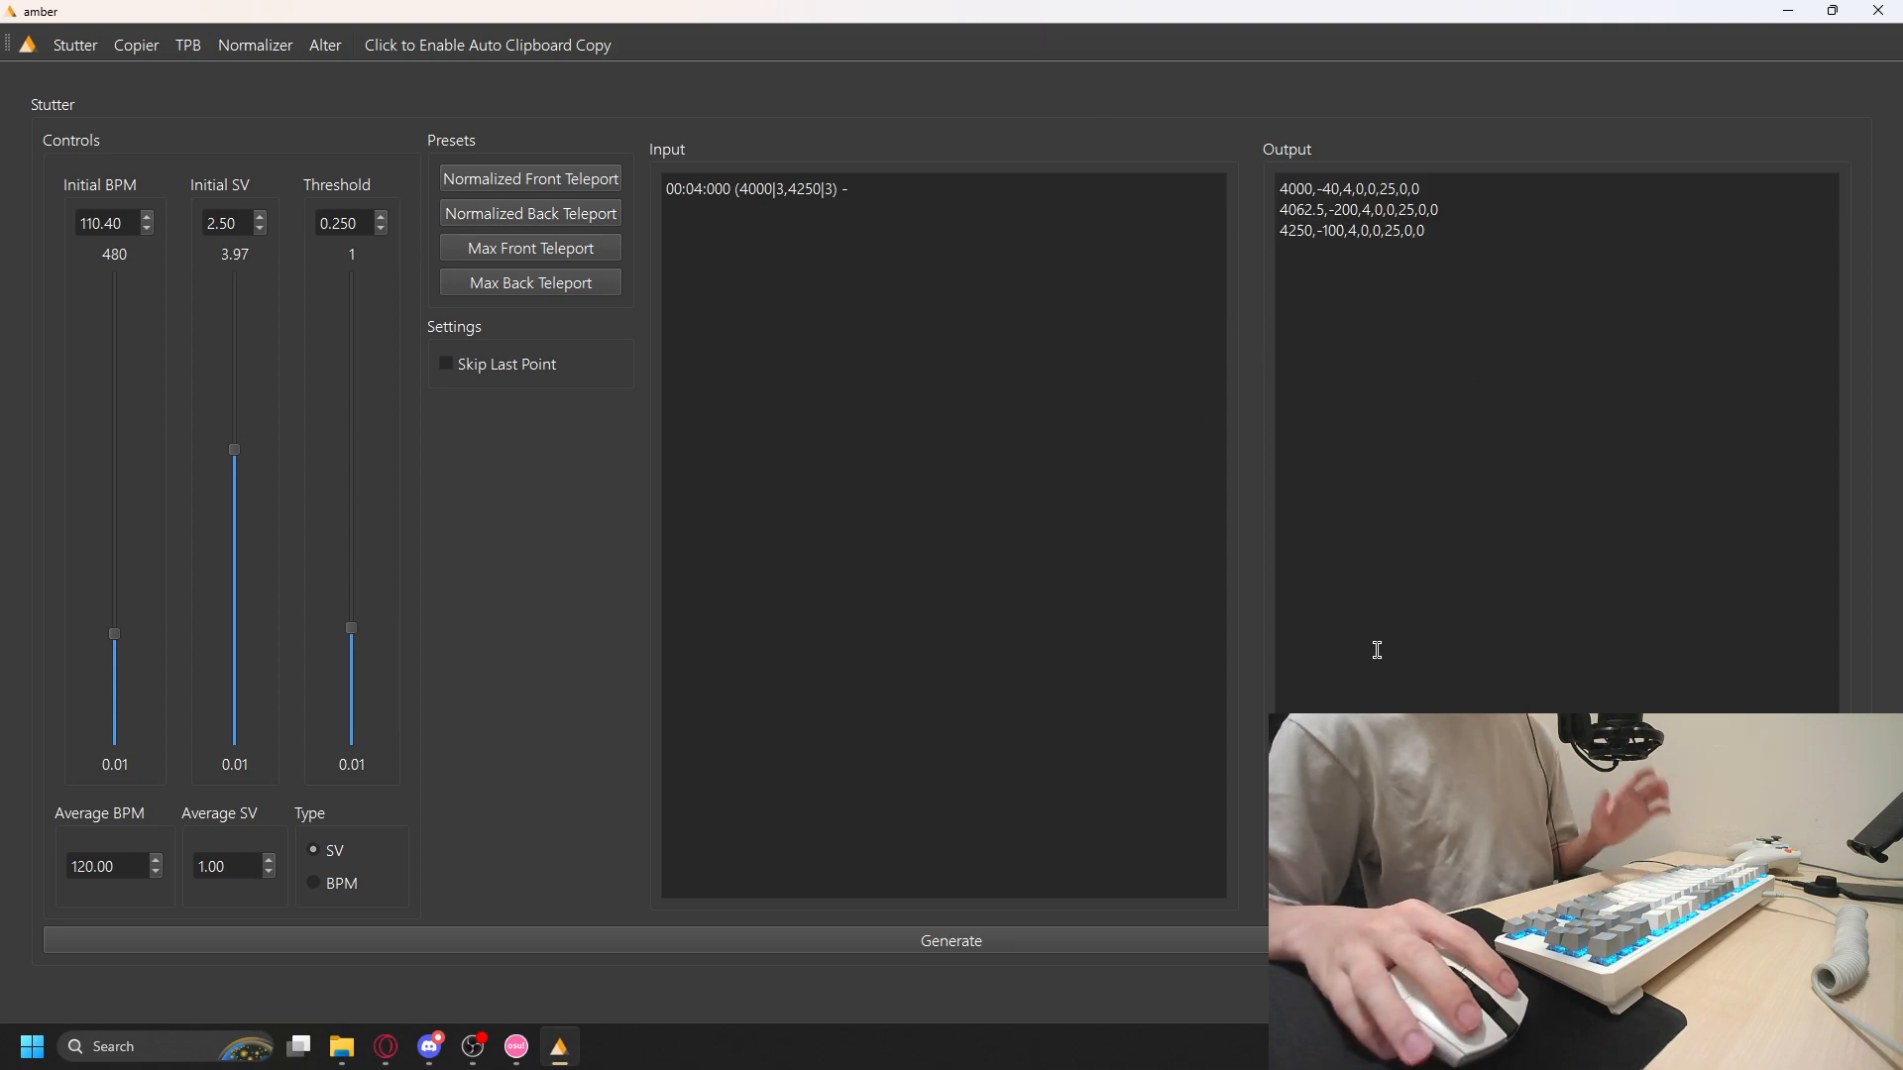
pyautogui.moveTo(1338, 289); pyautogui.dragTo(1146, 136)
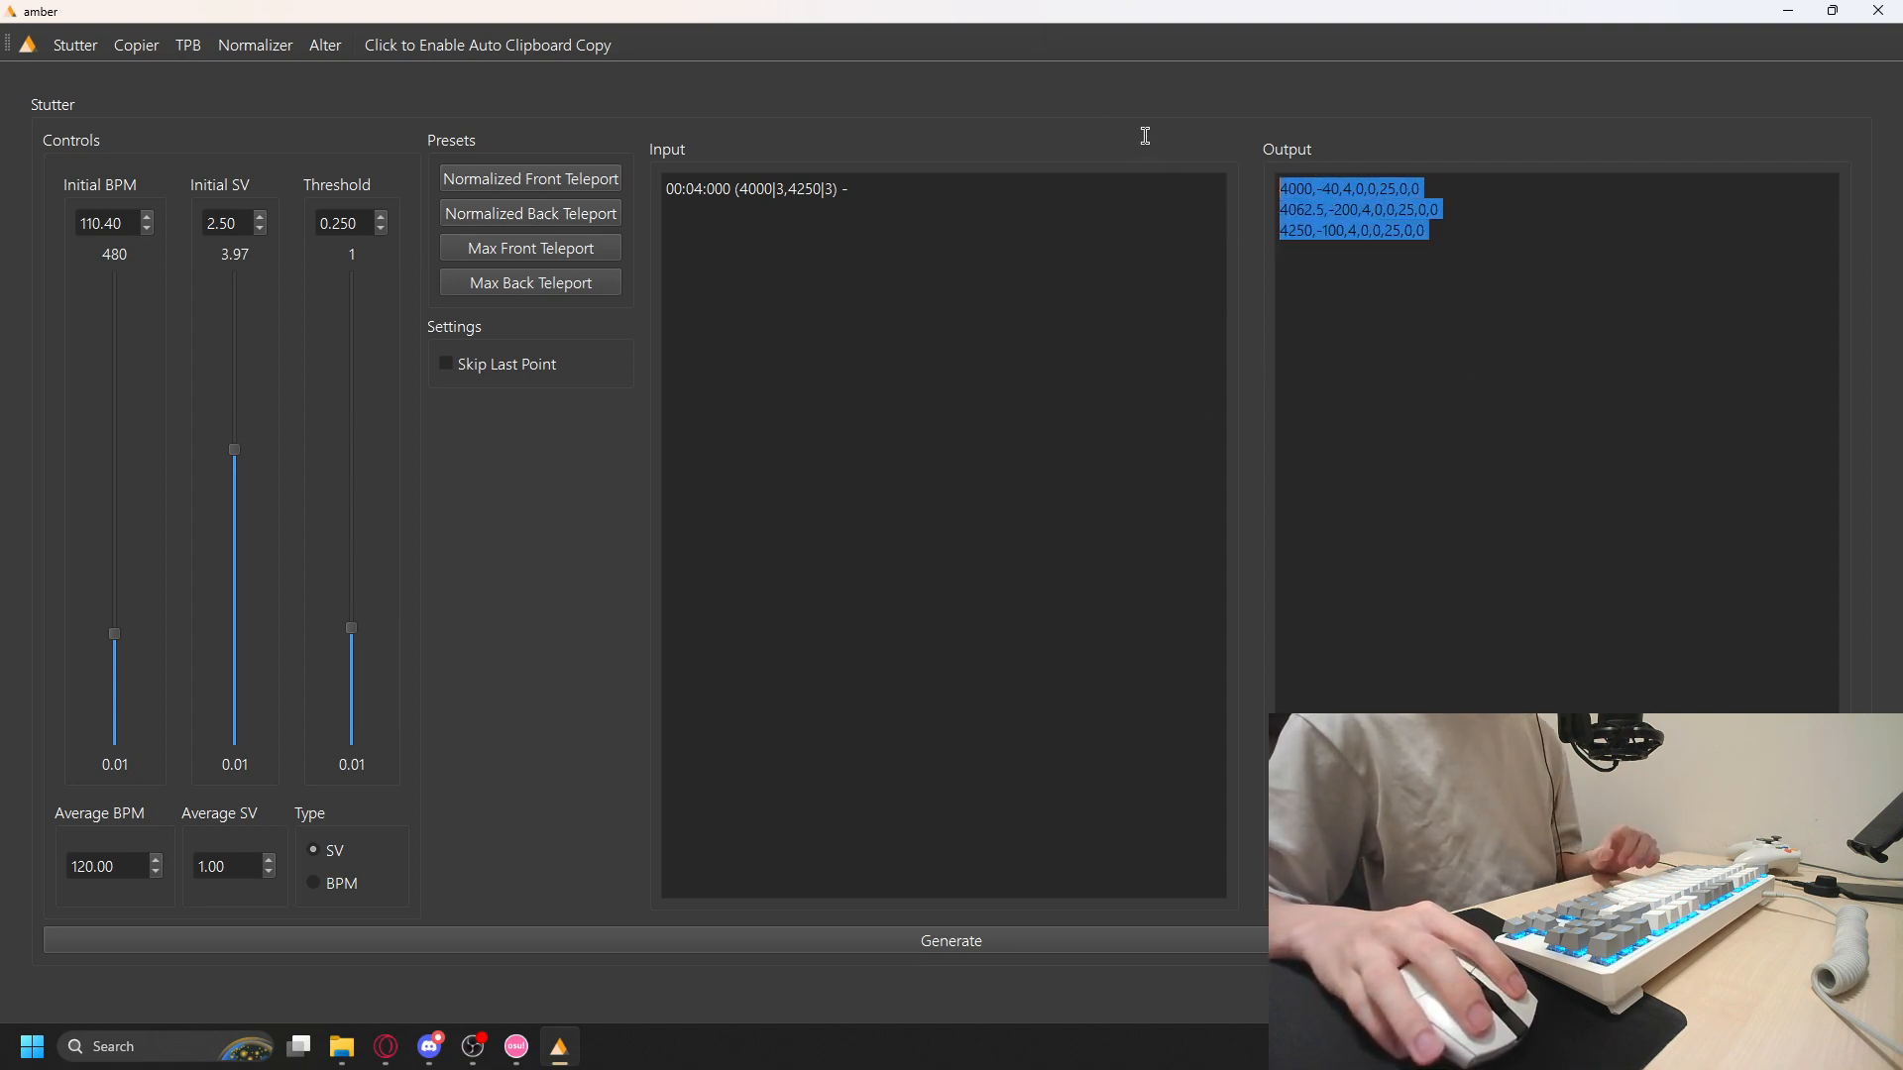
pyautogui.click(1471, 634)
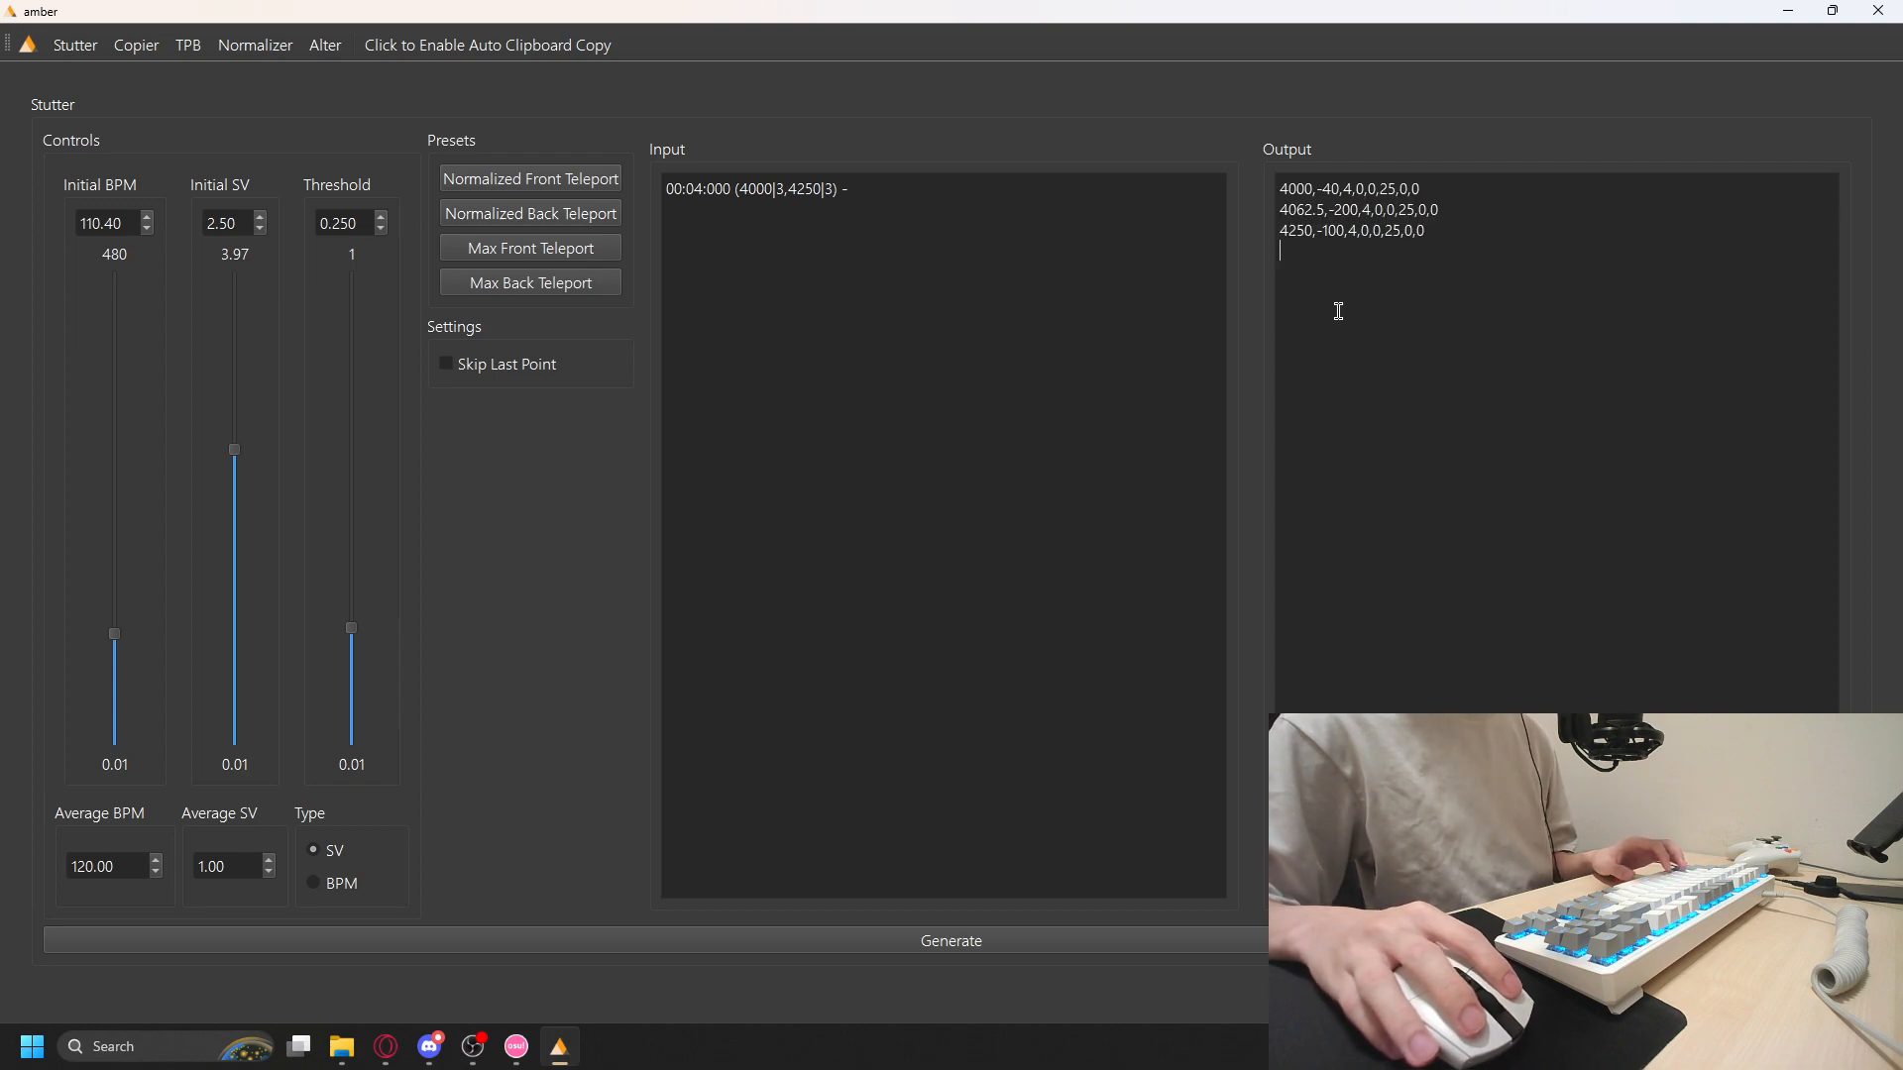
pyautogui.hotkey('ctrl', 'a')
pyautogui.hotkey('ctrl', 'c')
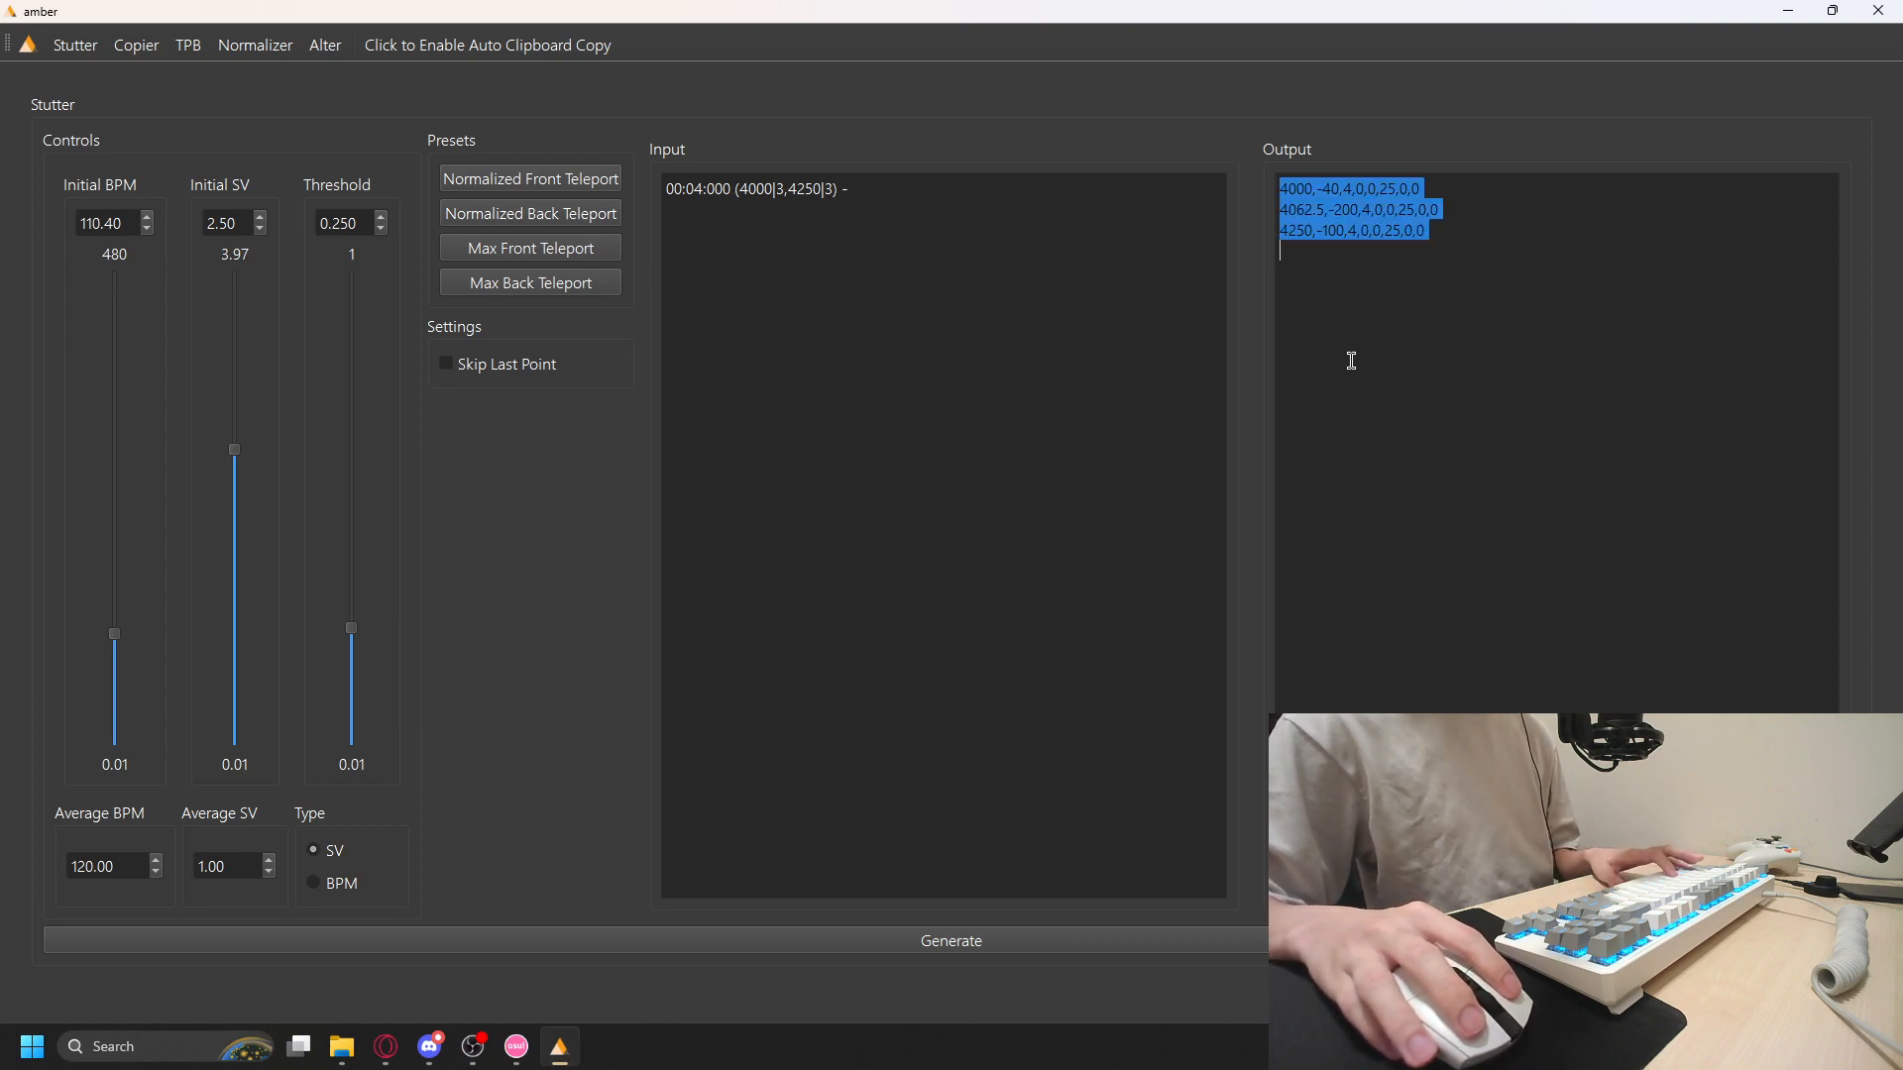
# Switch to the osu! editor, save the beatmap, and open its .osu file in Notepad at the [TimingPoints] section
pyautogui.click(517, 1046)
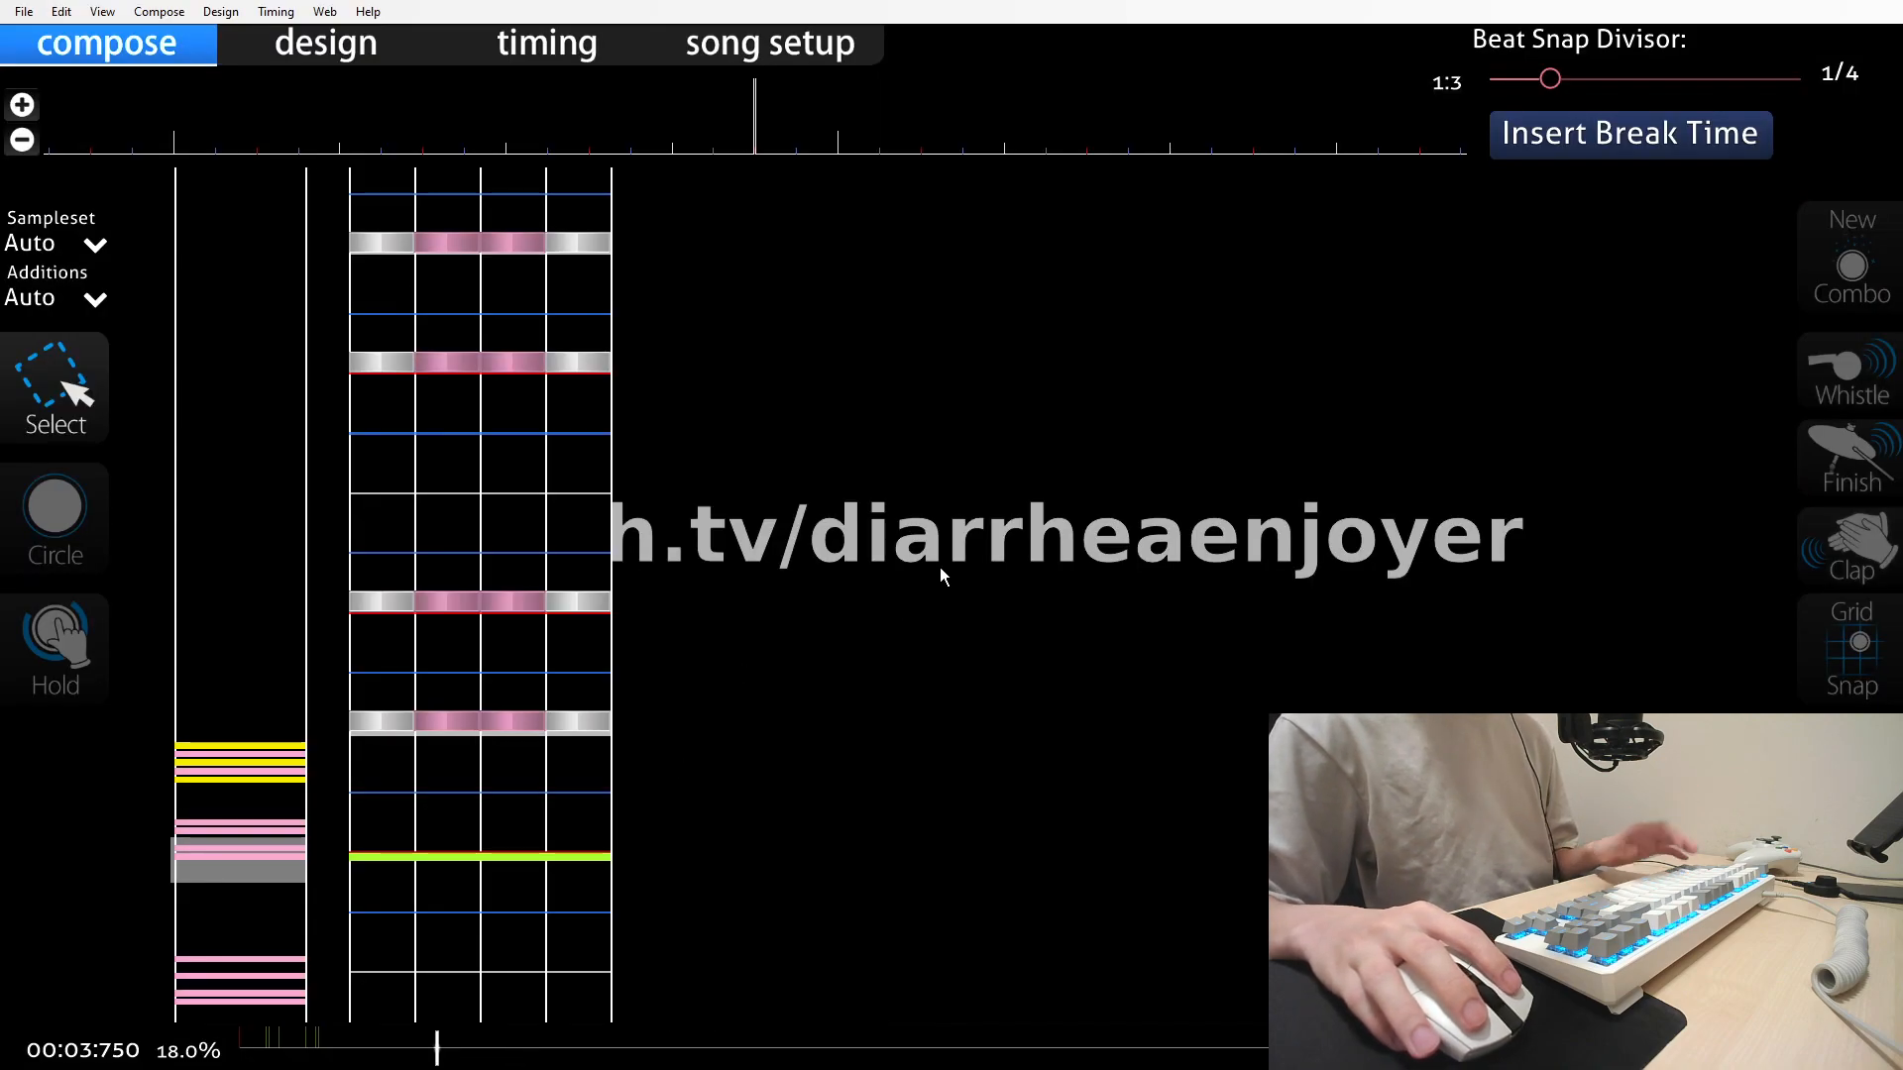
pyautogui.hotkey('ctrl', 's')
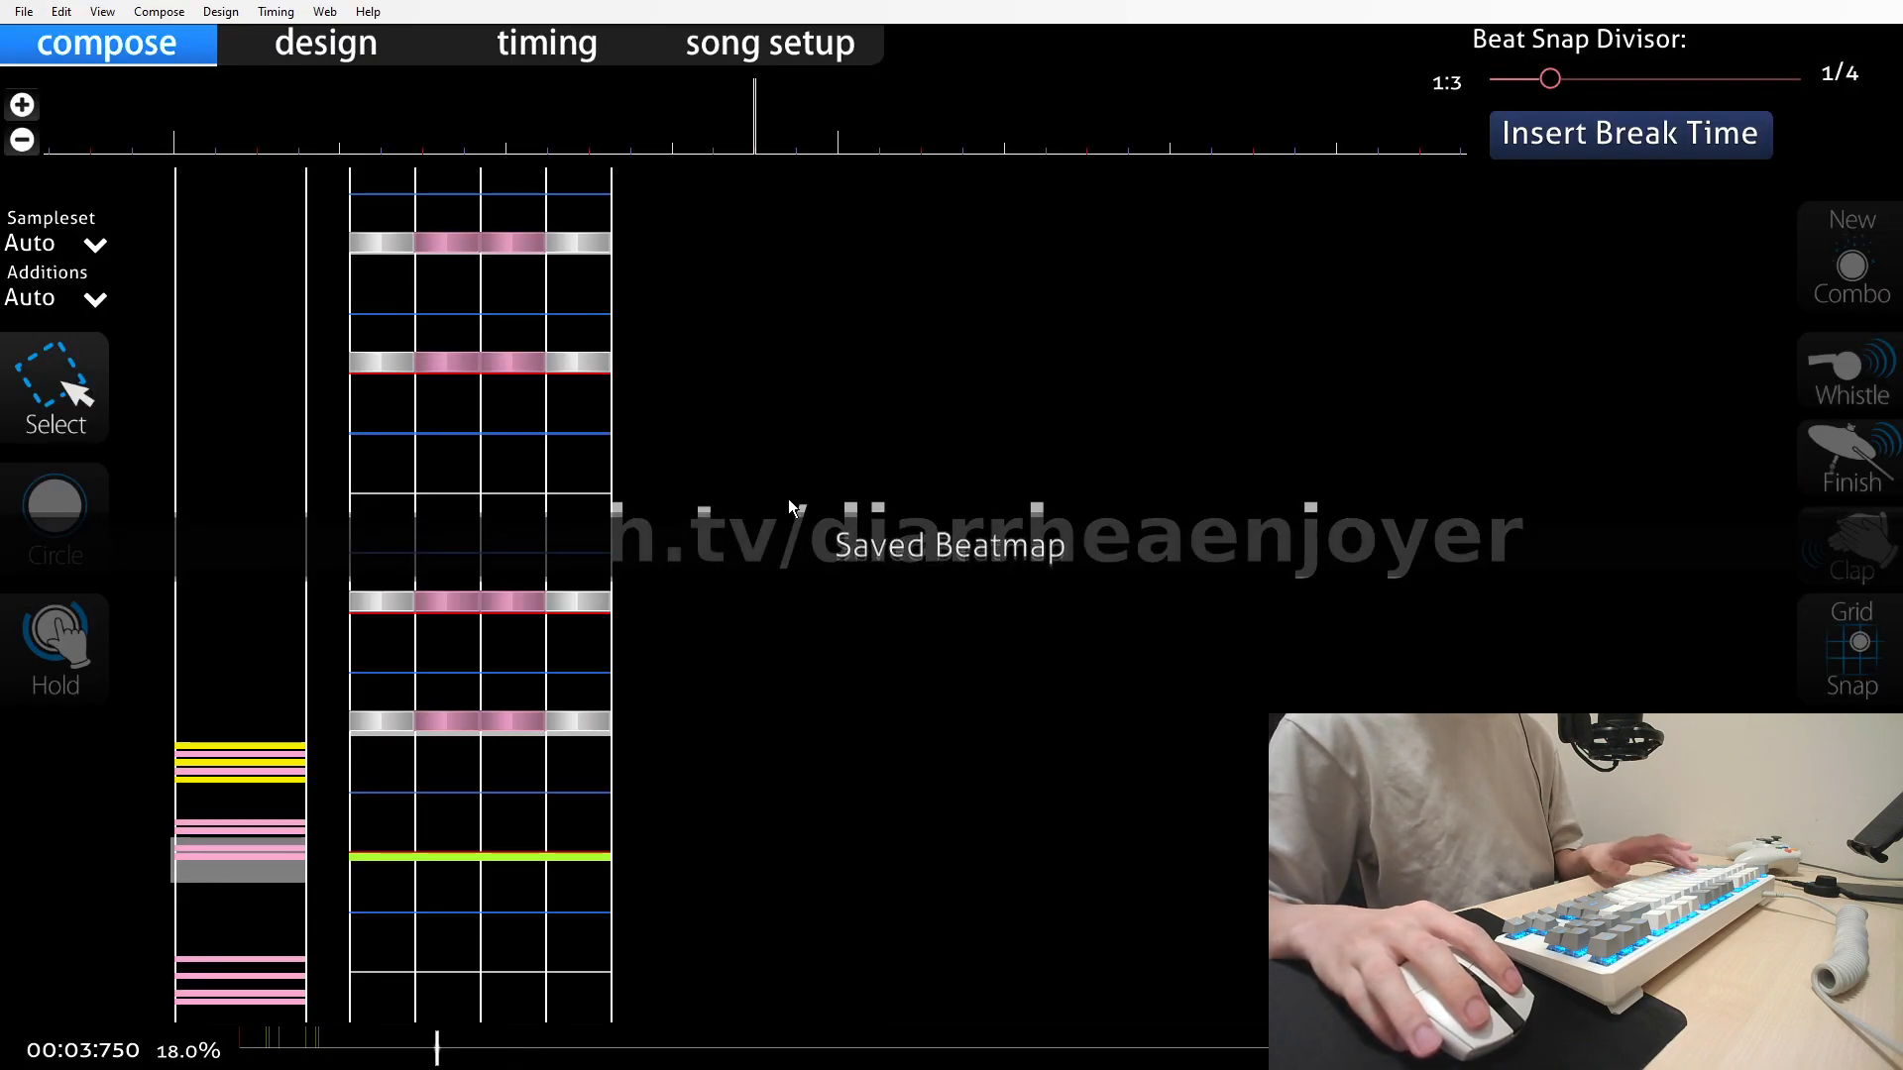
pyautogui.click(22, 11)
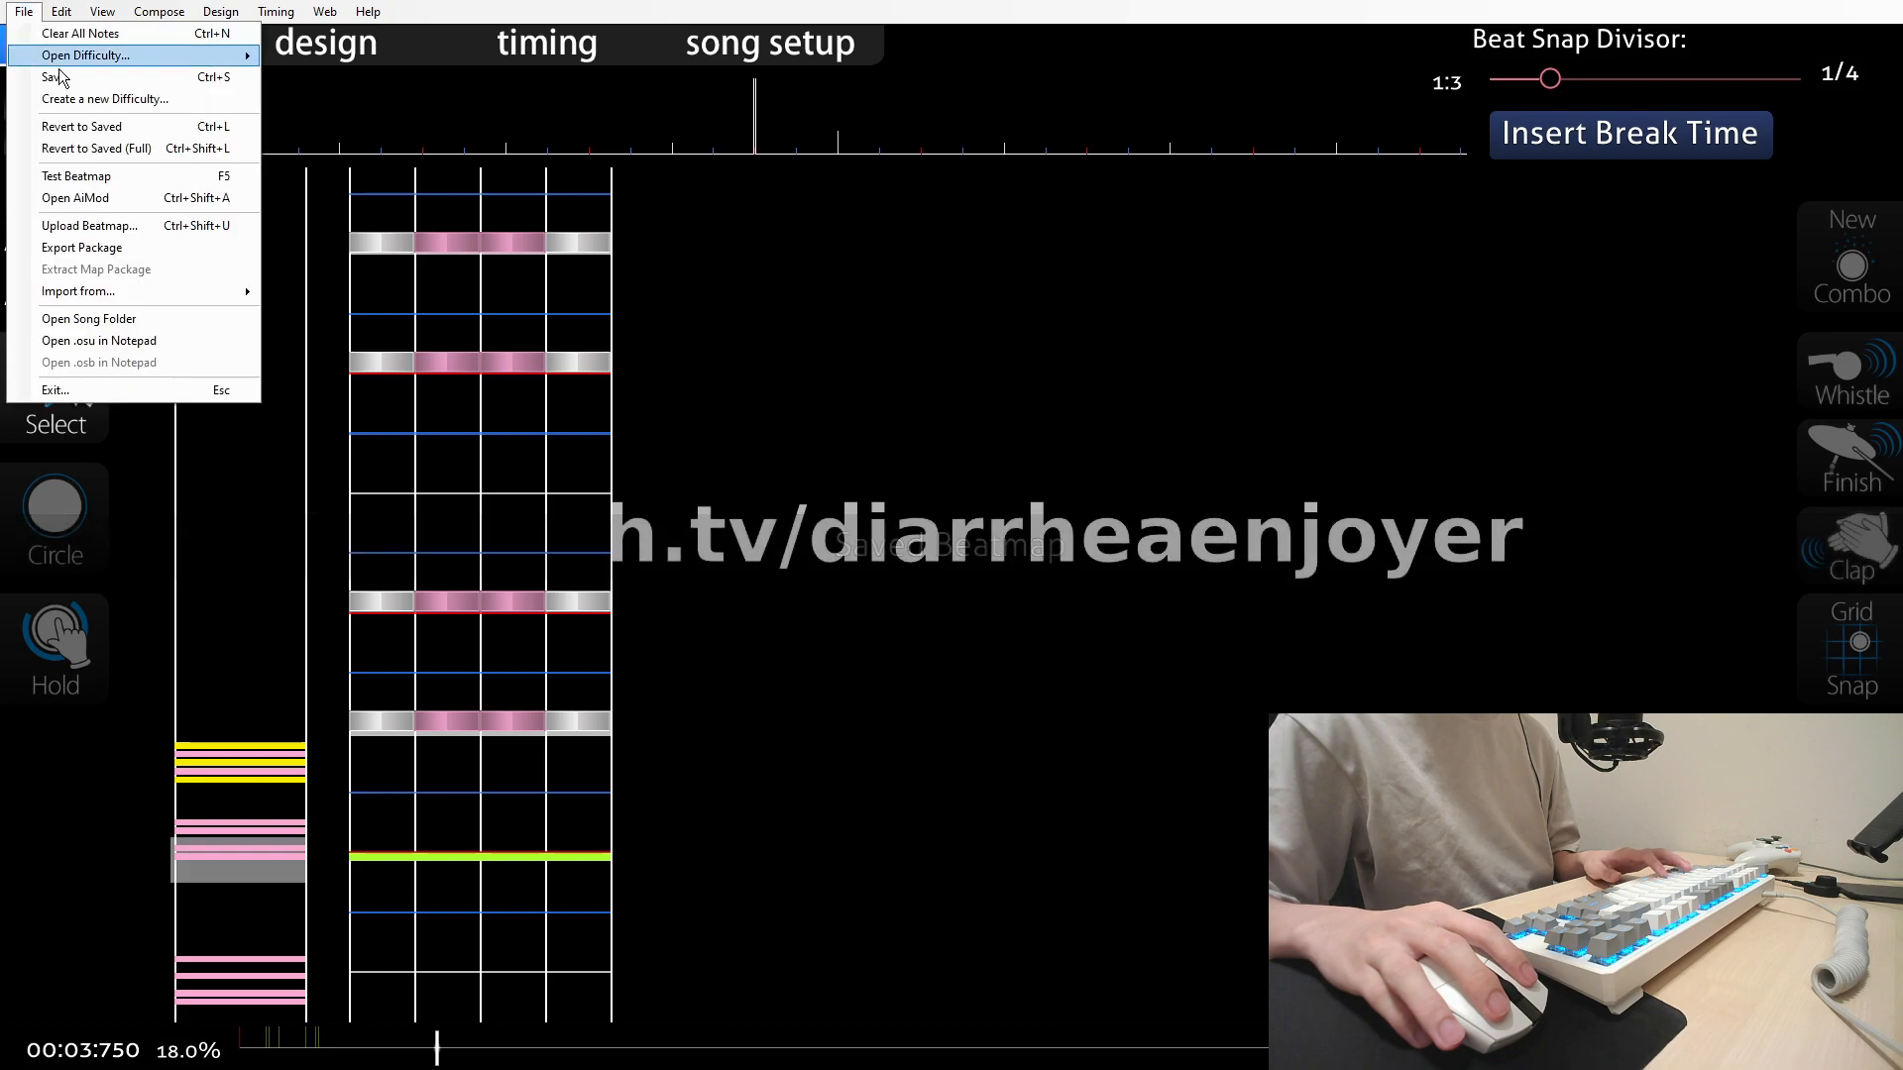
pyautogui.click(211, 340)
pyautogui.scroll(-7, 901, 565)
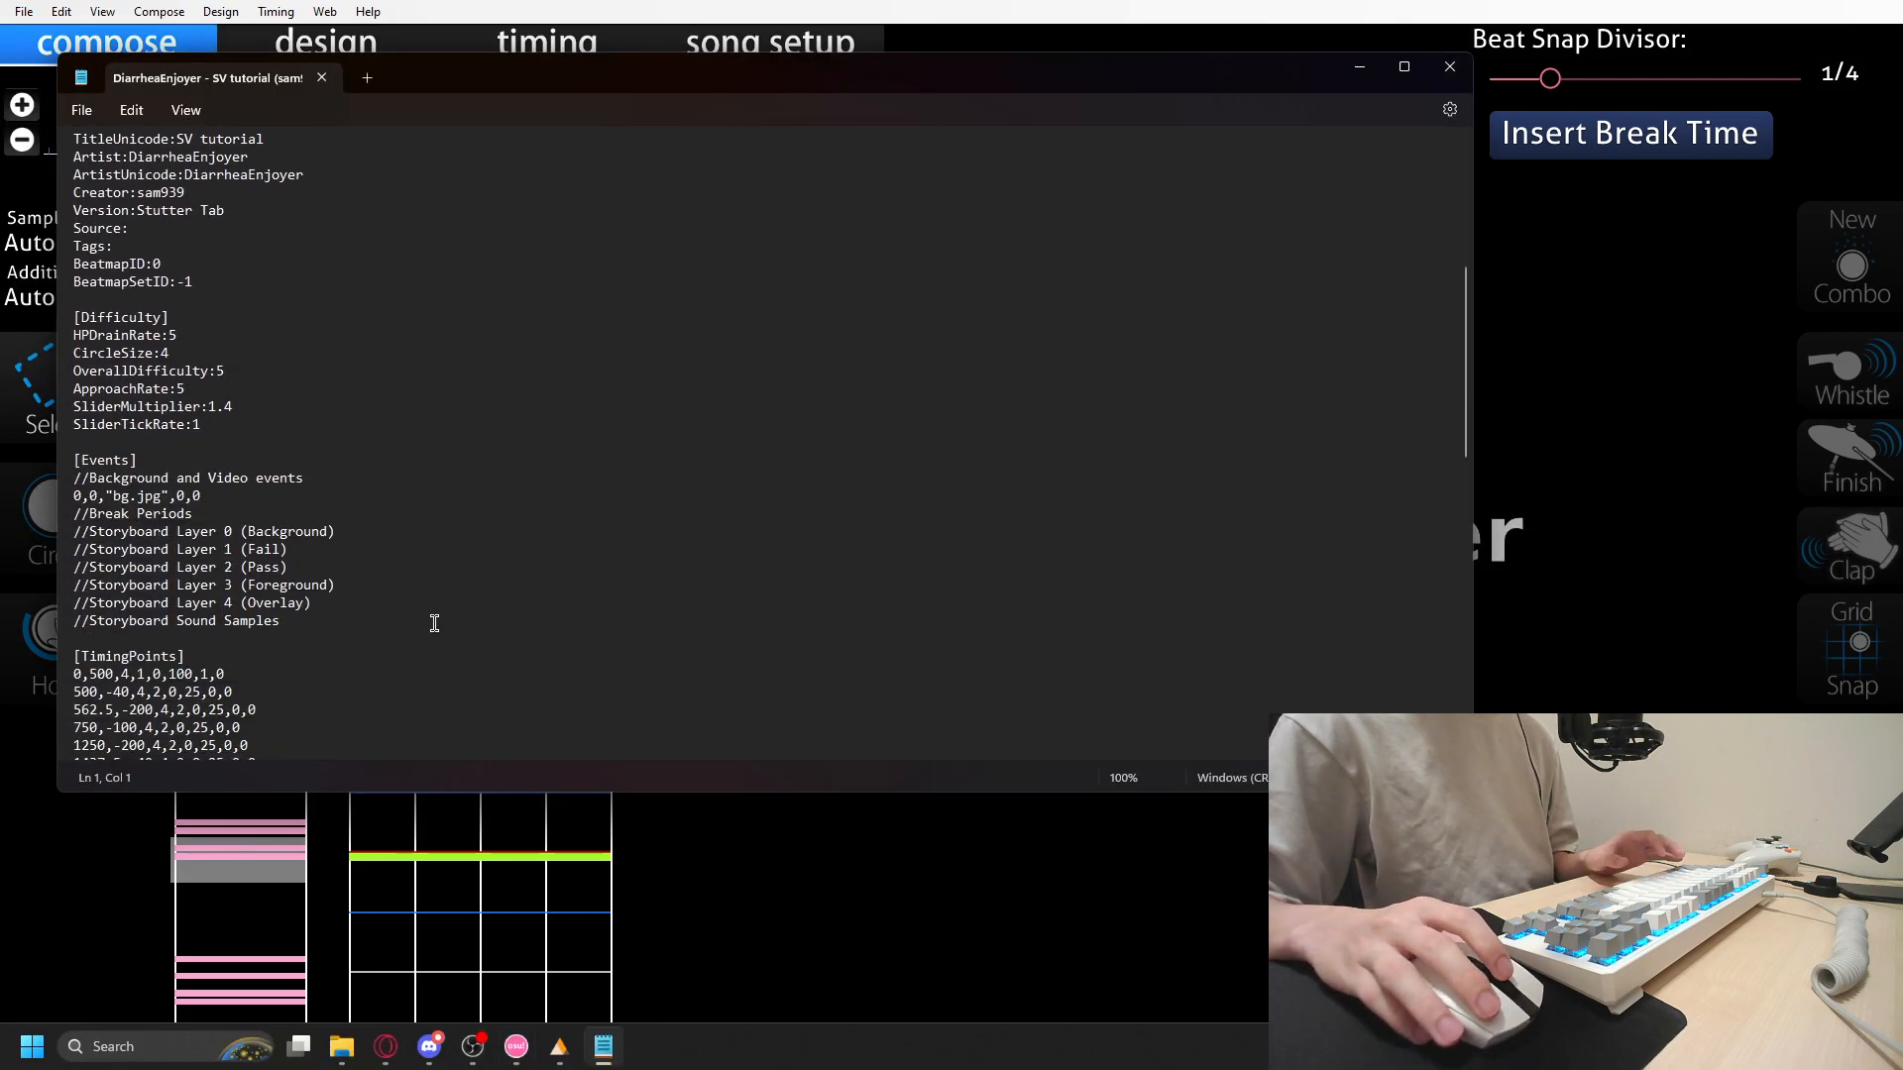
# Paste the generated stutter timing points on a new line directly below the [TimingPoints] header
pyautogui.scroll(-2, 434, 623)
pyautogui.click(220, 574)
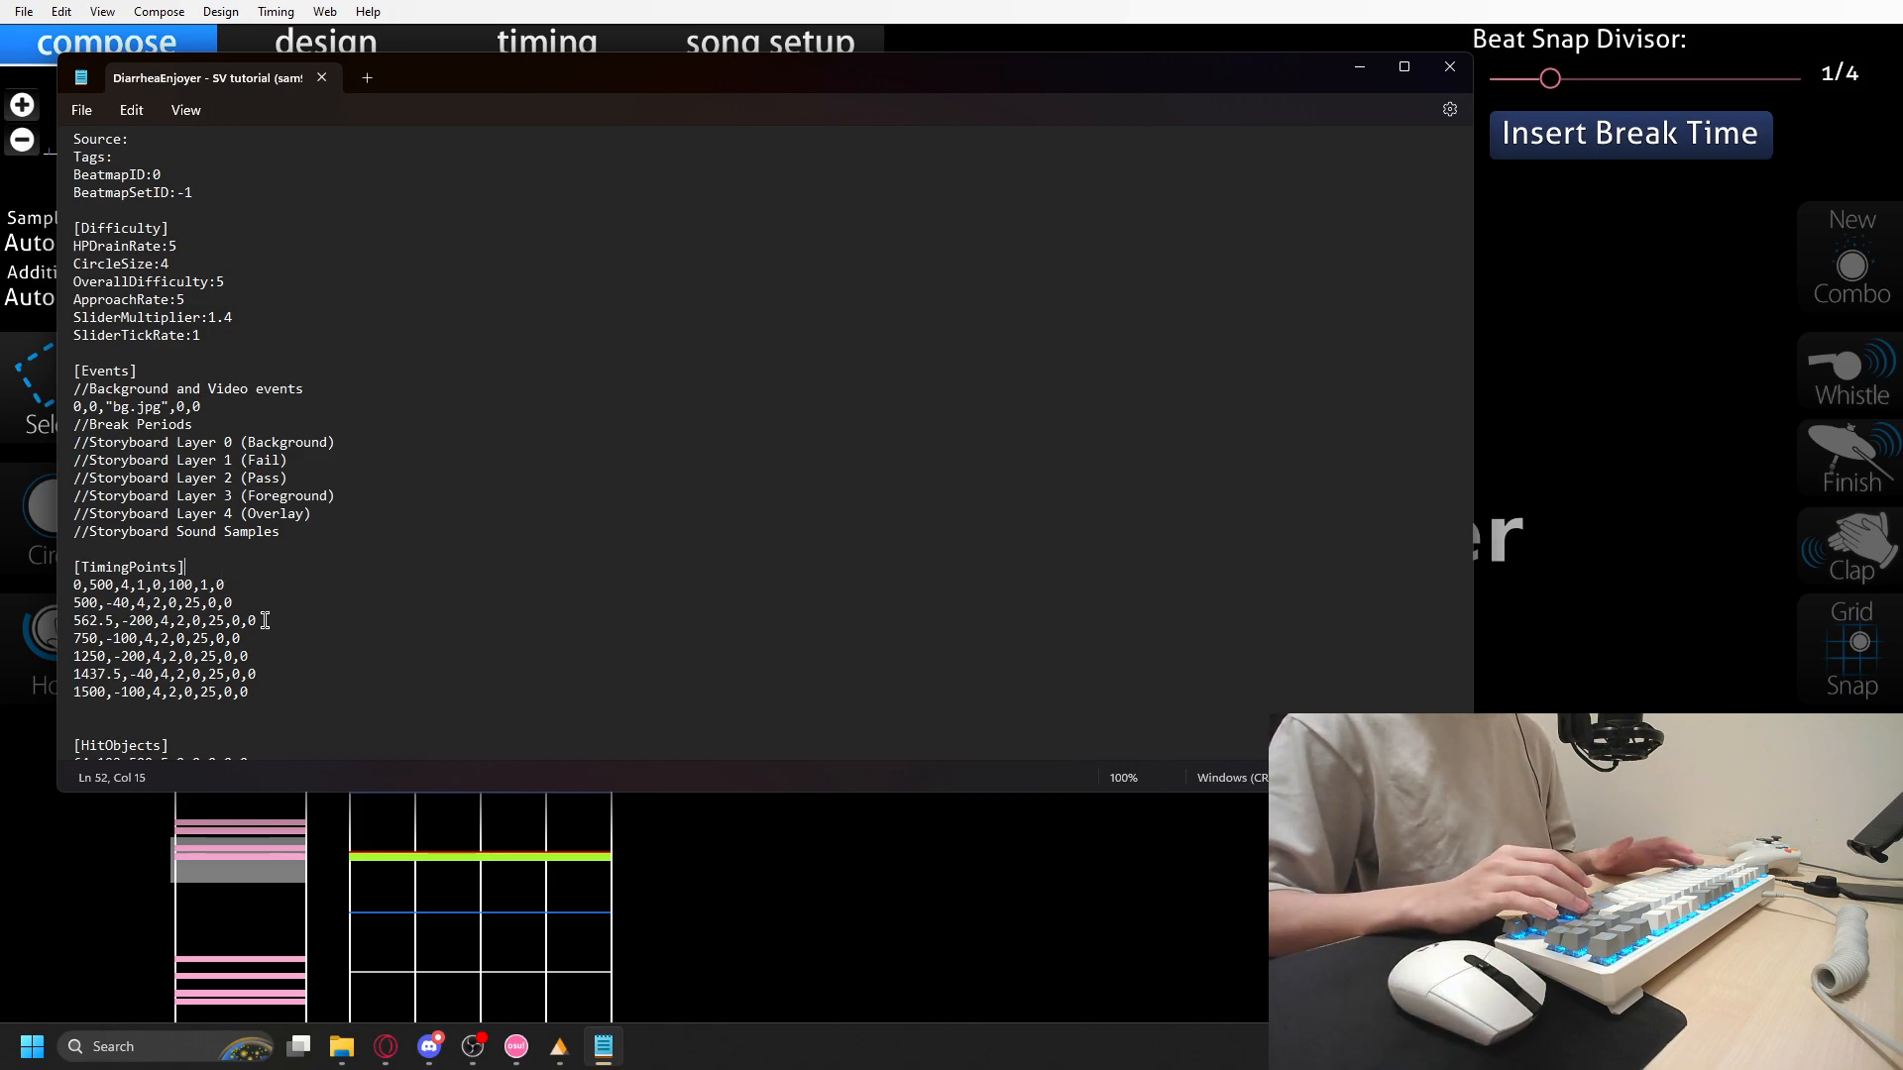
pyautogui.press('Return')
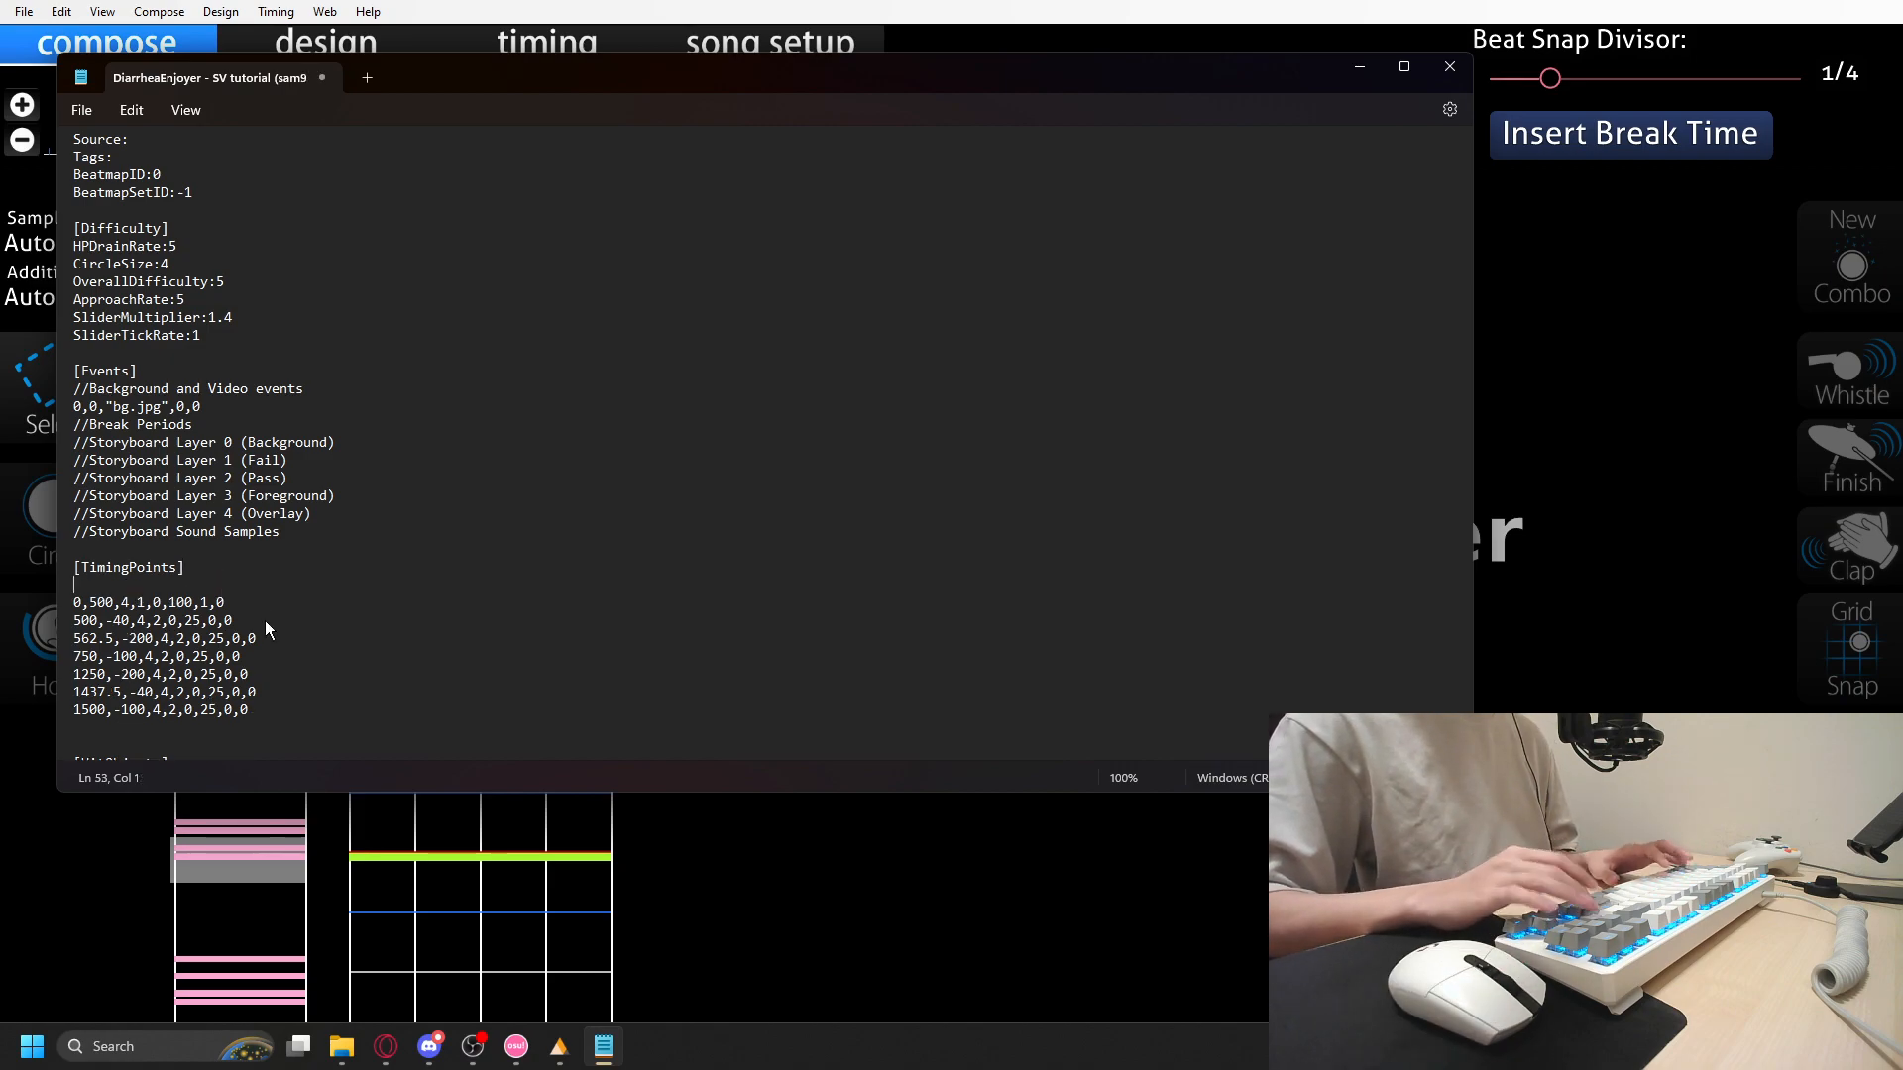
pyautogui.hotkey('ctrl', 'v')
pyautogui.scroll(-2, 155, 693)
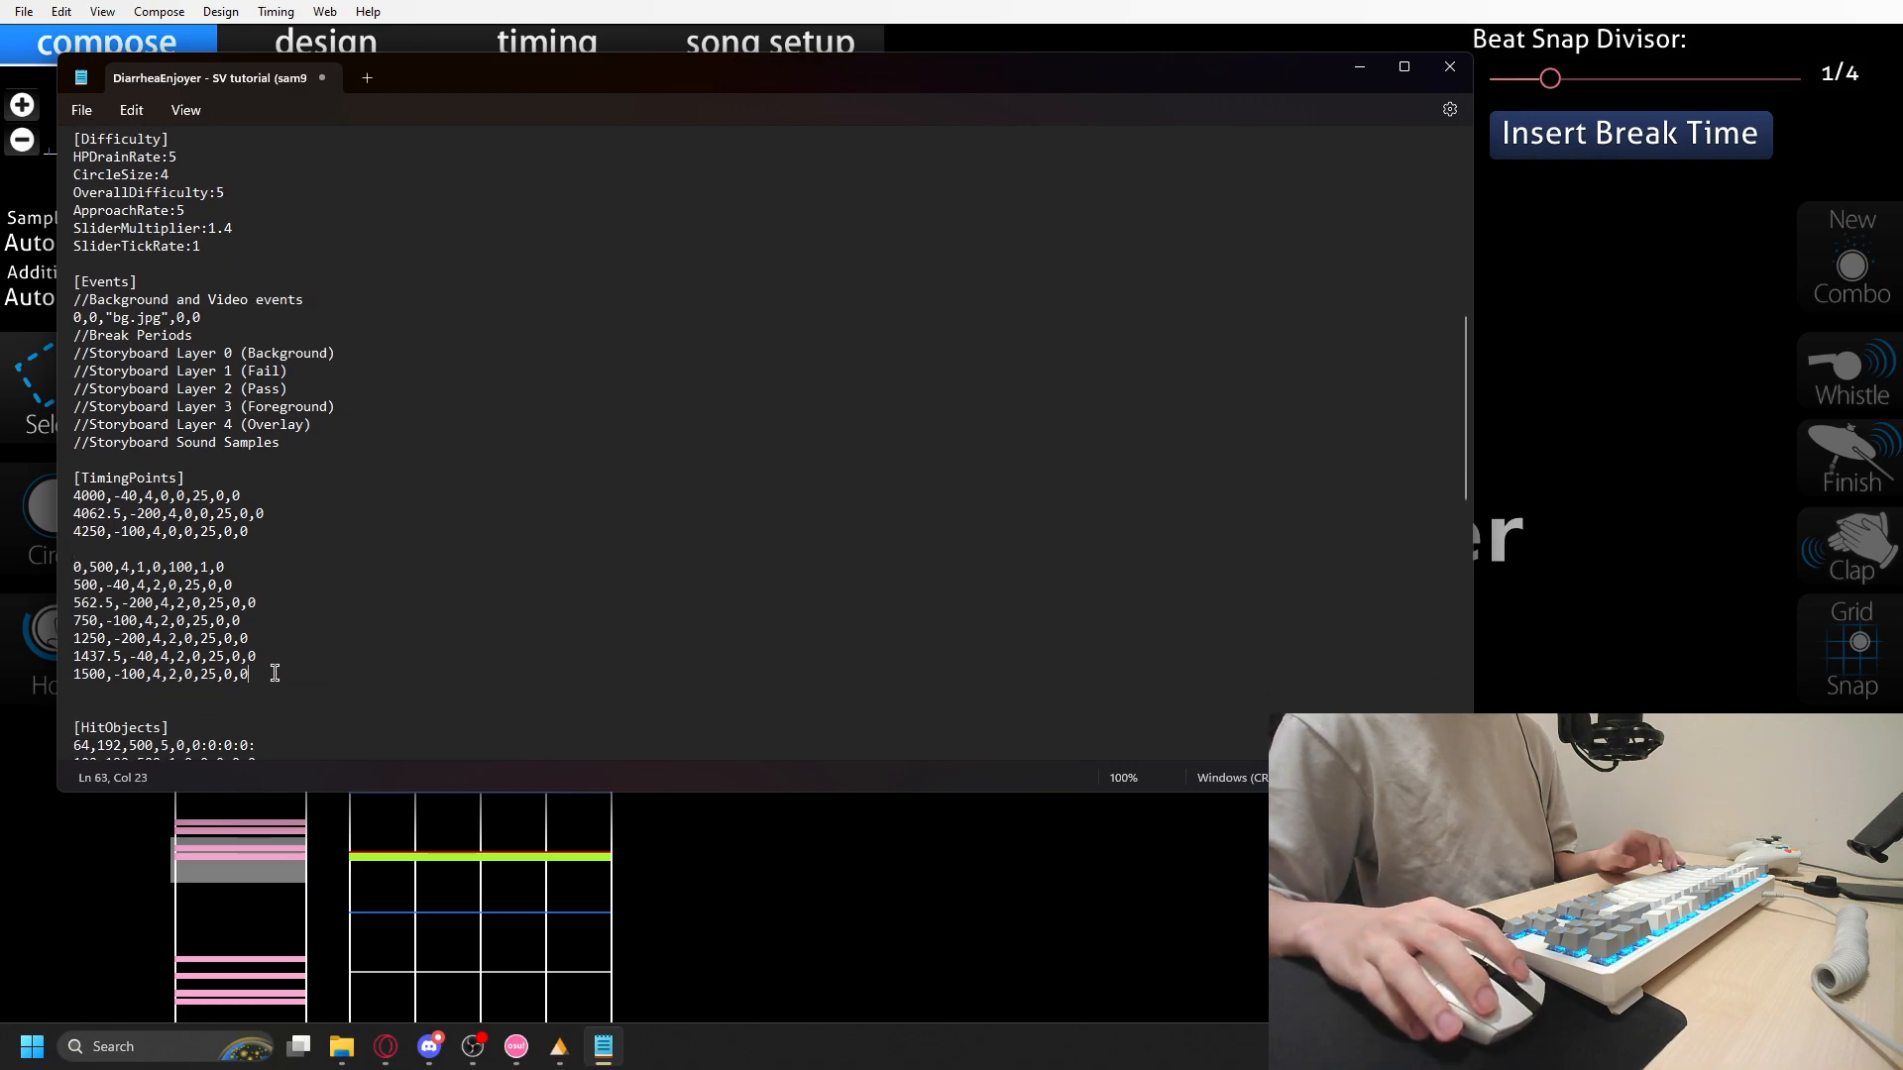
# Paste the stutter points on a new line after the last timing point and delete the copy directly below the [TimingPoints] header
pyautogui.press('Return')
pyautogui.hotkey('ctrl', 'v')
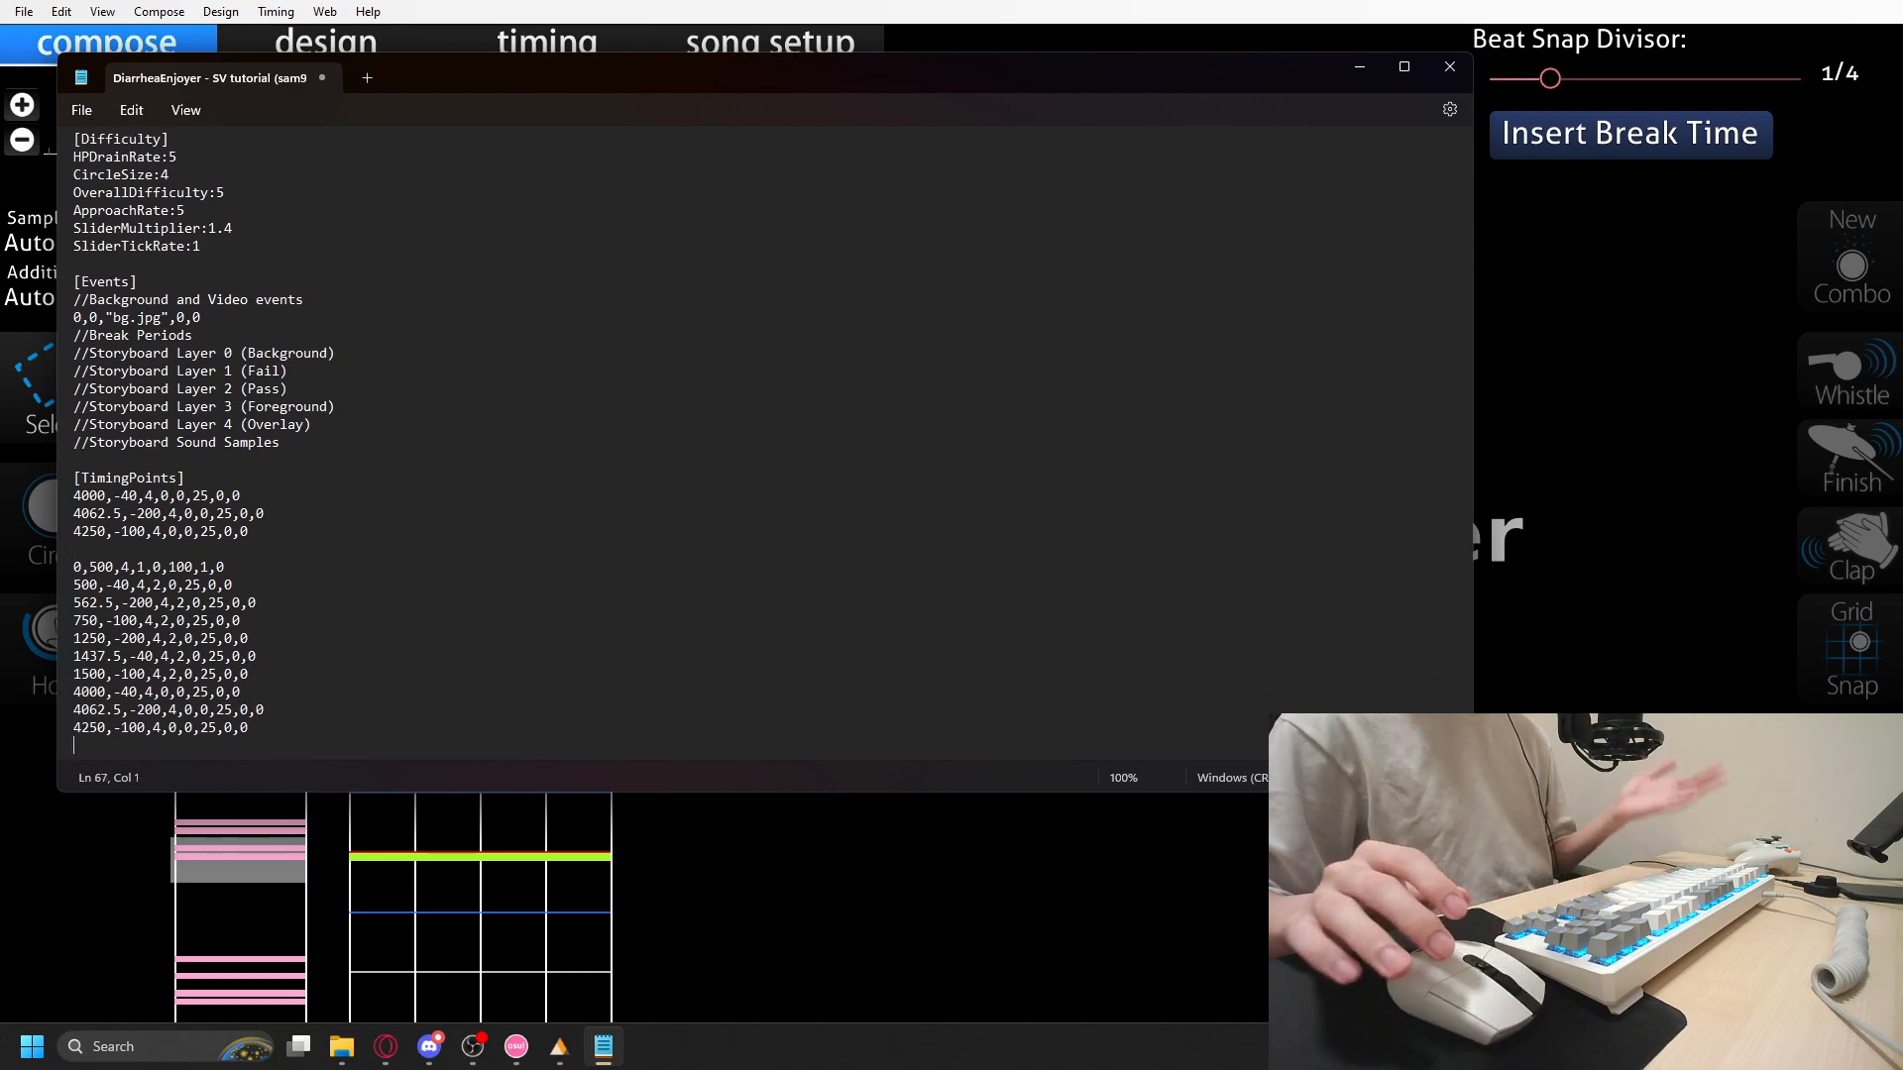
pyautogui.moveTo(72, 495); pyautogui.dragTo(99, 547)
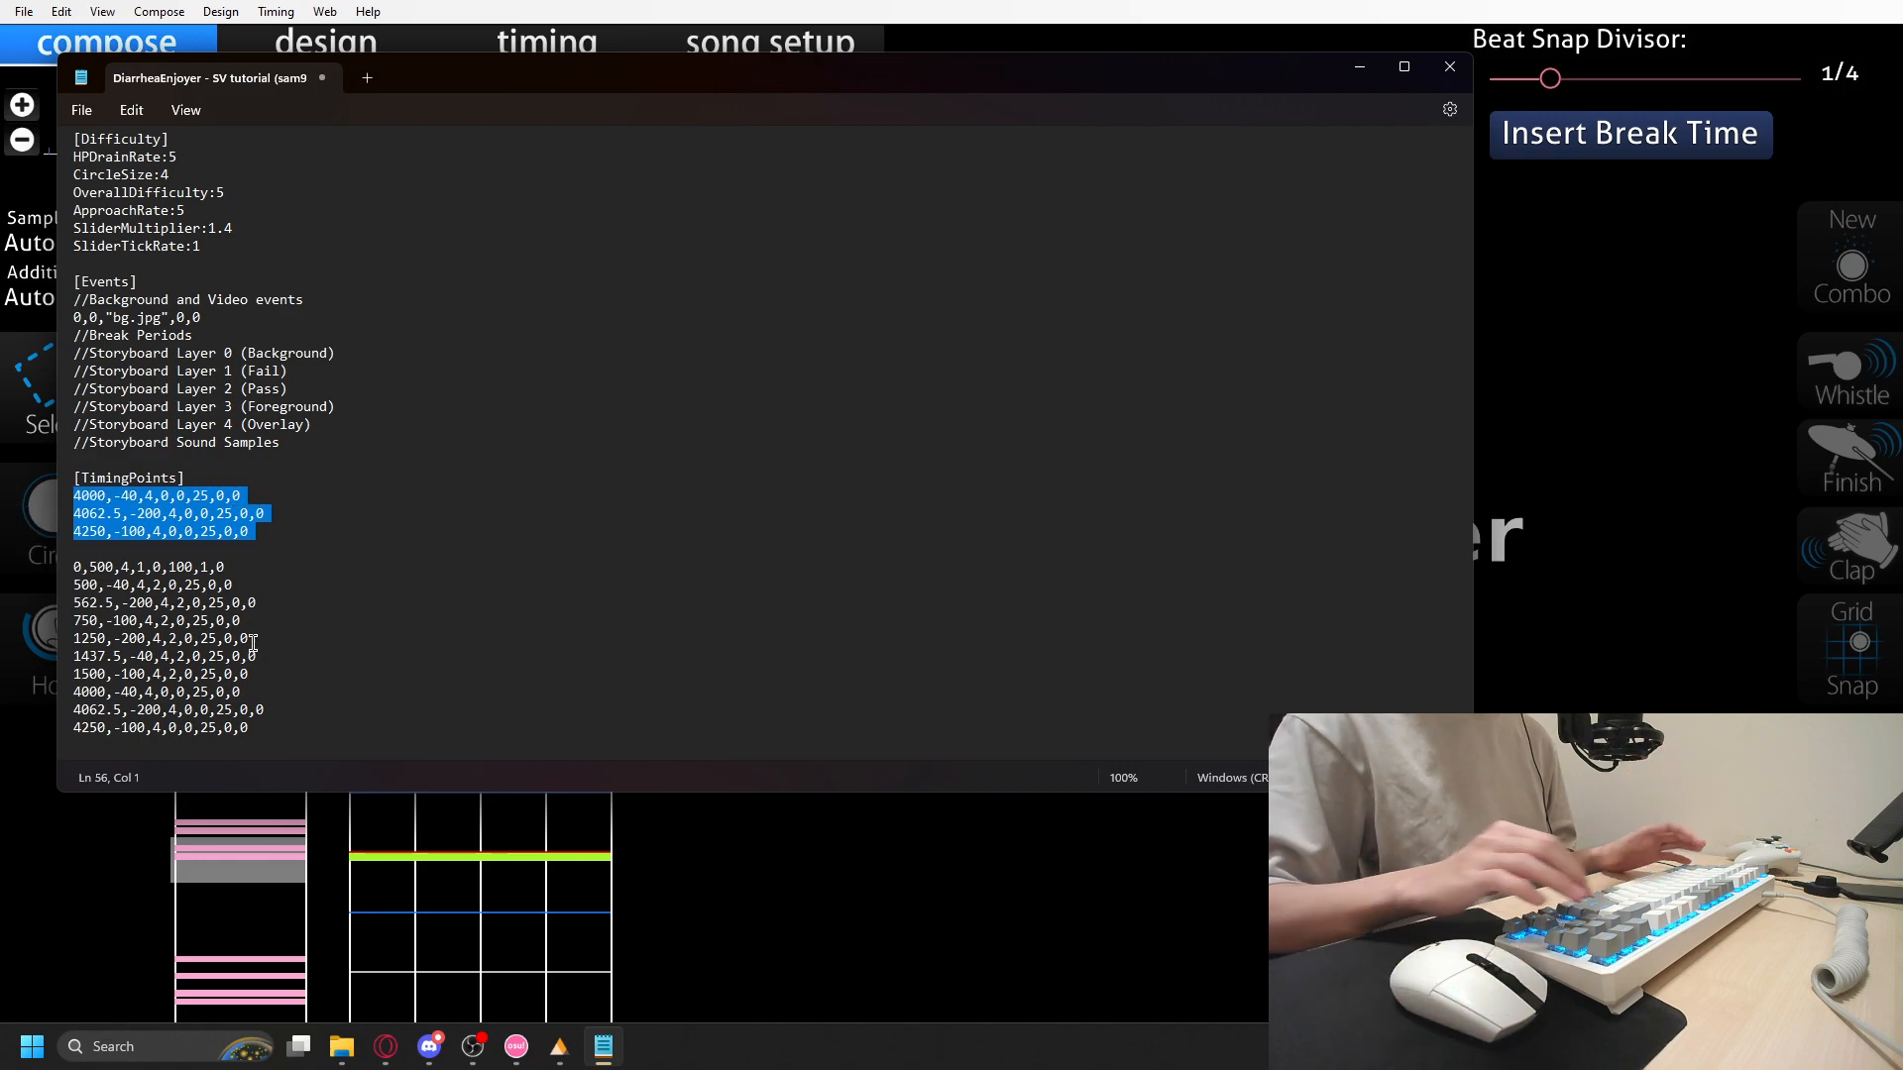
pyautogui.press('BackSpace')
pyautogui.press('BackSpace')
# Save and close the .osu file, and reload the beatmap by reopening its Stutter Tab difficulty in the osu! editor
pyautogui.click(336, 657)
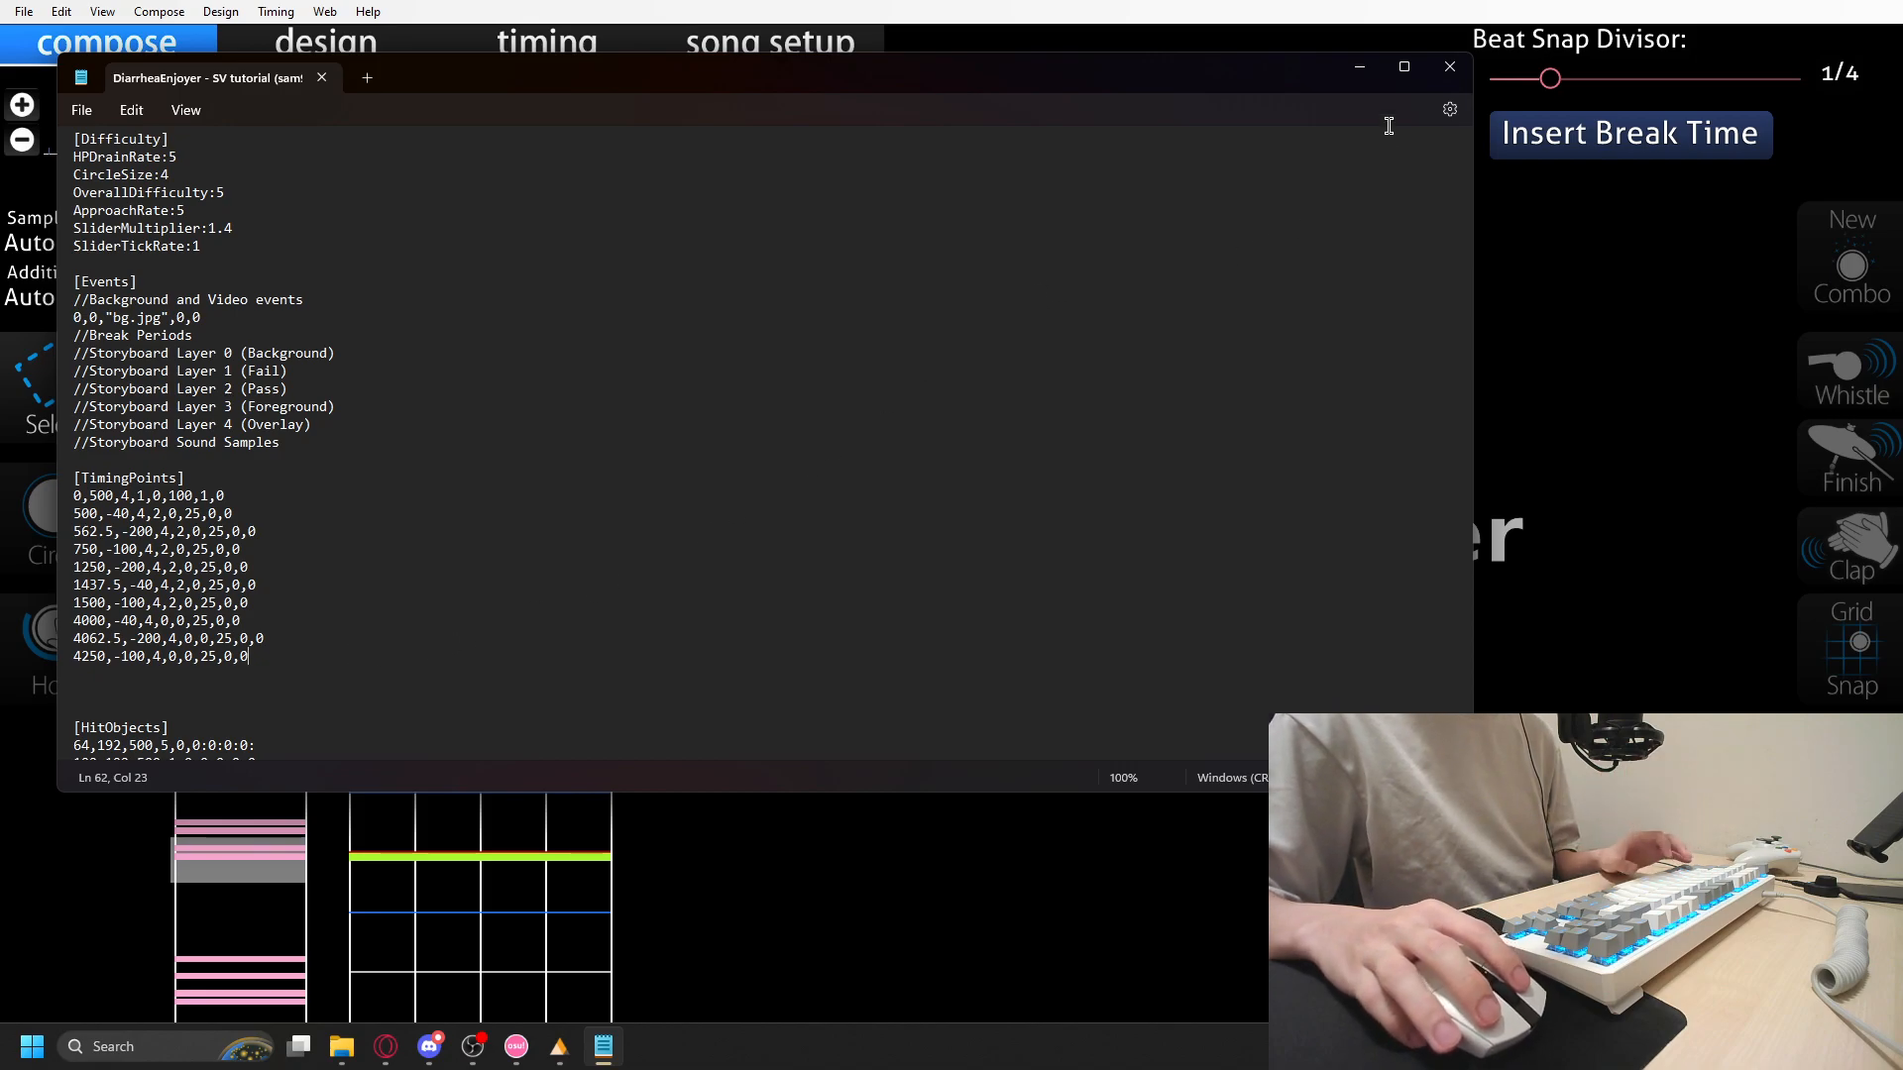
pyautogui.click(1449, 66)
pyautogui.press('Escape')
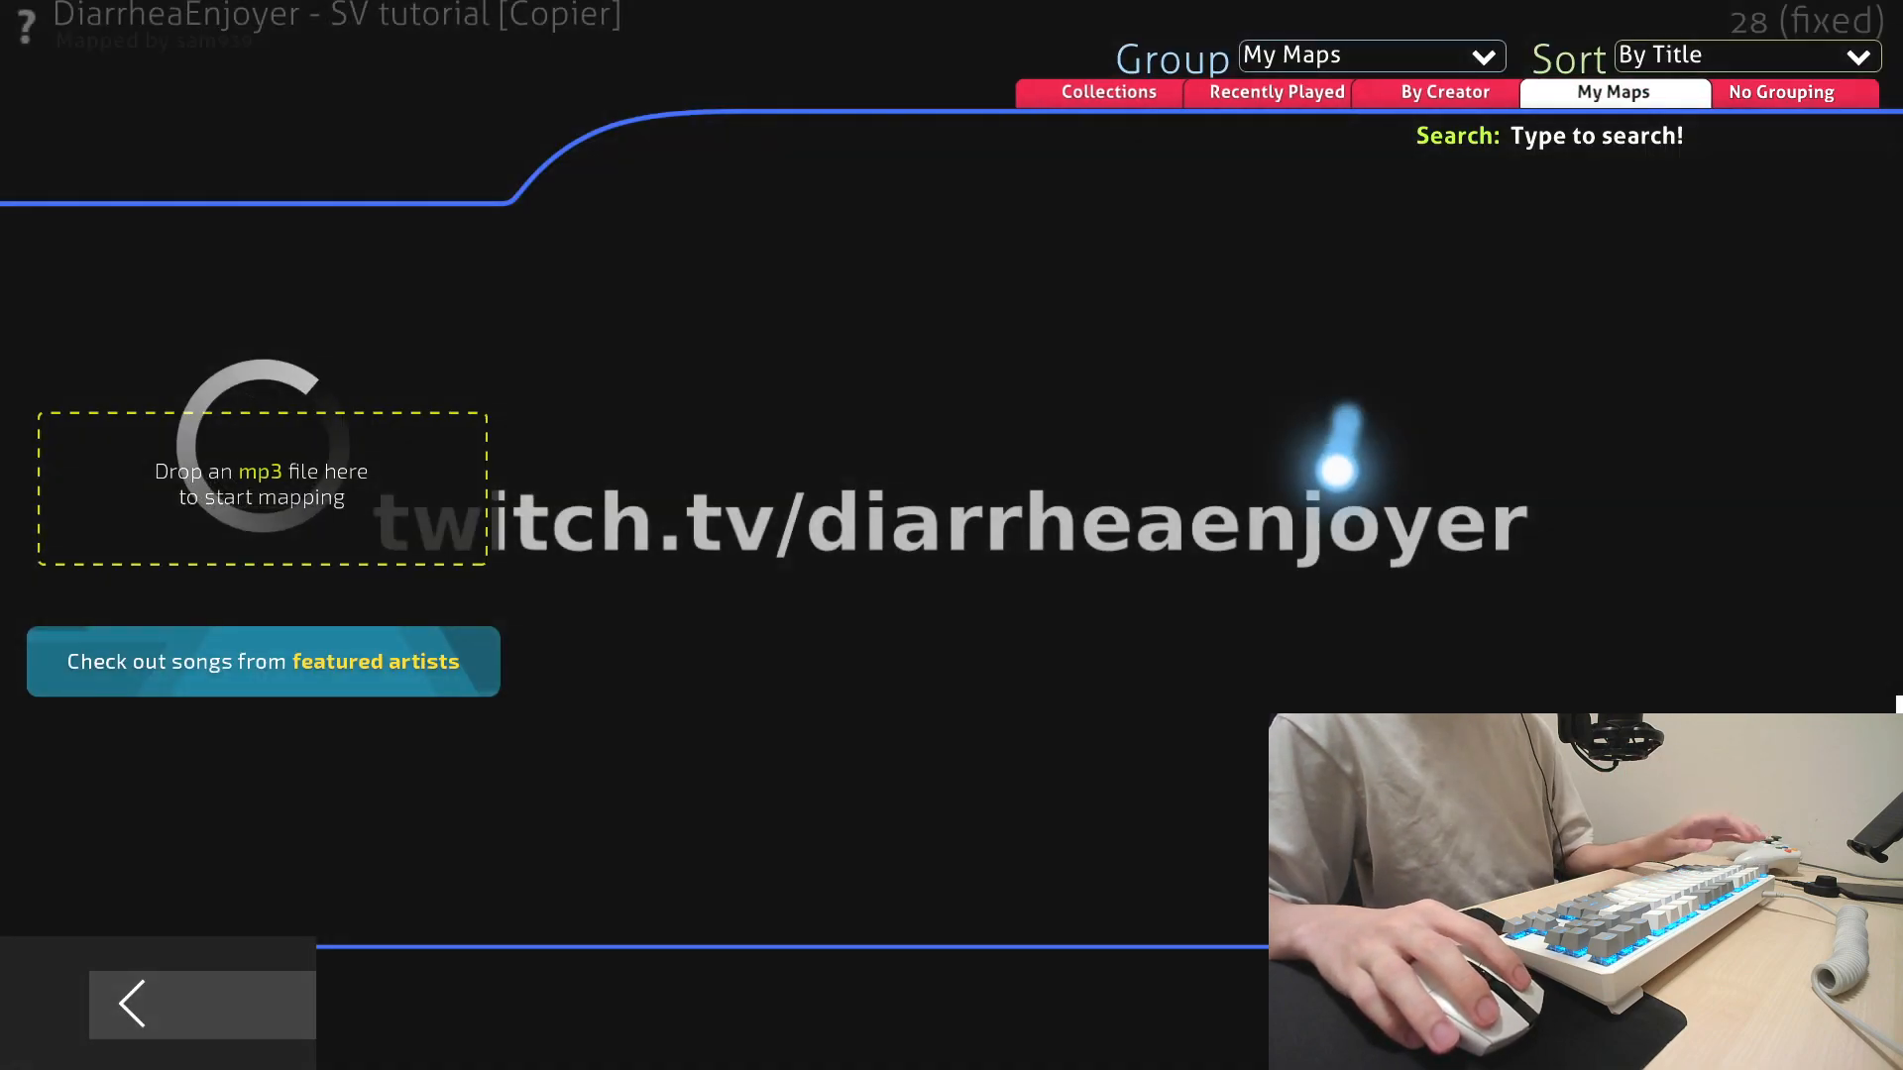
pyautogui.press('Down')
pyautogui.press('Return')
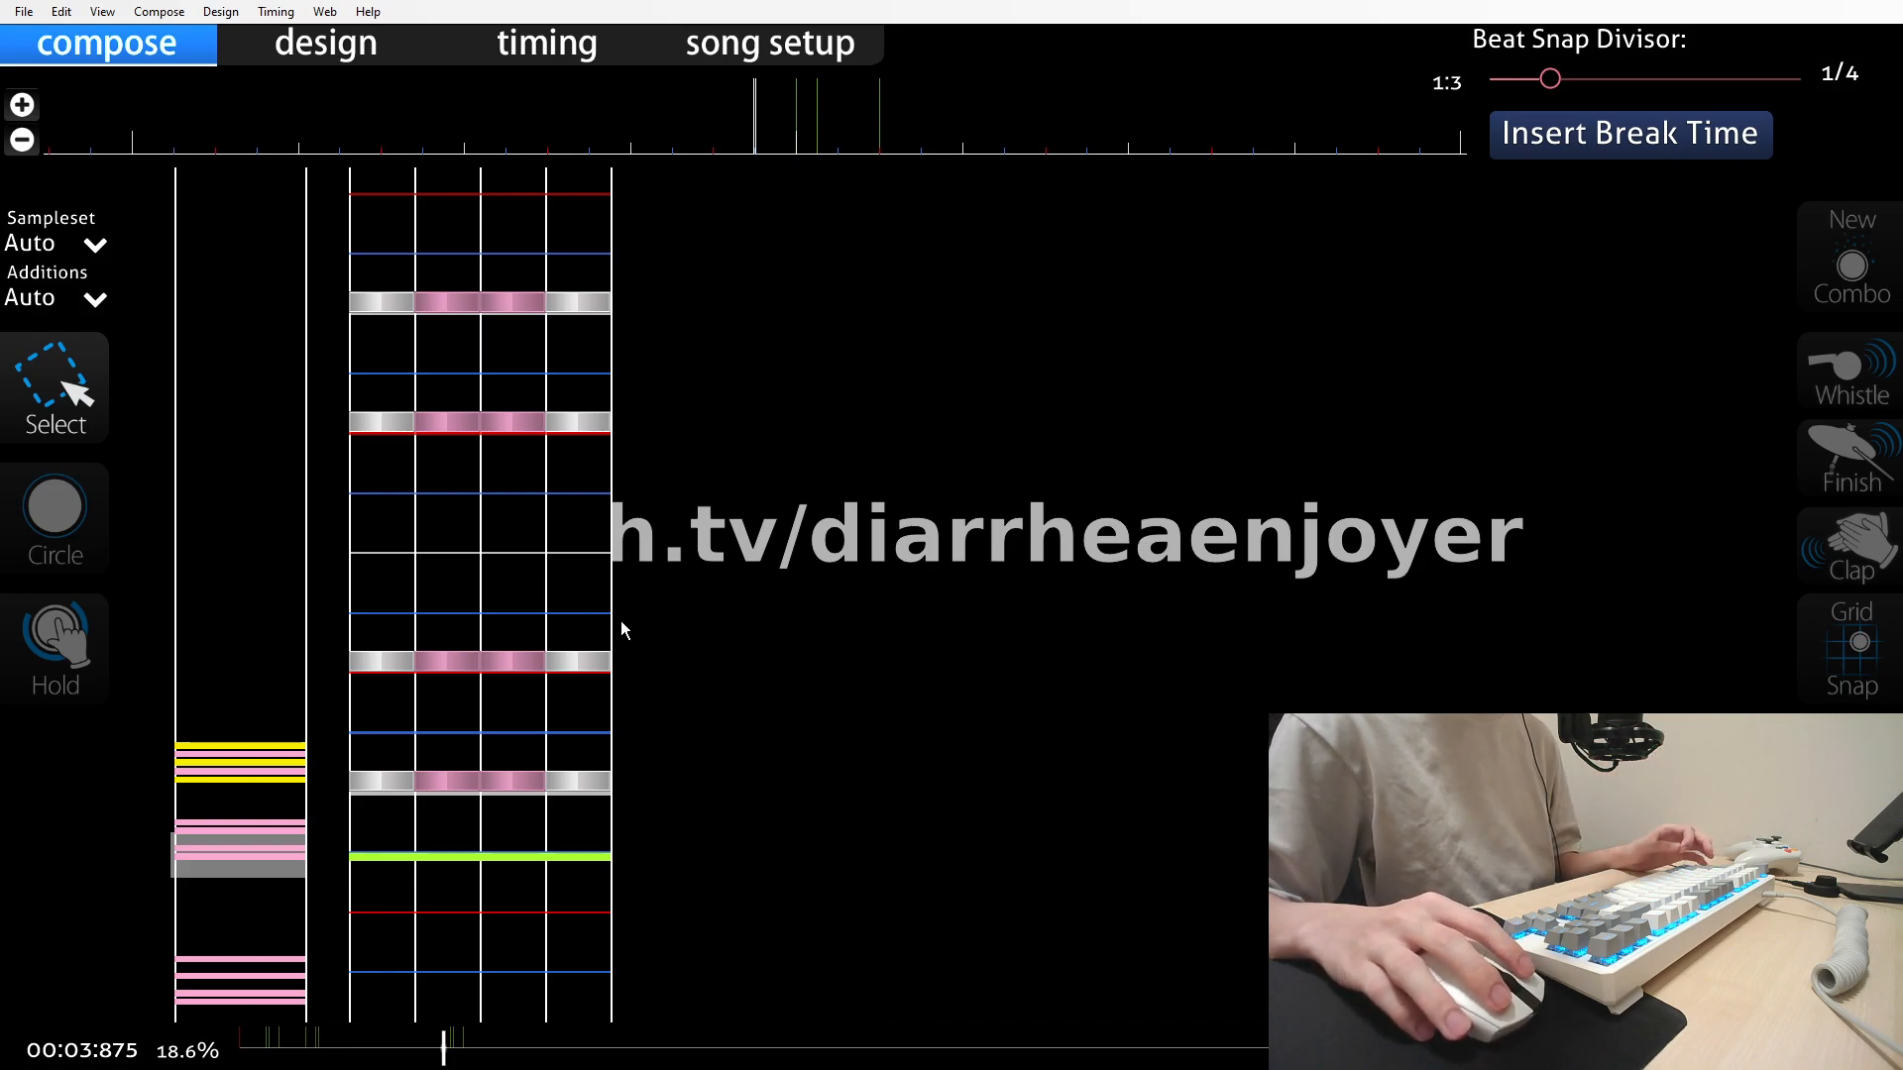
# Test-play the stutter section from about 00:03:375 with autoplay and exit the test
pyautogui.scroll(-1, 939, 743)
pyautogui.scroll(1, 940, 743)
pyautogui.scroll(4, 1032, 773)
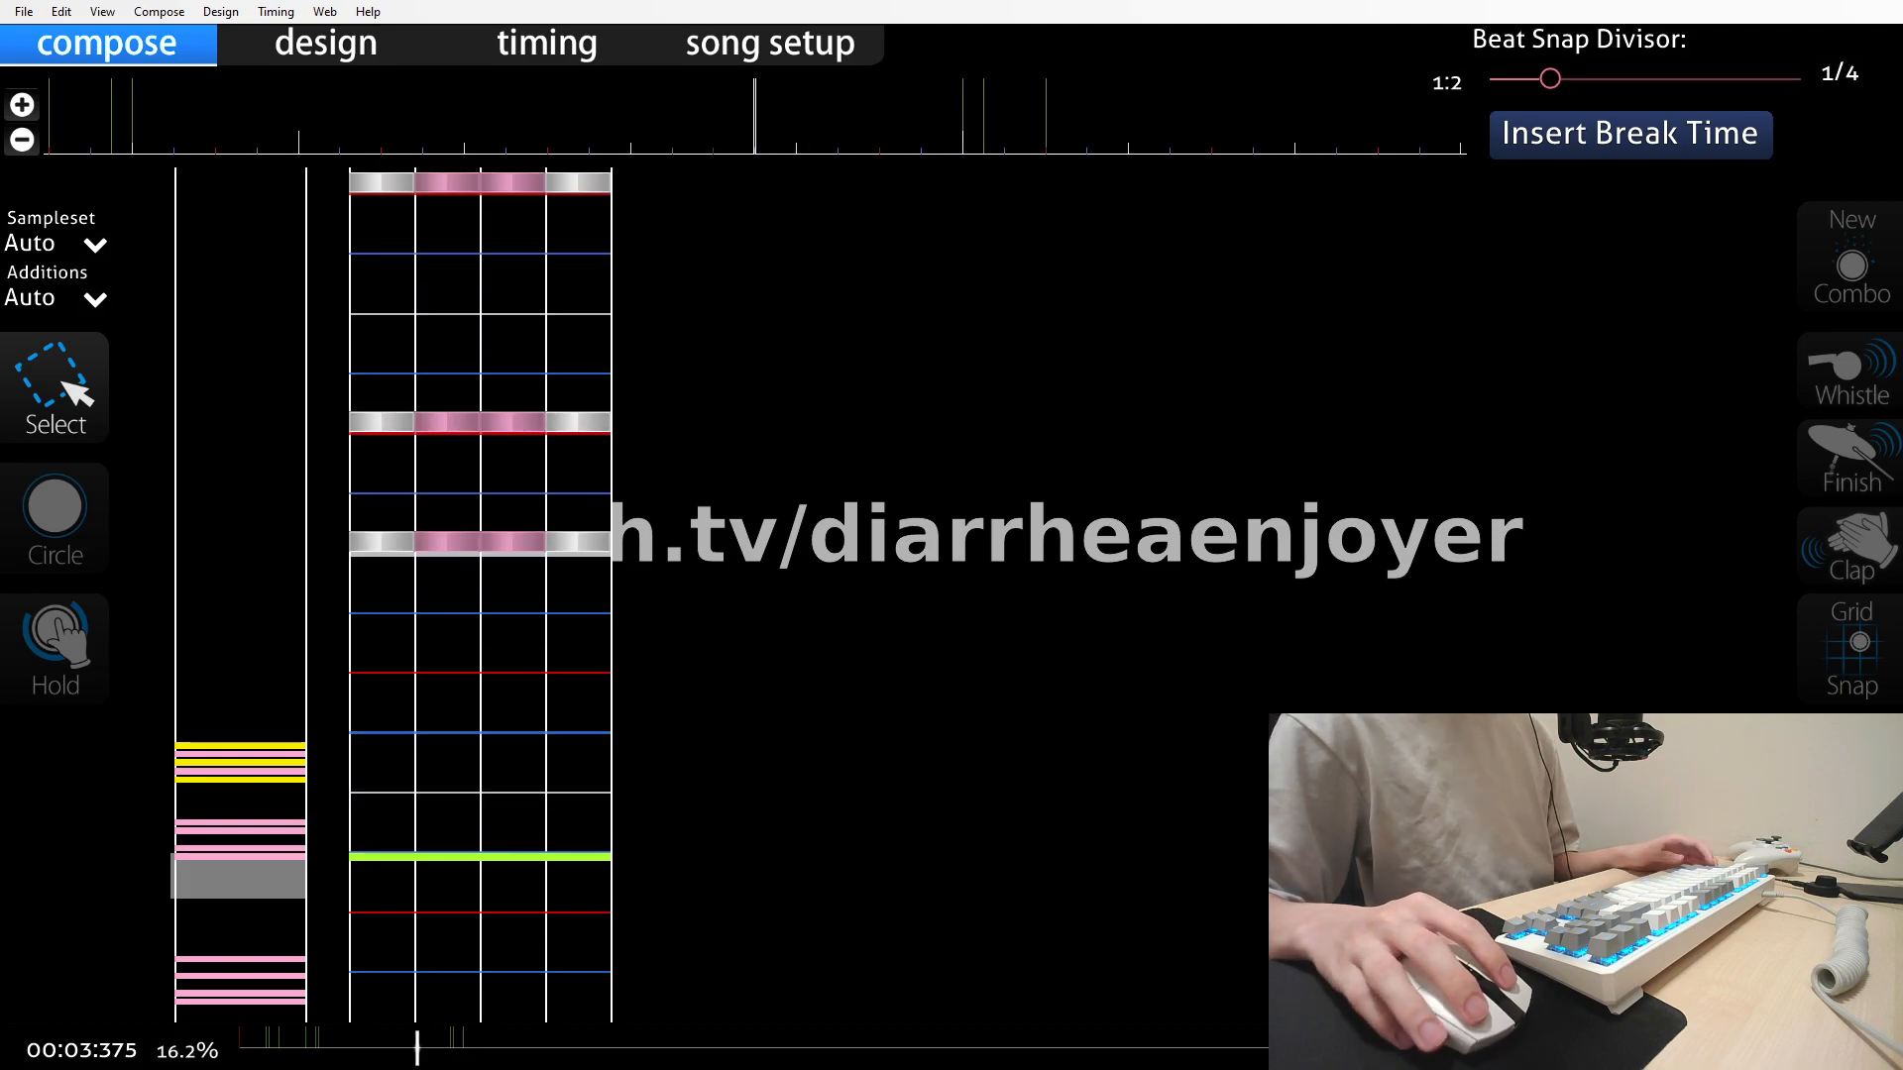
pyautogui.press('F5')
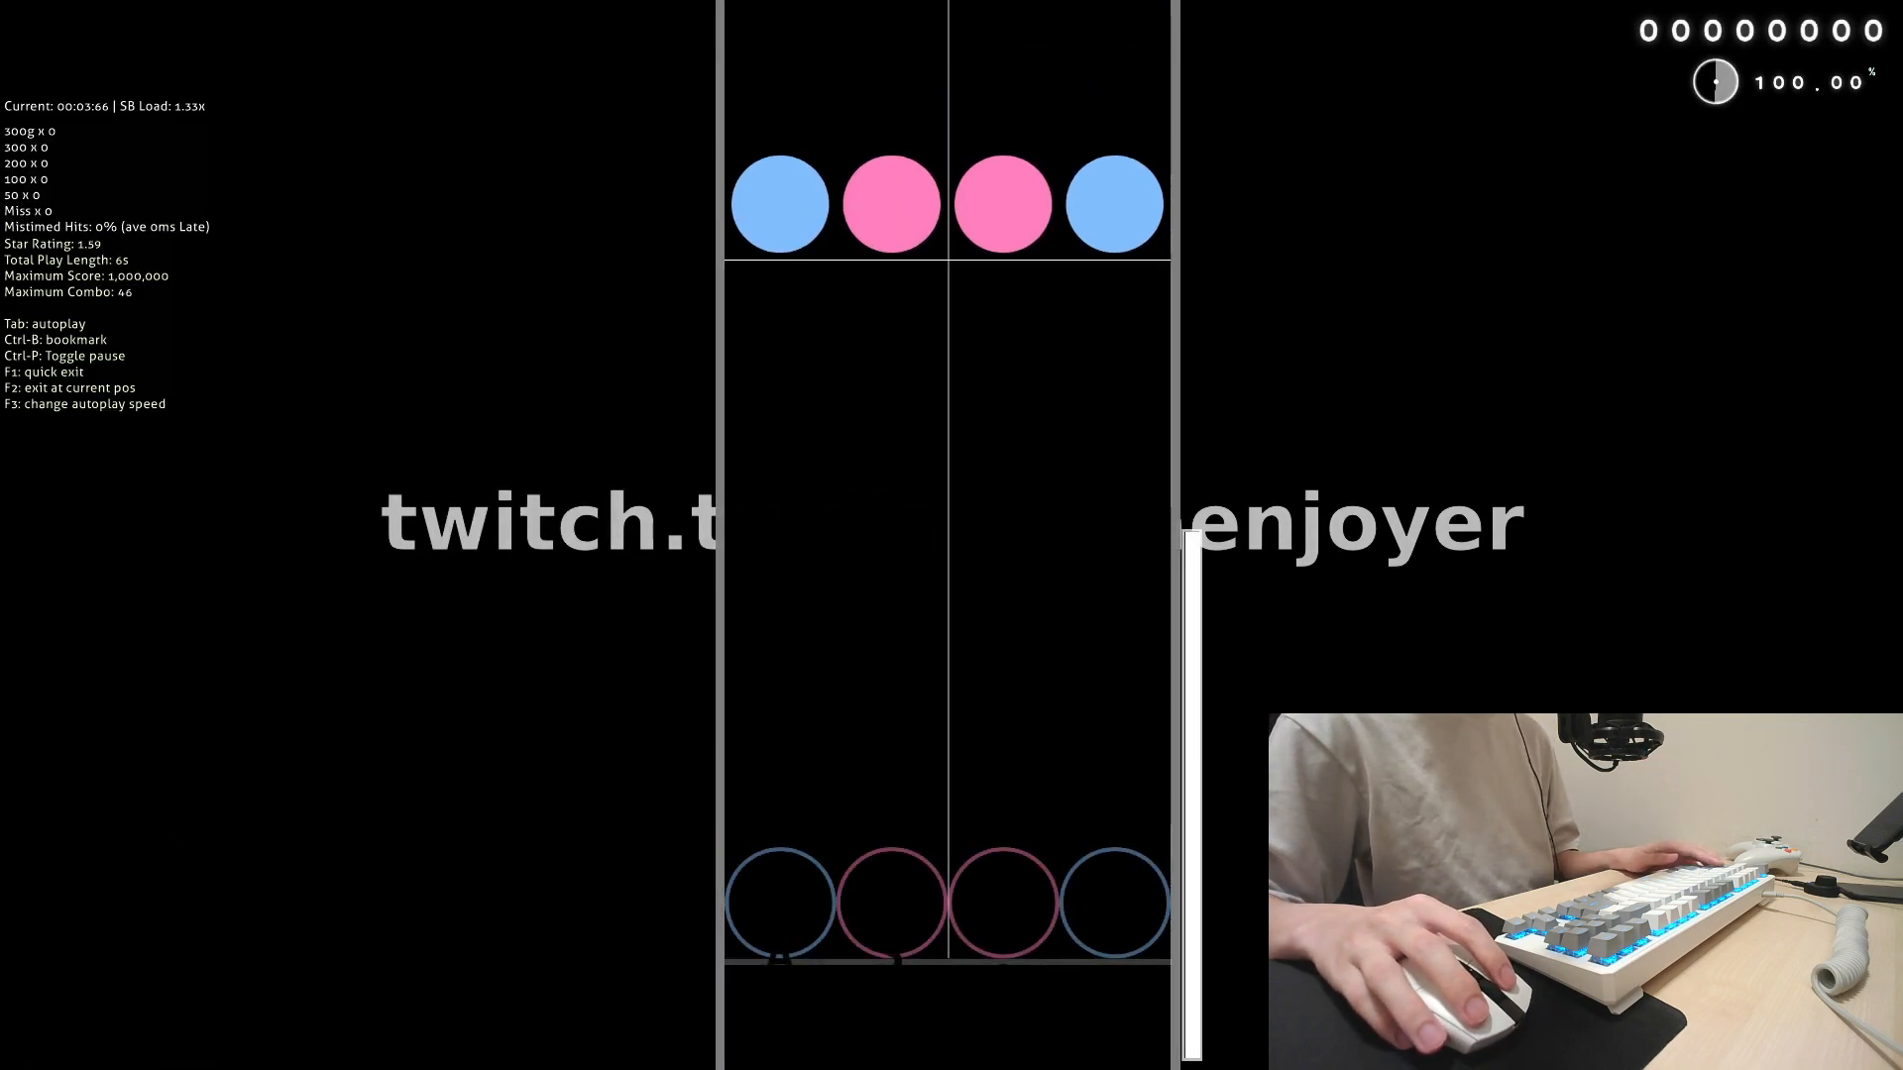
pyautogui.press('Tab')
pyautogui.press('`')
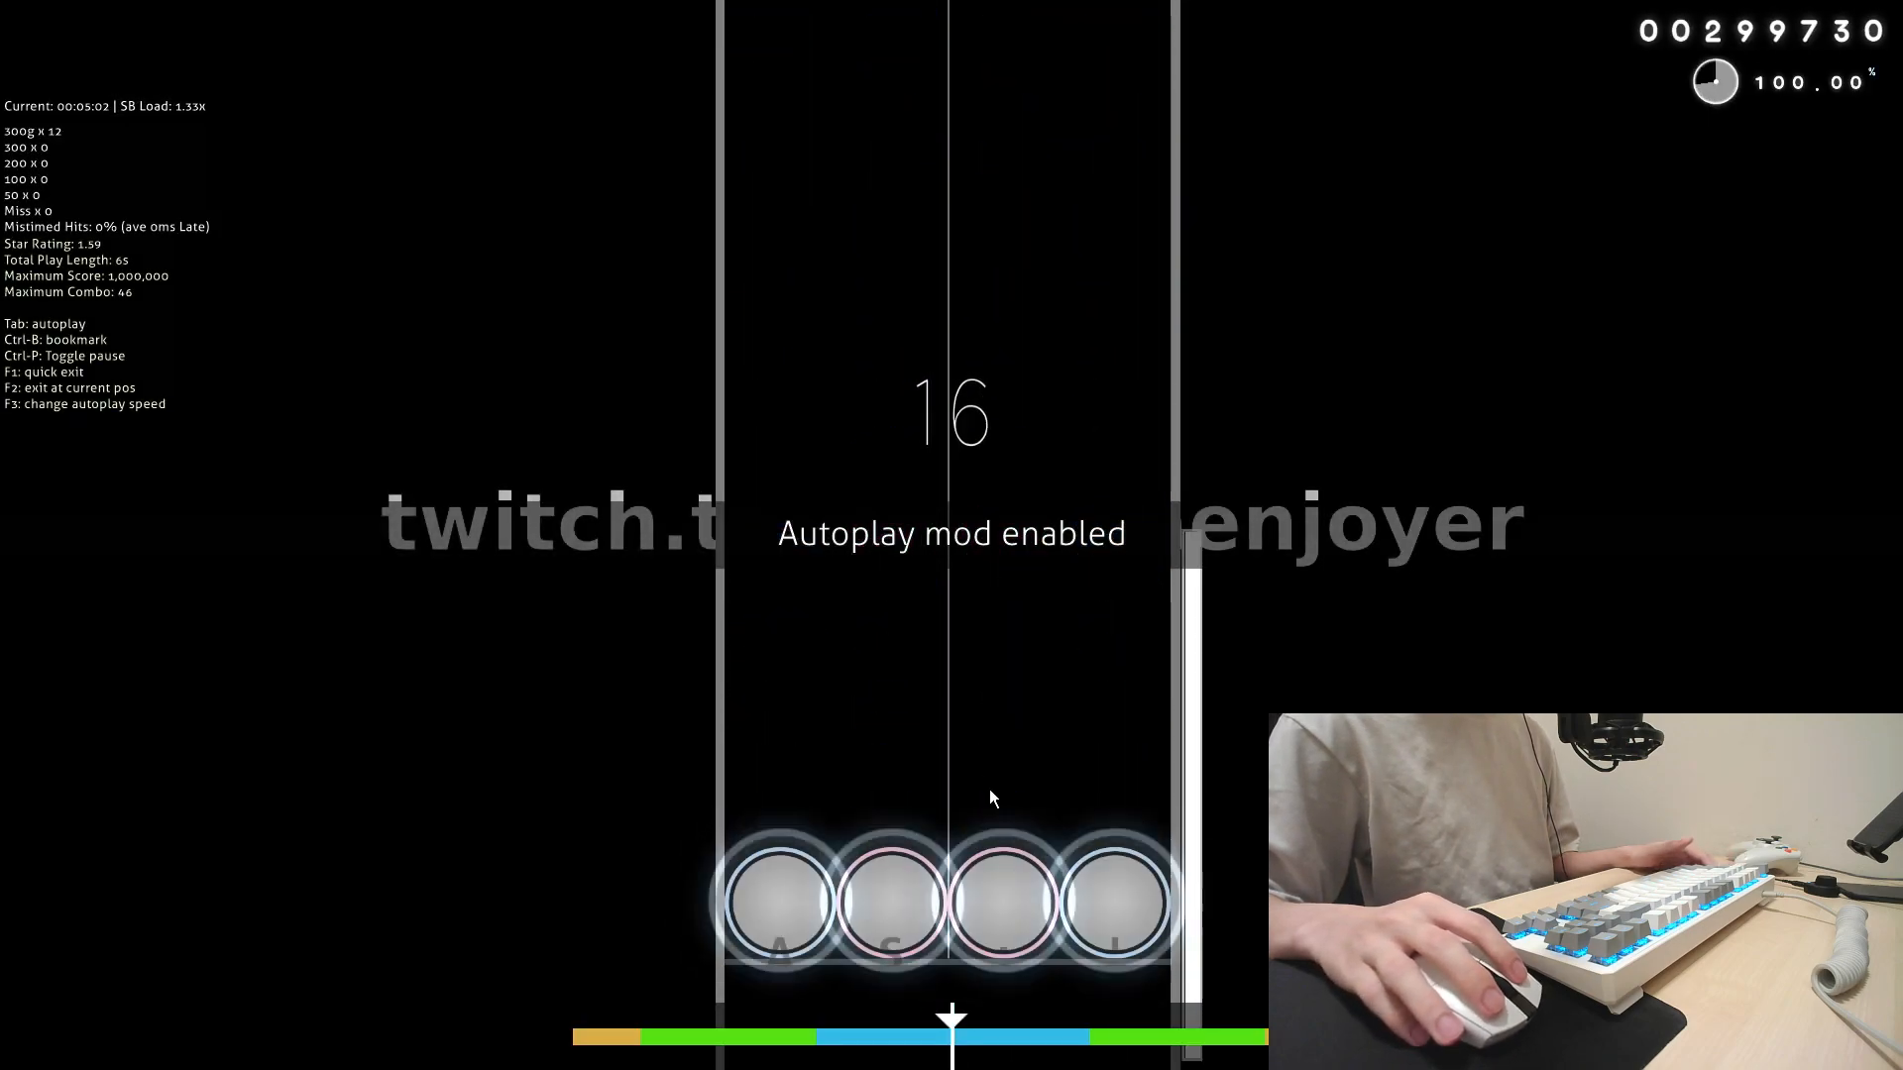
pyautogui.press('Escape')
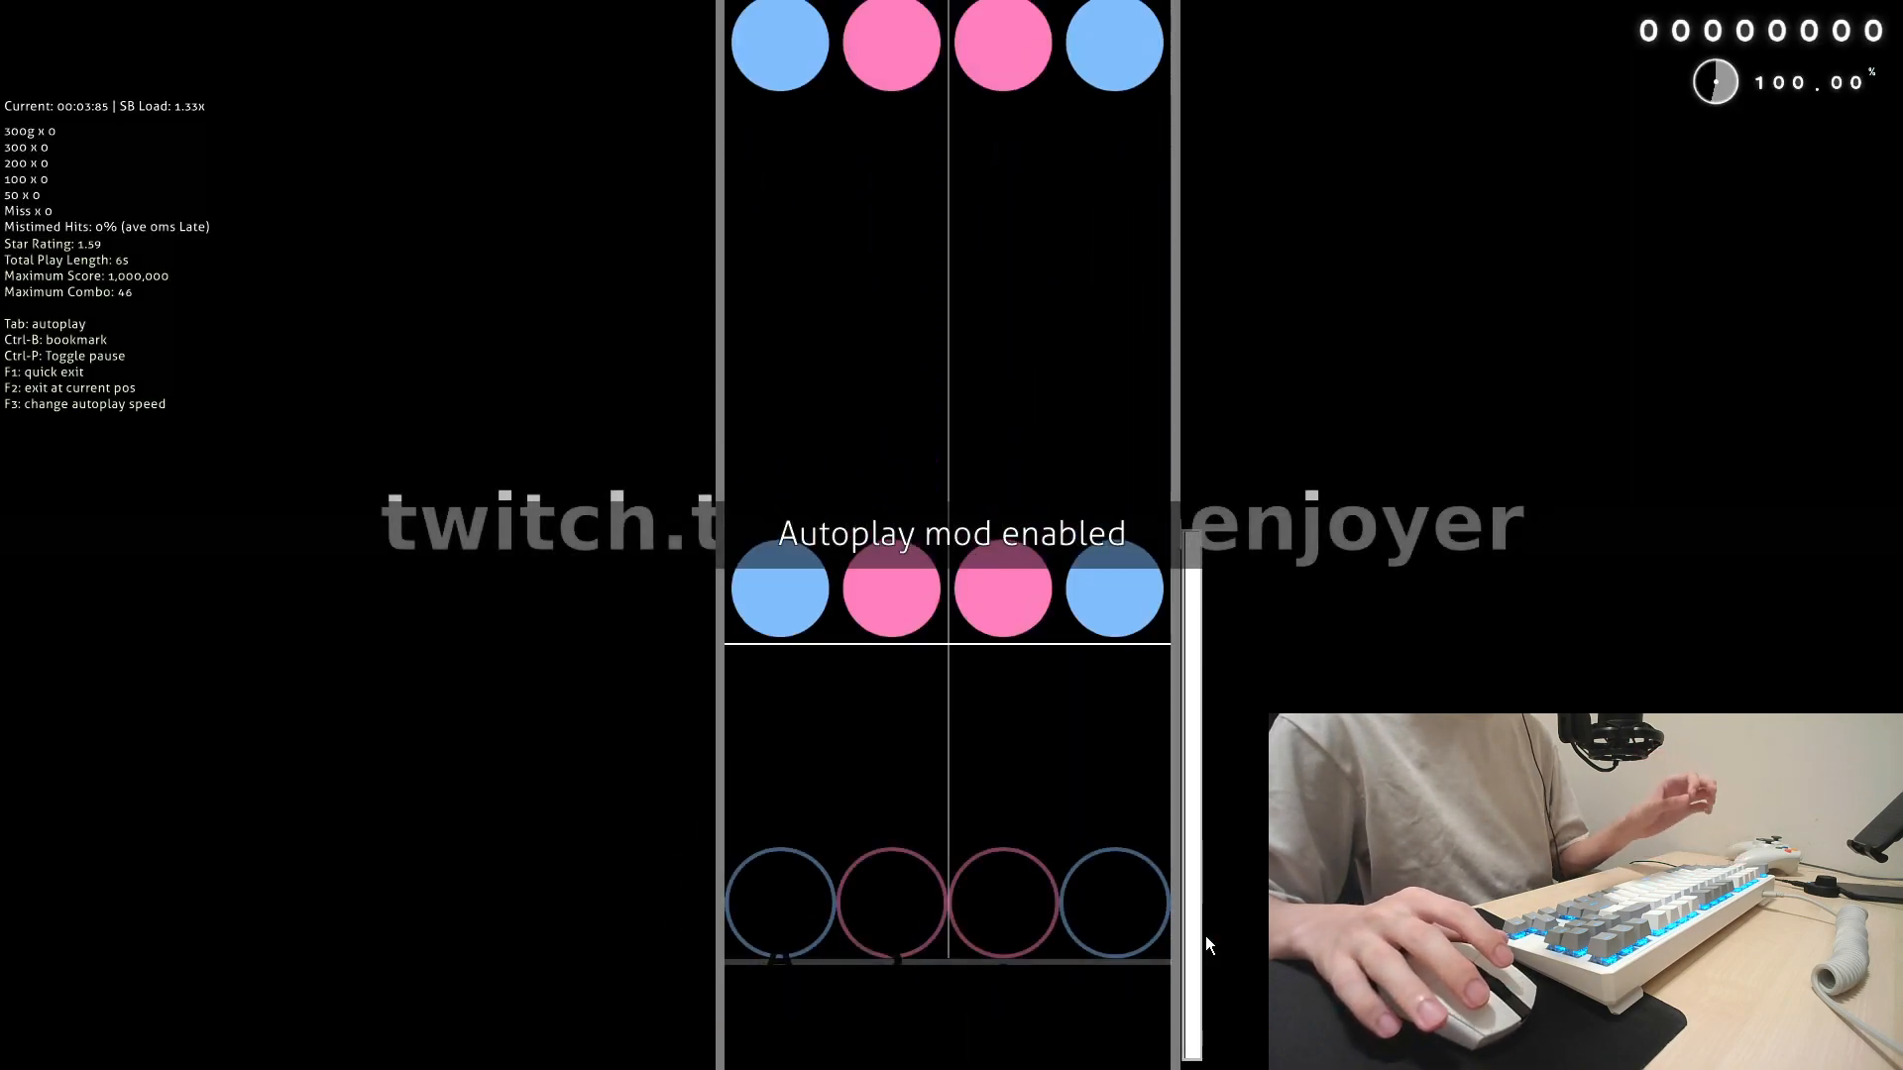
pyautogui.press('Escape')
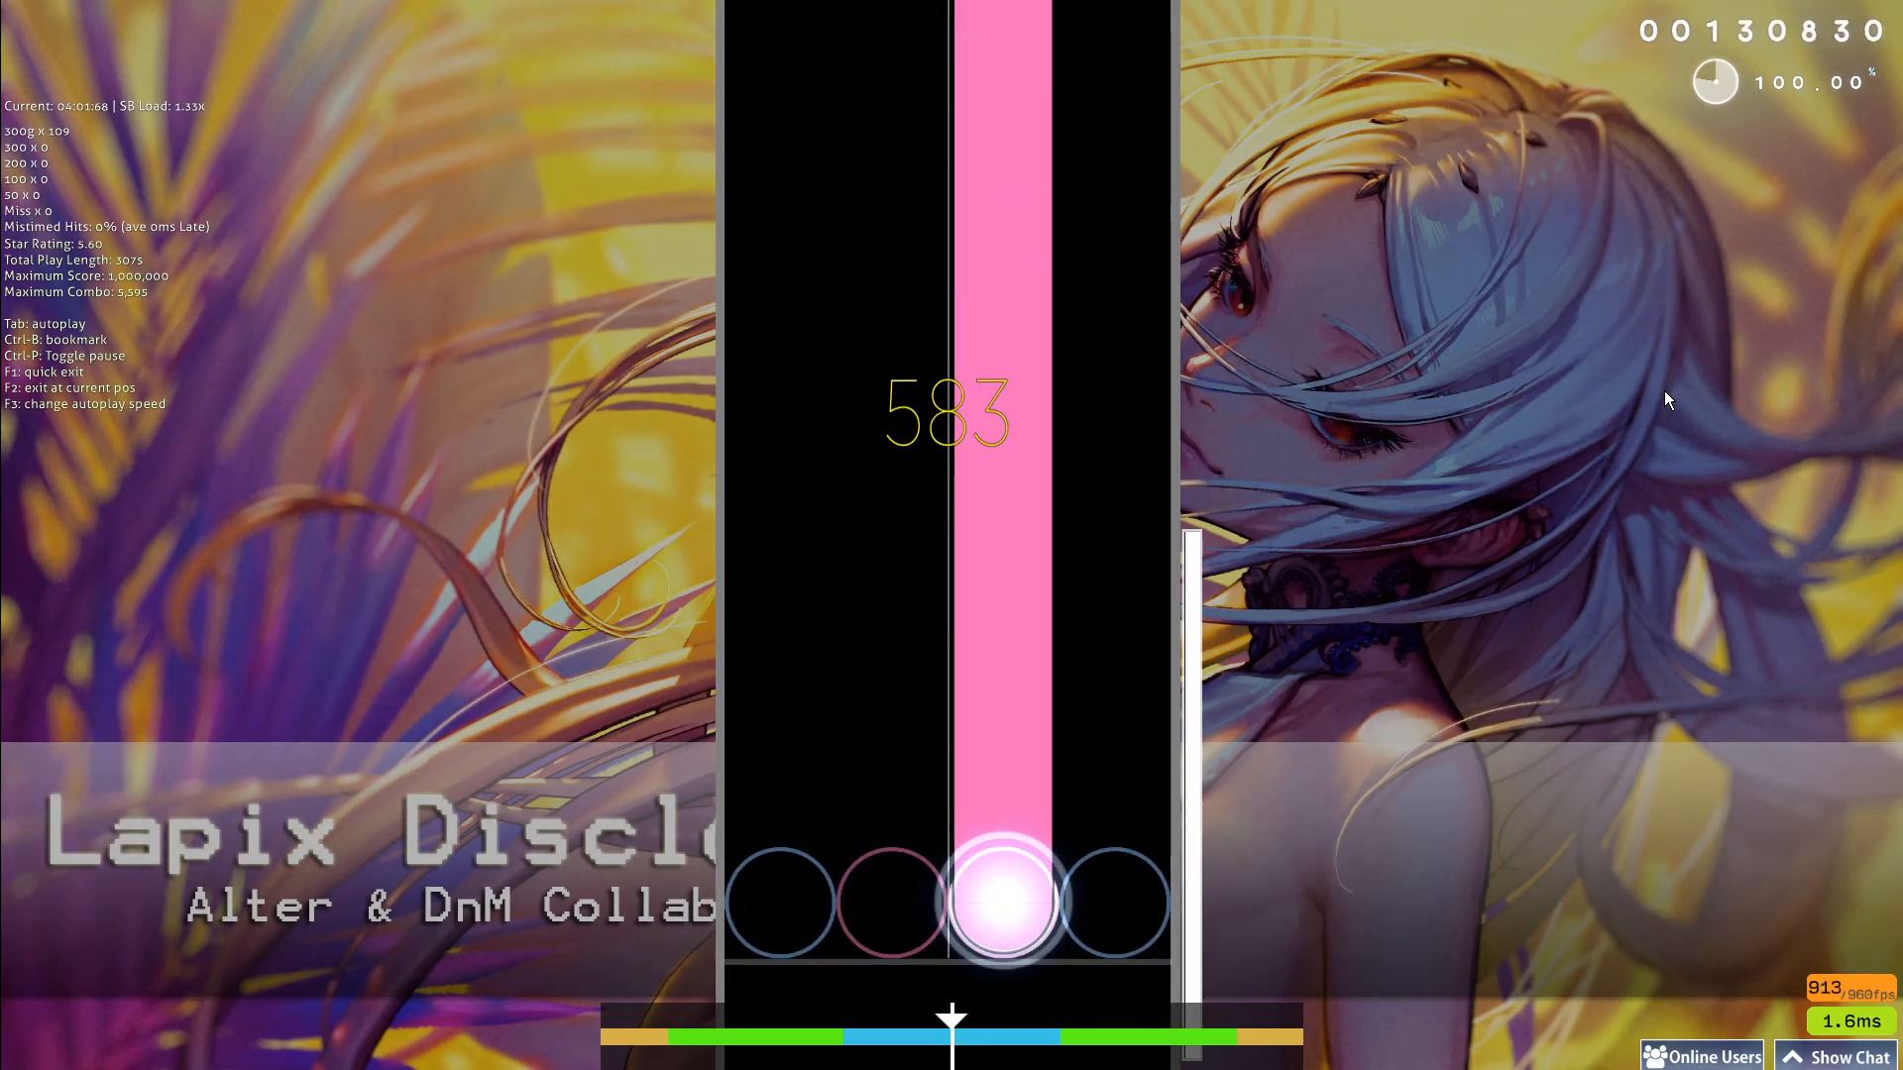
pyautogui.press('F1')
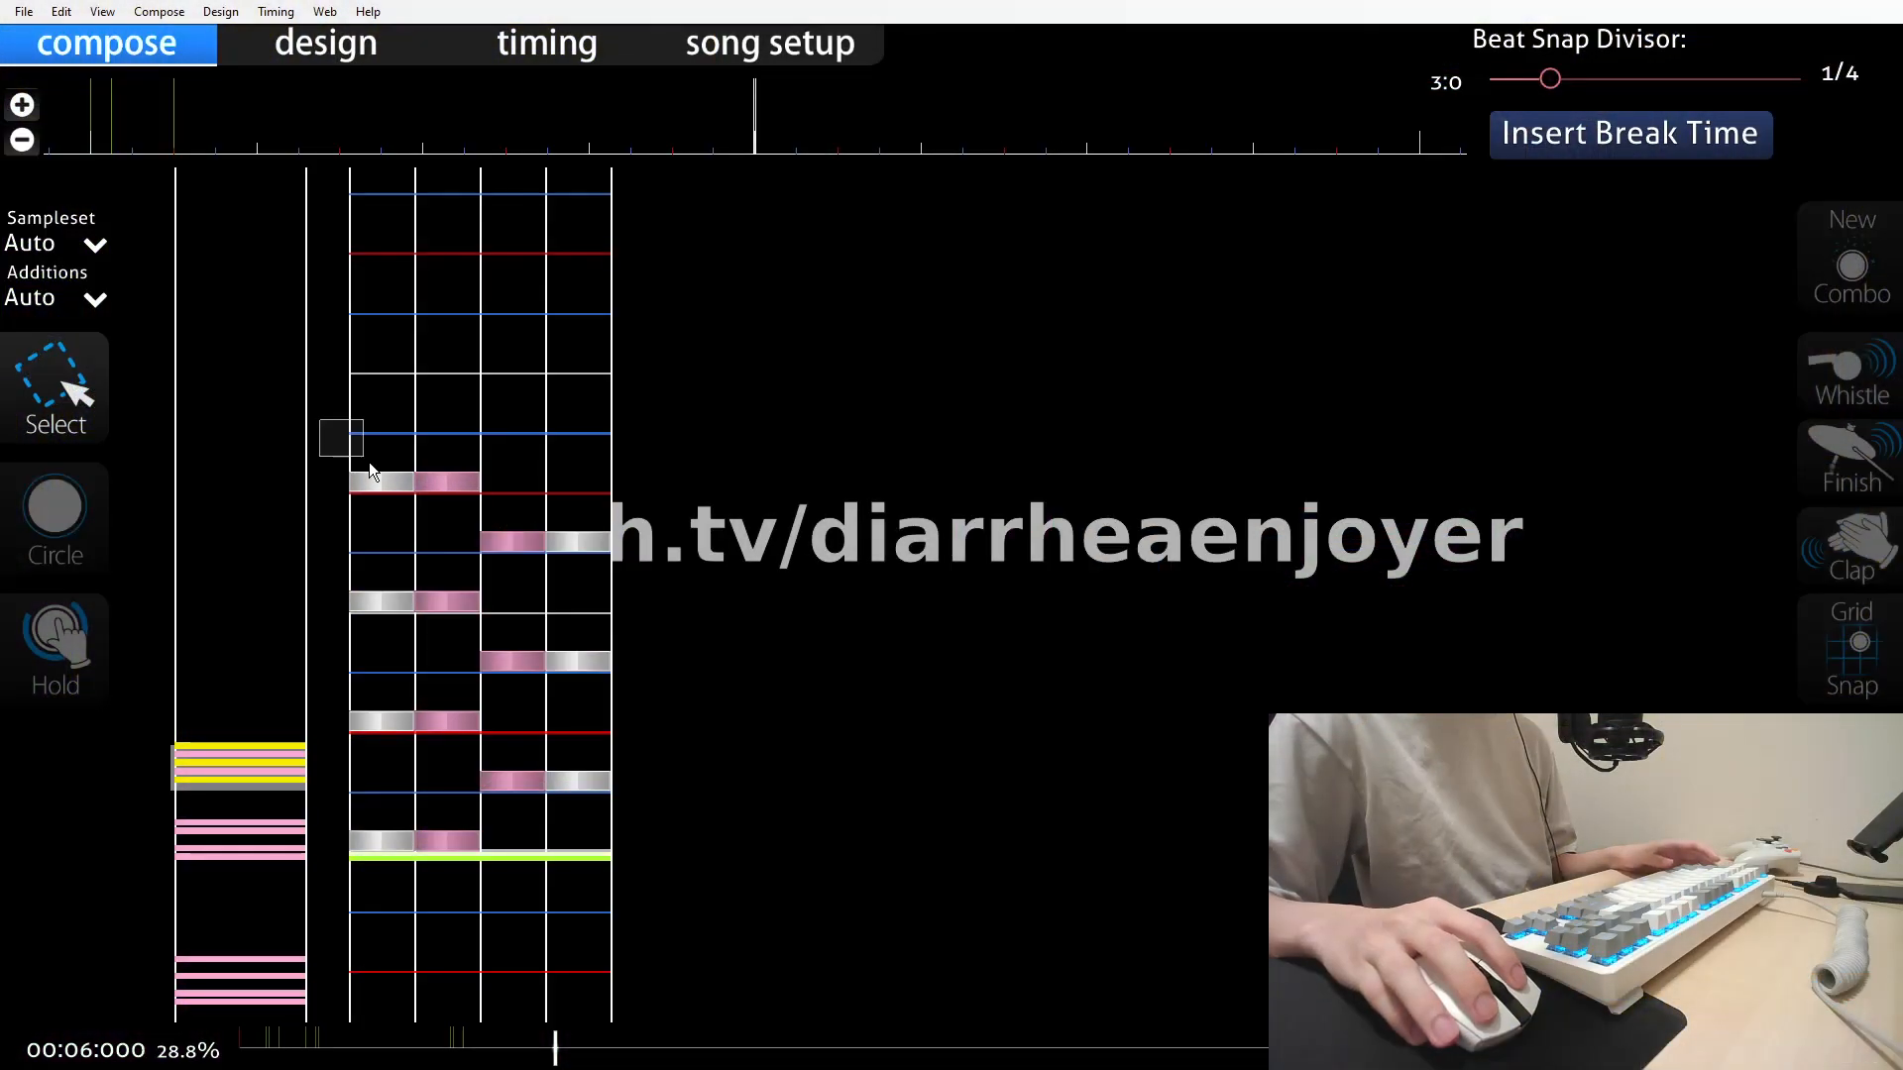
# Copy the alternating two-note chords from 00:06:000 to 00:06:750 and paste them over the old Stutter input in amber
pyautogui.moveTo(369, 462); pyautogui.dragTo(854, 882)
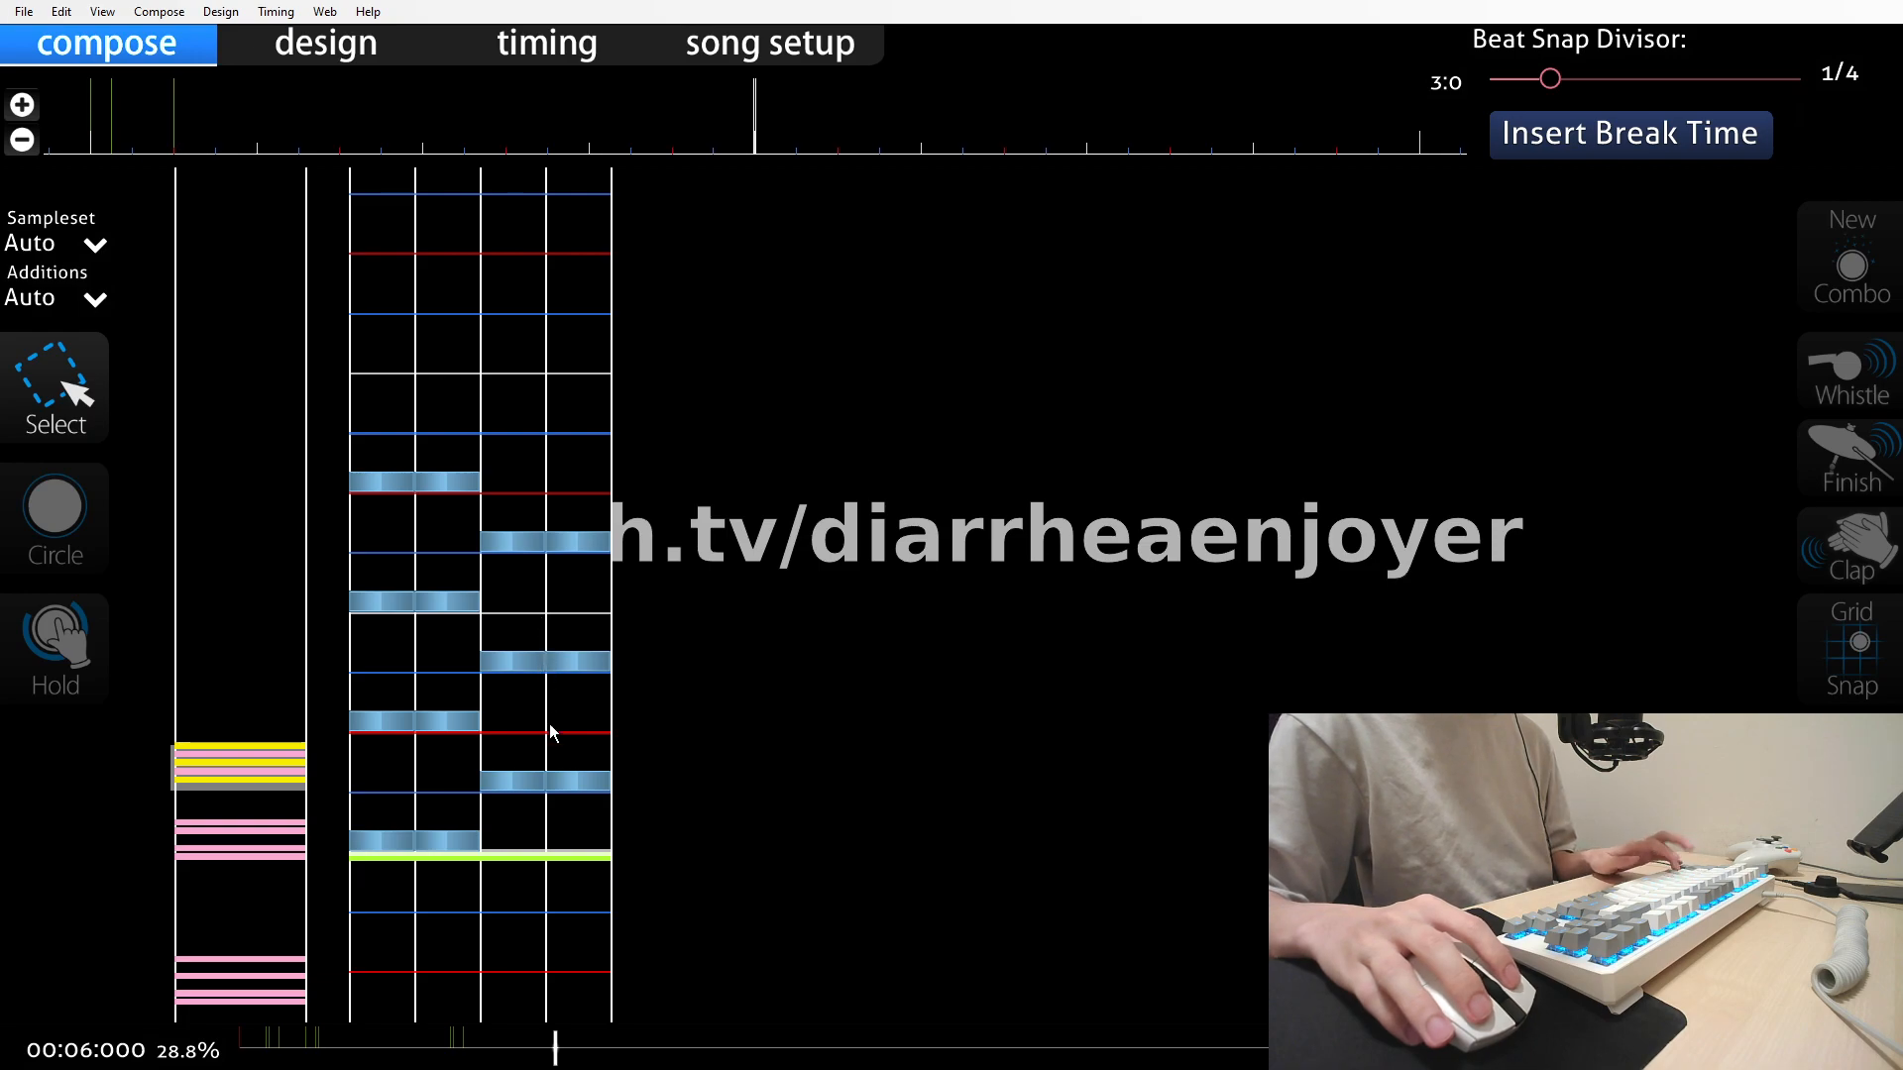
pyautogui.press('super')
pyautogui.click(562, 1047)
pyautogui.hotkey('ctrl', 'a')
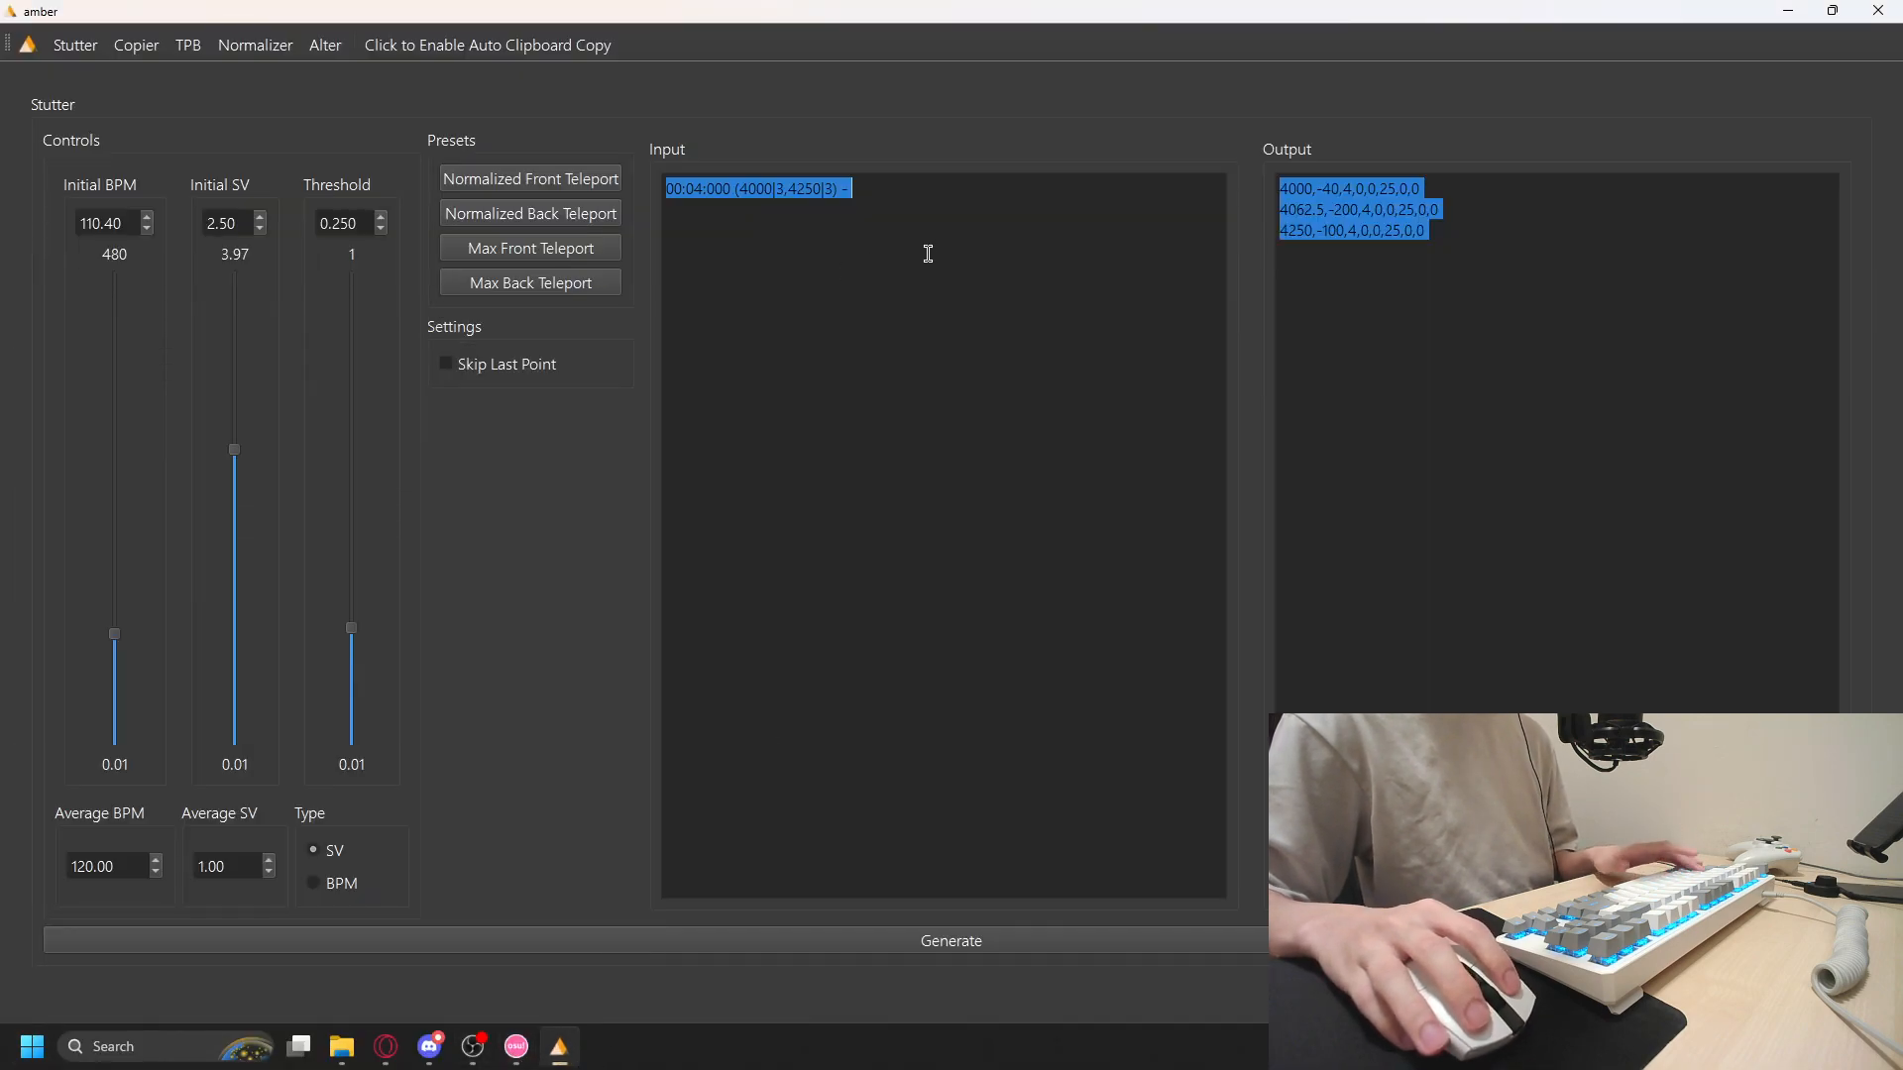
pyautogui.write('00:06:000 (6000|1,6000|0,6125|2,6125|3,6250|1,6250|0,6375|2,6375|3,6500|0,6500|1,6625|3,6625|2,6750|0,6750|1) -')
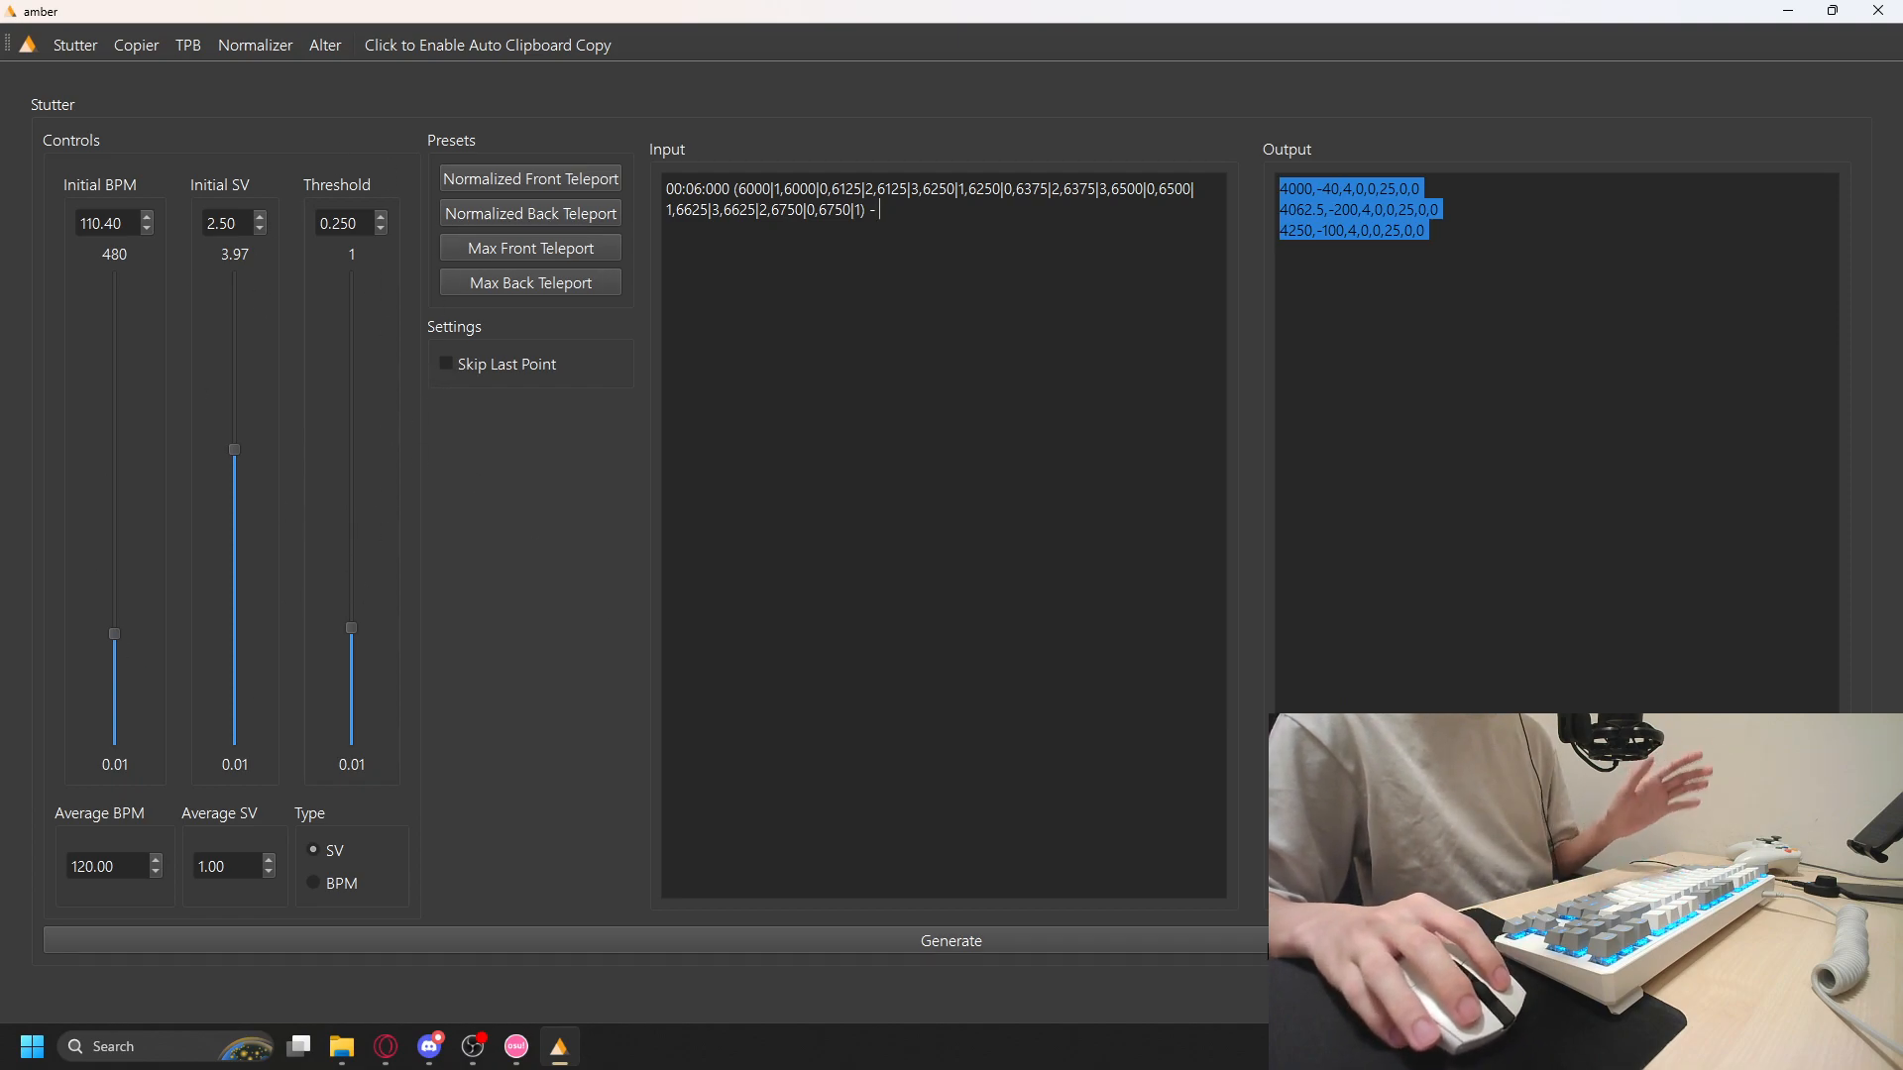
# Generate the stutter timing points for the alternating chords and copy the entire output
pyautogui.click(1100, 941)
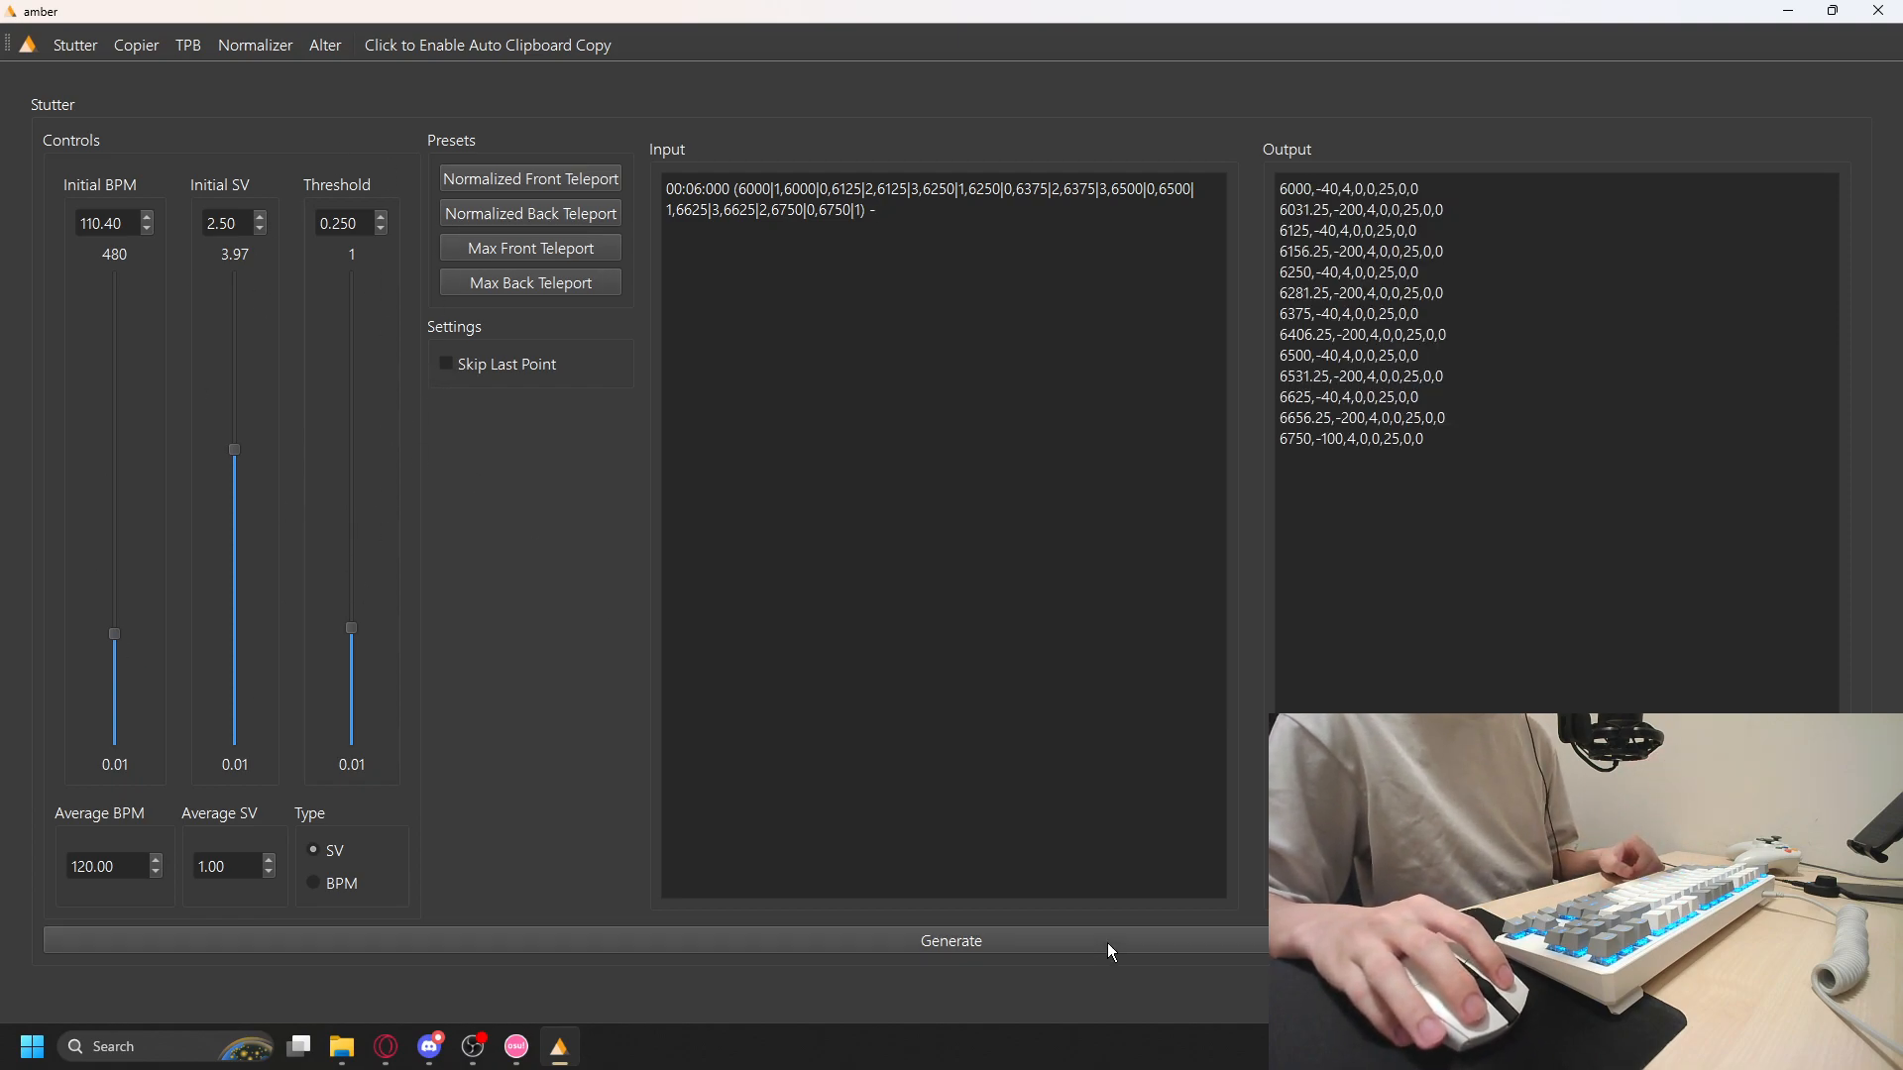
pyautogui.hotkey('ctrl', 'a')
pyautogui.hotkey('ctrl', 'c')
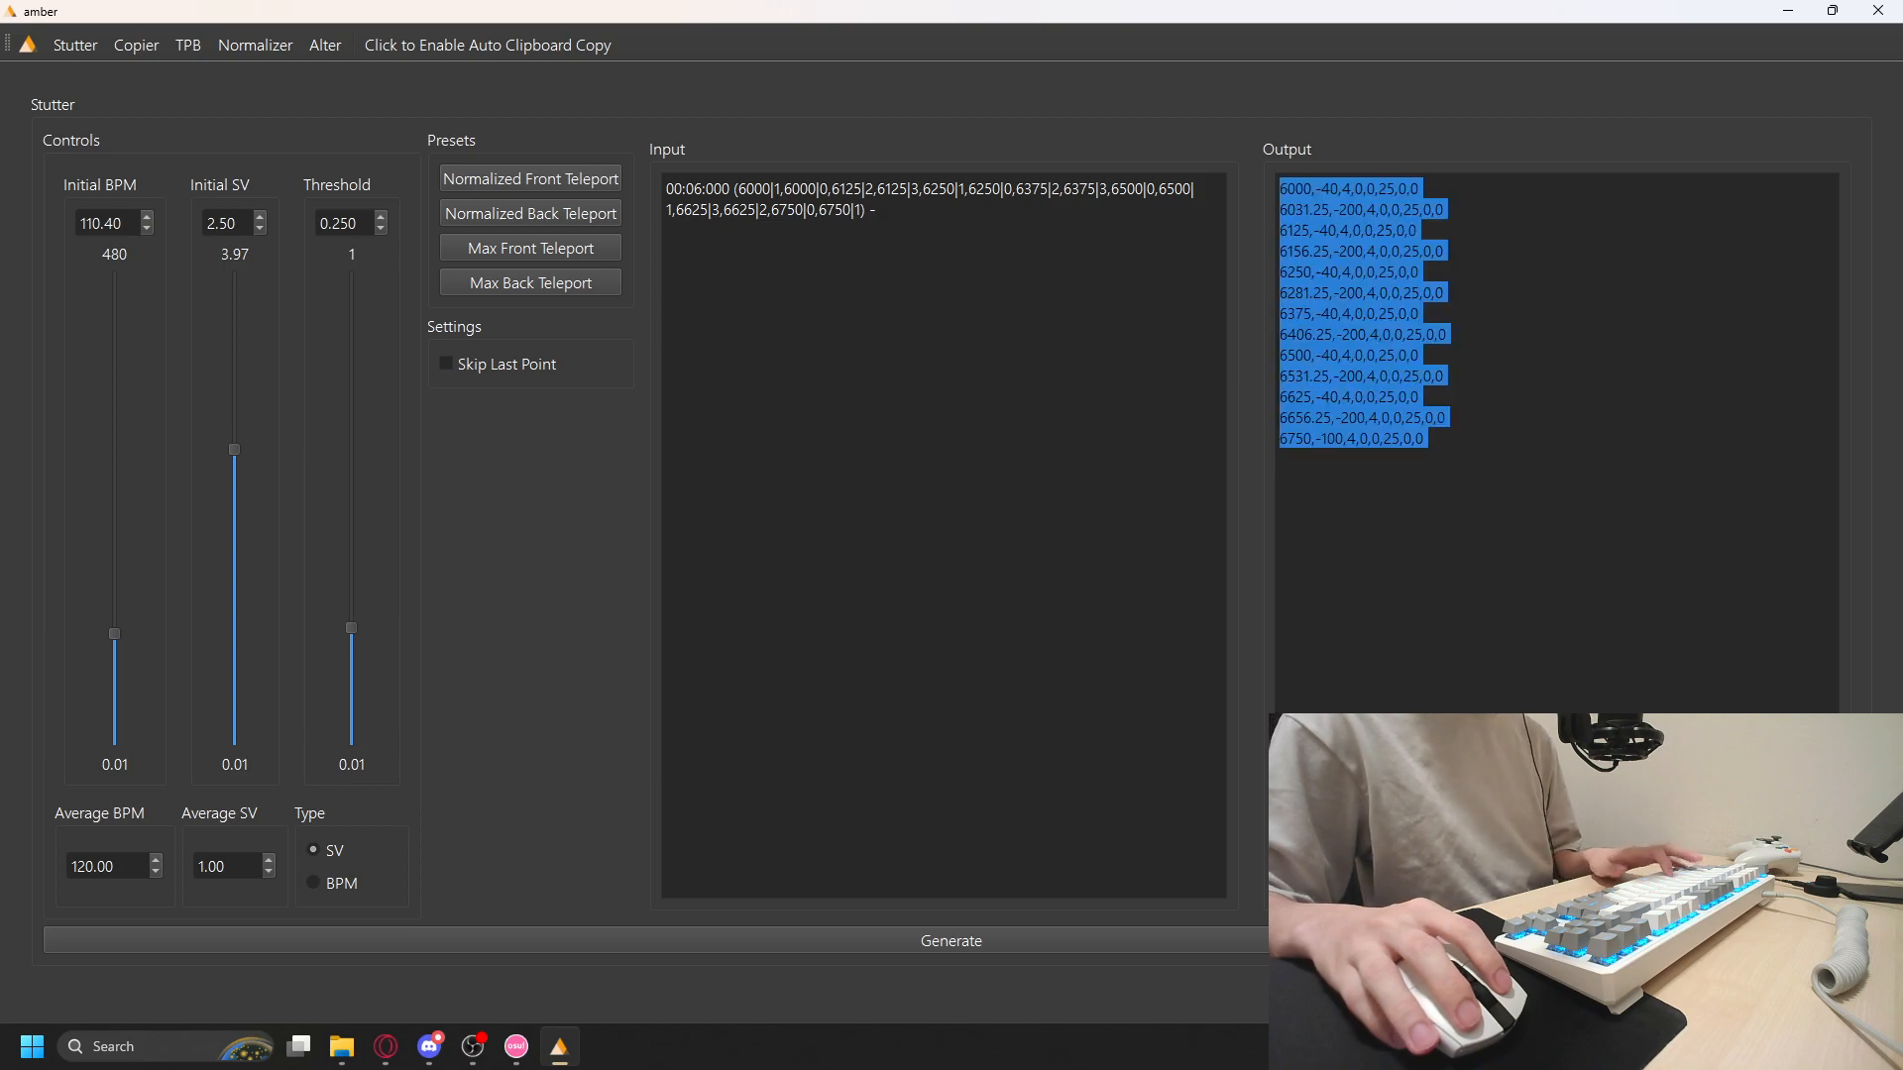
# Switch to the osu! editor, save the beatmap, and open its .osu file at the [TimingPoints] section
pyautogui.click(516, 1047)
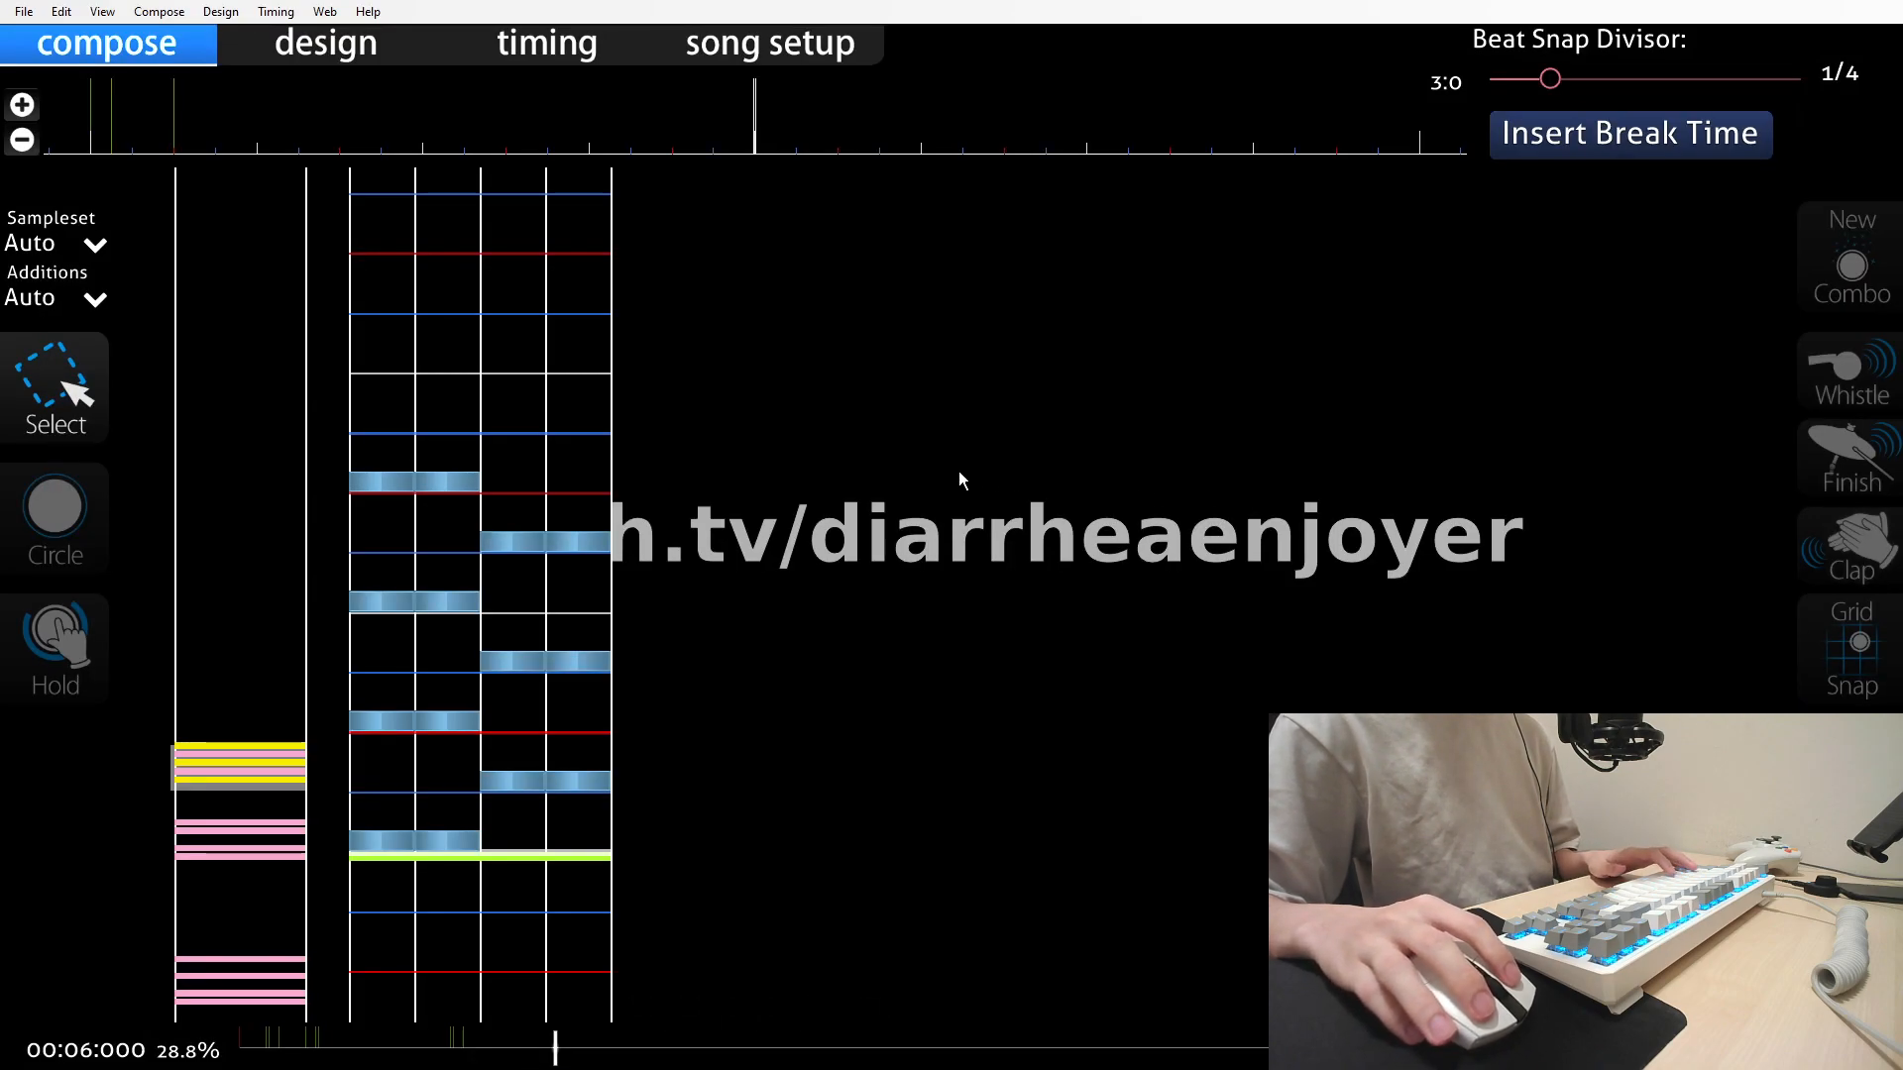
pyautogui.hotkey('ctrl', 's')
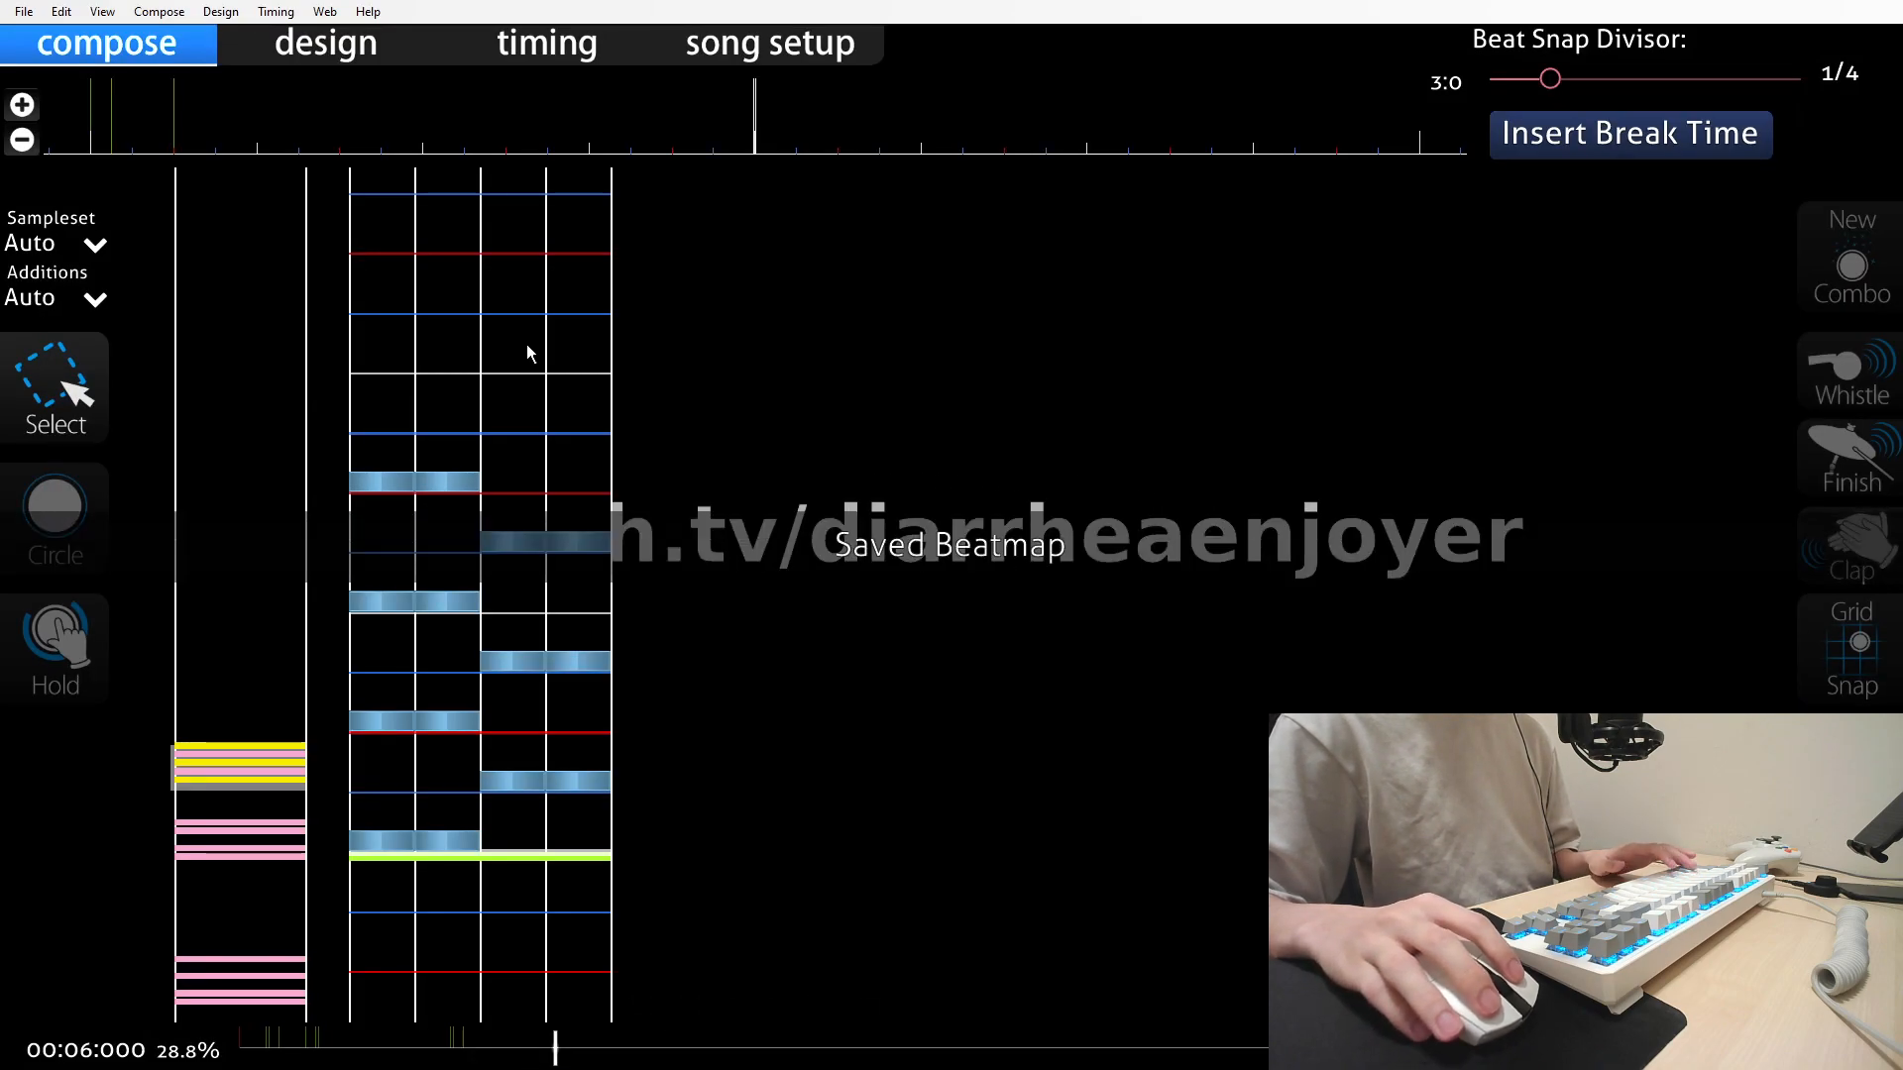
pyautogui.click(24, 12)
pyautogui.click(99, 339)
pyautogui.scroll(-10, 1020, 663)
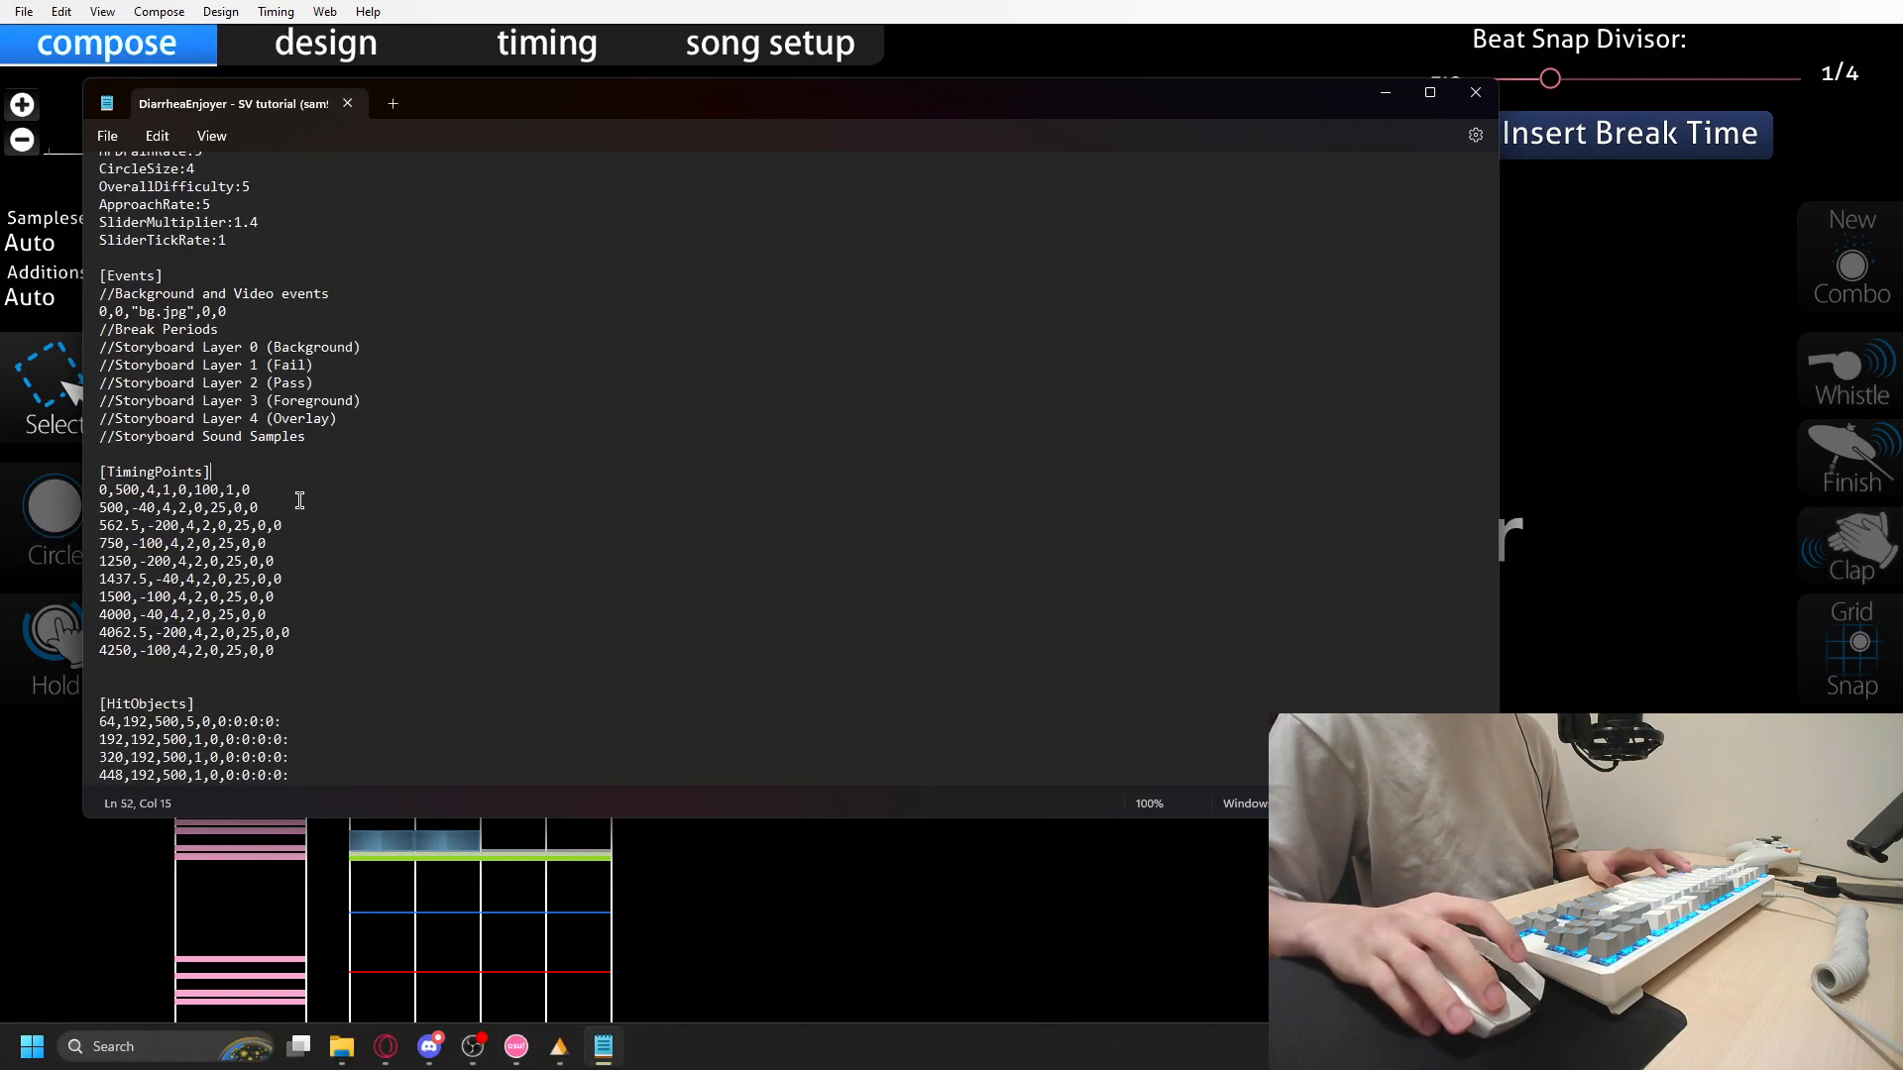
# Save the copied timing points directly below the [TimingPoints] header of the .osu file and reload the difficulty in the editor
pyautogui.hotkey('ctrl', 'v')
pyautogui.hotkey('ctrl', 's')
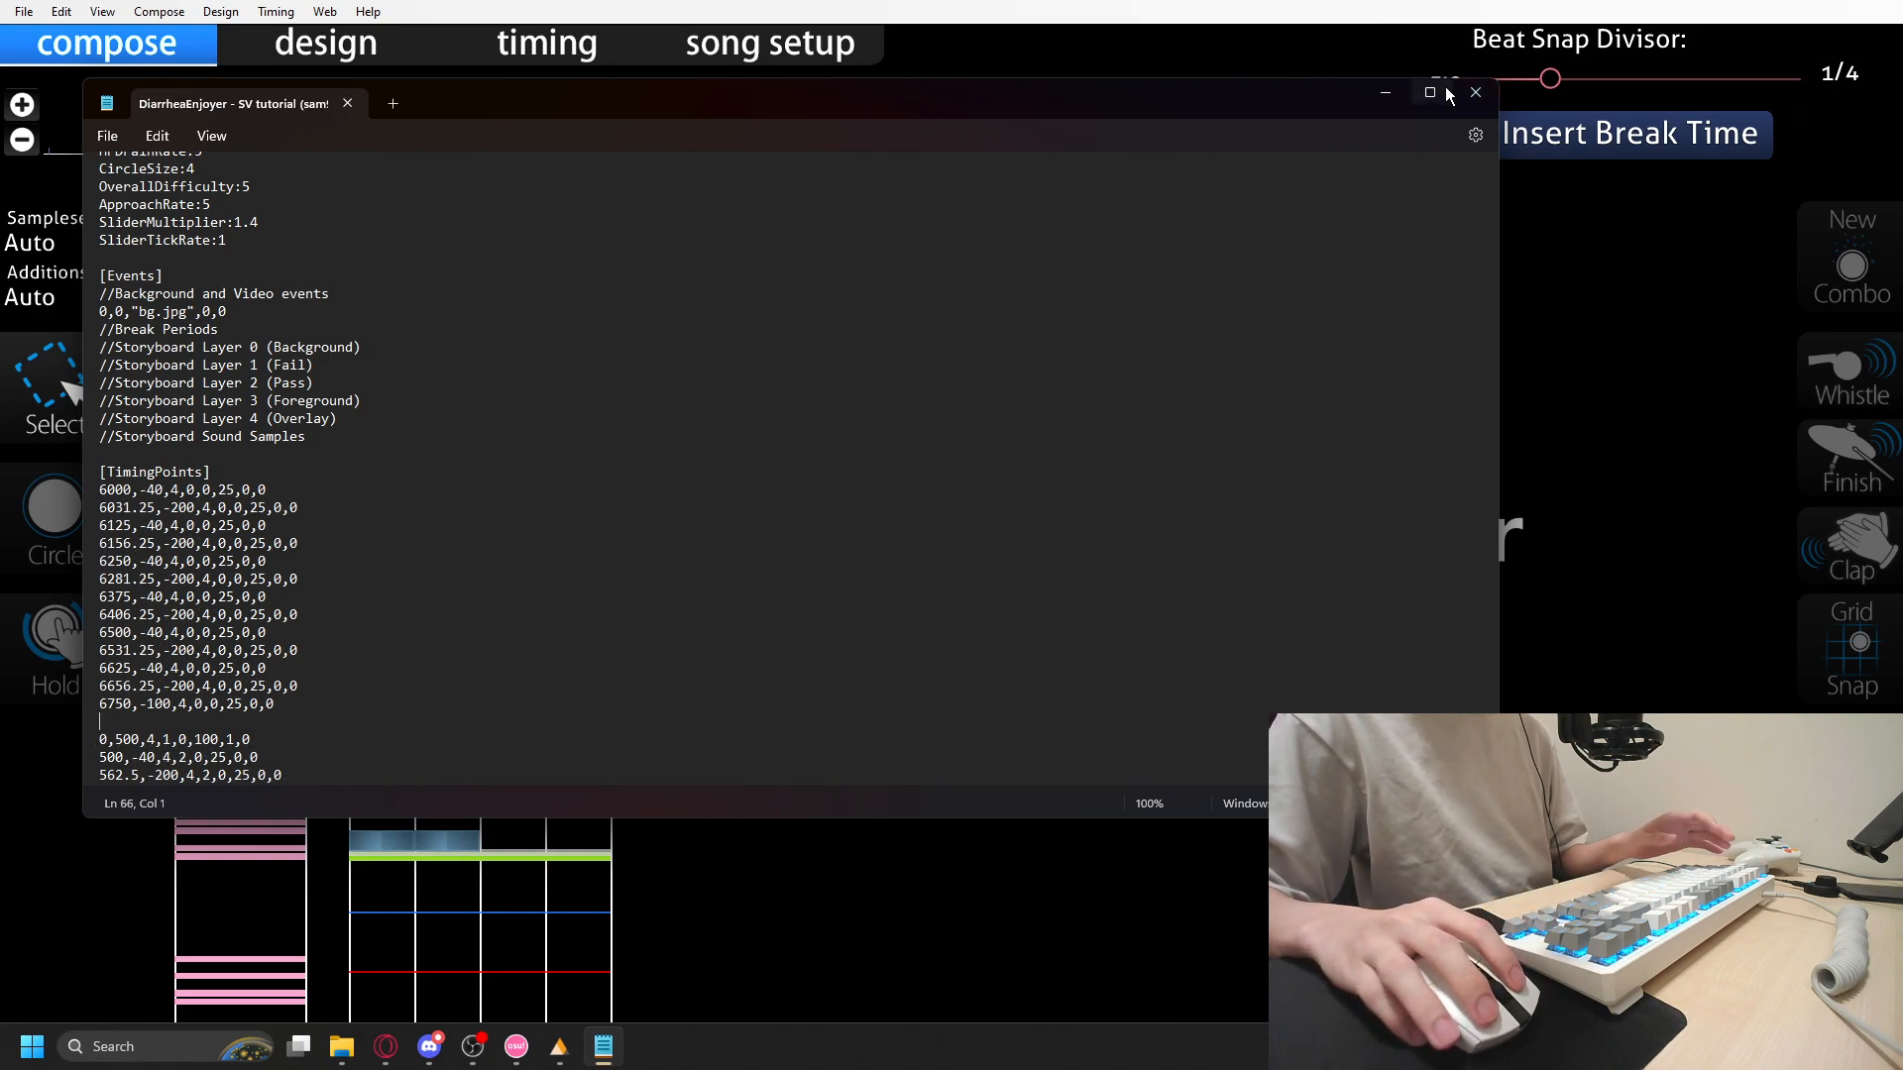
pyautogui.click(1476, 91)
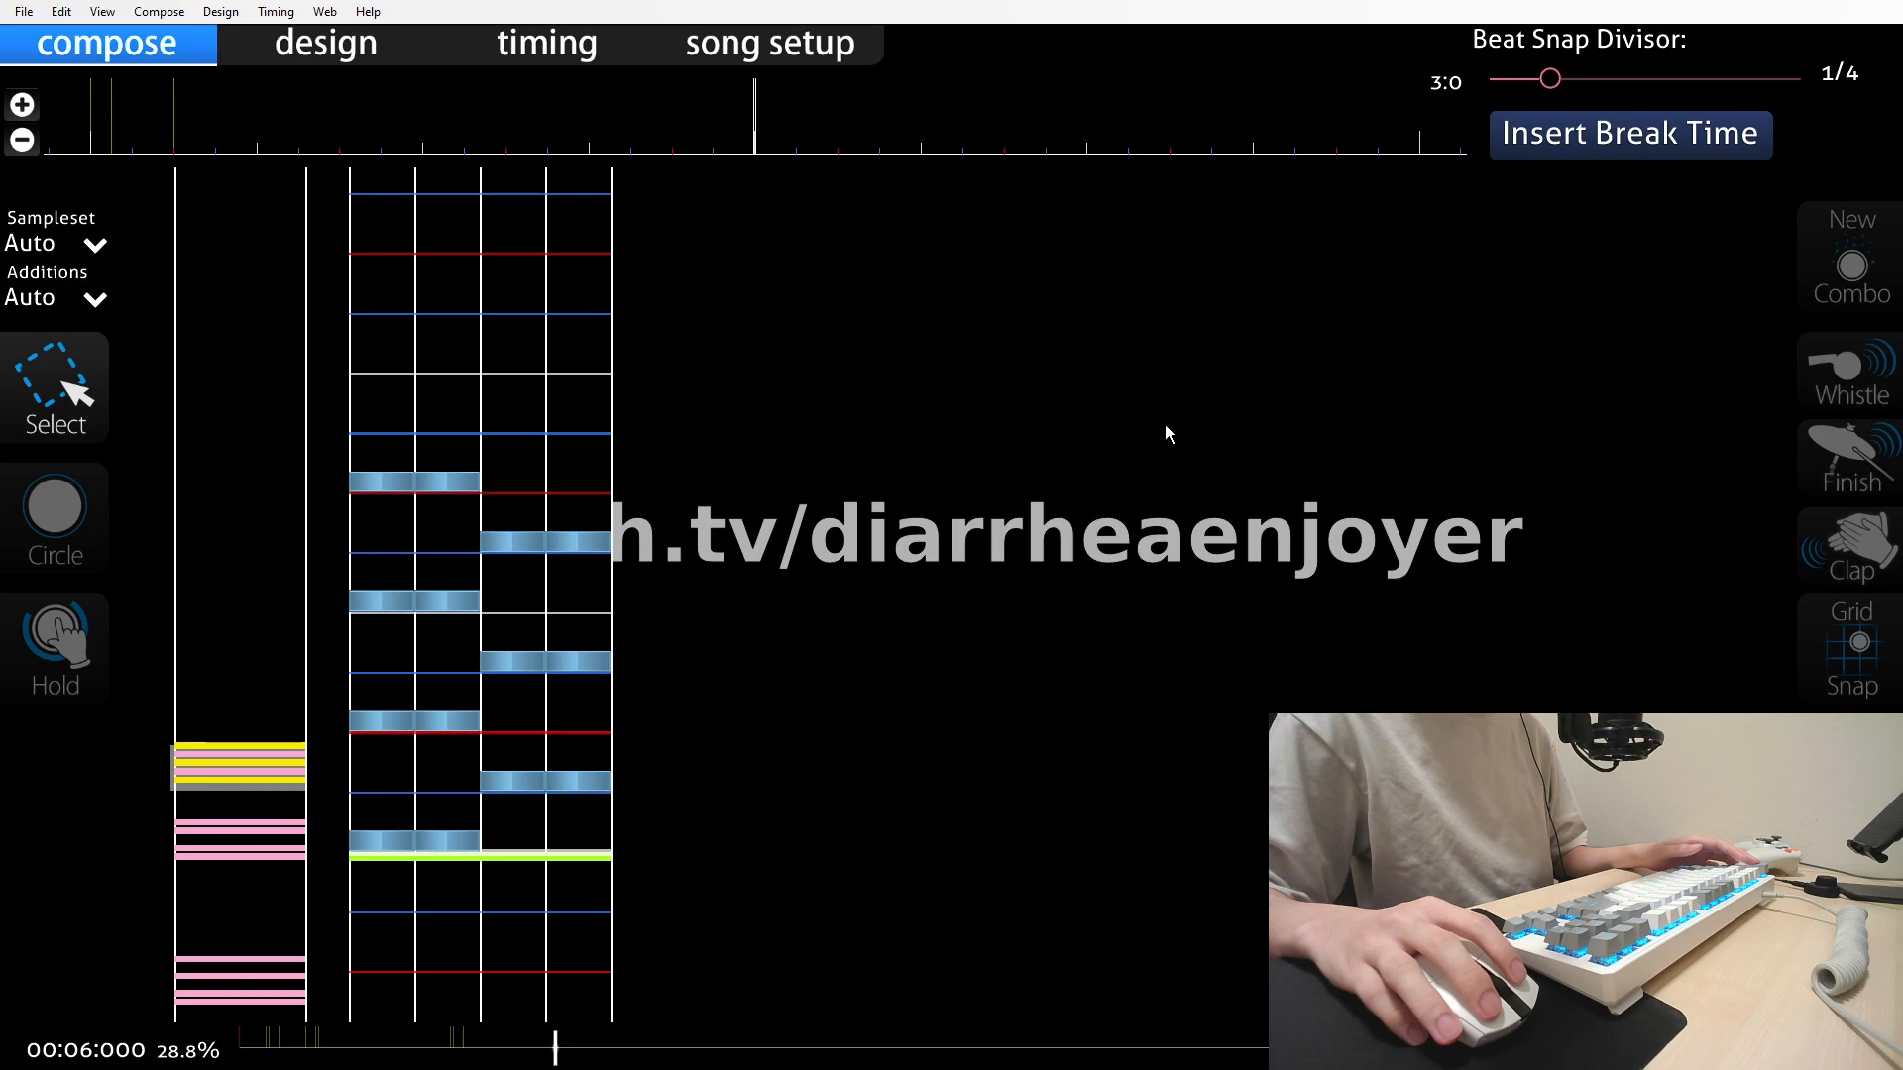
pyautogui.press('Escape')
pyautogui.click(1402, 479)
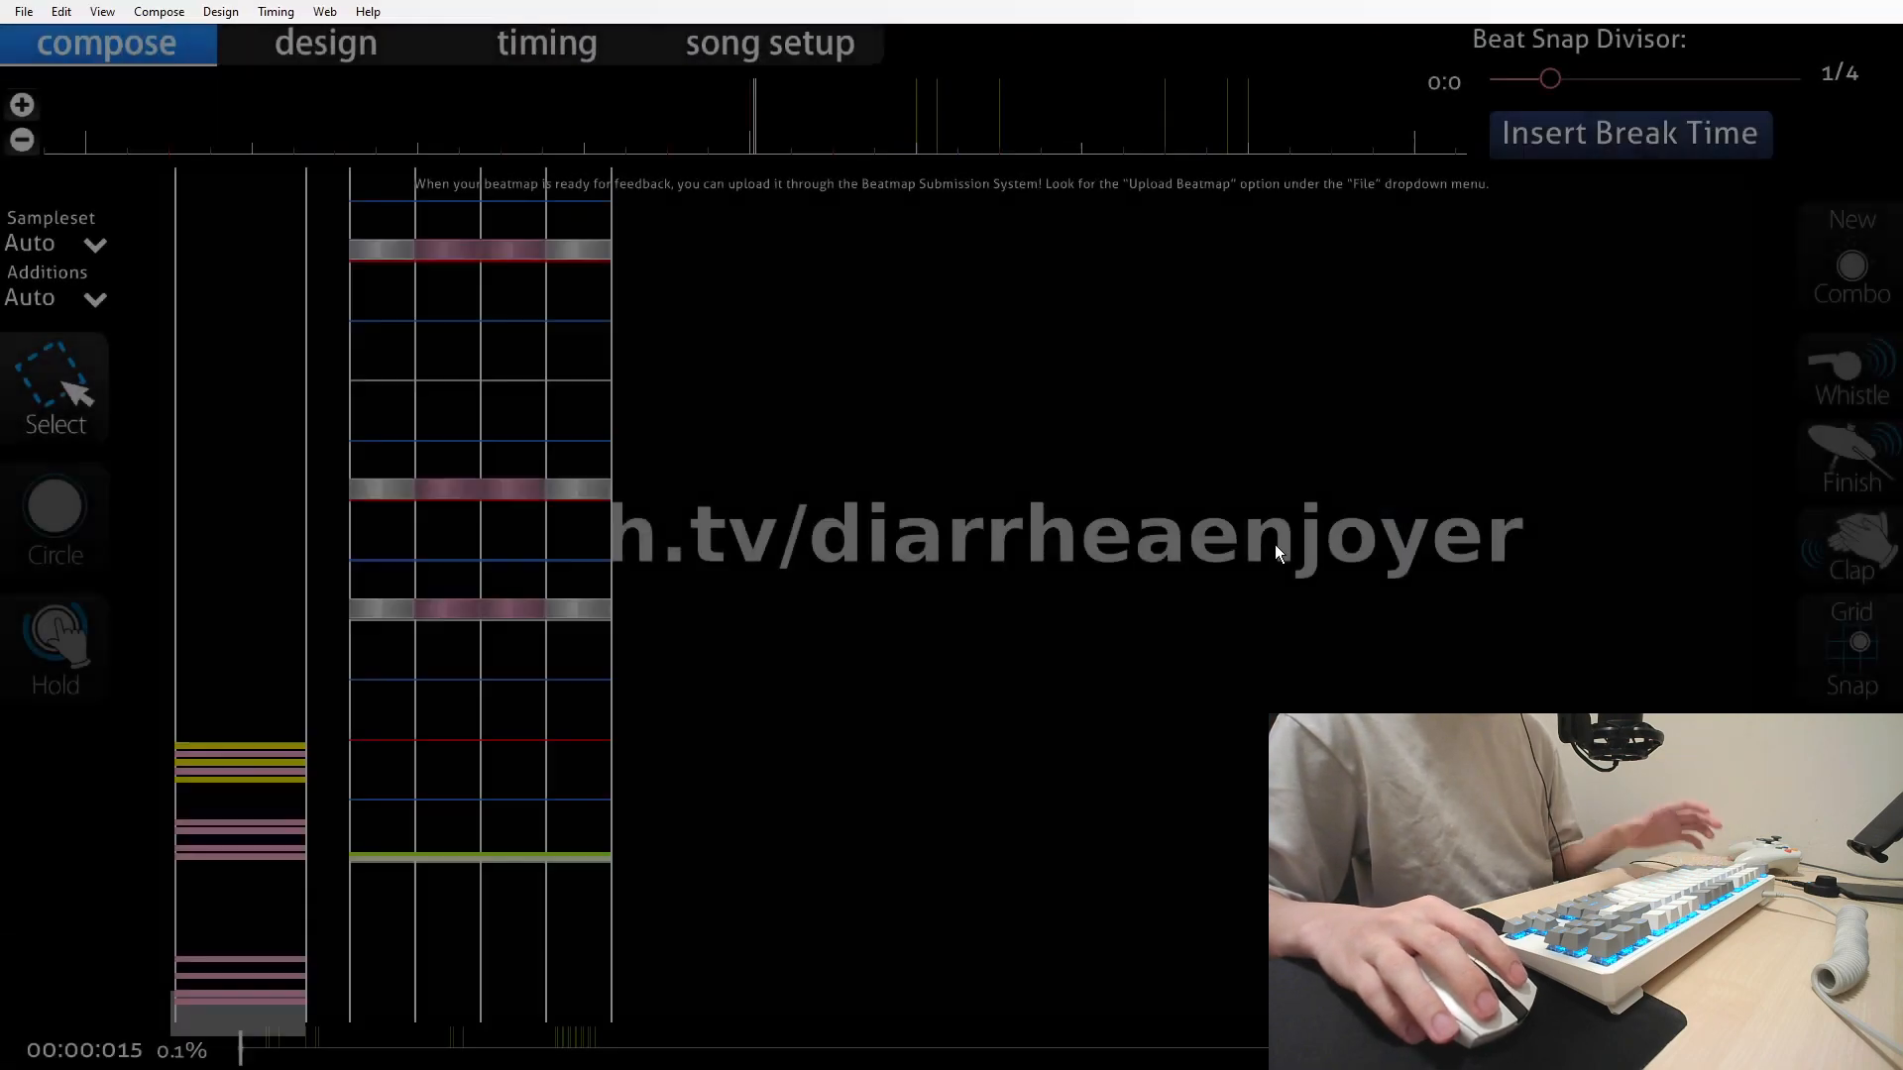
# Test-play the alternating chord section from 00:05:250 with autoplay and return to its notes in the editor
pyautogui.moveTo(233, 761); pyautogui.dragTo(232, 782)
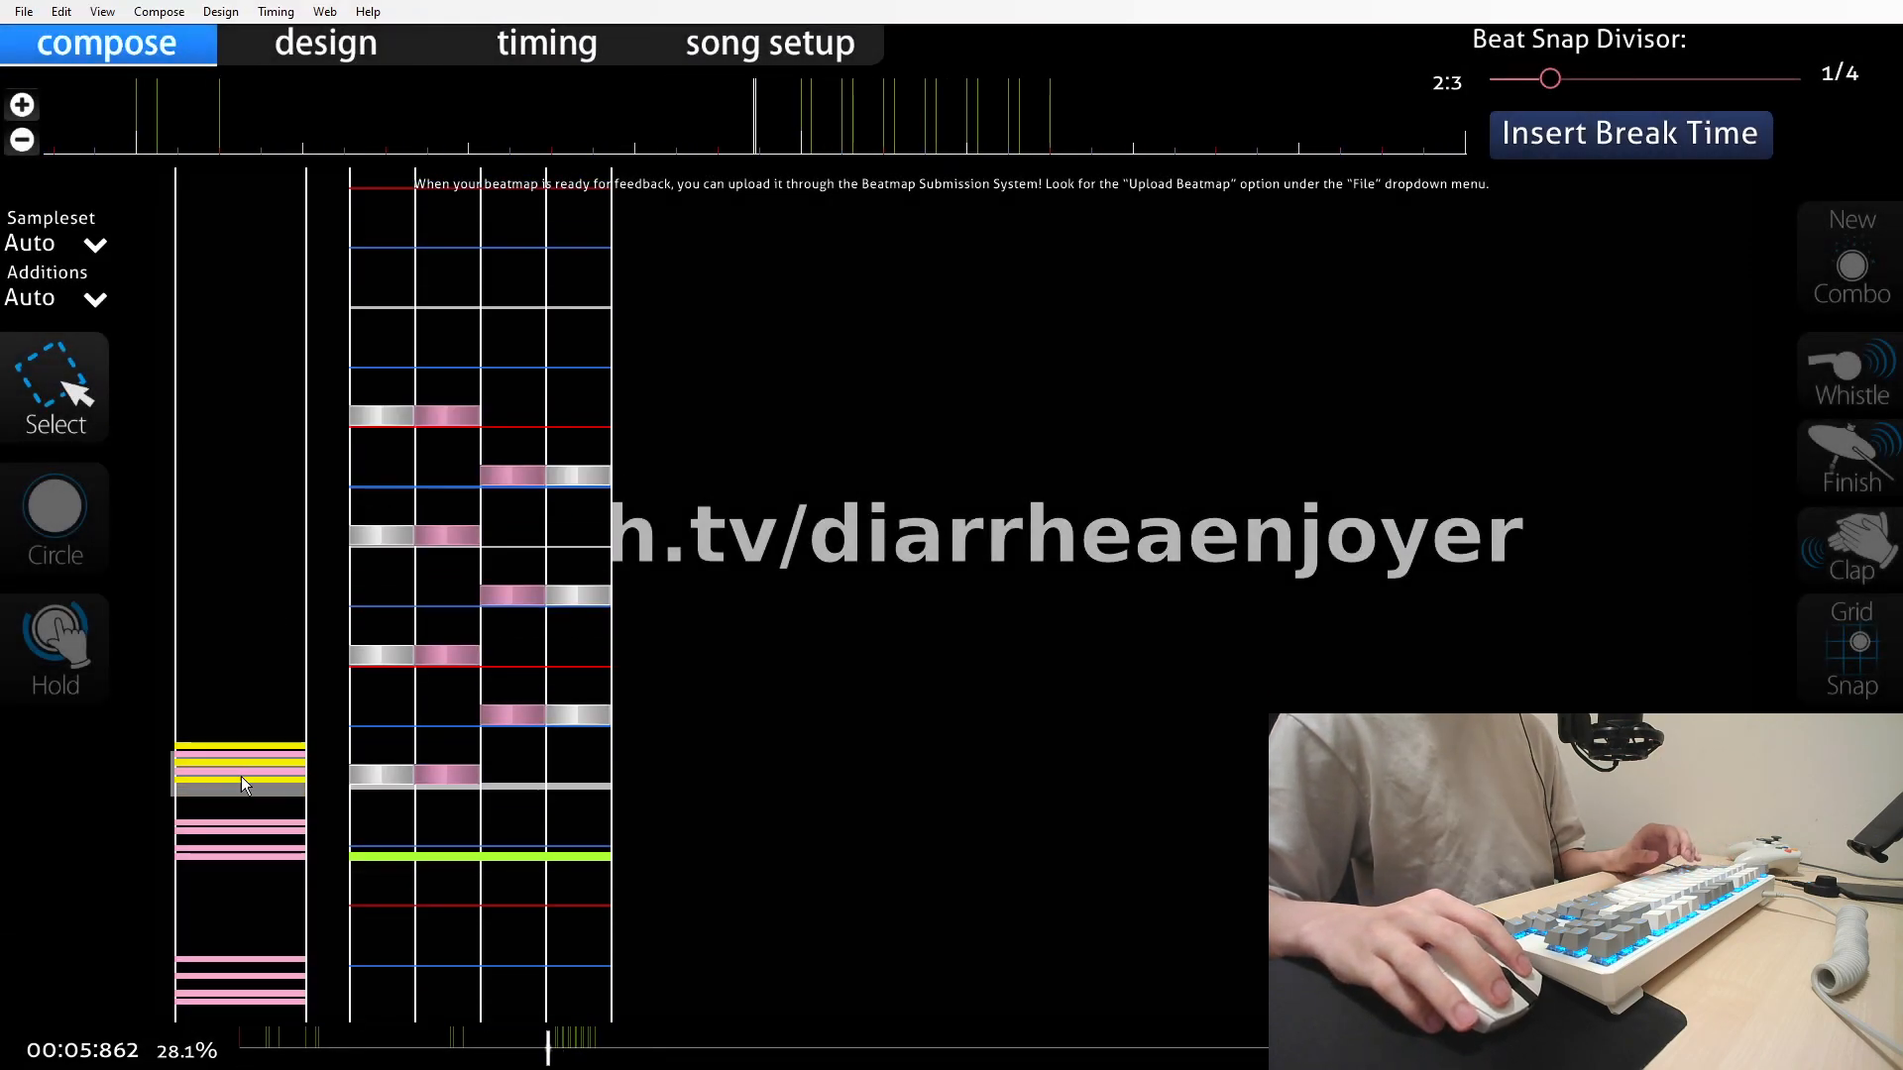
pyautogui.scroll(6, 1223, 901)
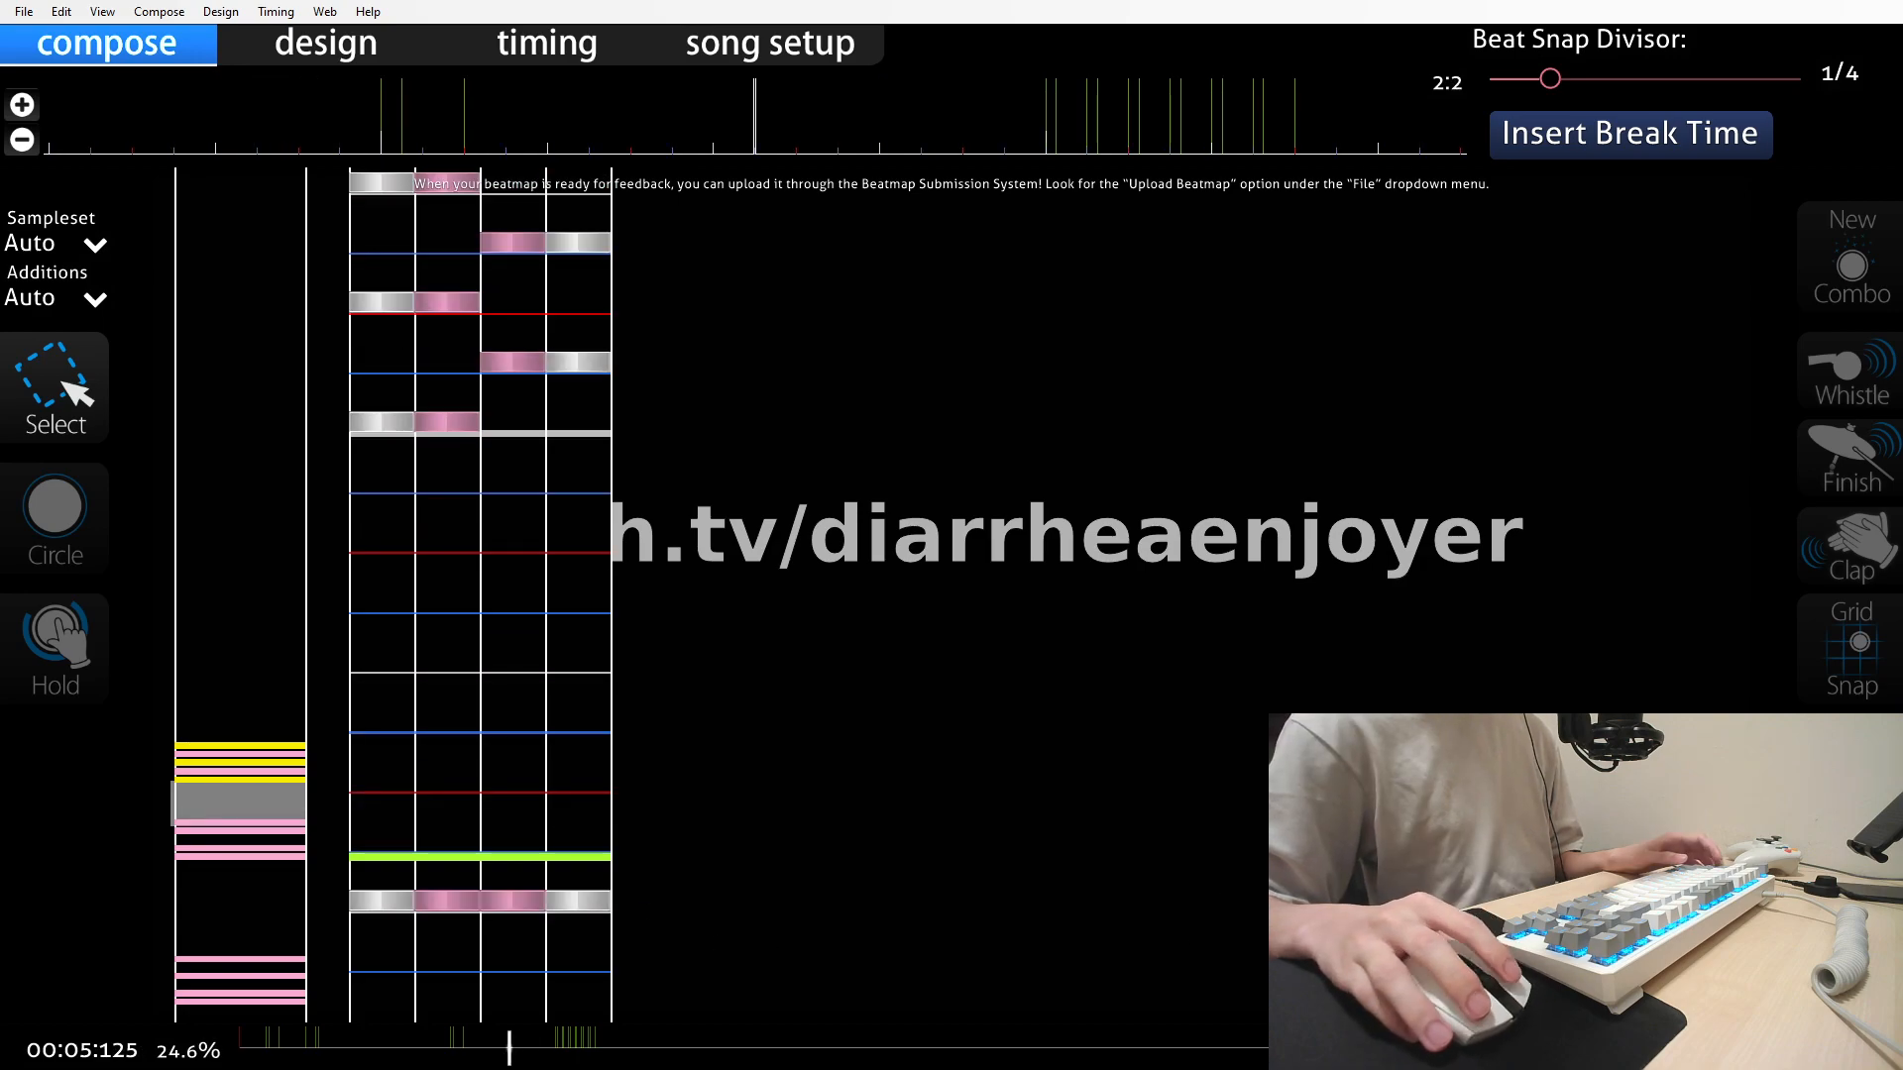
pyautogui.scroll(-1, 1223, 901)
pyautogui.press('F5')
pyautogui.press('Tab')
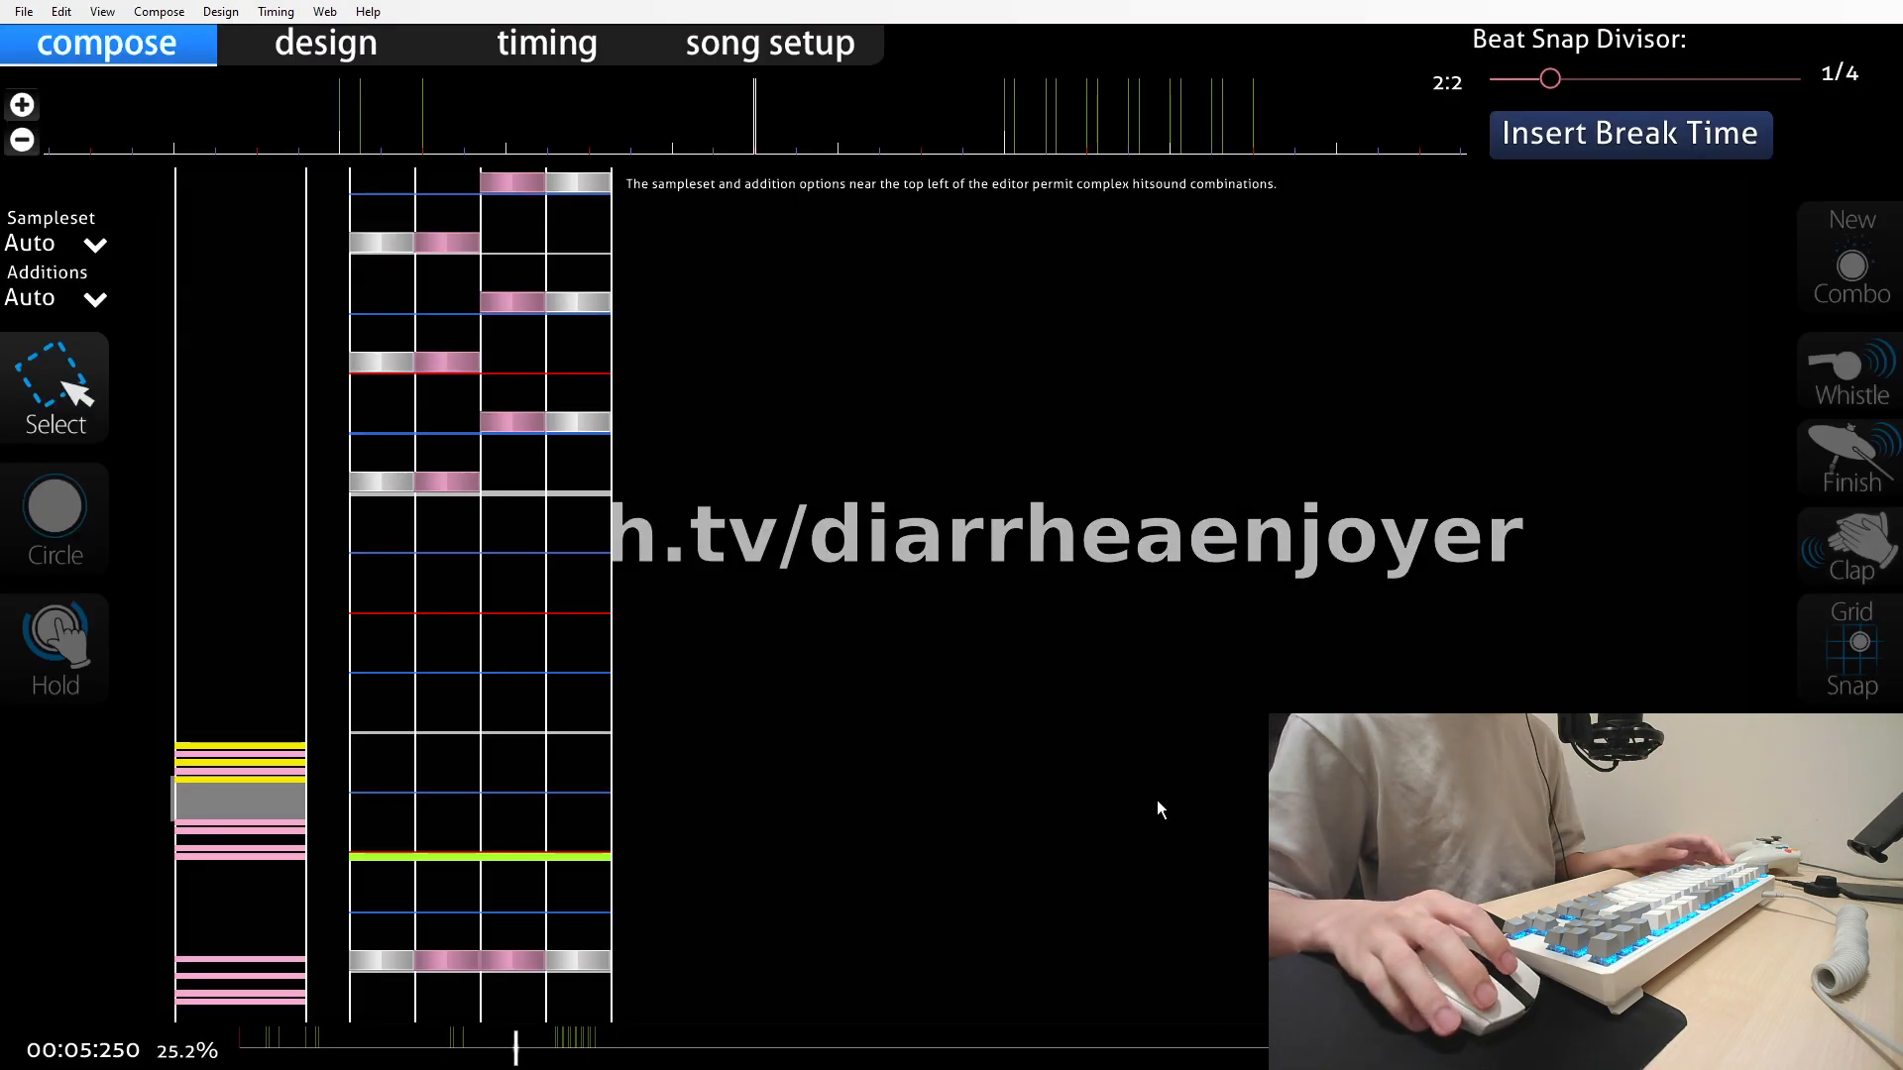
pyautogui.scroll(-1, 1080, 789)
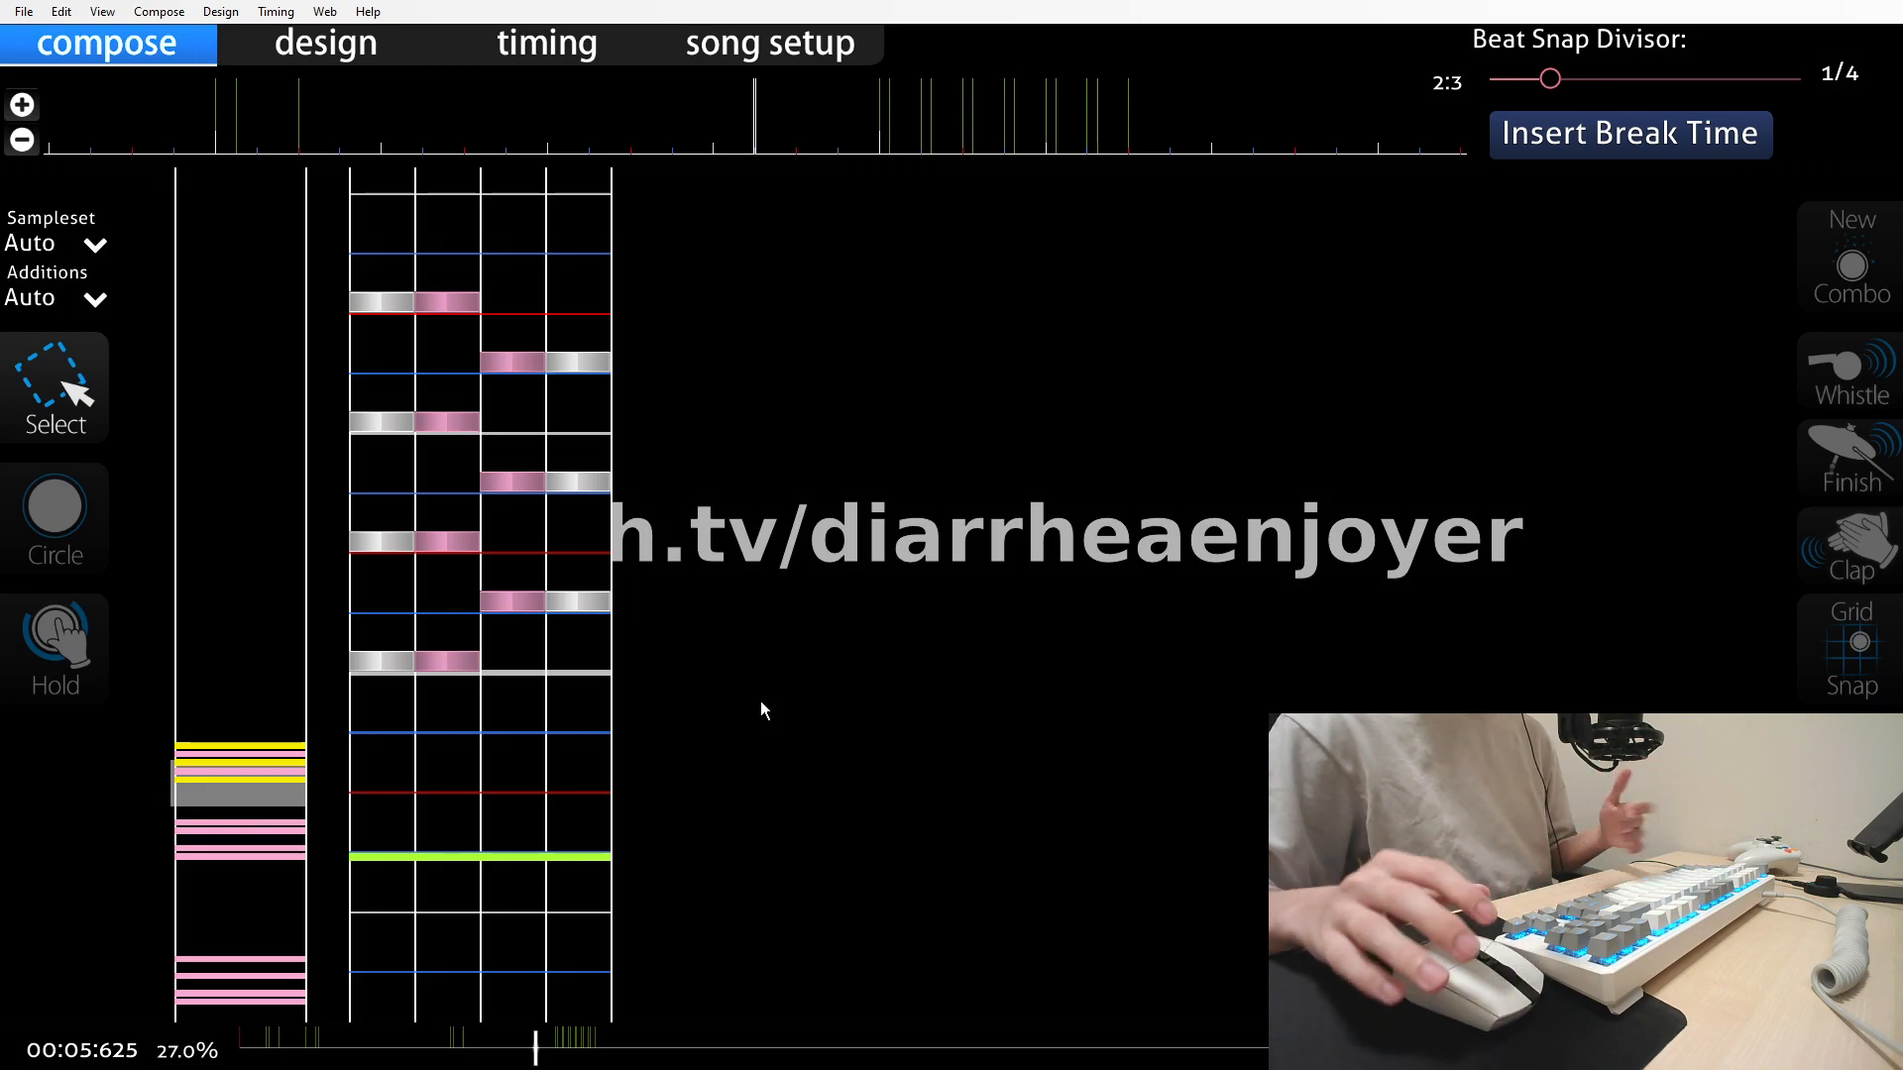
pyautogui.scroll(-1, 779, 711)
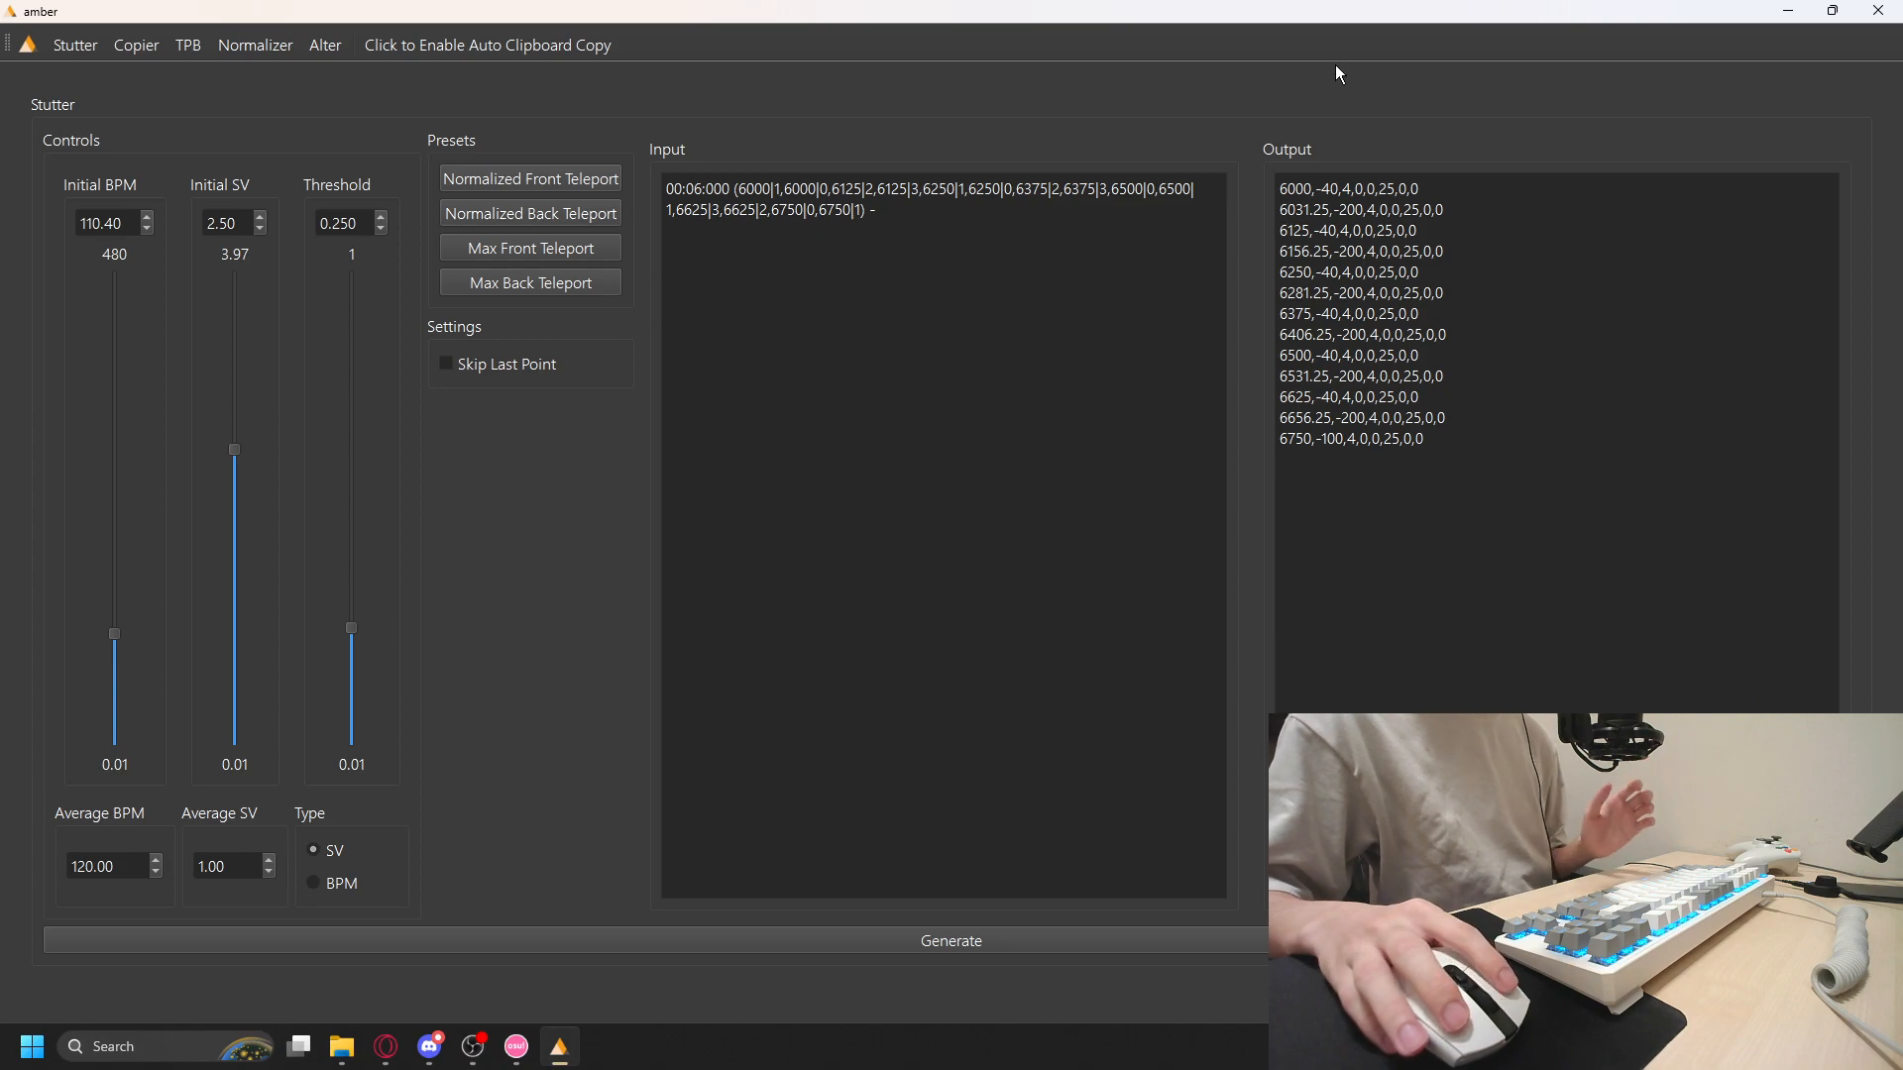
# Open the Copier tool in amber and switch to the osu! editor
pyautogui.click(136, 48)
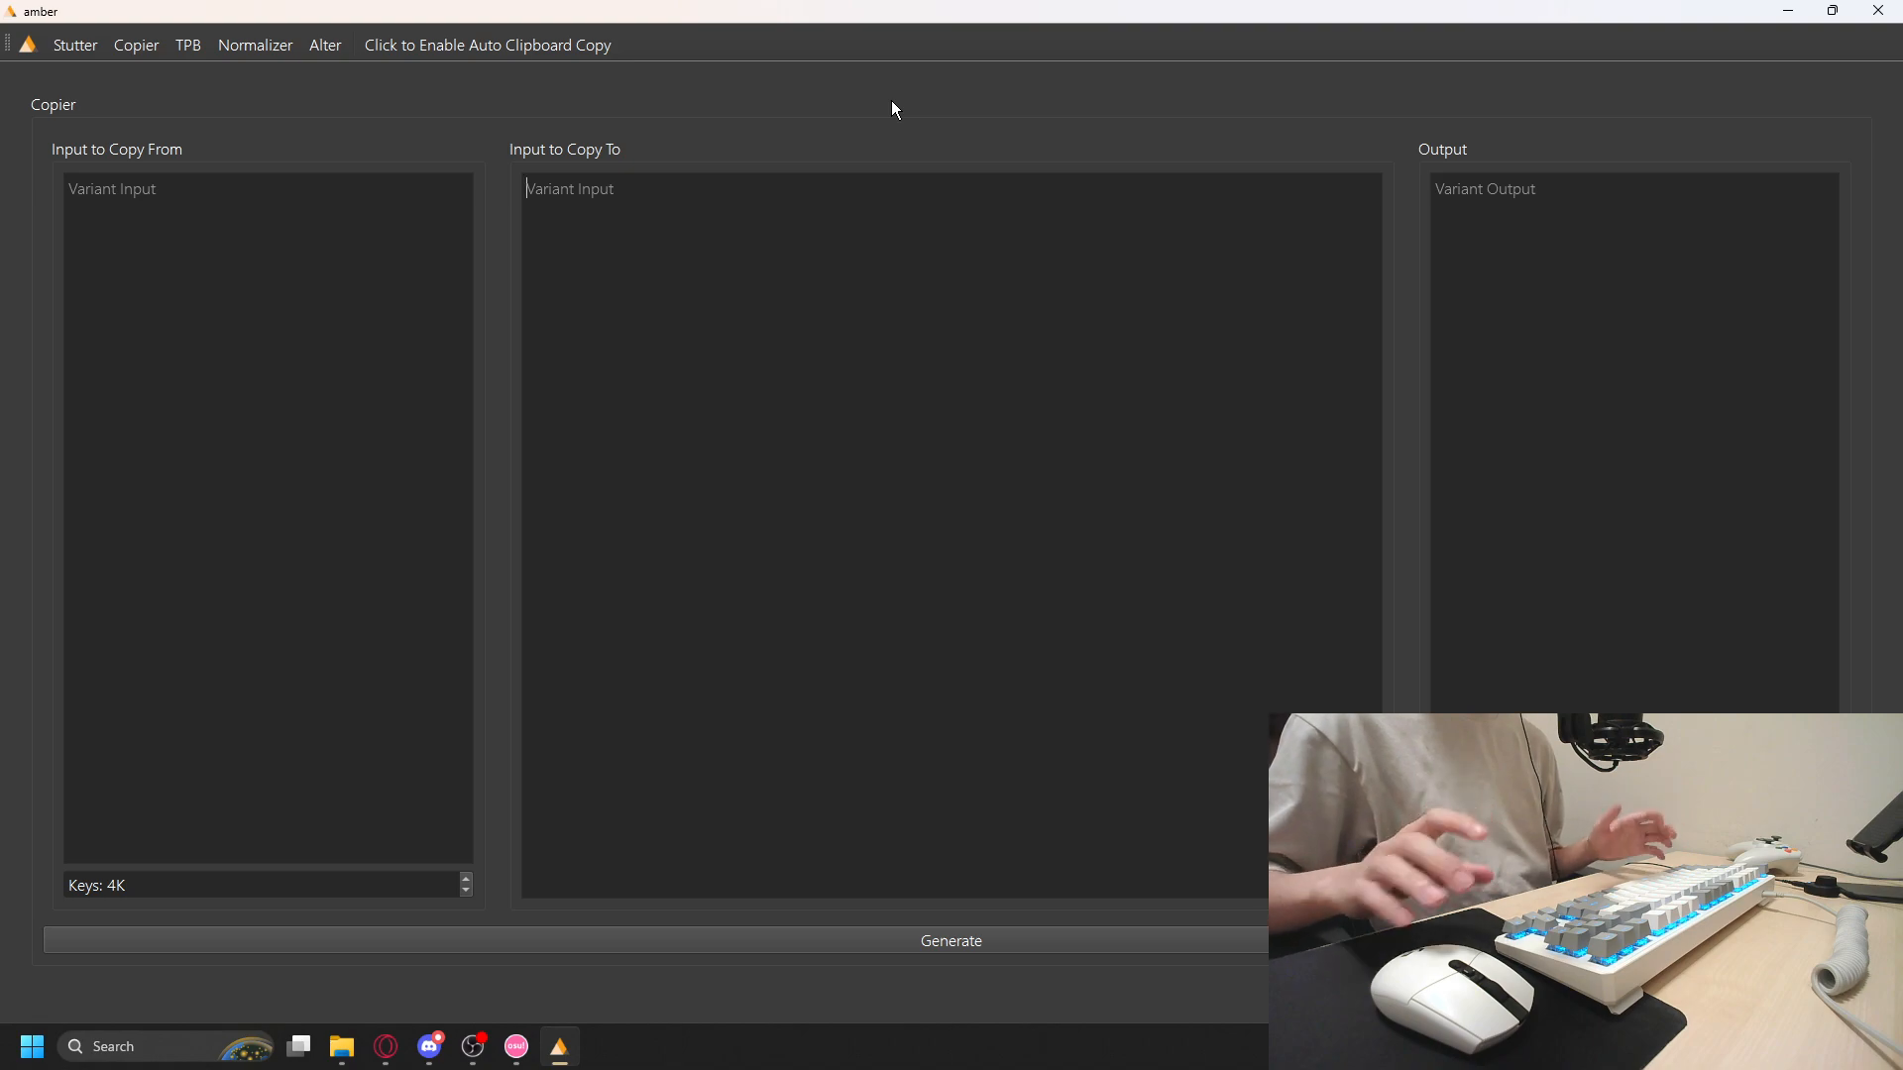
pyautogui.click(516, 1047)
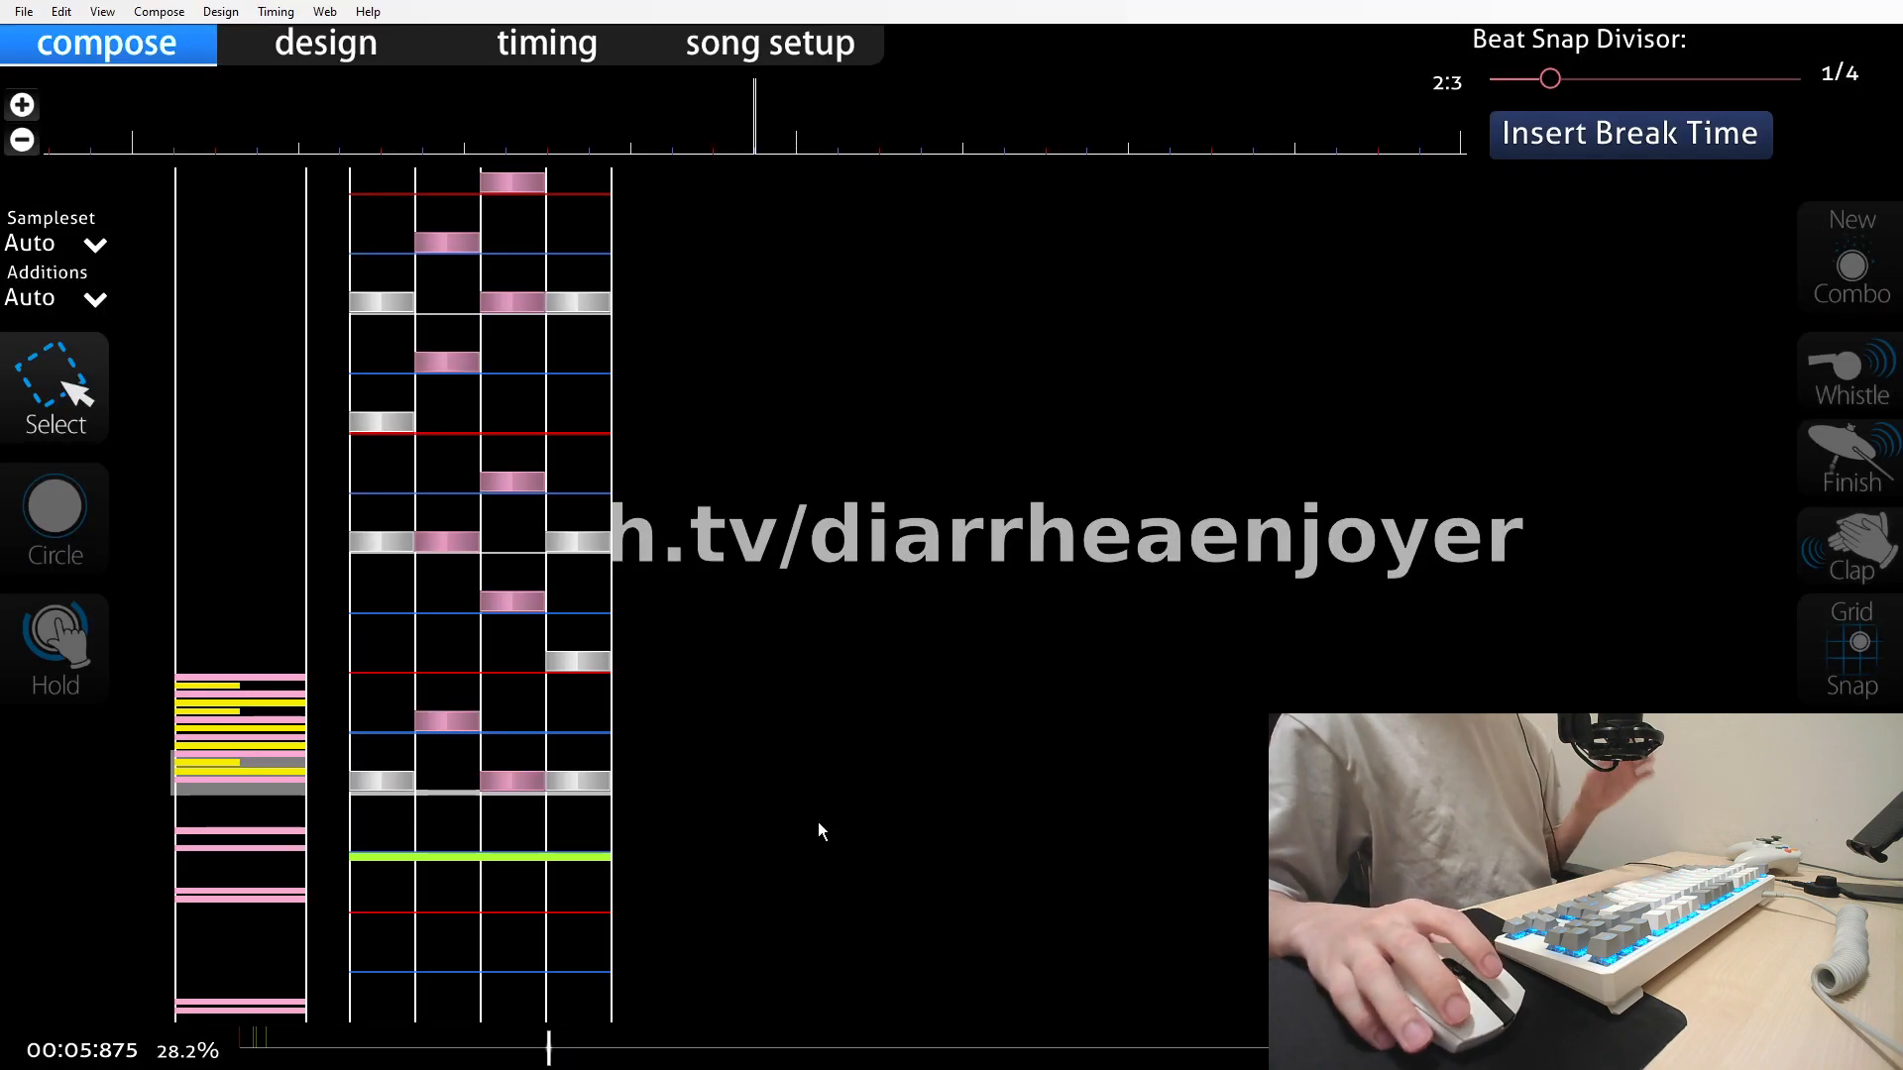
# Examine the pattern of chords and single notes from 00:06:000 onward
pyautogui.scroll(-4, 693, 773)
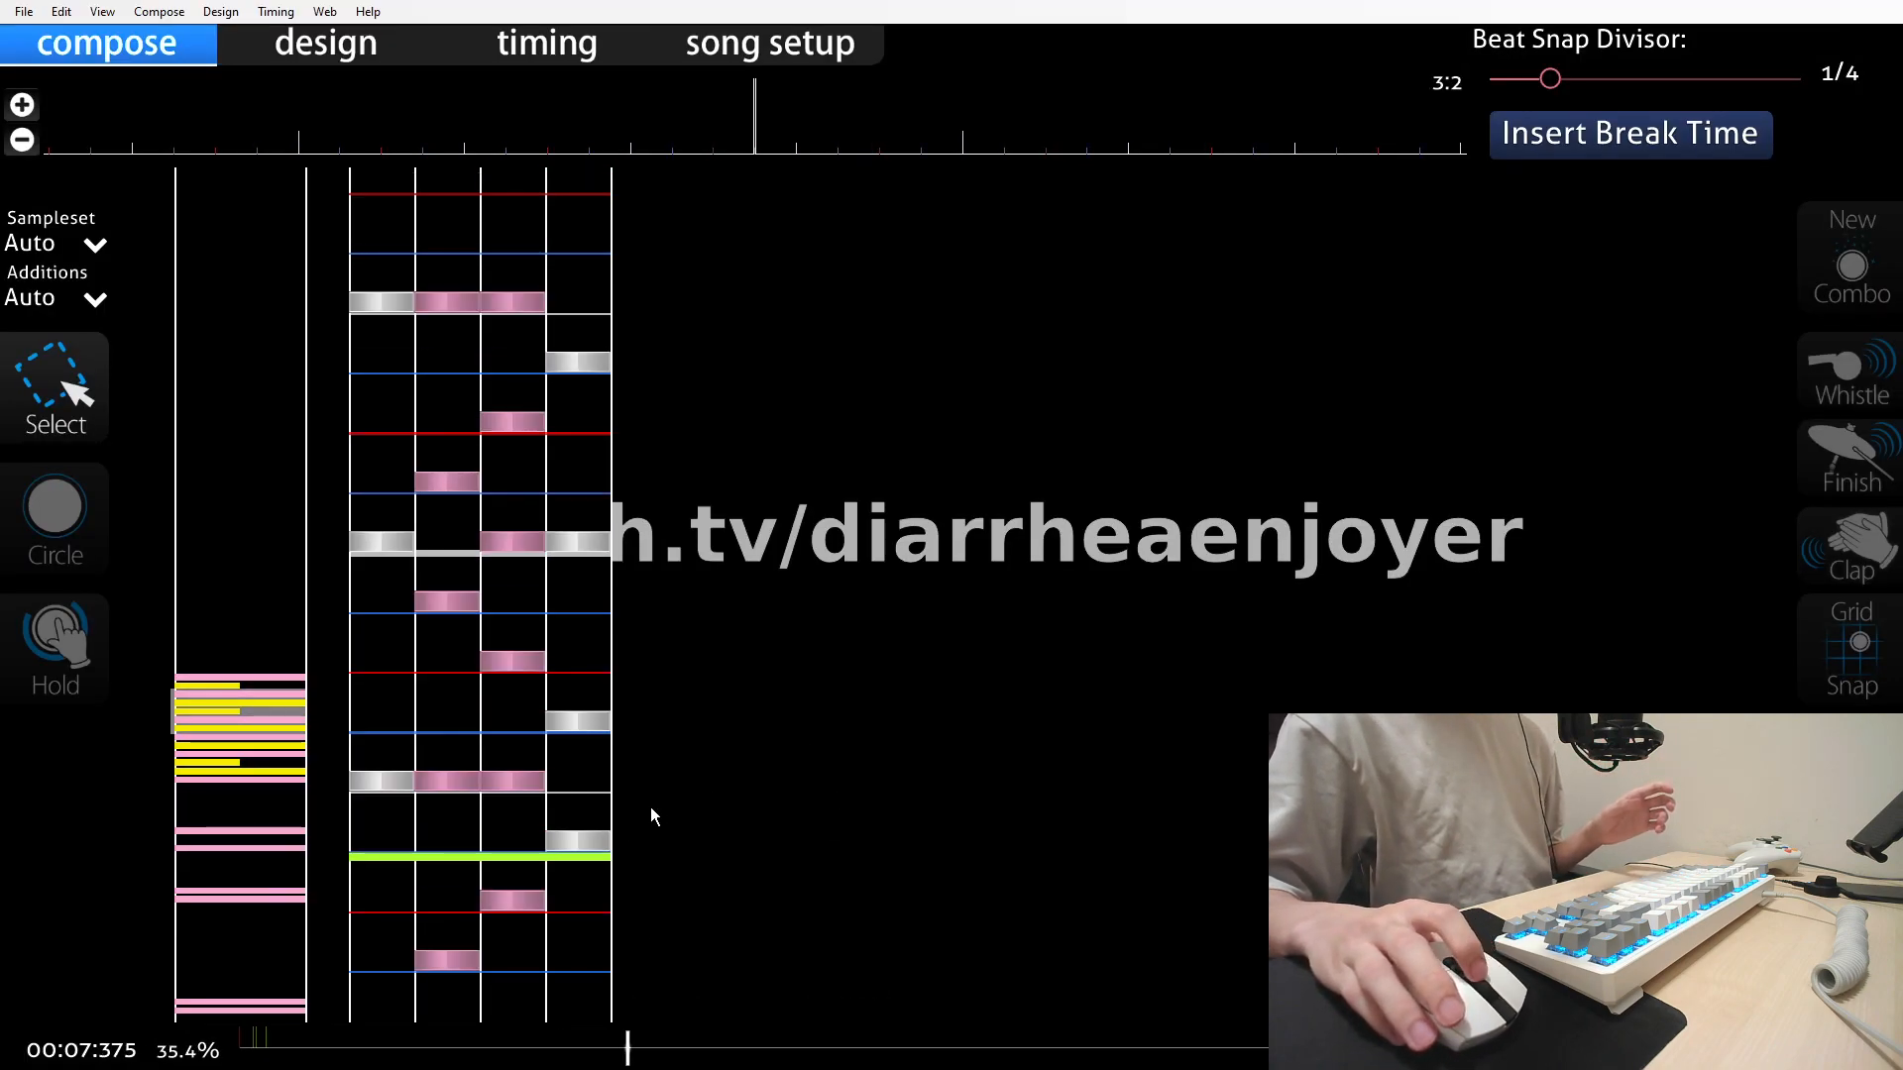
pyautogui.scroll(12, 648, 803)
pyautogui.scroll(-1, 594, 827)
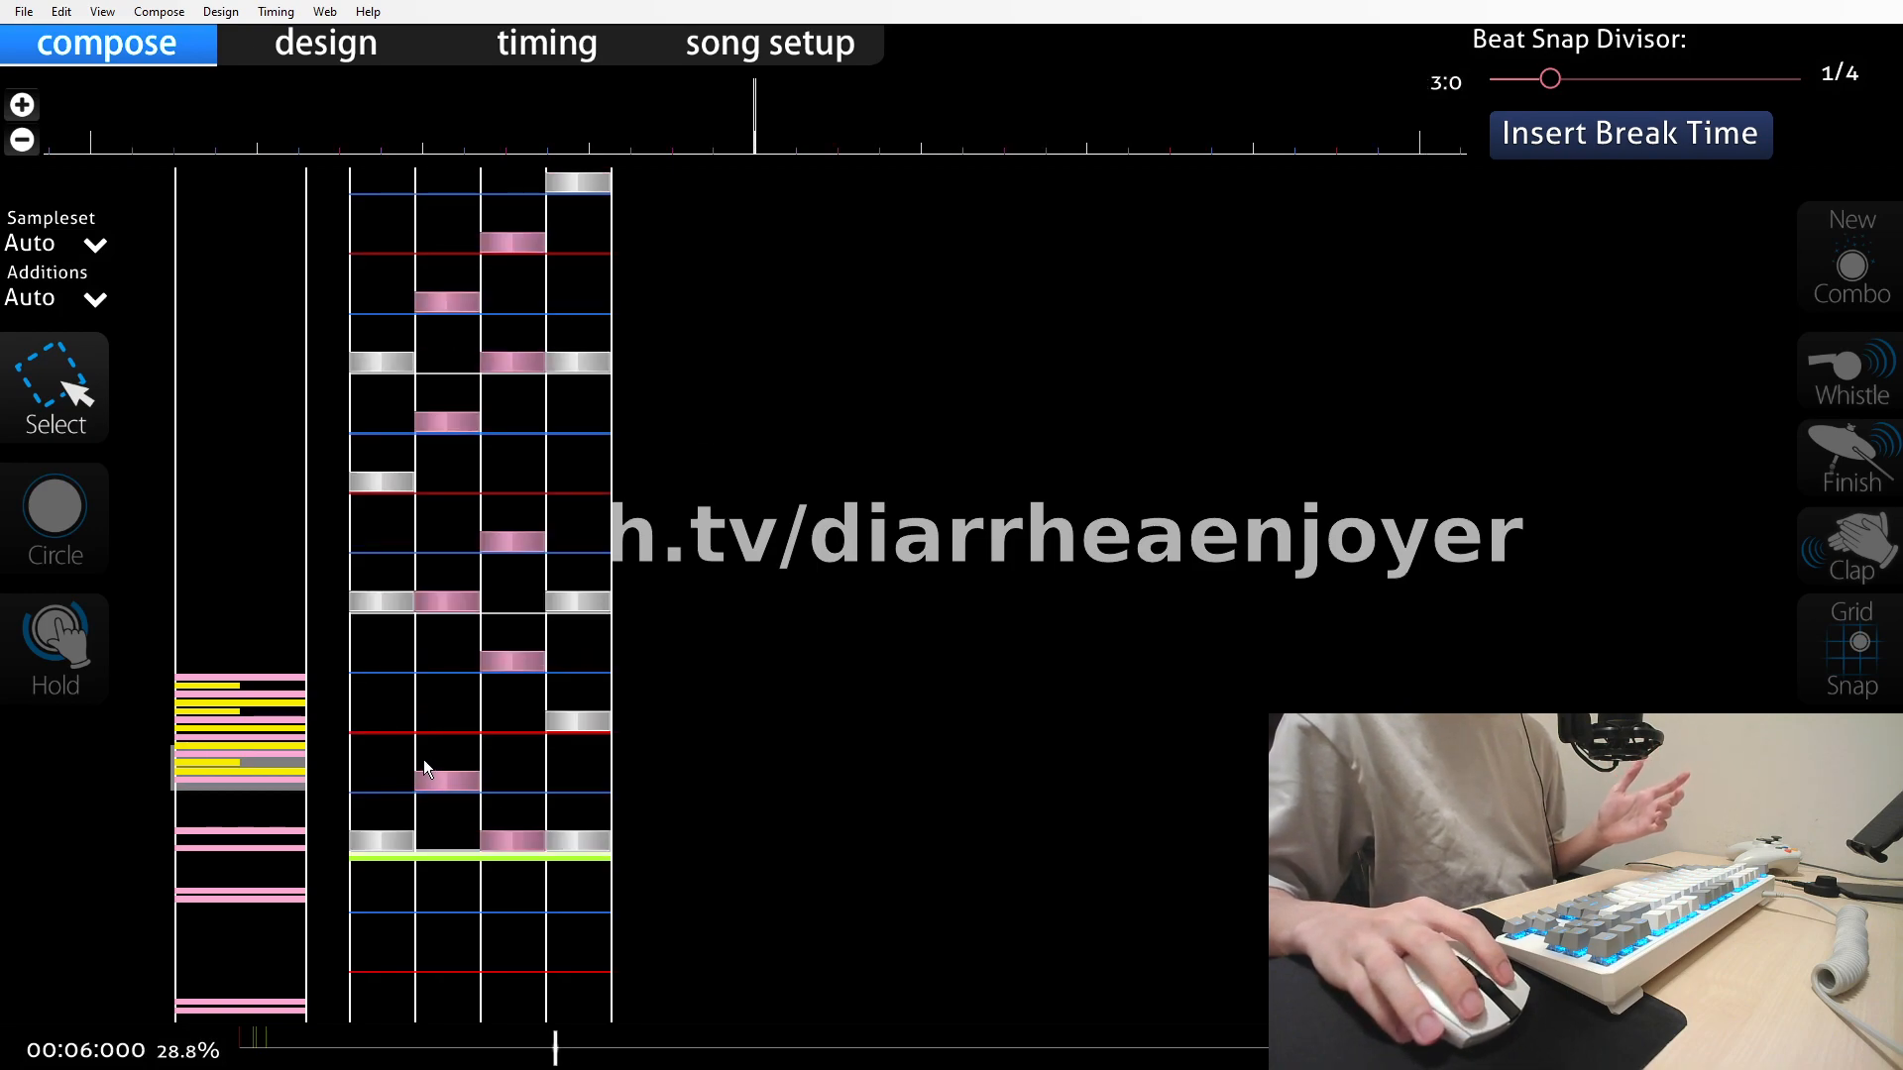
pyautogui.moveTo(402, 747); pyautogui.dragTo(569, 896)
pyautogui.scroll(-3, 614, 800)
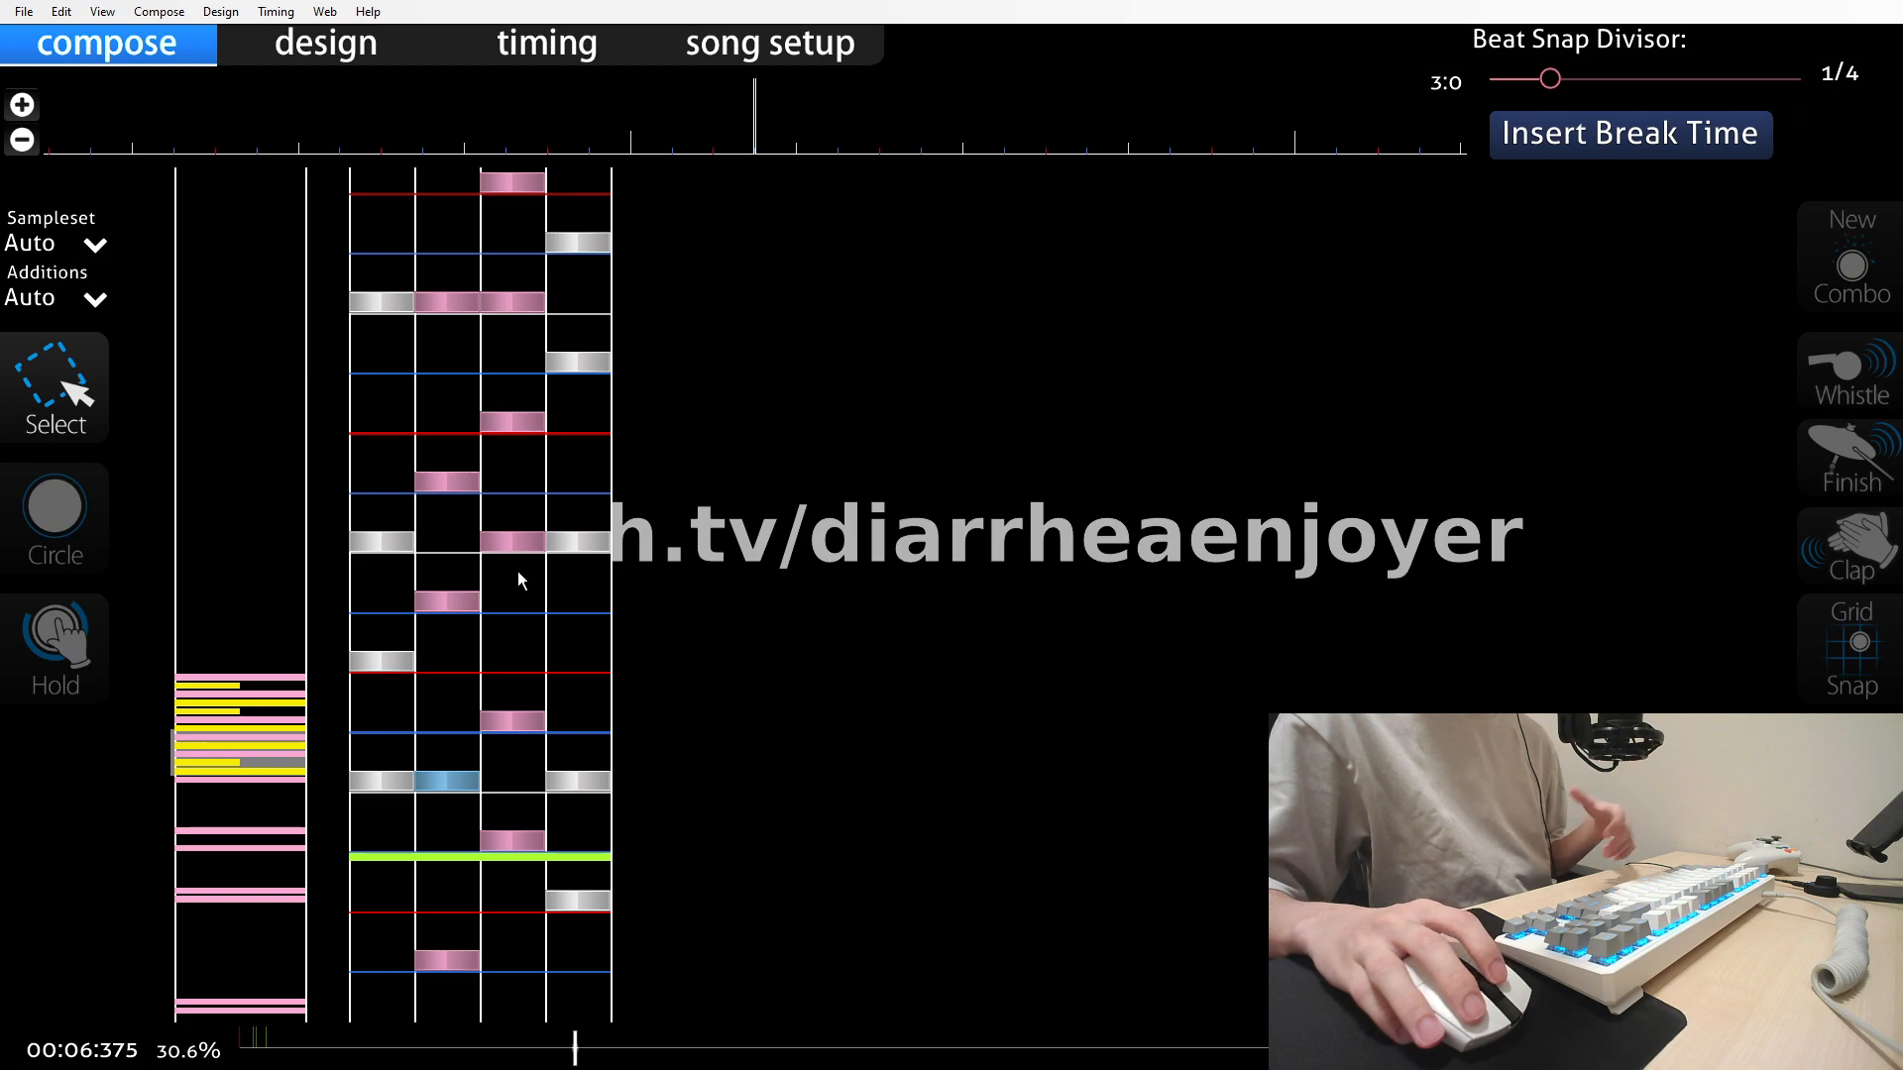
# Copy the third-column note at 00:06:000 and the second-column note after it, and replace amber's Stutter input with 00:06:000 (6000|2,6125|1) -
pyautogui.scroll(-2, 835, 847)
pyautogui.scroll(5, 835, 847)
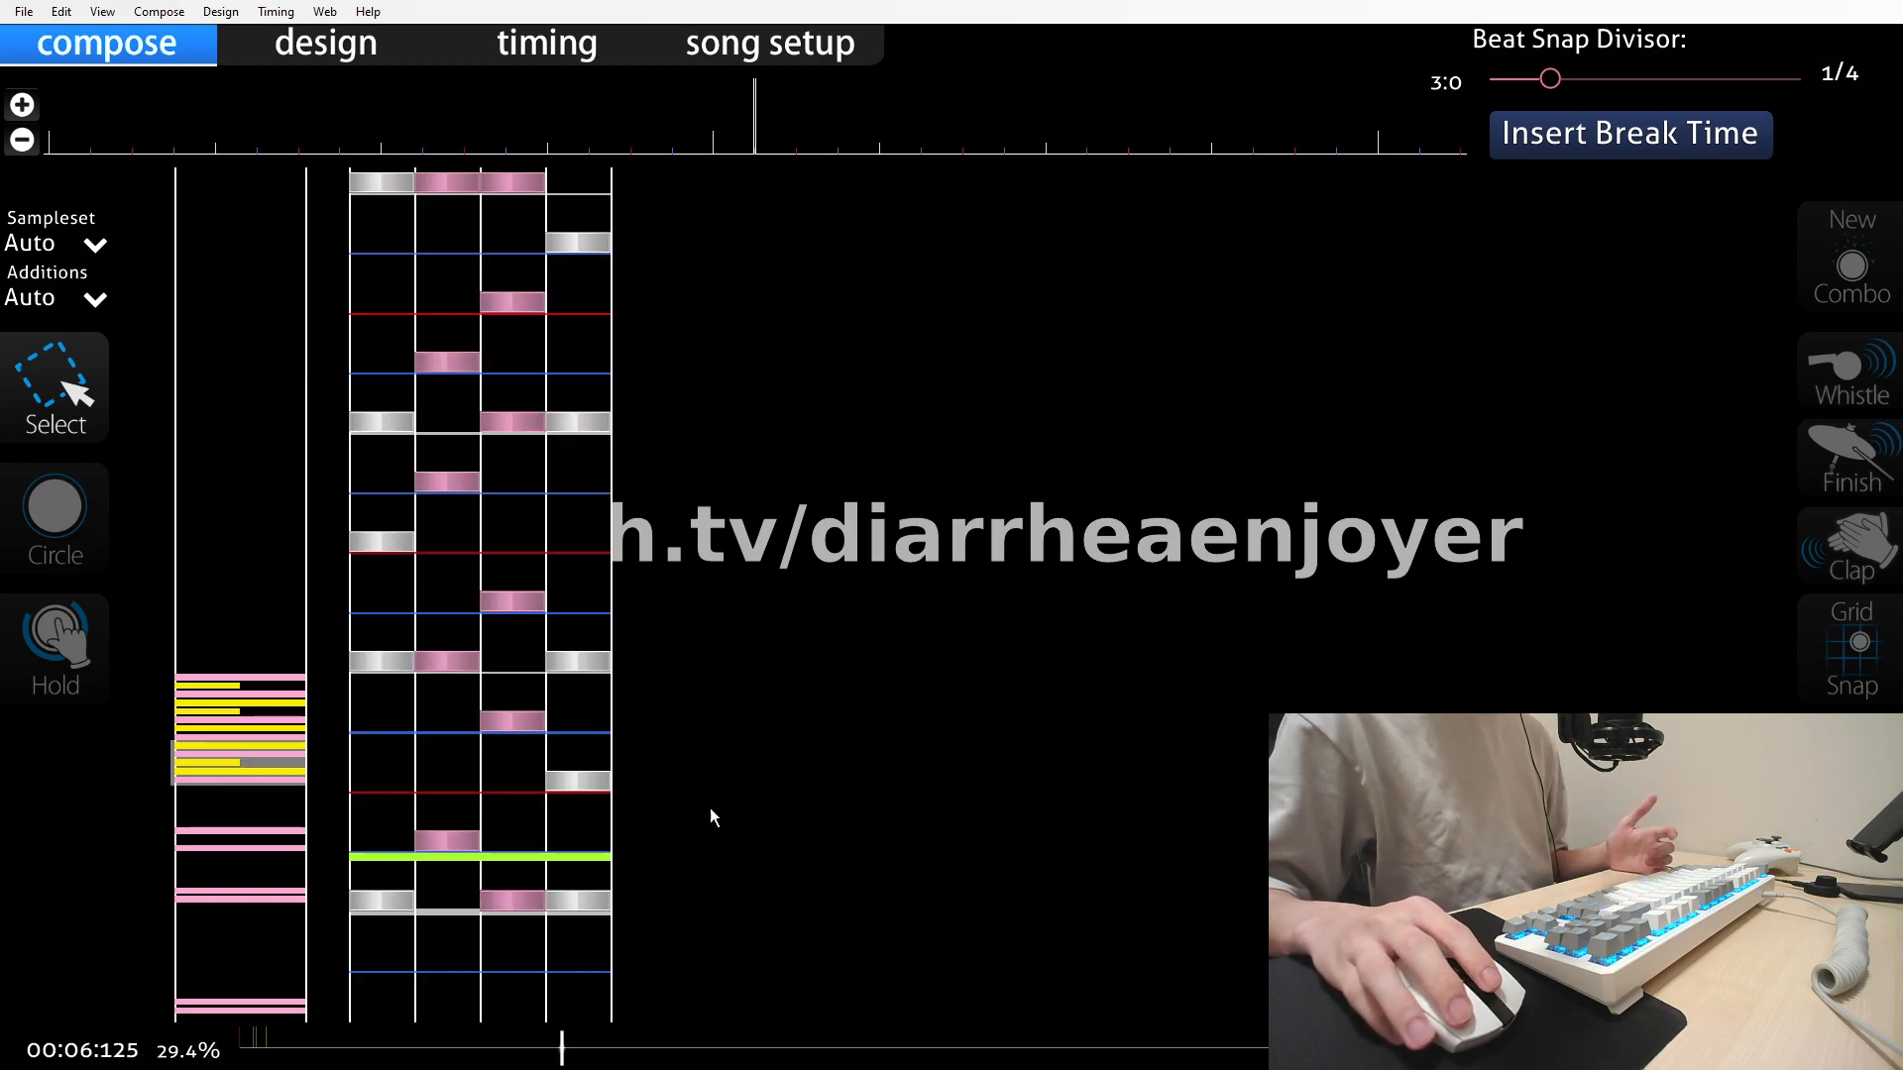
pyautogui.moveTo(402, 741); pyautogui.dragTo(571, 898)
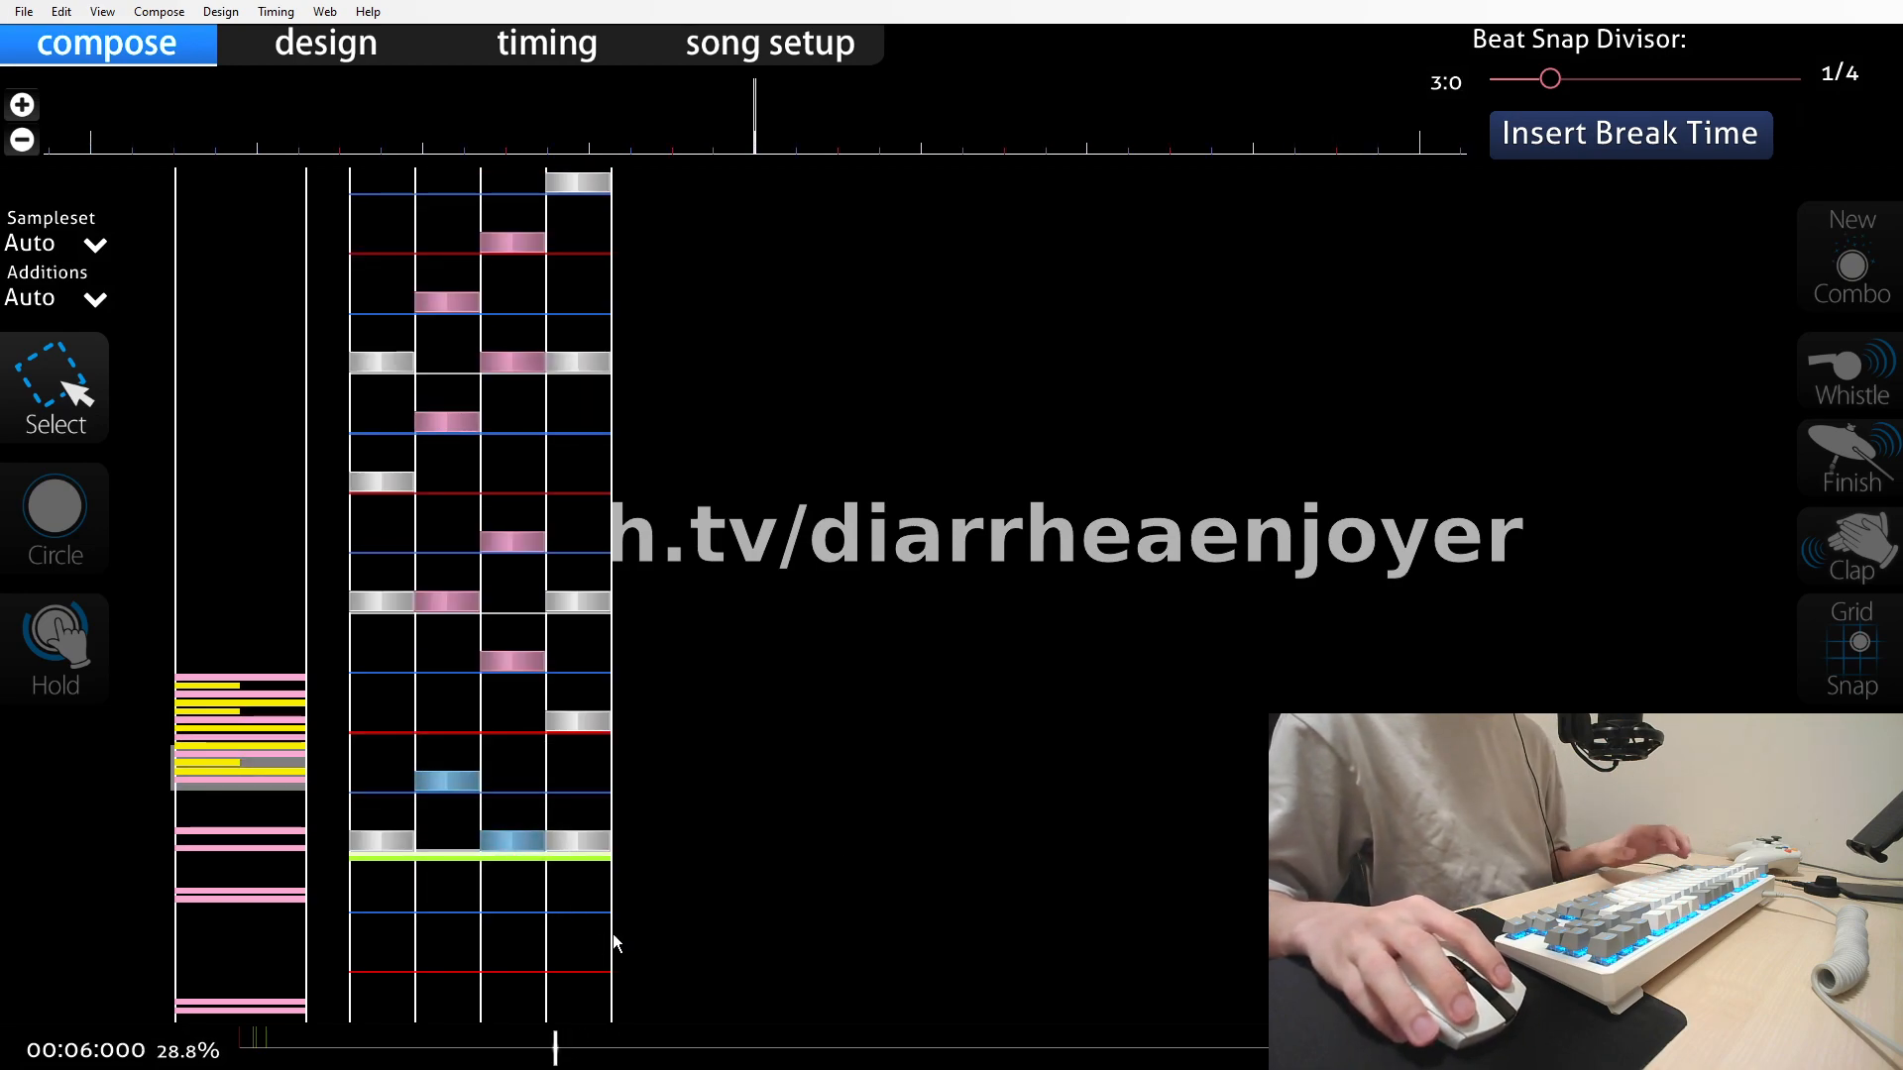
pyautogui.press('super')
pyautogui.click(563, 1048)
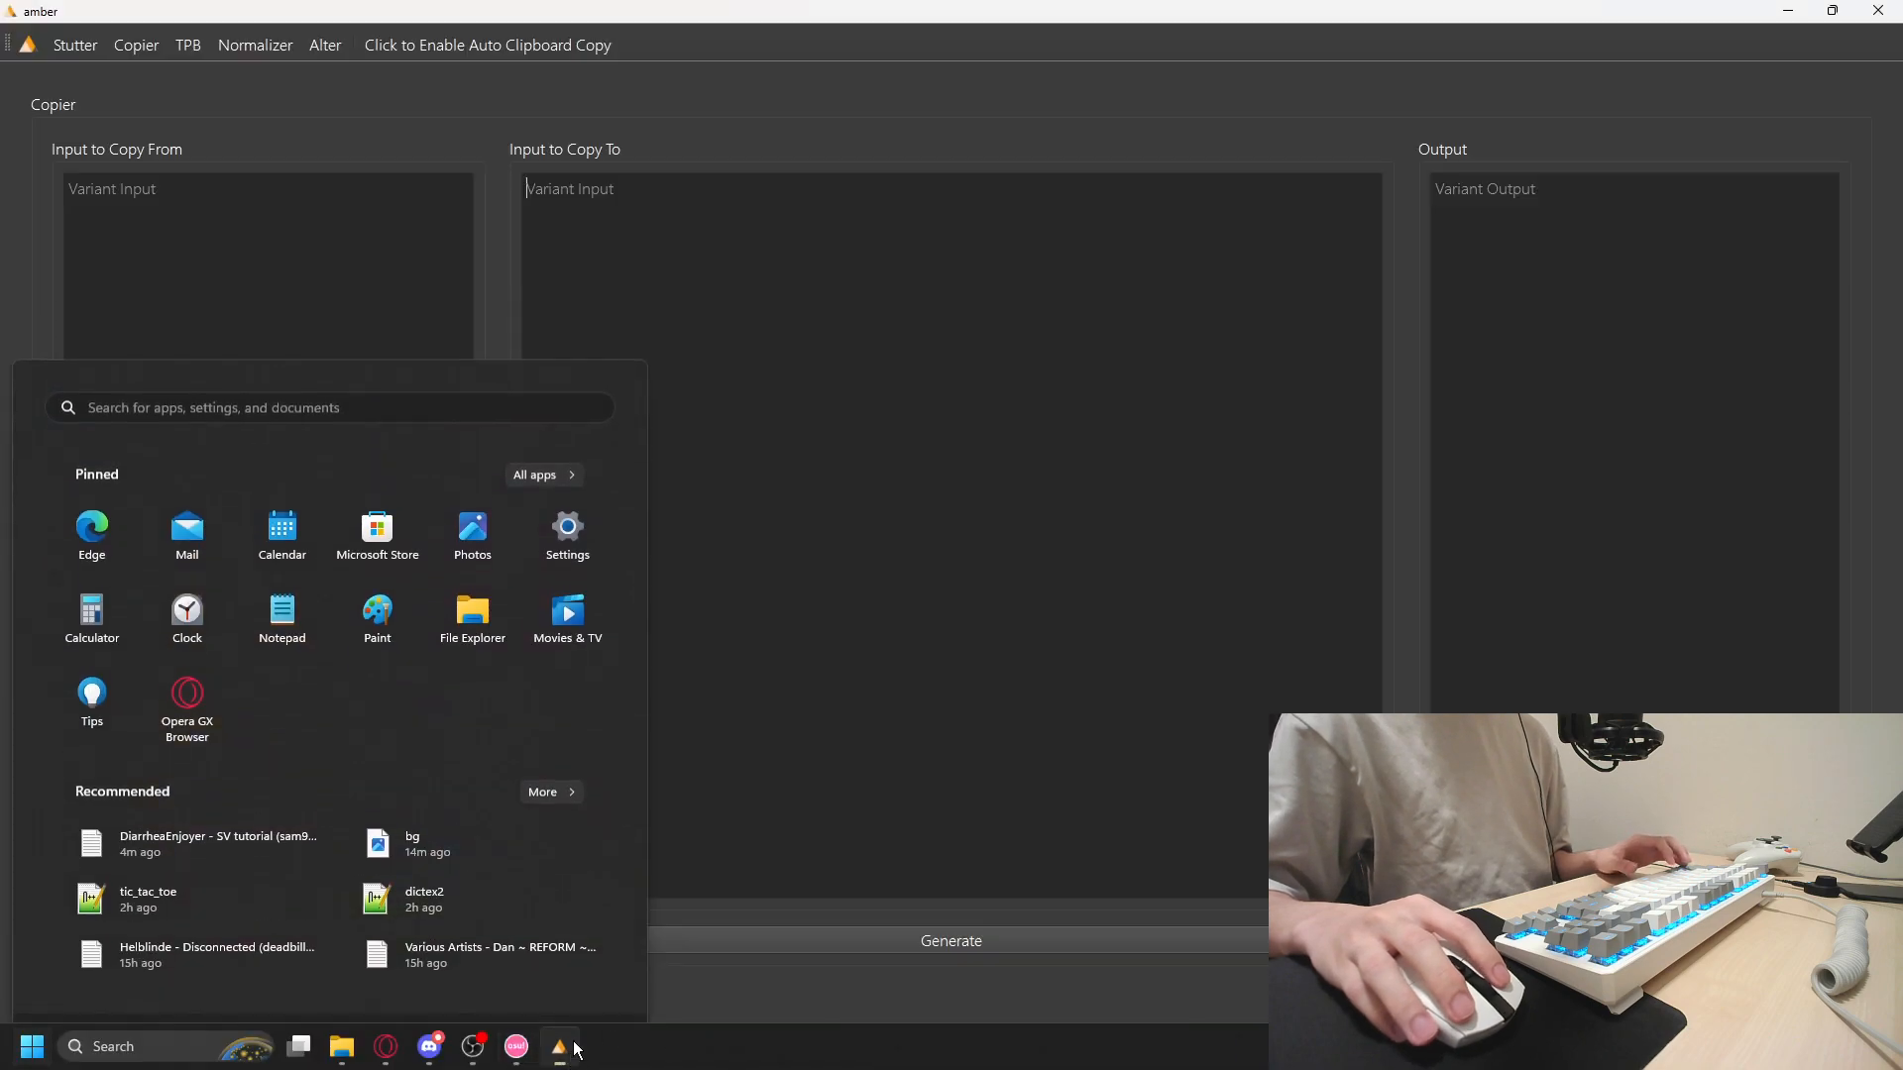
pyautogui.click(87, 47)
pyautogui.hotkey('ctrl', 'a')
pyautogui.write('00:06:000 (6000|2,6125|1) -')
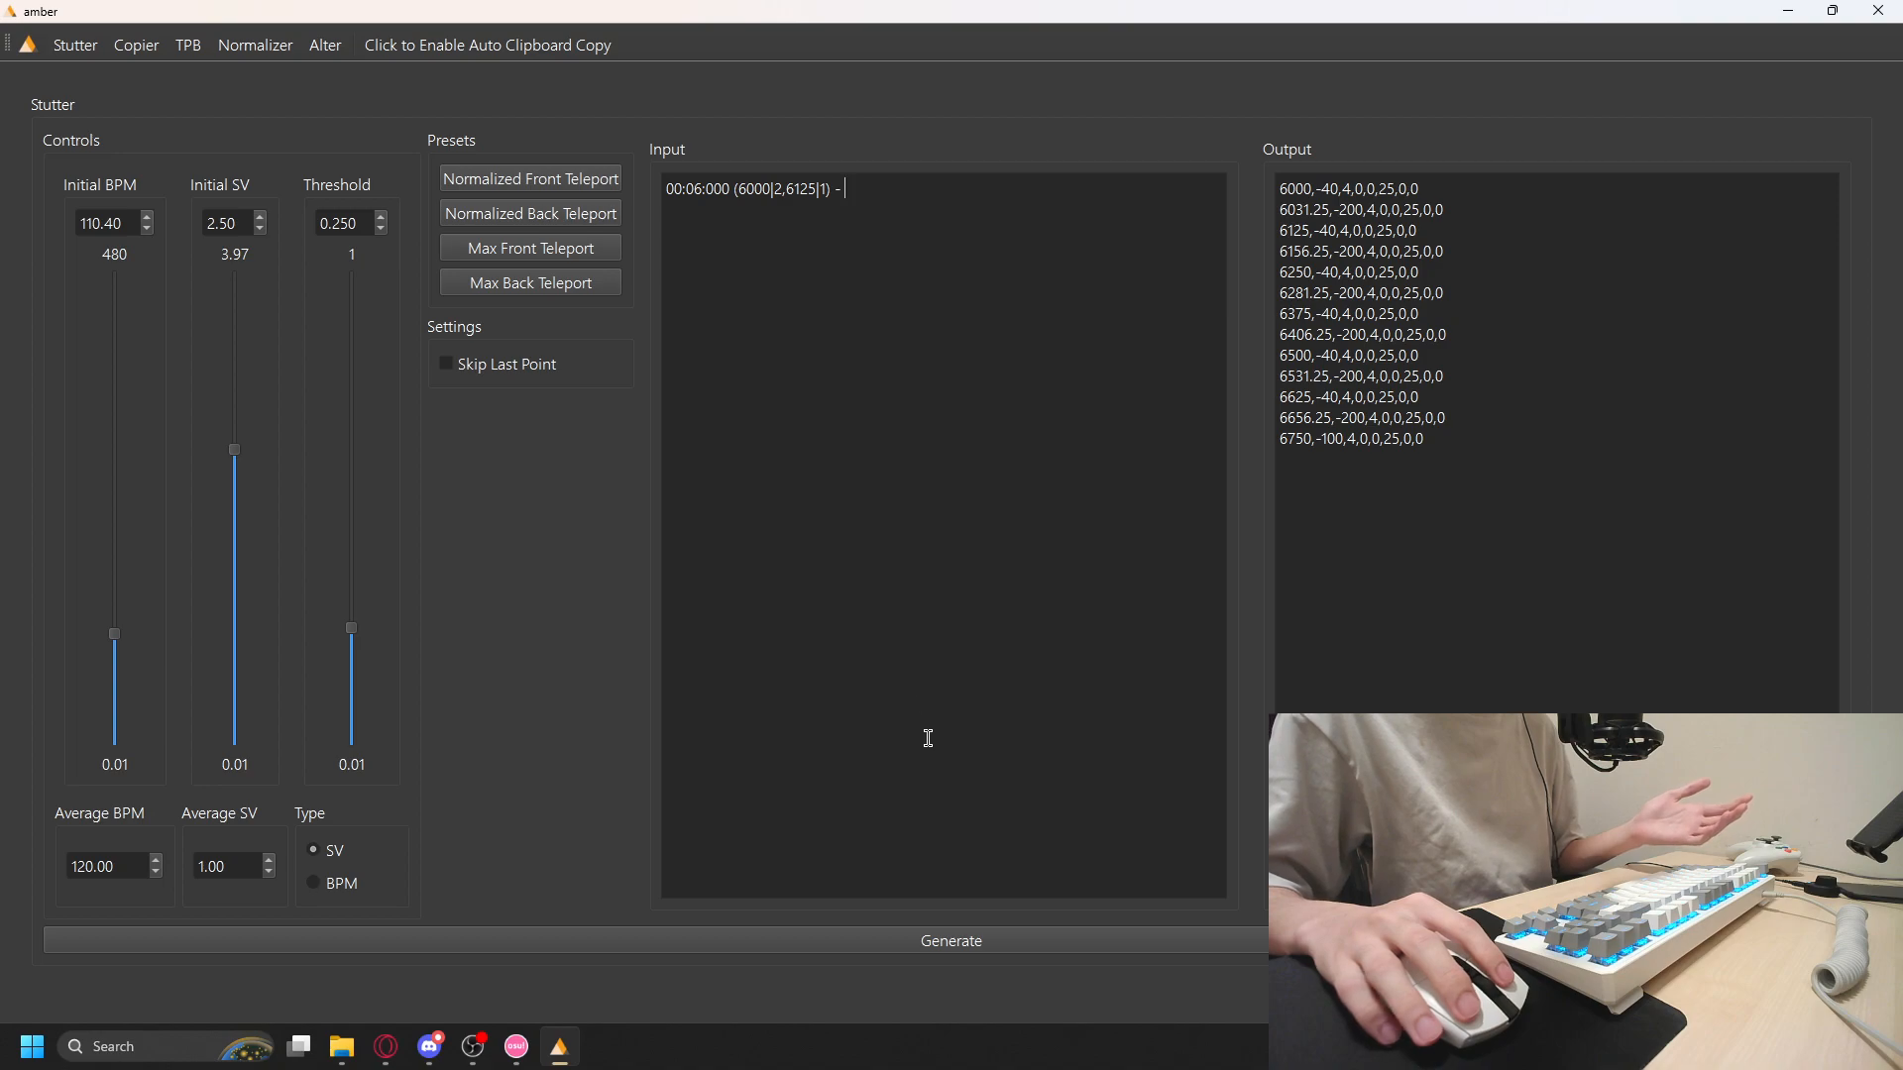
# Open the Copier tool, return to the osu! editor and reselect the third-column note at 00:06:000 and the second-column note after it
pyautogui.click(124, 46)
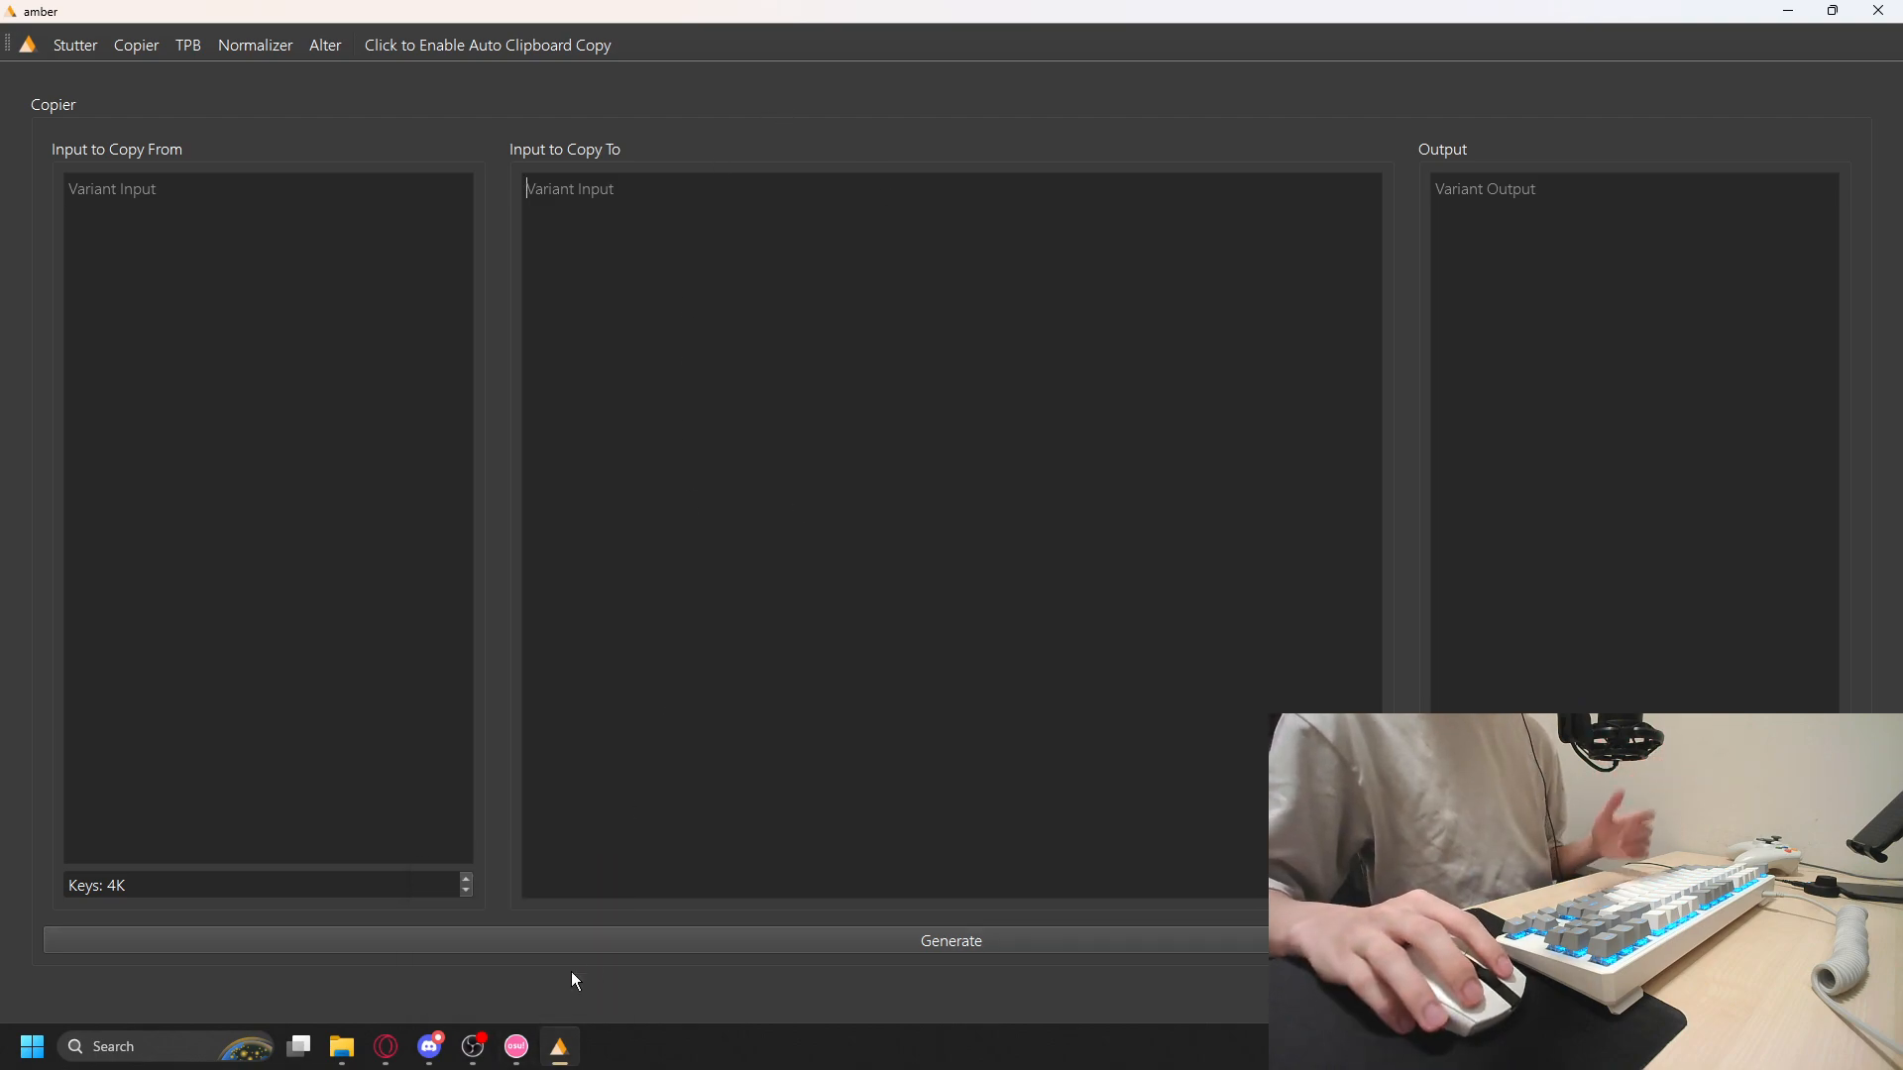
pyautogui.click(516, 1046)
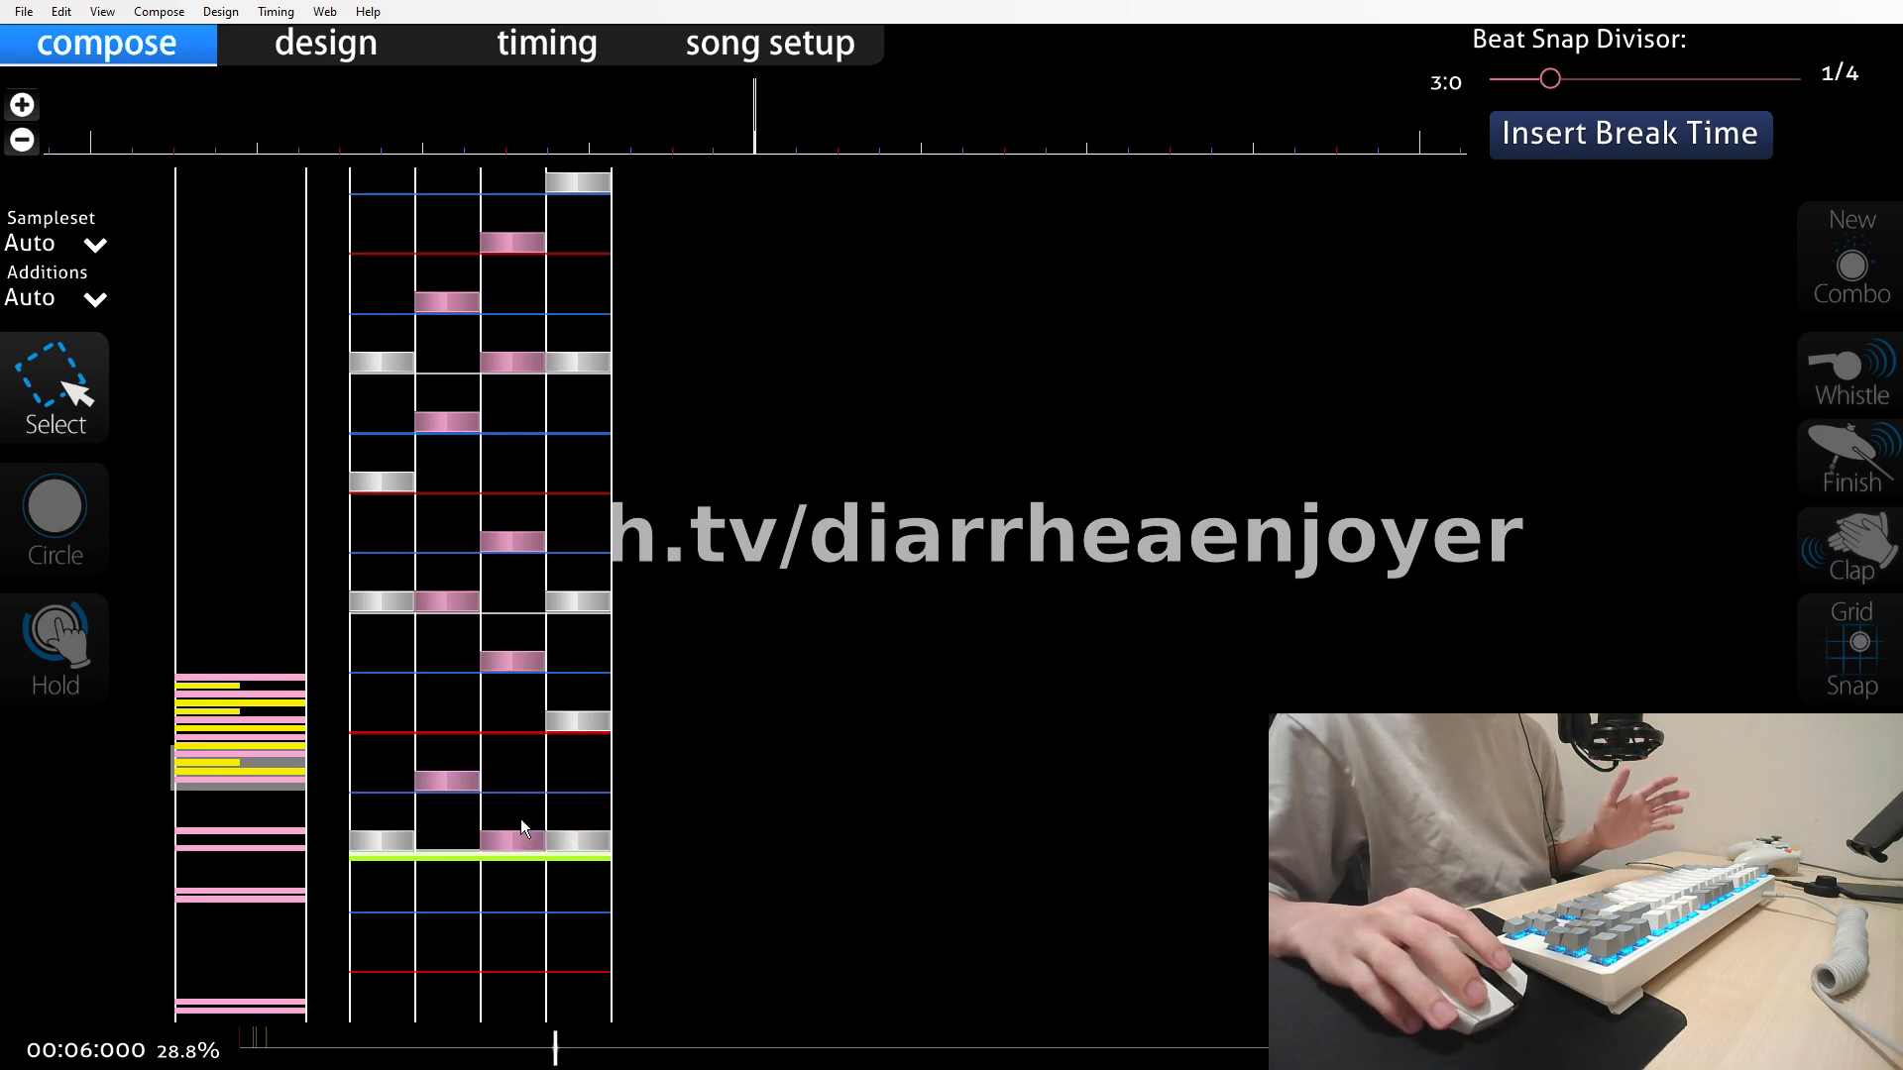
pyautogui.scroll(5, 528, 821)
pyautogui.scroll(-4, 590, 786)
pyautogui.scroll(-2, 907, 768)
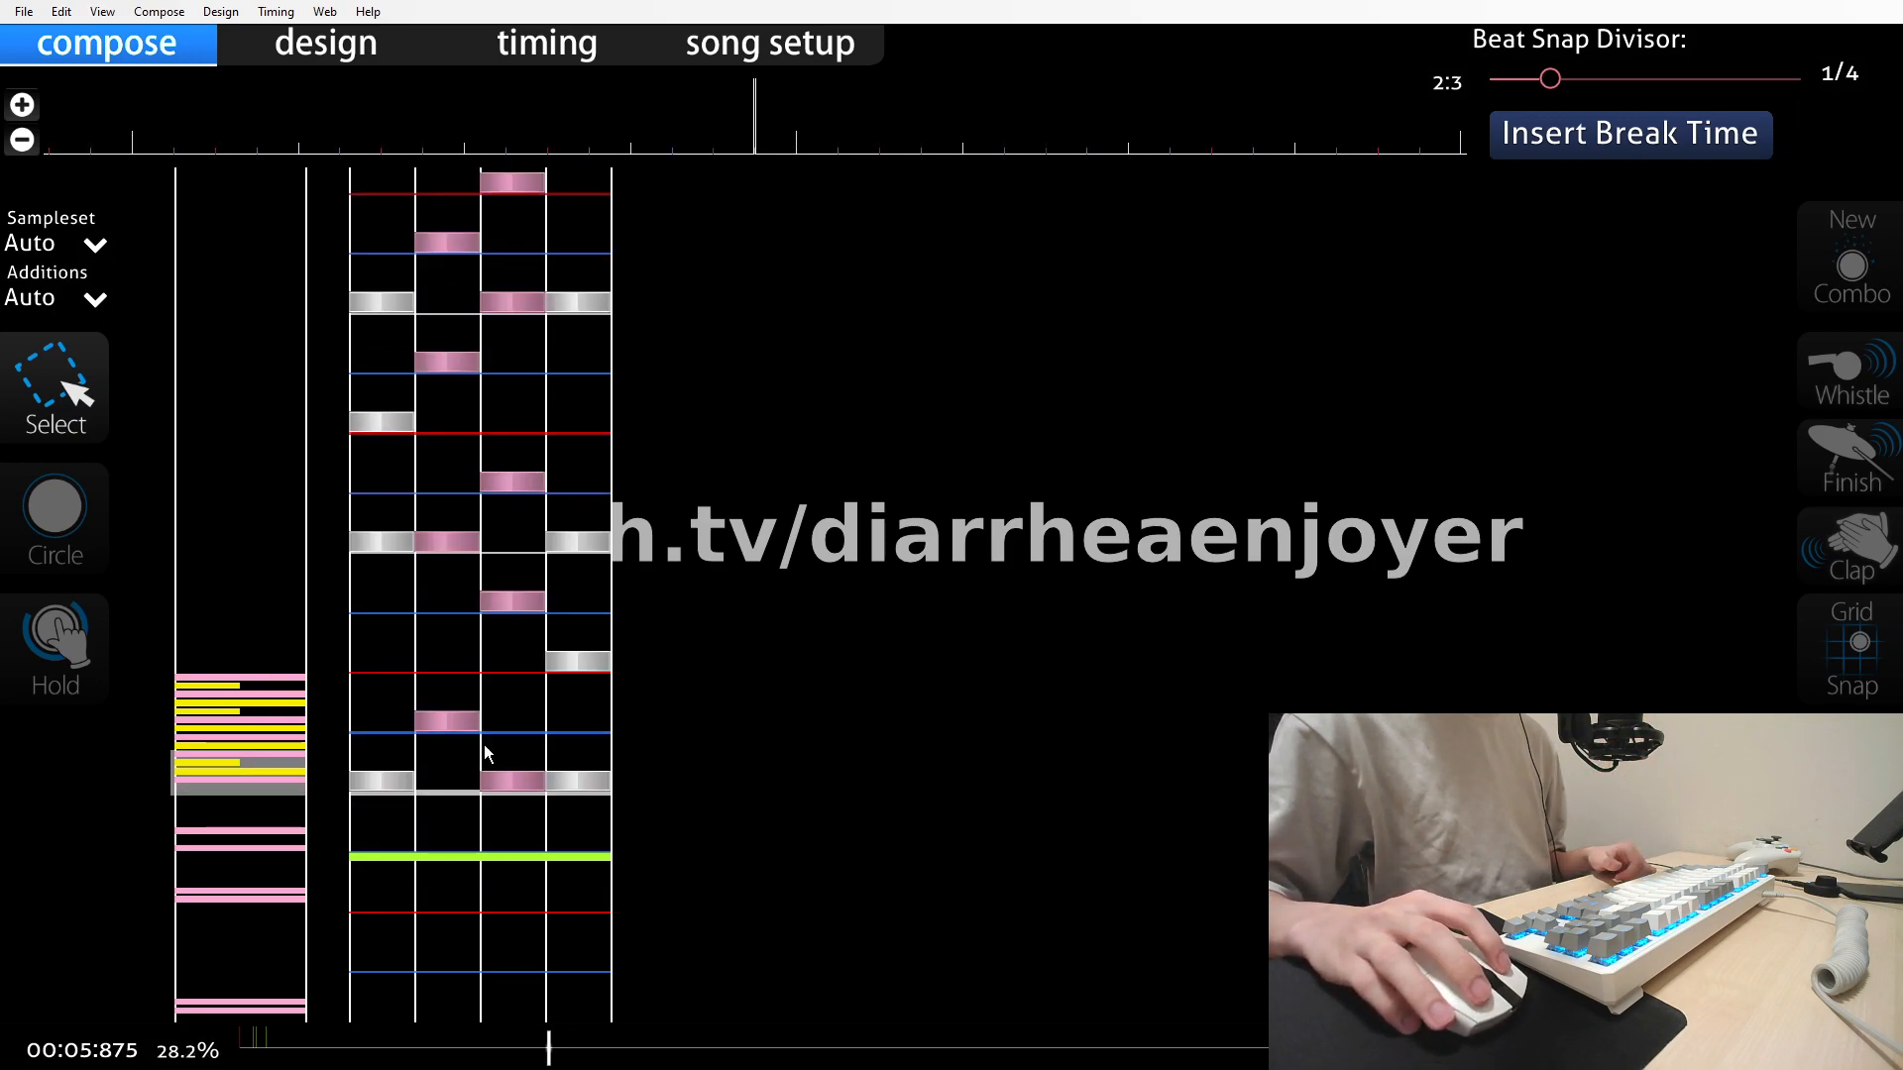
pyautogui.moveTo(400, 676); pyautogui.dragTo(555, 858)
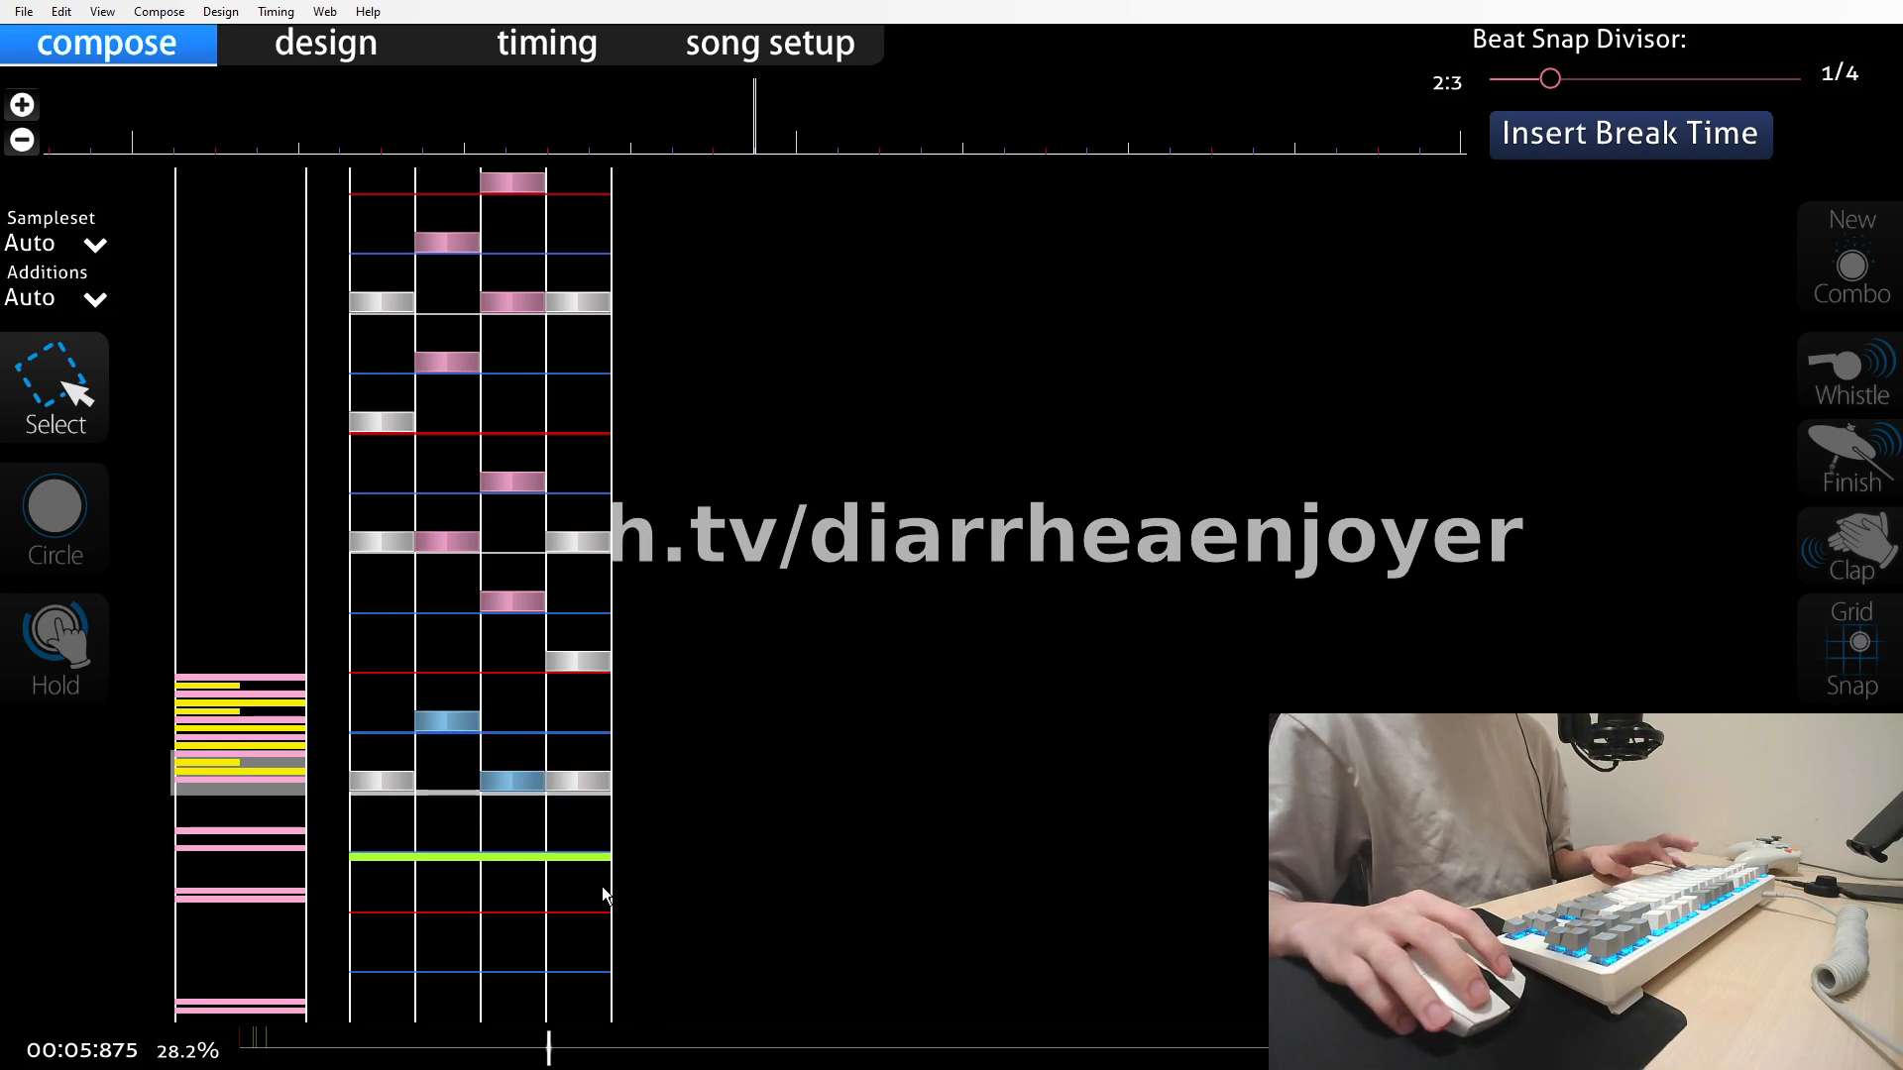
# Generate the stutter timing points from the two-note input in amber's Stutter tool and copy the whole output
pyautogui.press('super')
pyautogui.click(559, 1046)
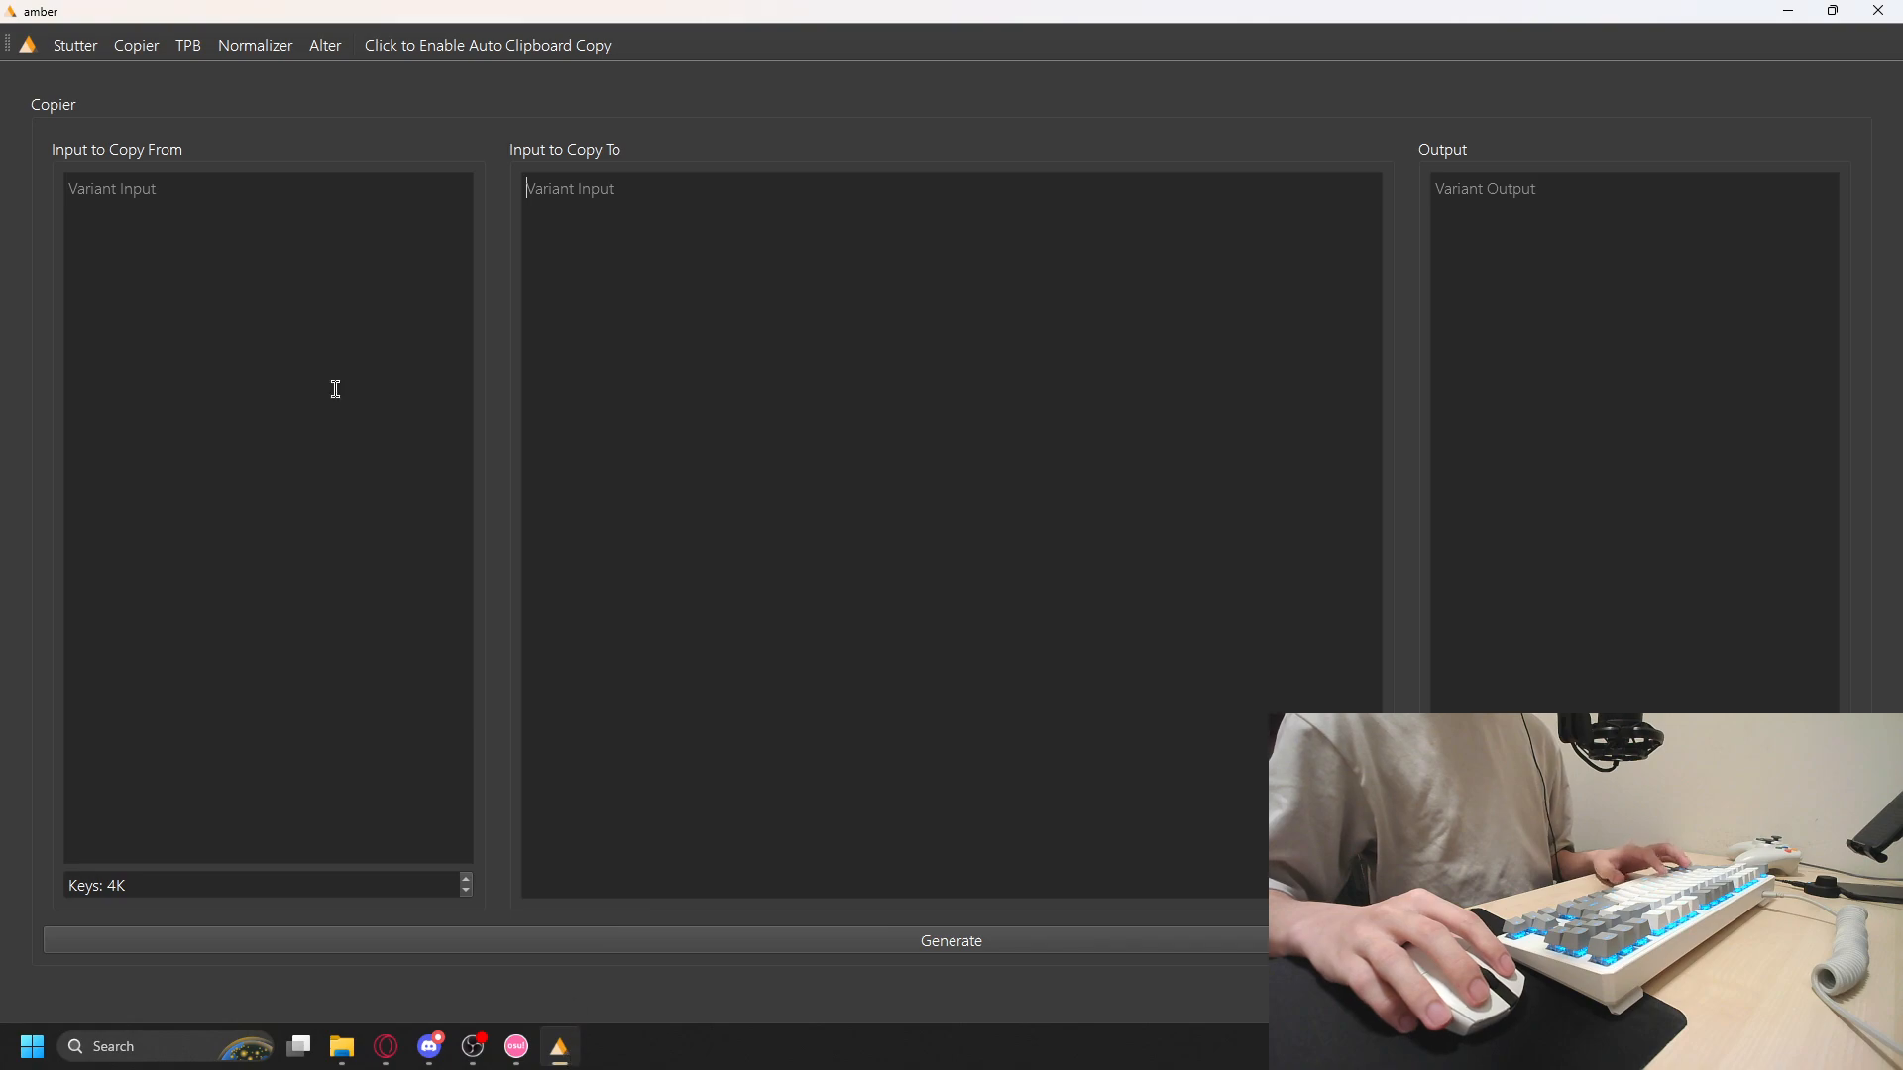
pyautogui.click(75, 45)
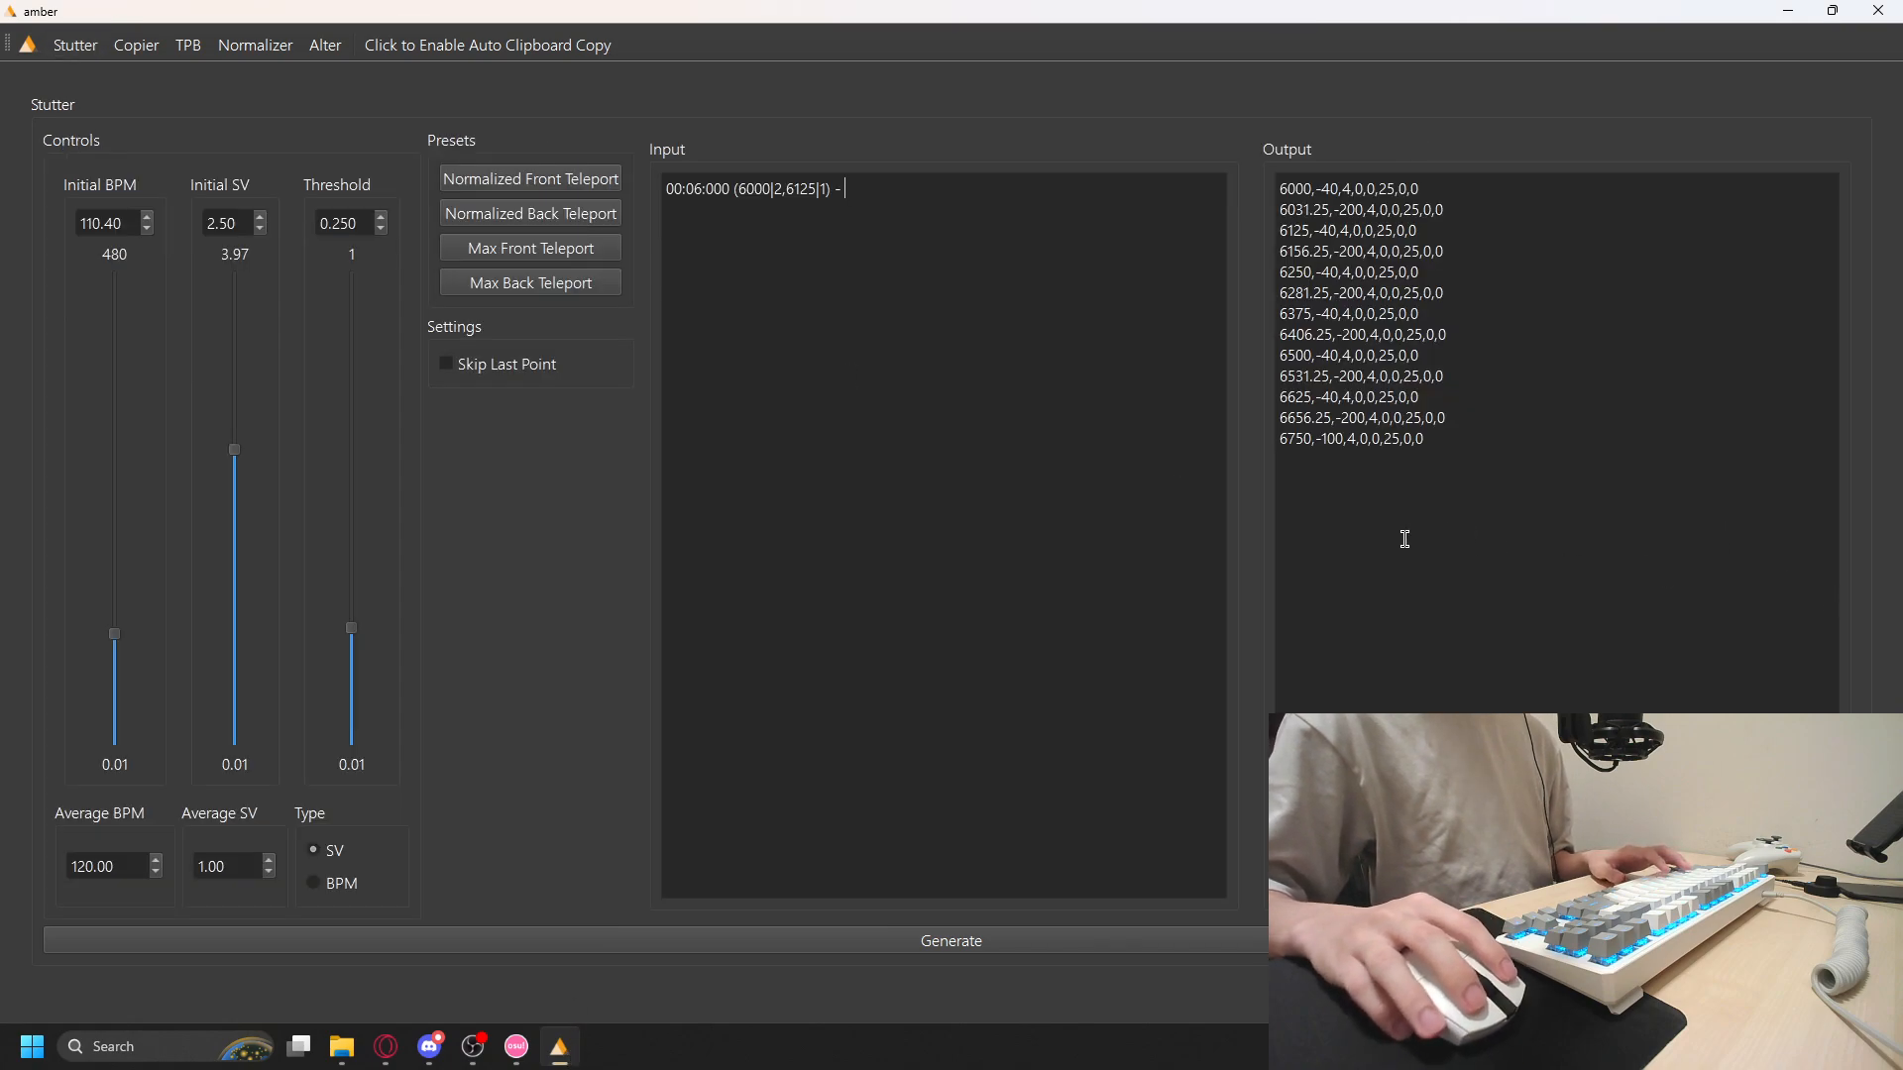
pyautogui.click(974, 944)
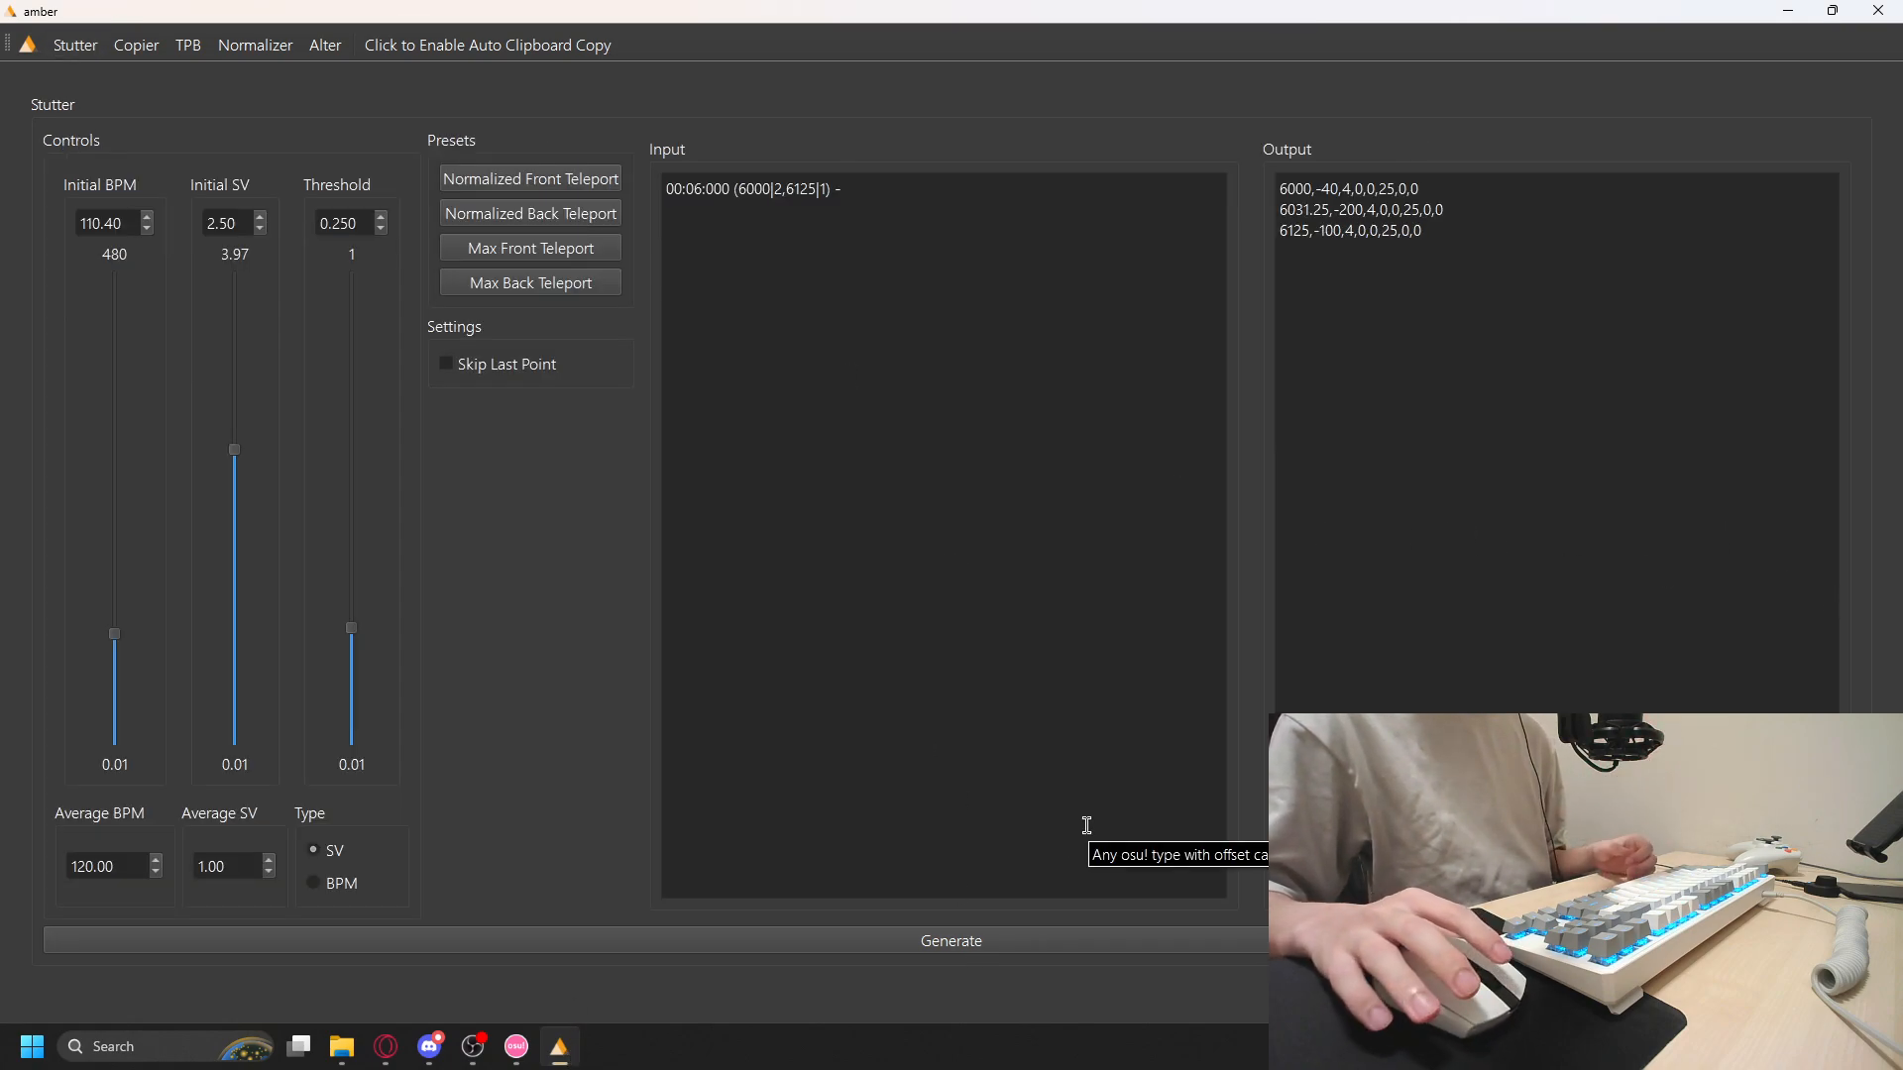
pyautogui.moveTo(1489, 243); pyautogui.dragTo(1229, 183)
pyautogui.hotkey('ctrl', 'c')
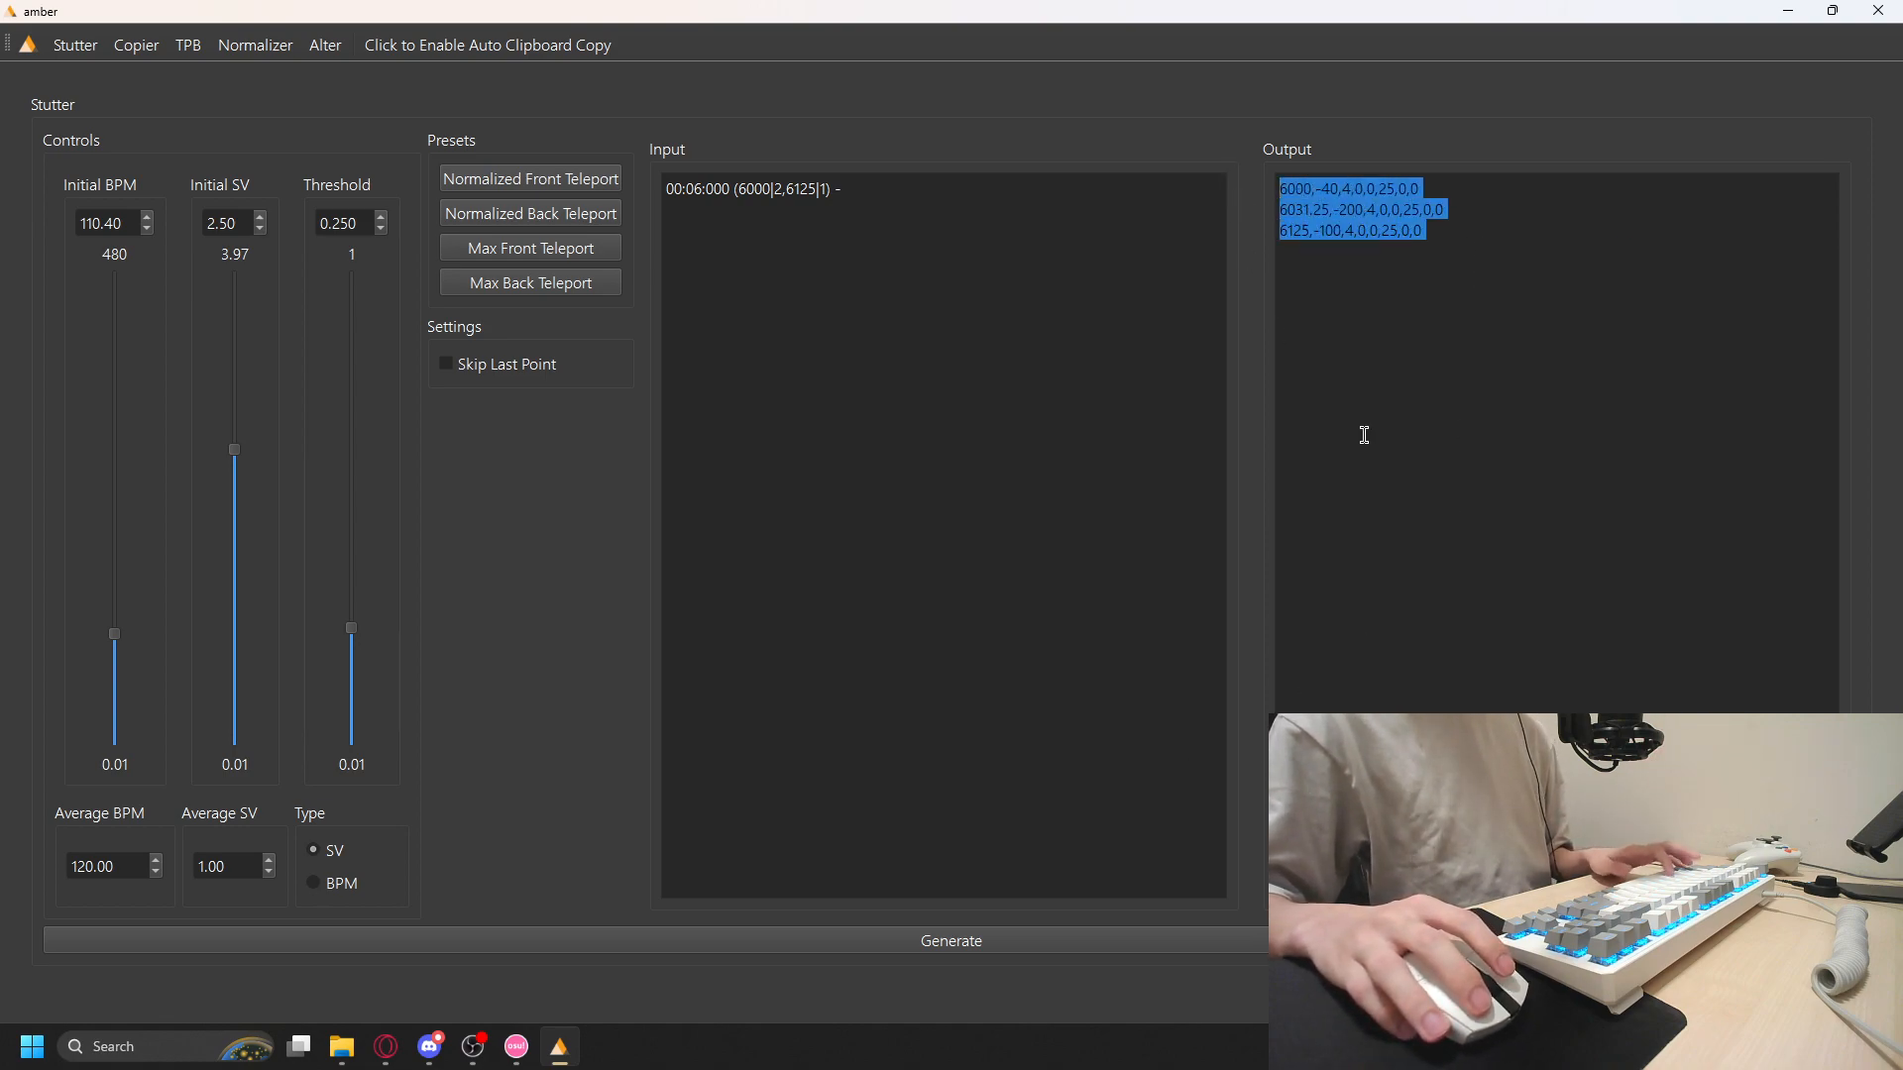
# Paste the three stutter timing points into the Copier's Input to Copy From, without a trailing empty line
pyautogui.click(131, 44)
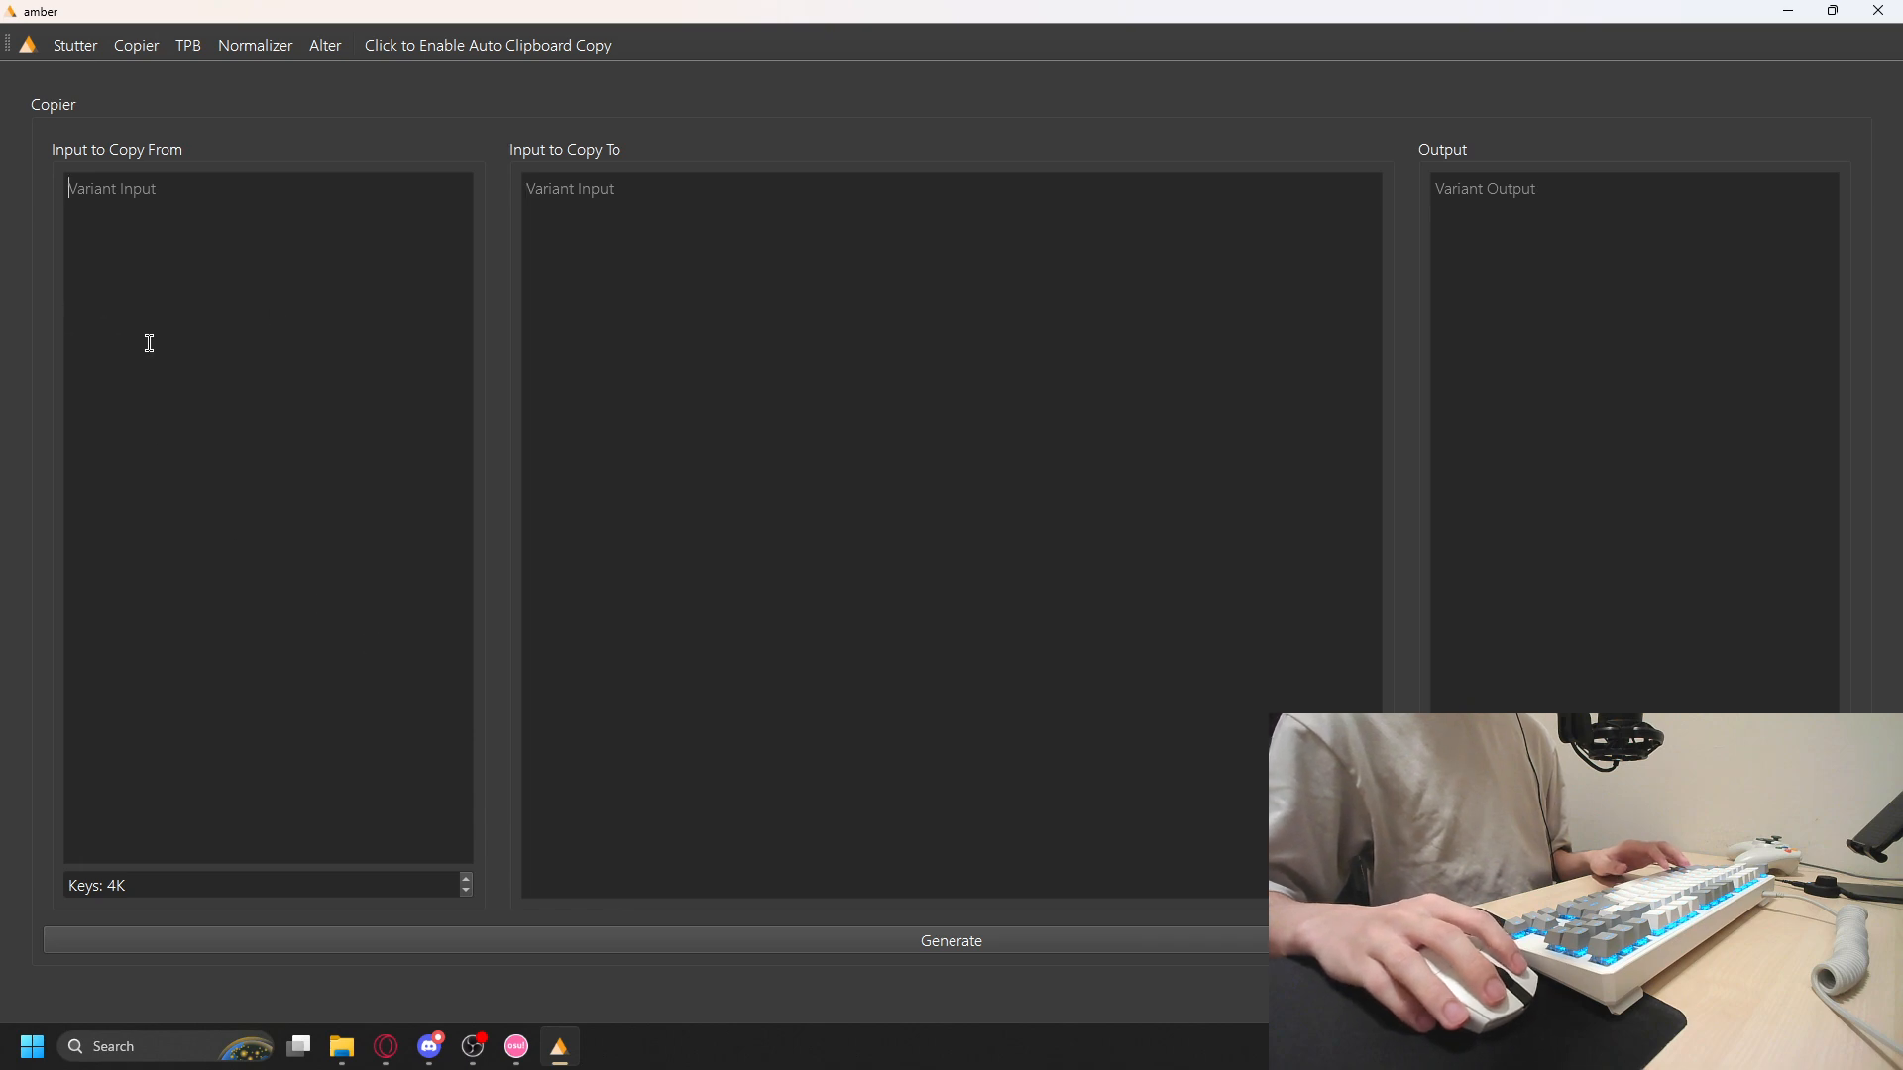
pyautogui.hotkey('ctrl', 'v')
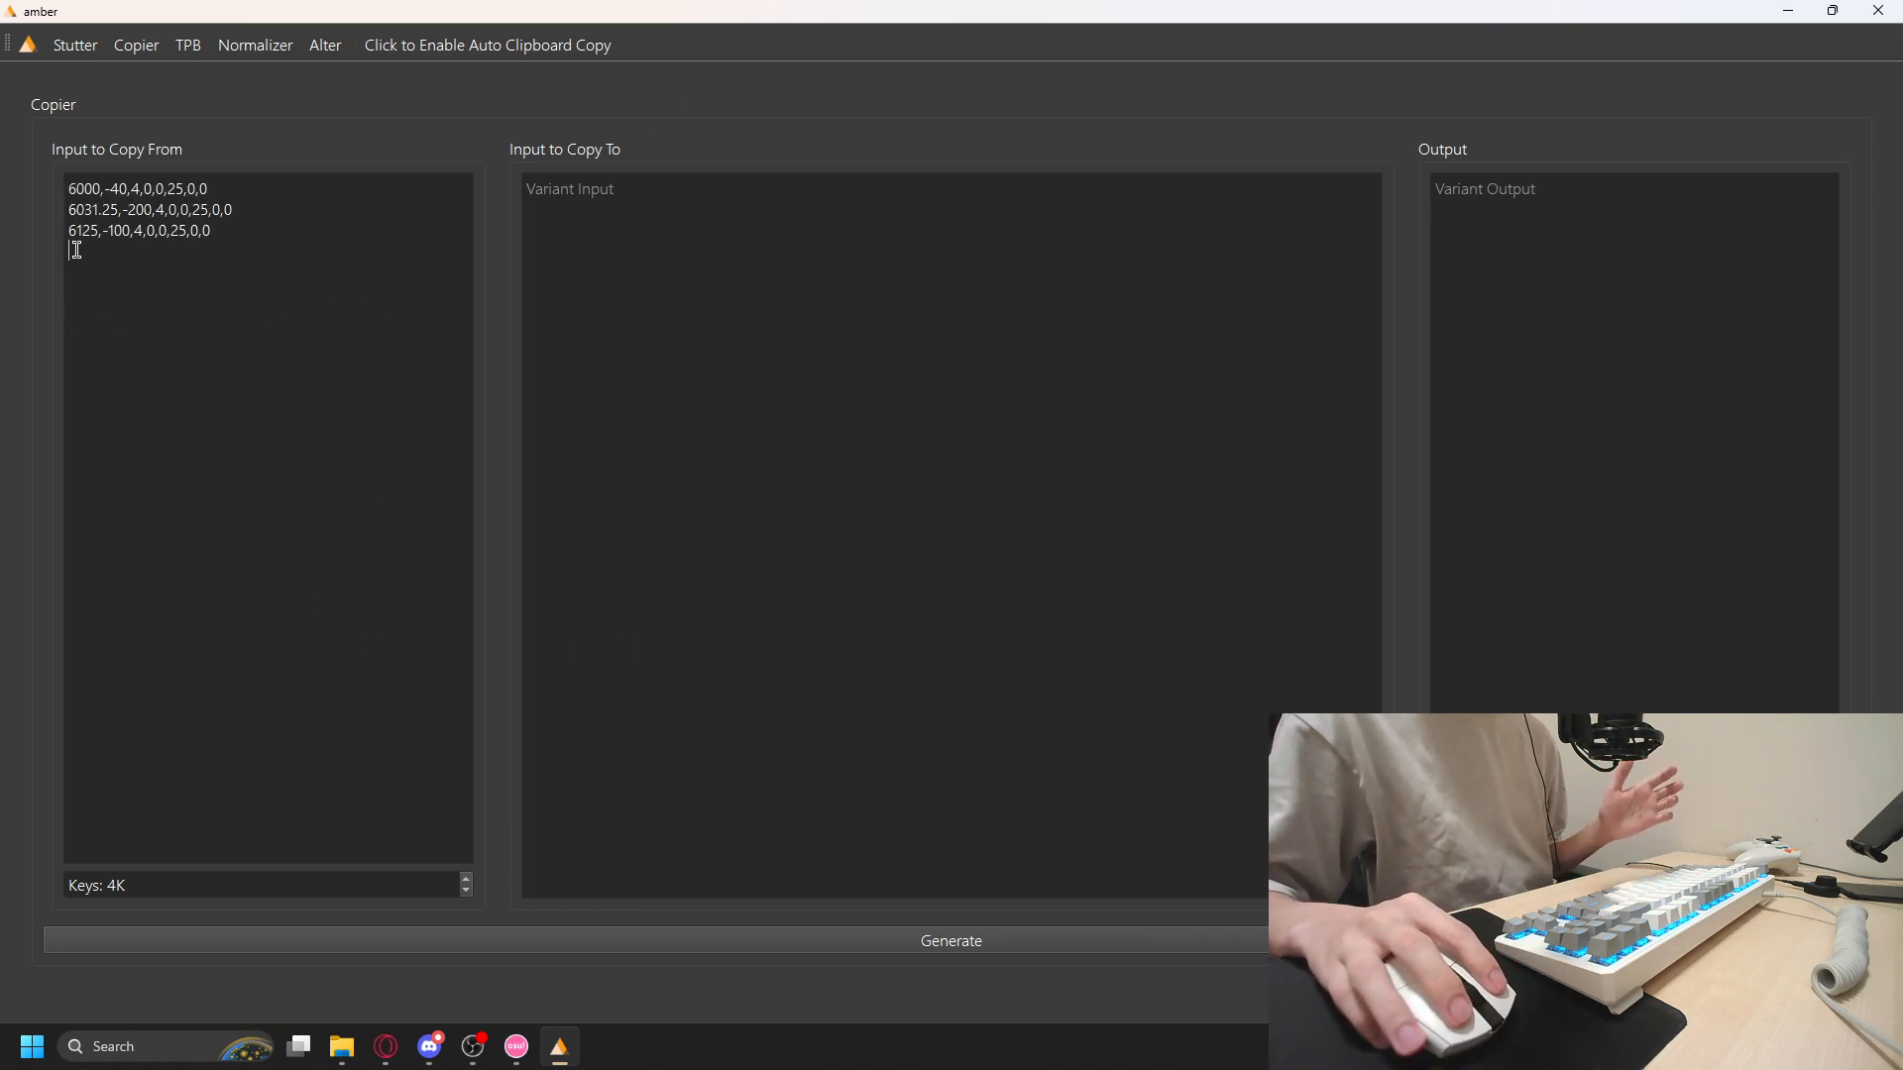
pyautogui.moveTo(73, 247); pyautogui.dragTo(40, 184)
pyautogui.click(531, 195)
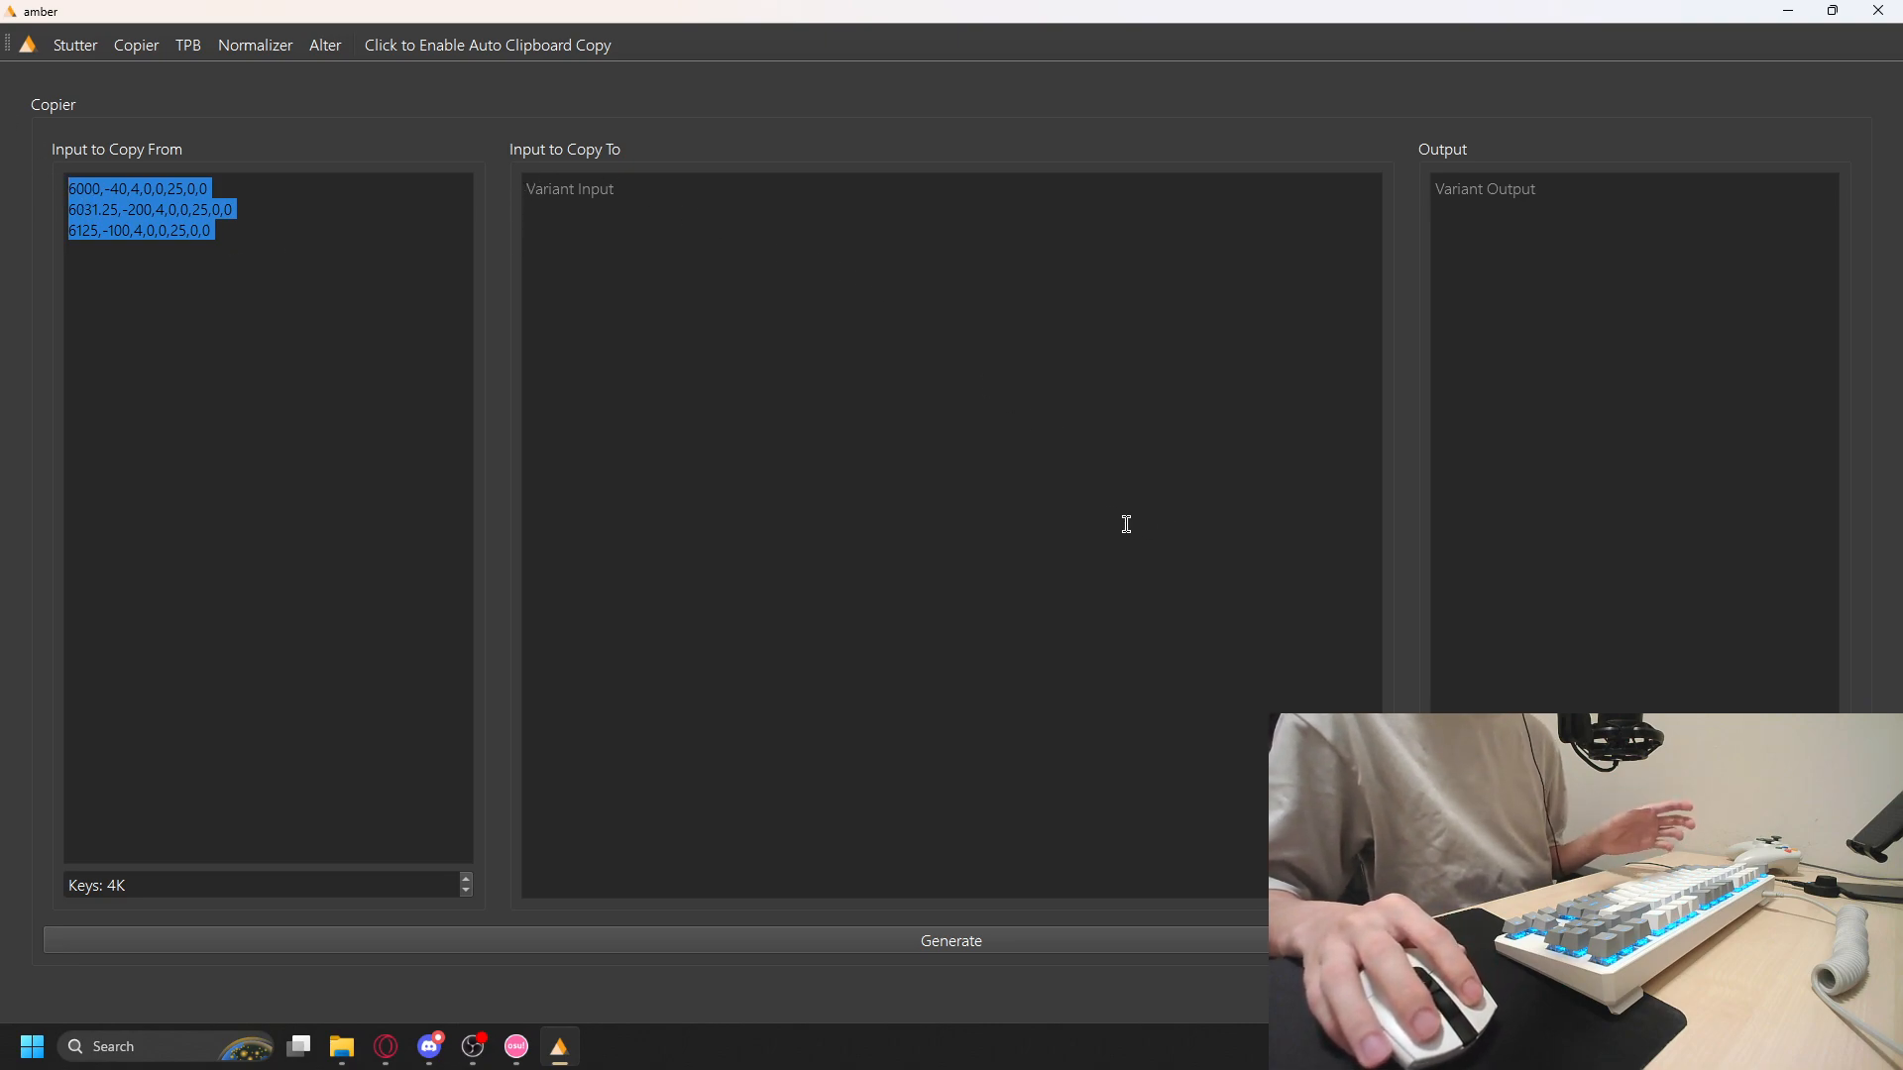
pyautogui.click(244, 228)
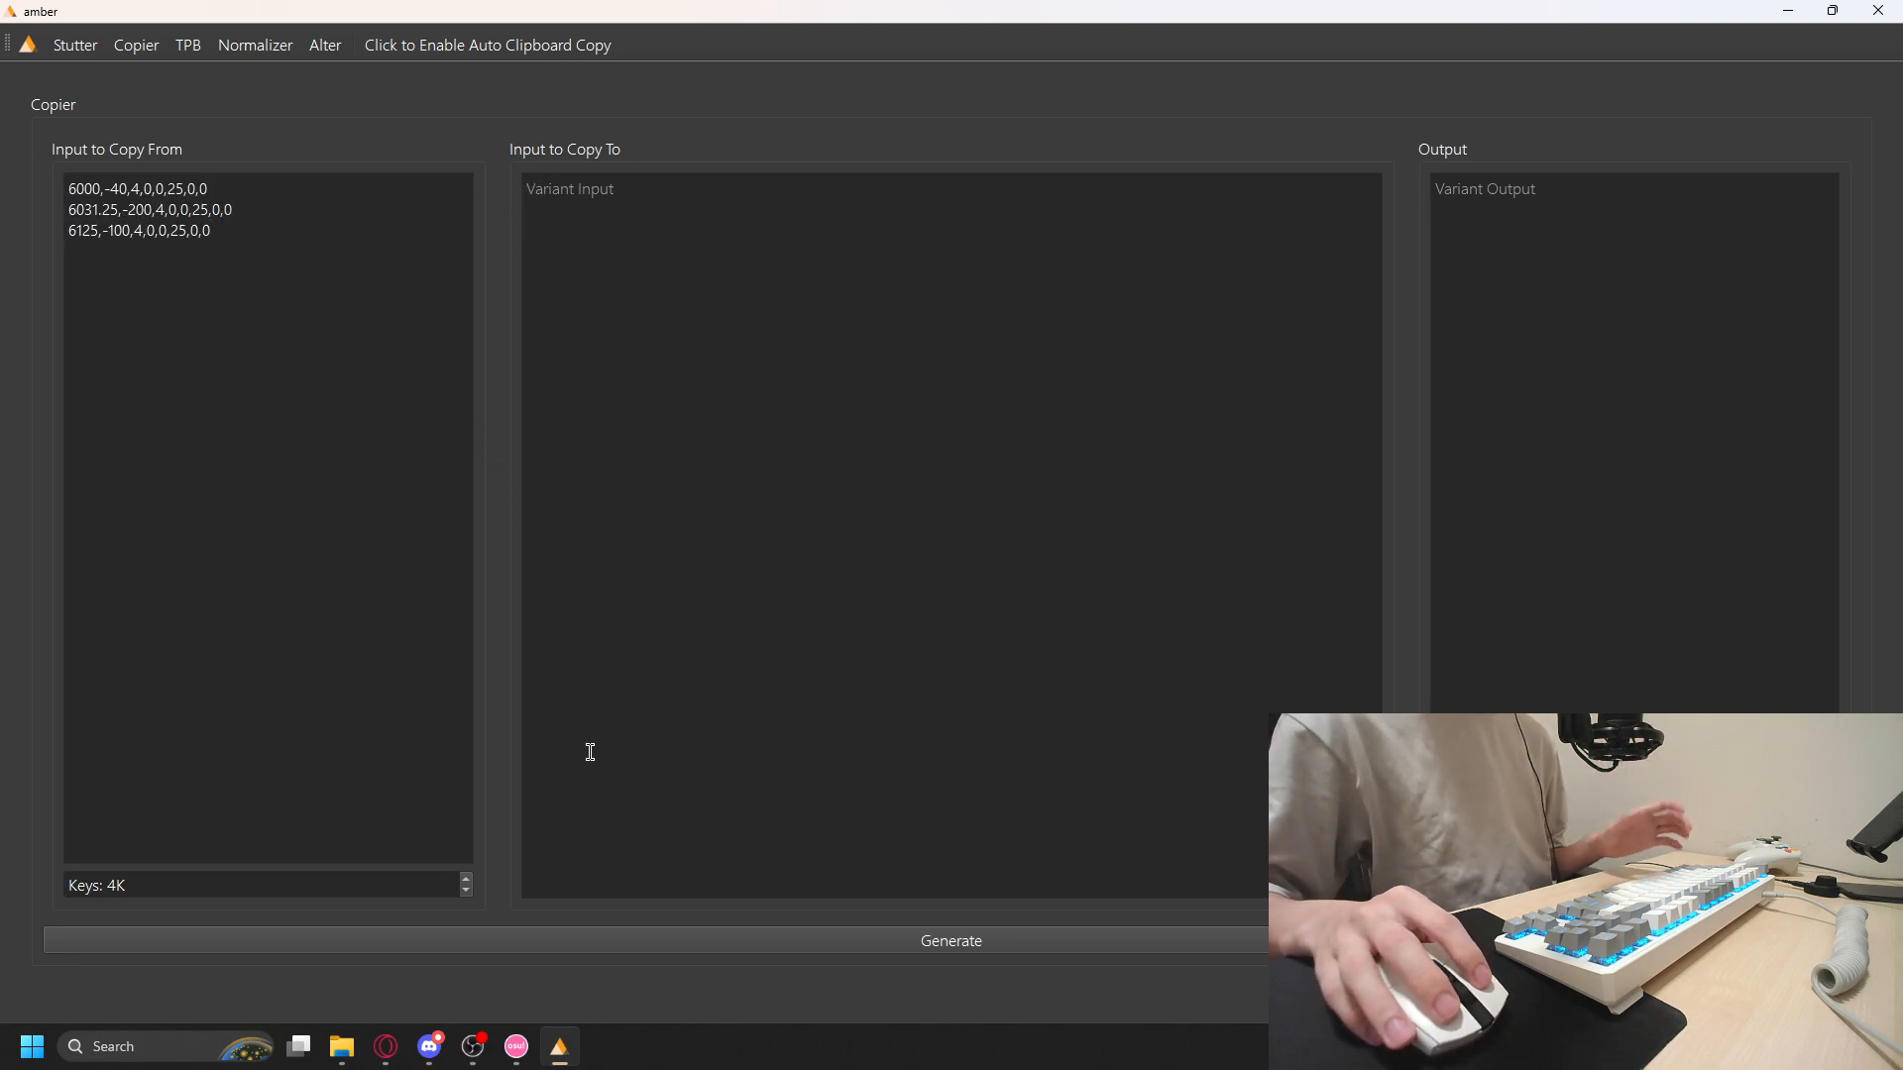
# In the osu! editor, select one note from each three-note chord from 00:06:000 to 00:08:500 and copy the selection
pyautogui.click(516, 1046)
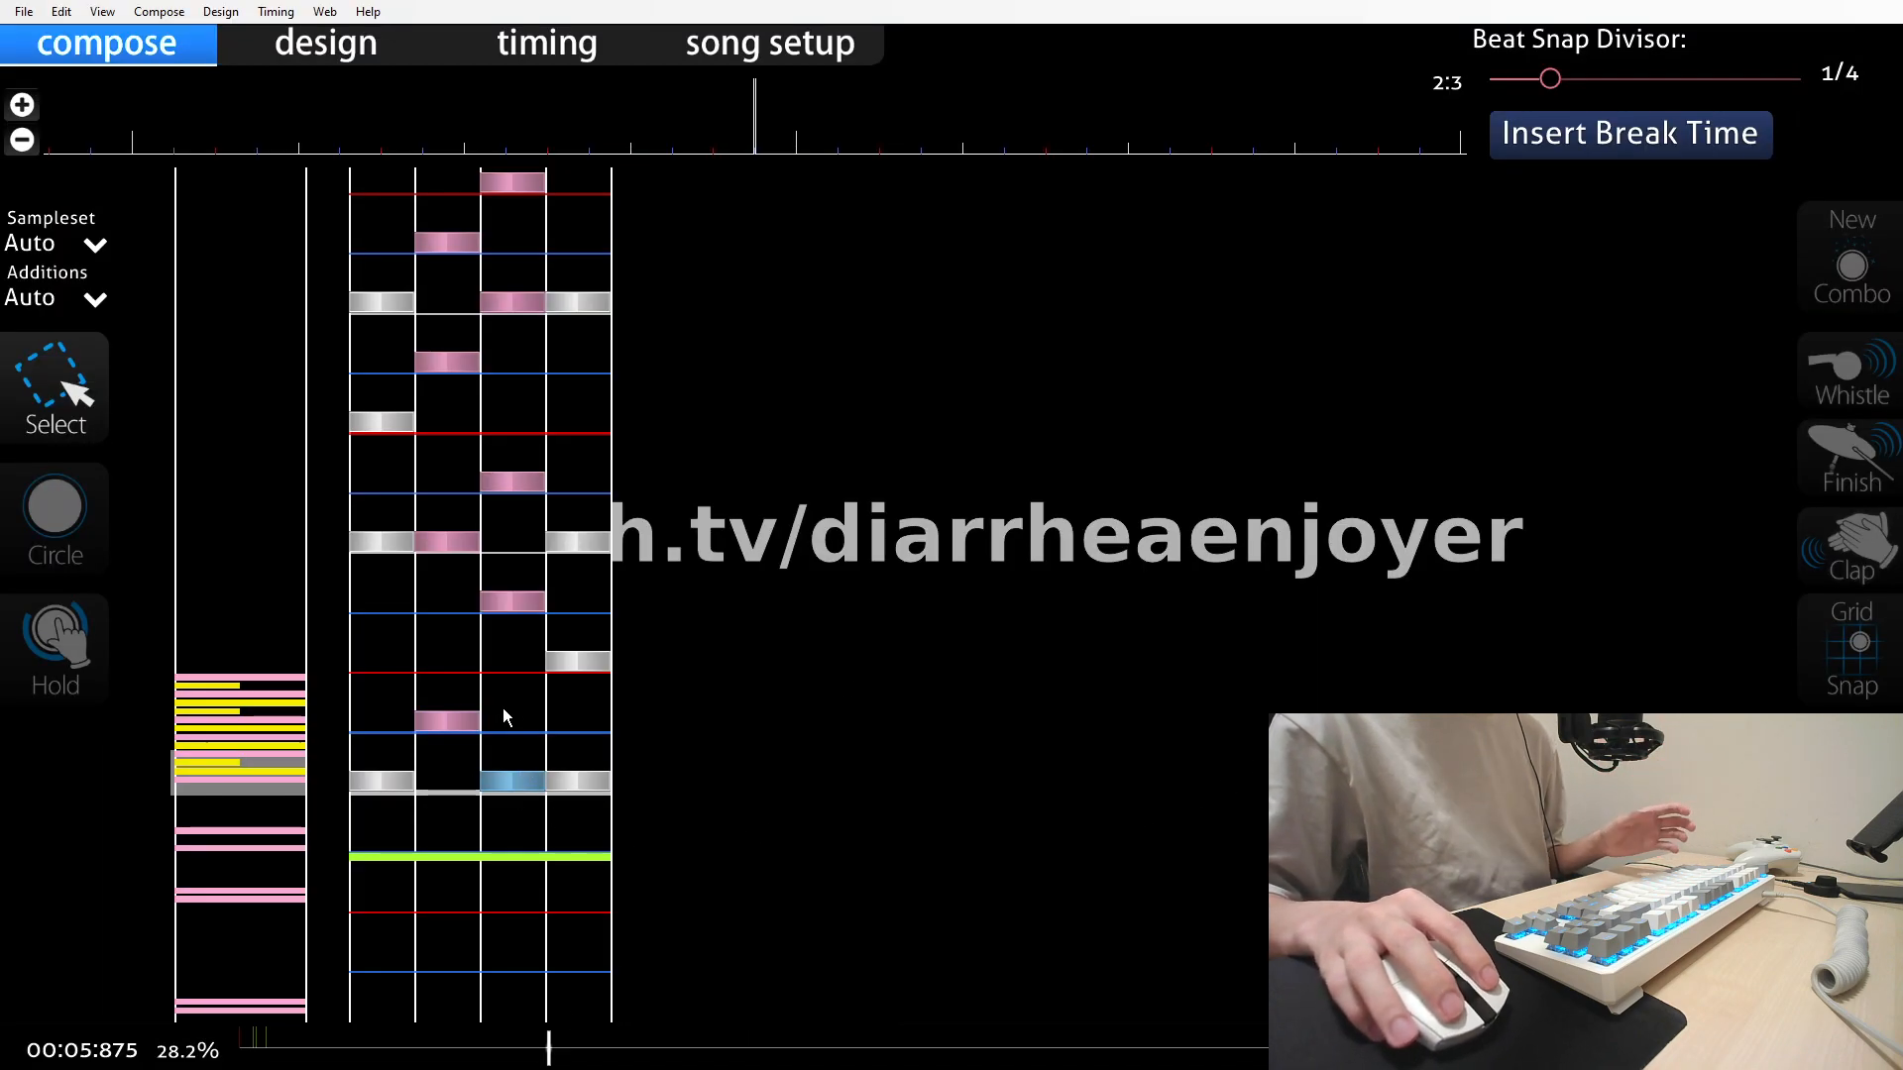
pyautogui.scroll(-1, 694, 892)
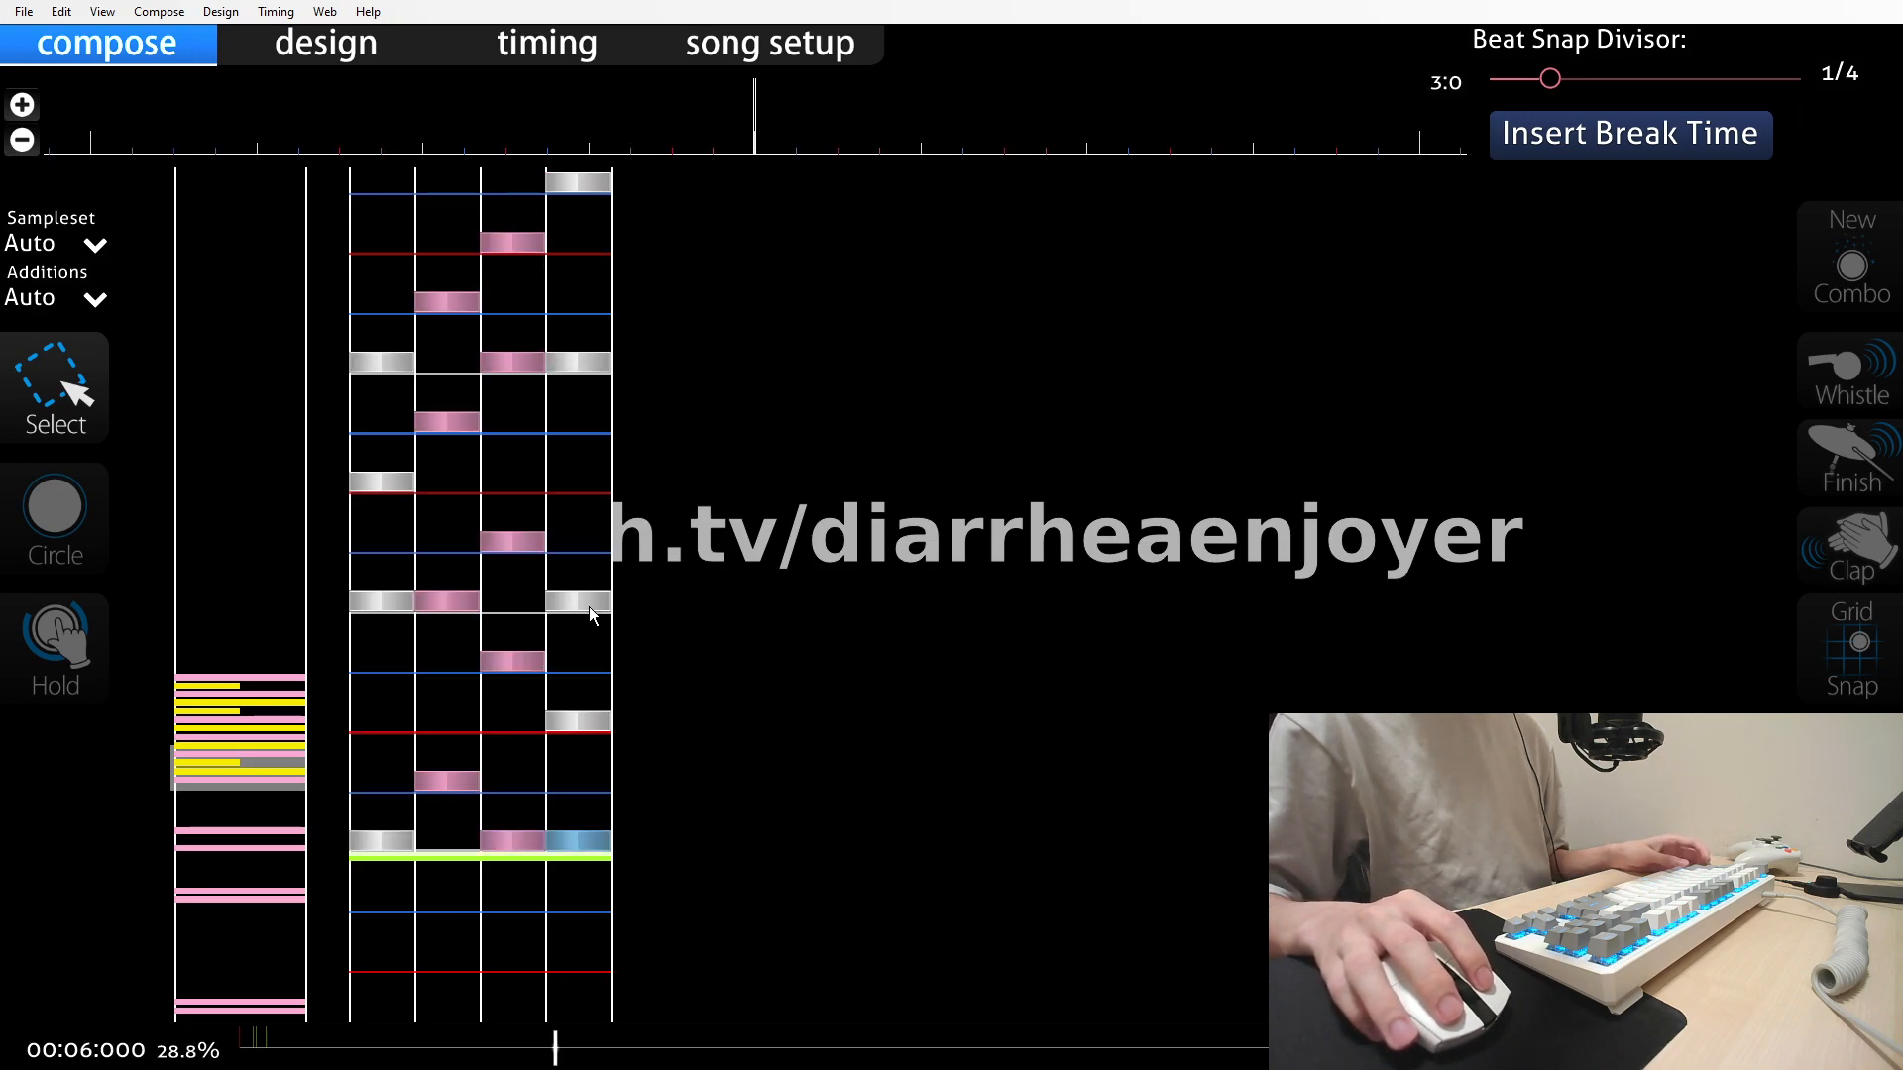
pyautogui.scroll(-2, 594, 624)
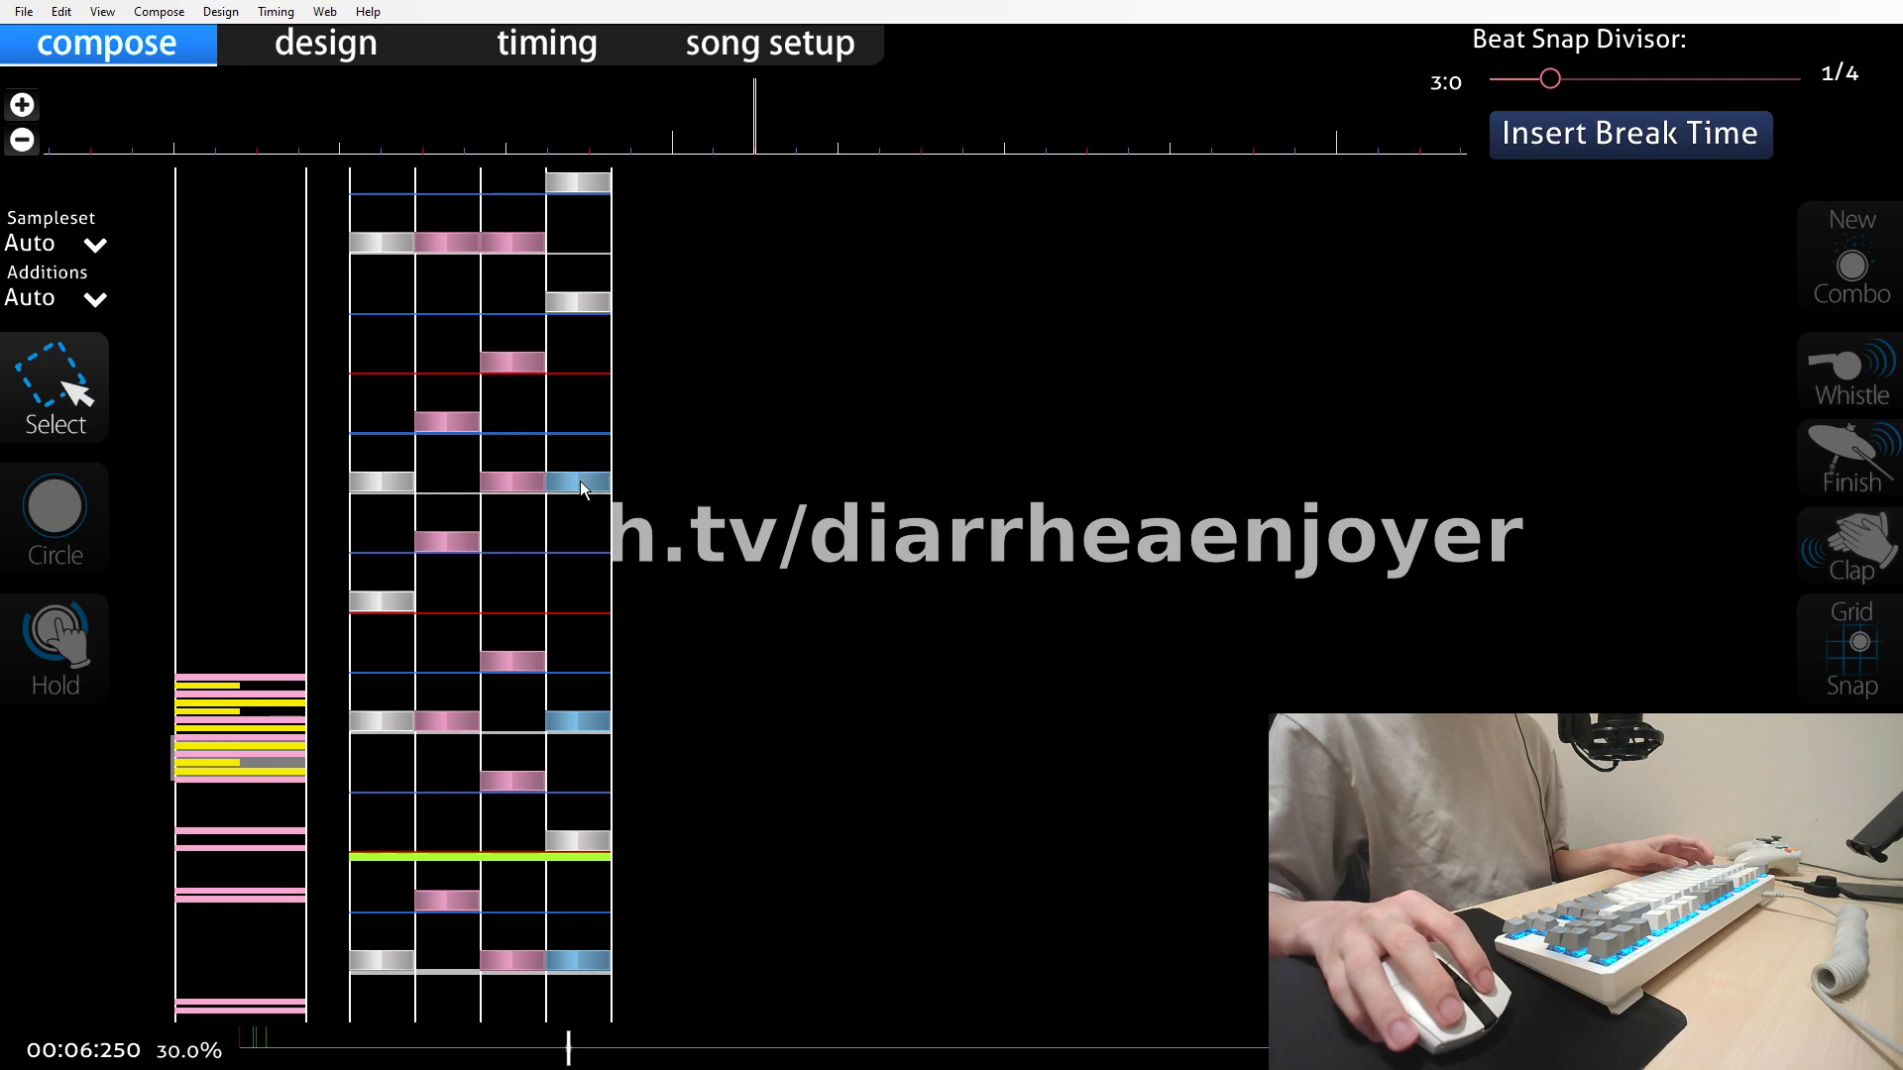
pyautogui.scroll(-6, 573, 555)
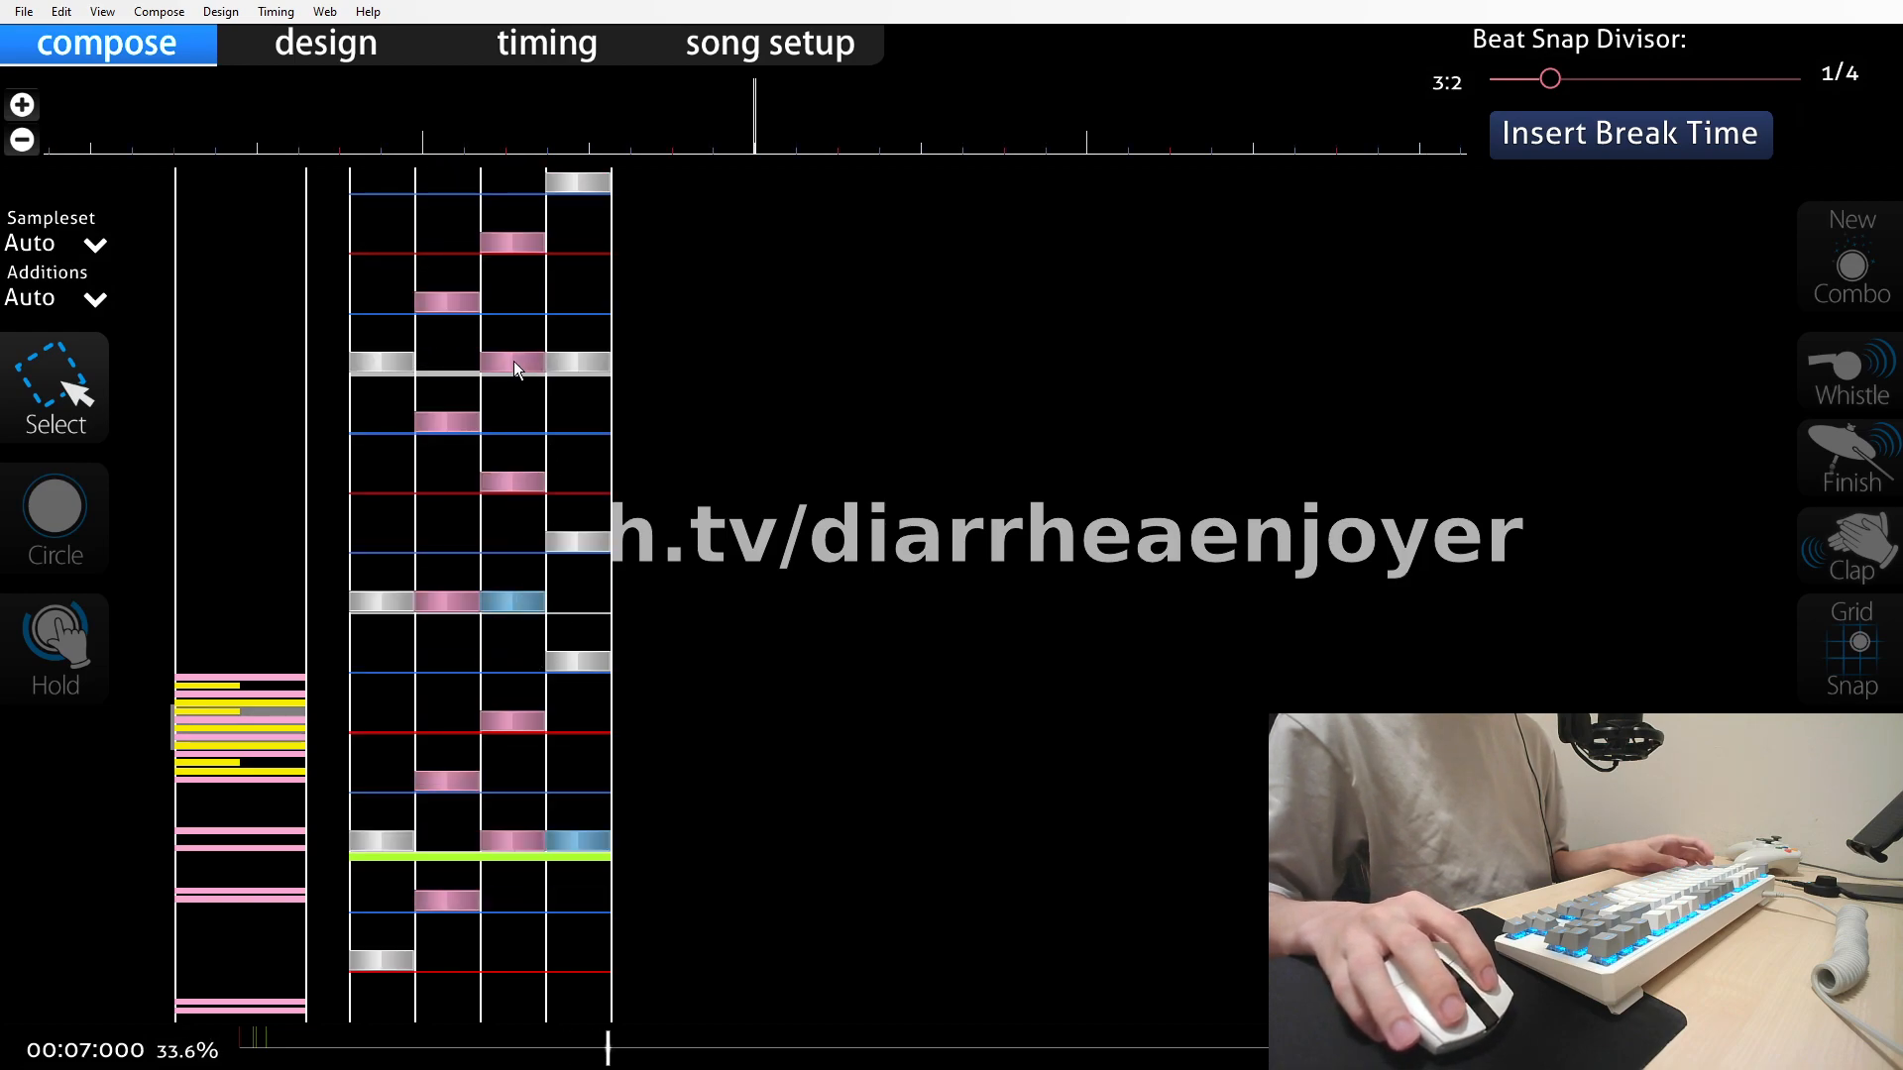
pyautogui.scroll(-5, 531, 446)
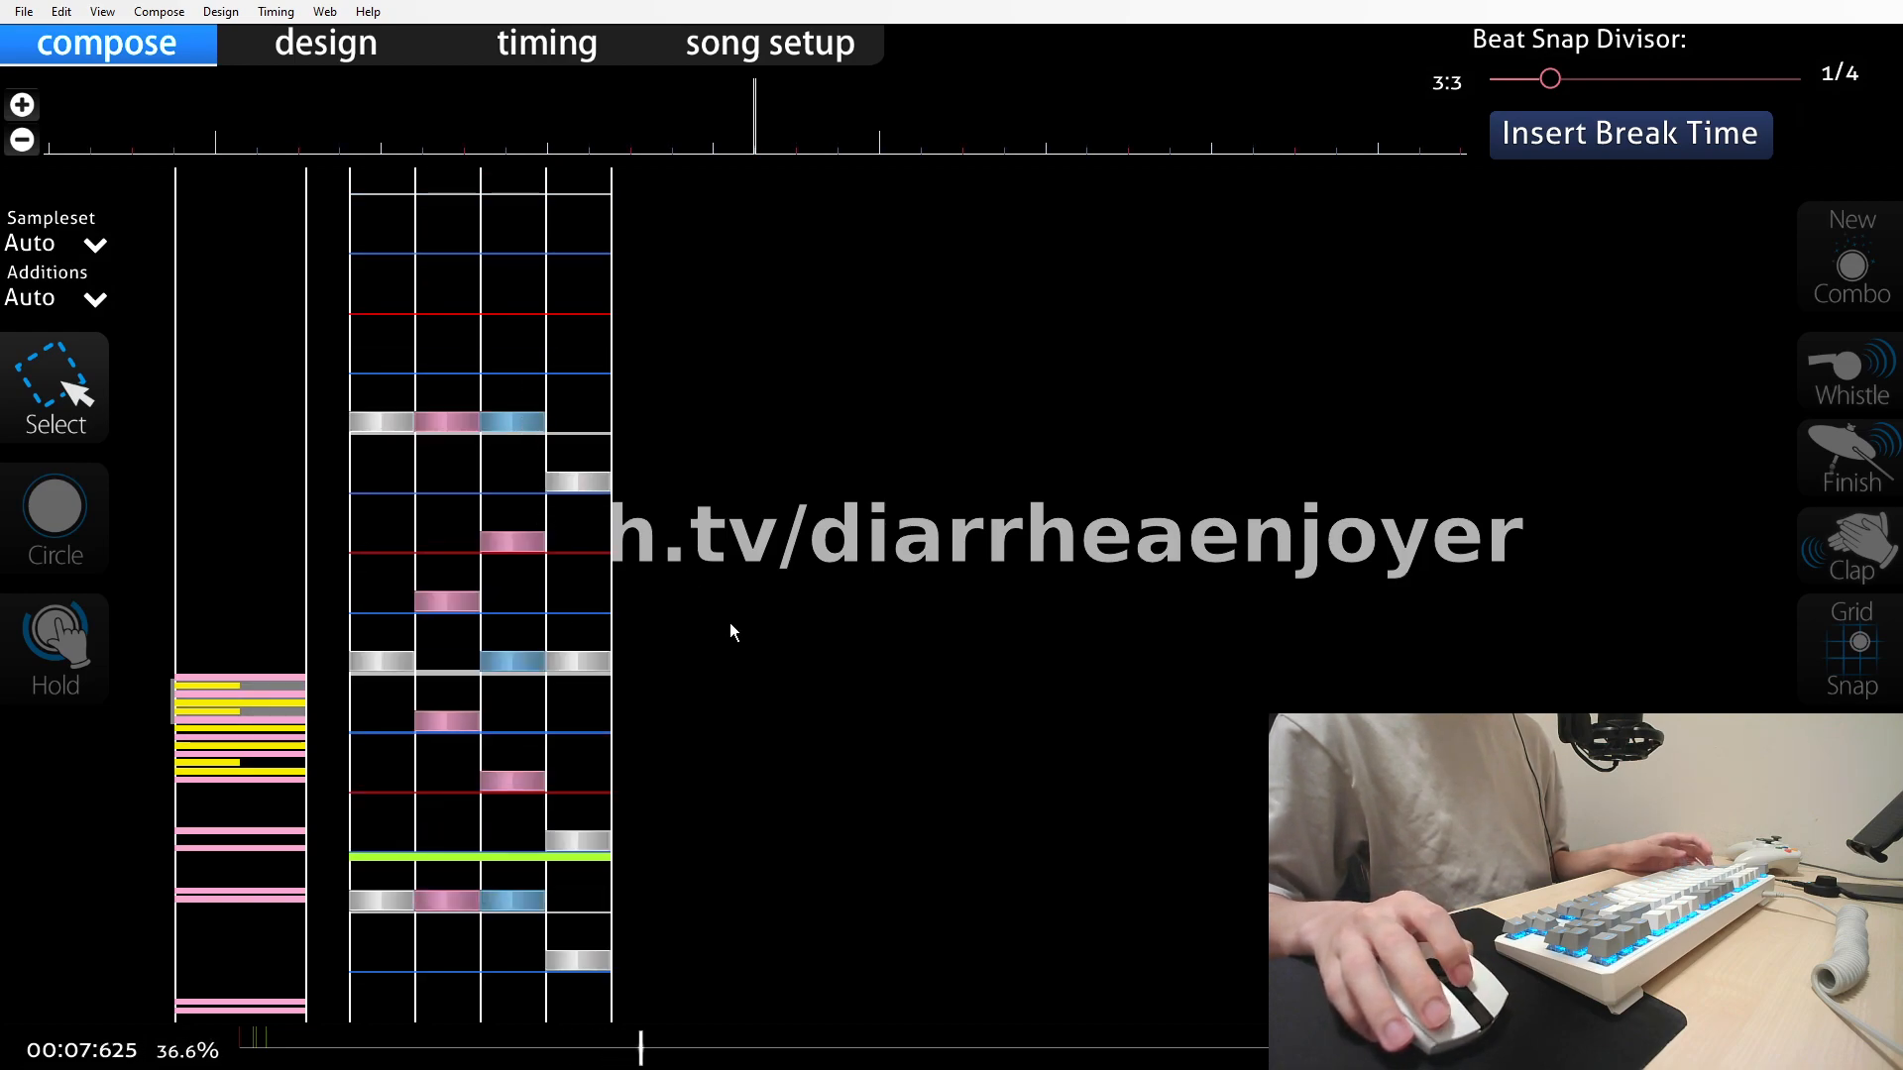
pyautogui.scroll(9, 631, 644)
pyautogui.scroll(3, 630, 654)
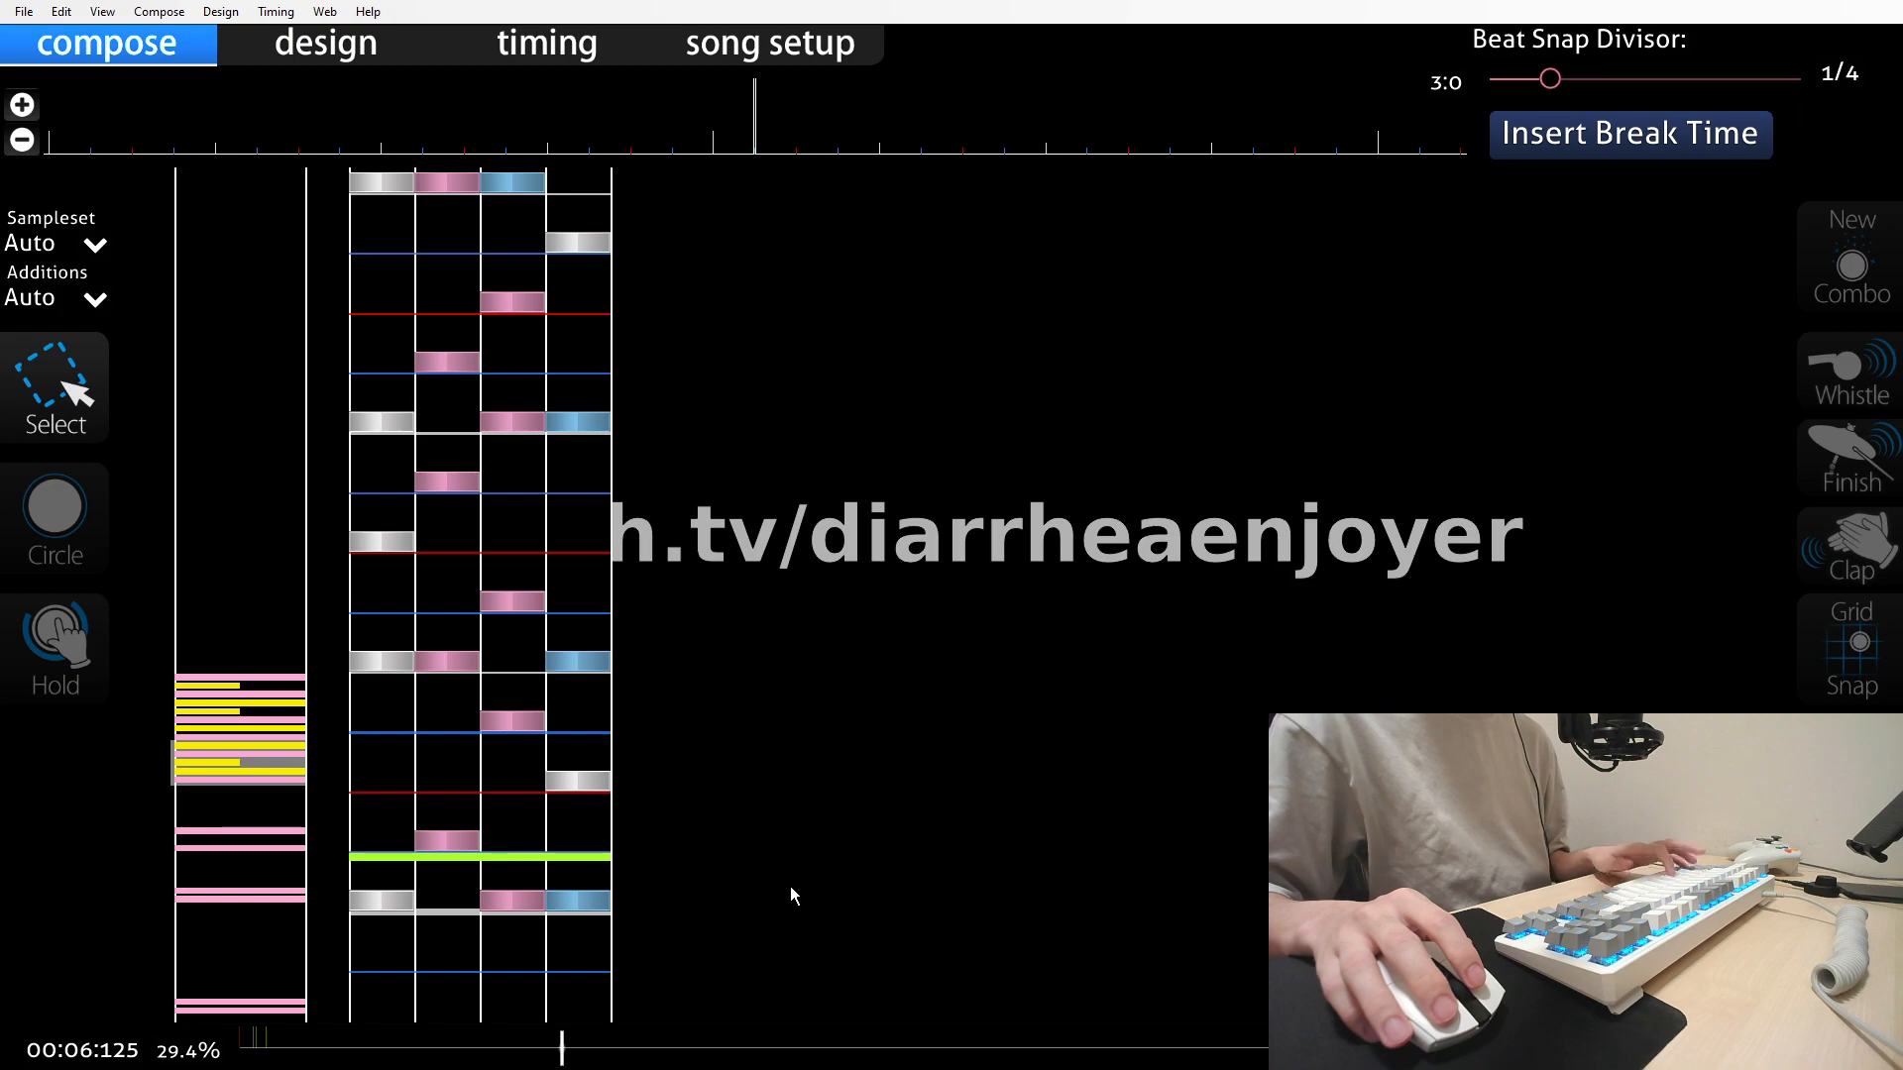
# Paste the chord notes into the Copier's Input to Copy To in amber, generate the timing points and copy the whole output
pyautogui.press('super')
pyautogui.click(559, 1046)
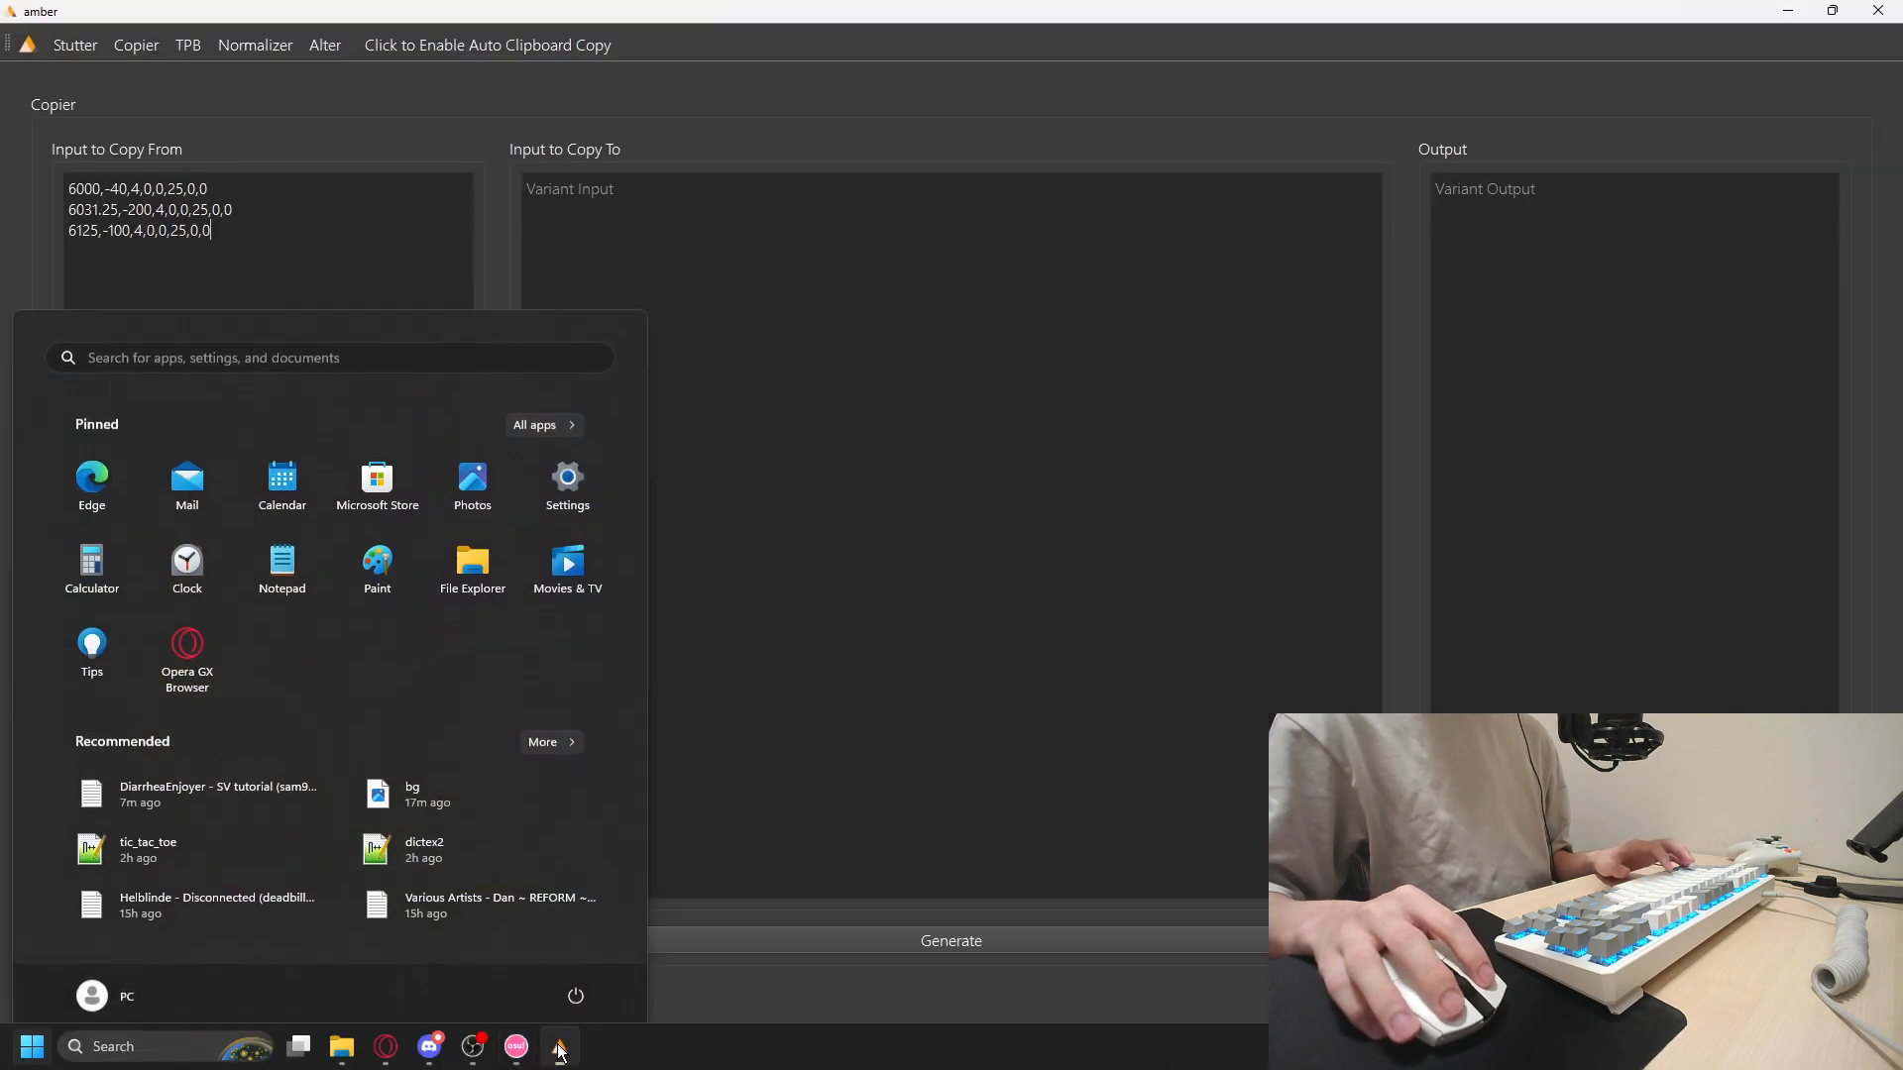
pyautogui.click(706, 287)
pyautogui.hotkey('ctrl', 'v')
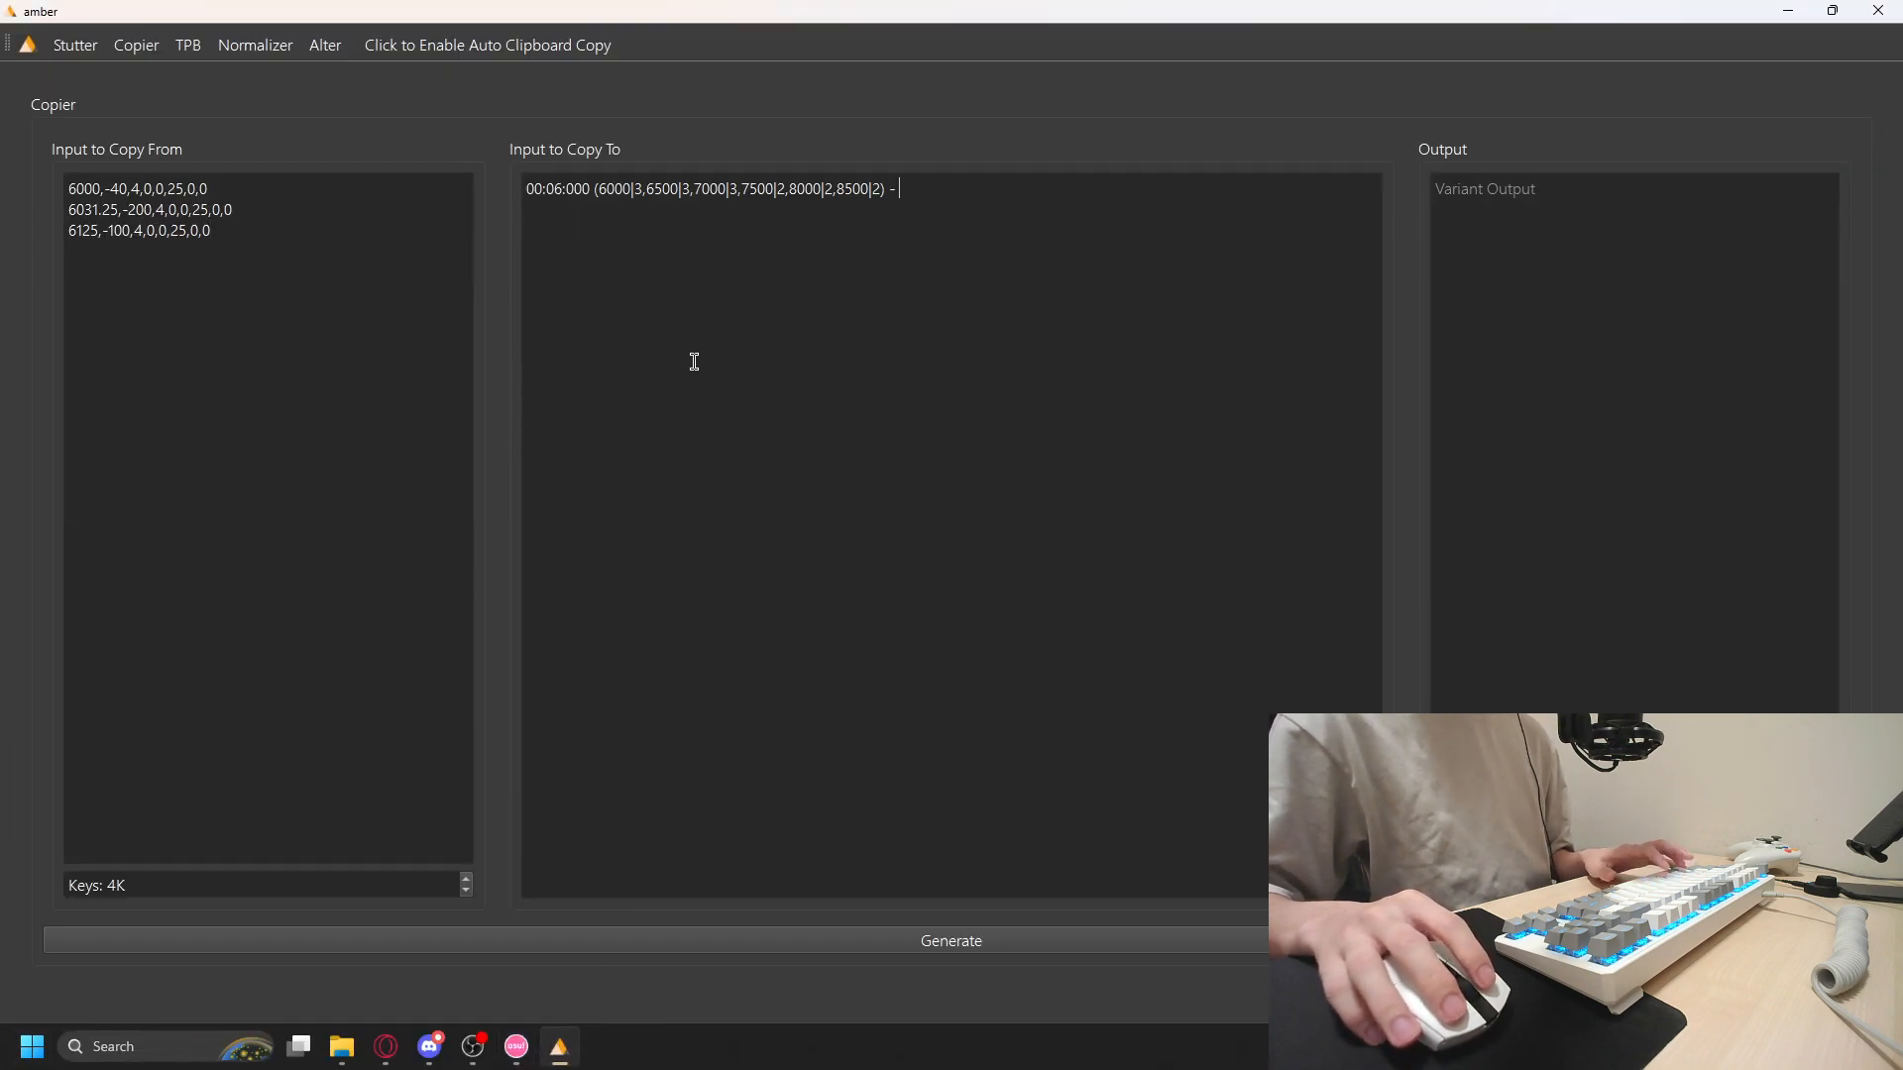
pyautogui.click(979, 942)
pyautogui.moveTo(1724, 692); pyautogui.dragTo(1197, 178)
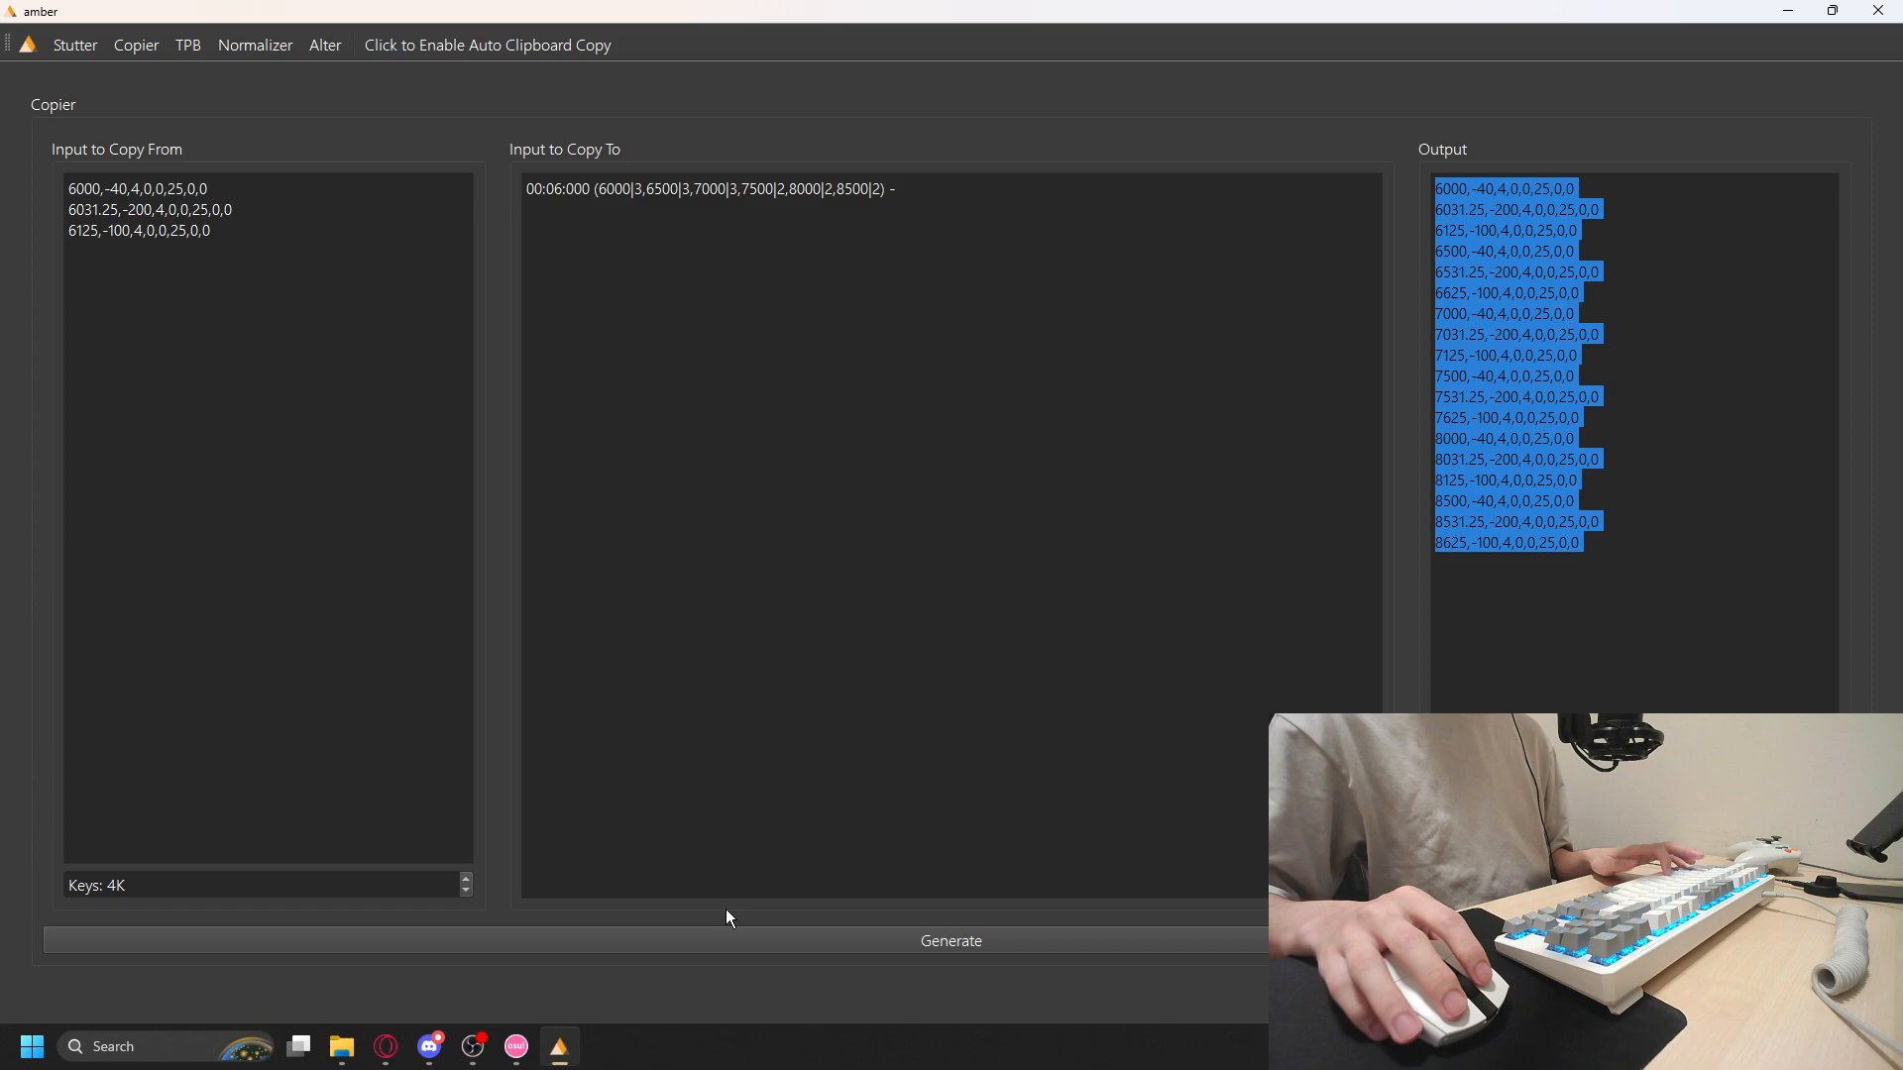
# Switch to the osu! editor, save the beatmap and open its .osu file in Notepad
pyautogui.click(516, 1047)
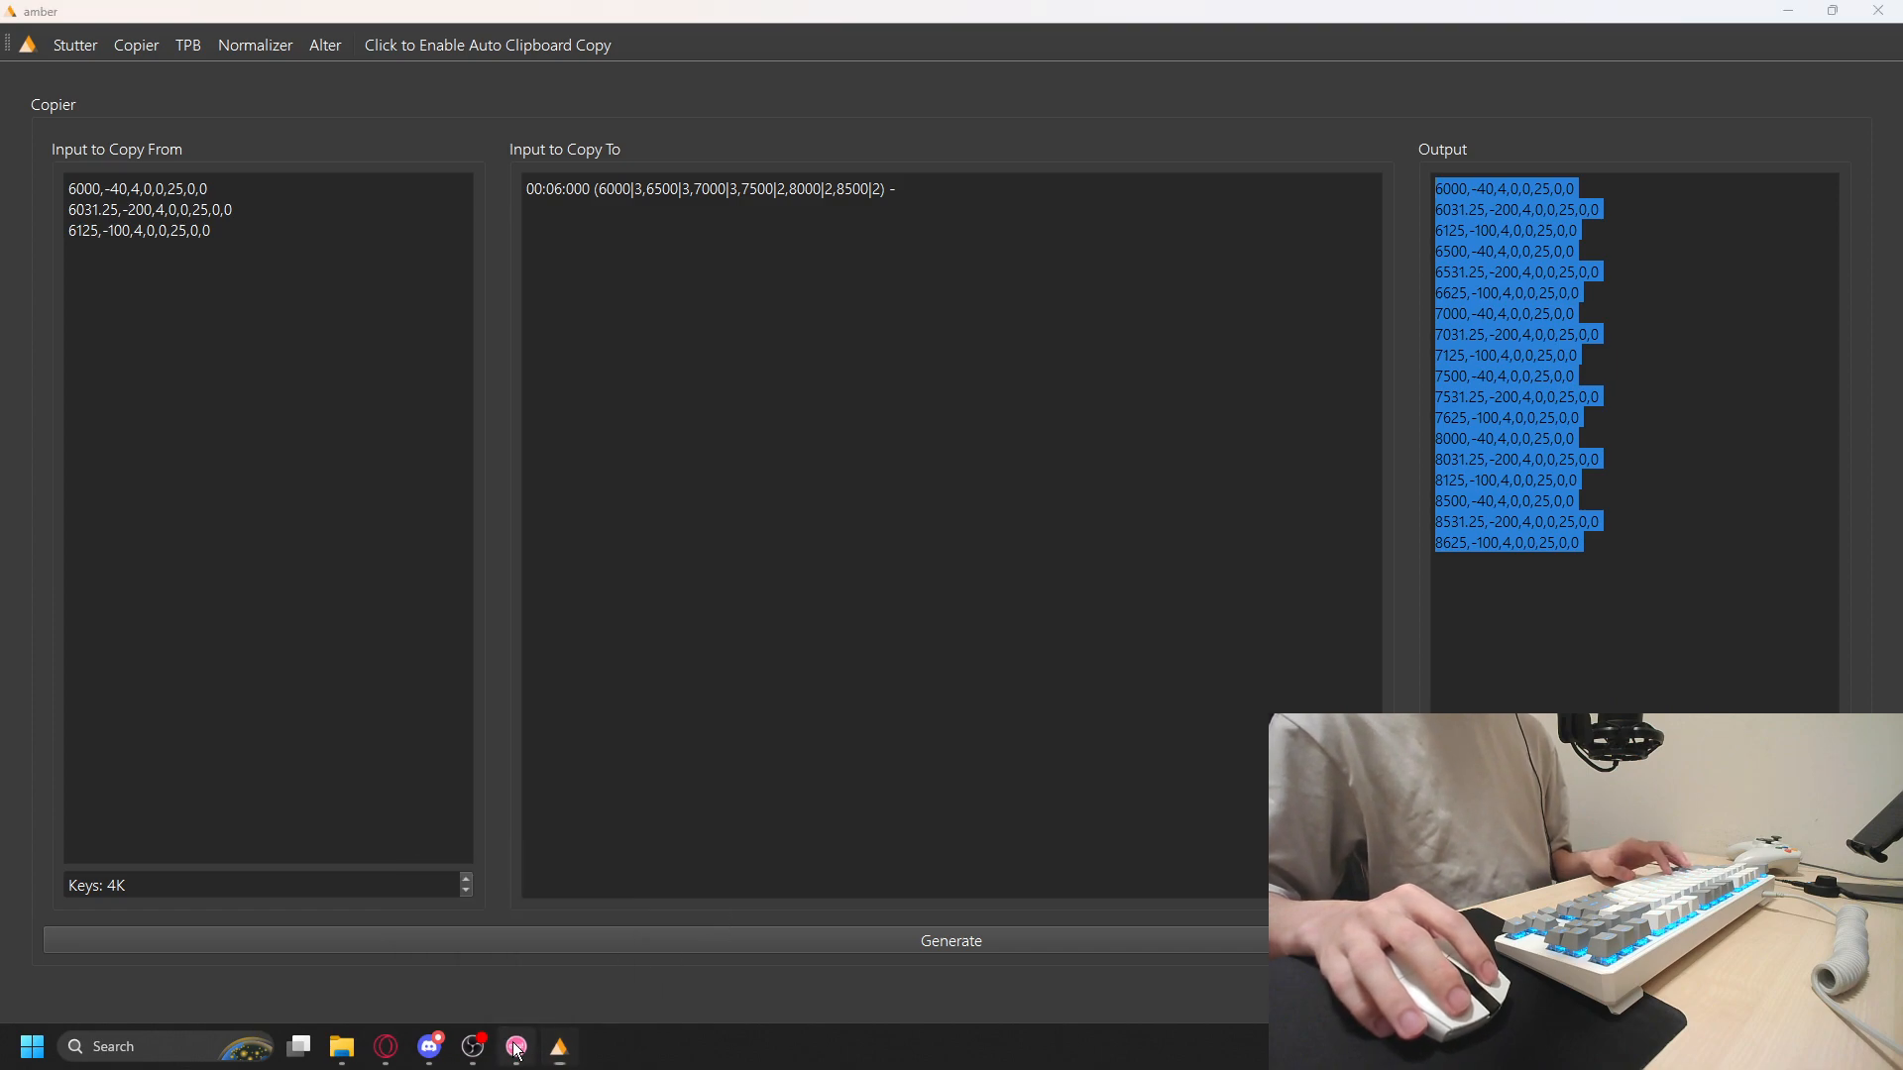
pyautogui.hotkey('ctrl', 's')
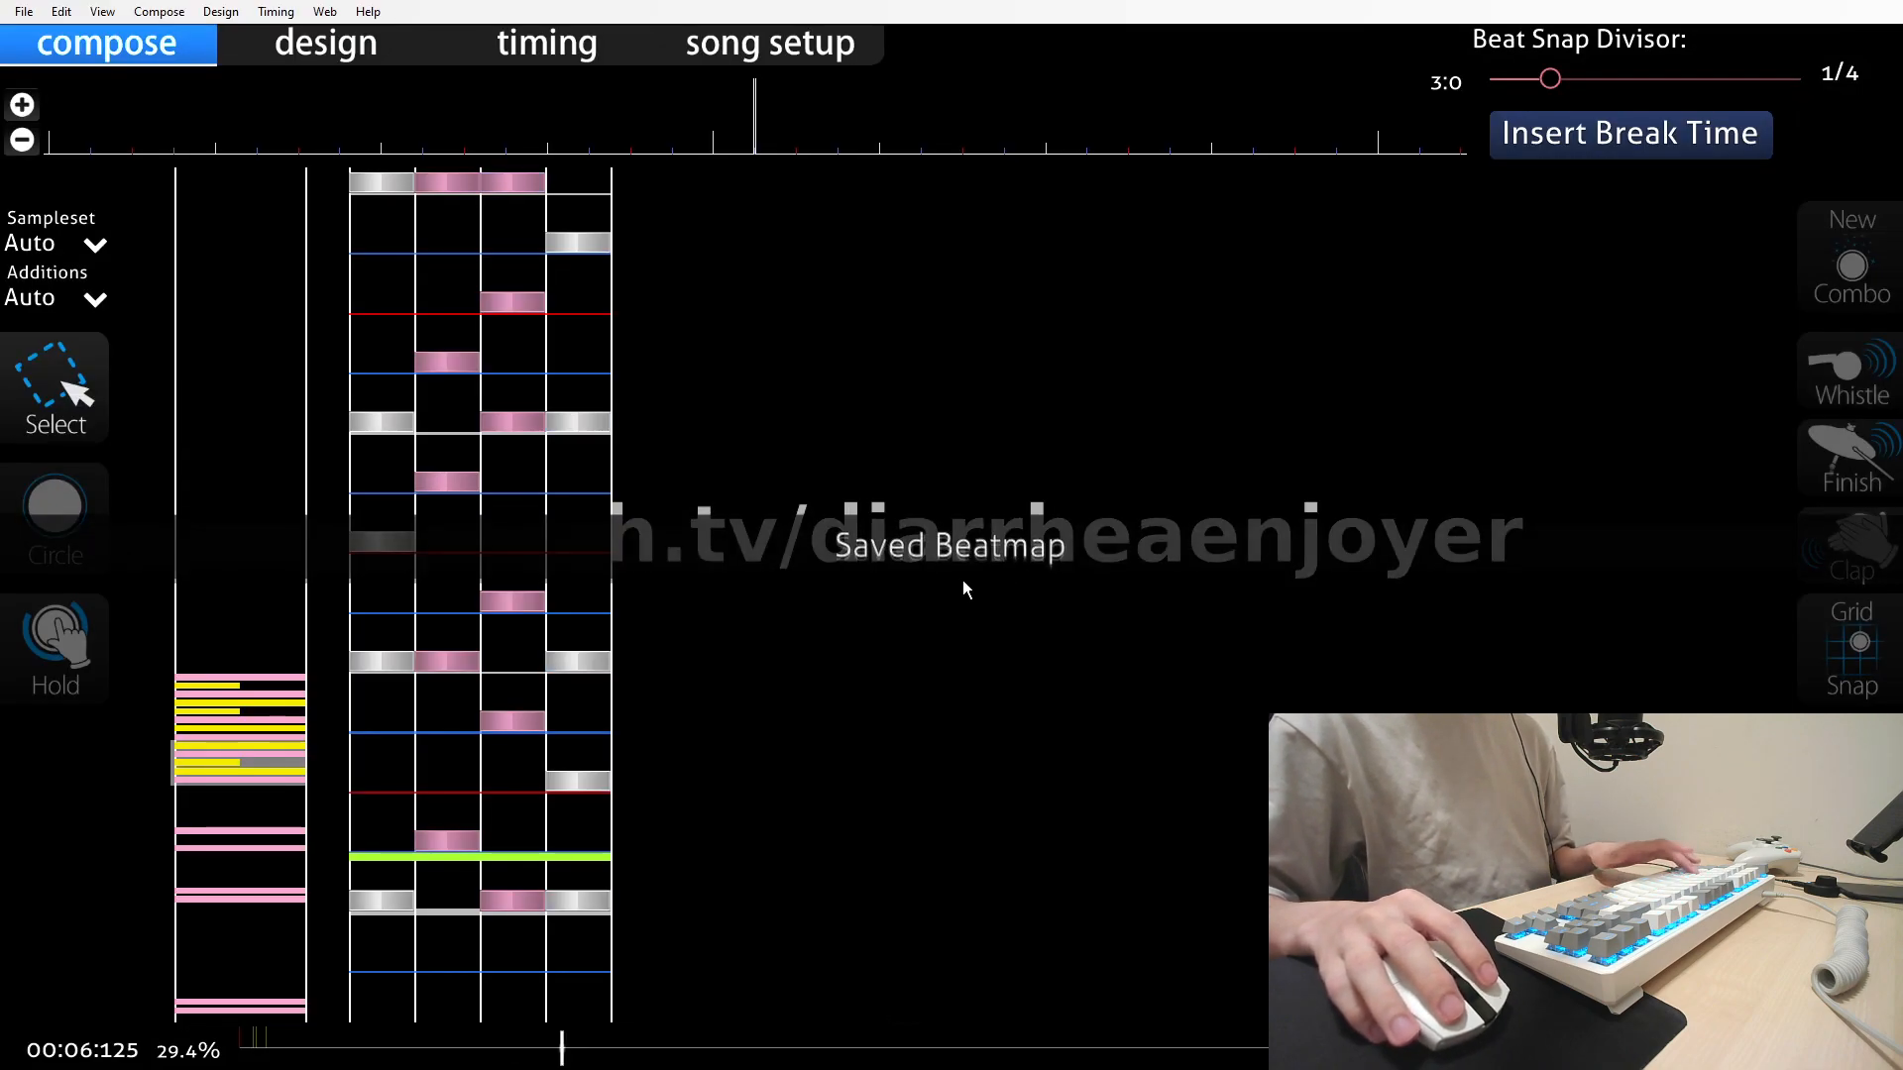
pyautogui.click(14, 12)
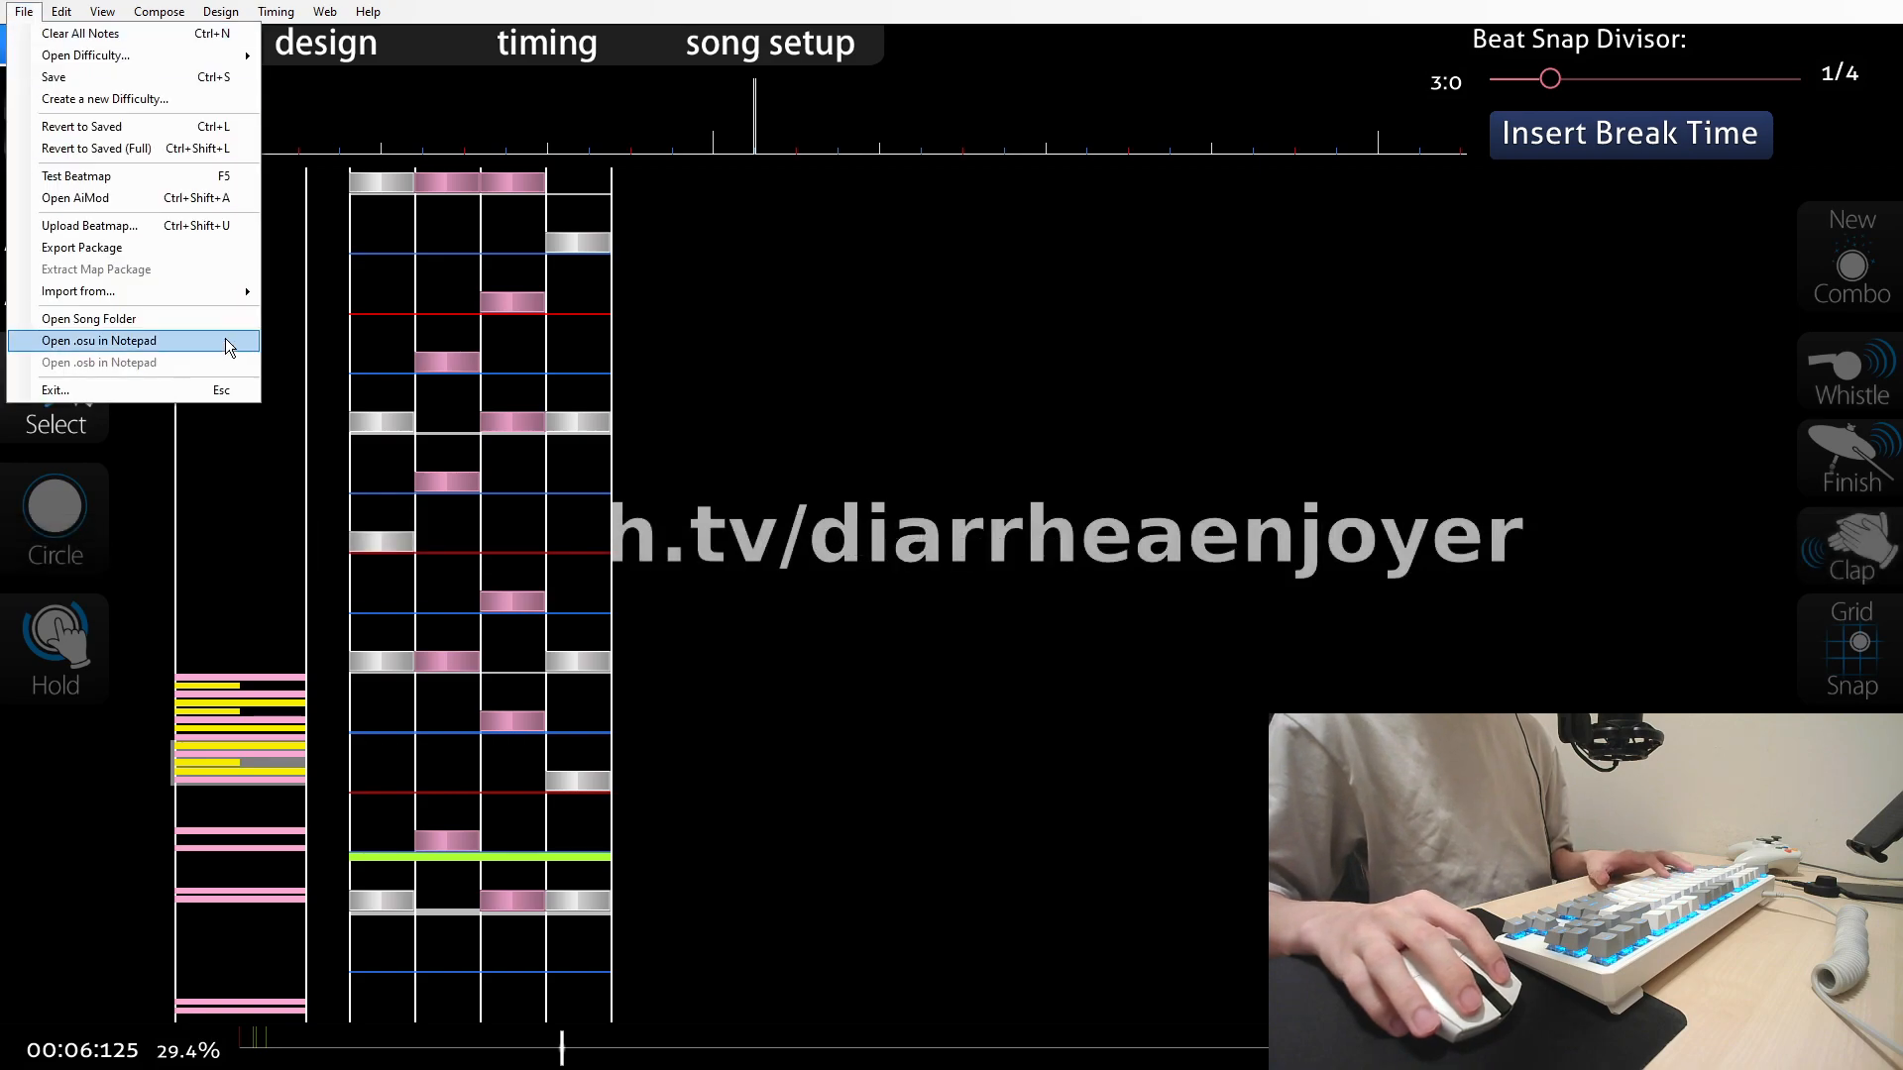
pyautogui.click(224, 337)
# Paste the copied timing points below the 500,-100 line in the [TimingPoints] section, then save and close the .osu file
pyautogui.scroll(-11, 377, 605)
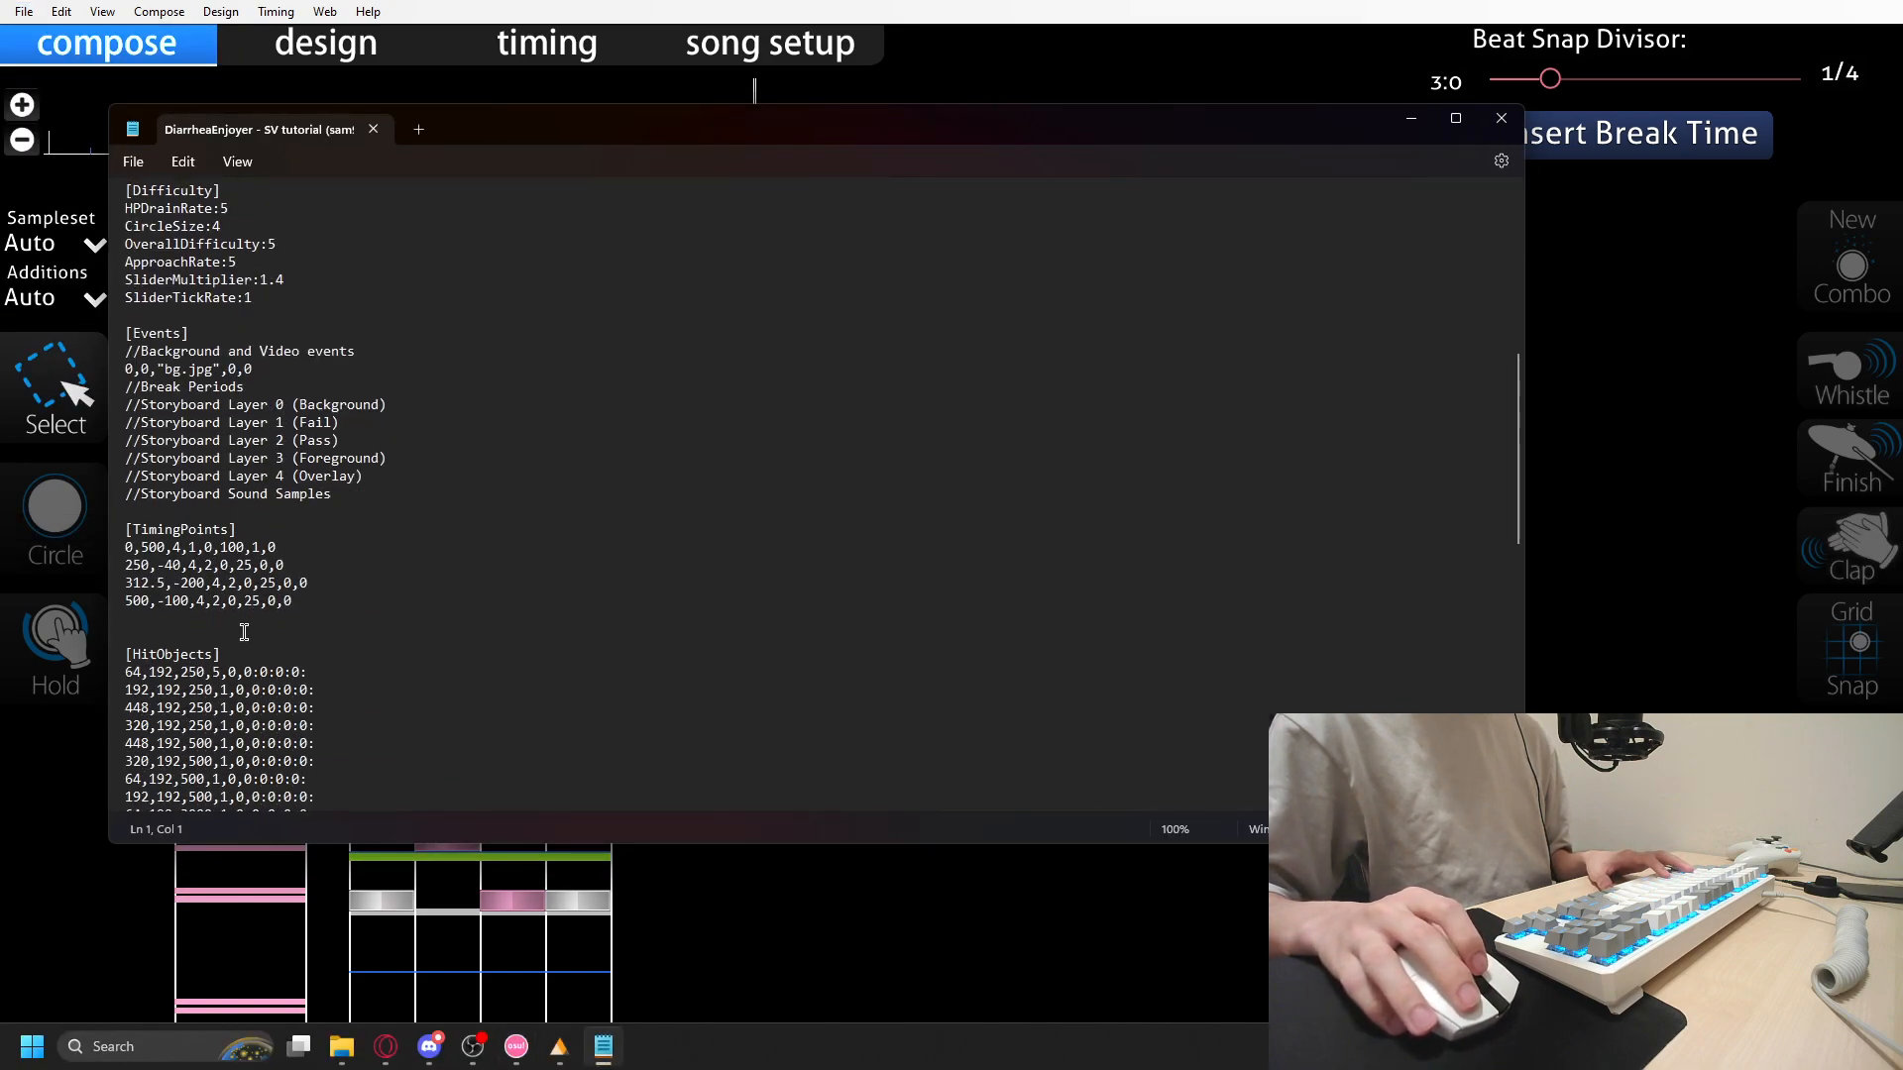
pyautogui.click(245, 613)
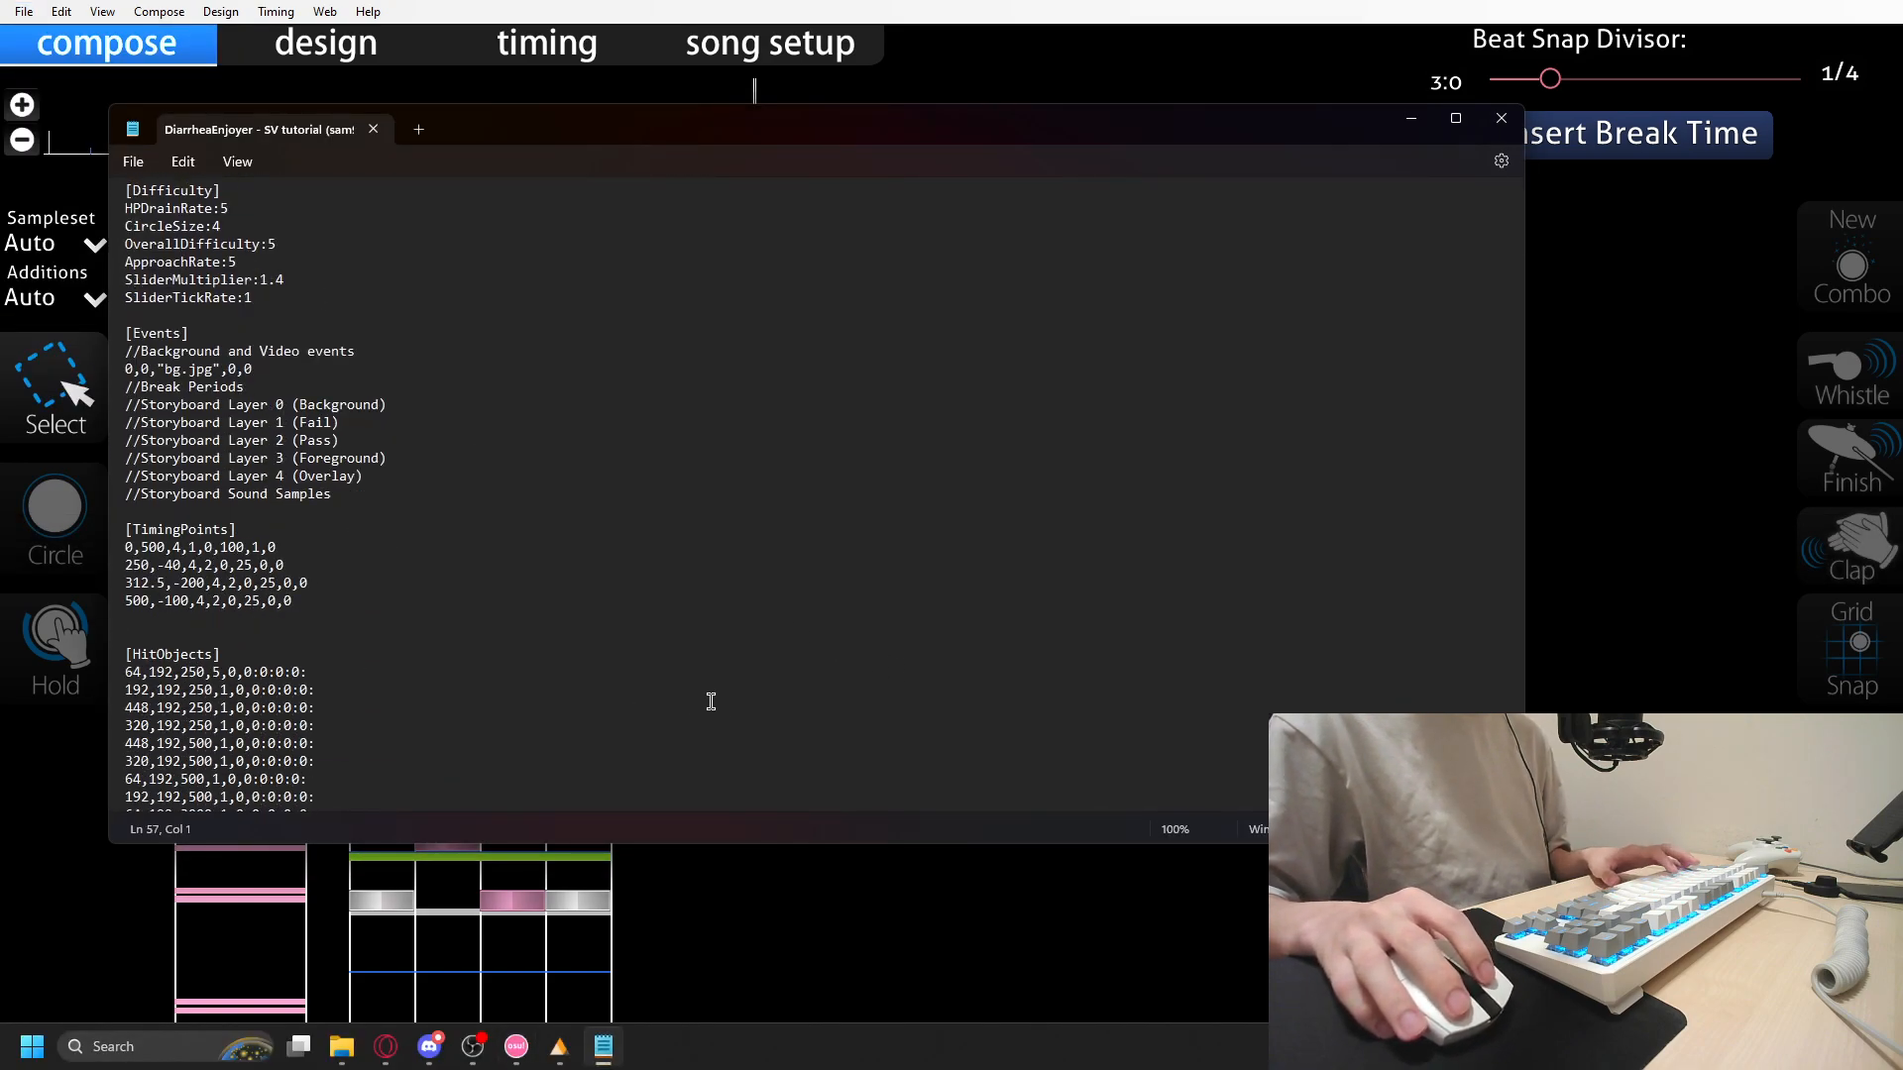
pyautogui.hotkey('ctrl', 'v')
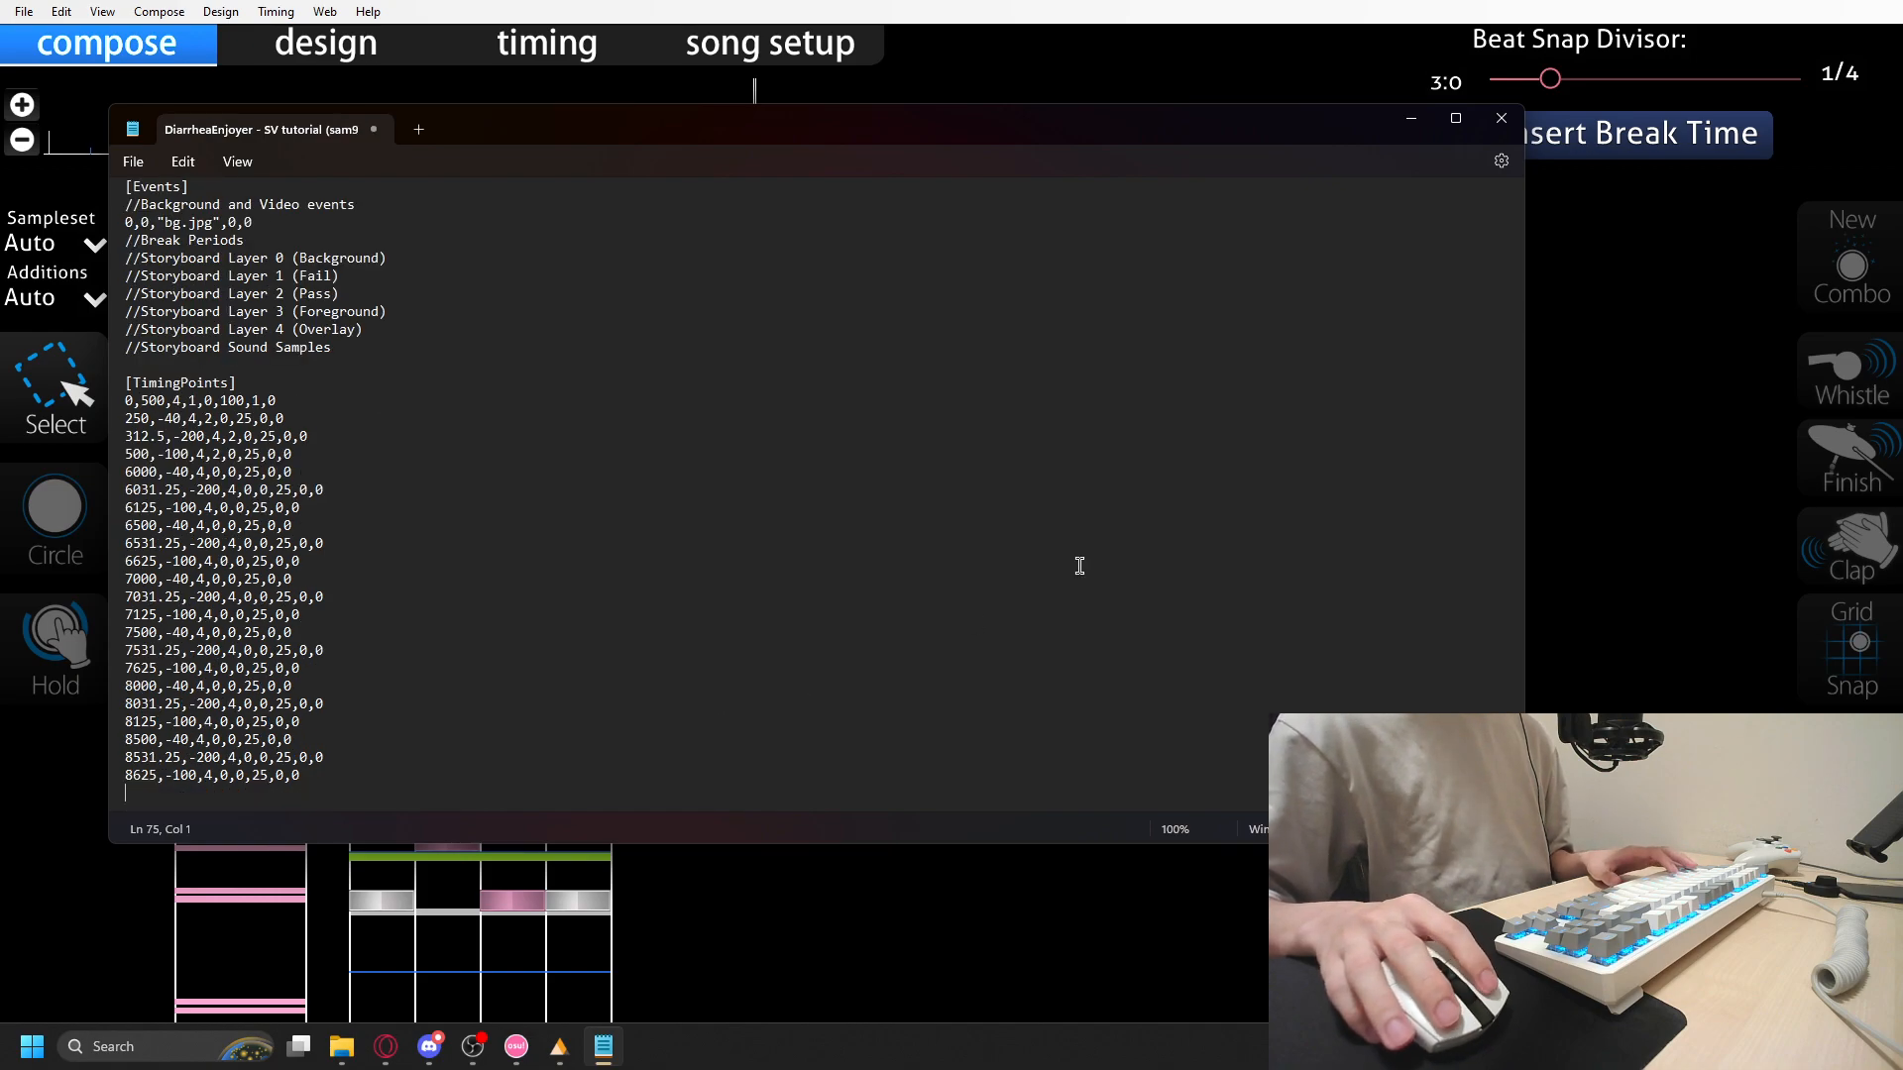
pyautogui.click(1494, 130)
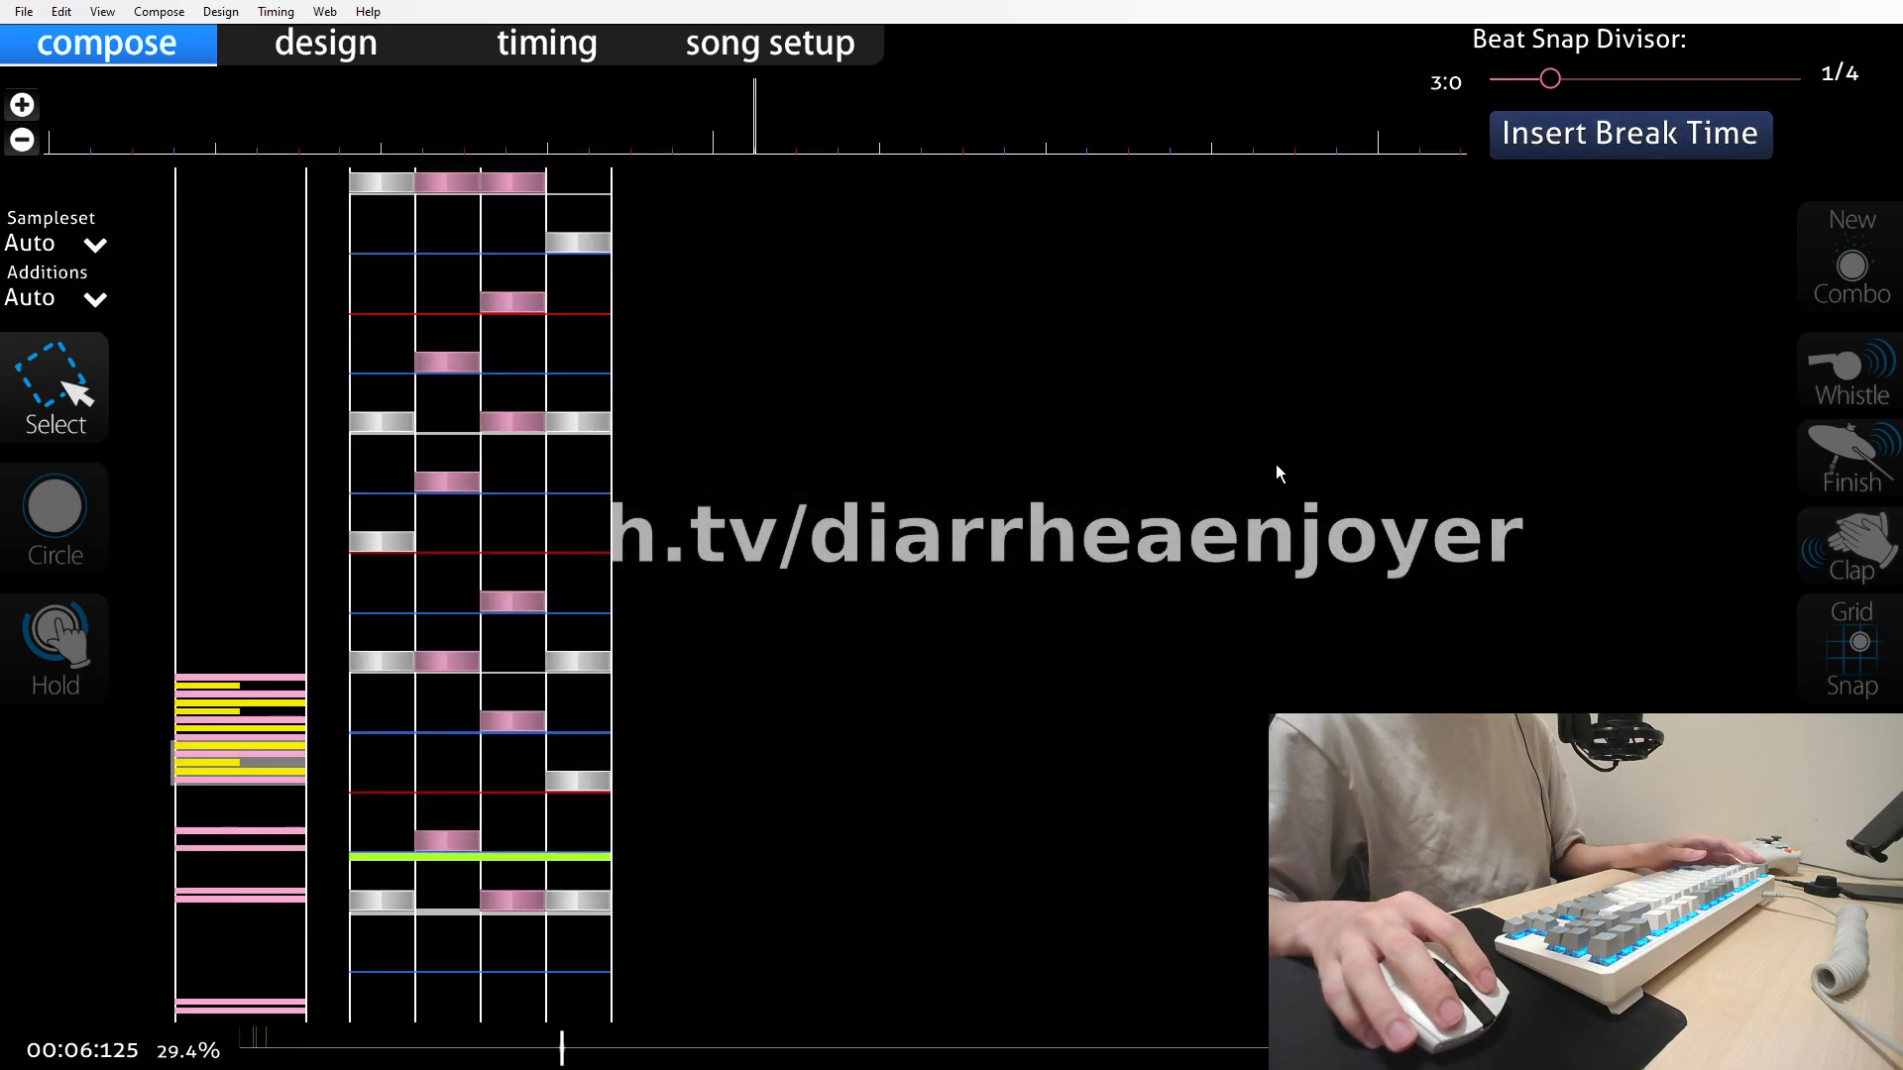
# Reload the Copier difficulty in the editor and go to 00:05:375, just before the chord pattern
pyautogui.press('Escape')
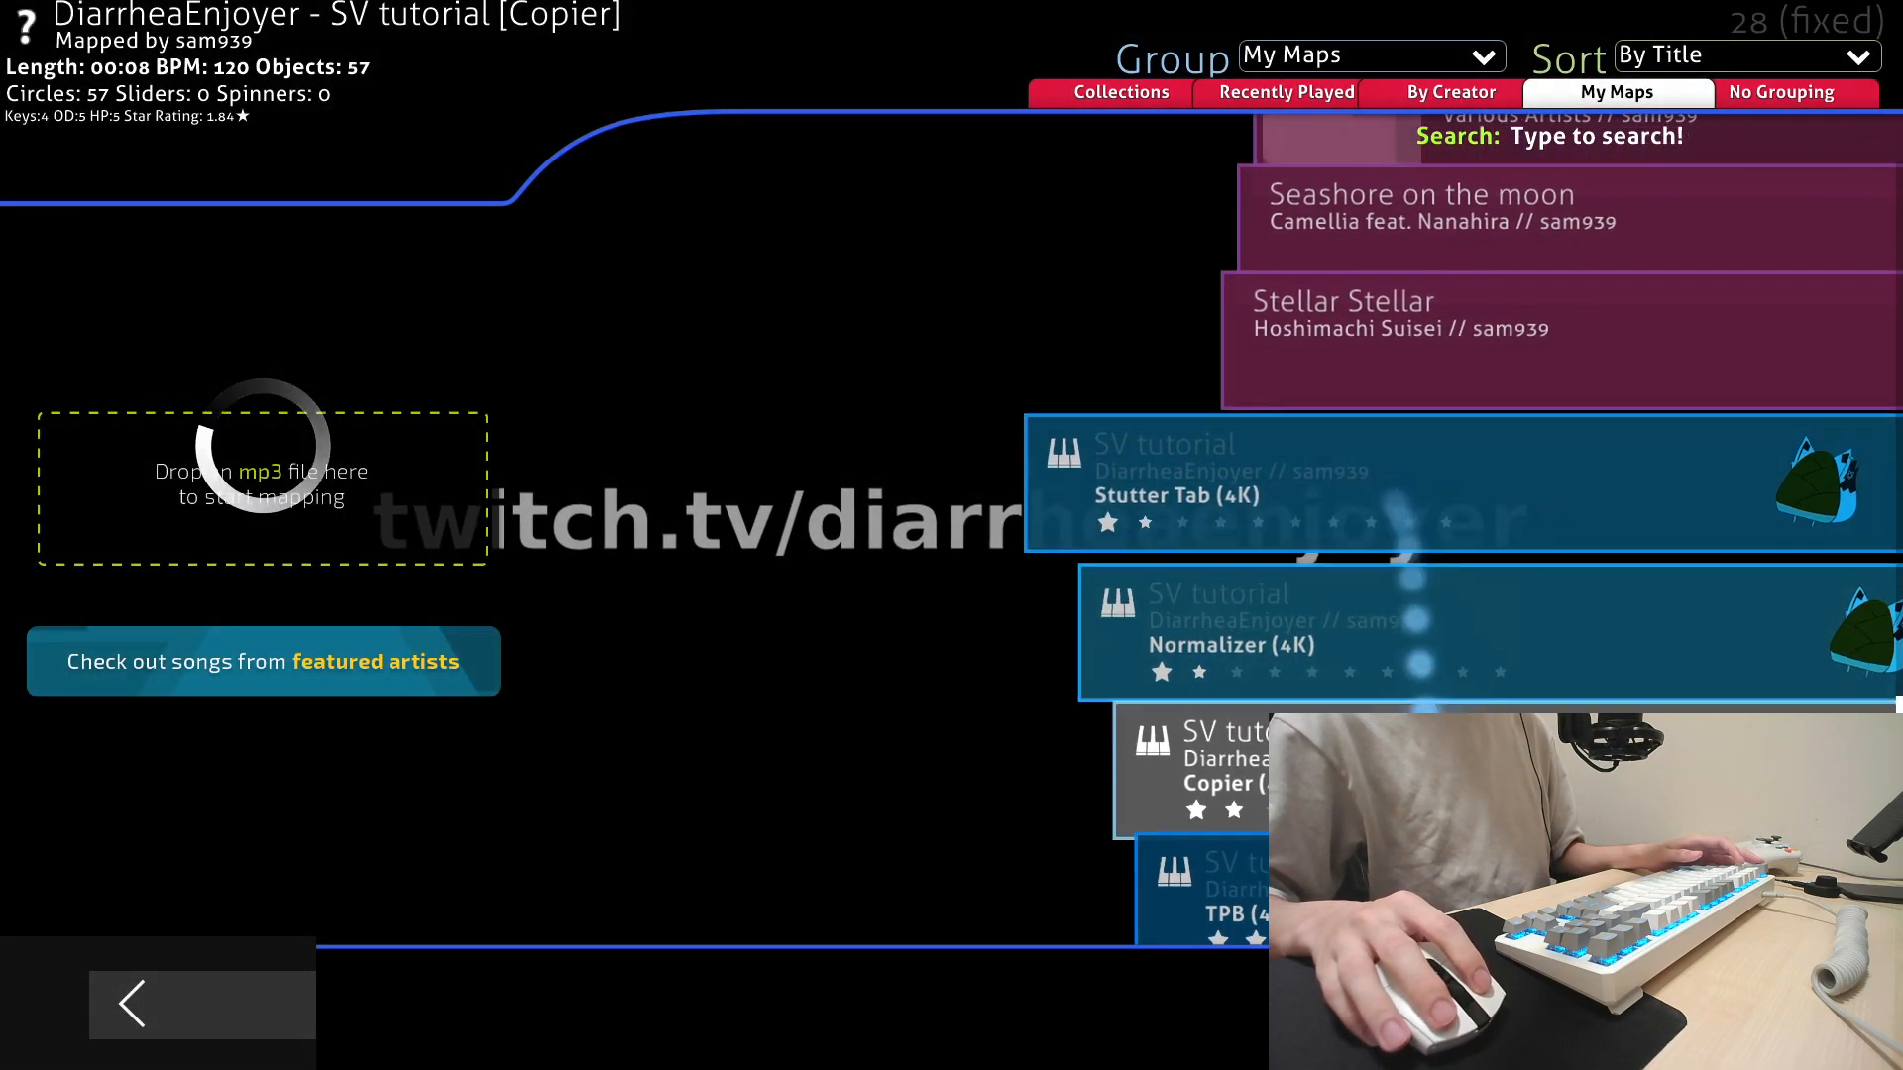
pyautogui.press('F4')
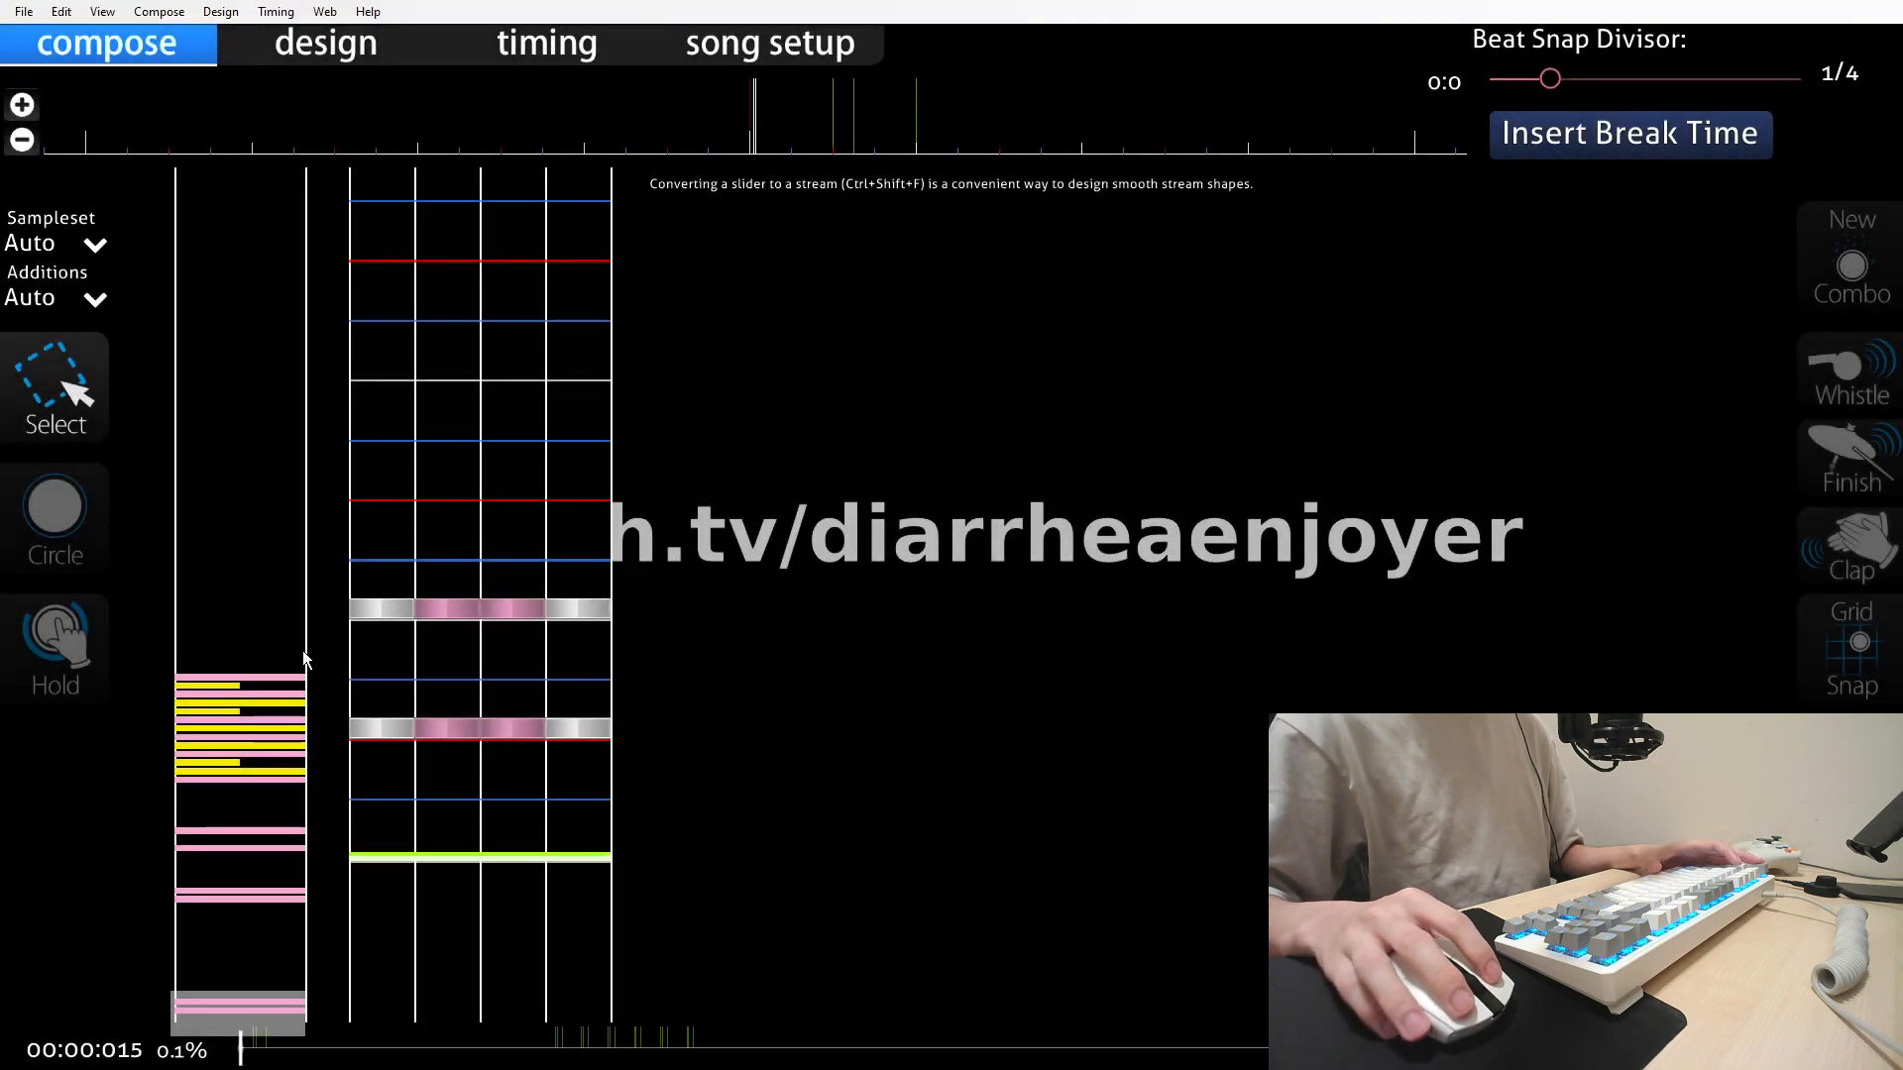
pyautogui.click(230, 785)
pyautogui.scroll(-4, 559, 792)
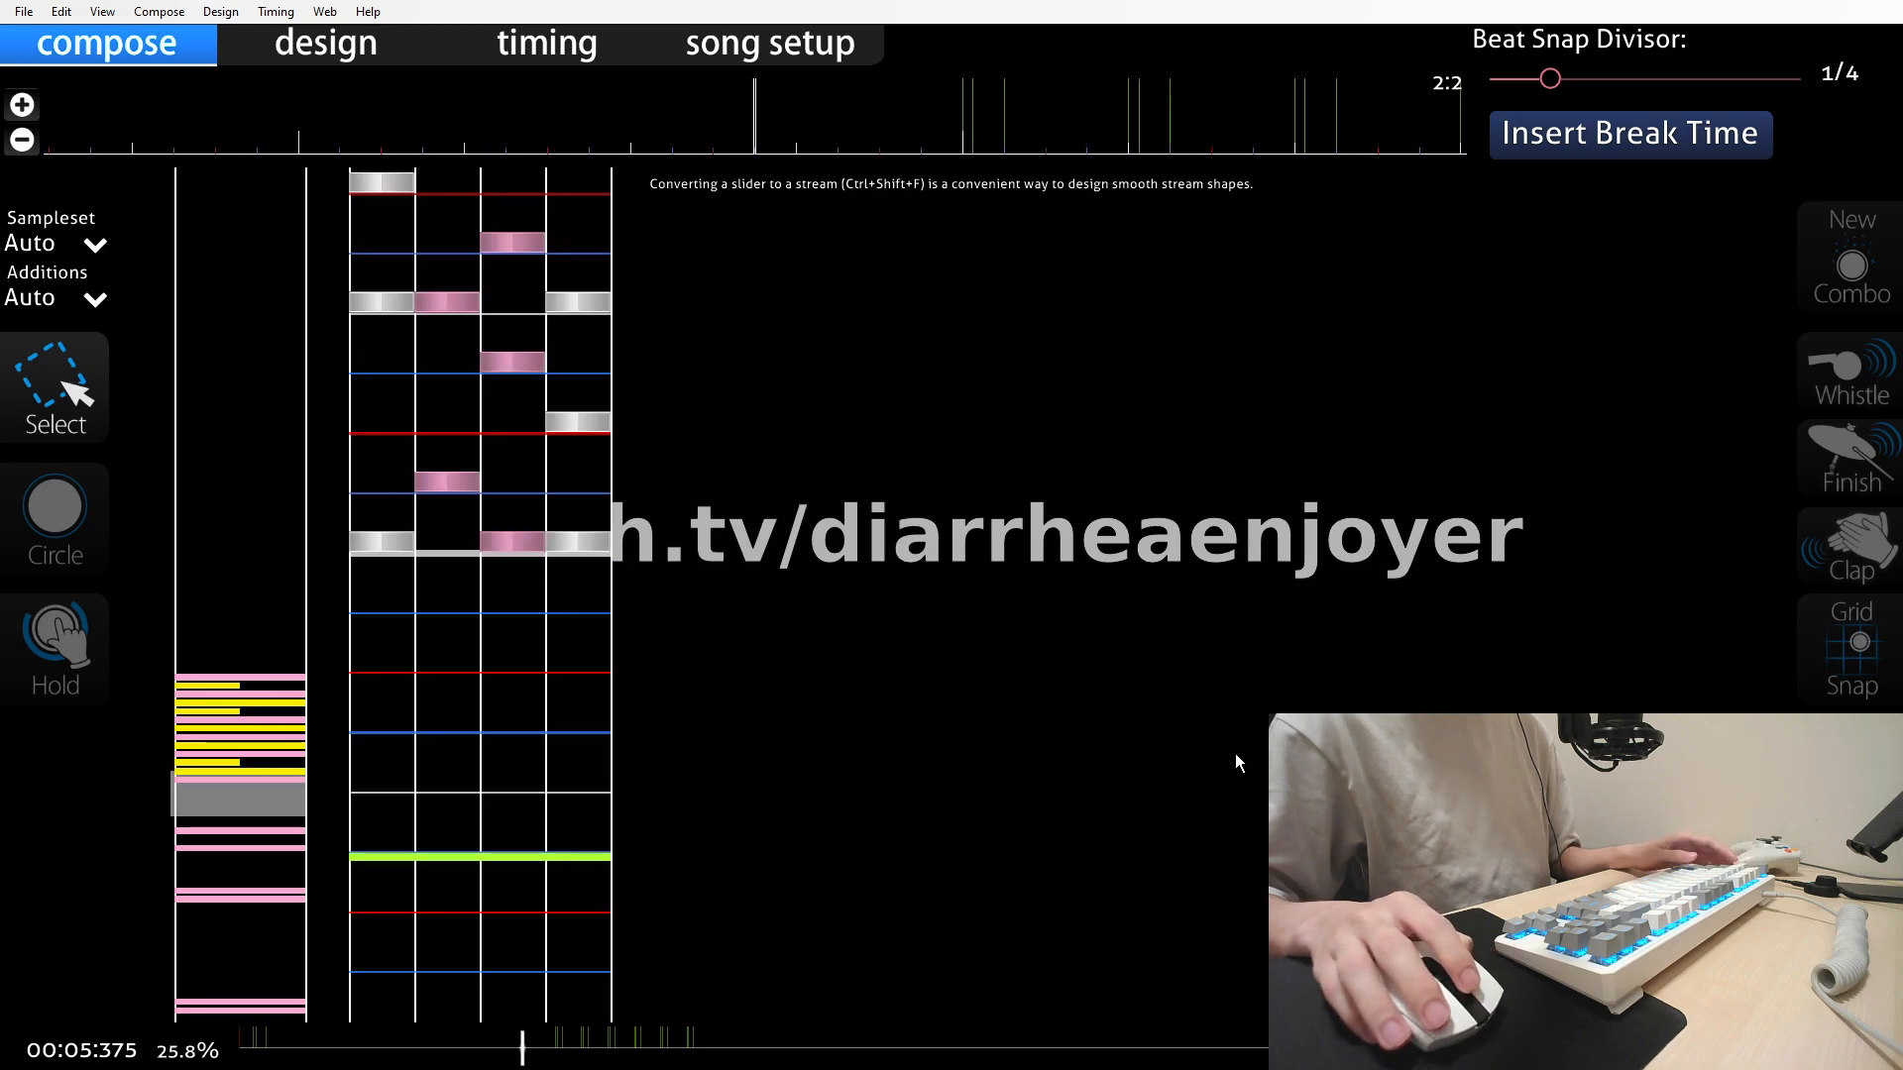
# Test play the chord pattern from 00:05:375 with autoplay enabled, then exit back to the editor
pyautogui.press('F5')
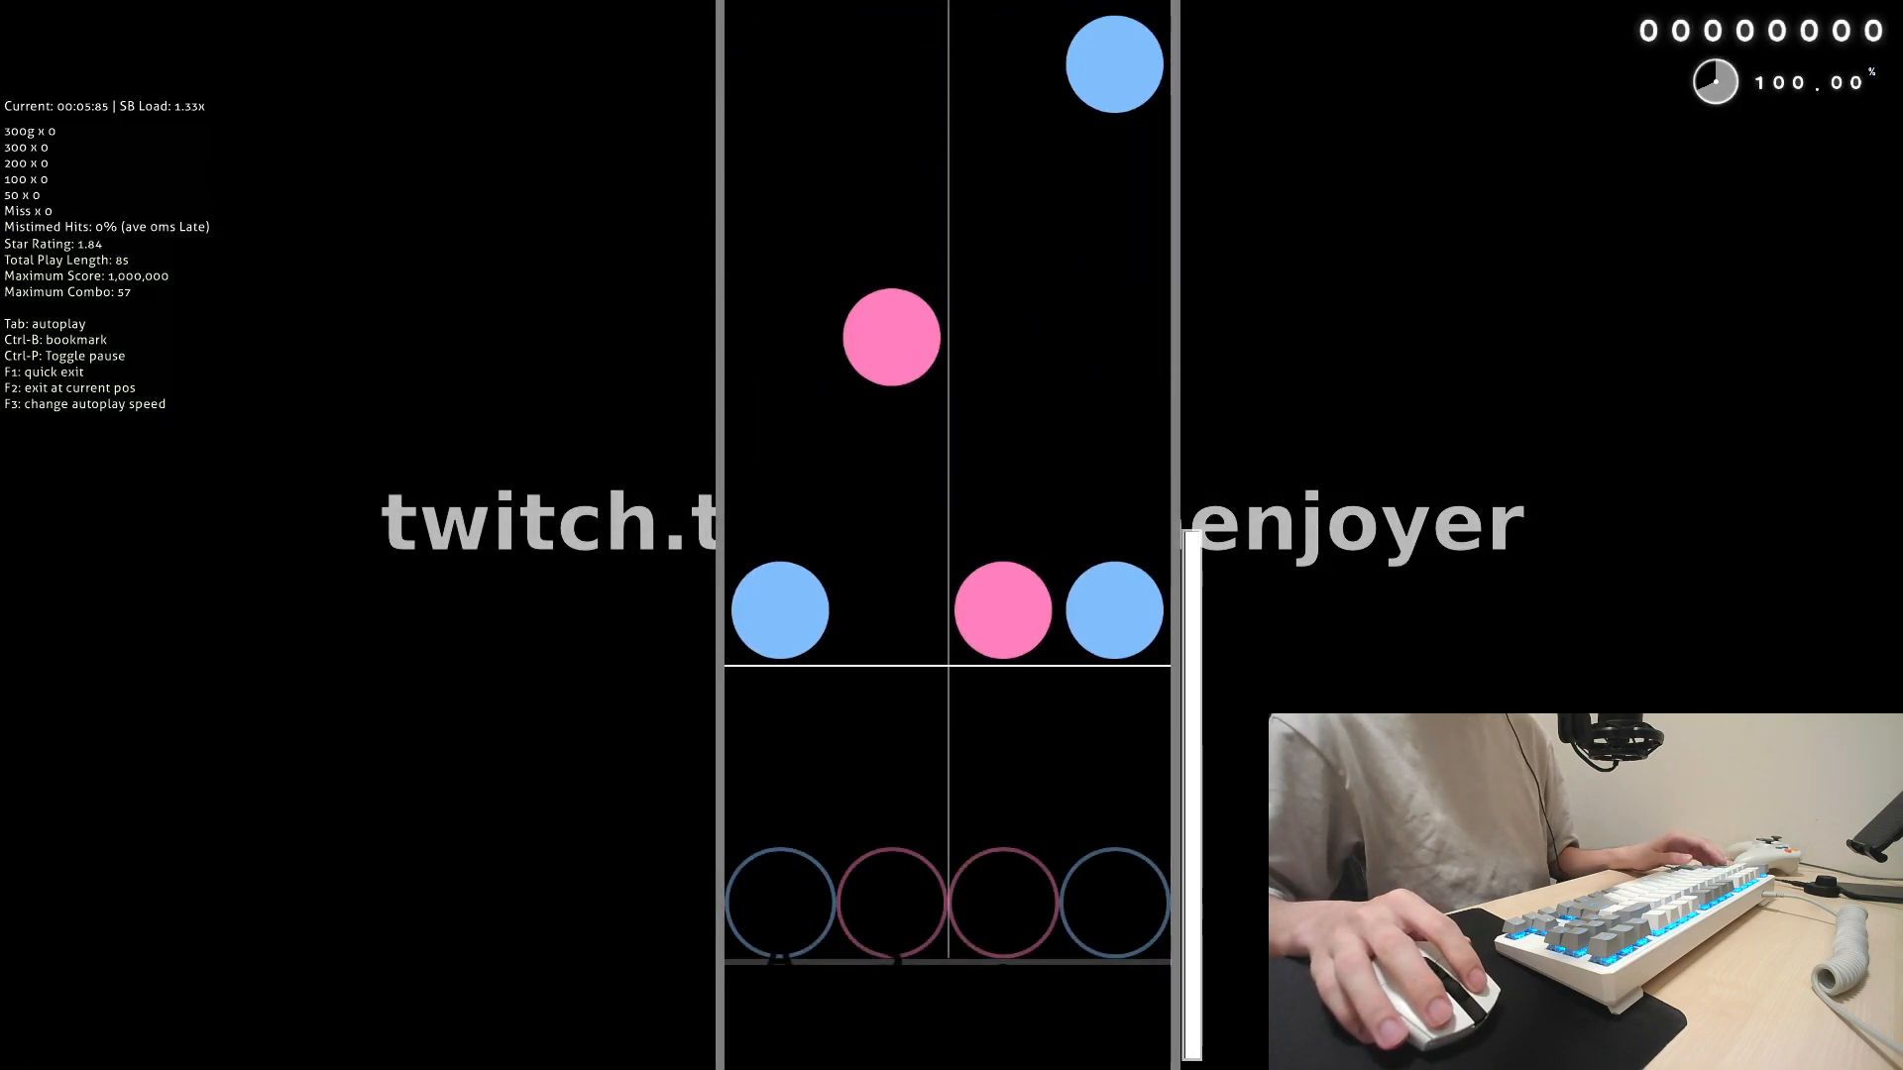
pyautogui.press('Tab')
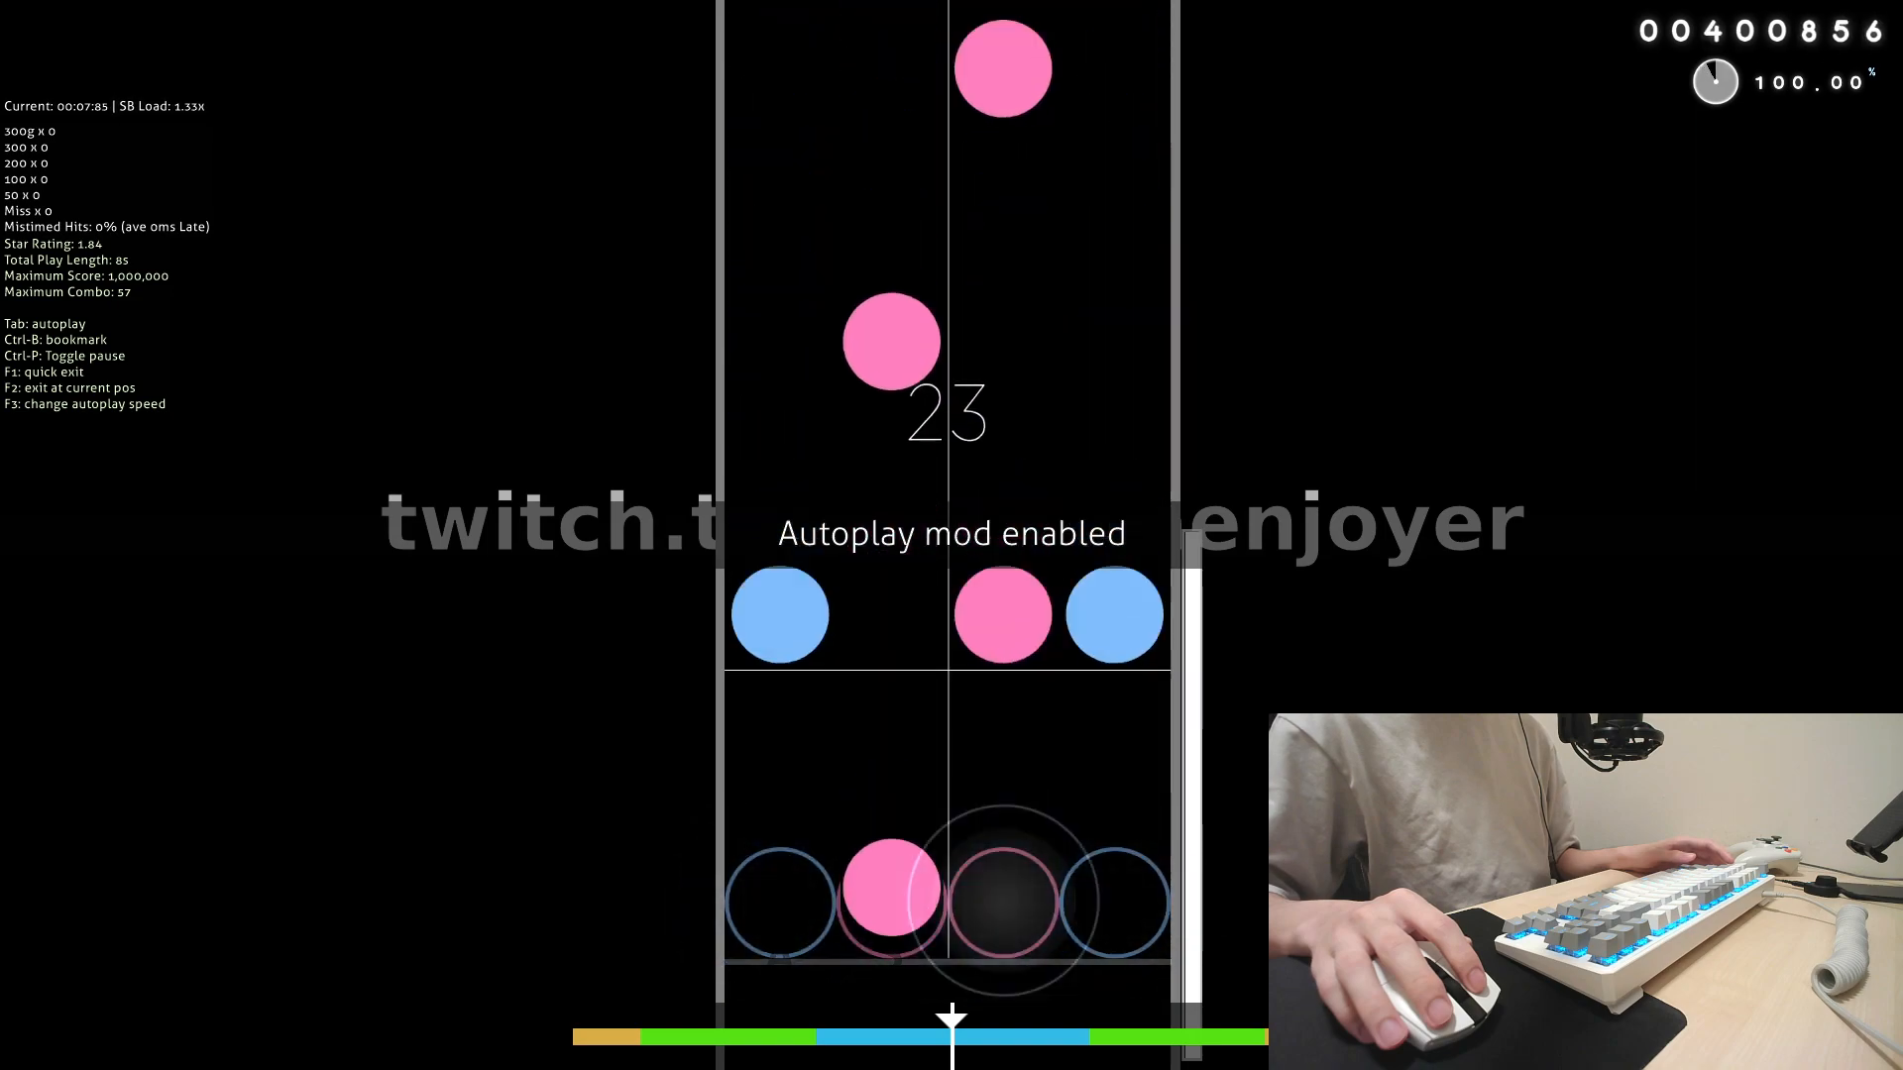
pyautogui.press('F1')
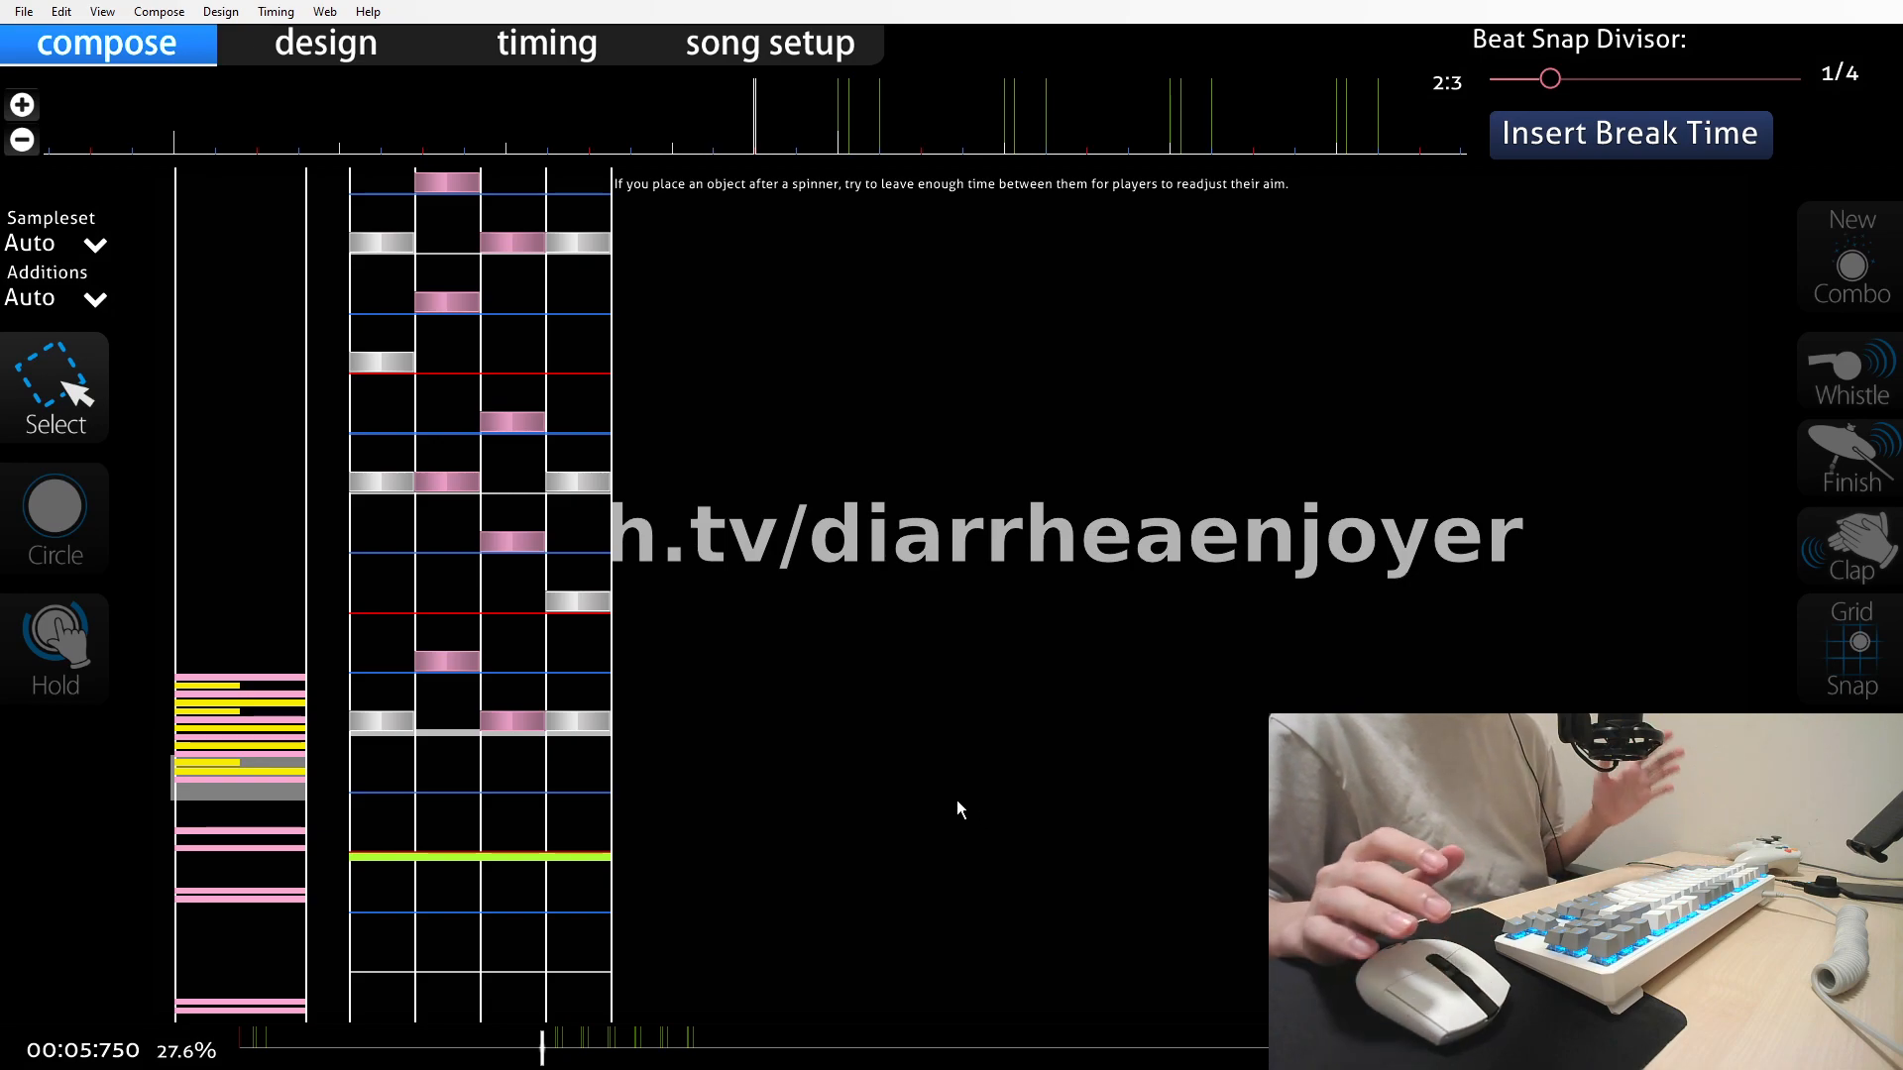
# Switch to amber and open the Two Point Bezier (TPB) tool
pyautogui.hotkey('alt', 'Tab')
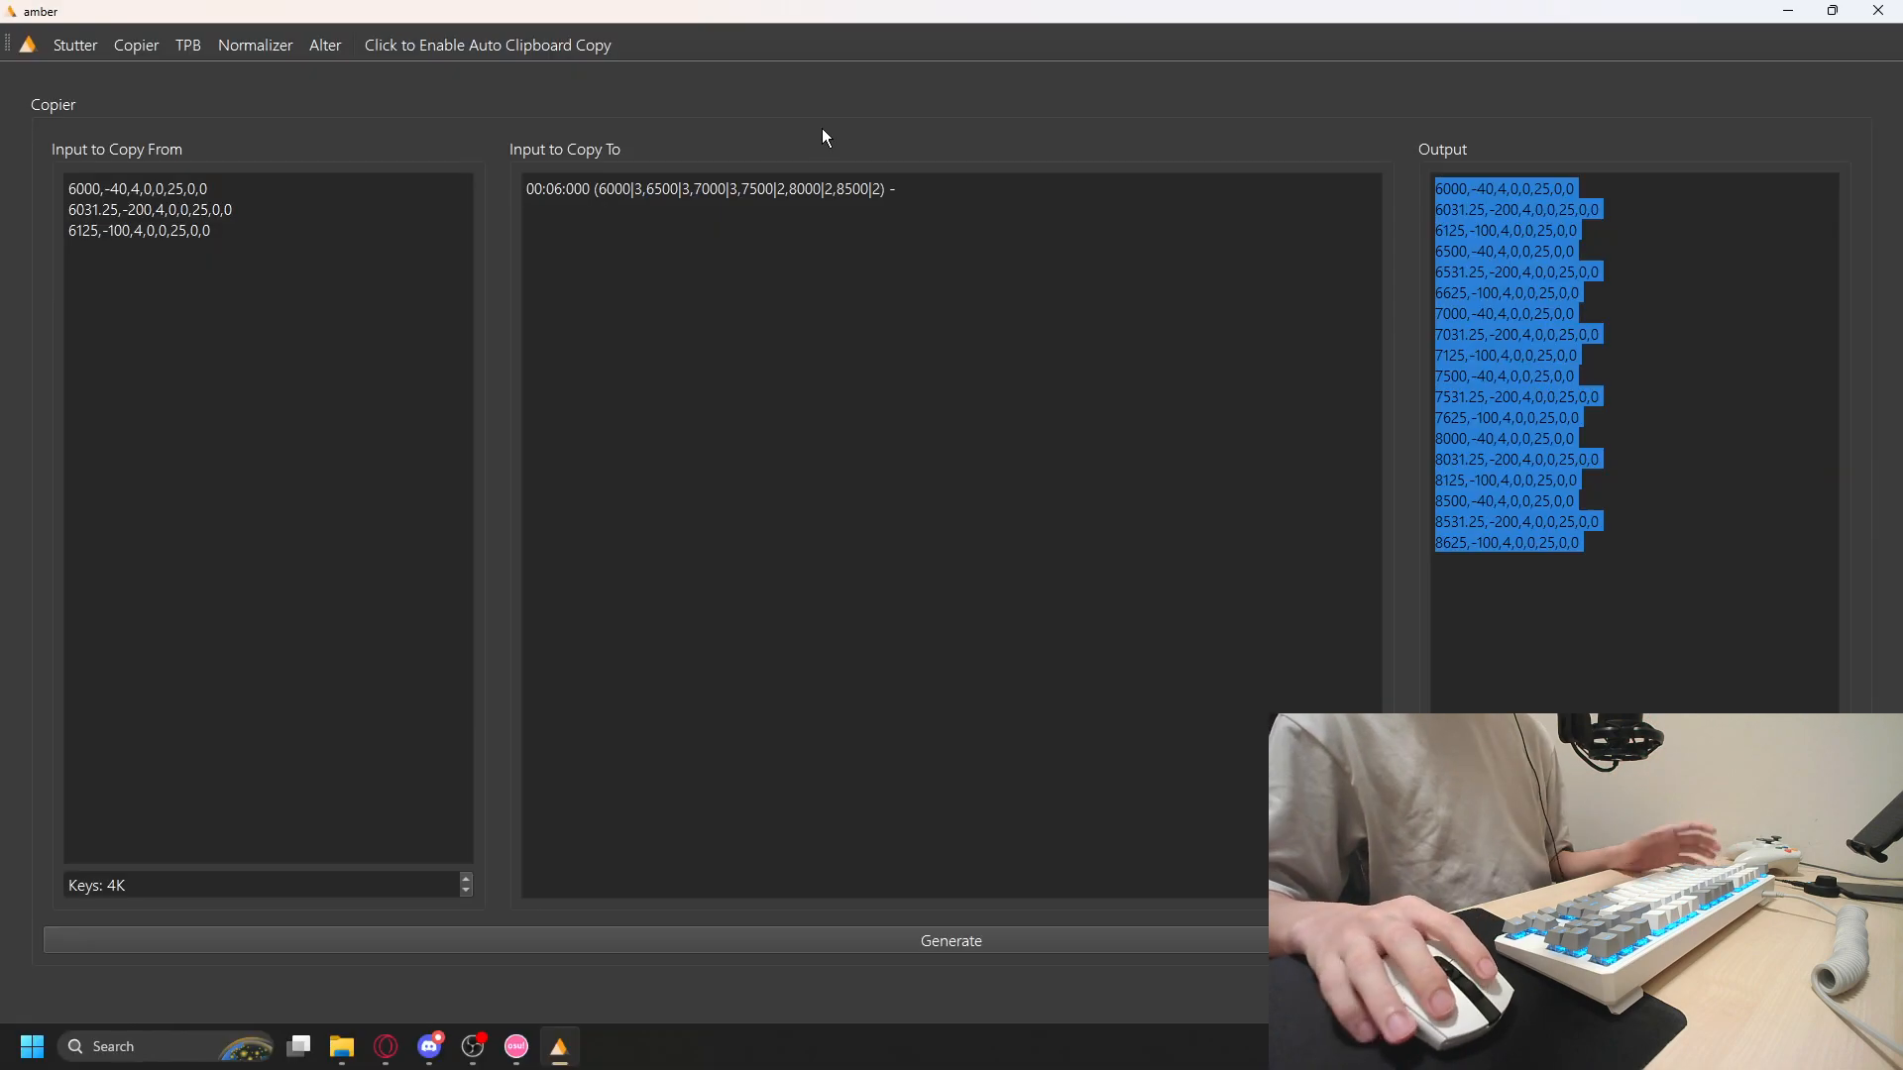
pyautogui.click(181, 44)
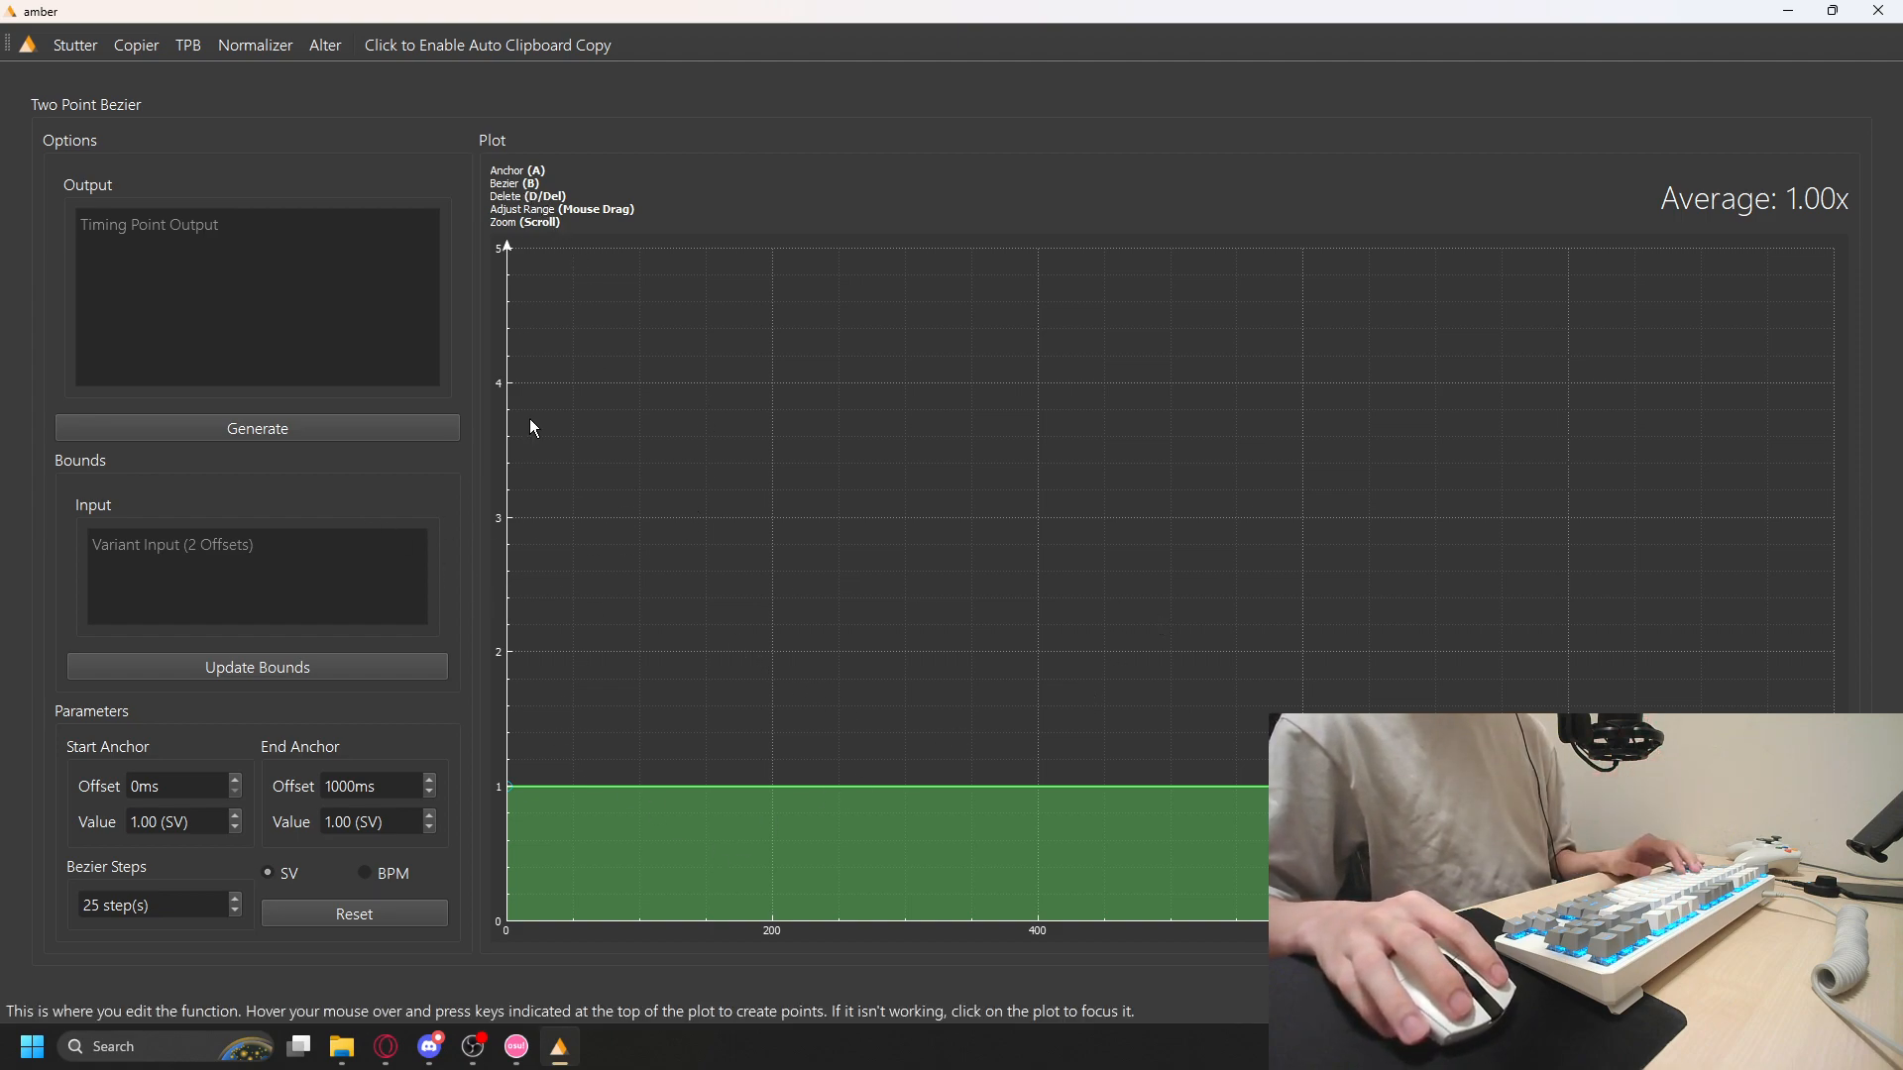
# Try placing several anchors below 1.00x along the Two Point Bezier plot, then reset the curve
pyautogui.press('a')
pyautogui.press('a')
pyautogui.press('a')
pyautogui.press('a')
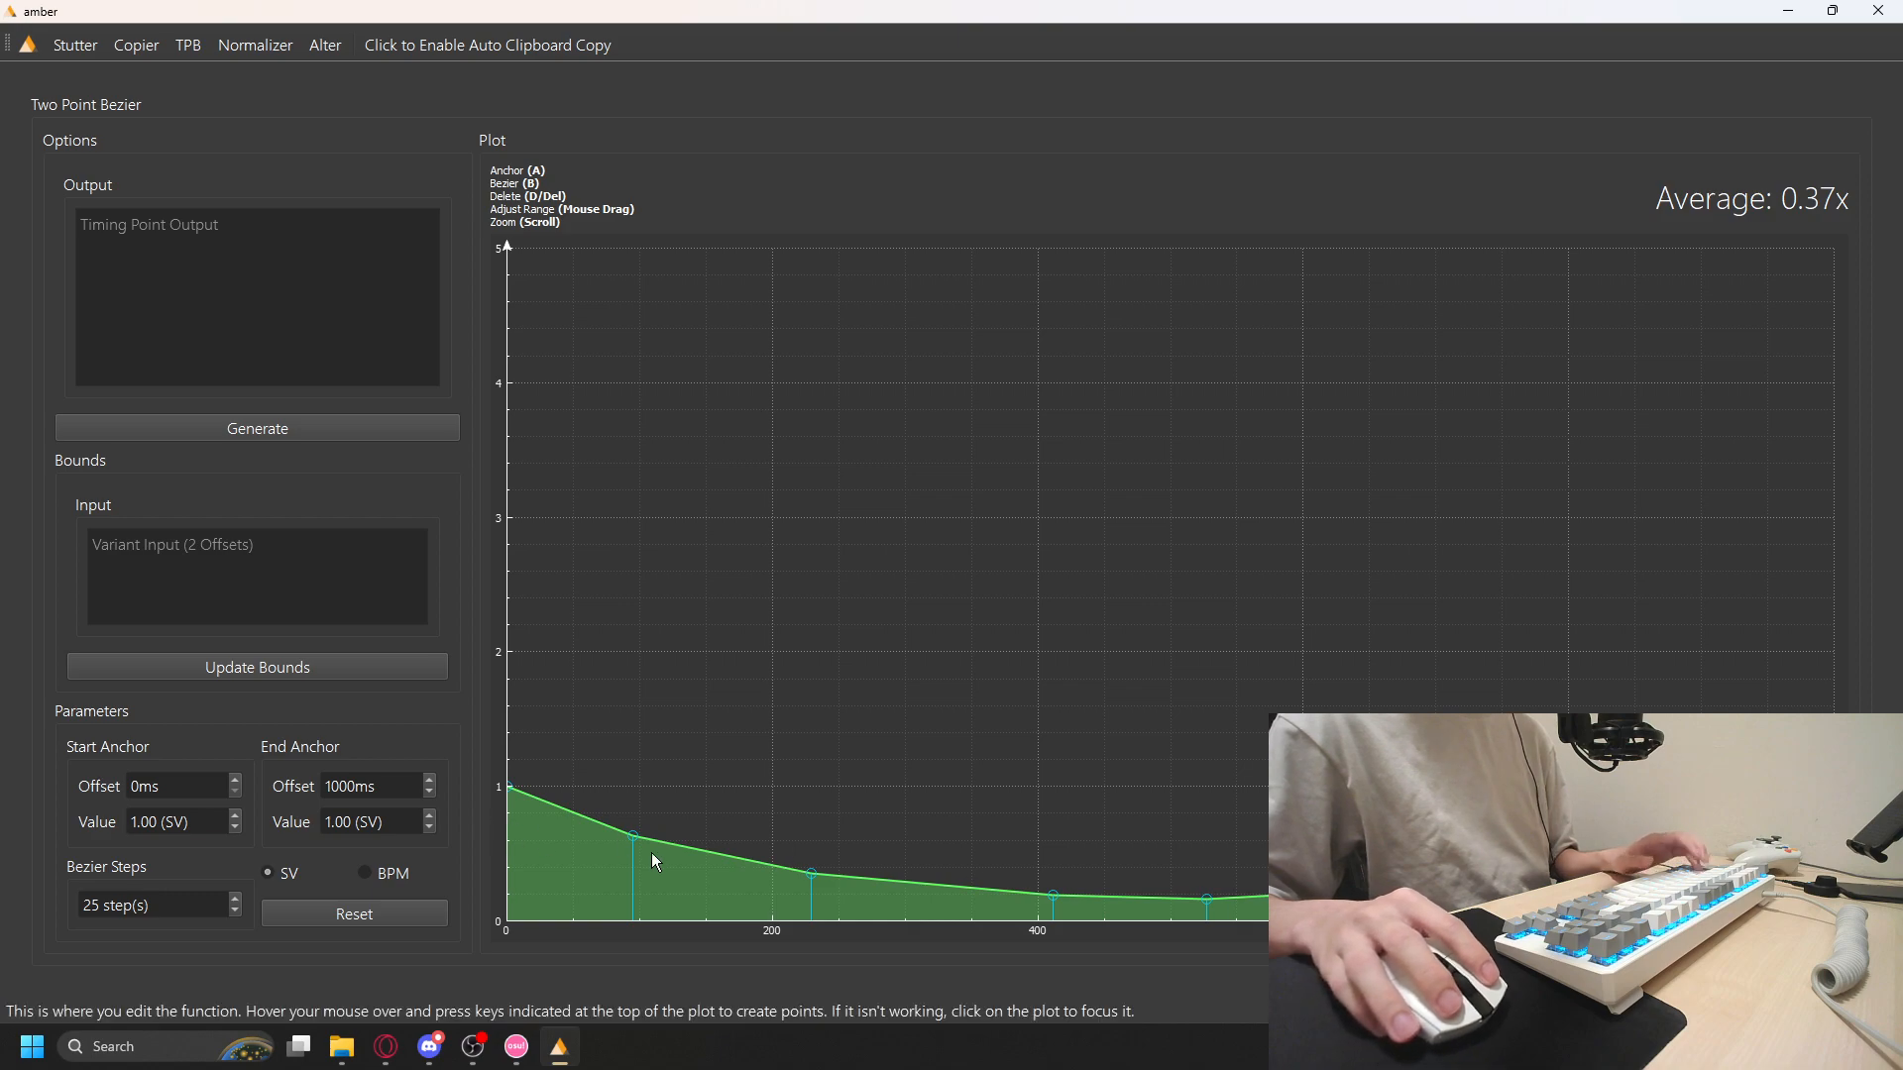
pyautogui.press('a')
pyautogui.press('a')
pyautogui.press('a')
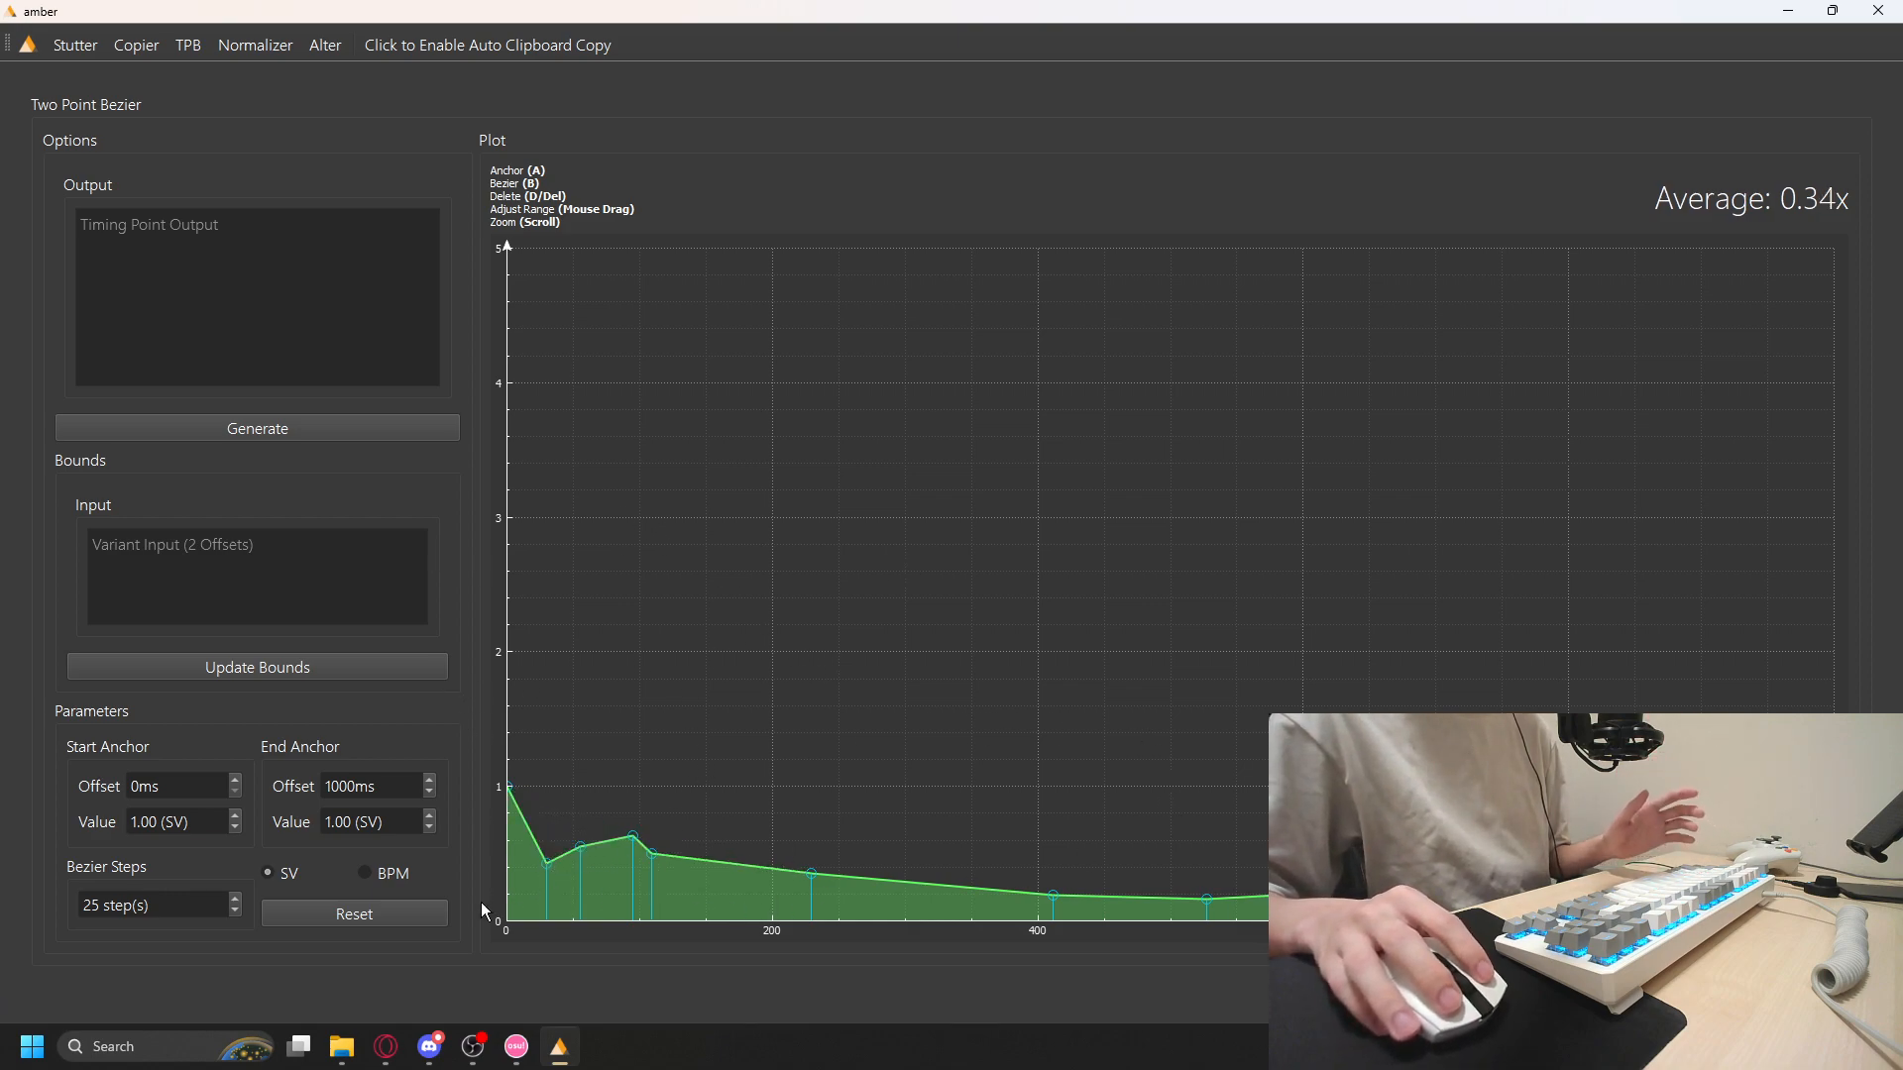
pyautogui.click(388, 913)
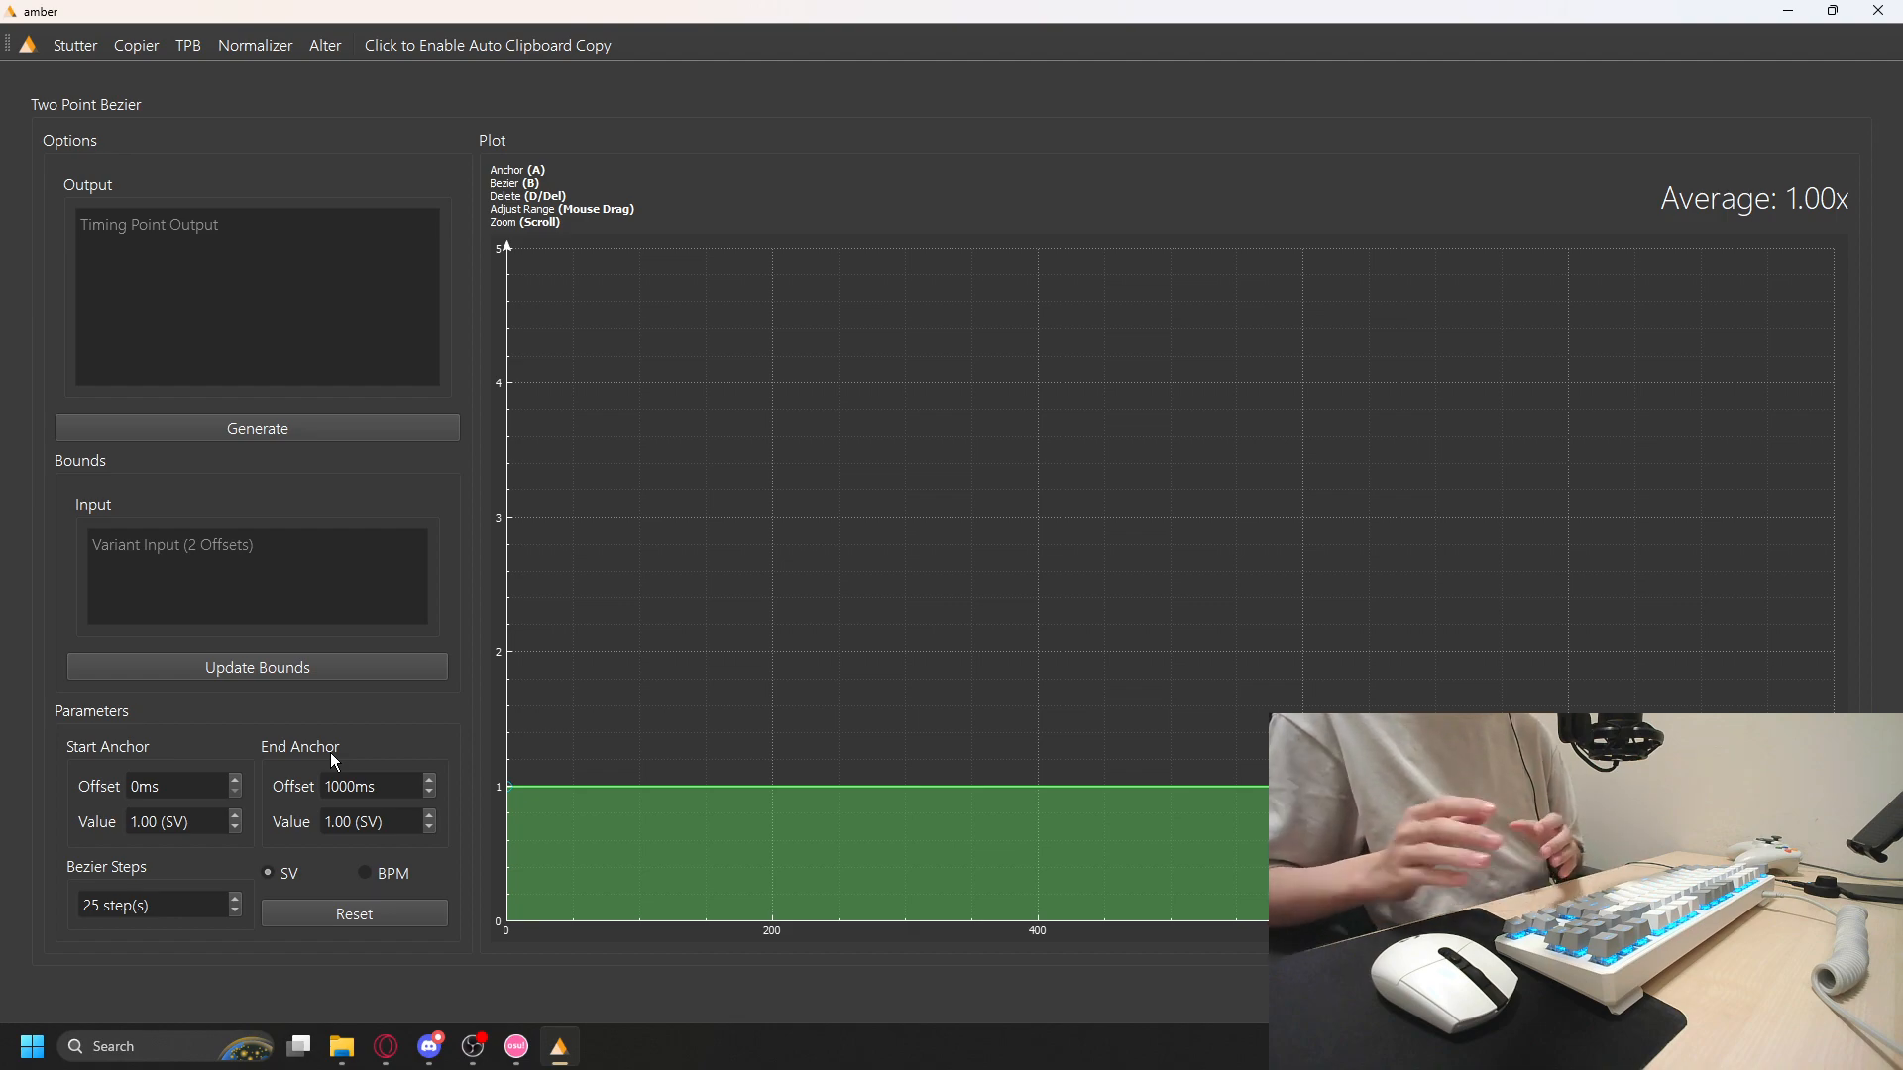
# Set the End Anchor value to 0.75 (SV)
pyautogui.click(162, 821)
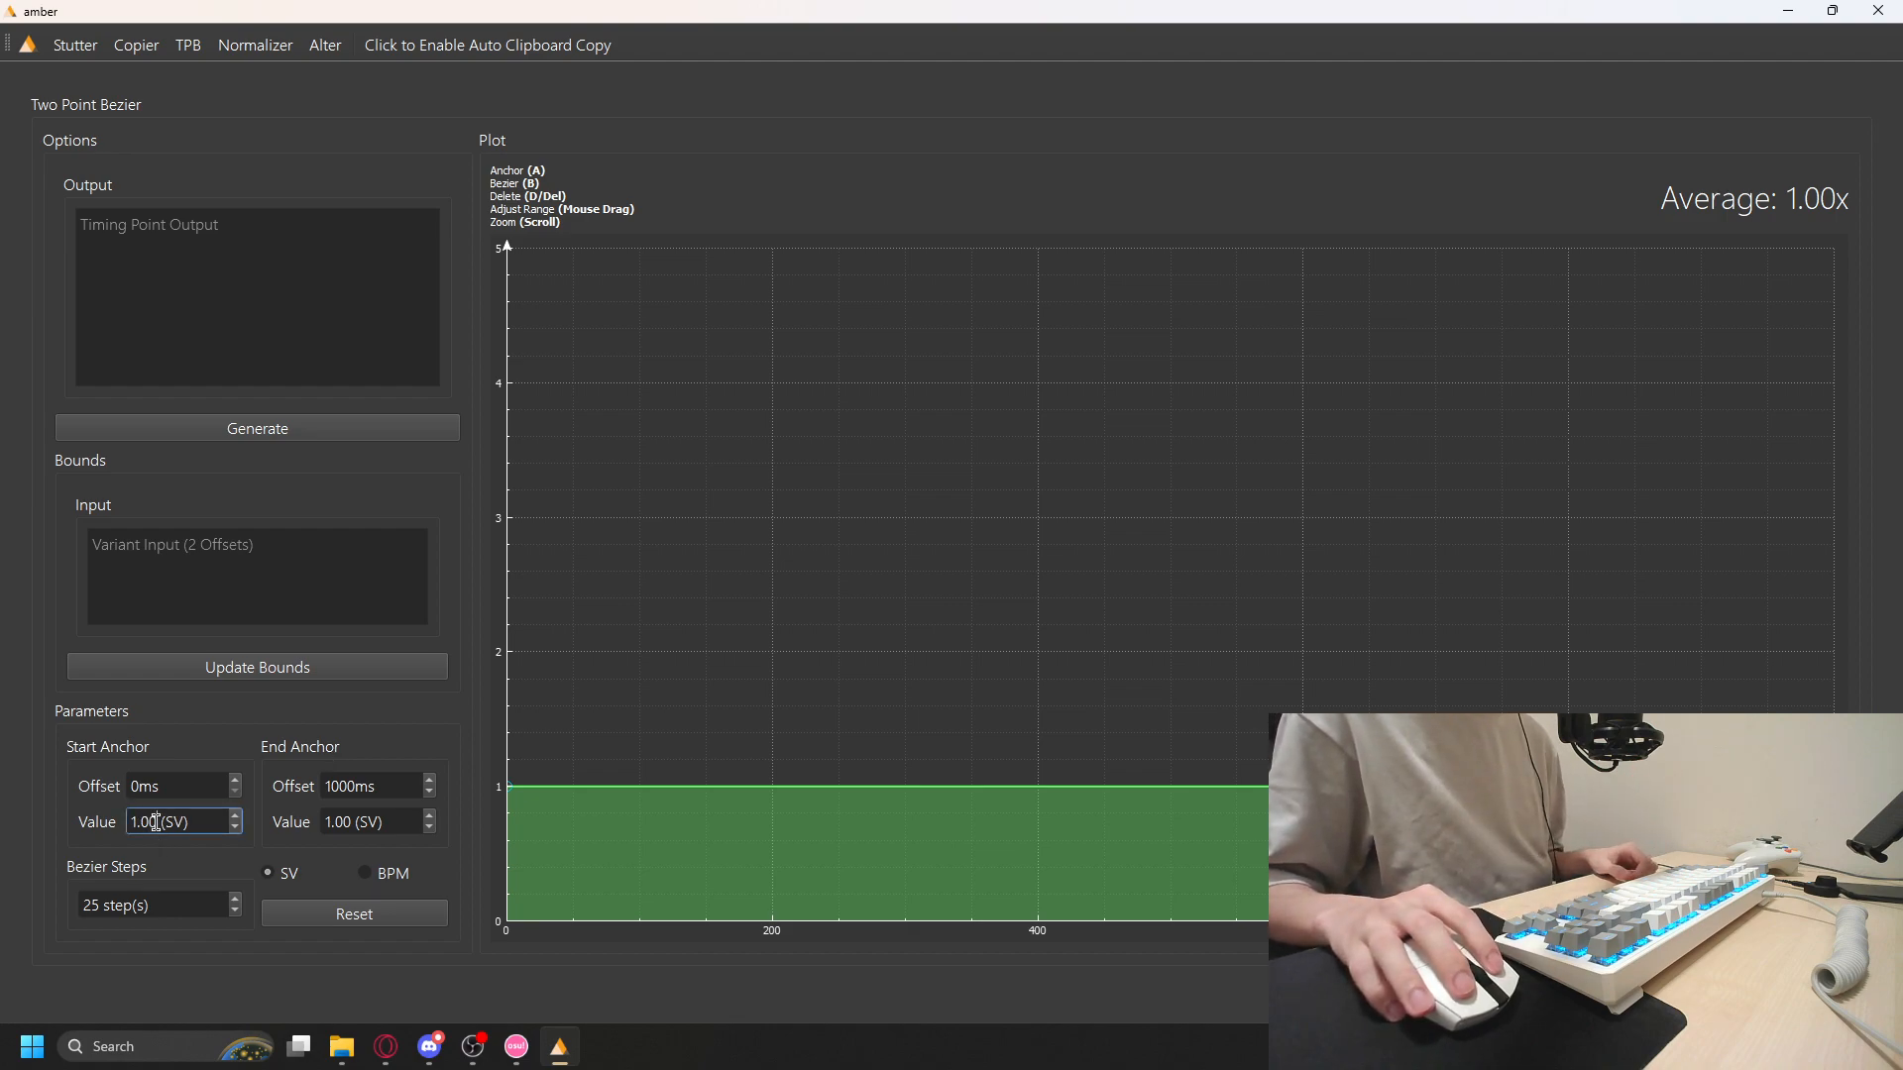
pyautogui.click(338, 821)
pyautogui.press('Up')
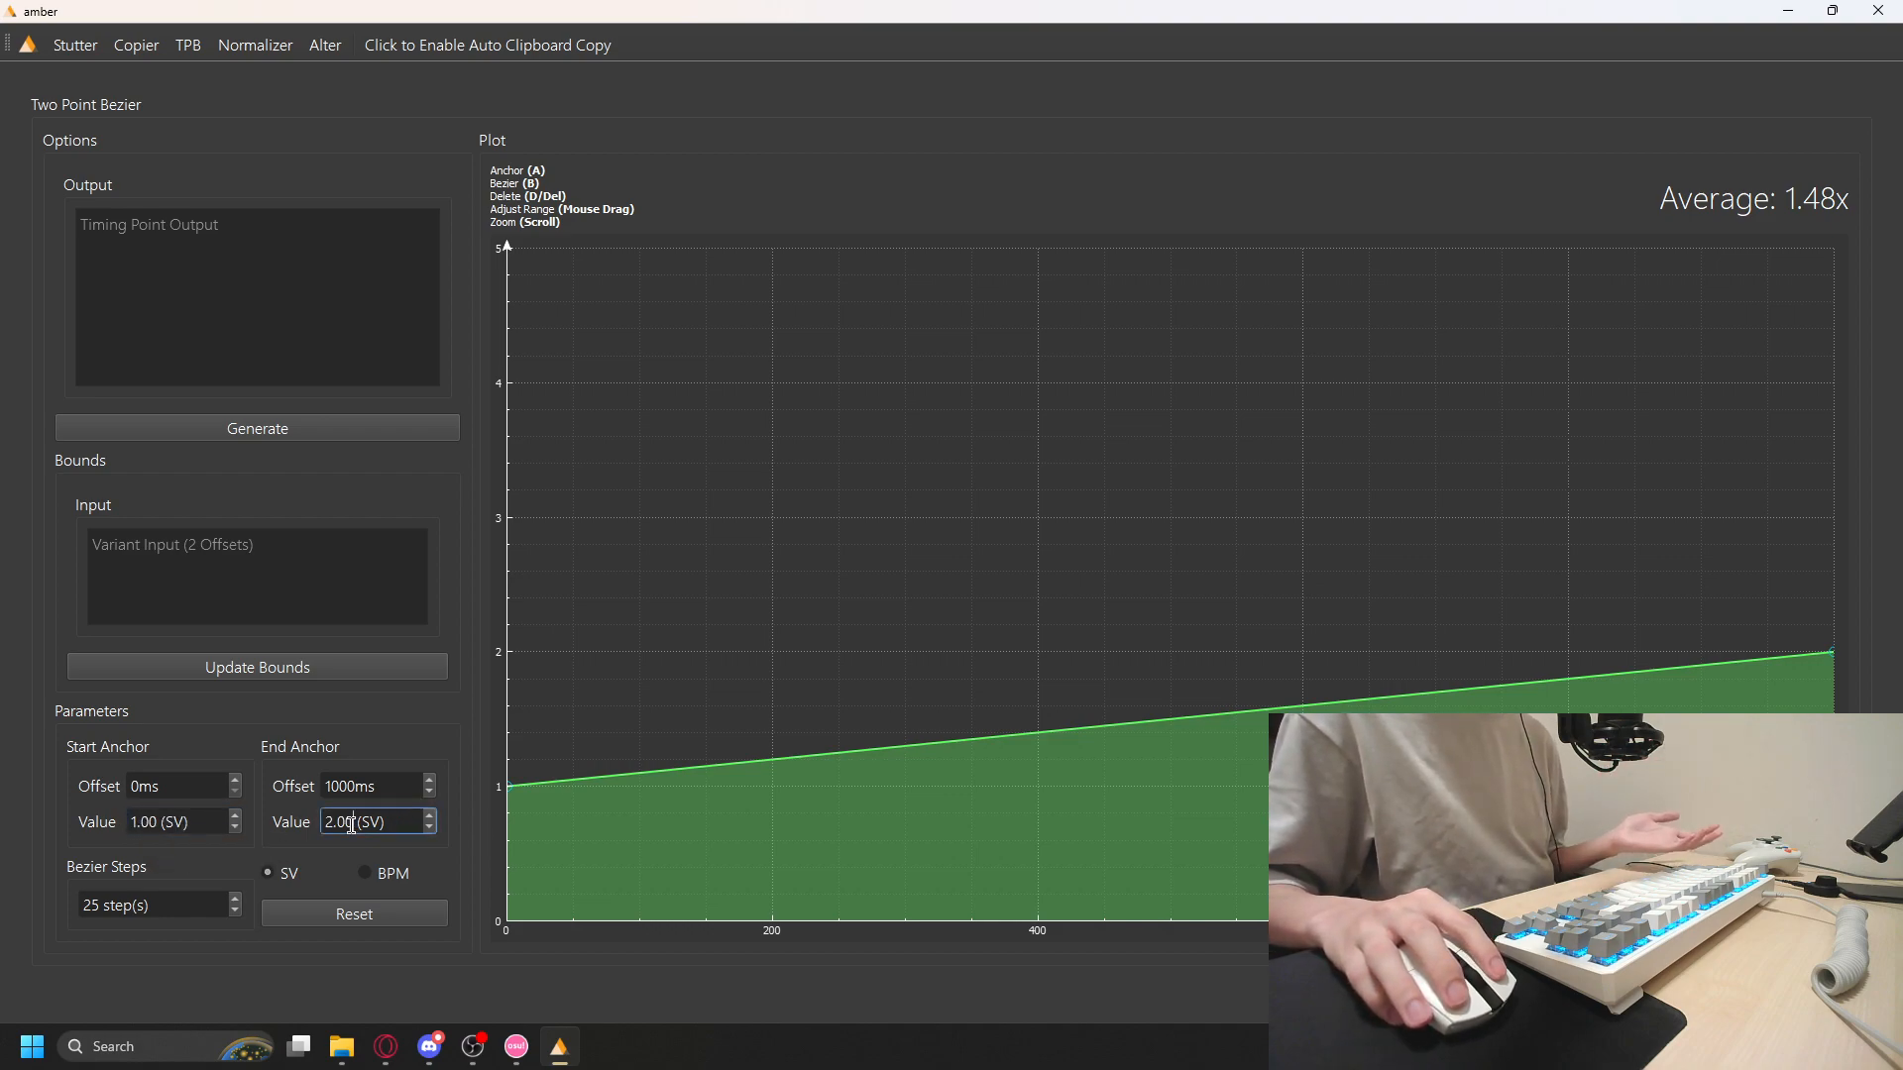
pyautogui.write('0.')
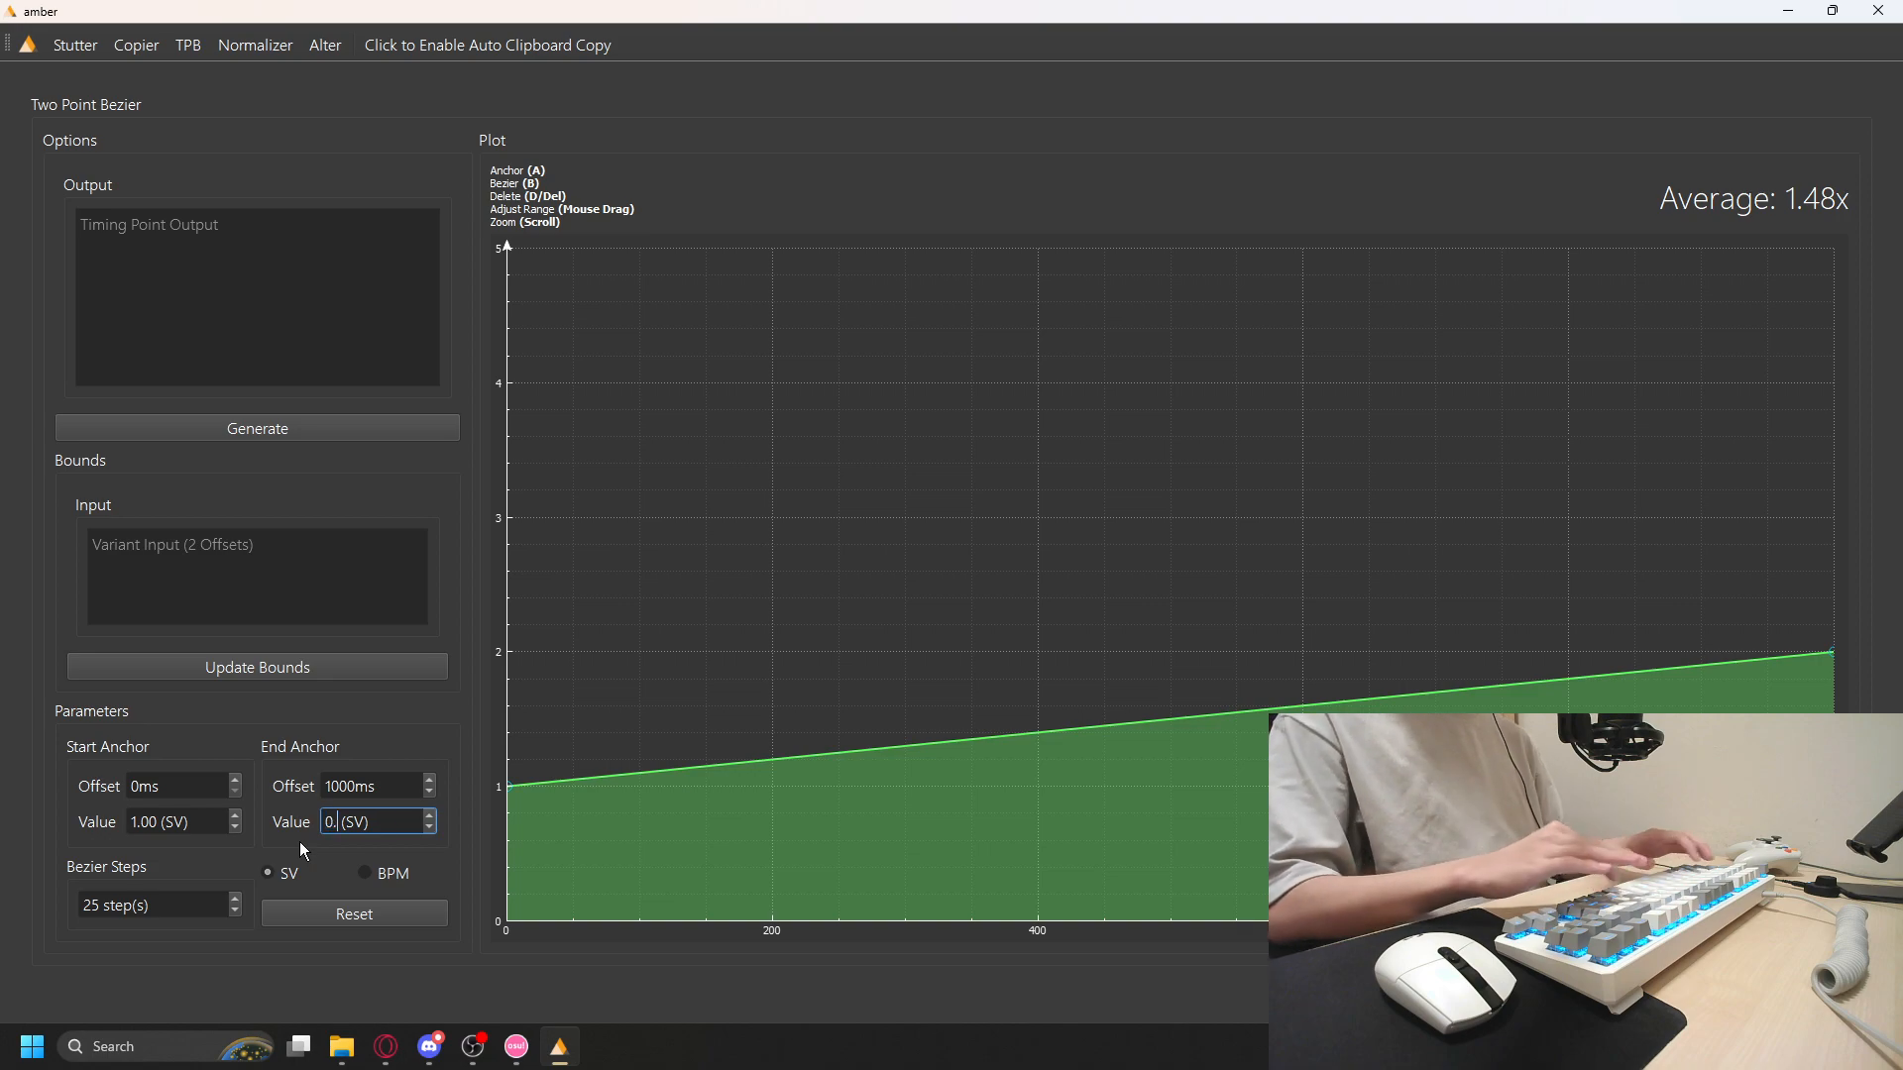
pyautogui.write('75')
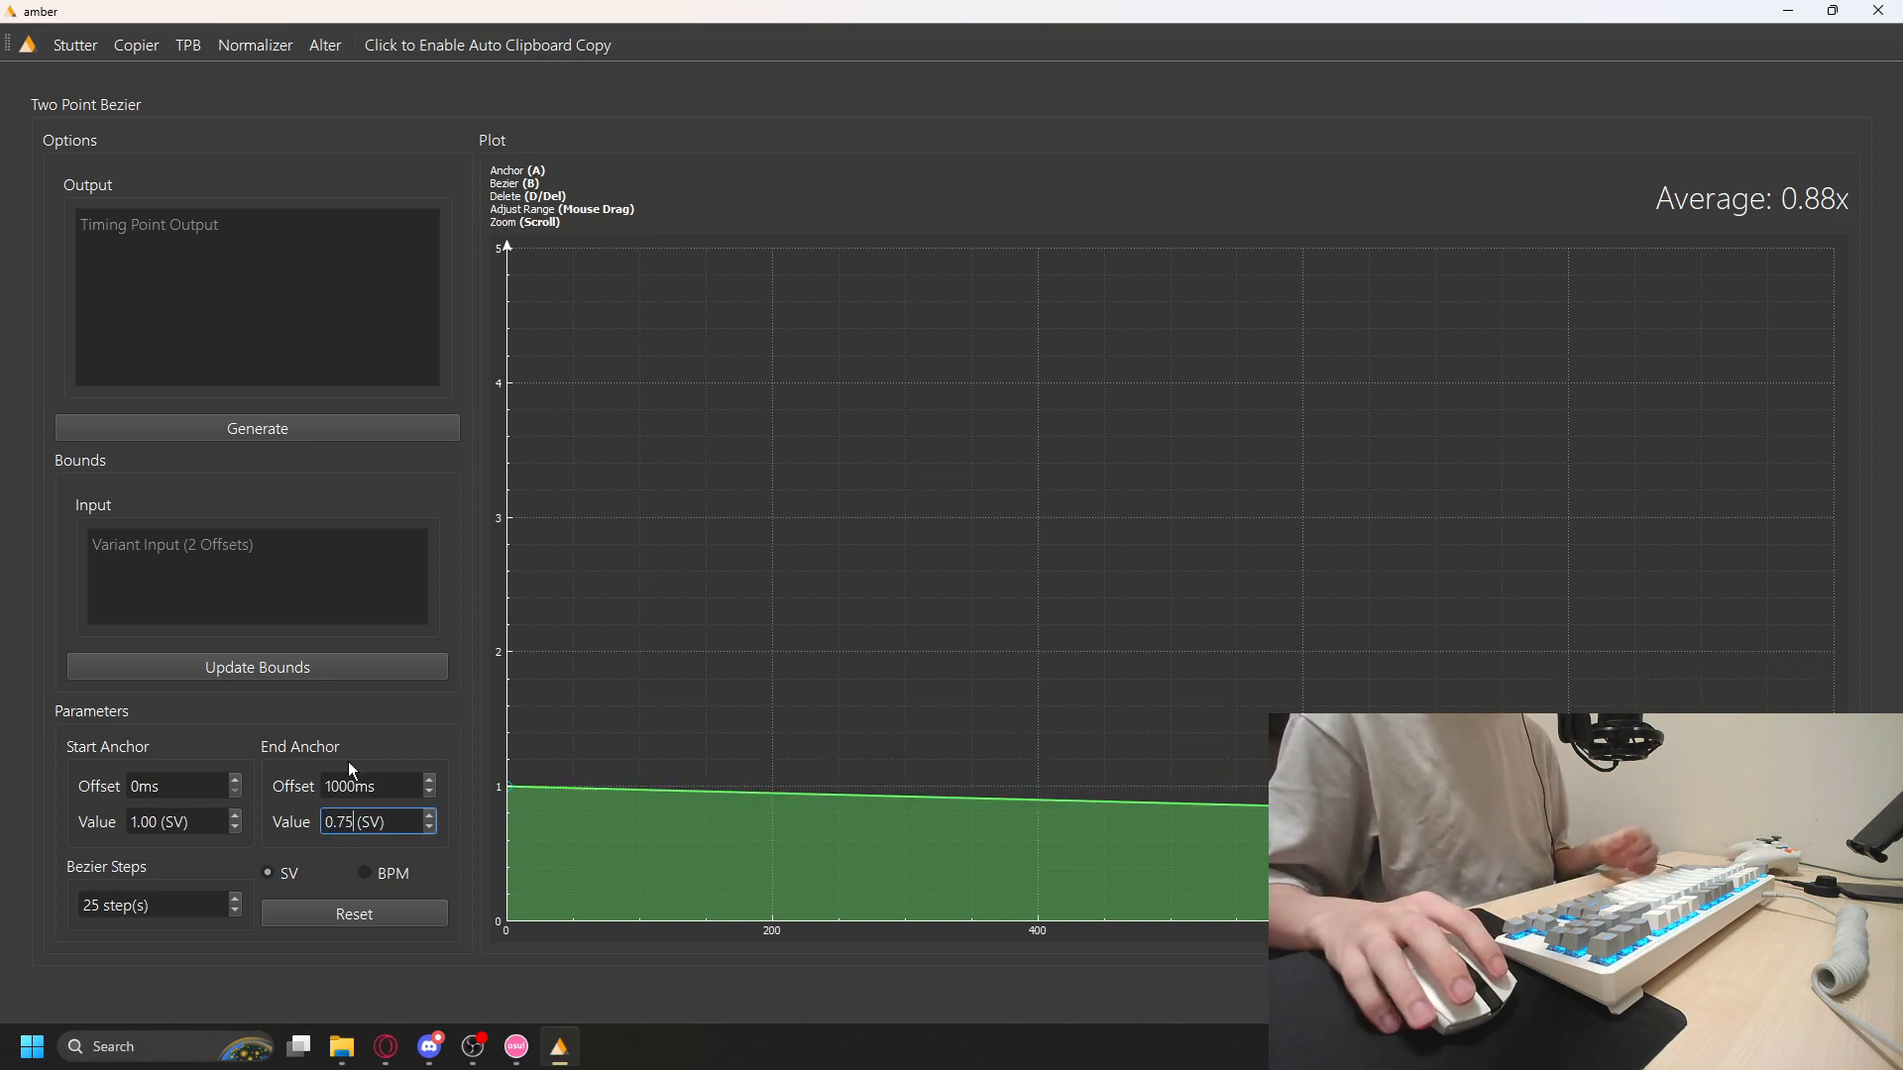
pyautogui.click(185, 791)
pyautogui.click(395, 786)
pyautogui.click(188, 790)
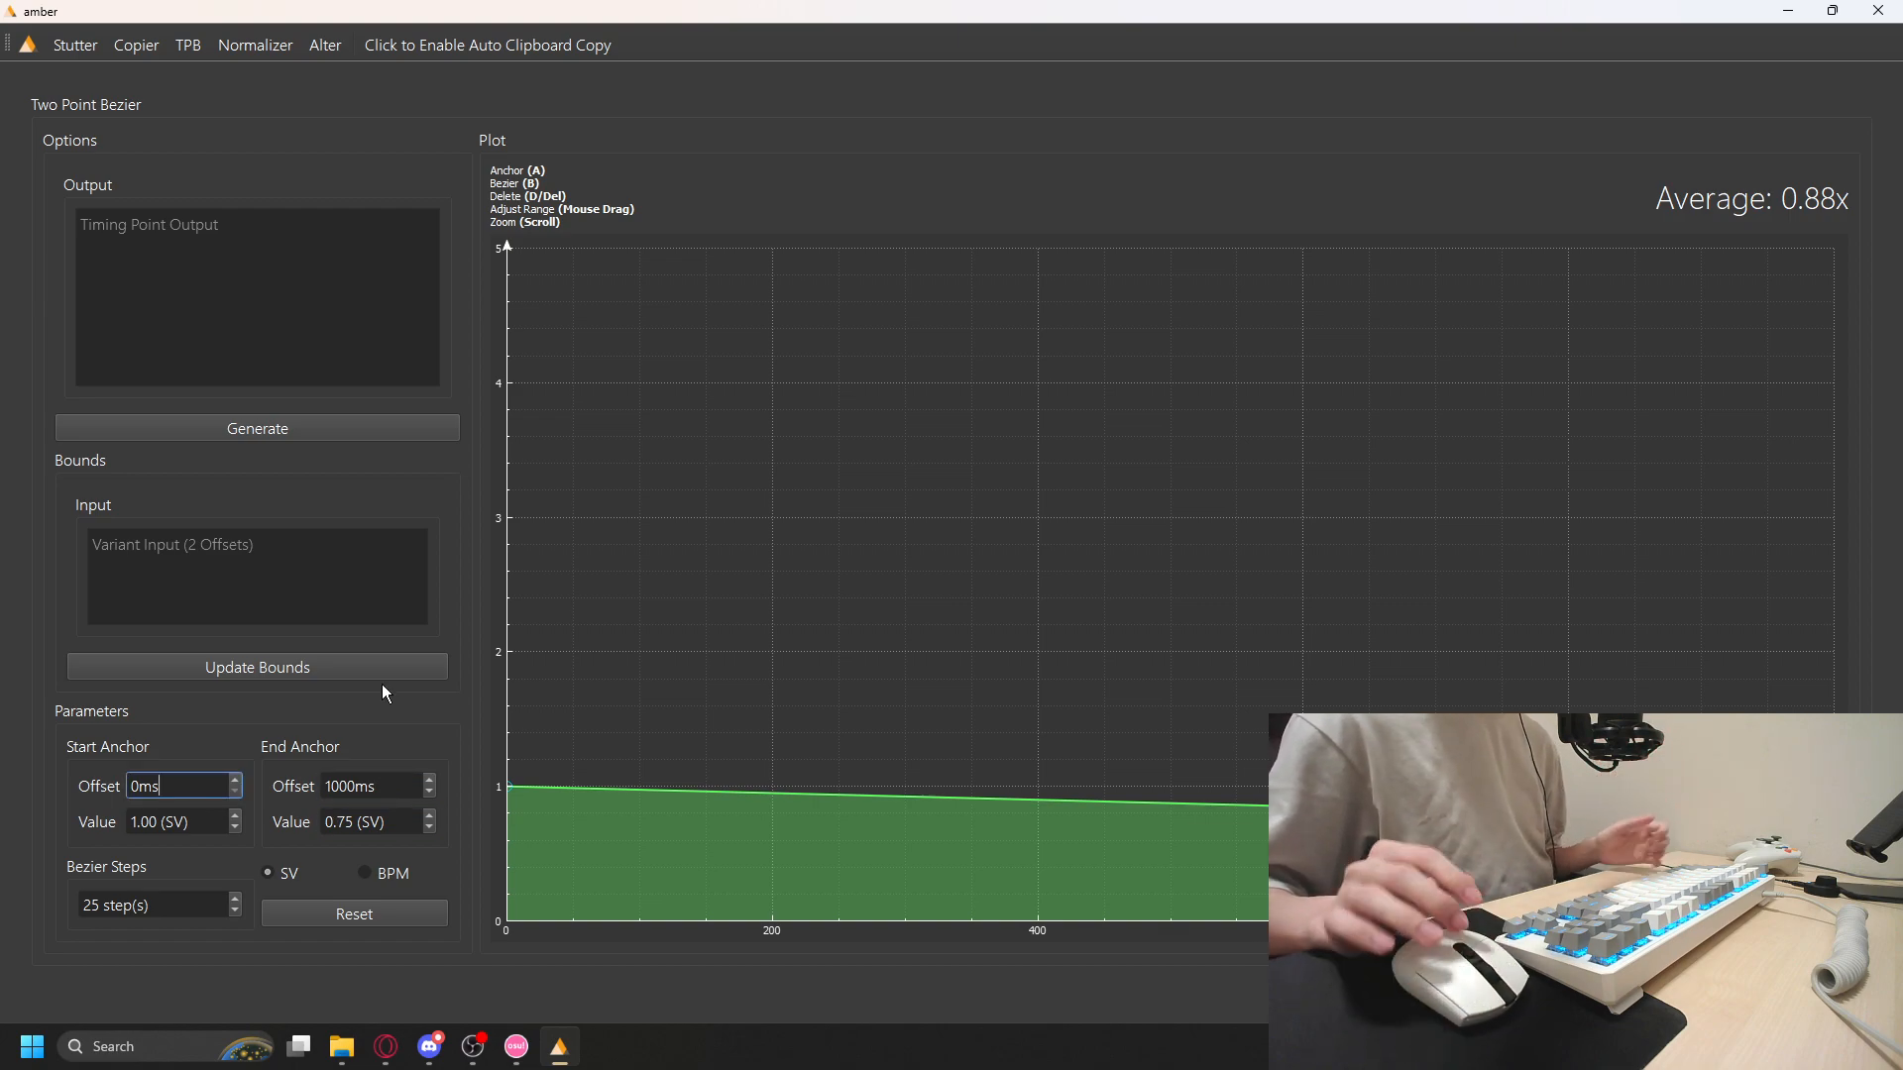
pyautogui.click(256, 614)
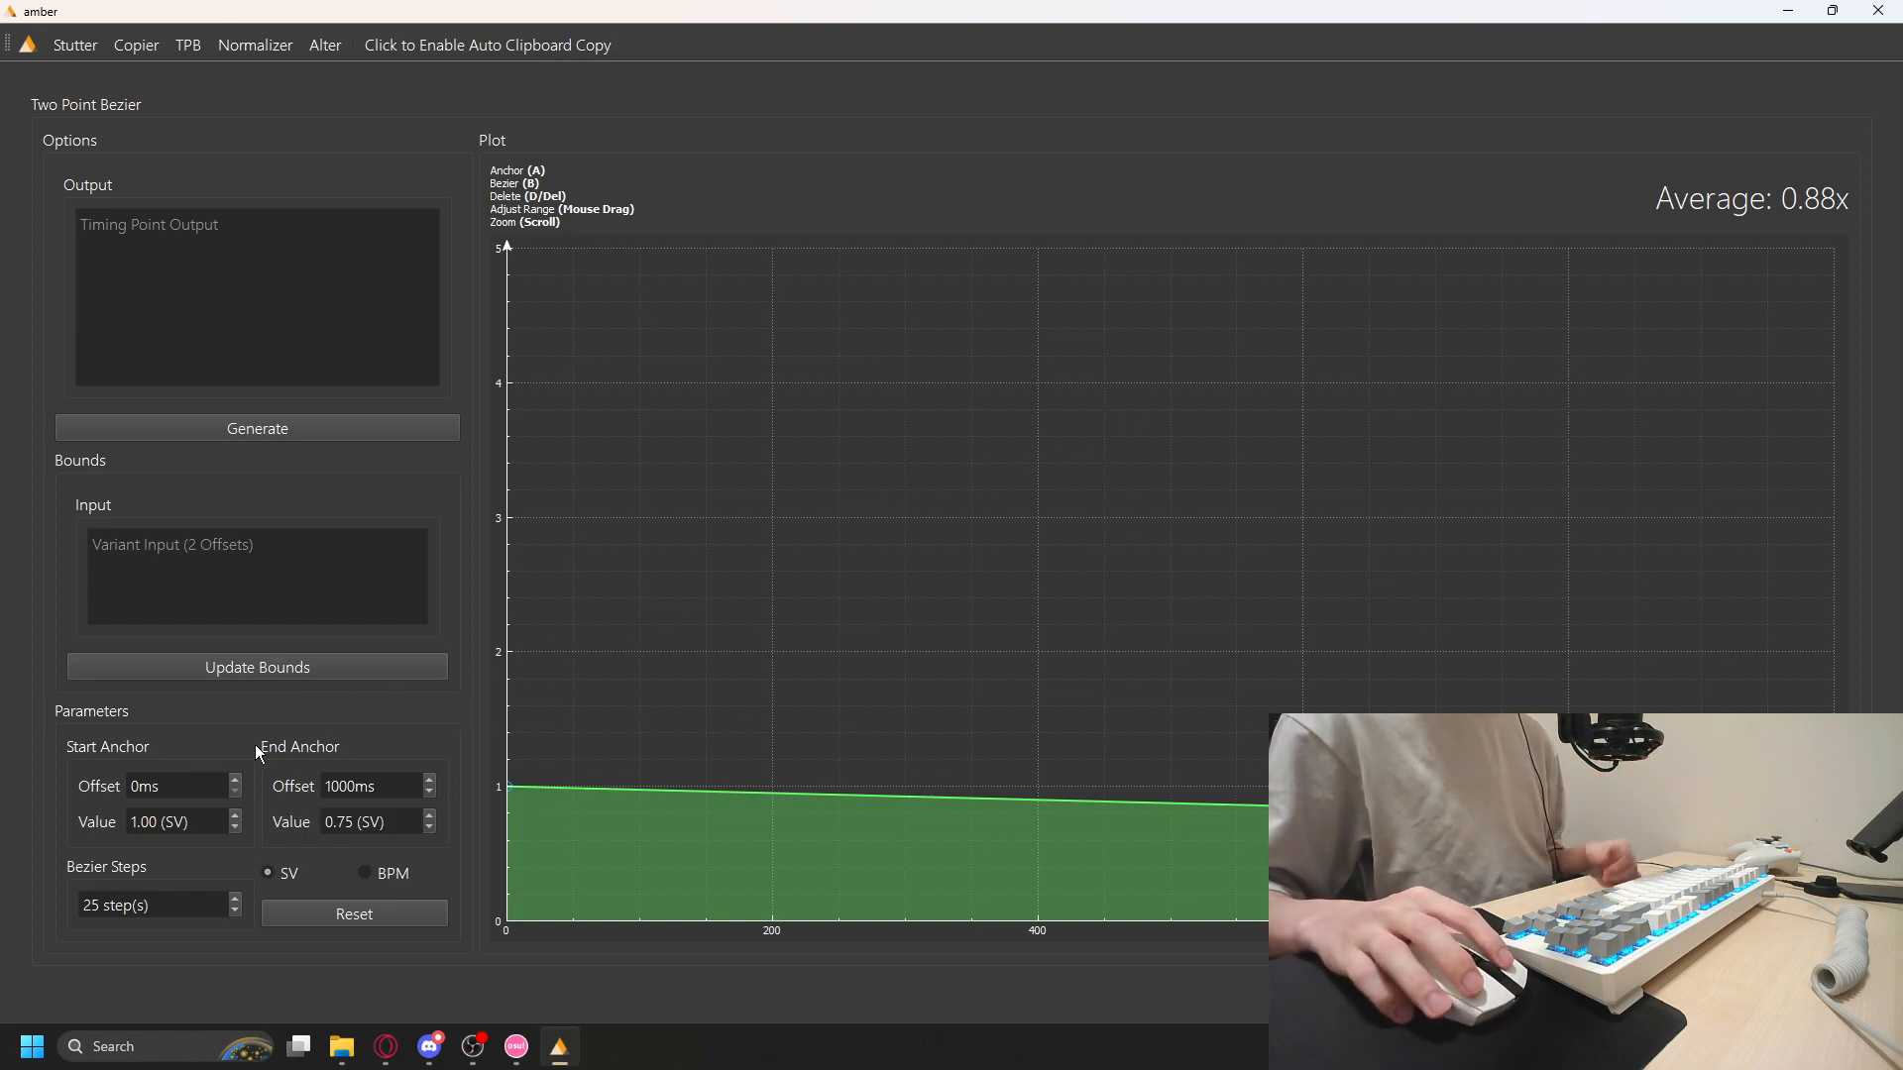
# Set the Start Anchor value to 1.50 (SV) and the End Anchor value to 0.50 (SV)
pyautogui.click(154, 821)
pyautogui.press('BackSpace')
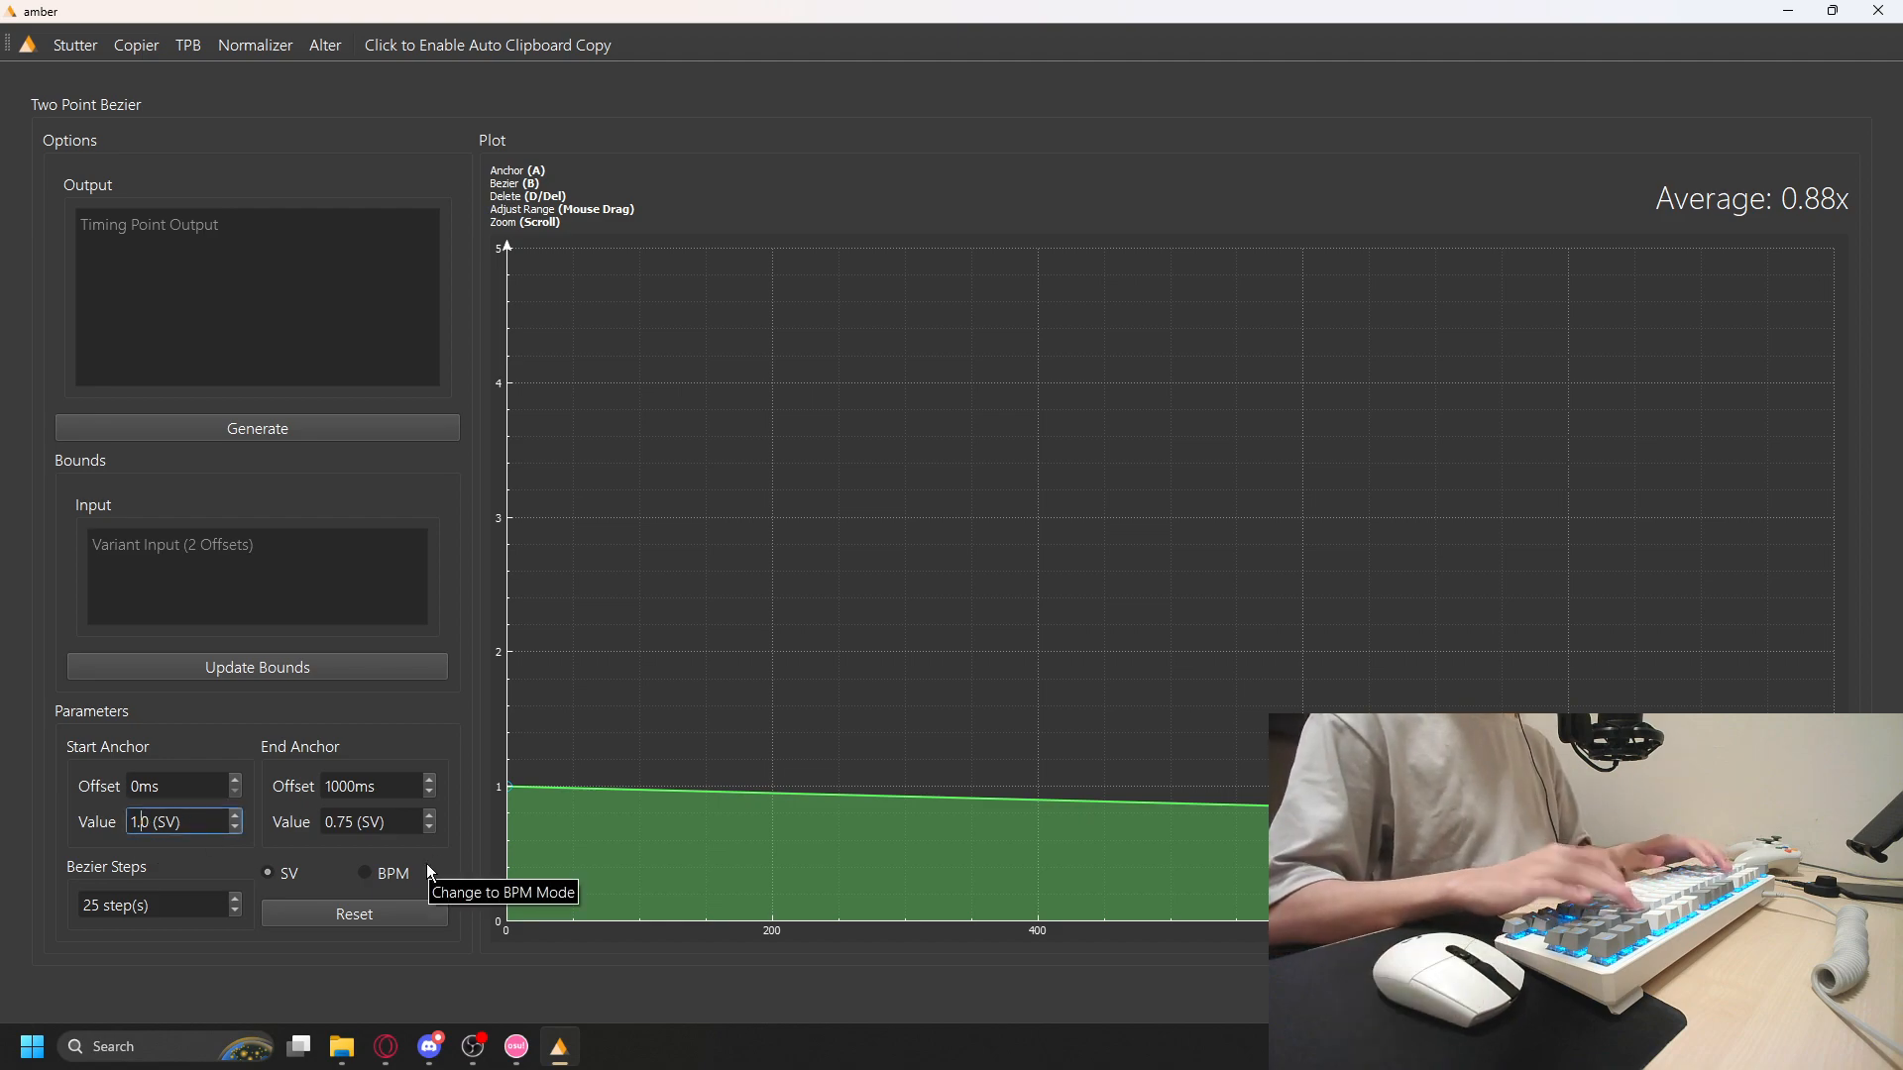
pyautogui.write('5')
pyautogui.moveTo(355, 821); pyautogui.dragTo(345, 821)
pyautogui.write('5')
pyautogui.press('Tab')
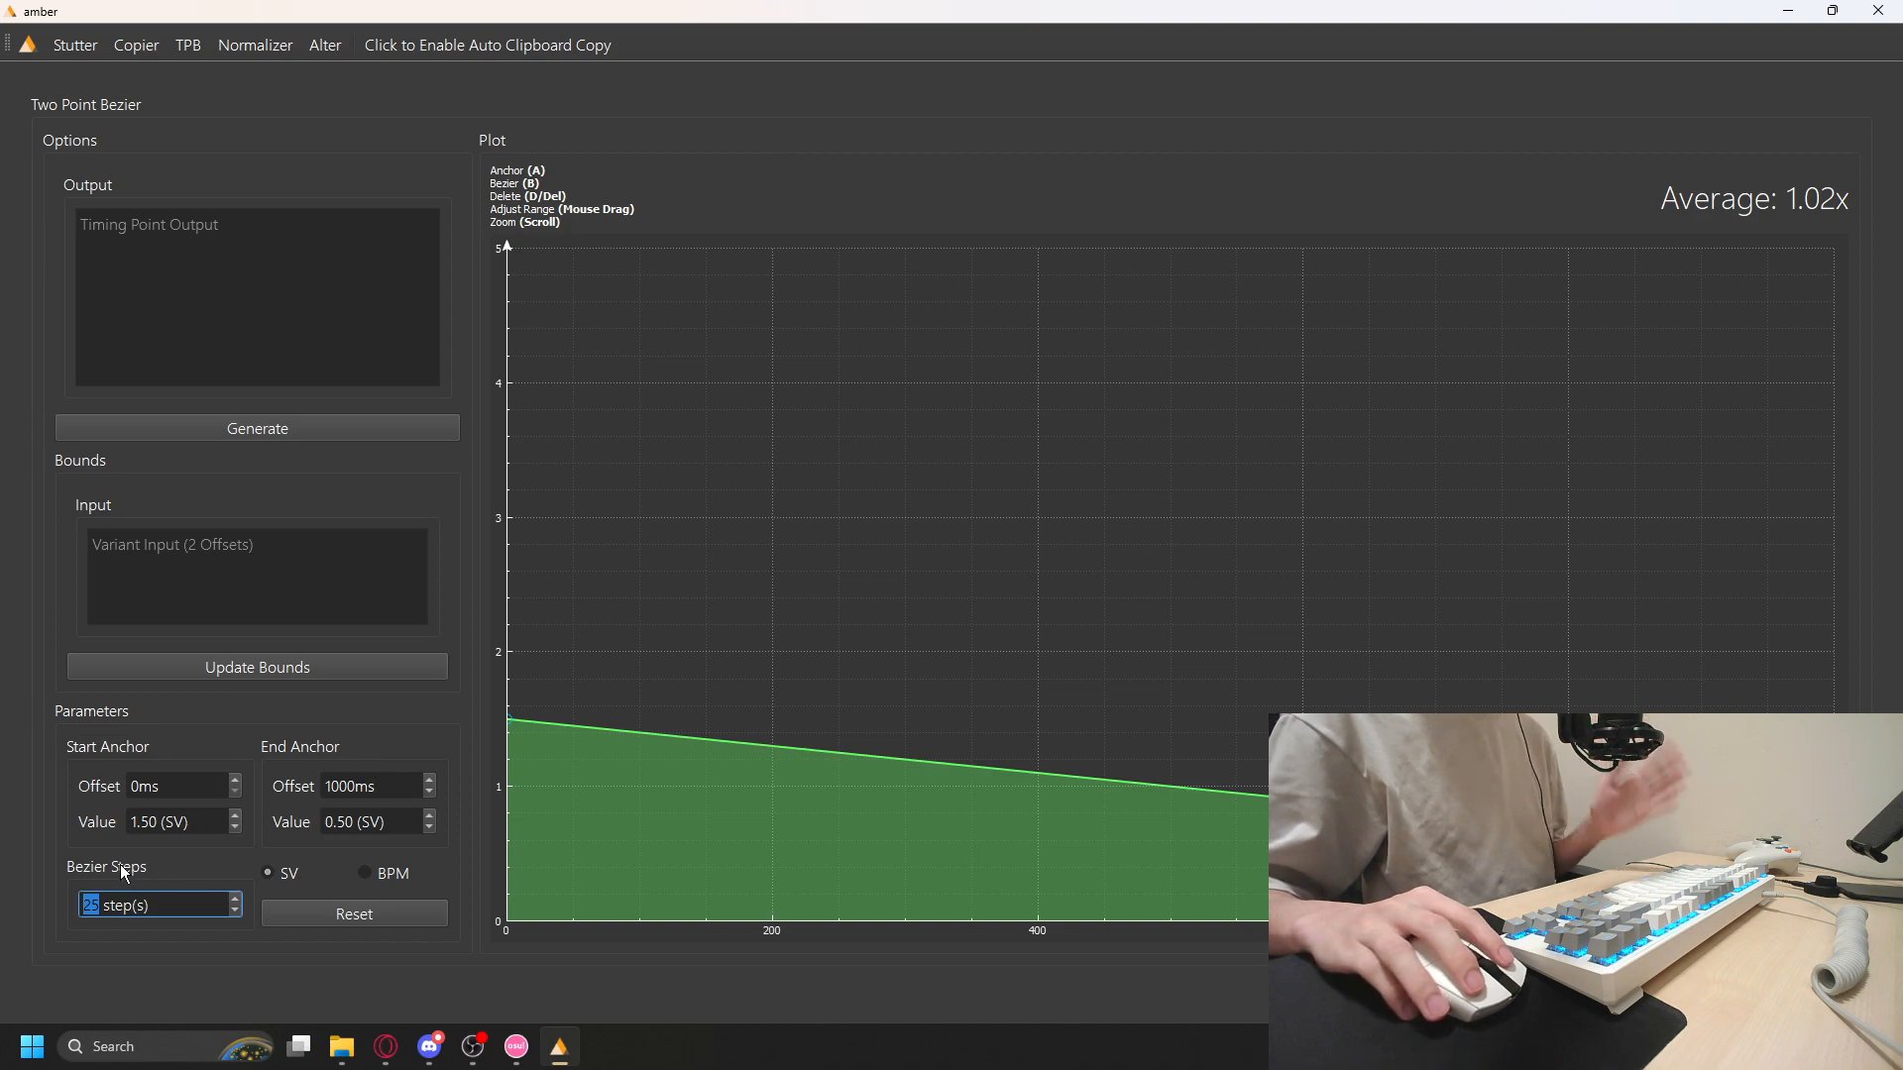
# Compare the Bezier Steps setting with the chord pattern at 00:00:500 in the osu! editor using 1/16 beat snap, then return to amber
pyautogui.moveTo(104, 904); pyautogui.dragTo(170, 884)
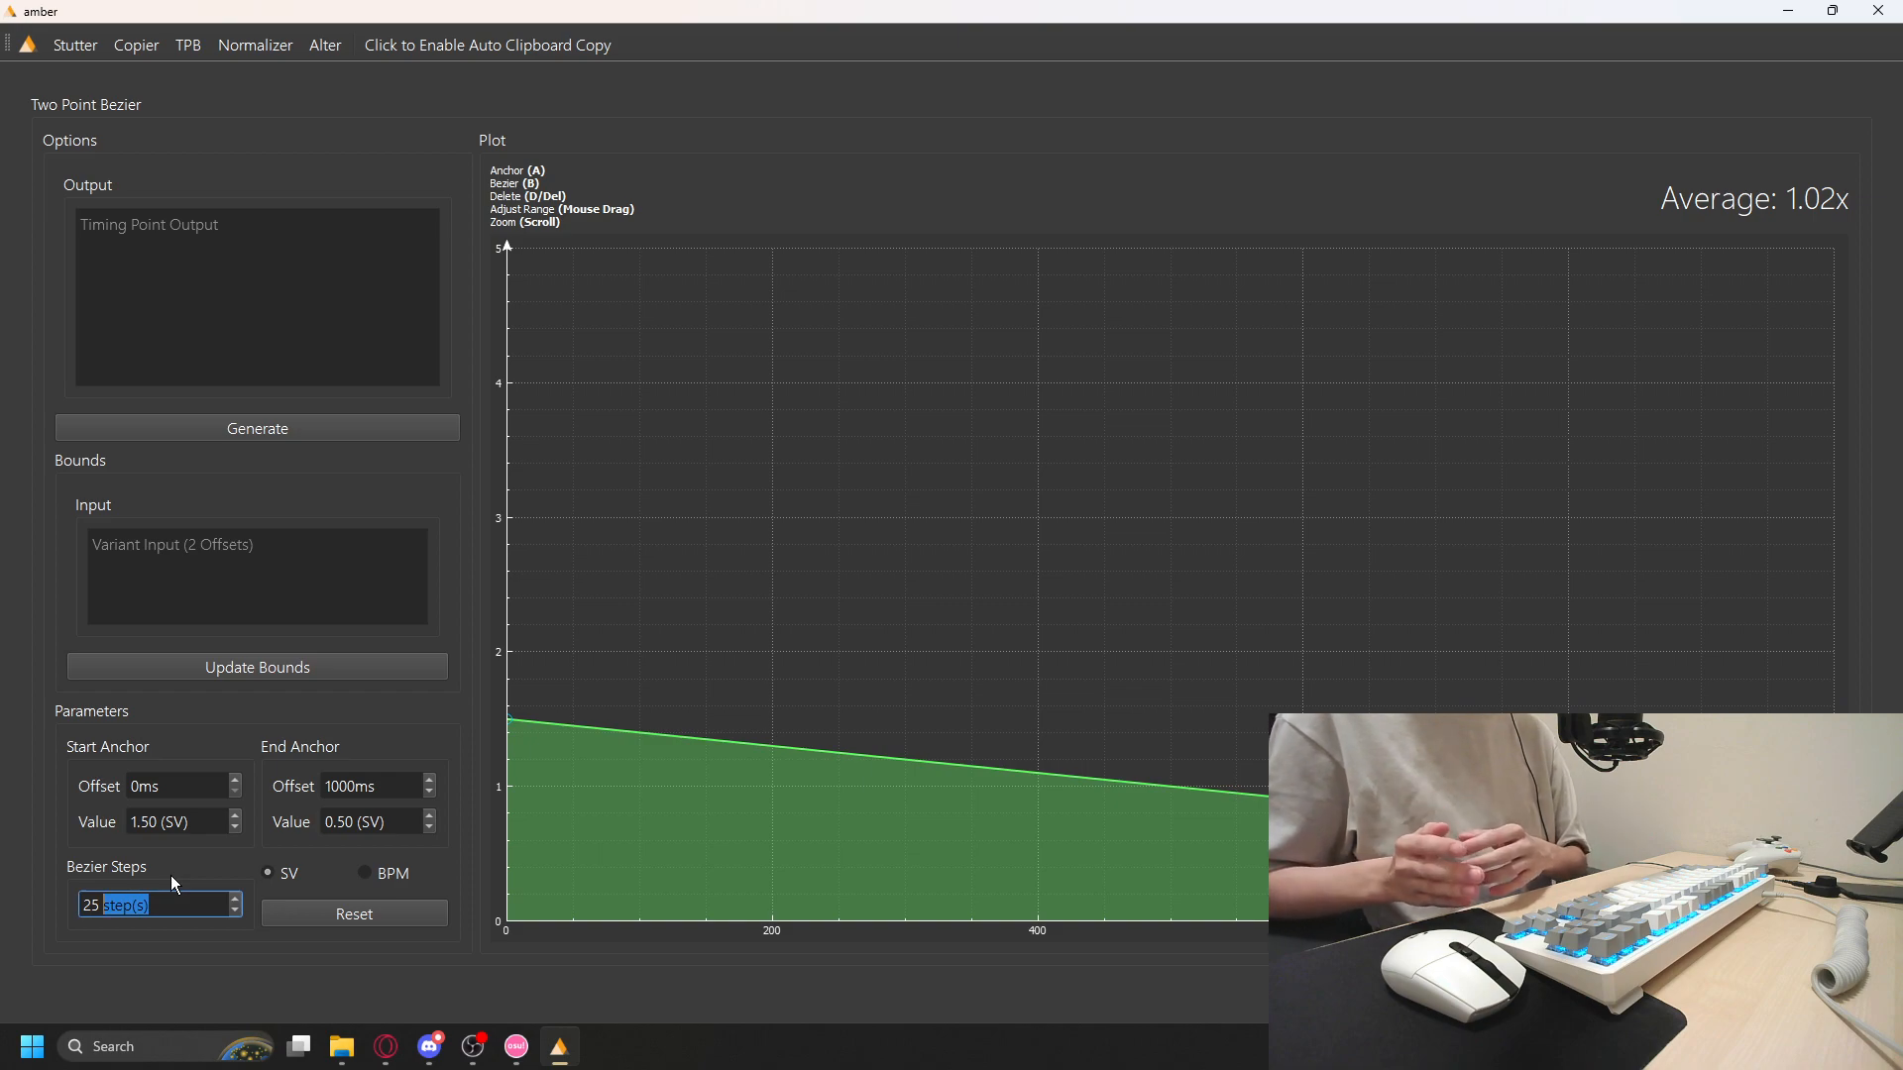
pyautogui.doubleClick(90, 905)
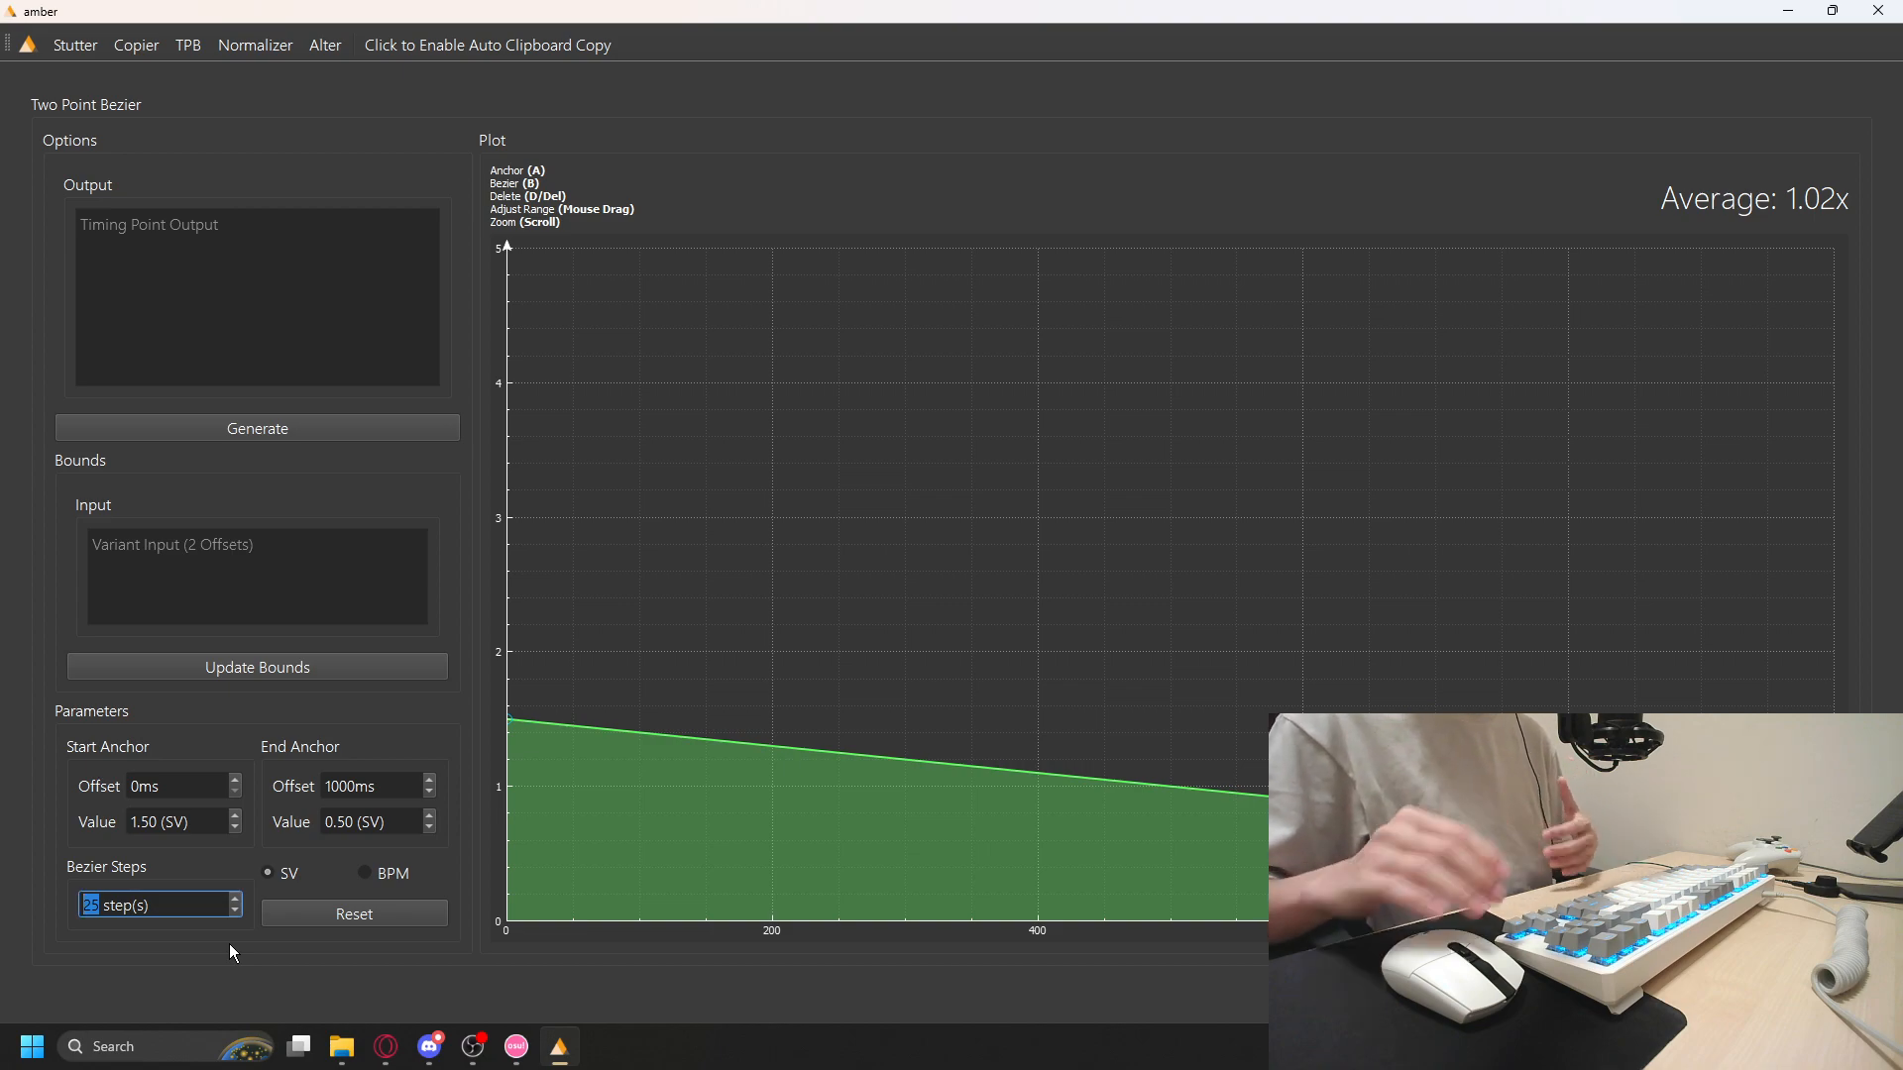
pyautogui.hotkey('alt', 'Tab')
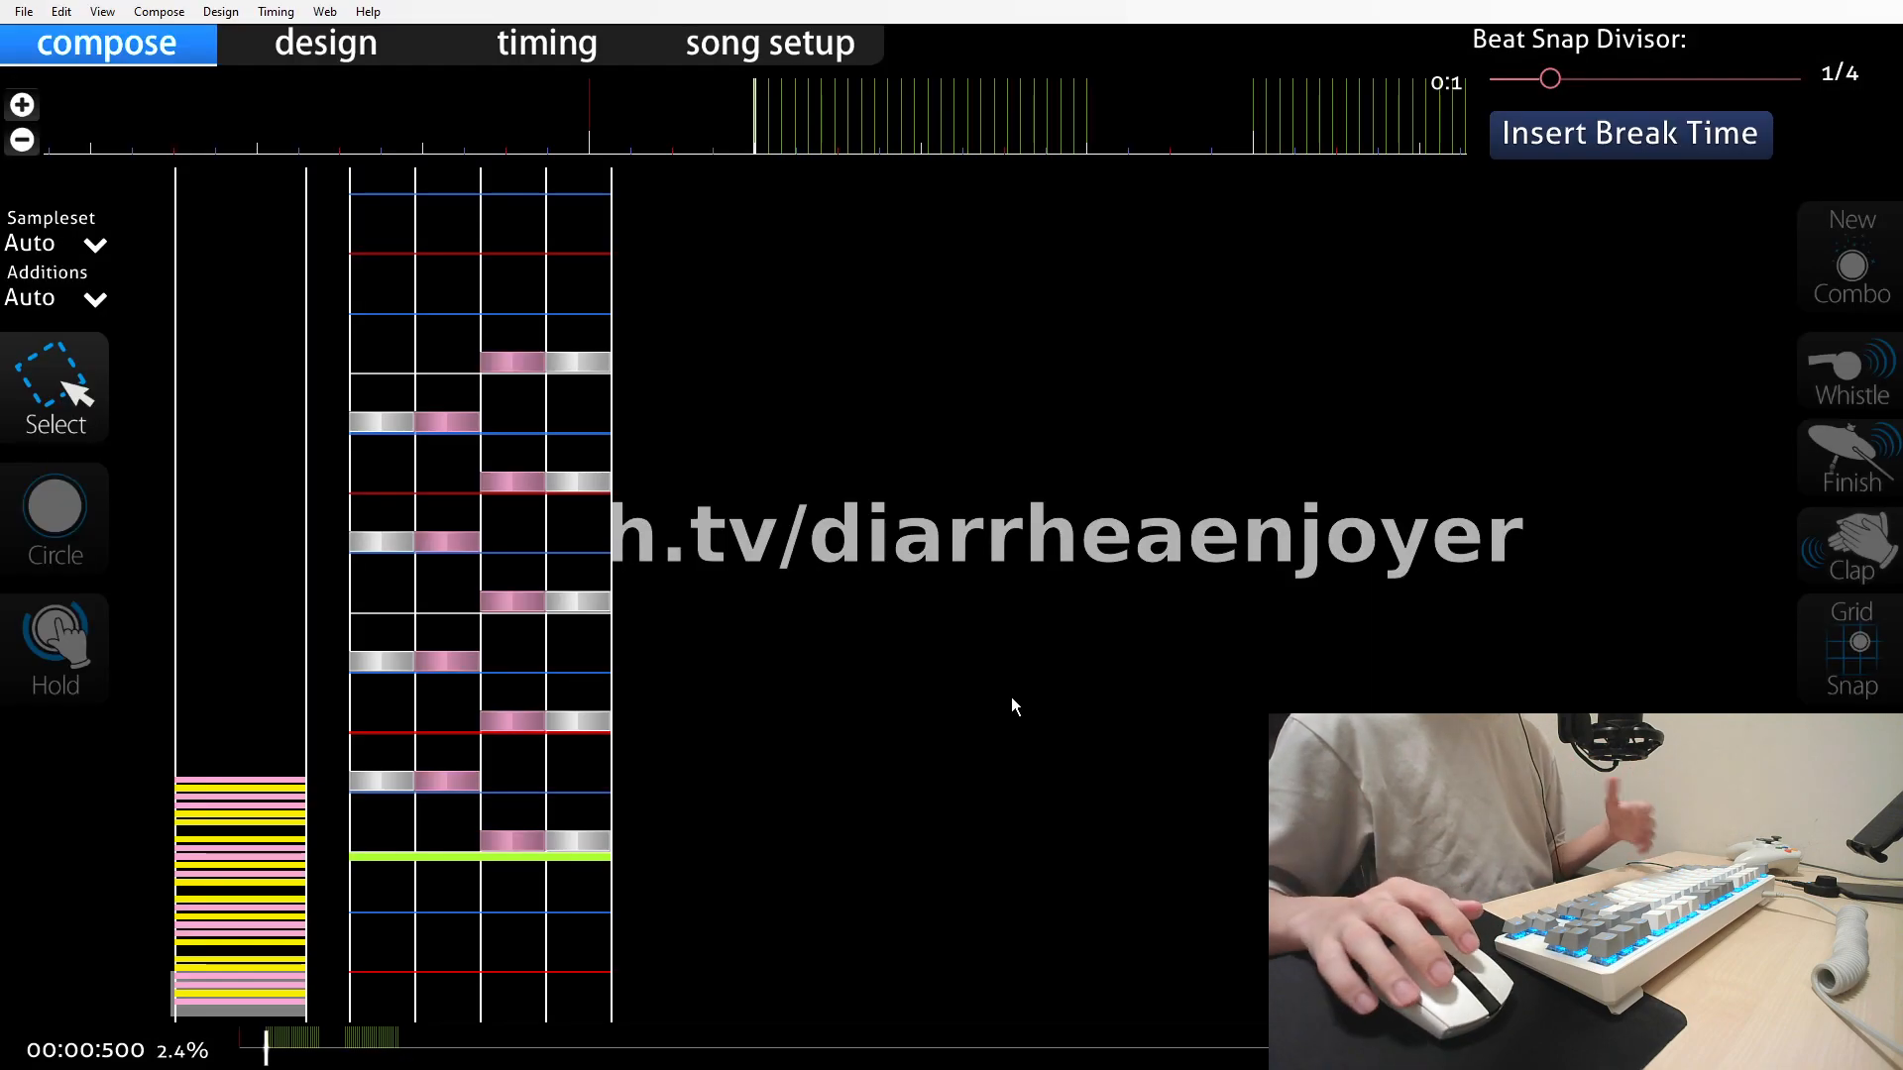
pyautogui.click(502, 838)
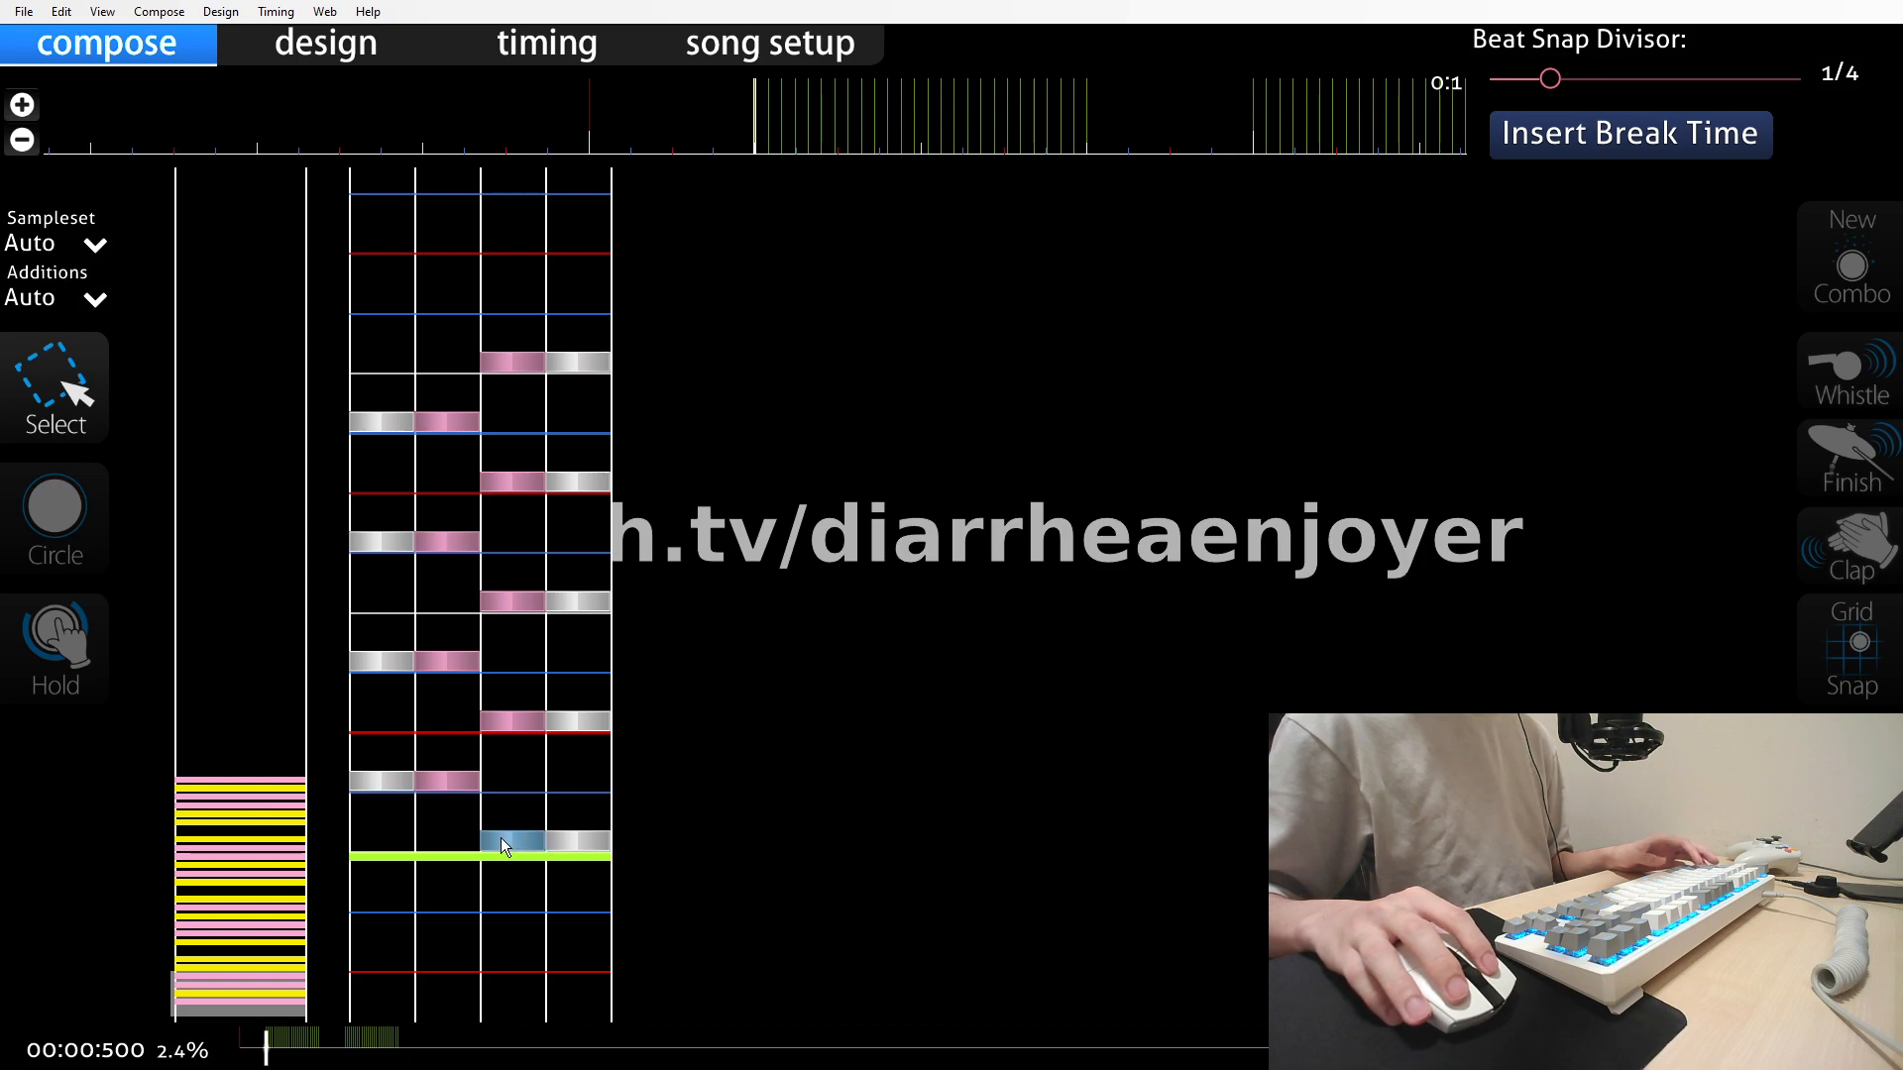
pyautogui.scroll(5, 897, 721)
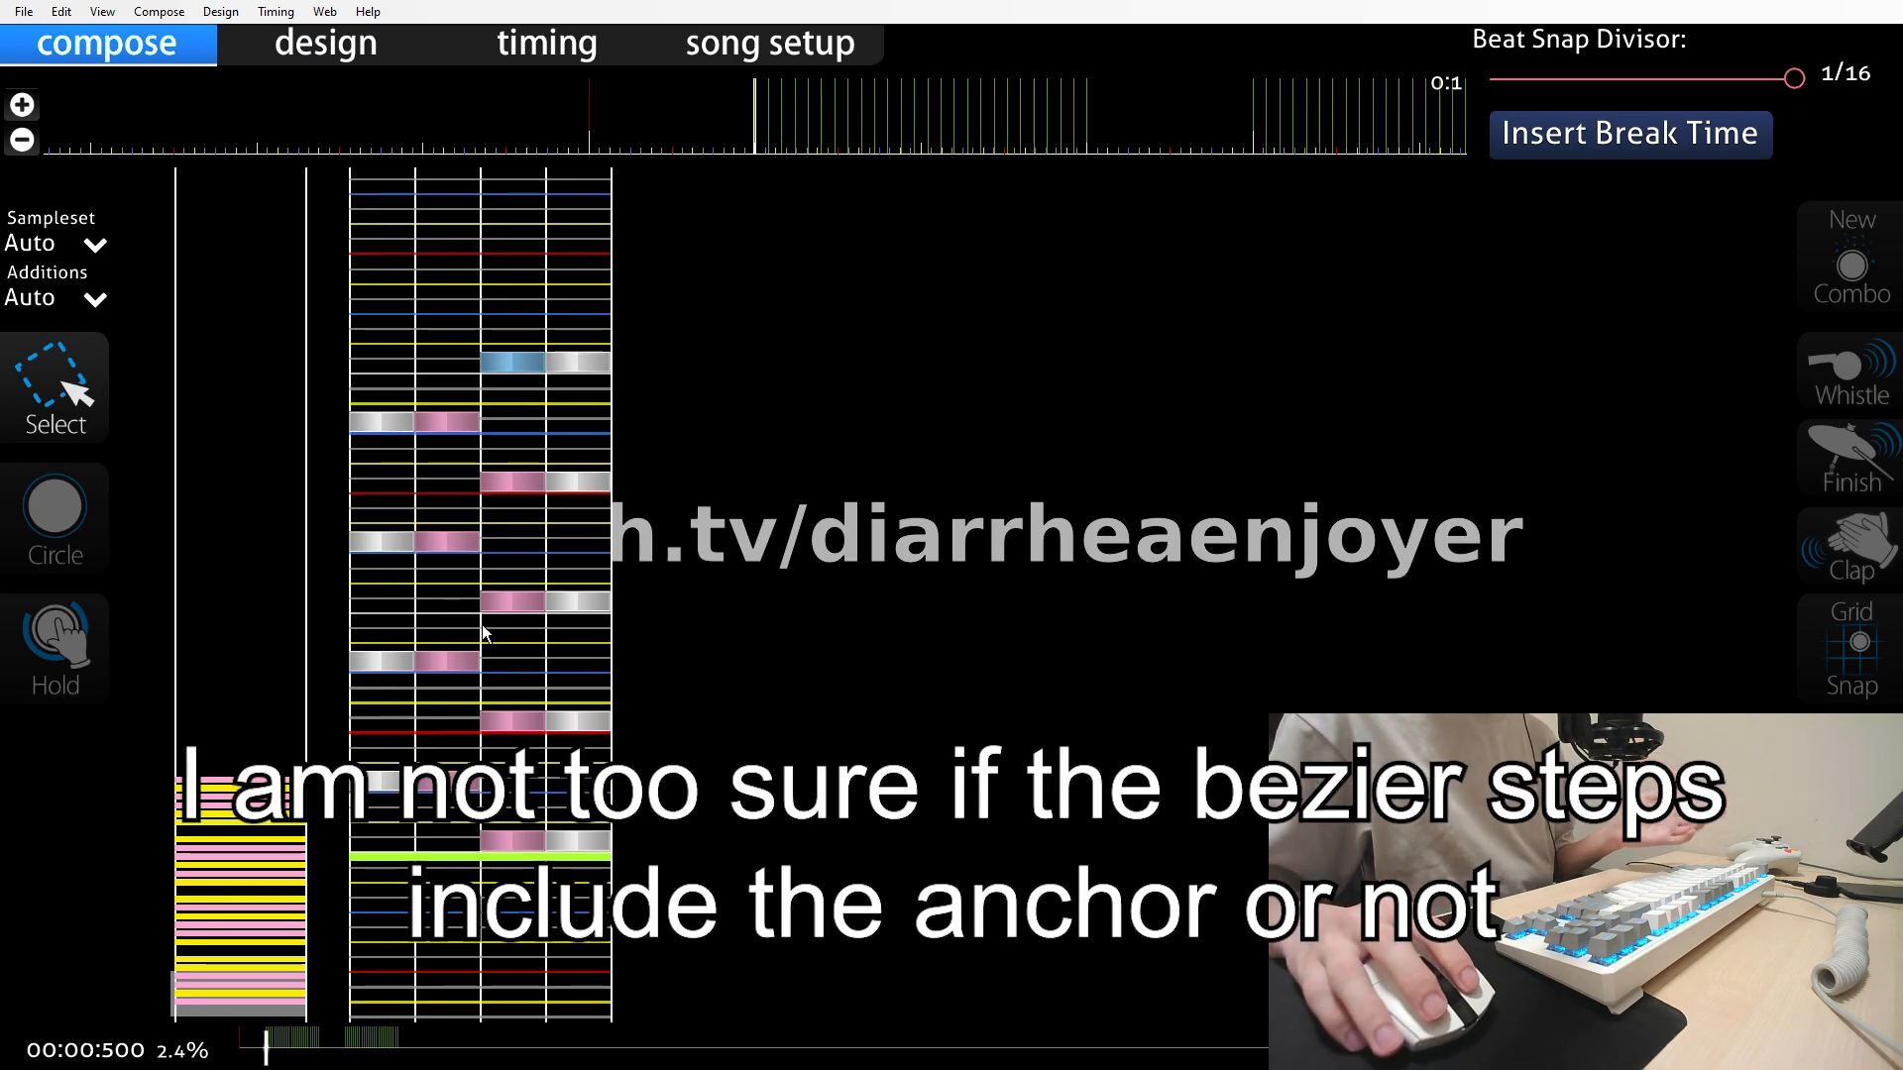
pyautogui.press('super')
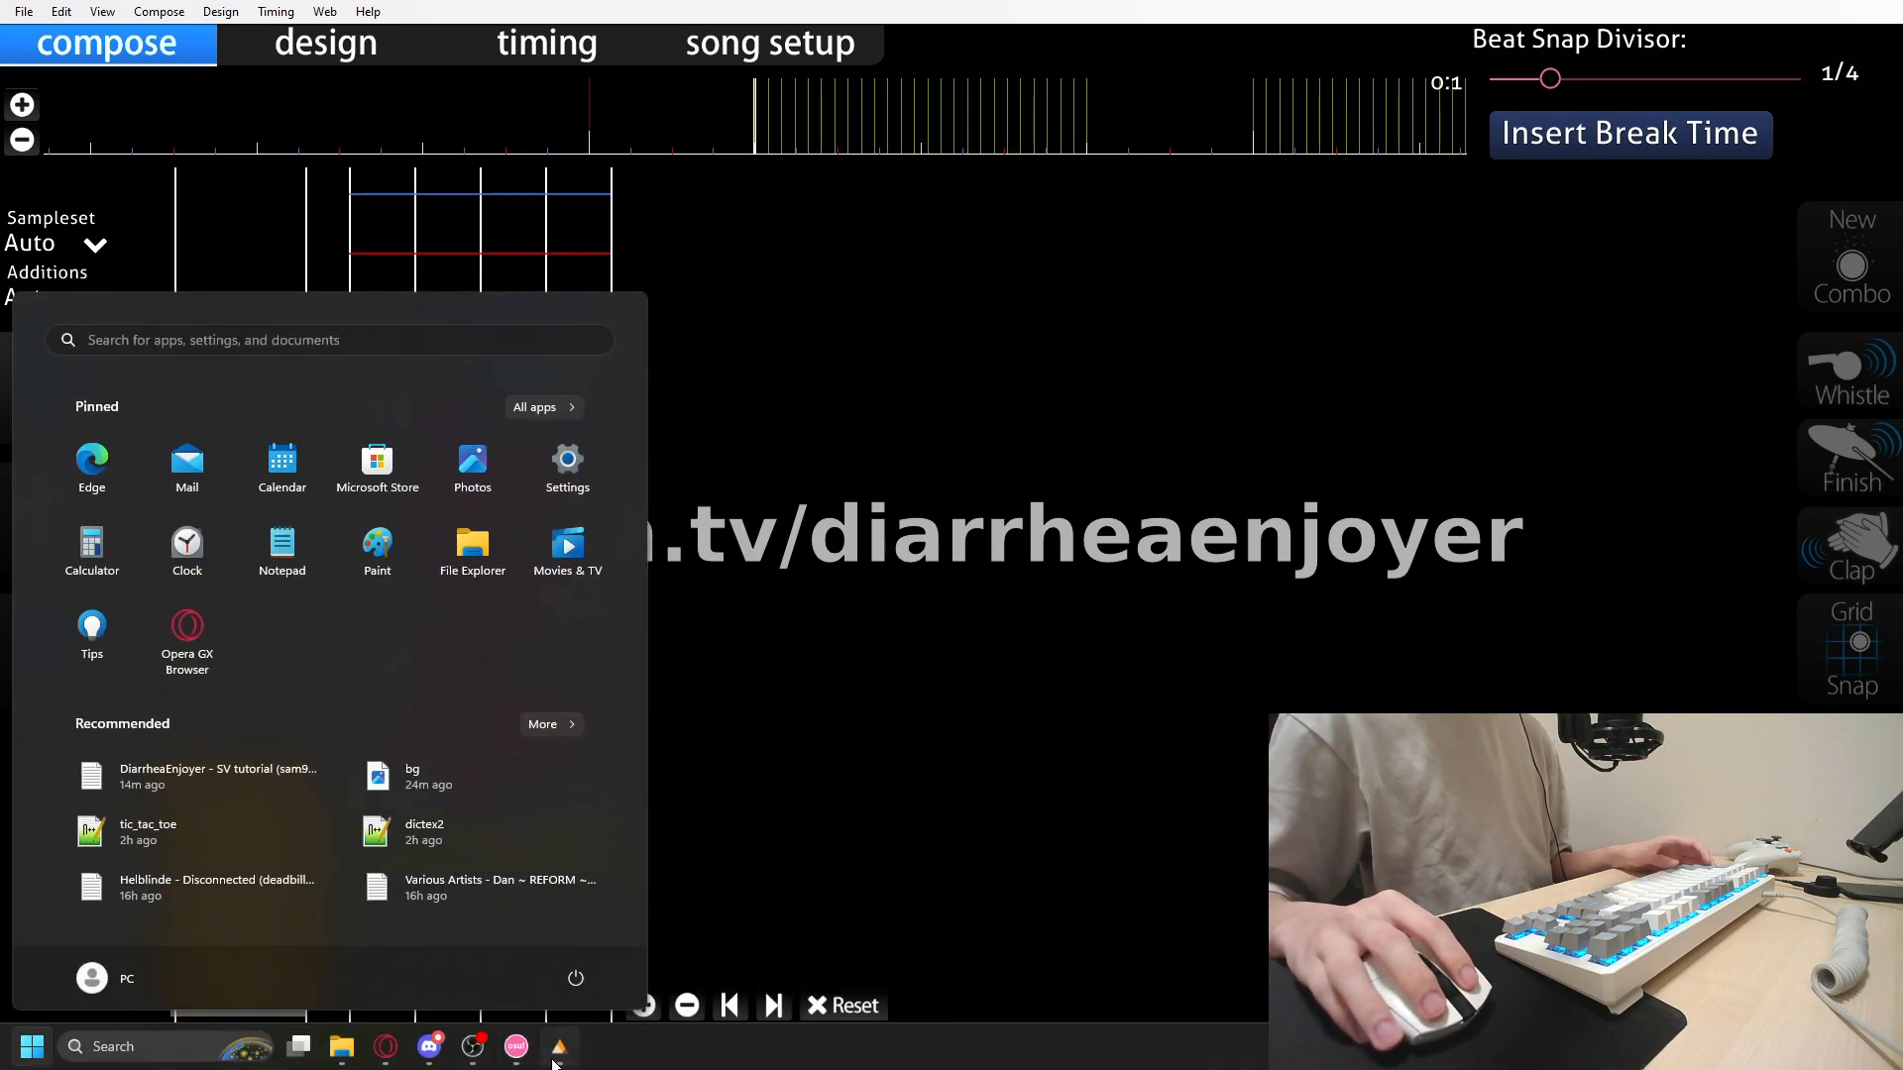
pyautogui.click(559, 1048)
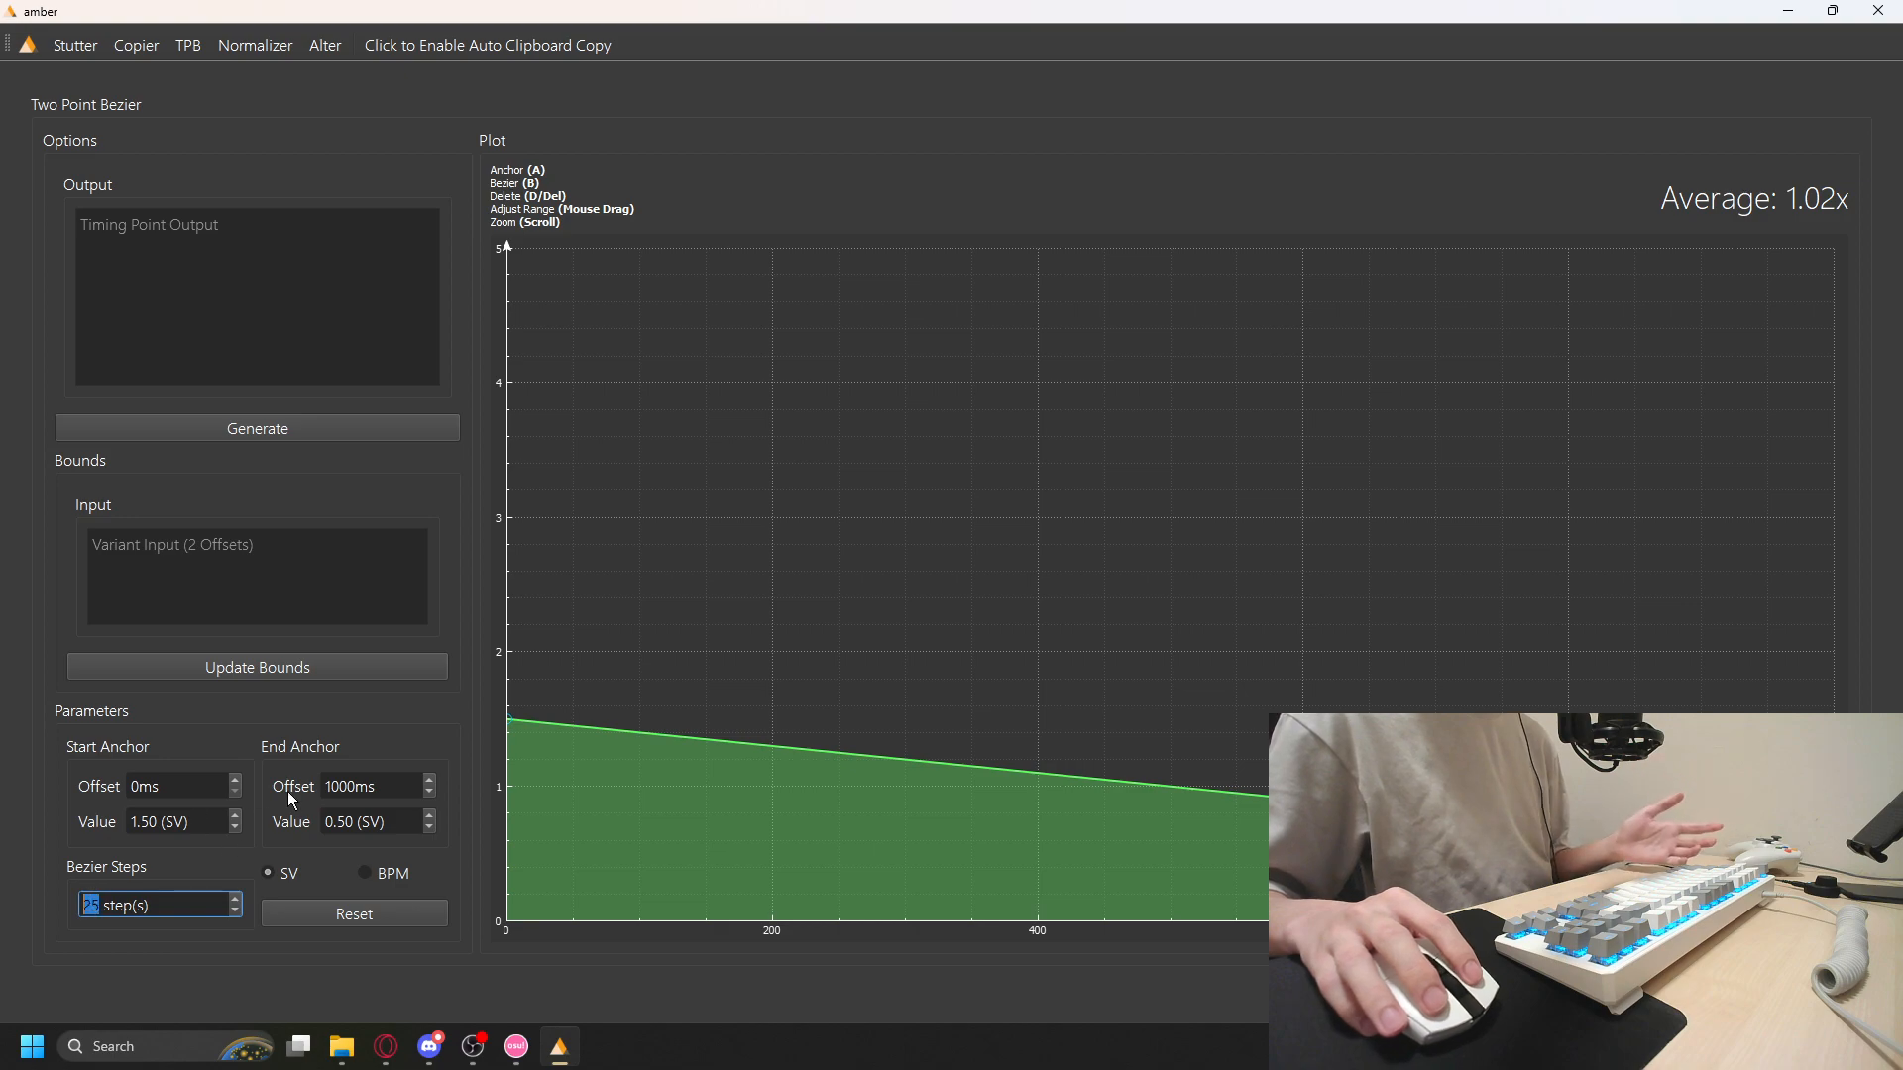
# Switch to the osu! editor, go to 00:03:500 and copy the chord pattern's first and last notes in the fourth column
pyautogui.click(218, 553)
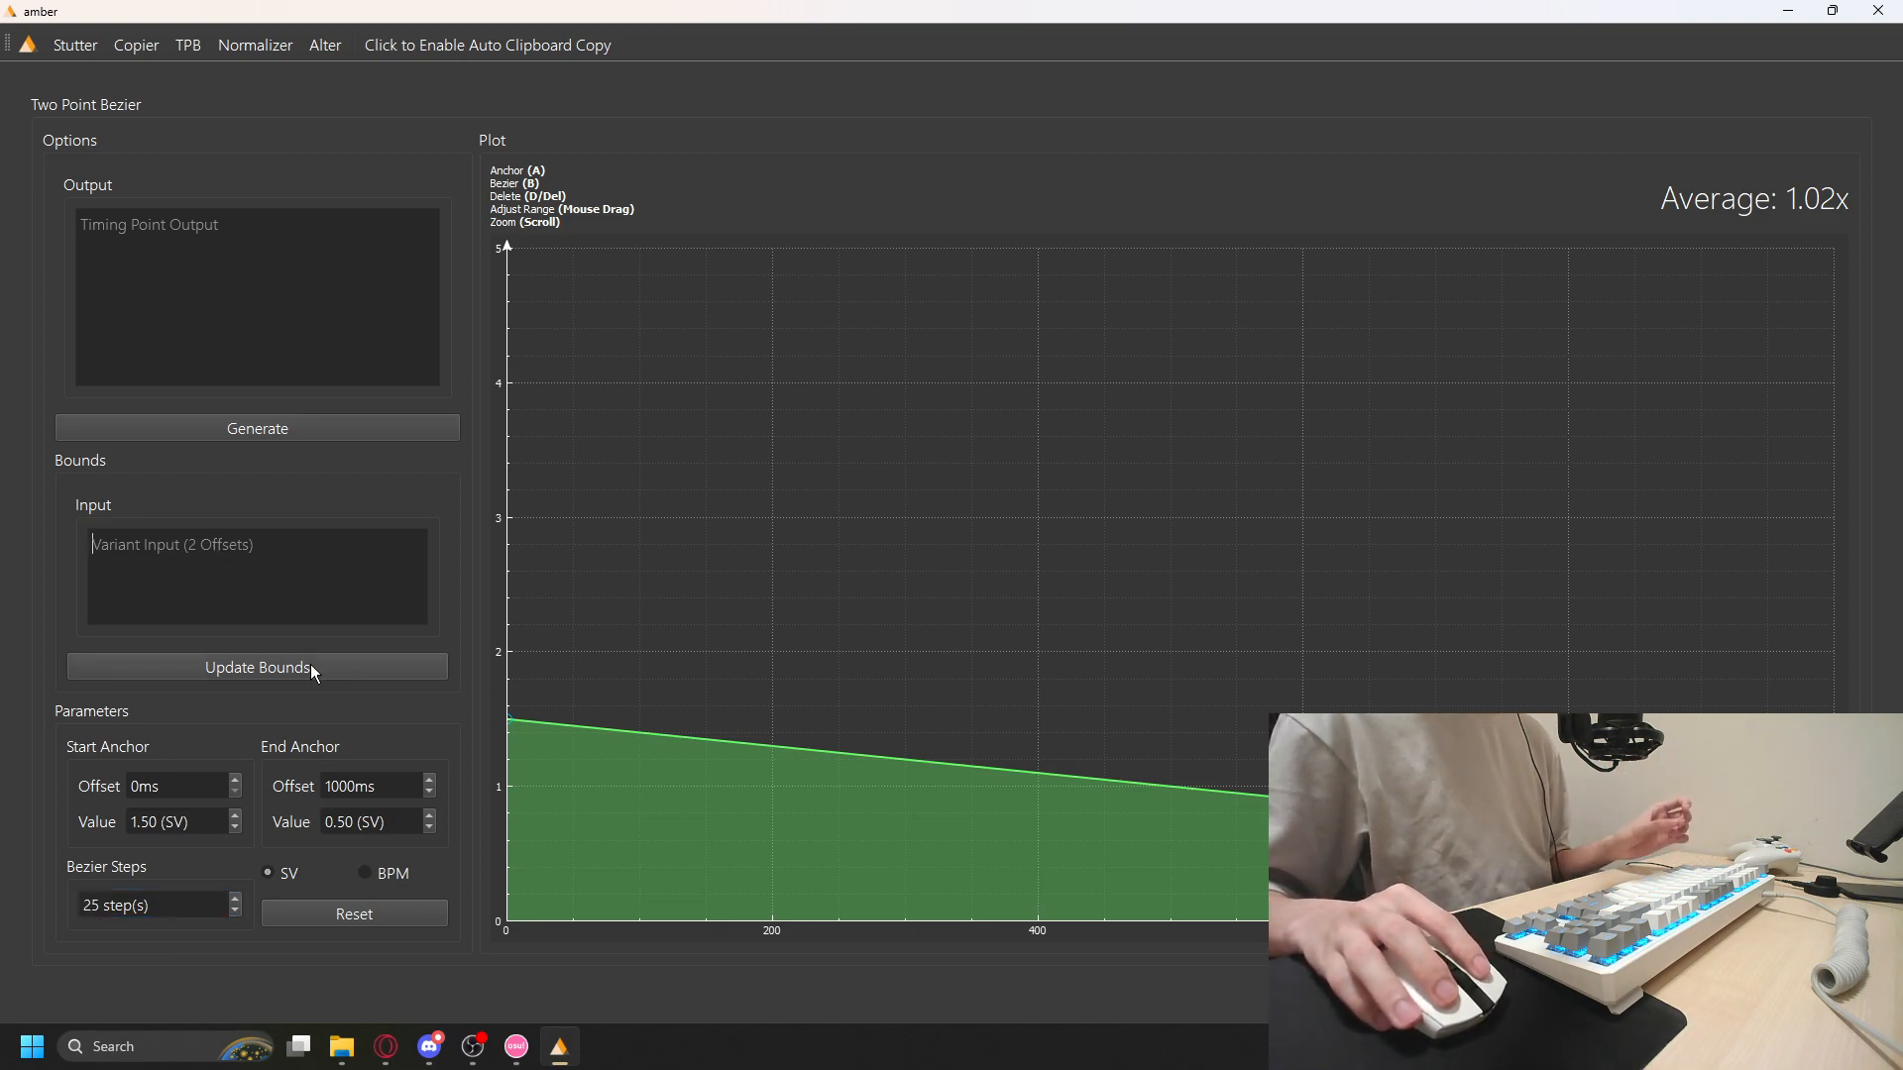
pyautogui.click(516, 1047)
pyautogui.scroll(-20, 831, 677)
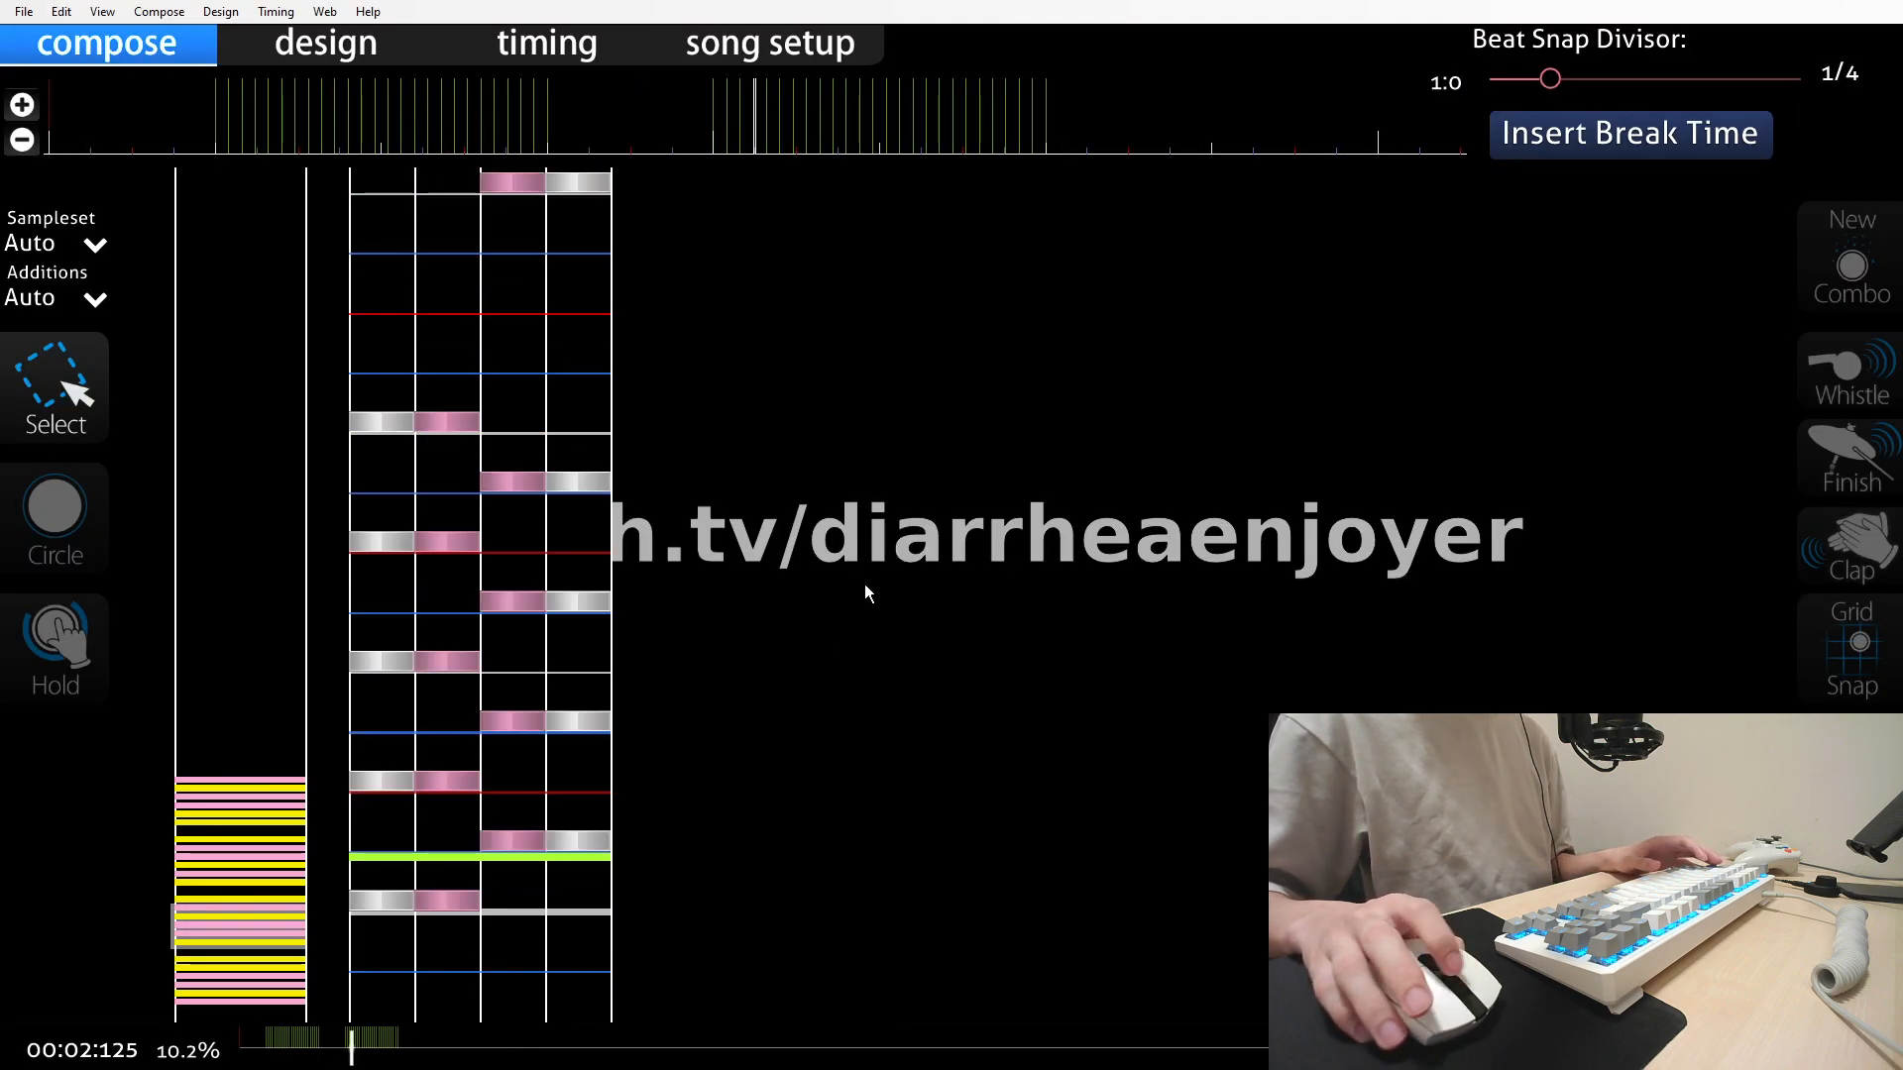
pyautogui.scroll(-1, 830, 646)
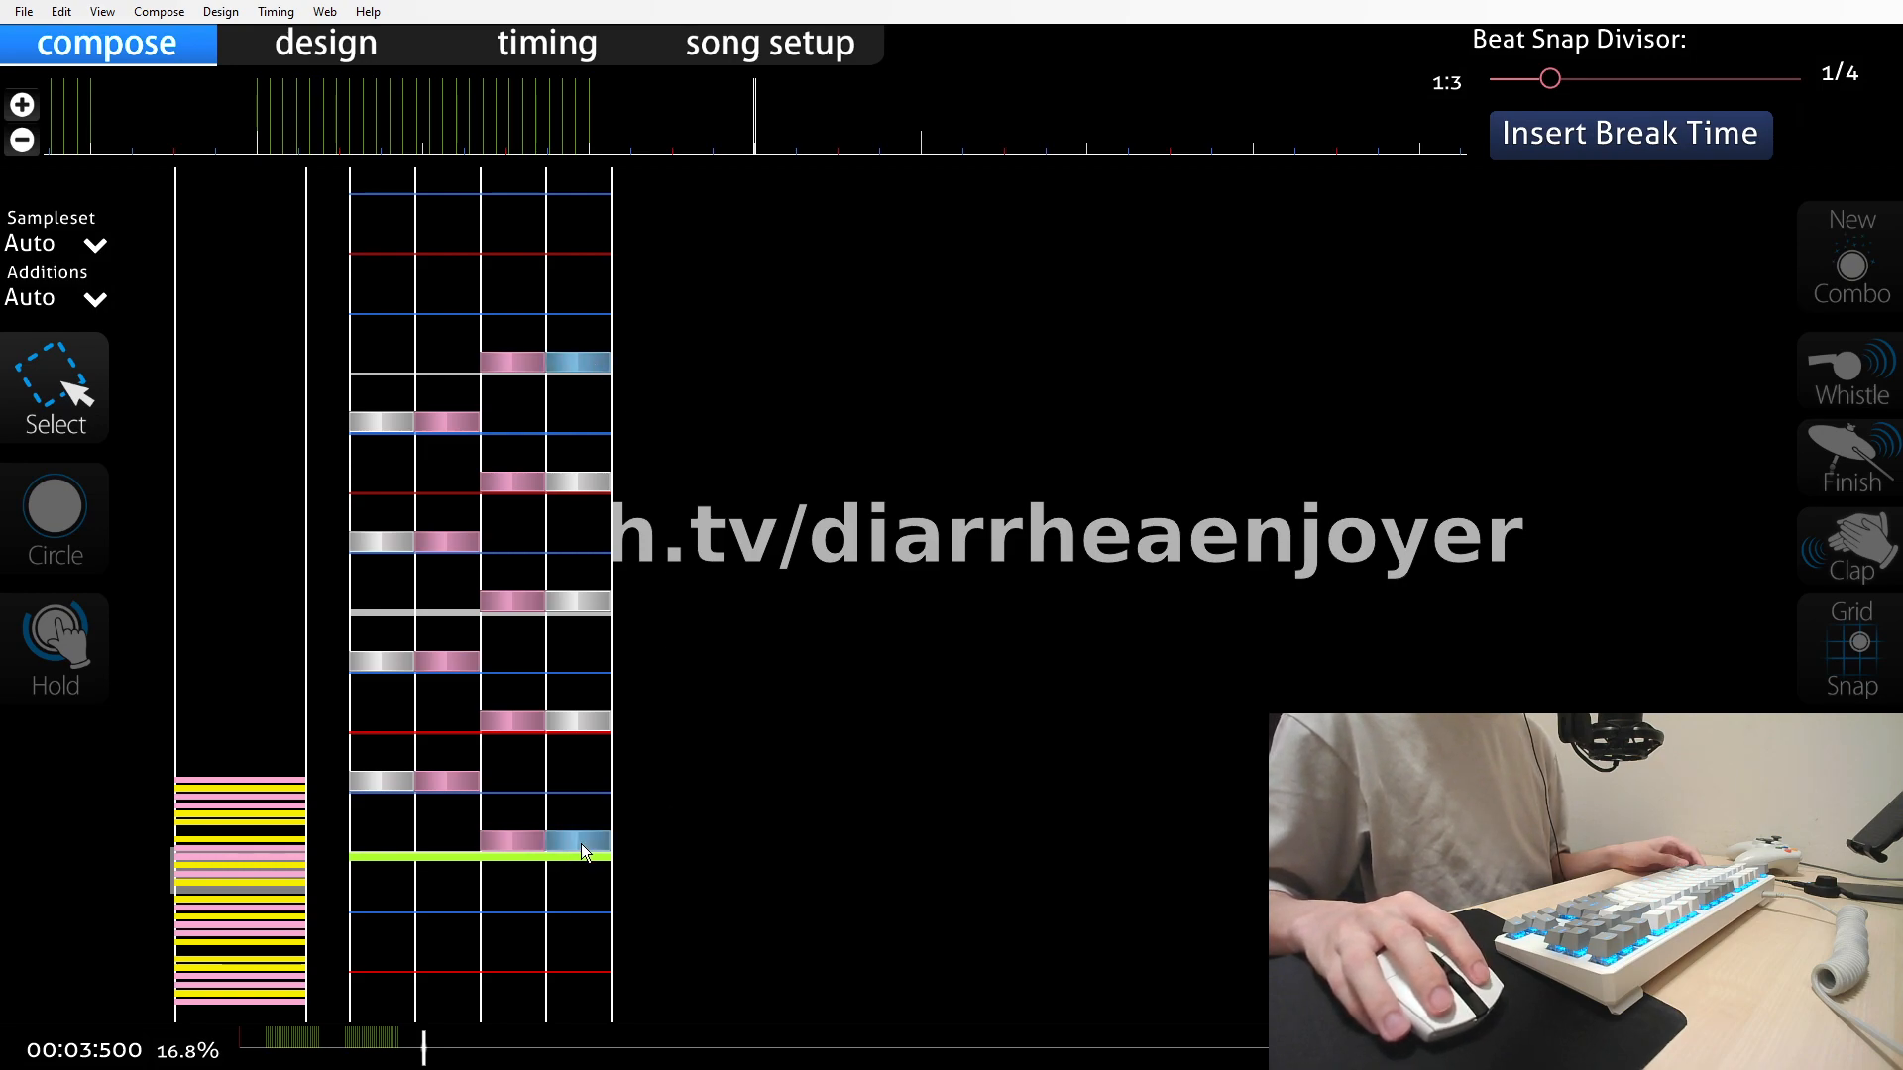
pyautogui.moveTo(348, 303); pyautogui.dragTo(722, 872)
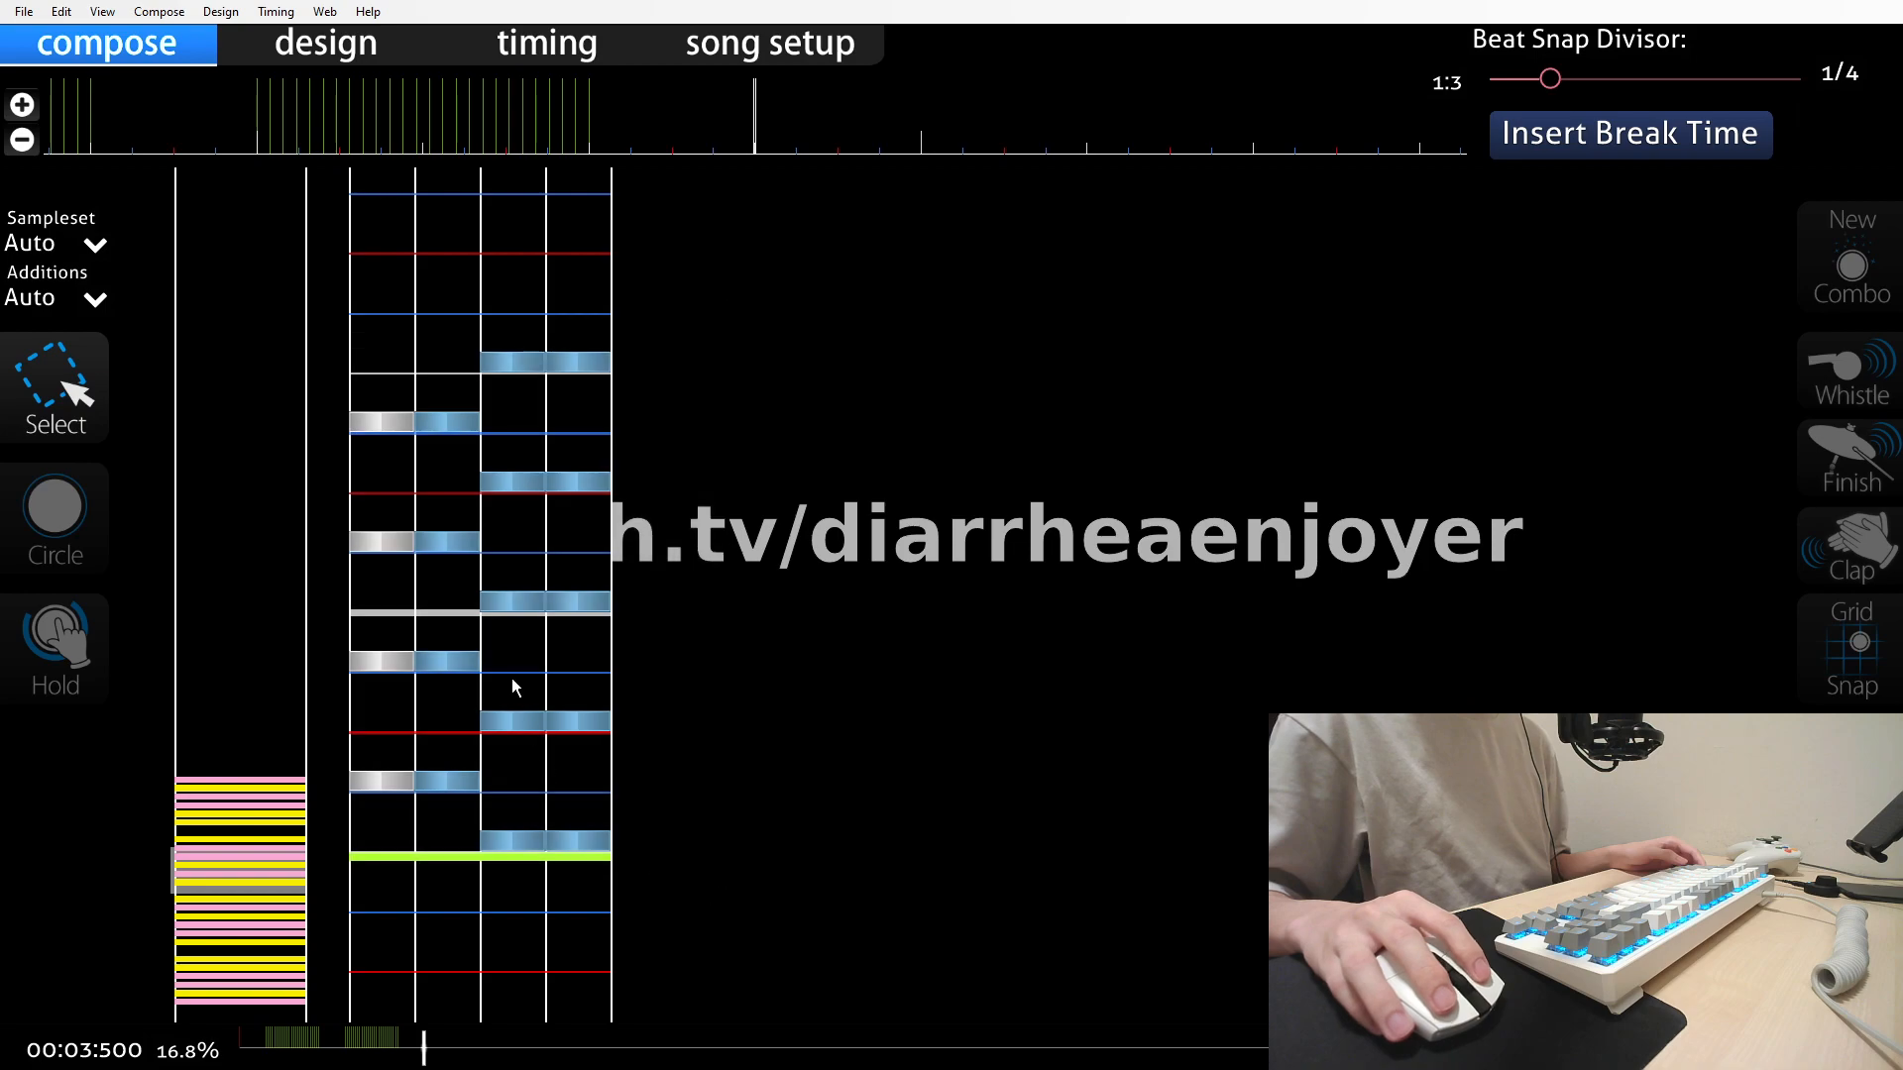
pyautogui.click(507, 812)
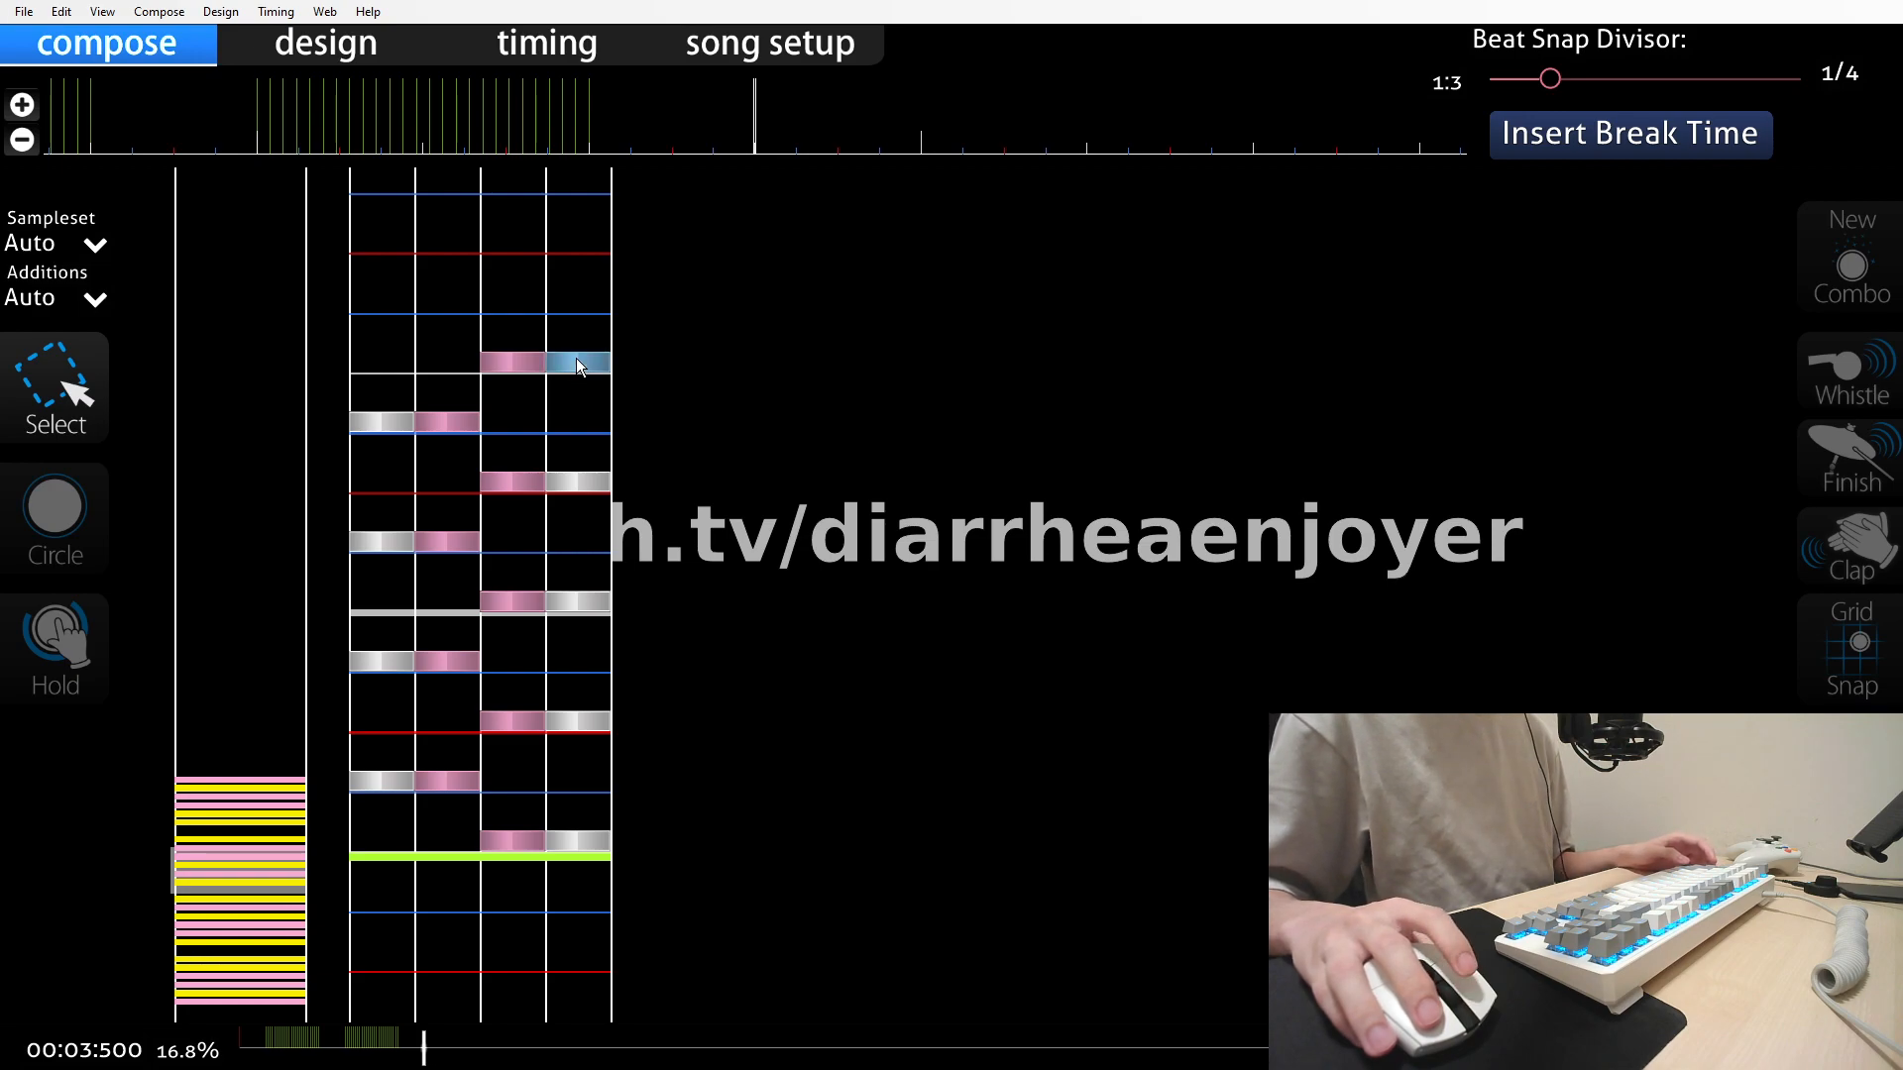
pyautogui.click(581, 842)
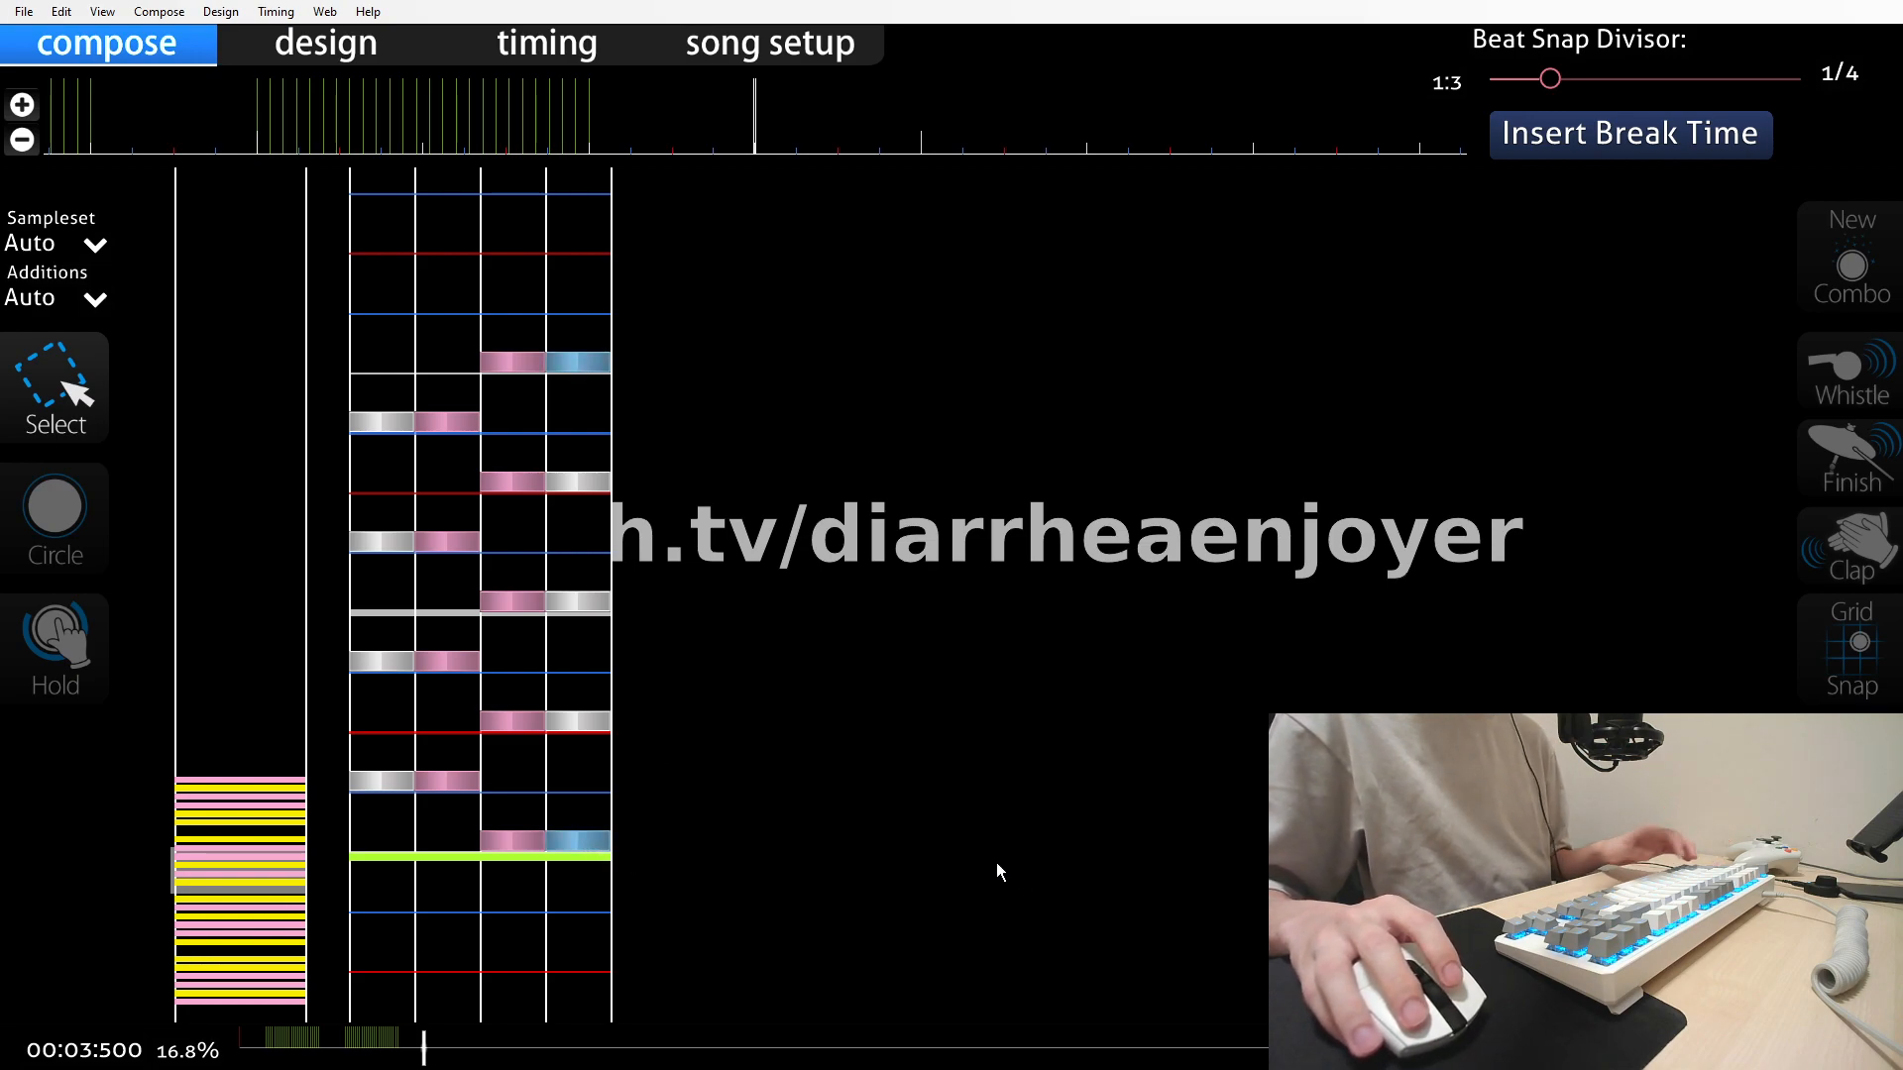
# Switch to amber, paste 00:03:500 (3500|3,4500|3) - into the Bounds input and update the bounds
pyautogui.press('super')
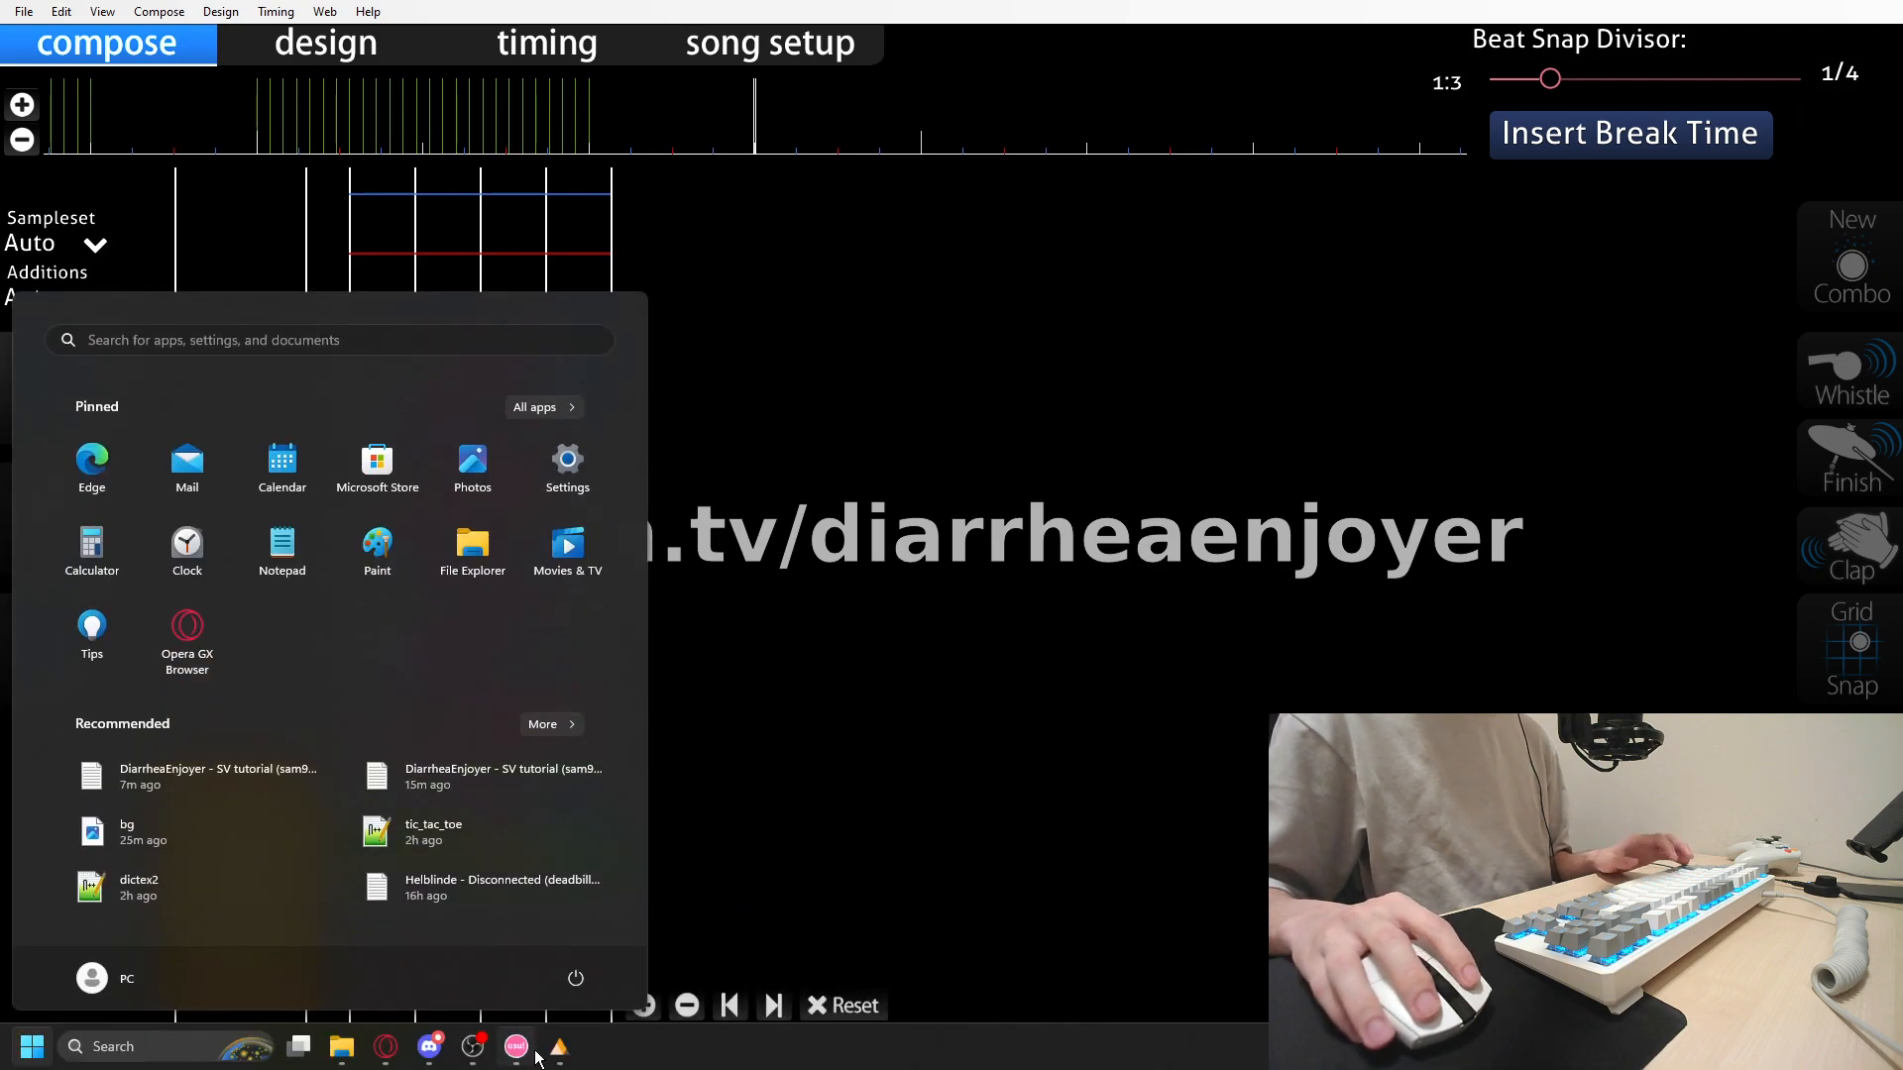
pyautogui.click(559, 1047)
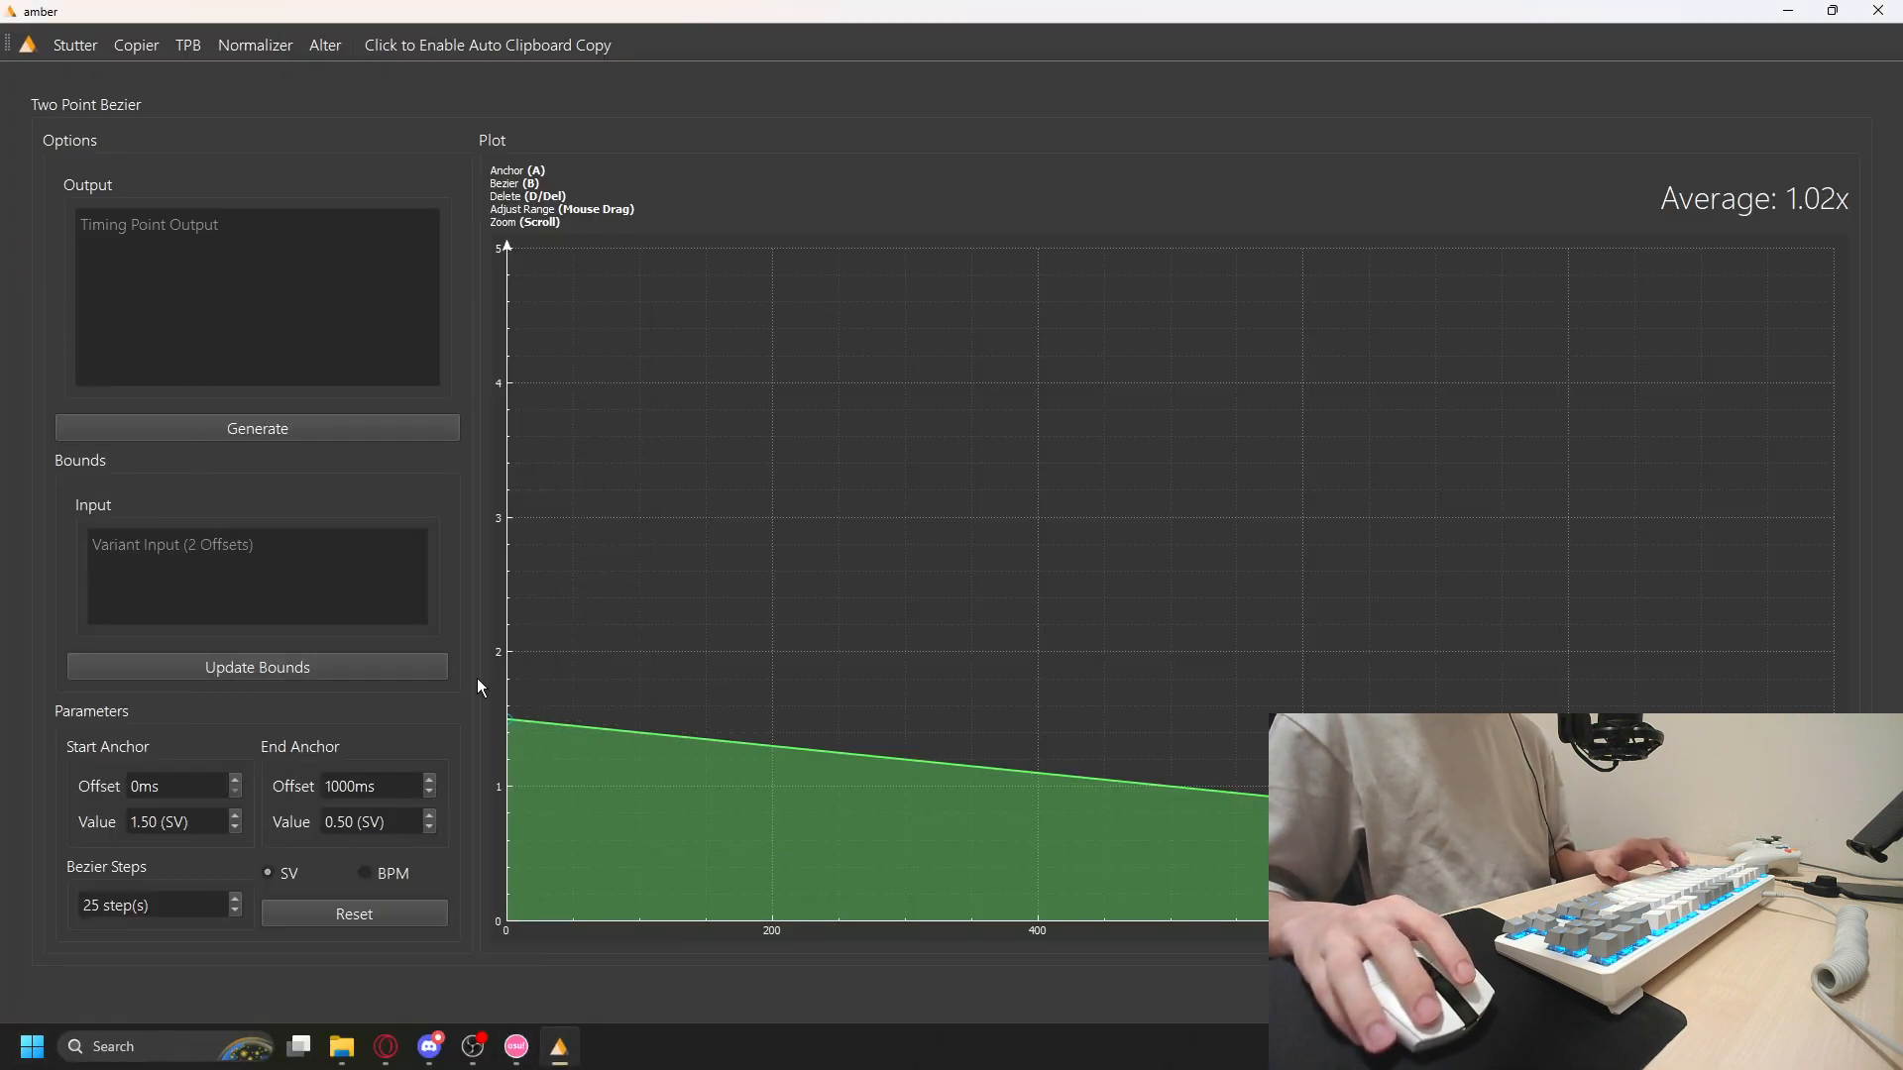
pyautogui.write('00:03:500 (3500|3,4500|3) -')
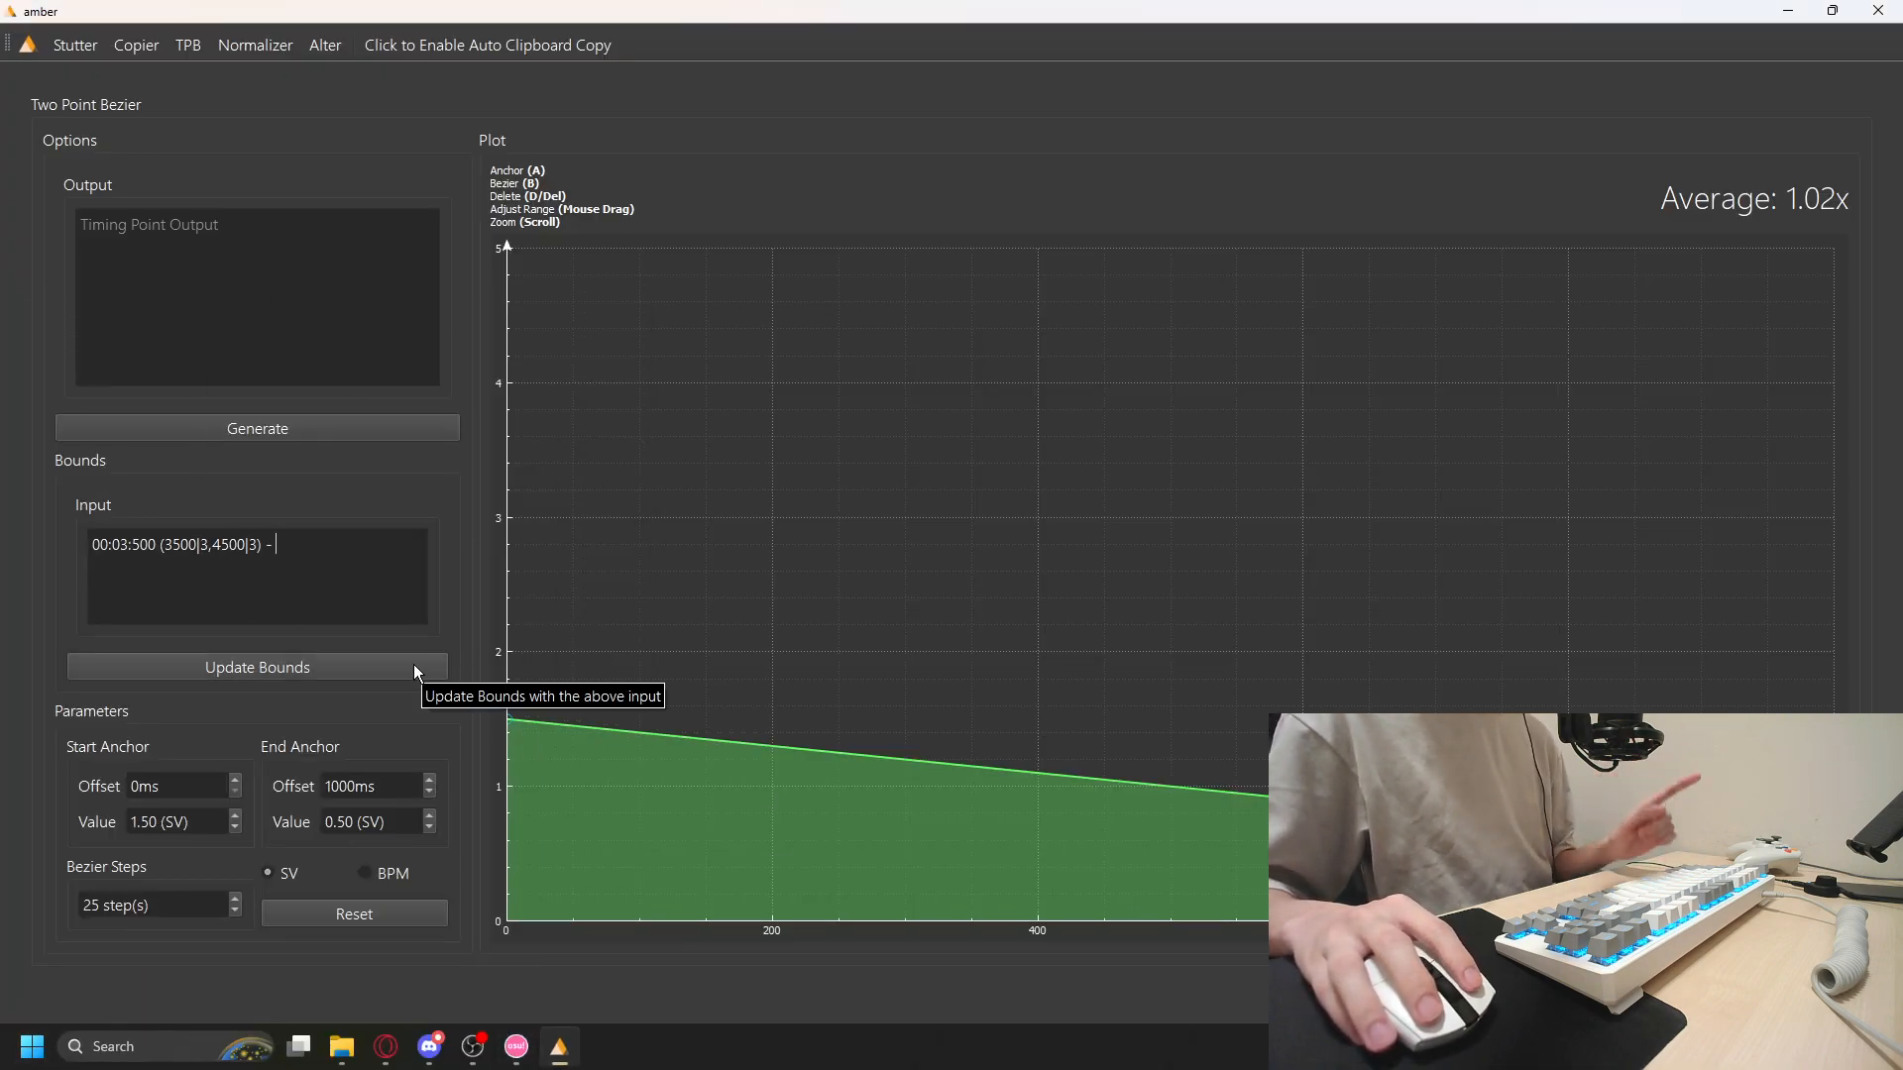
pyautogui.click(403, 666)
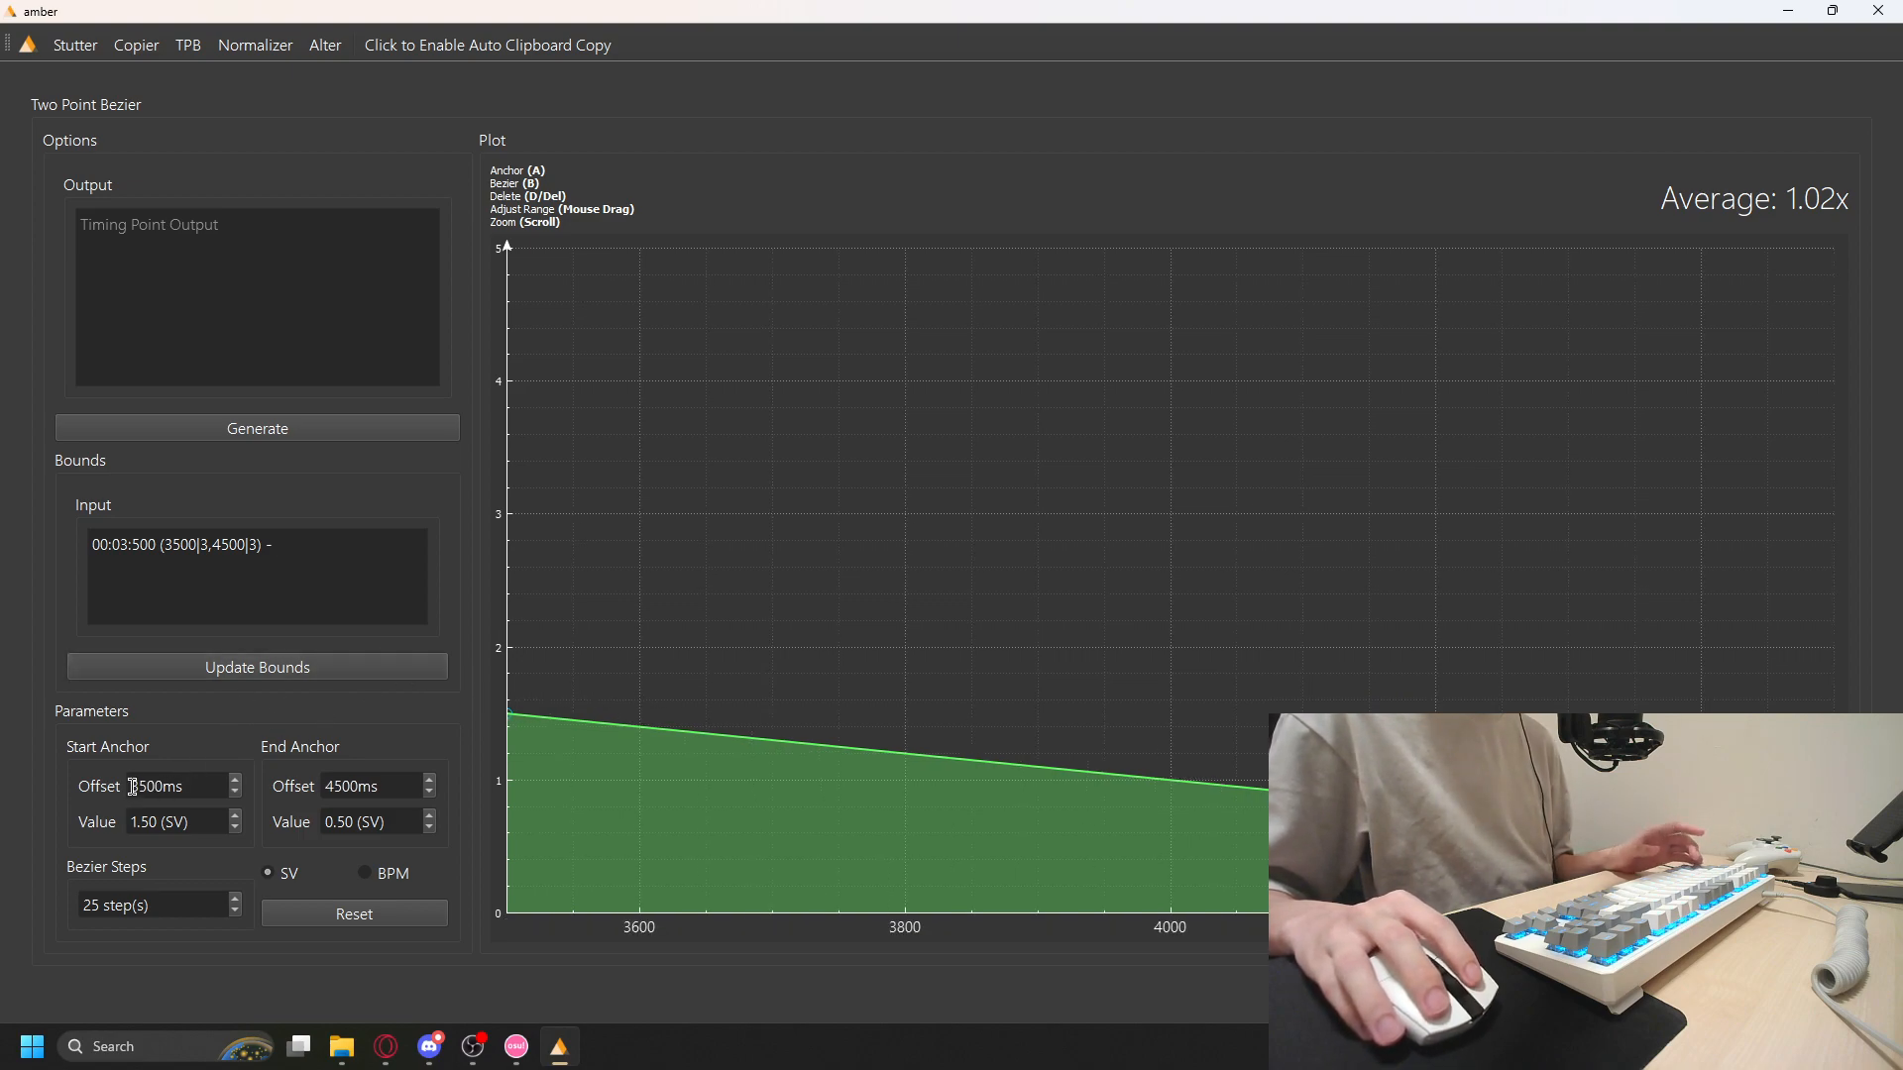
pyautogui.moveTo(132, 788); pyautogui.dragTo(122, 799)
pyautogui.moveTo(367, 789); pyautogui.dragTo(325, 793)
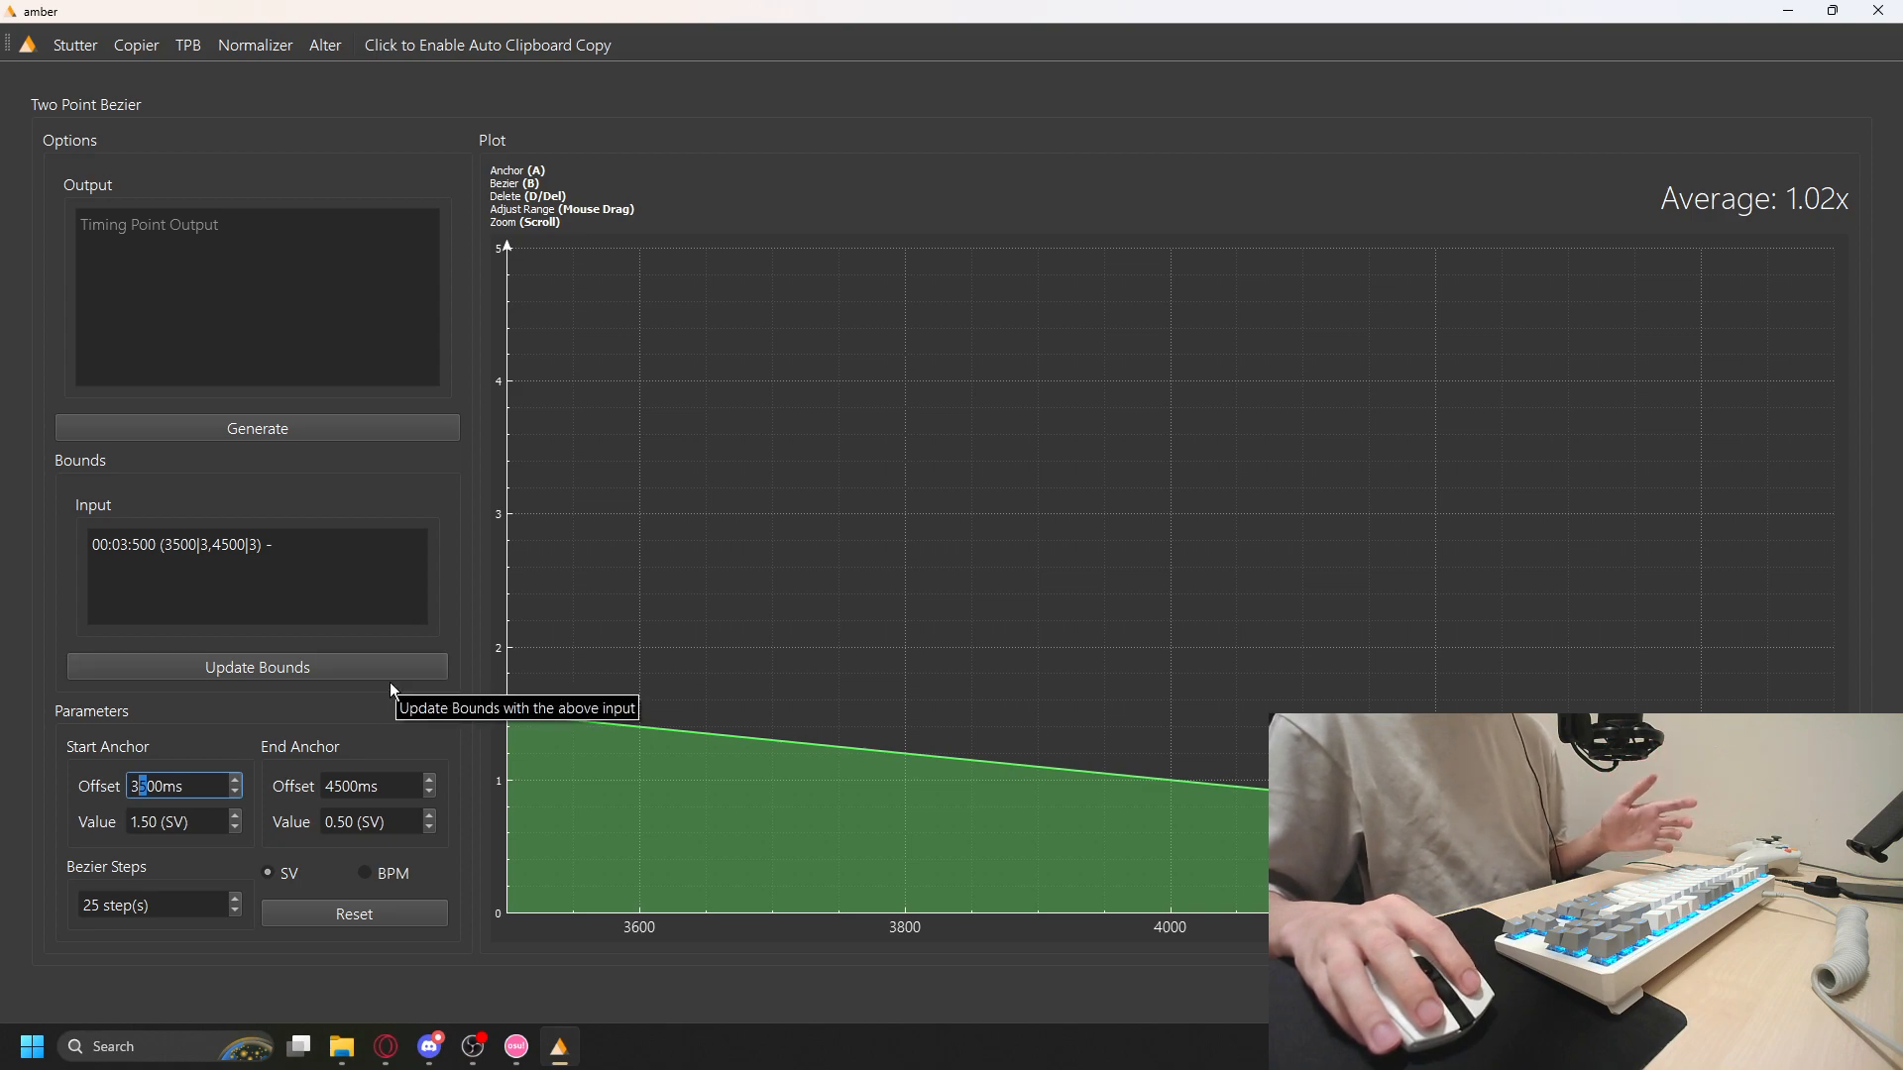
pyautogui.click(253, 670)
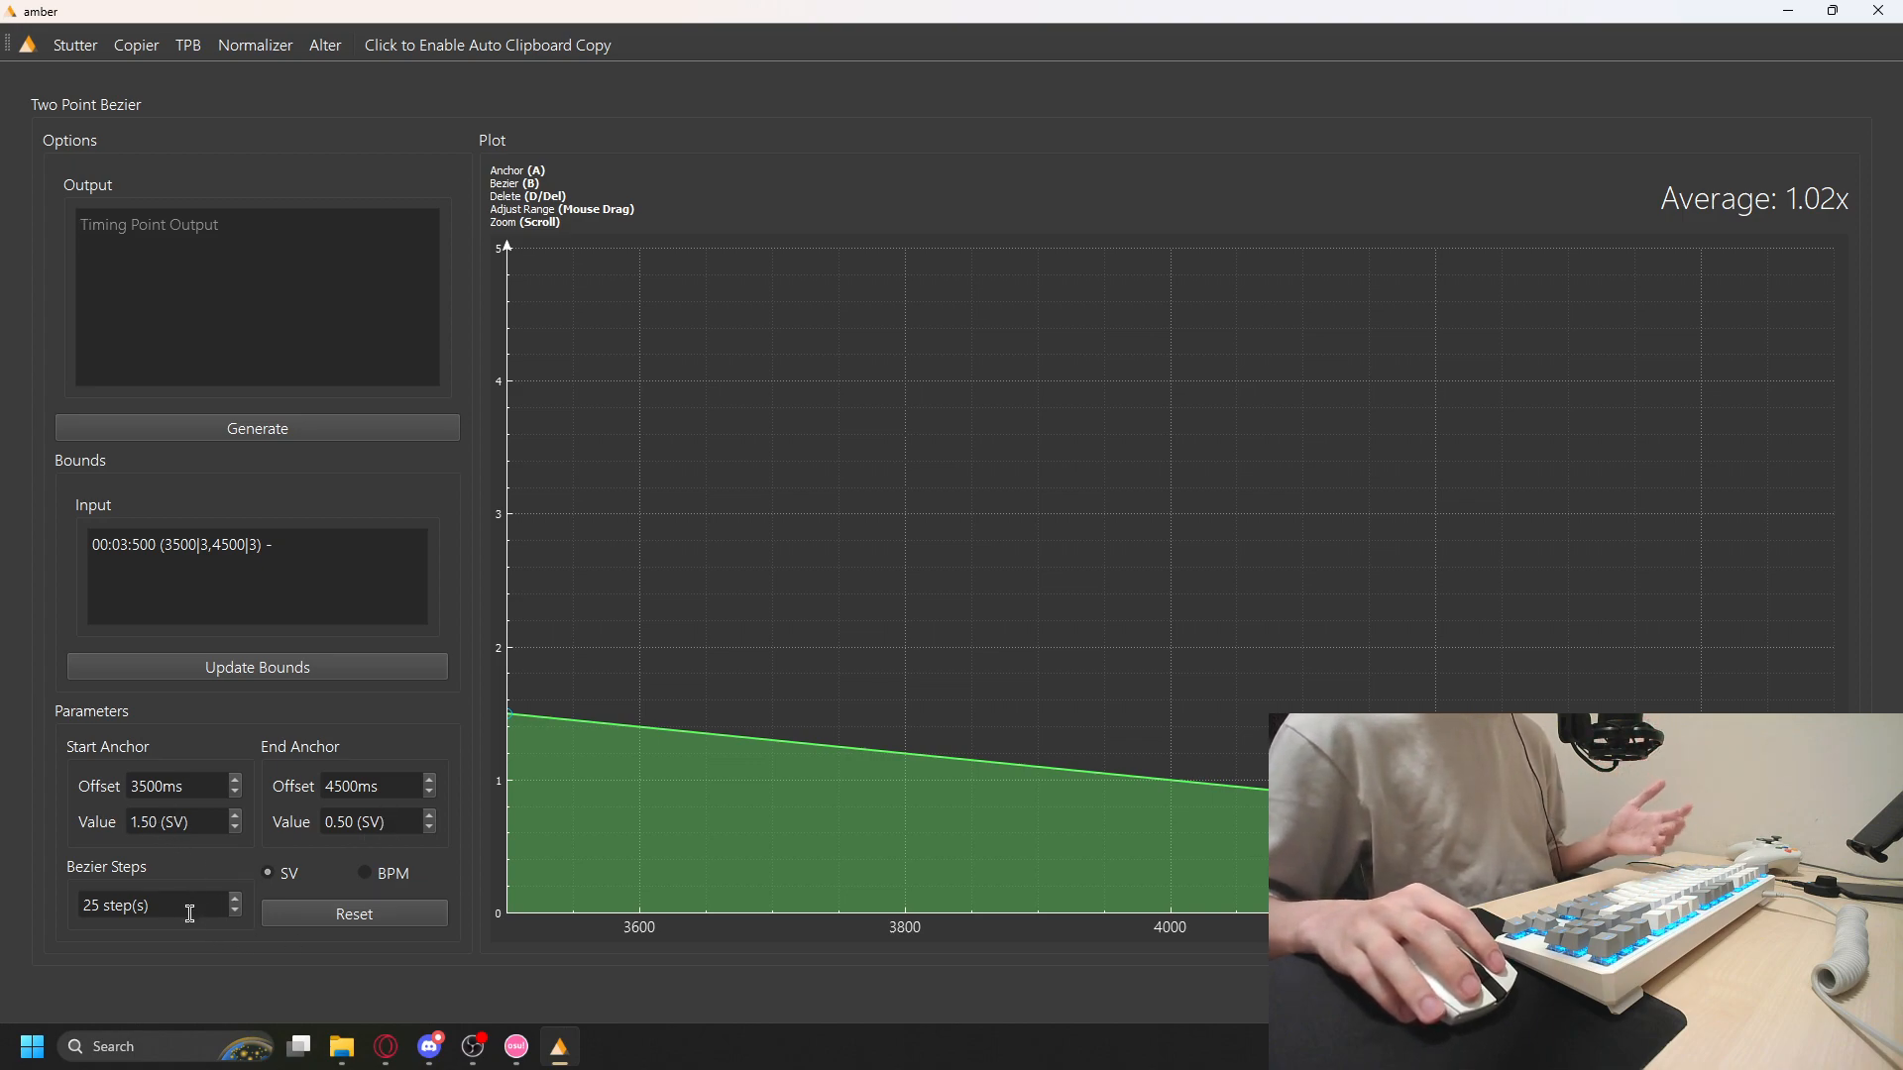
# Generate the Two Point Bezier timing points and copy the whole output
pyautogui.click(323, 428)
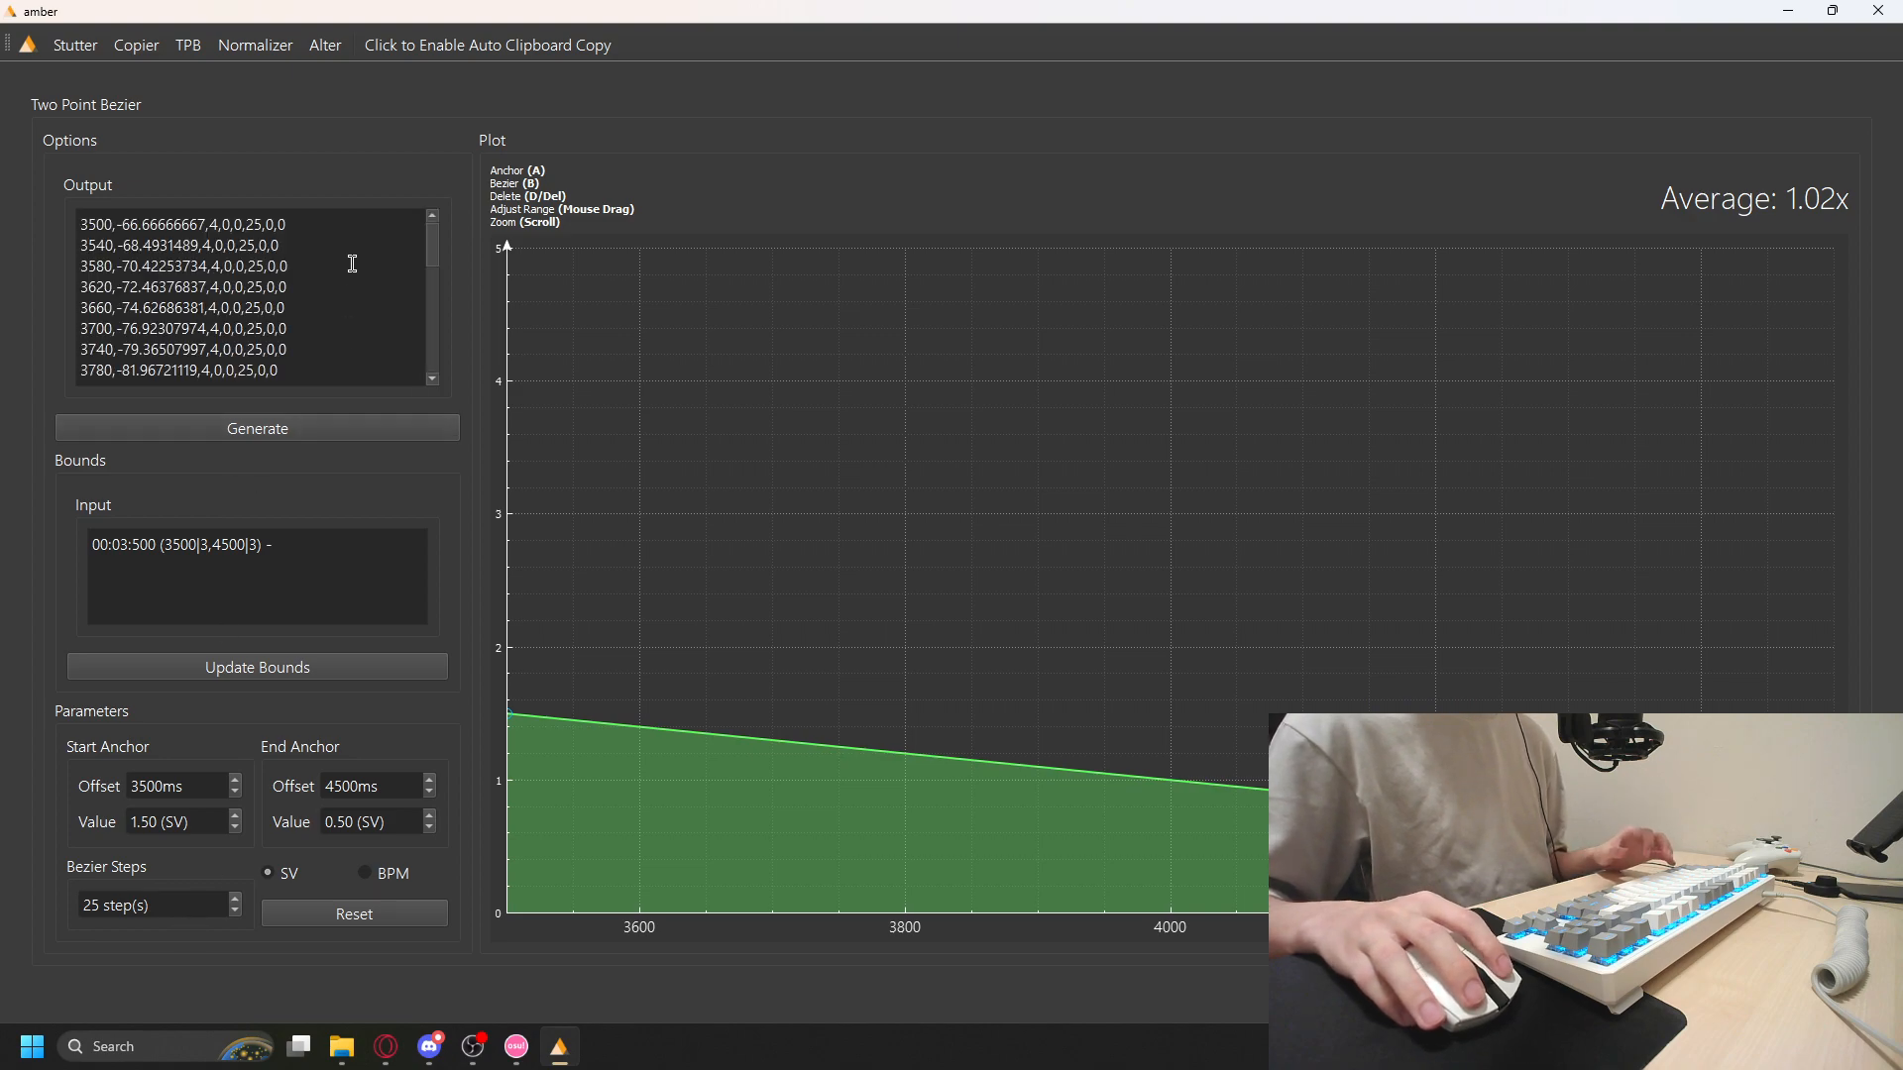
pyautogui.hotkey('ctrl', 'a')
pyautogui.hotkey('ctrl', 'c')
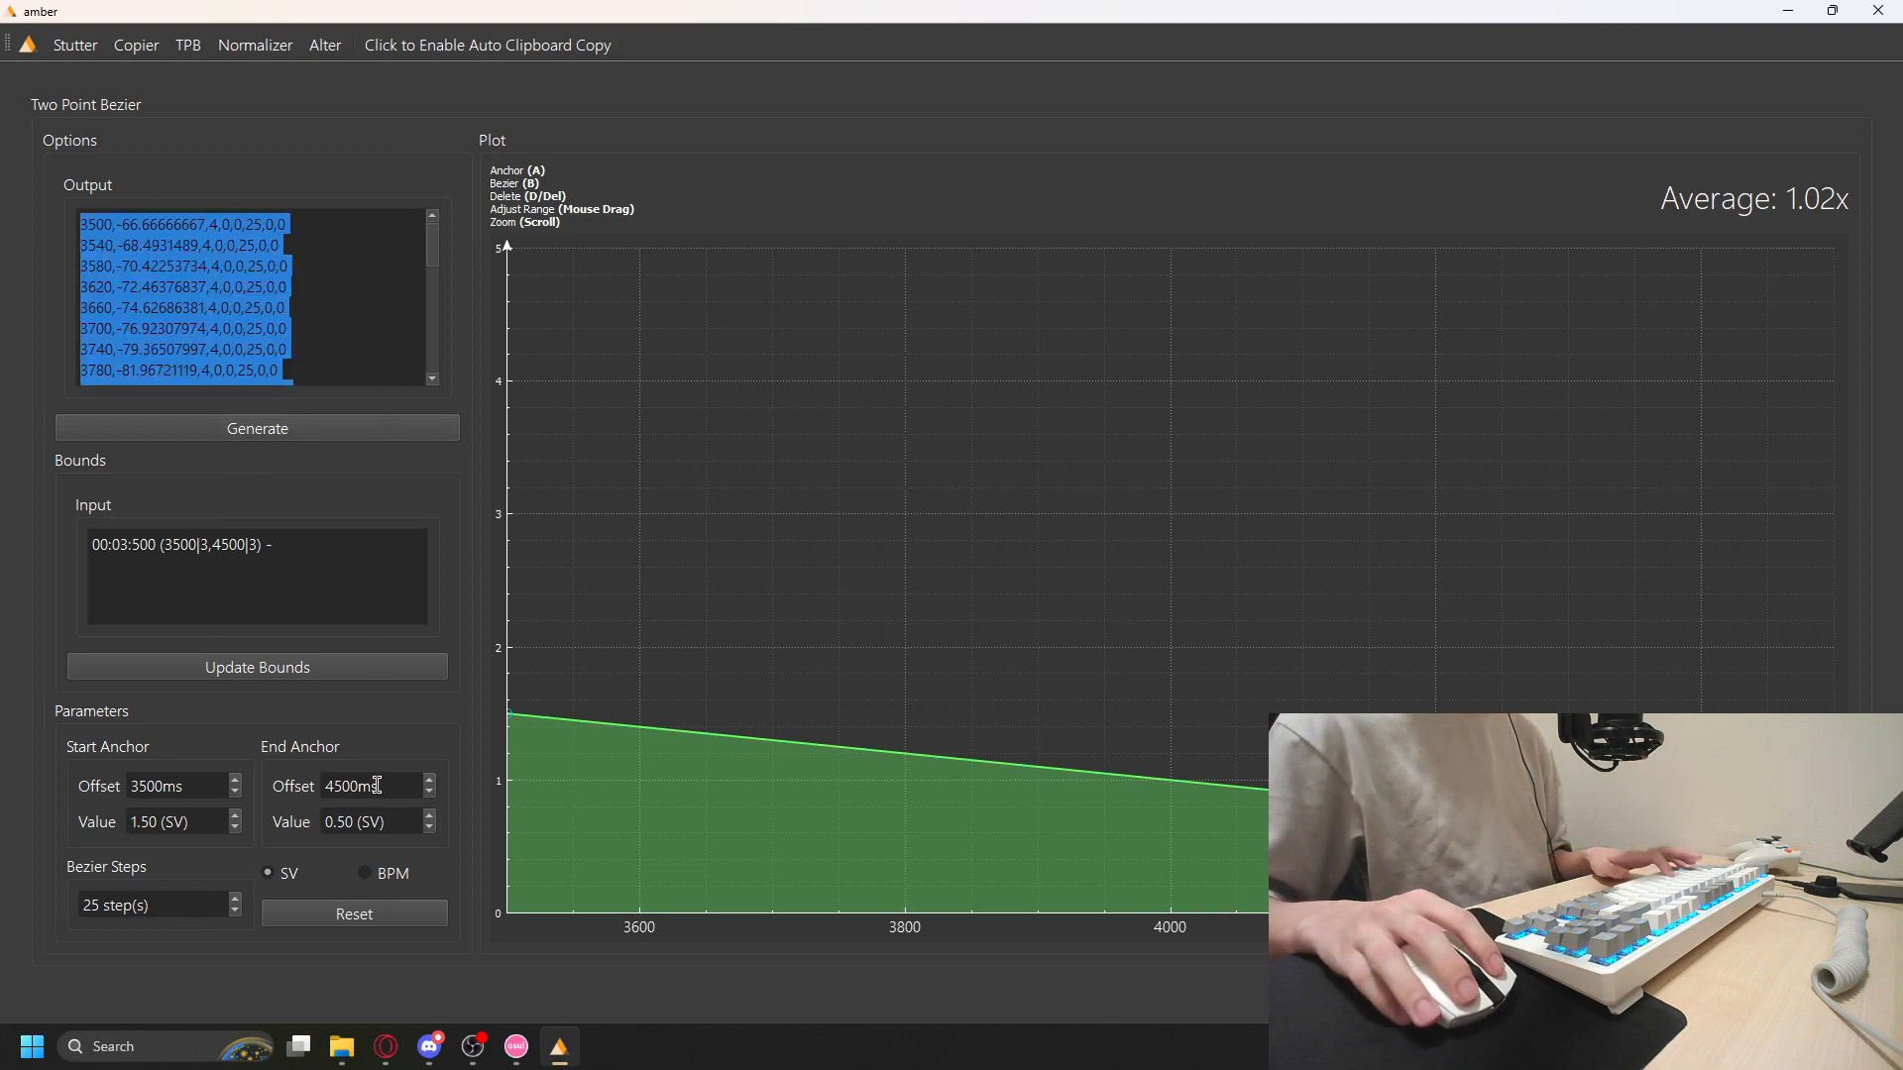
# Switch to the osu! editor, save the beatmap and open its .osu file in Notepad
pyautogui.click(516, 1046)
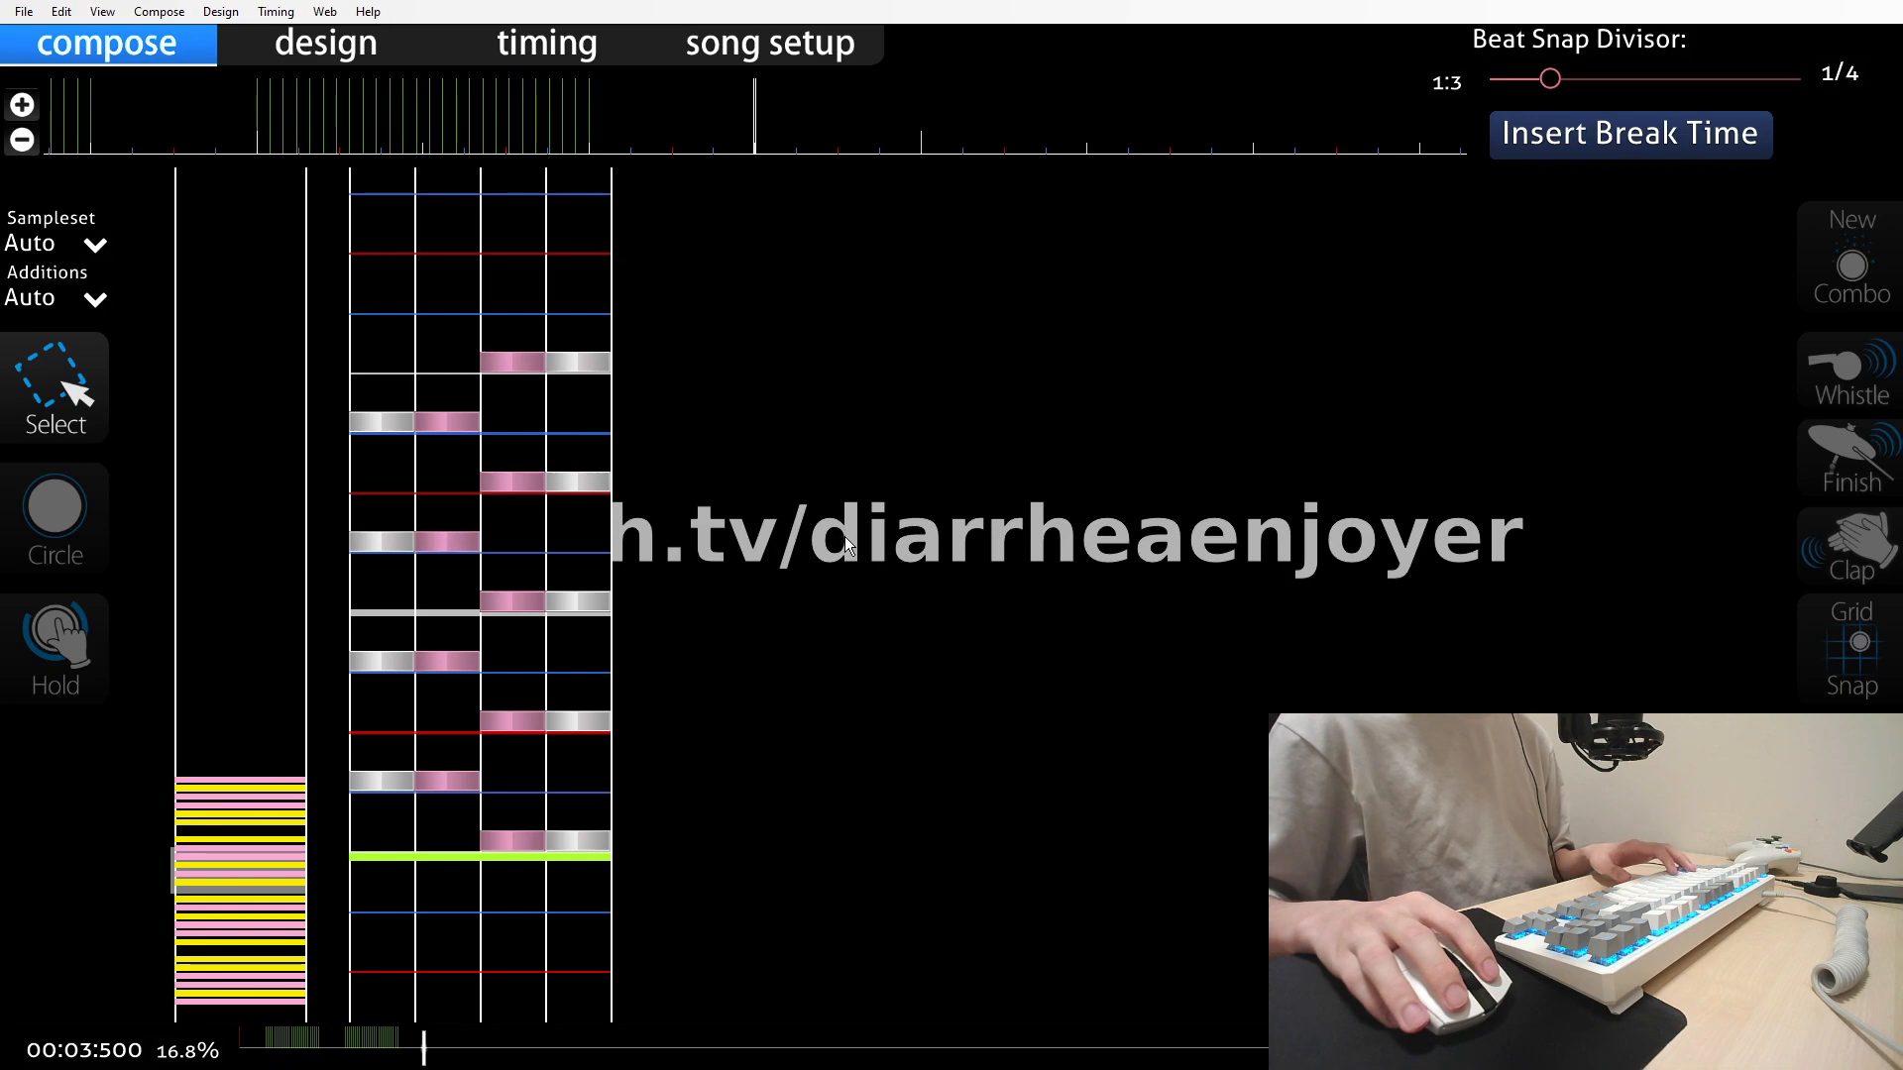
pyautogui.hotkey('ctrl', 's')
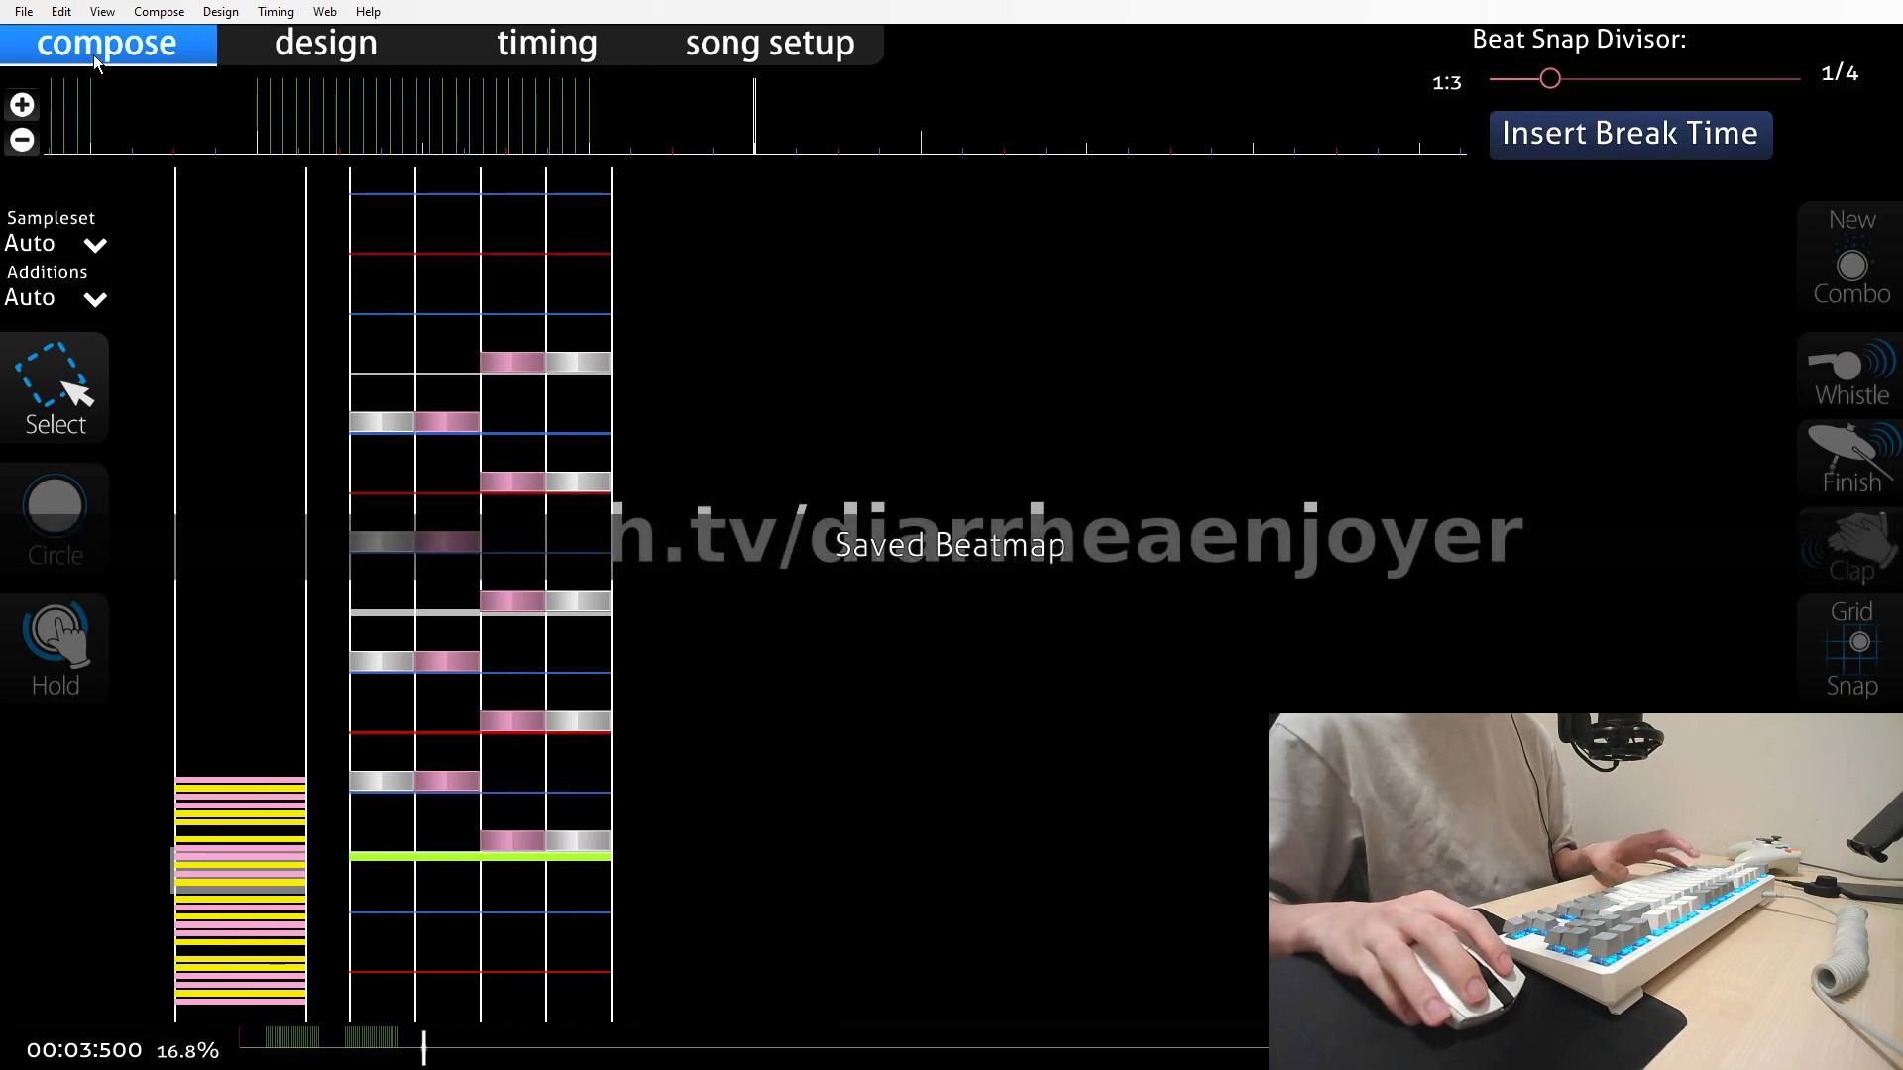
pyautogui.click(22, 11)
pyautogui.click(238, 355)
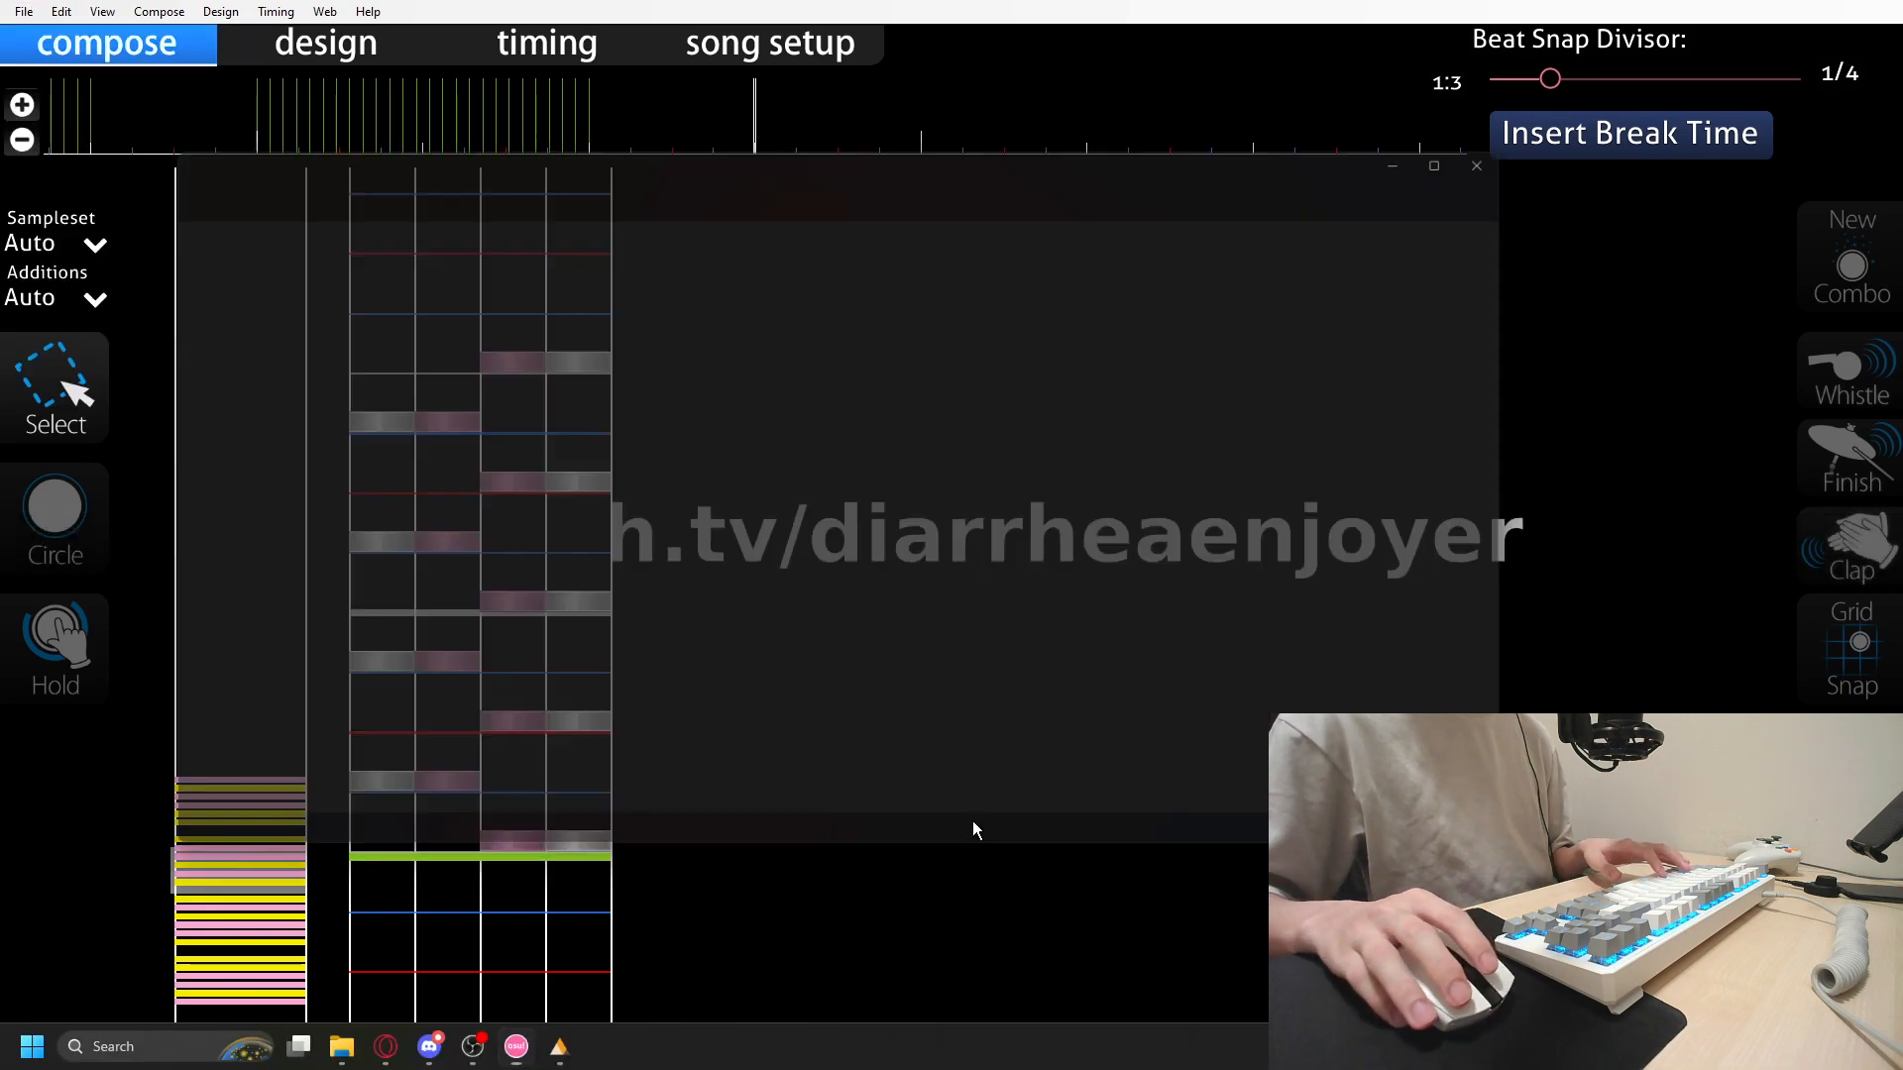
# Paste the copied timing points at the start of the [TimingPoints] section, then save and close the file
pyautogui.scroll(-9, 285, 562)
pyautogui.click(285, 562)
pyautogui.hotkey('ctrl', 'v')
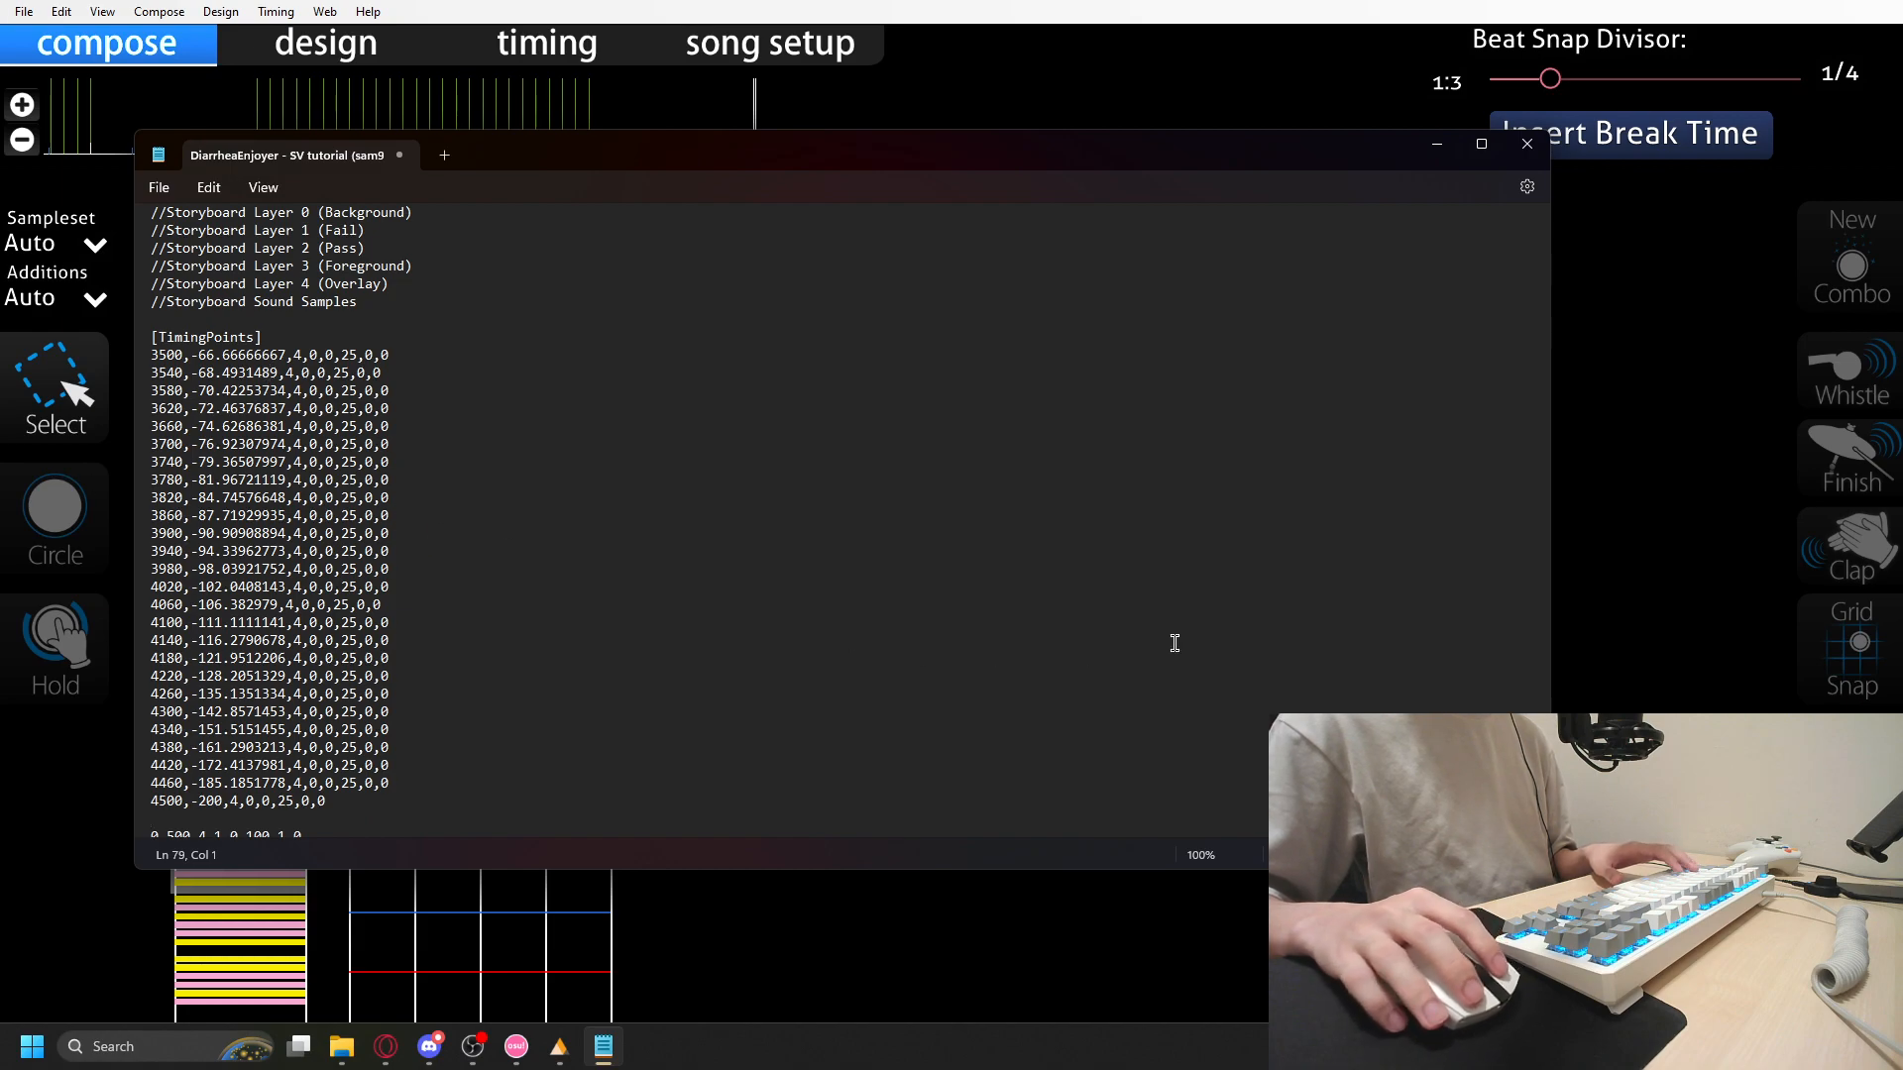
pyautogui.hotkey('ctrl', 's')
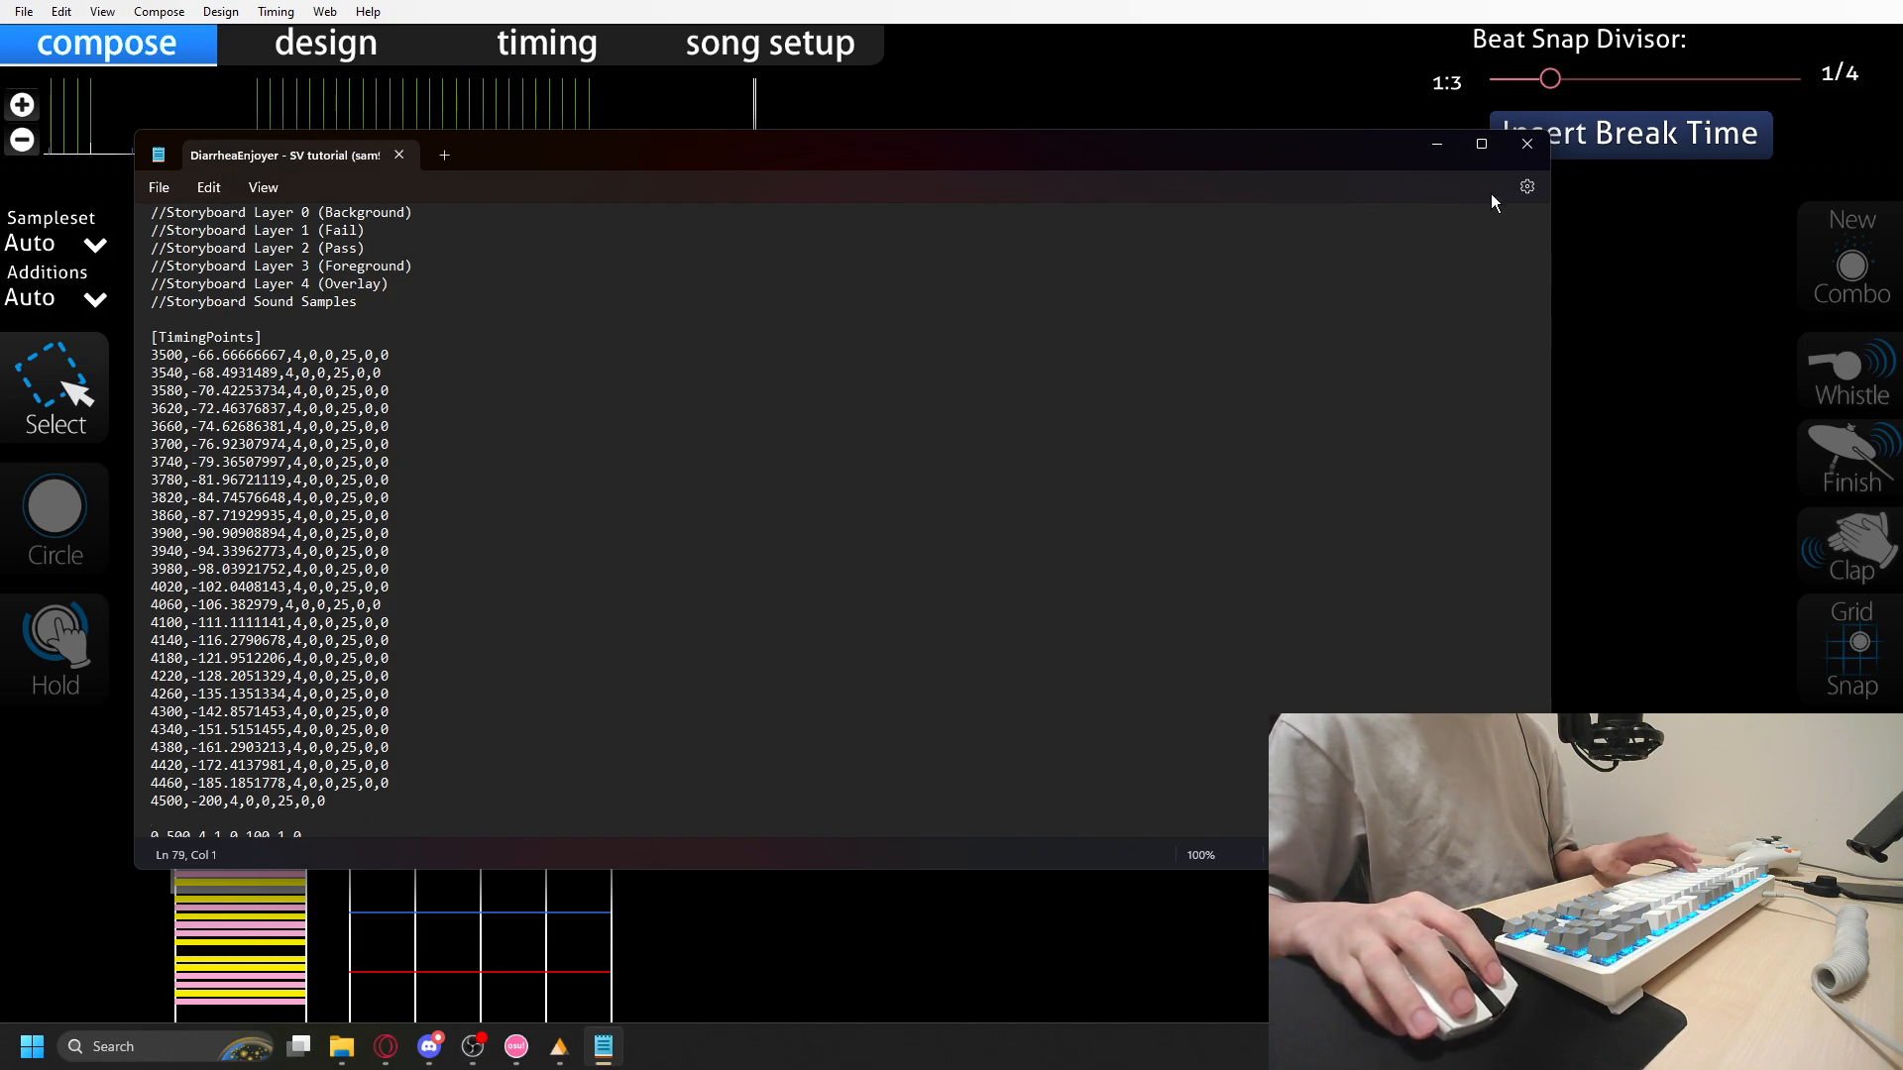
pyautogui.click(1527, 143)
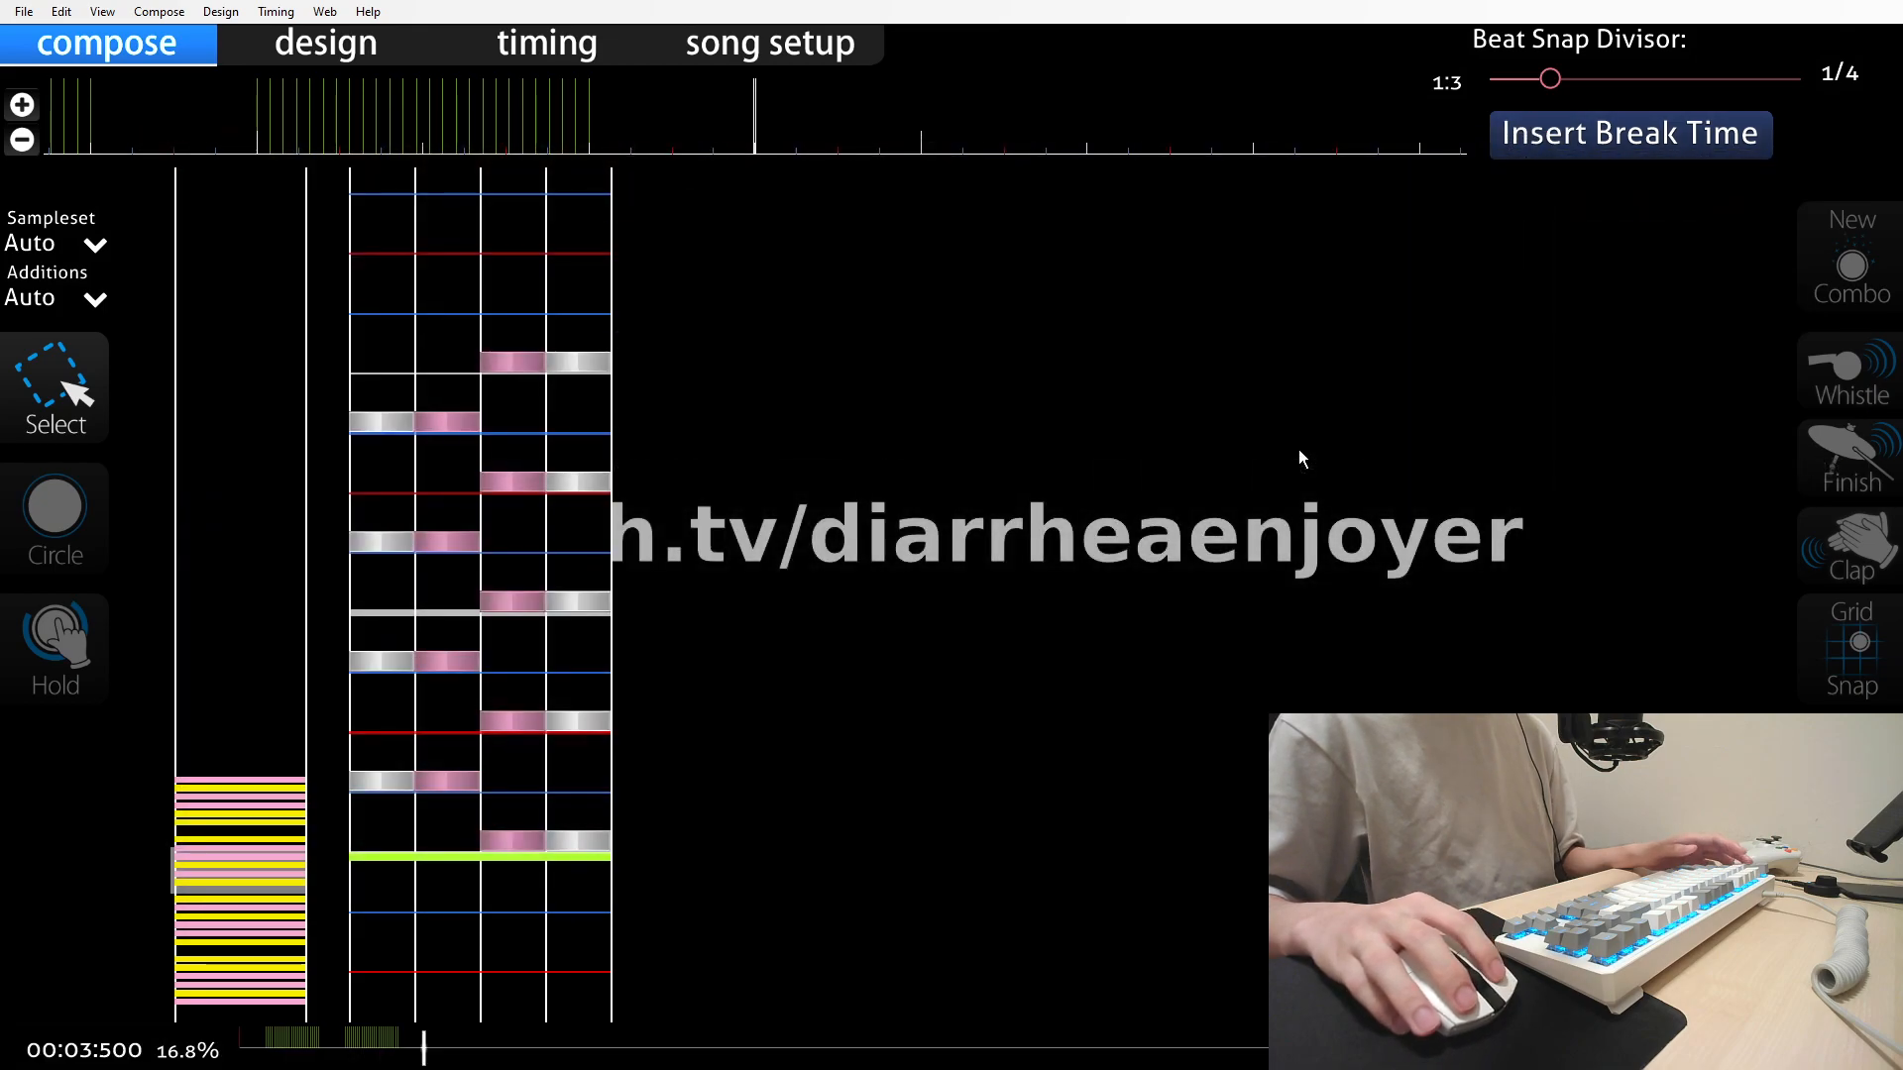
# Leave the editor and reopen the TPB (4K) difficulty of SV tutorial to reload the timing points
pyautogui.press('Escape')
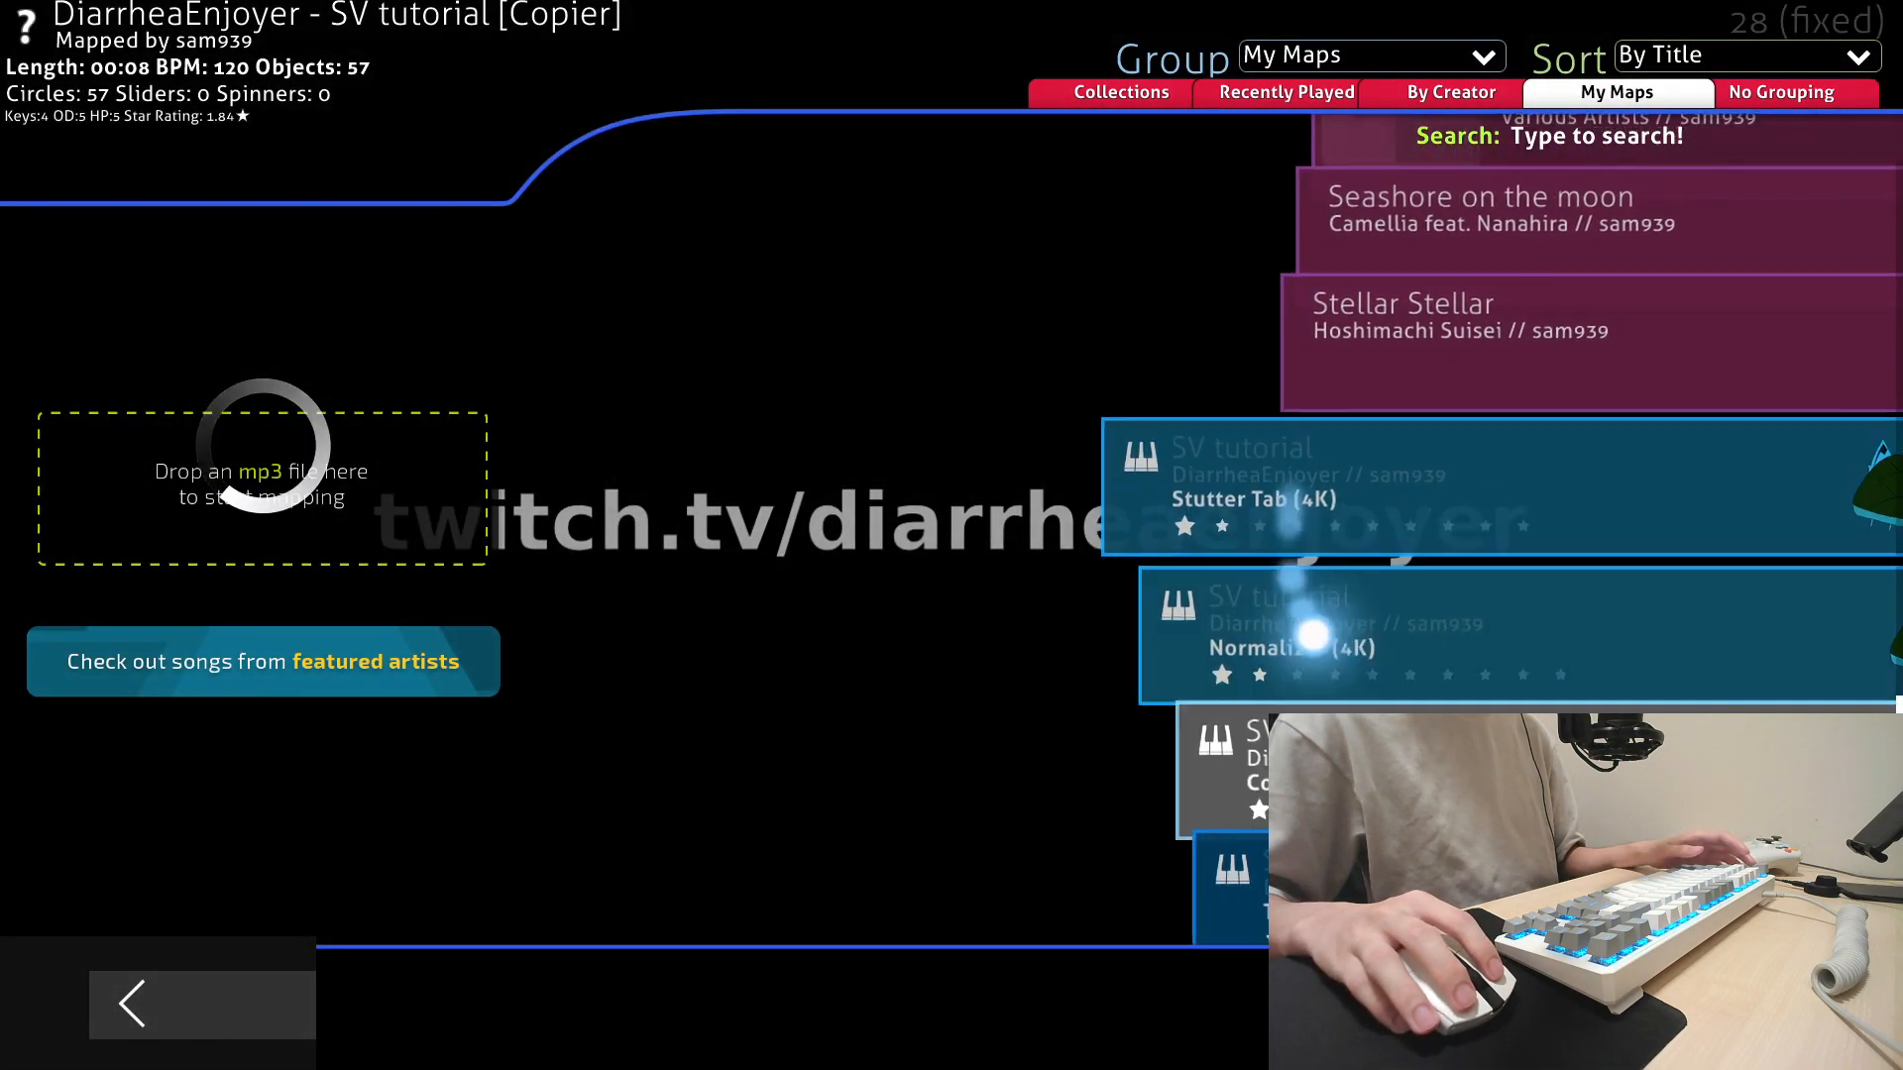
pyautogui.press('Down')
pyautogui.press('Return')
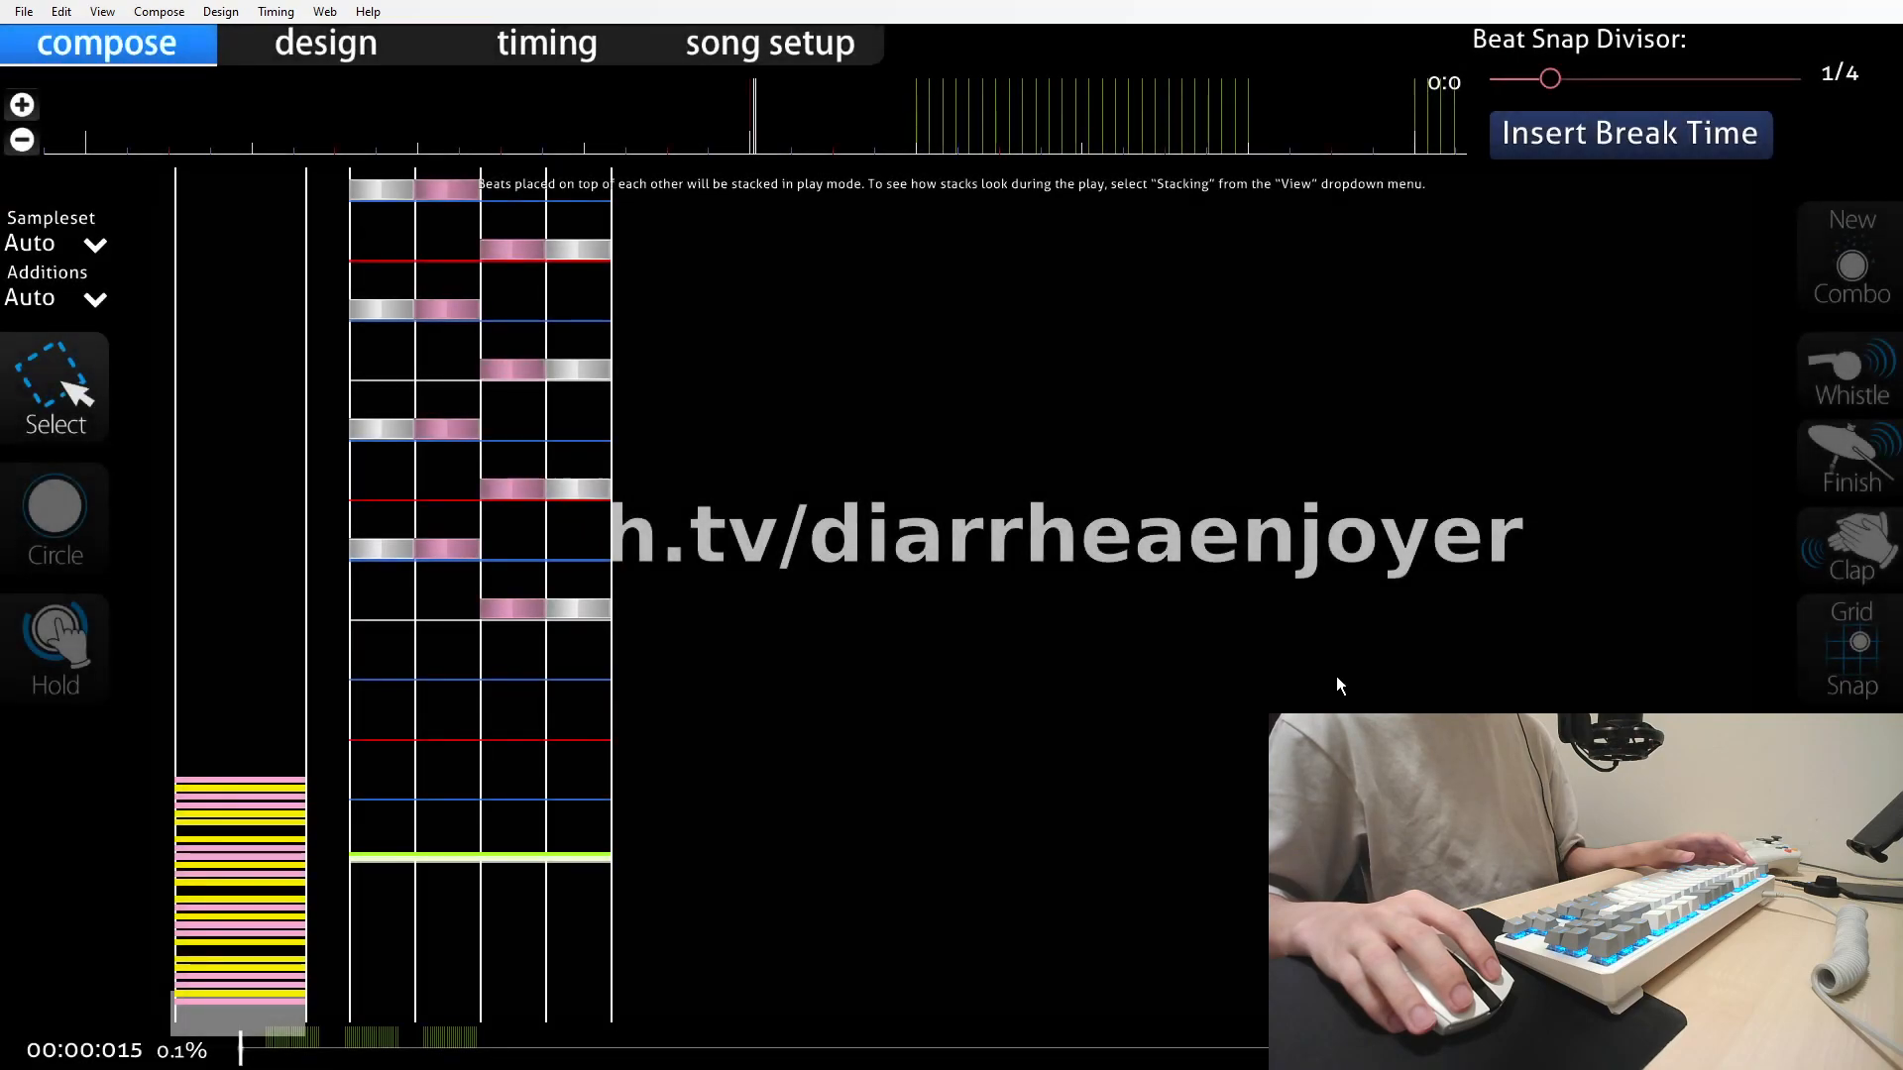
# Test play the TPB difficulty with autoplay from 00:03:000, then return to the editor
pyautogui.scroll(-20, 950, 384)
pyautogui.scroll(1, 1002, 871)
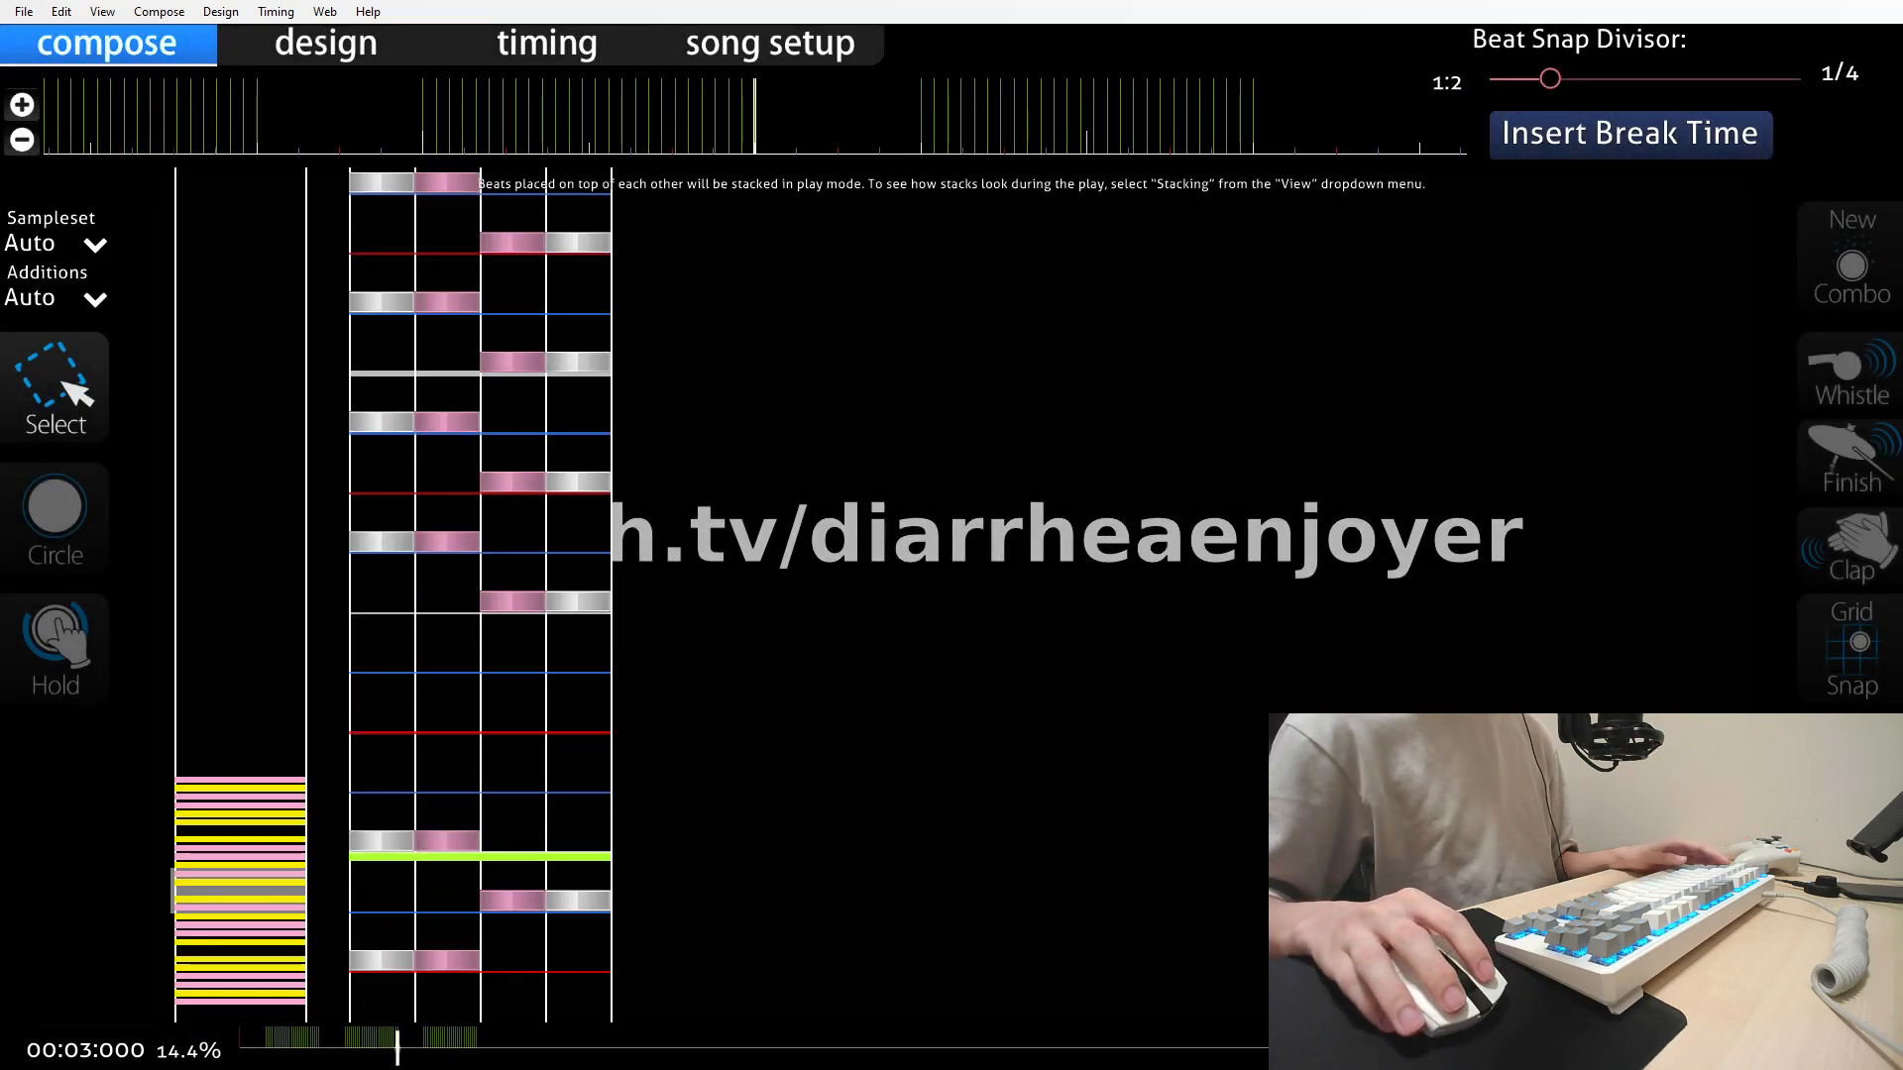
pyautogui.press('F5')
pyautogui.press('Tab')
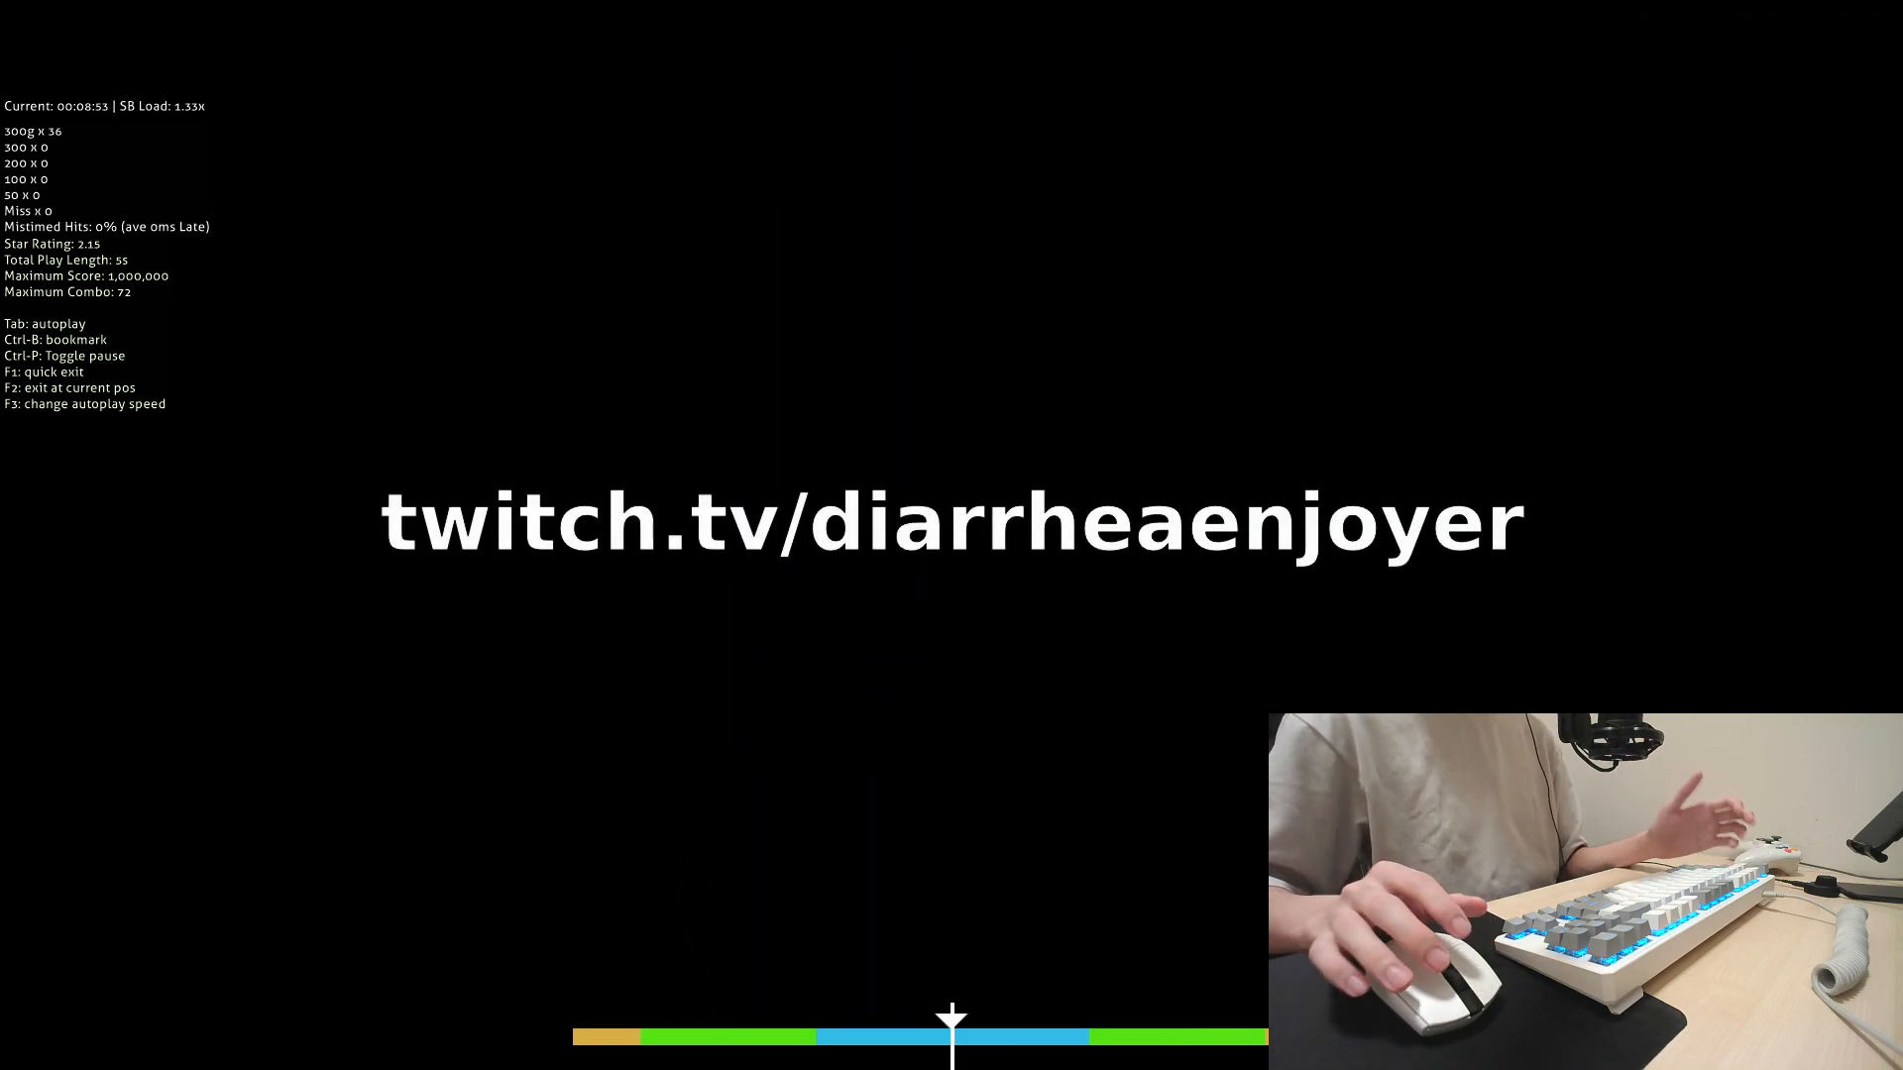
pyautogui.press('Escape')
pyautogui.scroll(3, 994, 827)
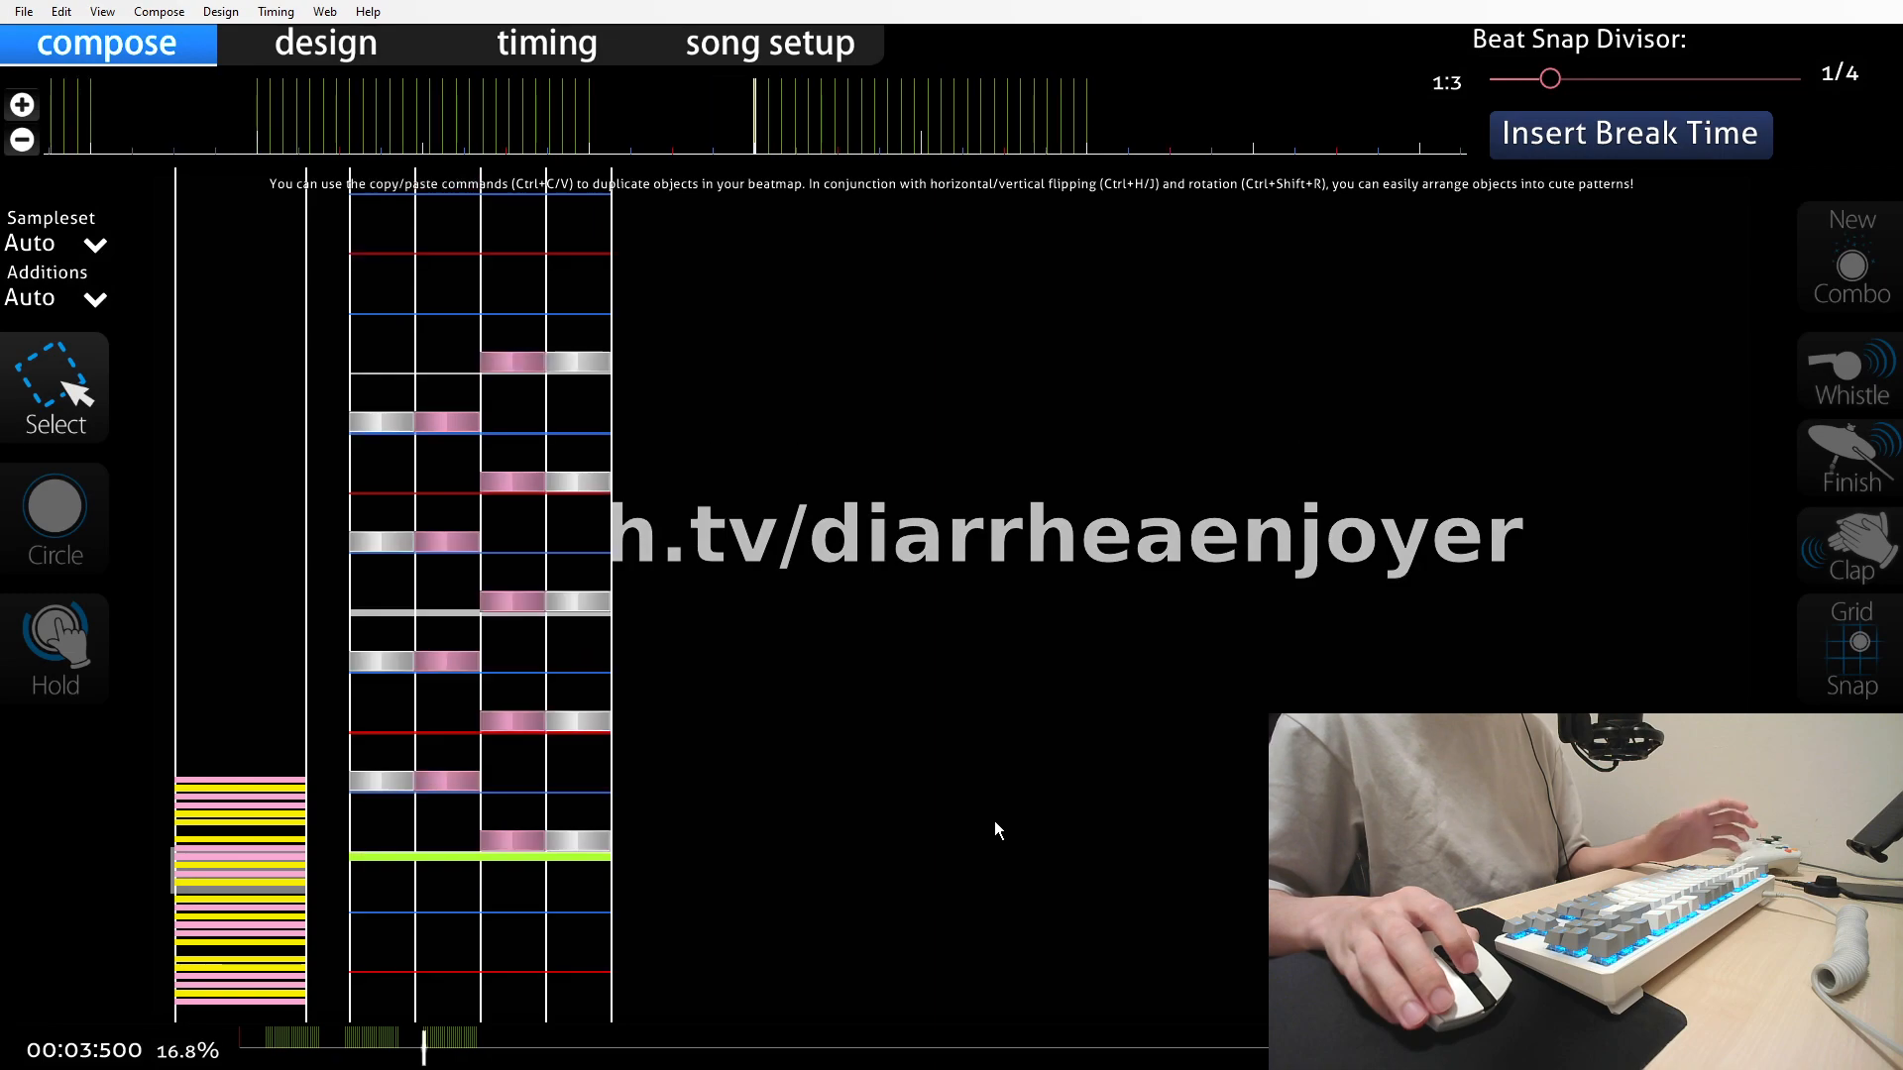
pyautogui.press('super')
pyautogui.click(560, 1048)
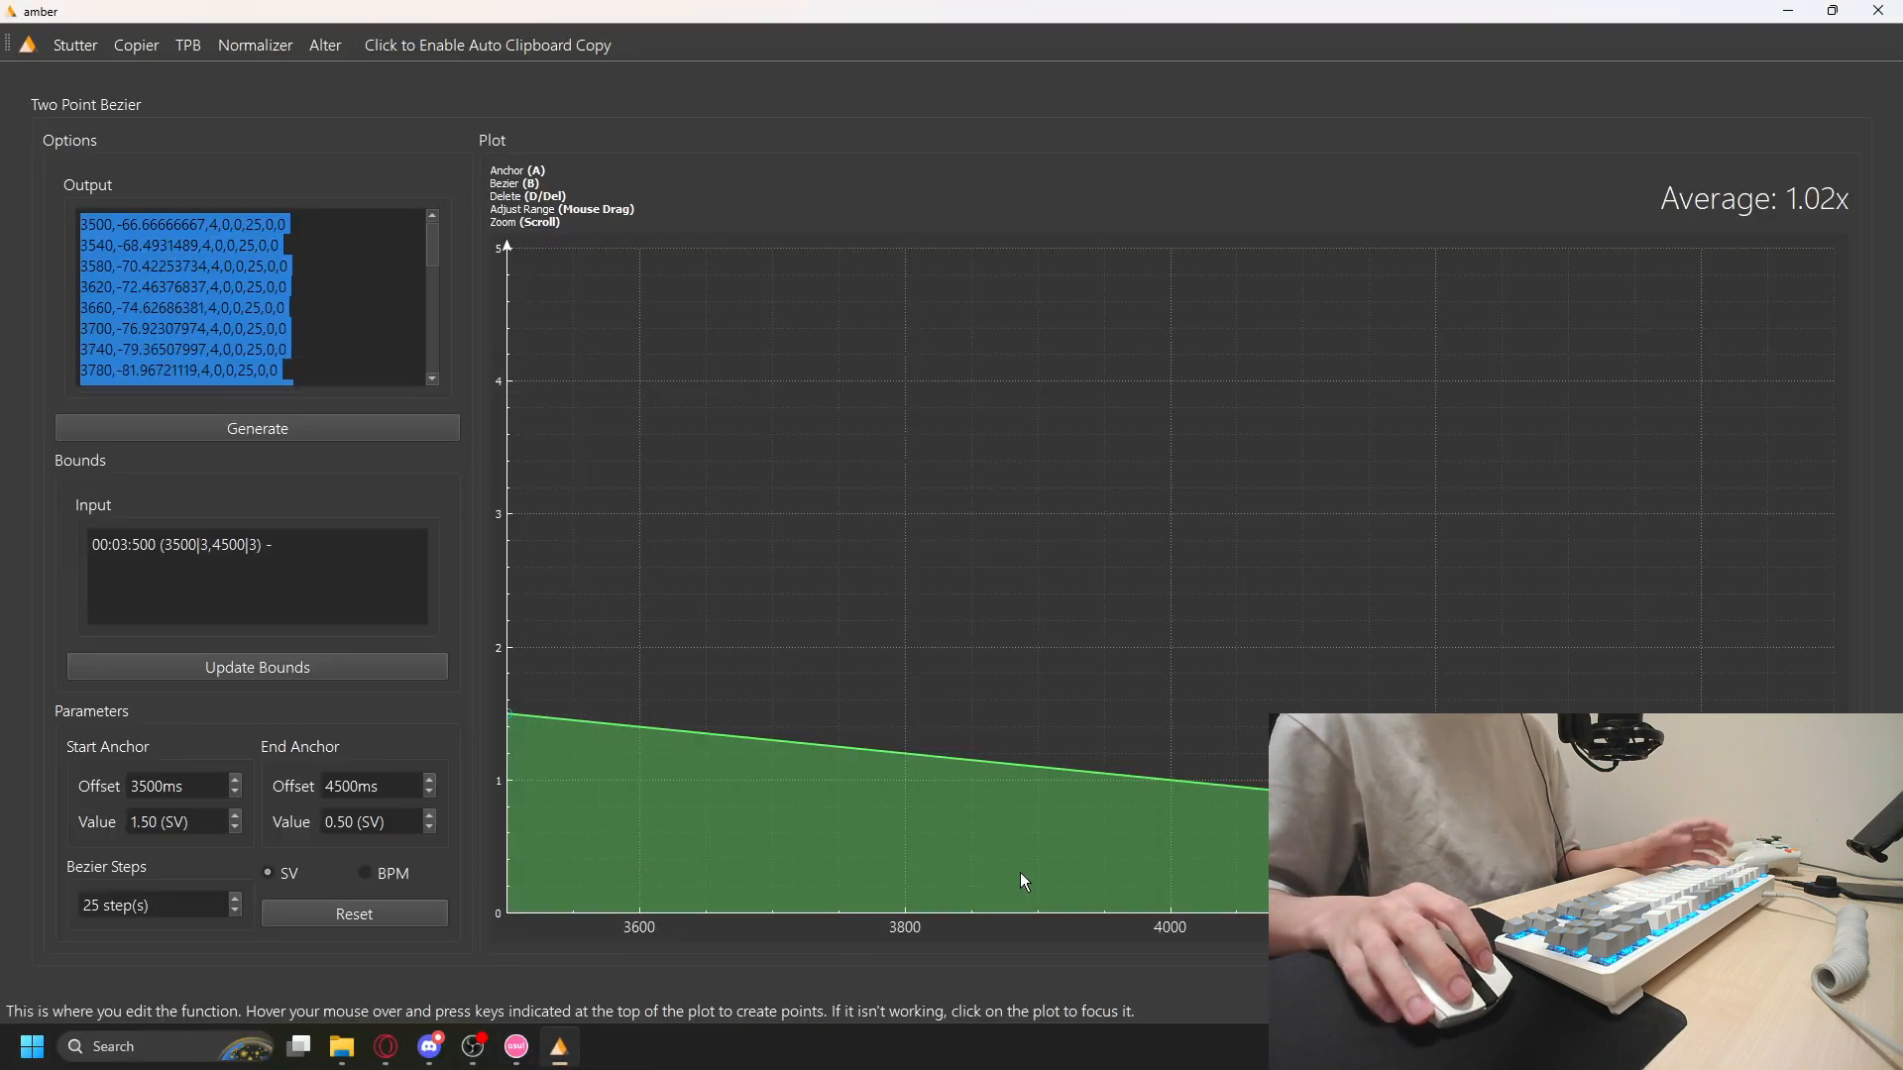
pyautogui.hotkey('alt', 'Tab')
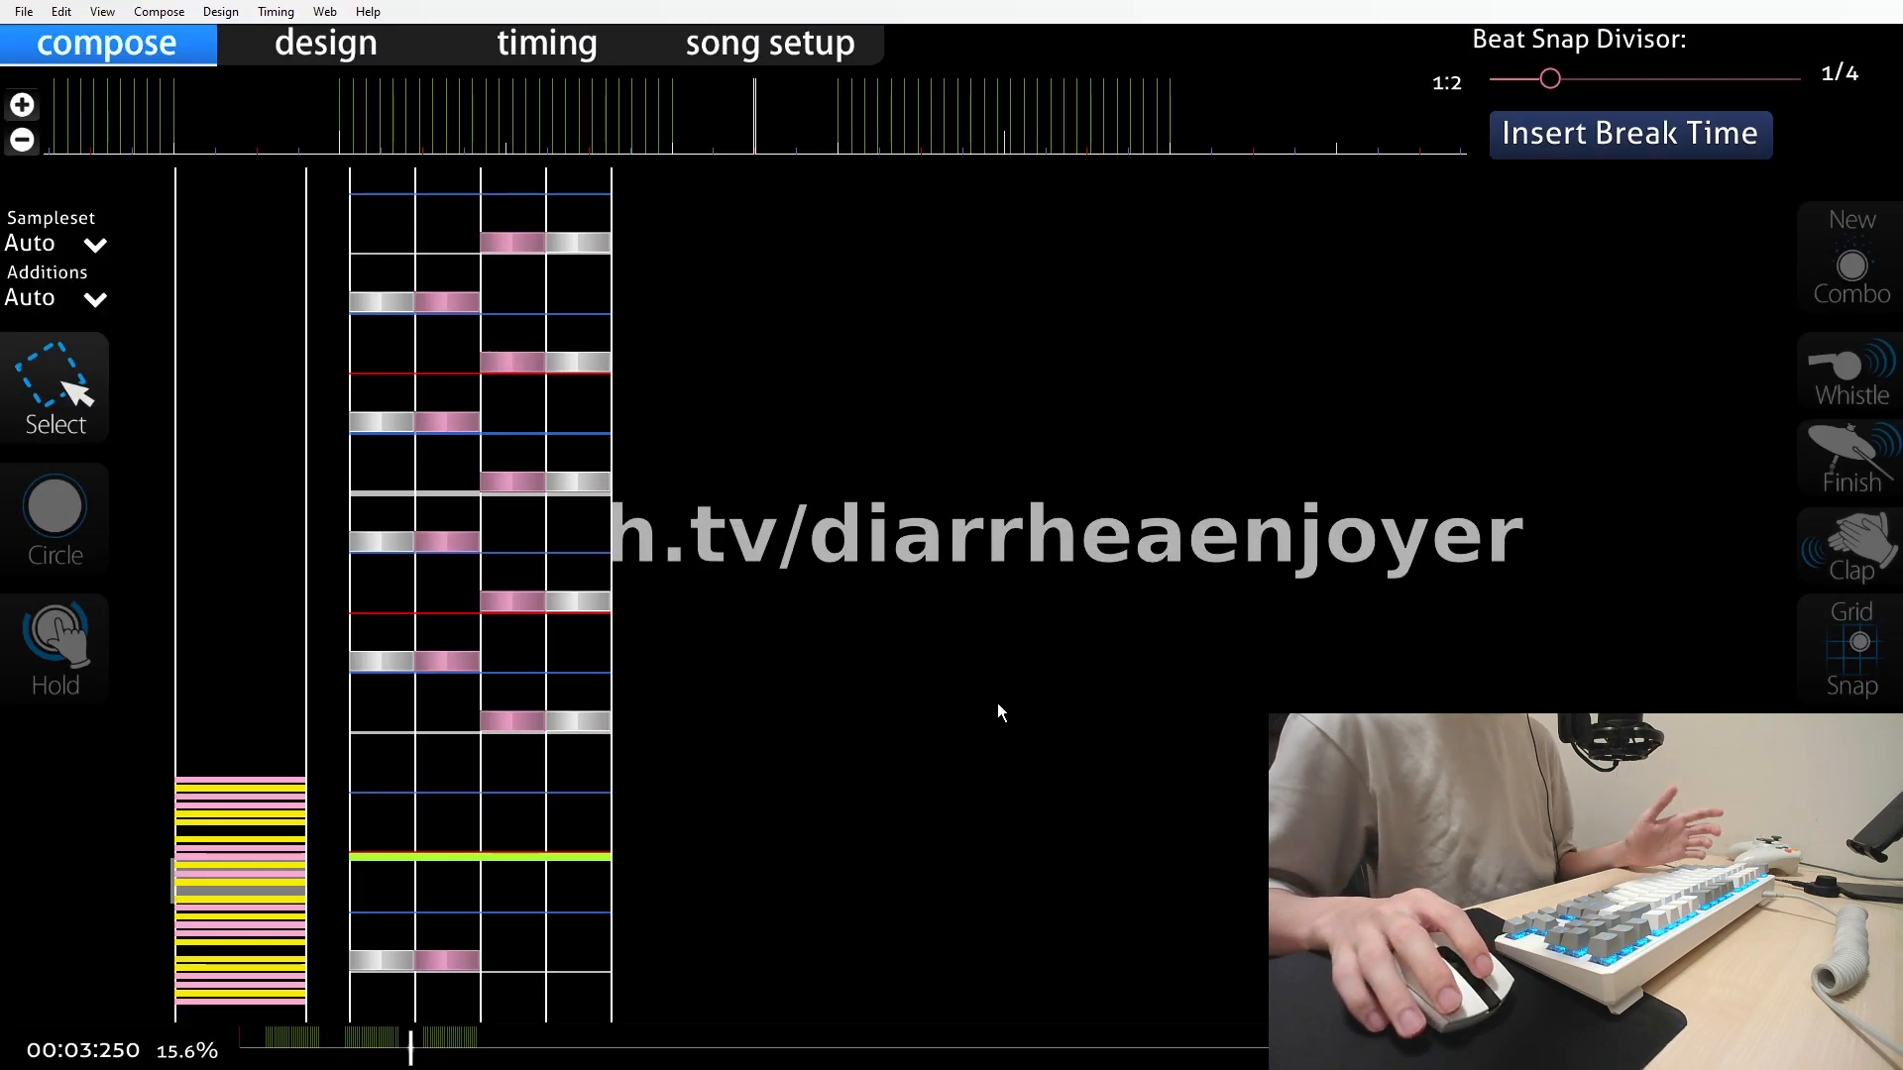
# Set the slider velocity multiplier of the inherited point at 00:04:500 to 1.0x and save the beatmap
pyautogui.scroll(10, 972, 619)
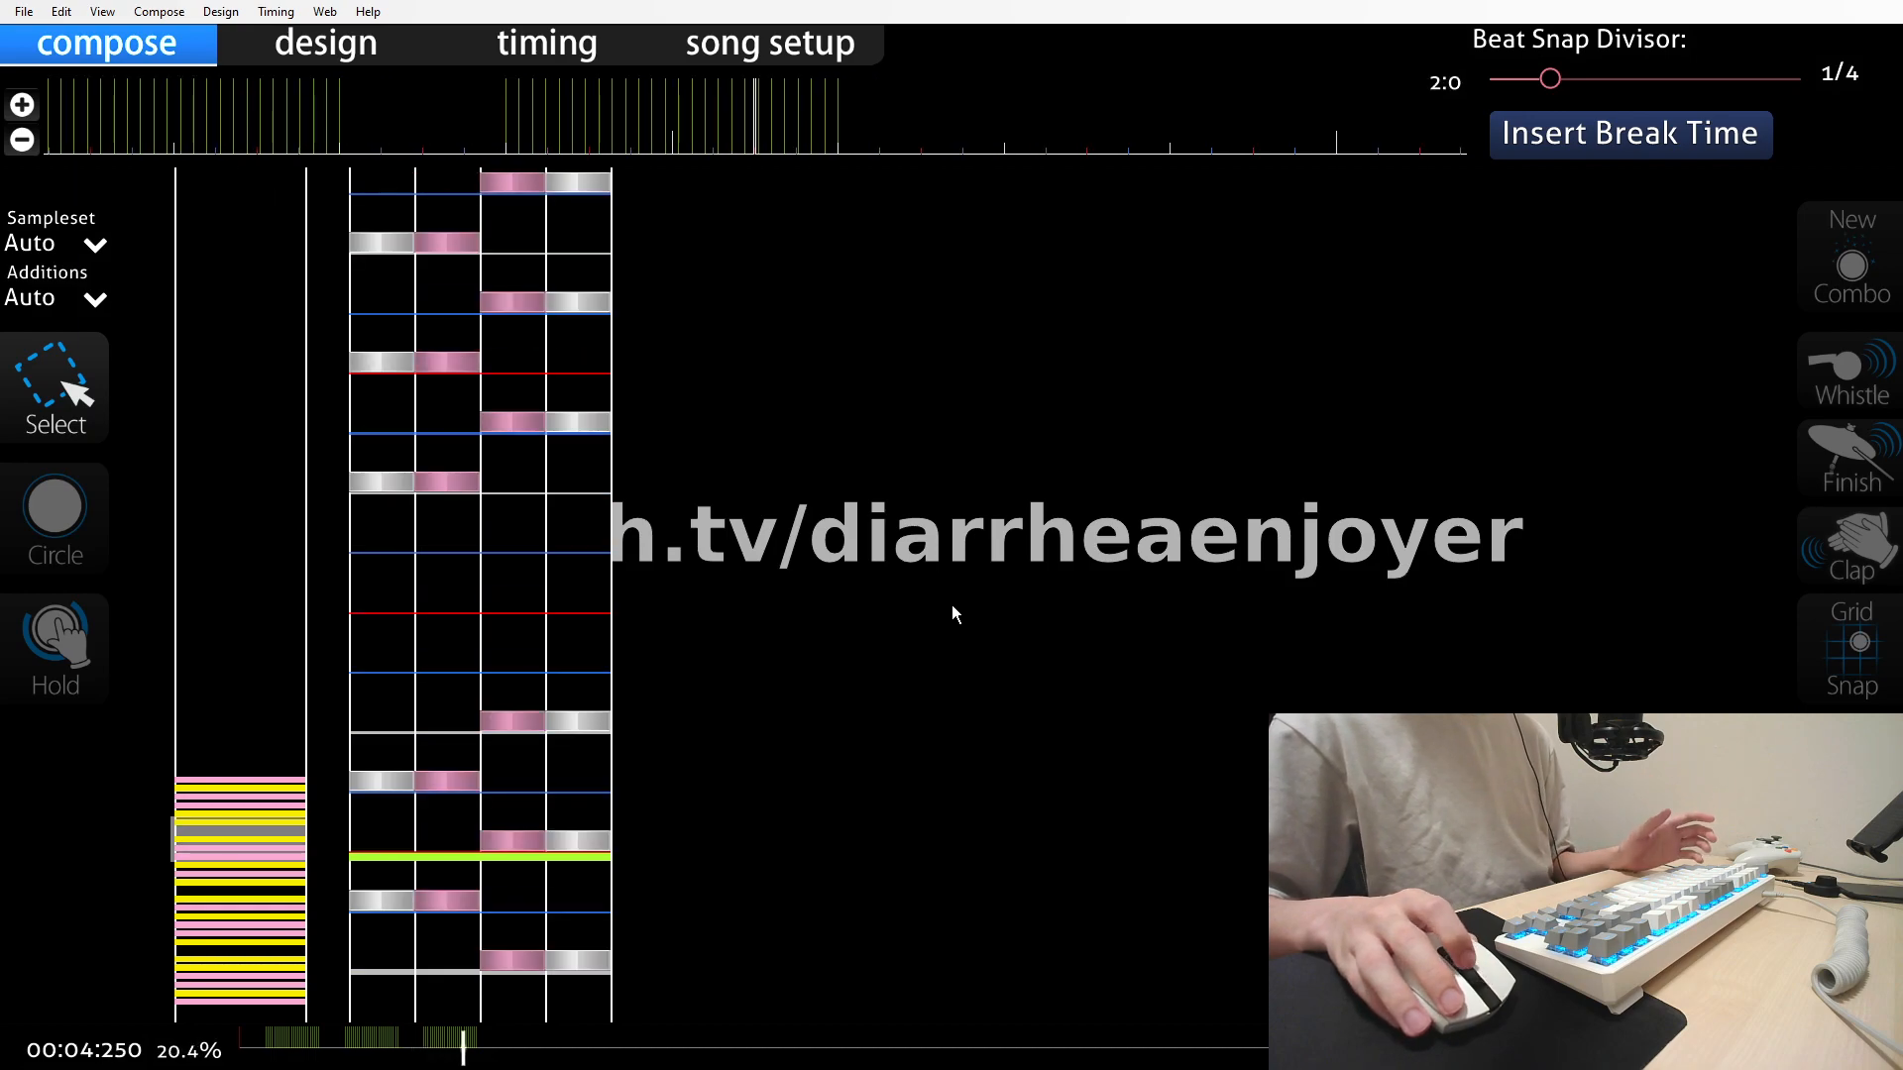
pyautogui.press('F3')
pyautogui.click(1244, 341)
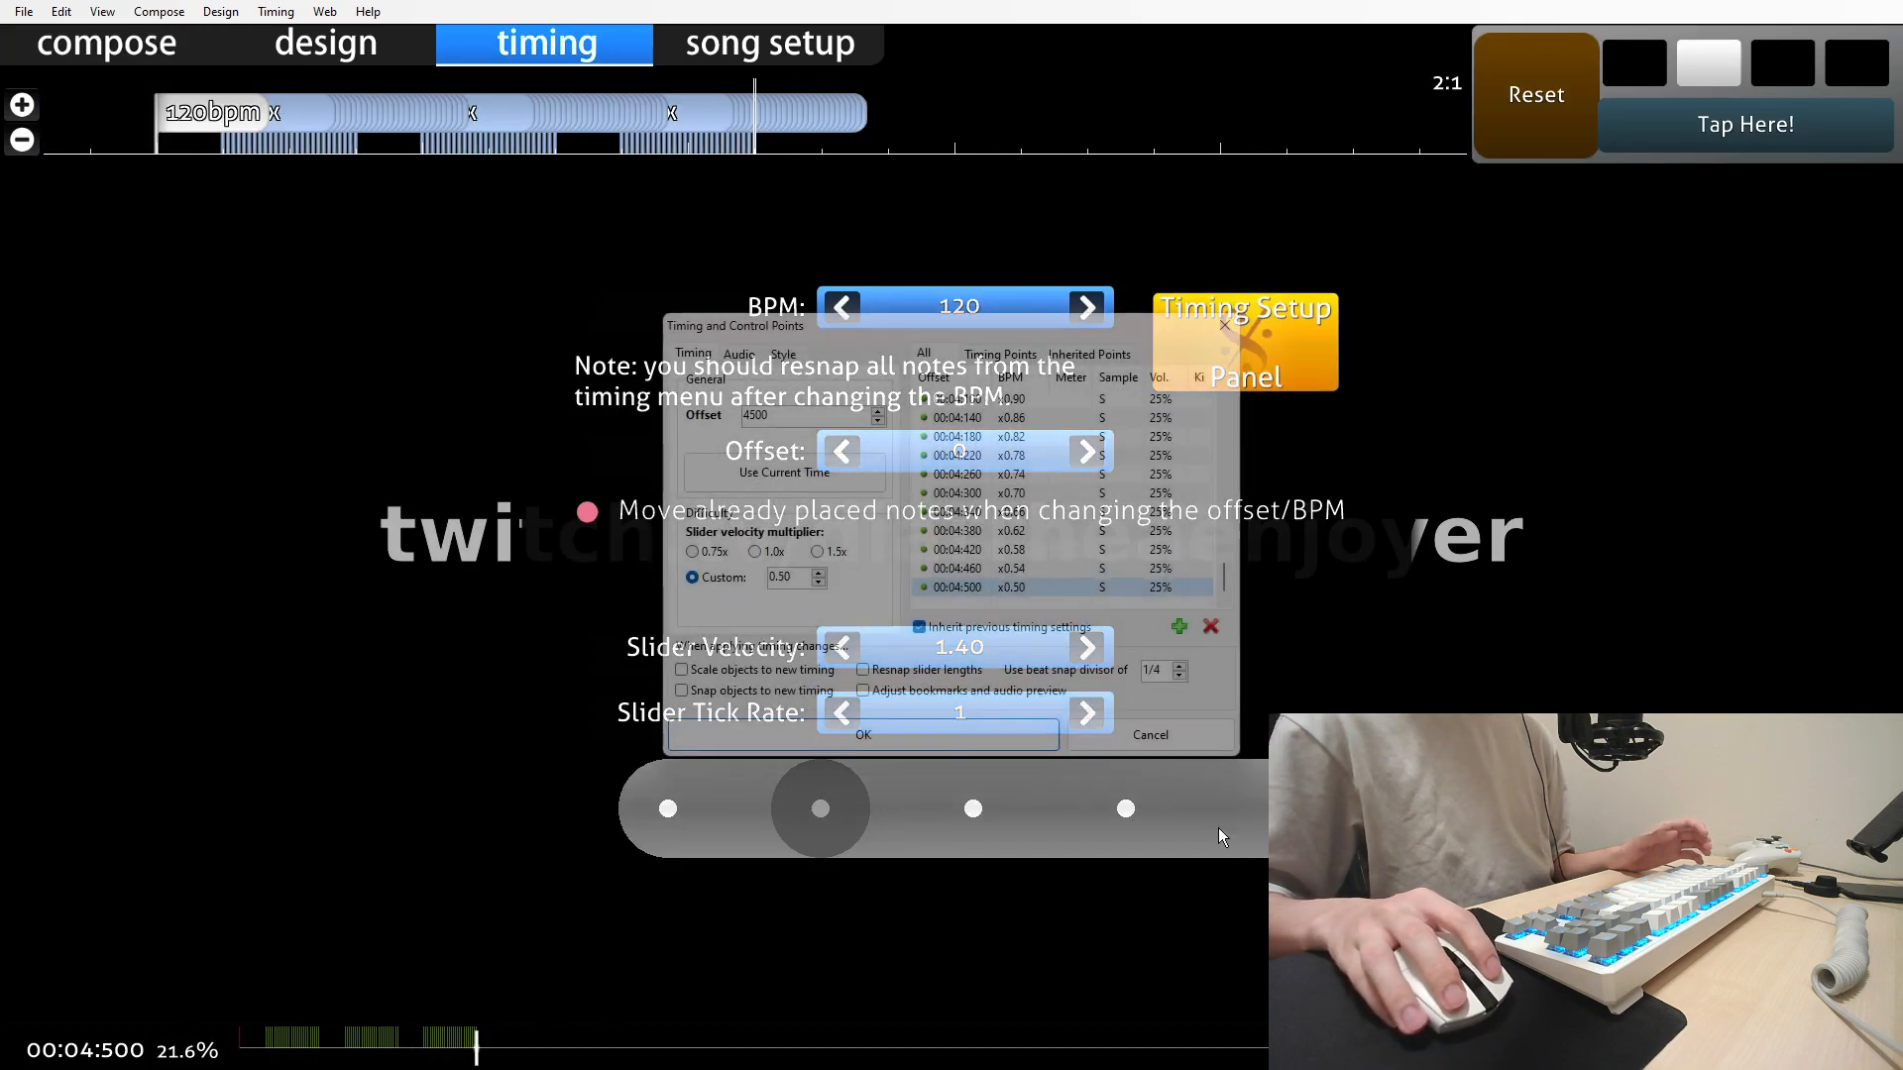
pyautogui.click(1015, 587)
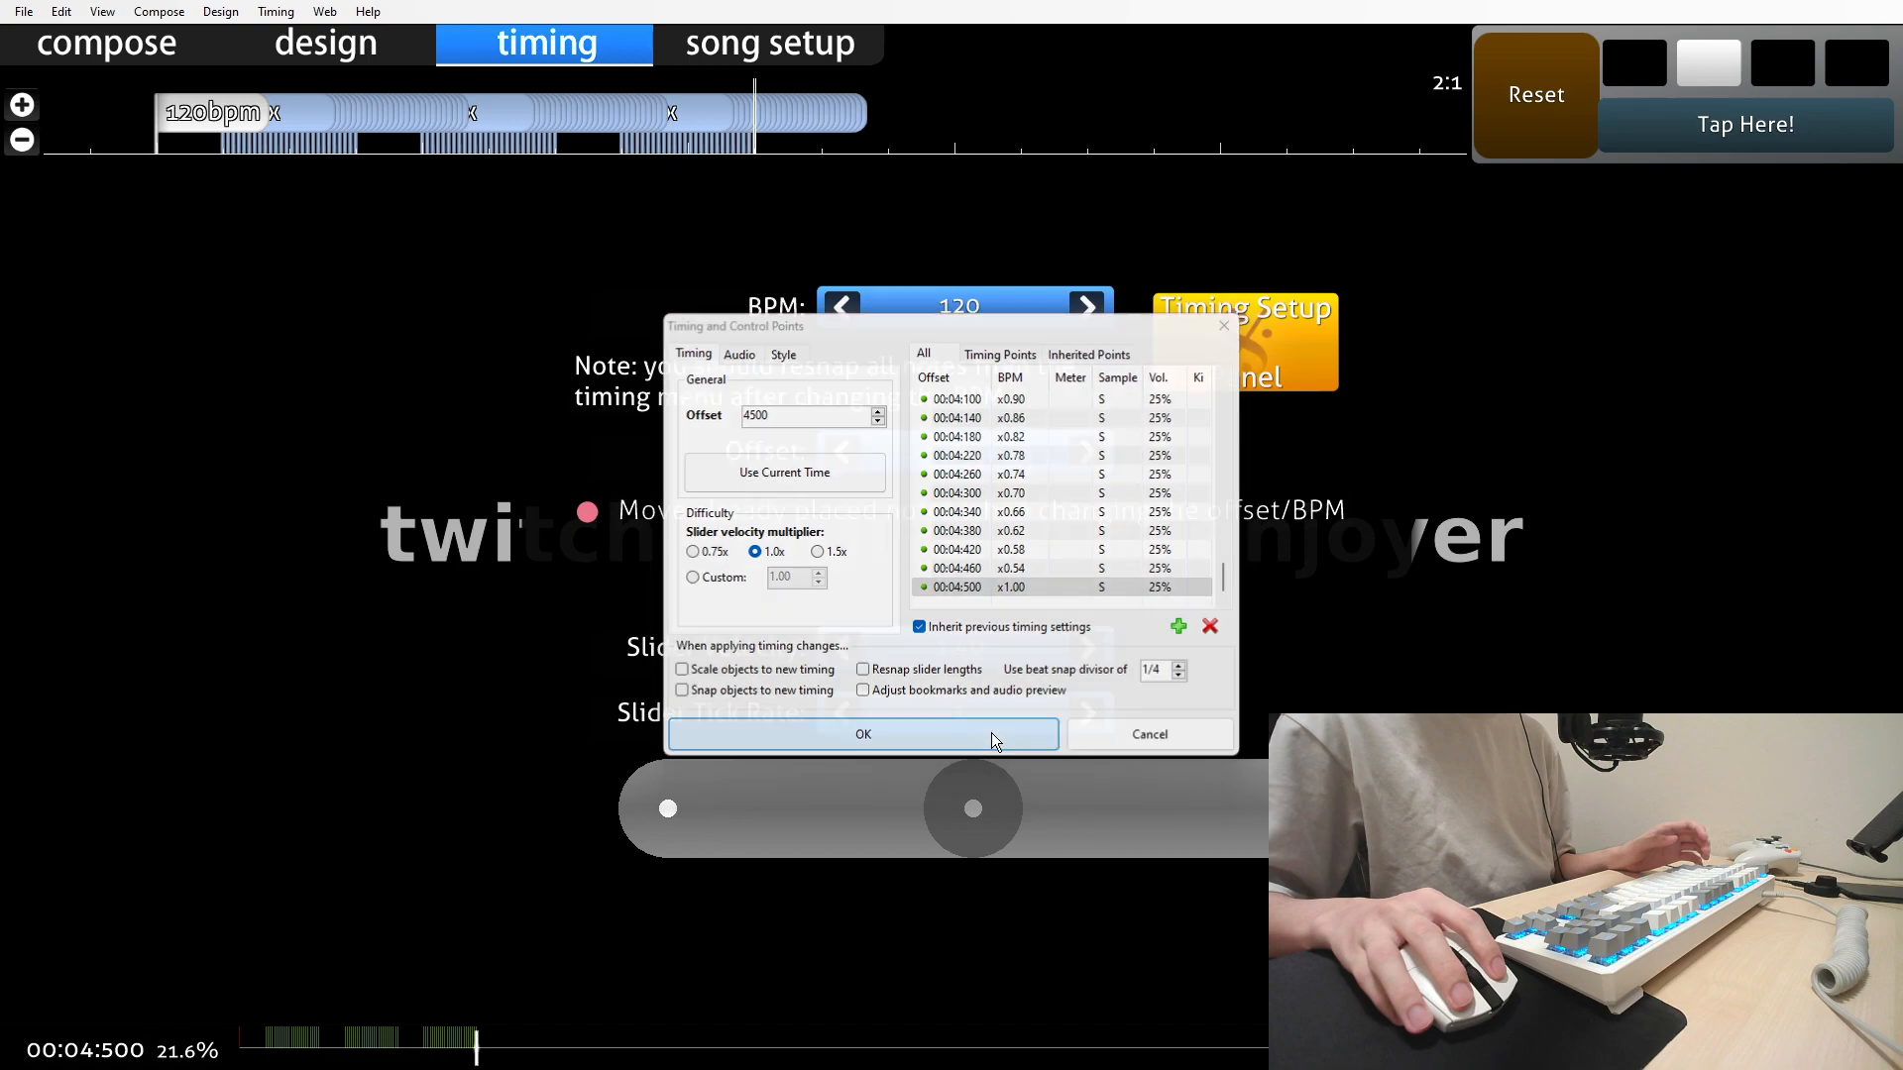
pyautogui.click(996, 734)
pyautogui.click(104, 44)
pyautogui.hotkey('ctrl', 's')
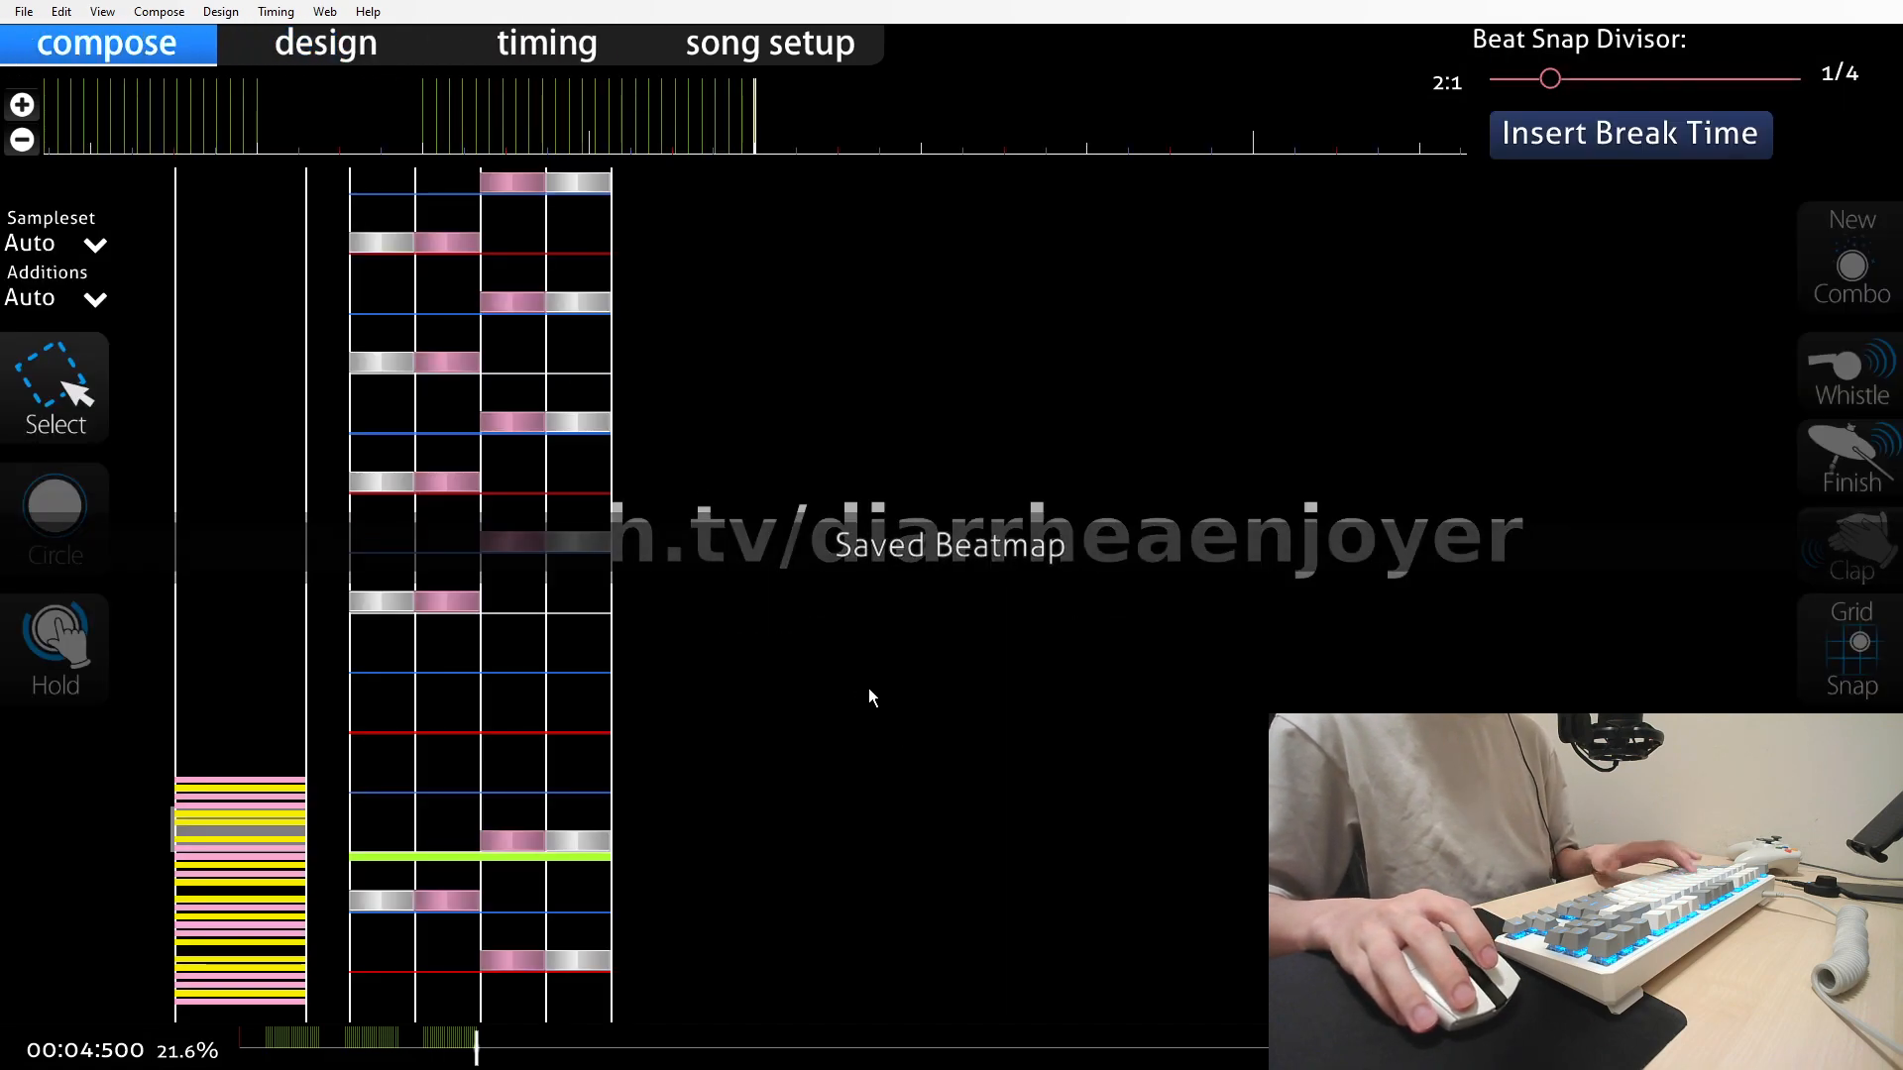
# Test play the Bezier slowdown from just before the chord pattern at 00:03:500, then return to the editor
pyautogui.scroll(-9, 1179, 824)
pyautogui.press('F5')
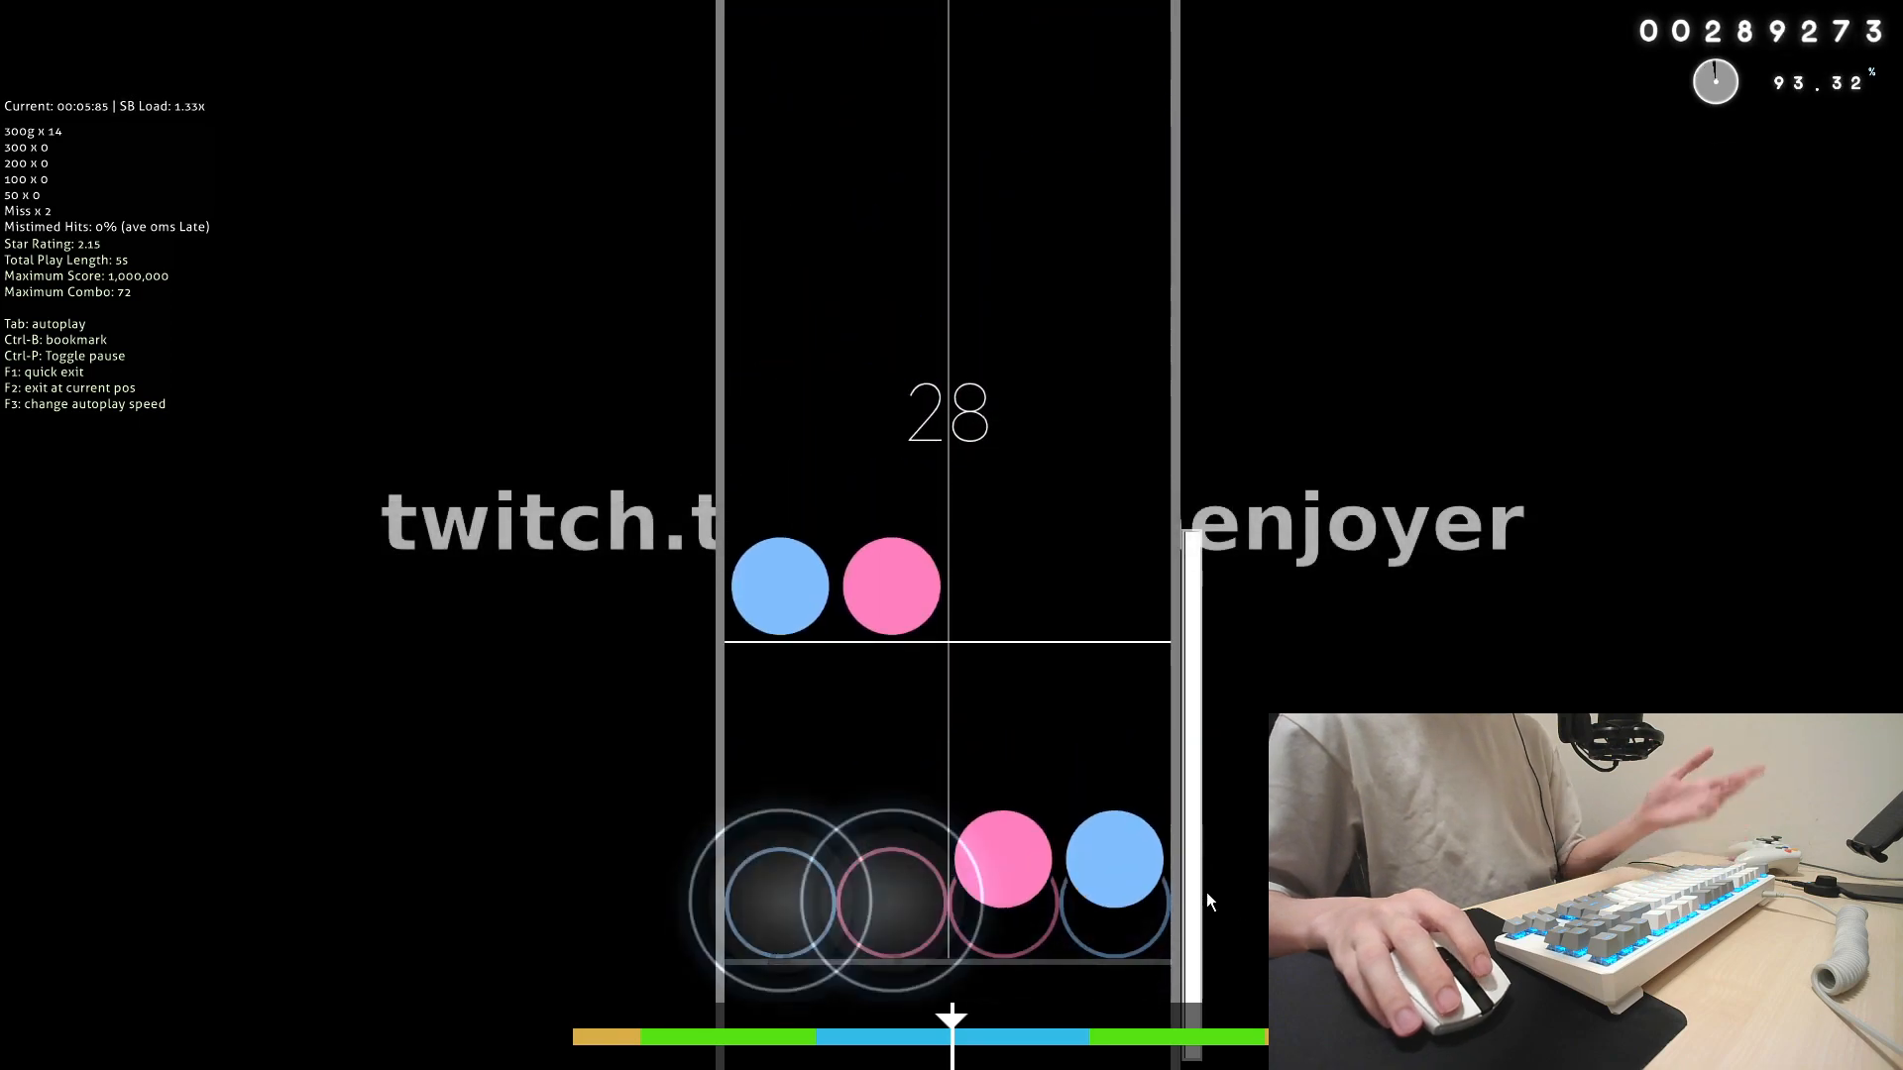
pyautogui.press('Escape')
pyautogui.scroll(2, 688, 614)
pyautogui.scroll(-1, 688, 614)
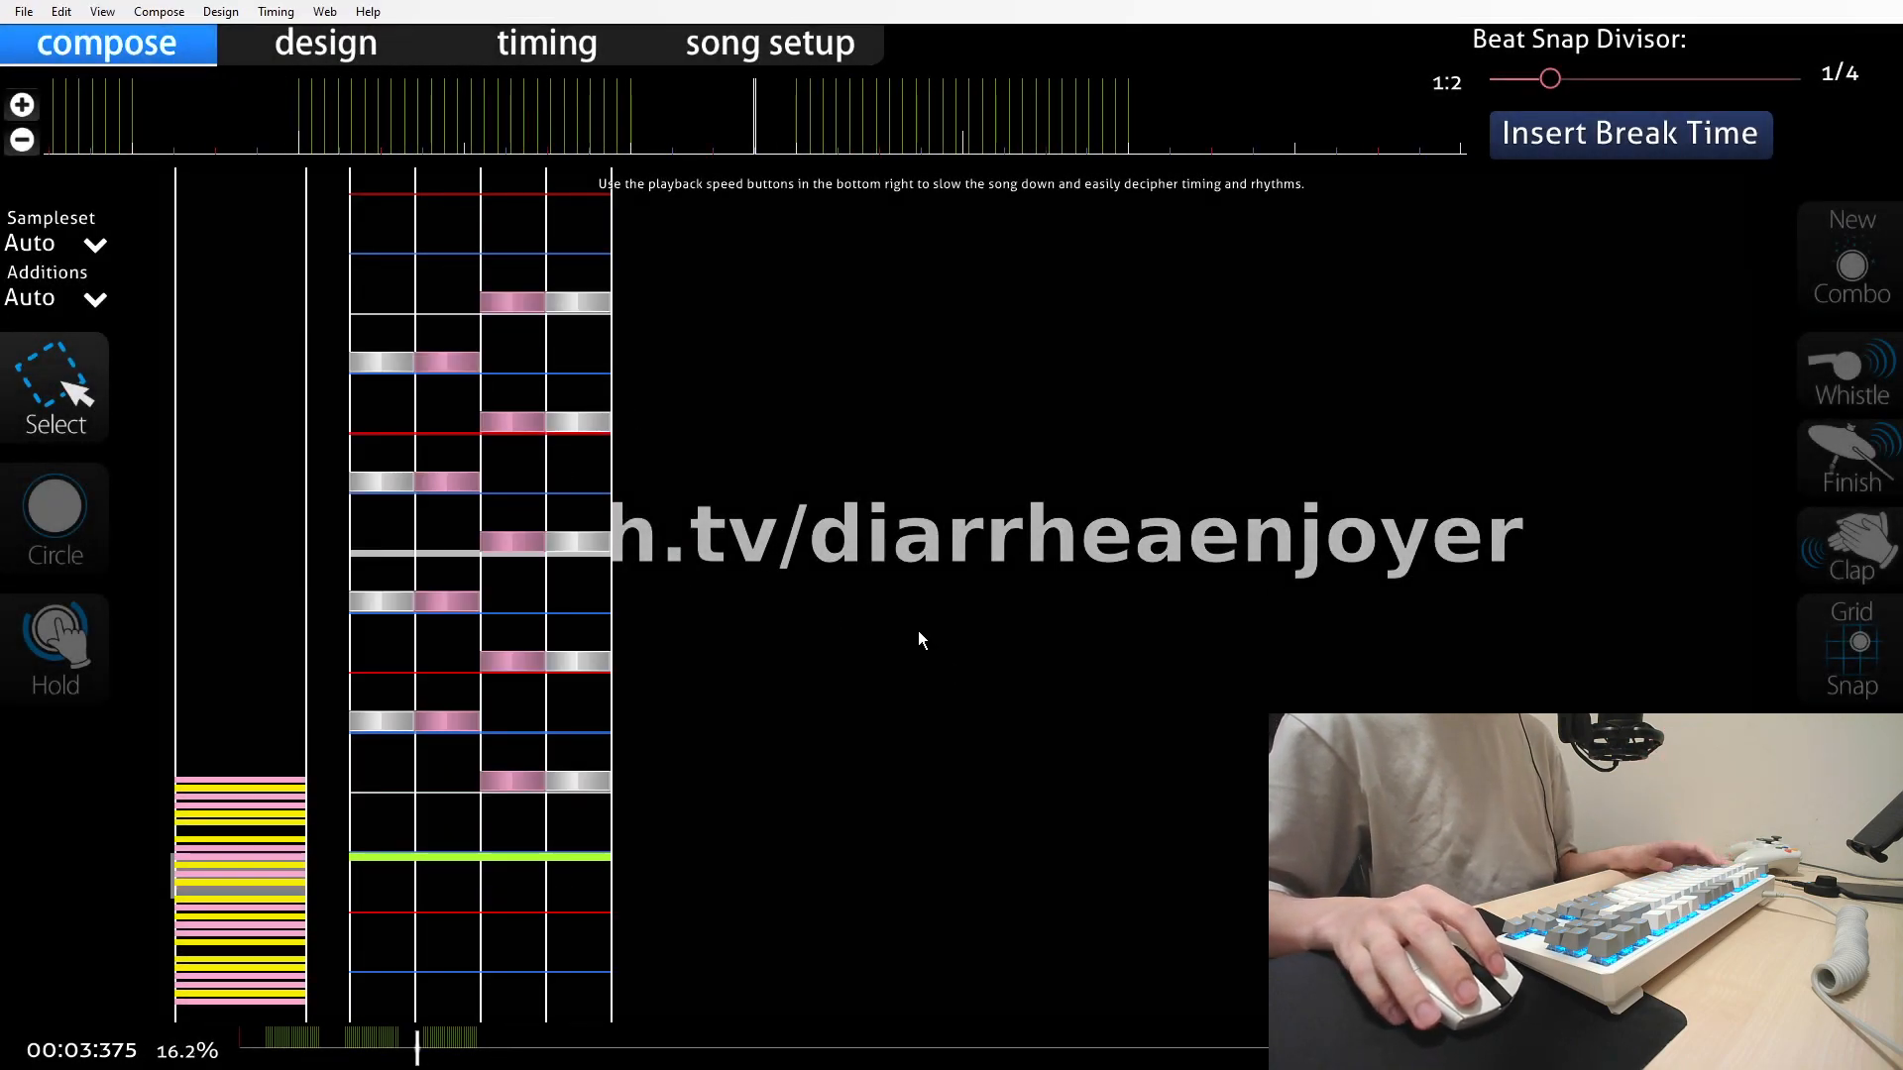
# Switch to amber and open the Normalizer tool
pyautogui.press('super')
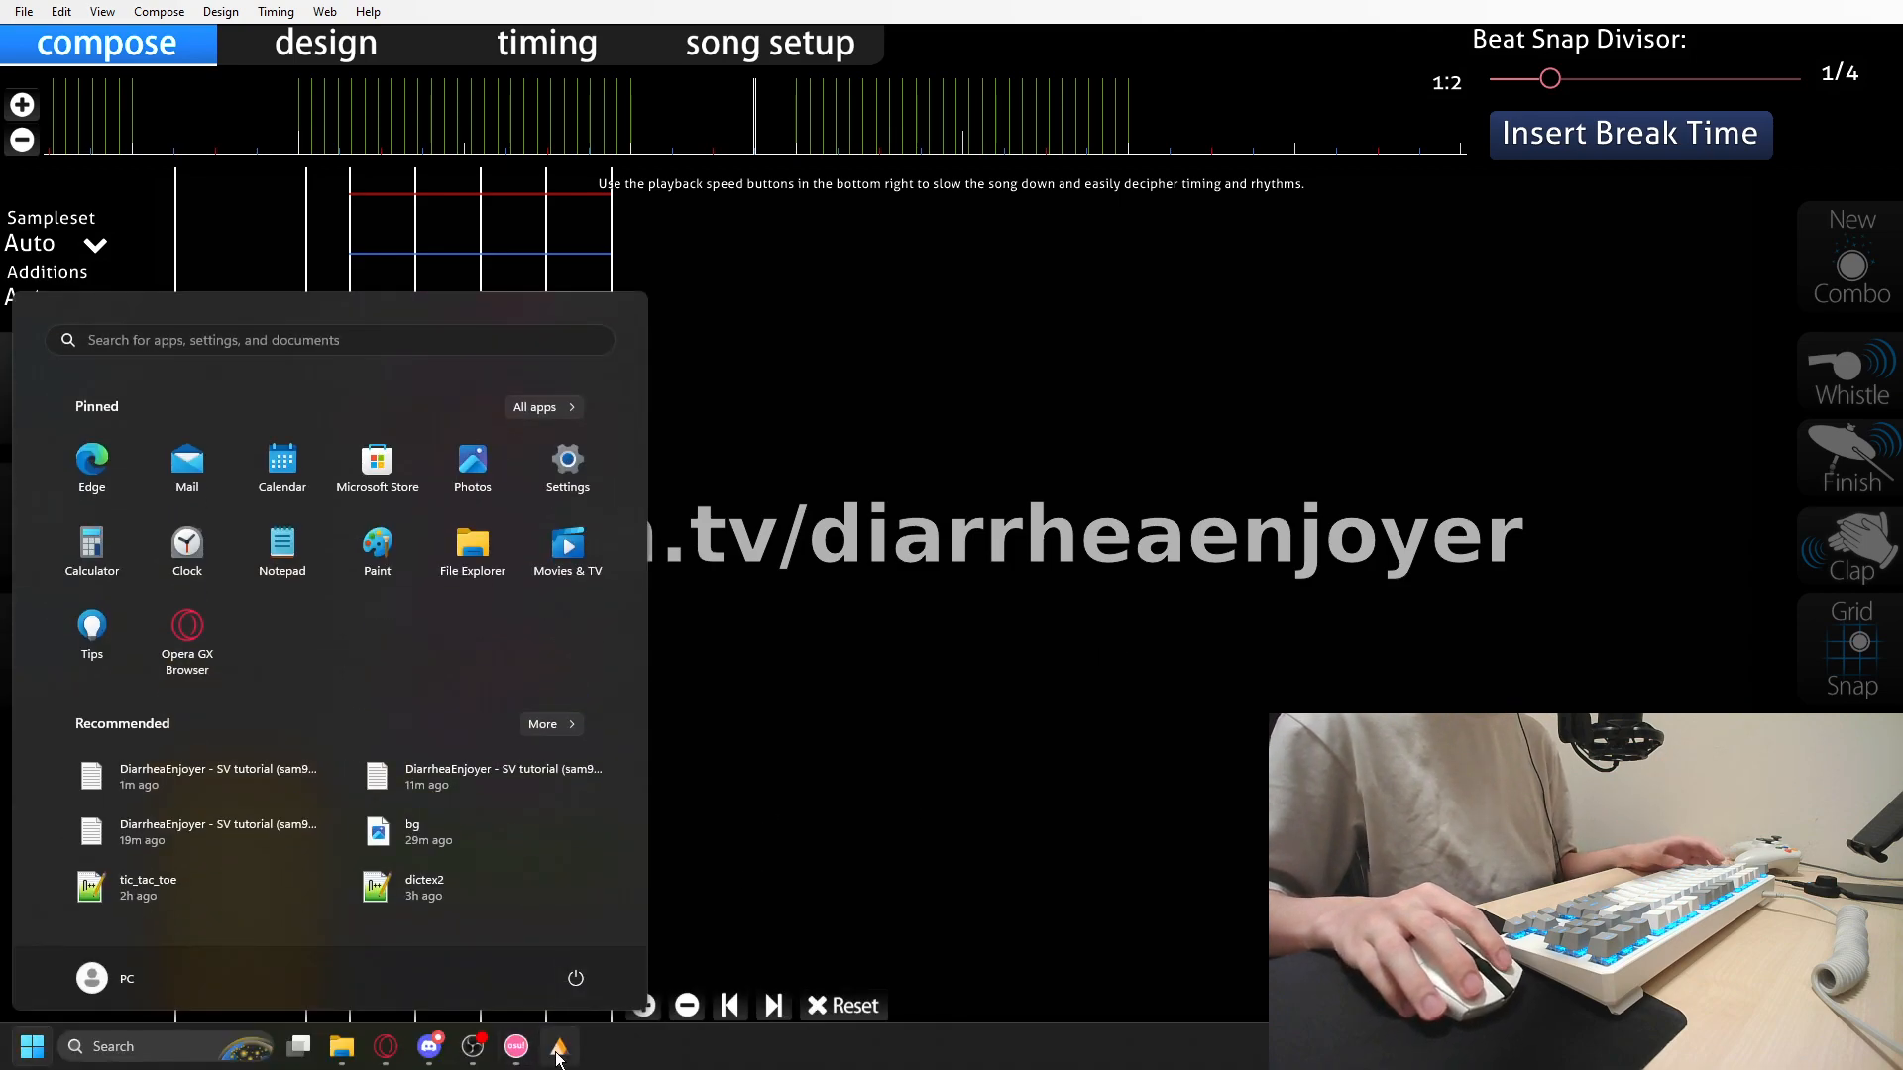
pyautogui.click(559, 1046)
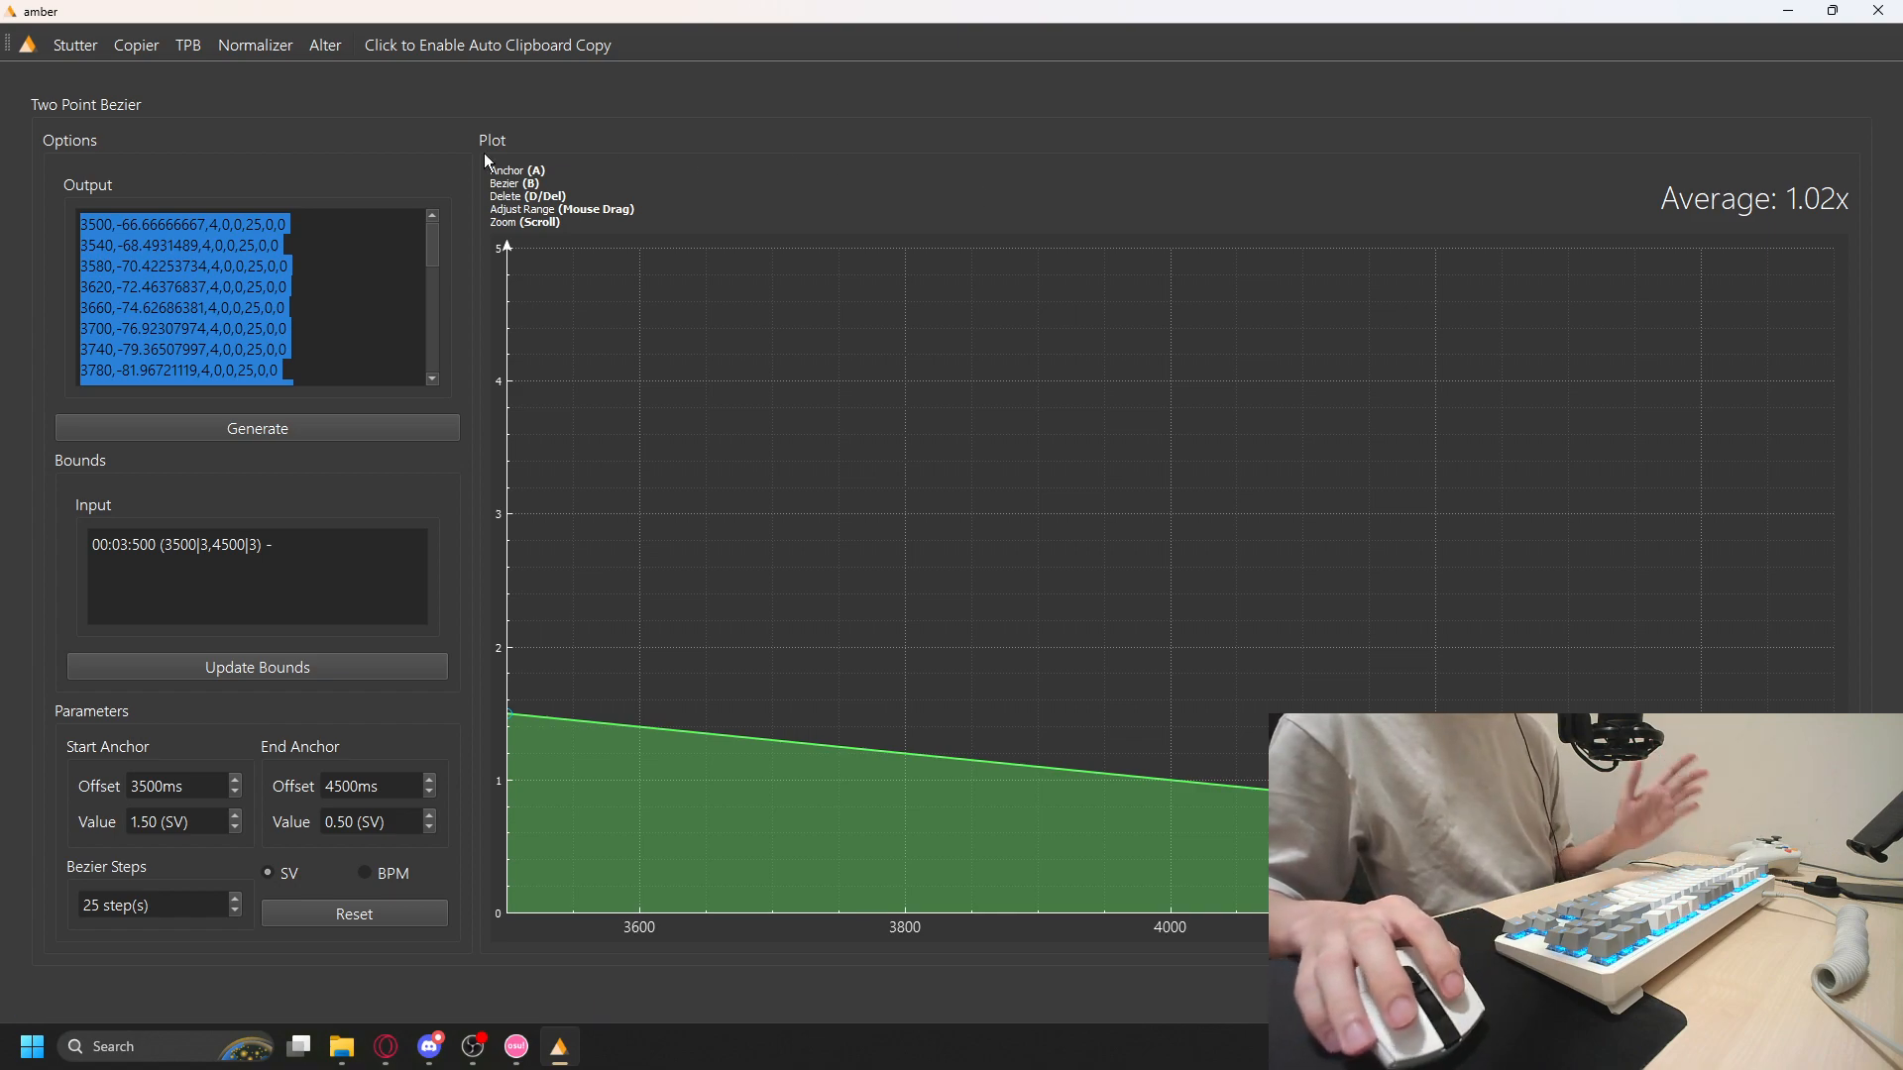
pyautogui.click(222, 42)
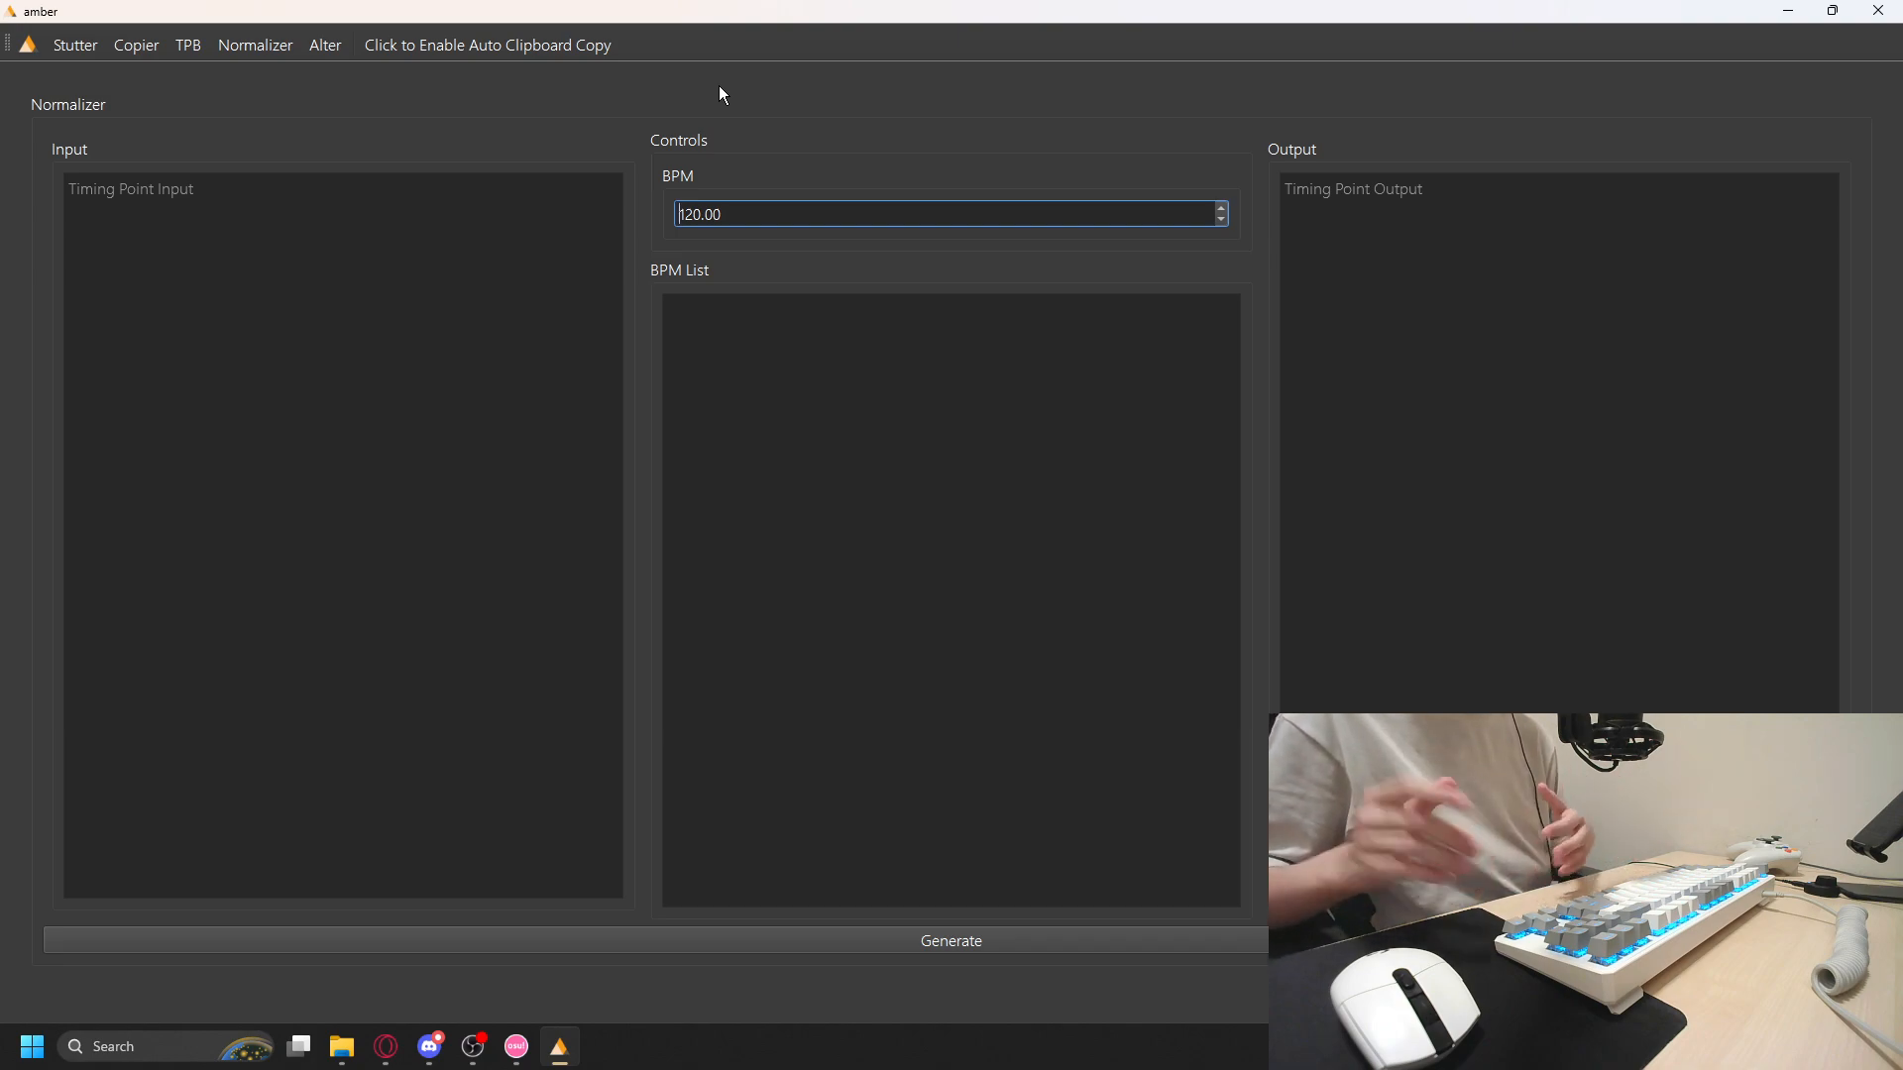
# Switch to the osu! editor and examine the BPM timing points of the Normalizer difficulty
pyautogui.click(516, 1046)
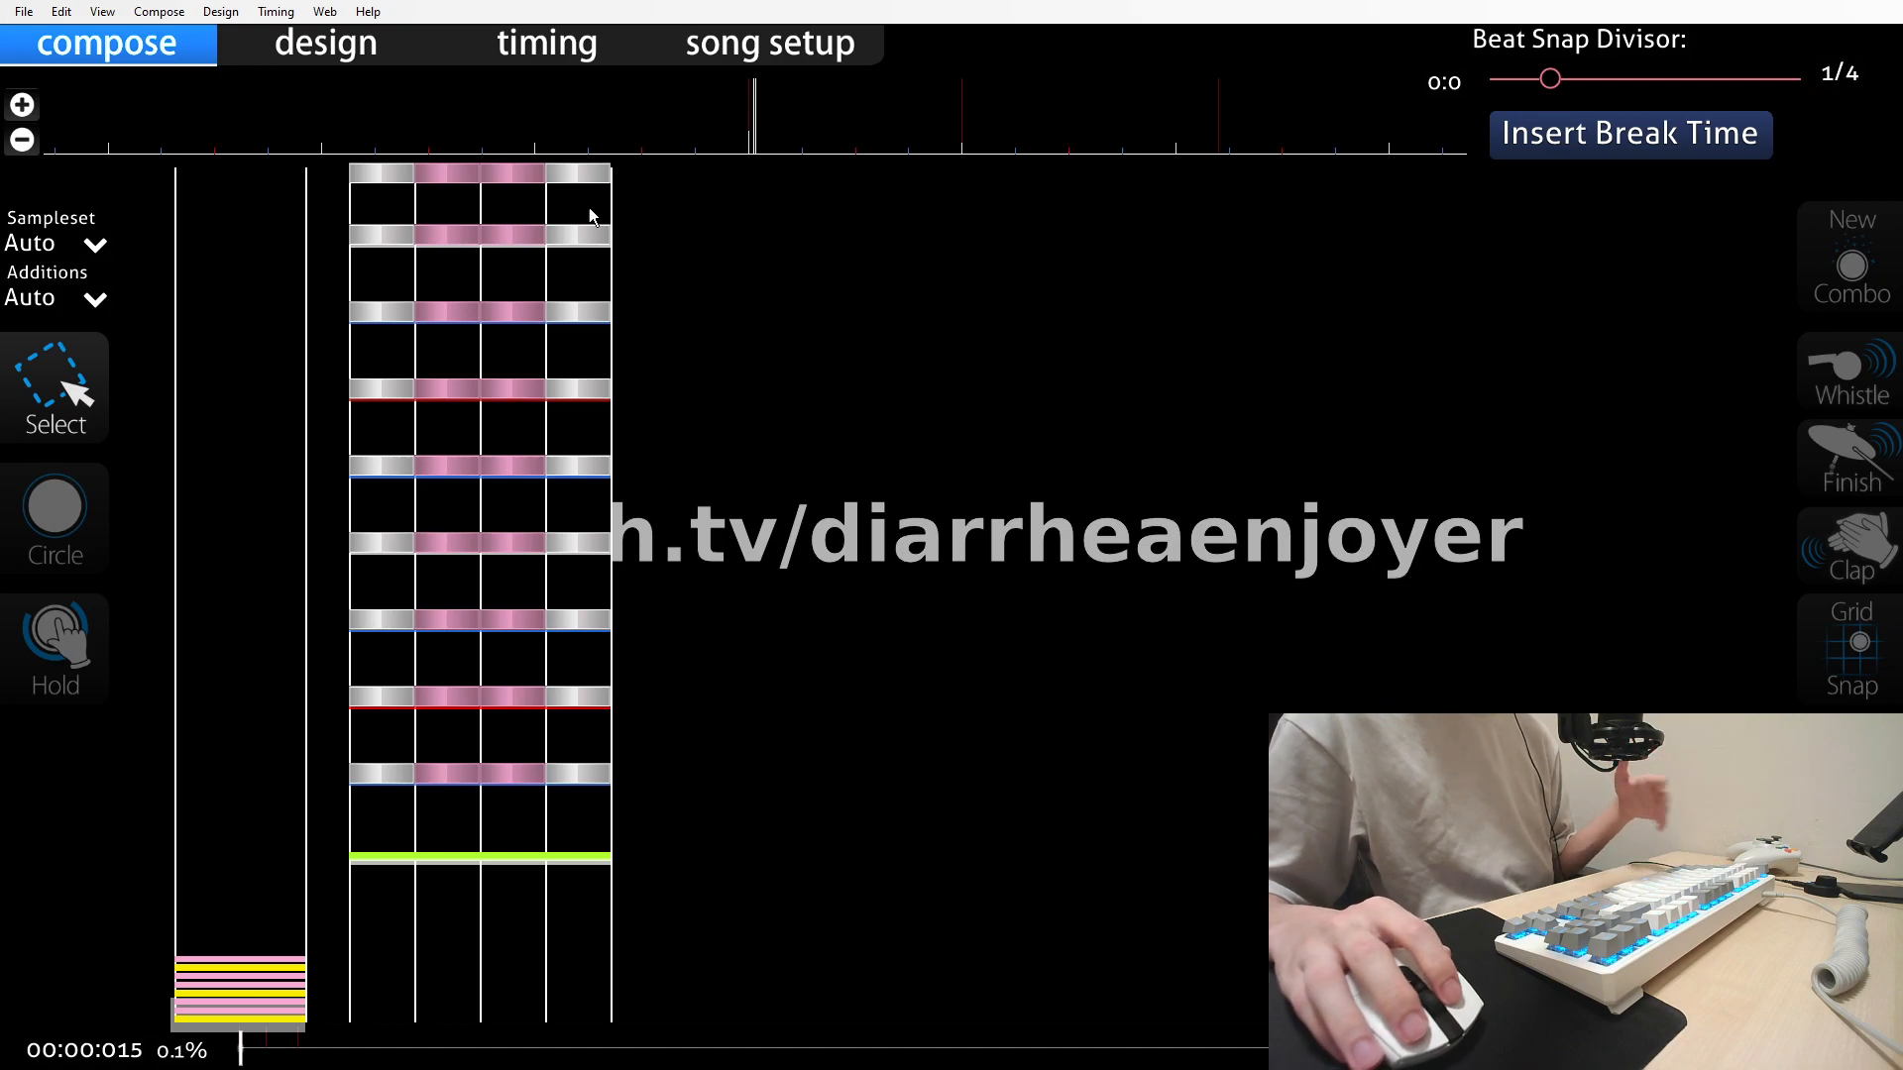
pyautogui.click(516, 38)
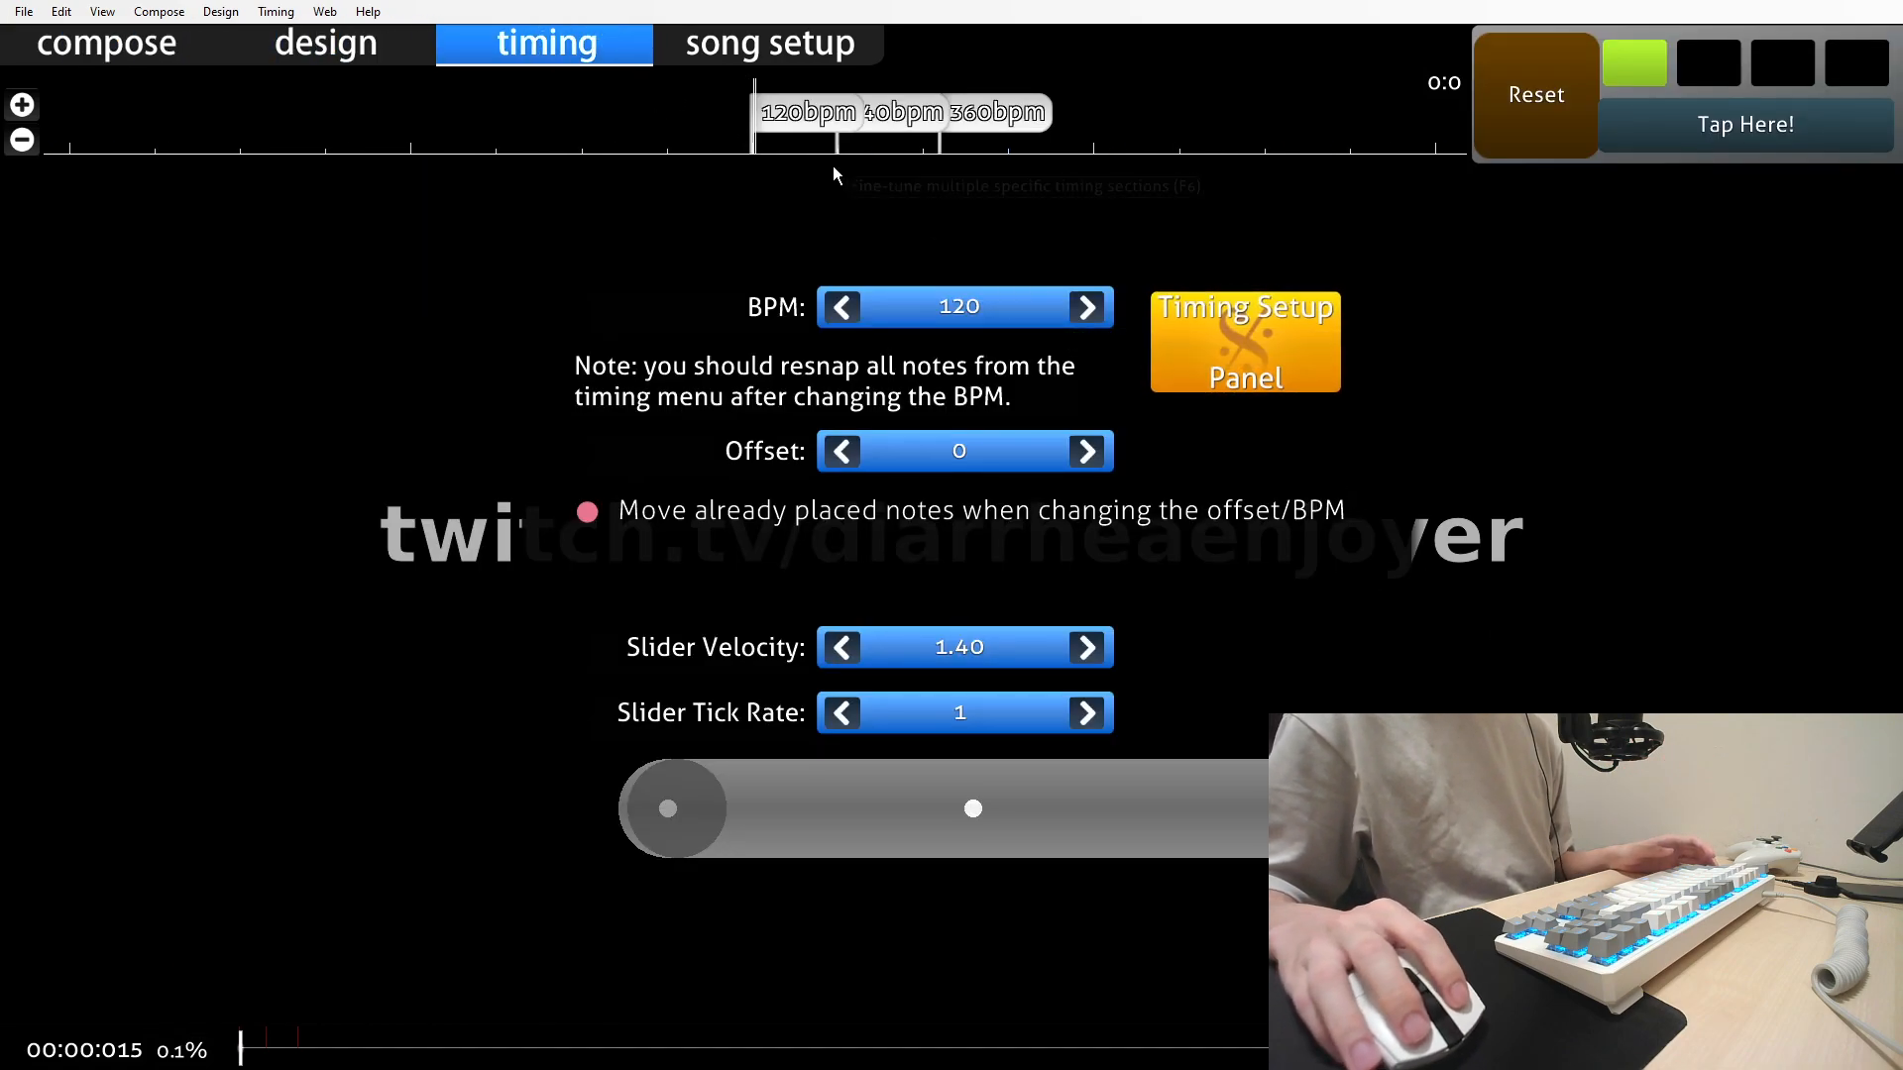
pyautogui.click(1264, 317)
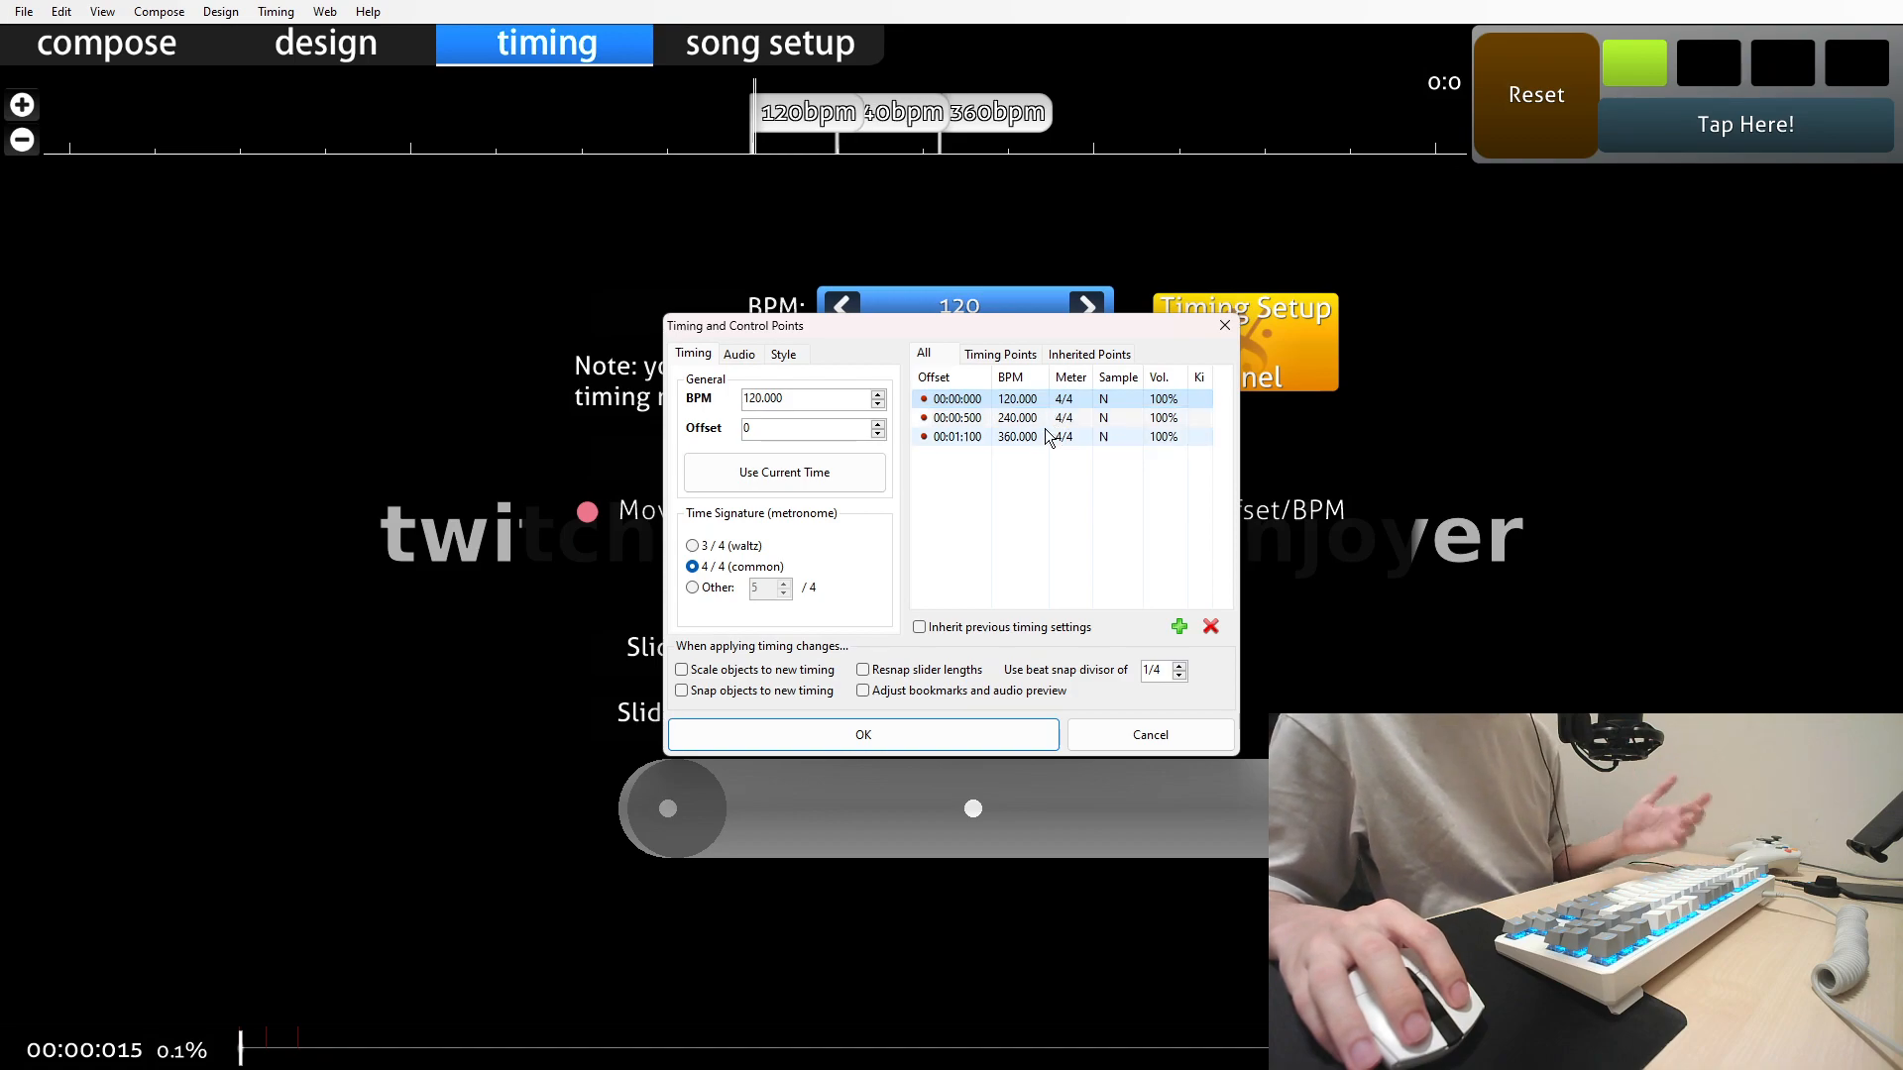
pyautogui.click(1224, 325)
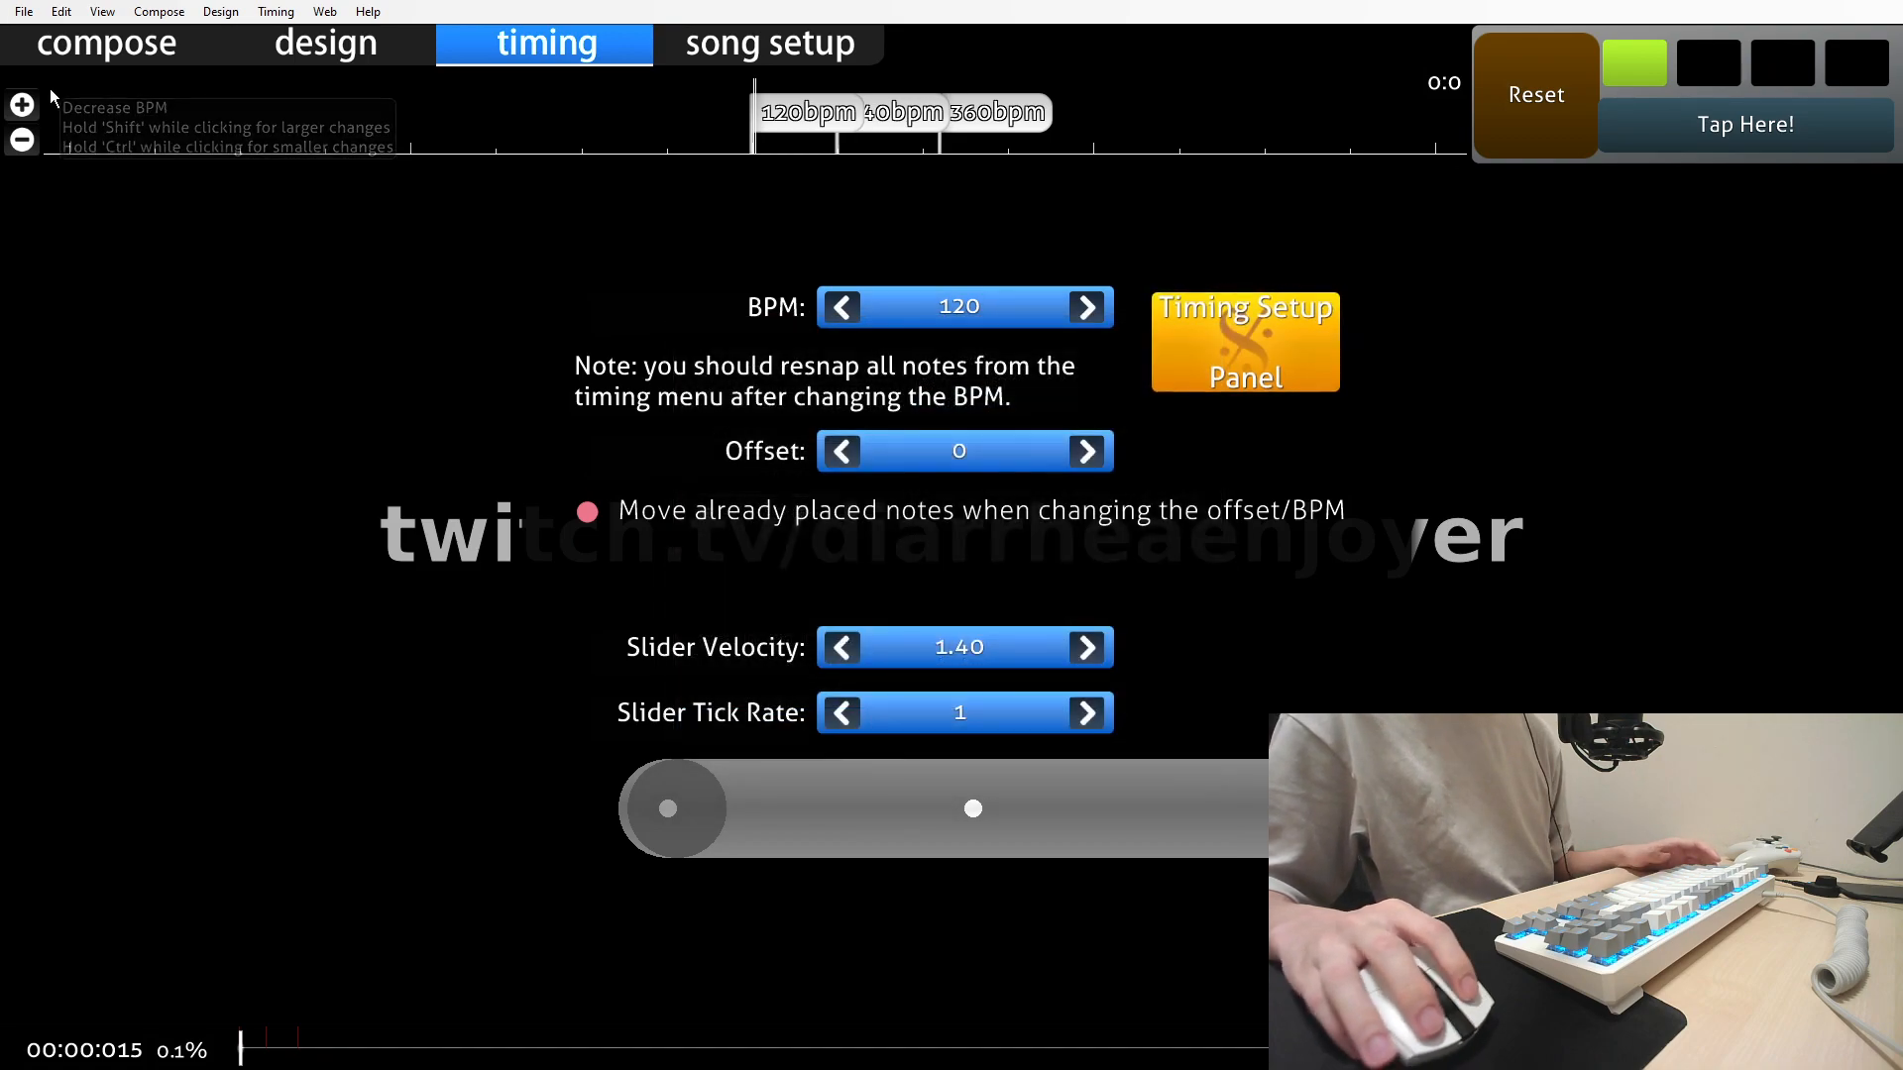
# Test play the Normalizer difficulty with autoplay, then exit to song selection and reopen that difficulty
pyautogui.press('F1')
pyautogui.press('F5')
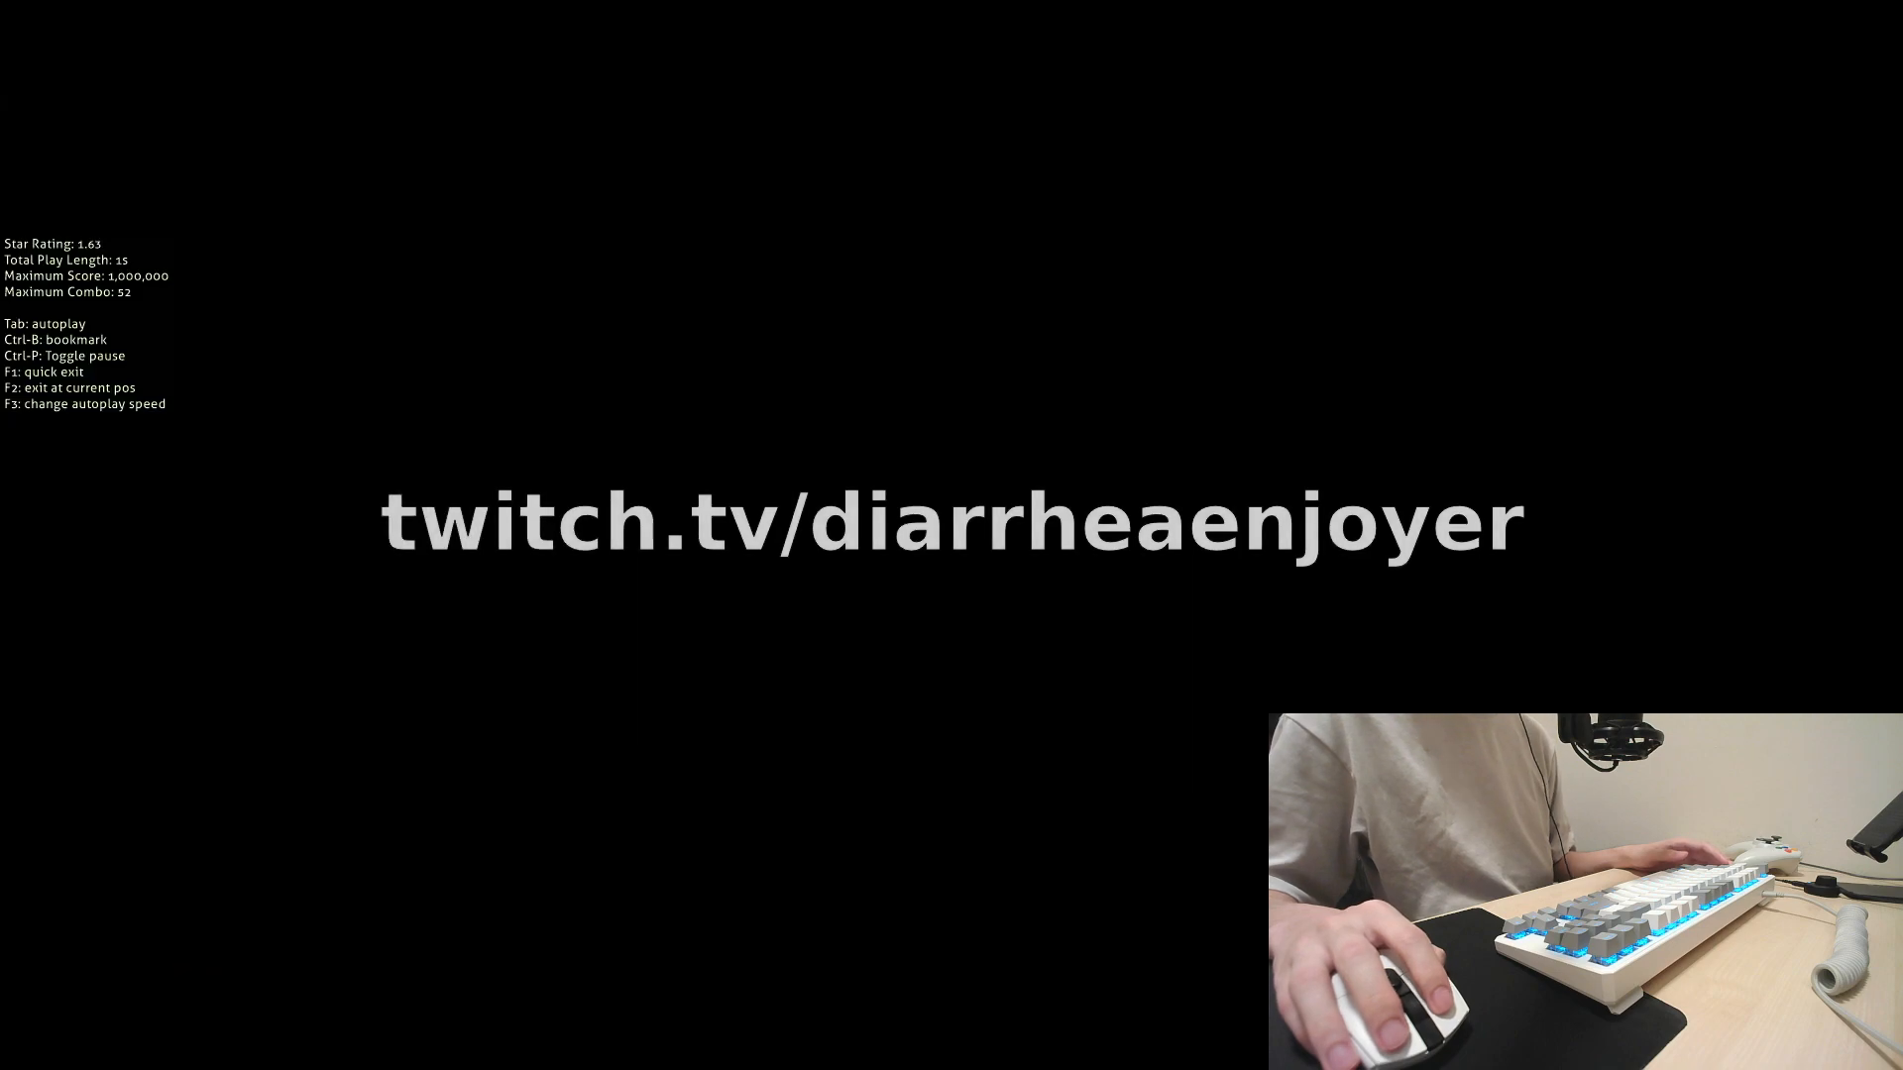
pyautogui.press('Tab')
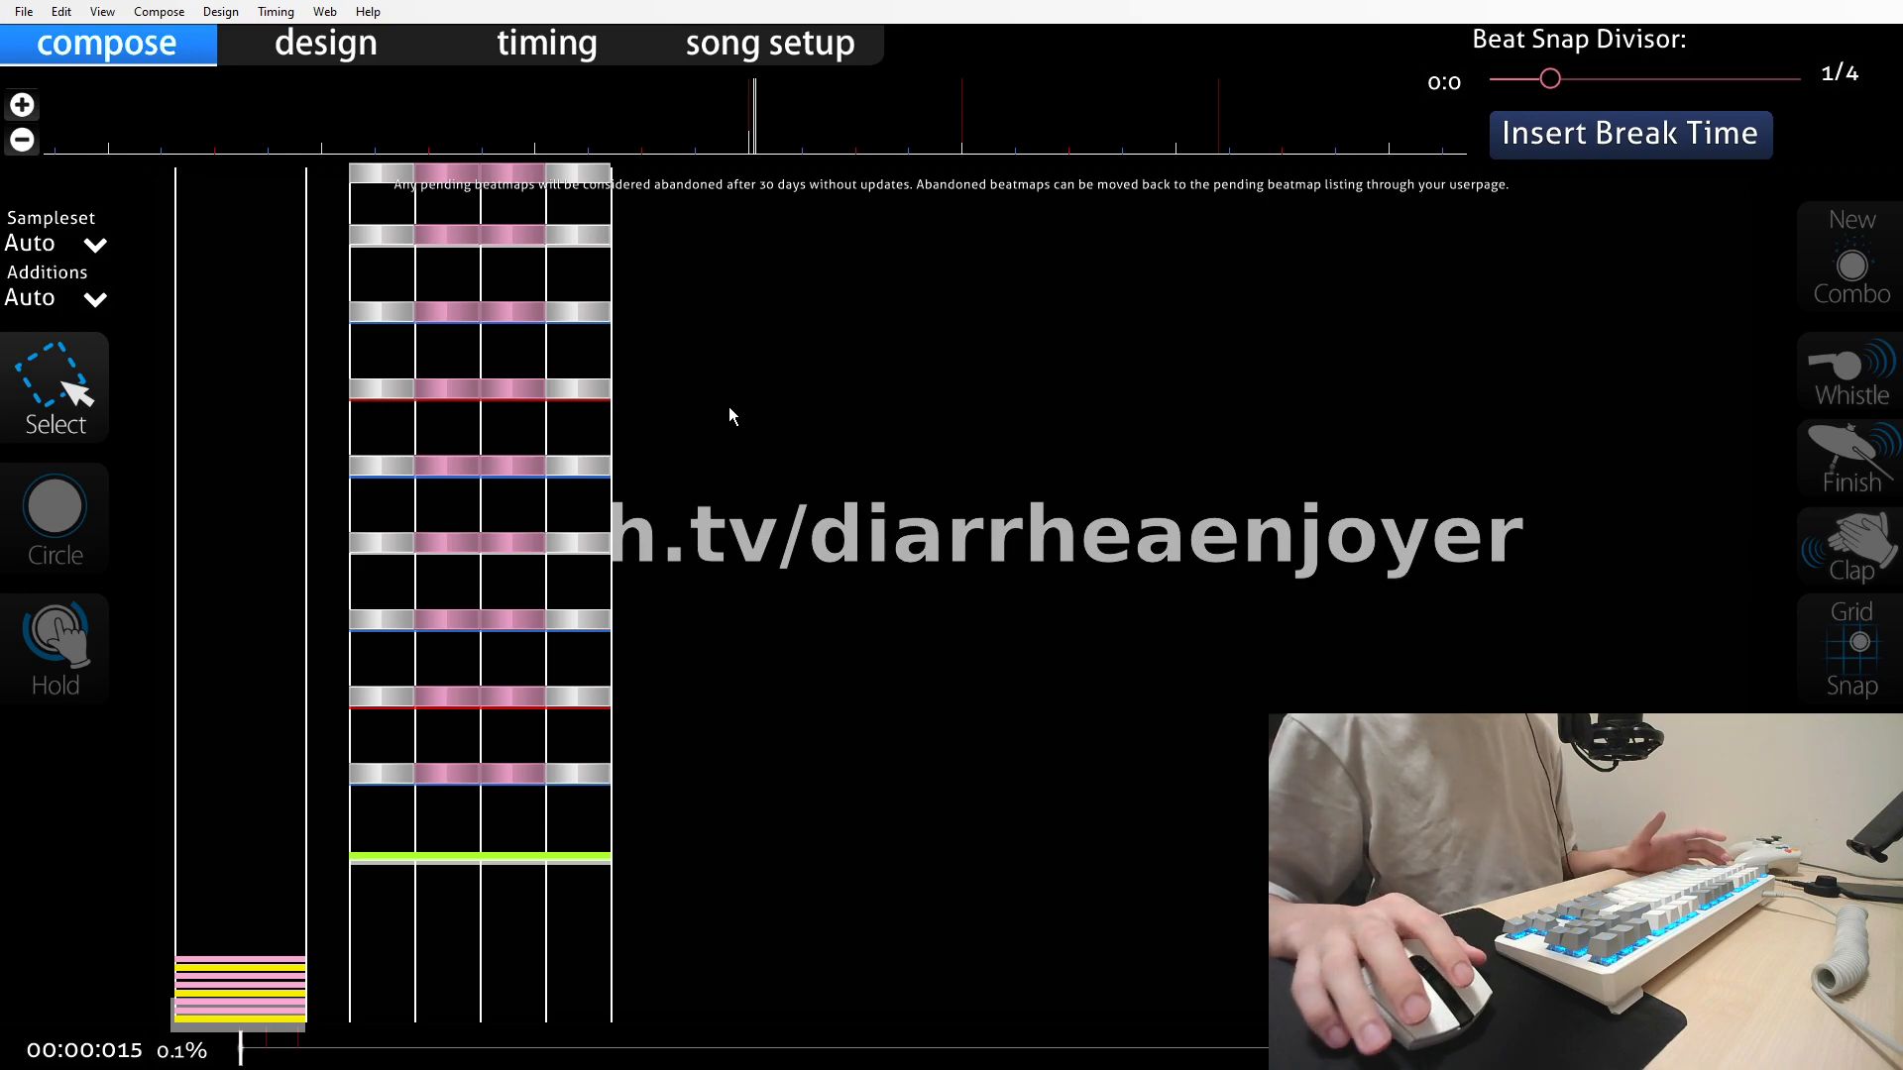
pyautogui.press('Escape')
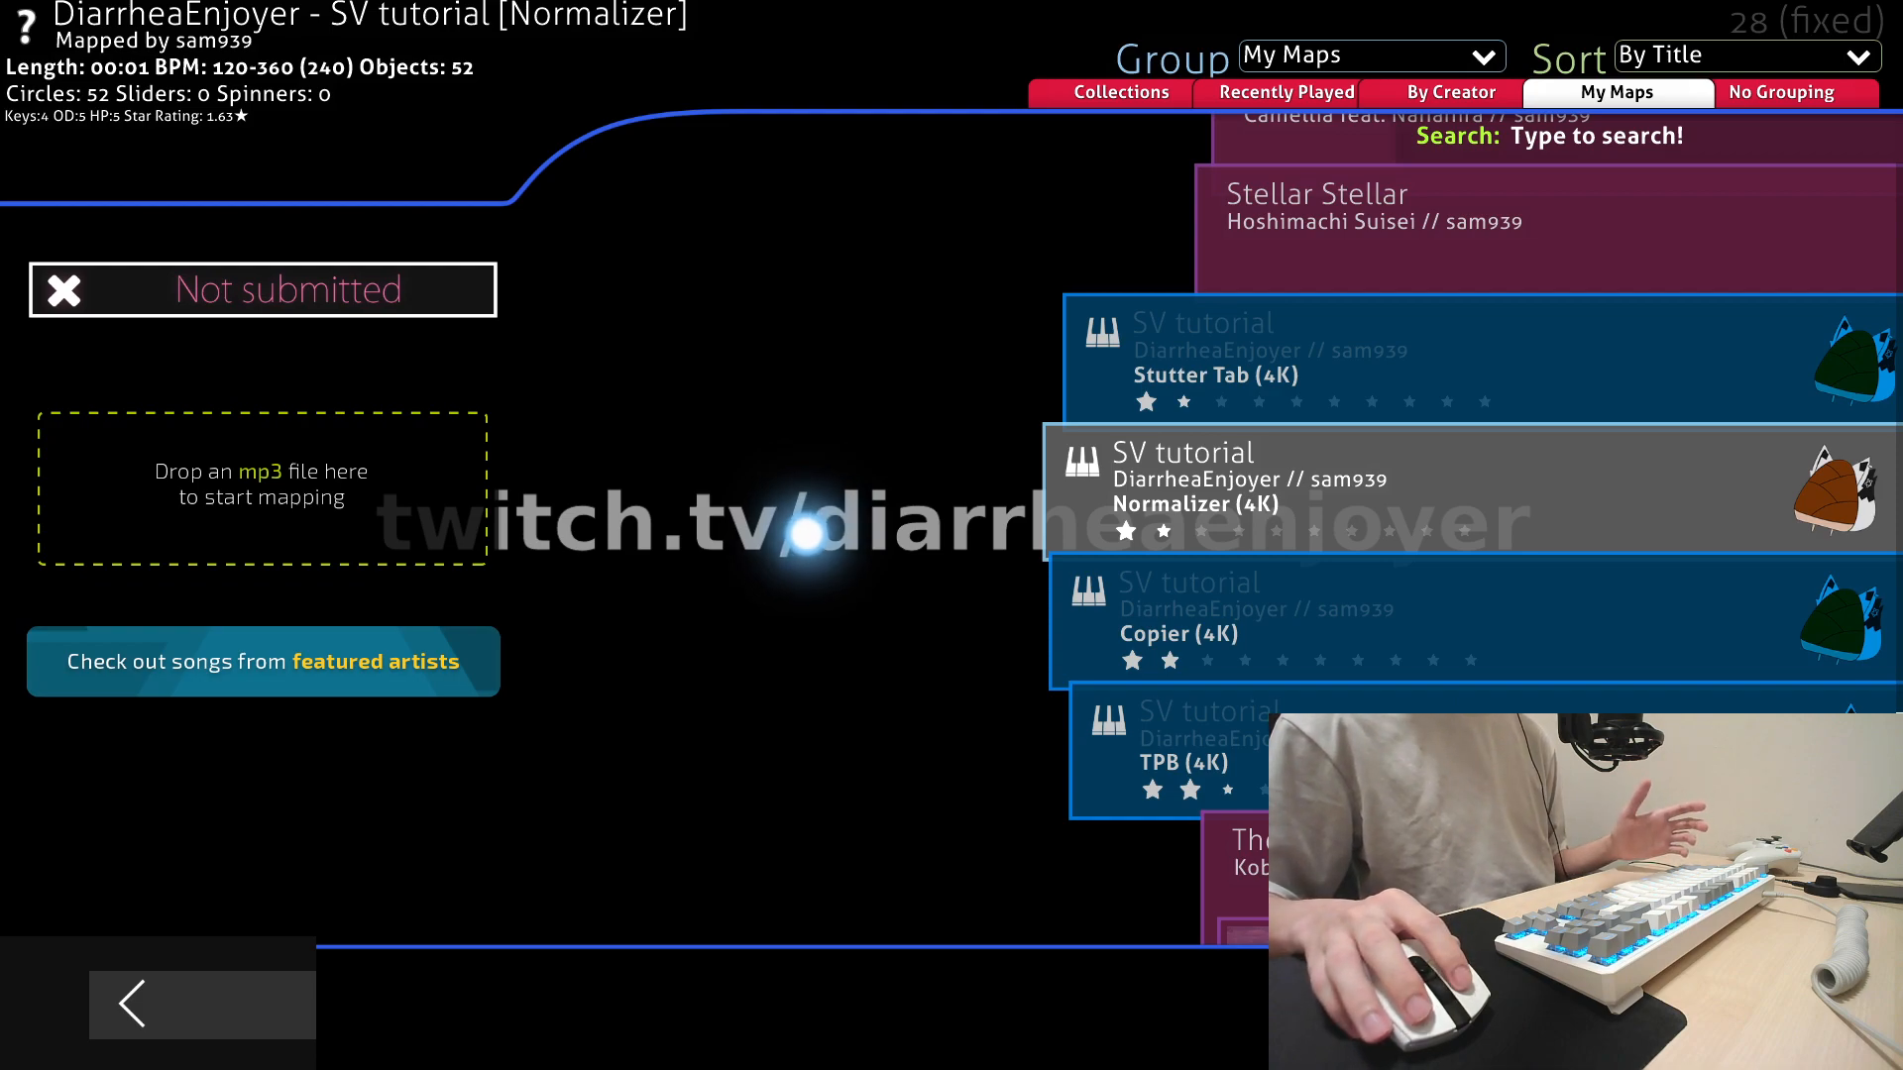
pyautogui.click(1261, 486)
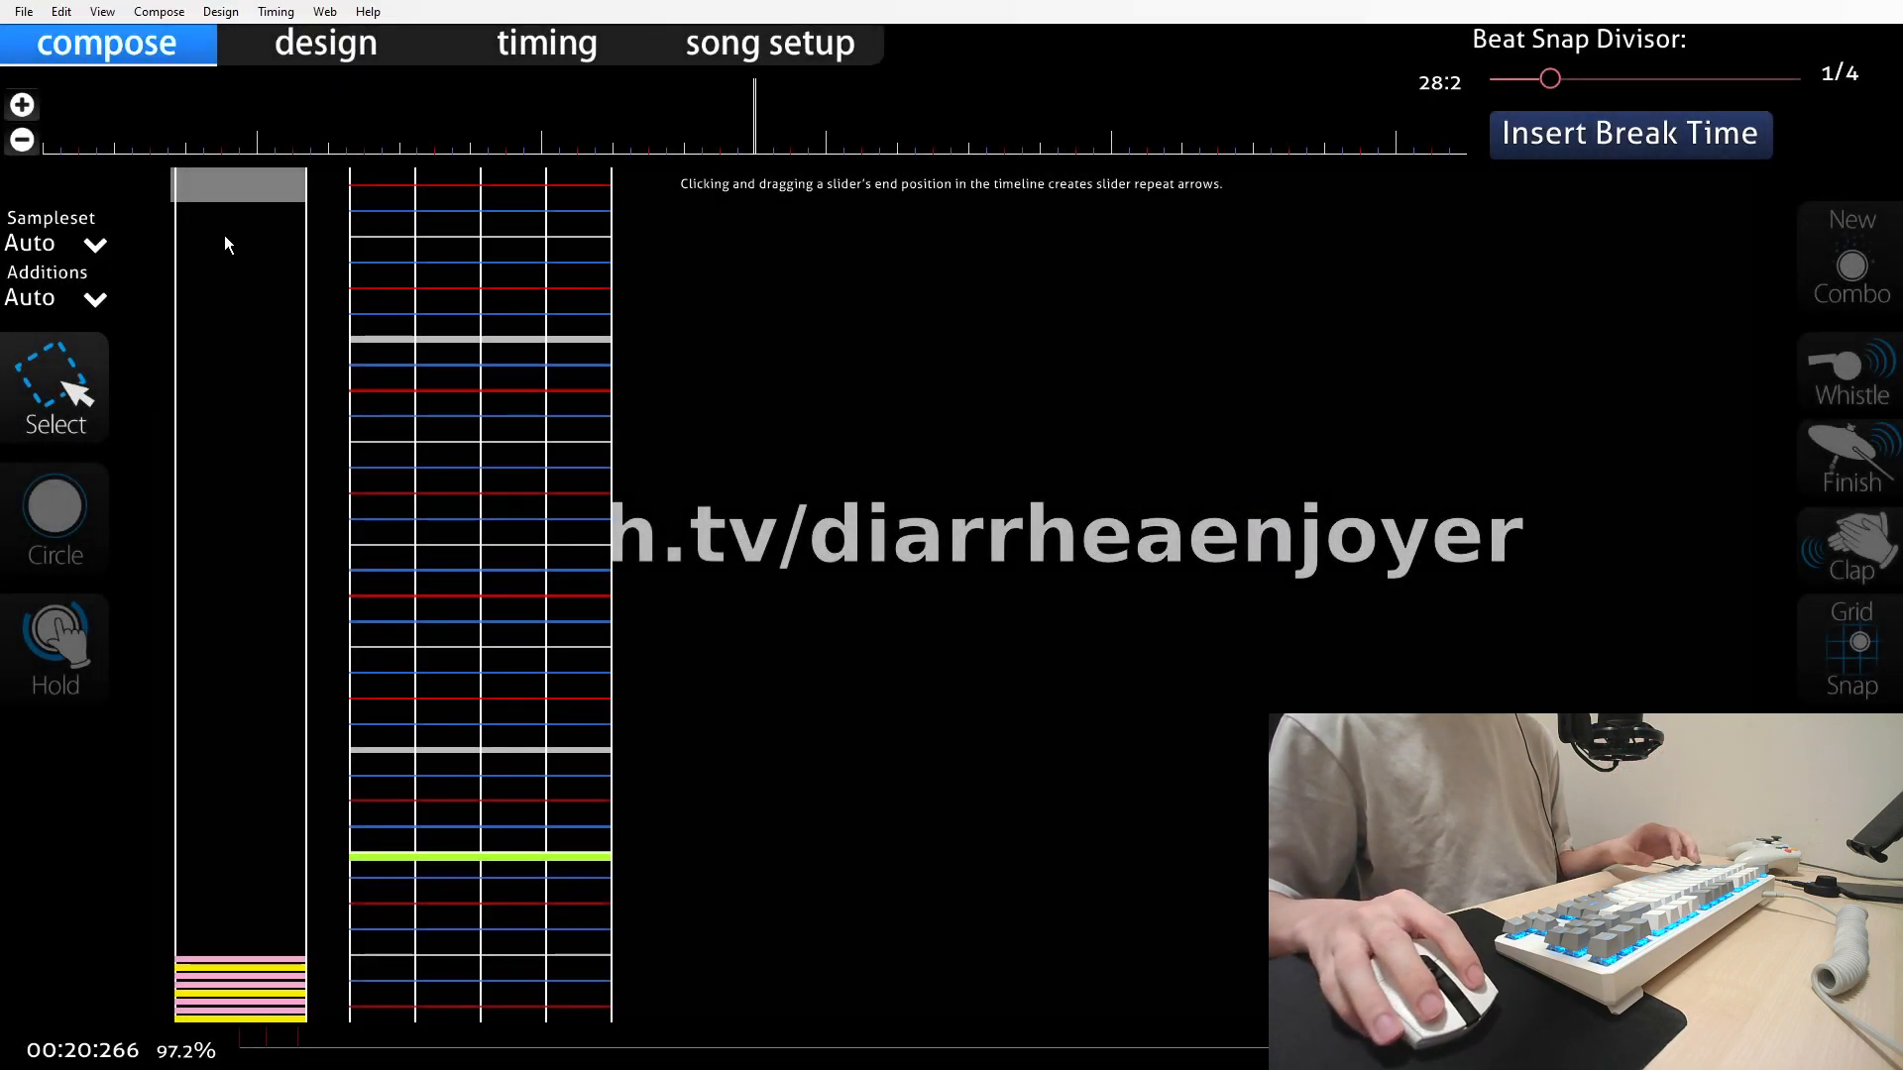
# Place a trial note in the second column of the empty section just after 00:18:331 with the Circle tool
pyautogui.click(217, 264)
pyautogui.press('2')
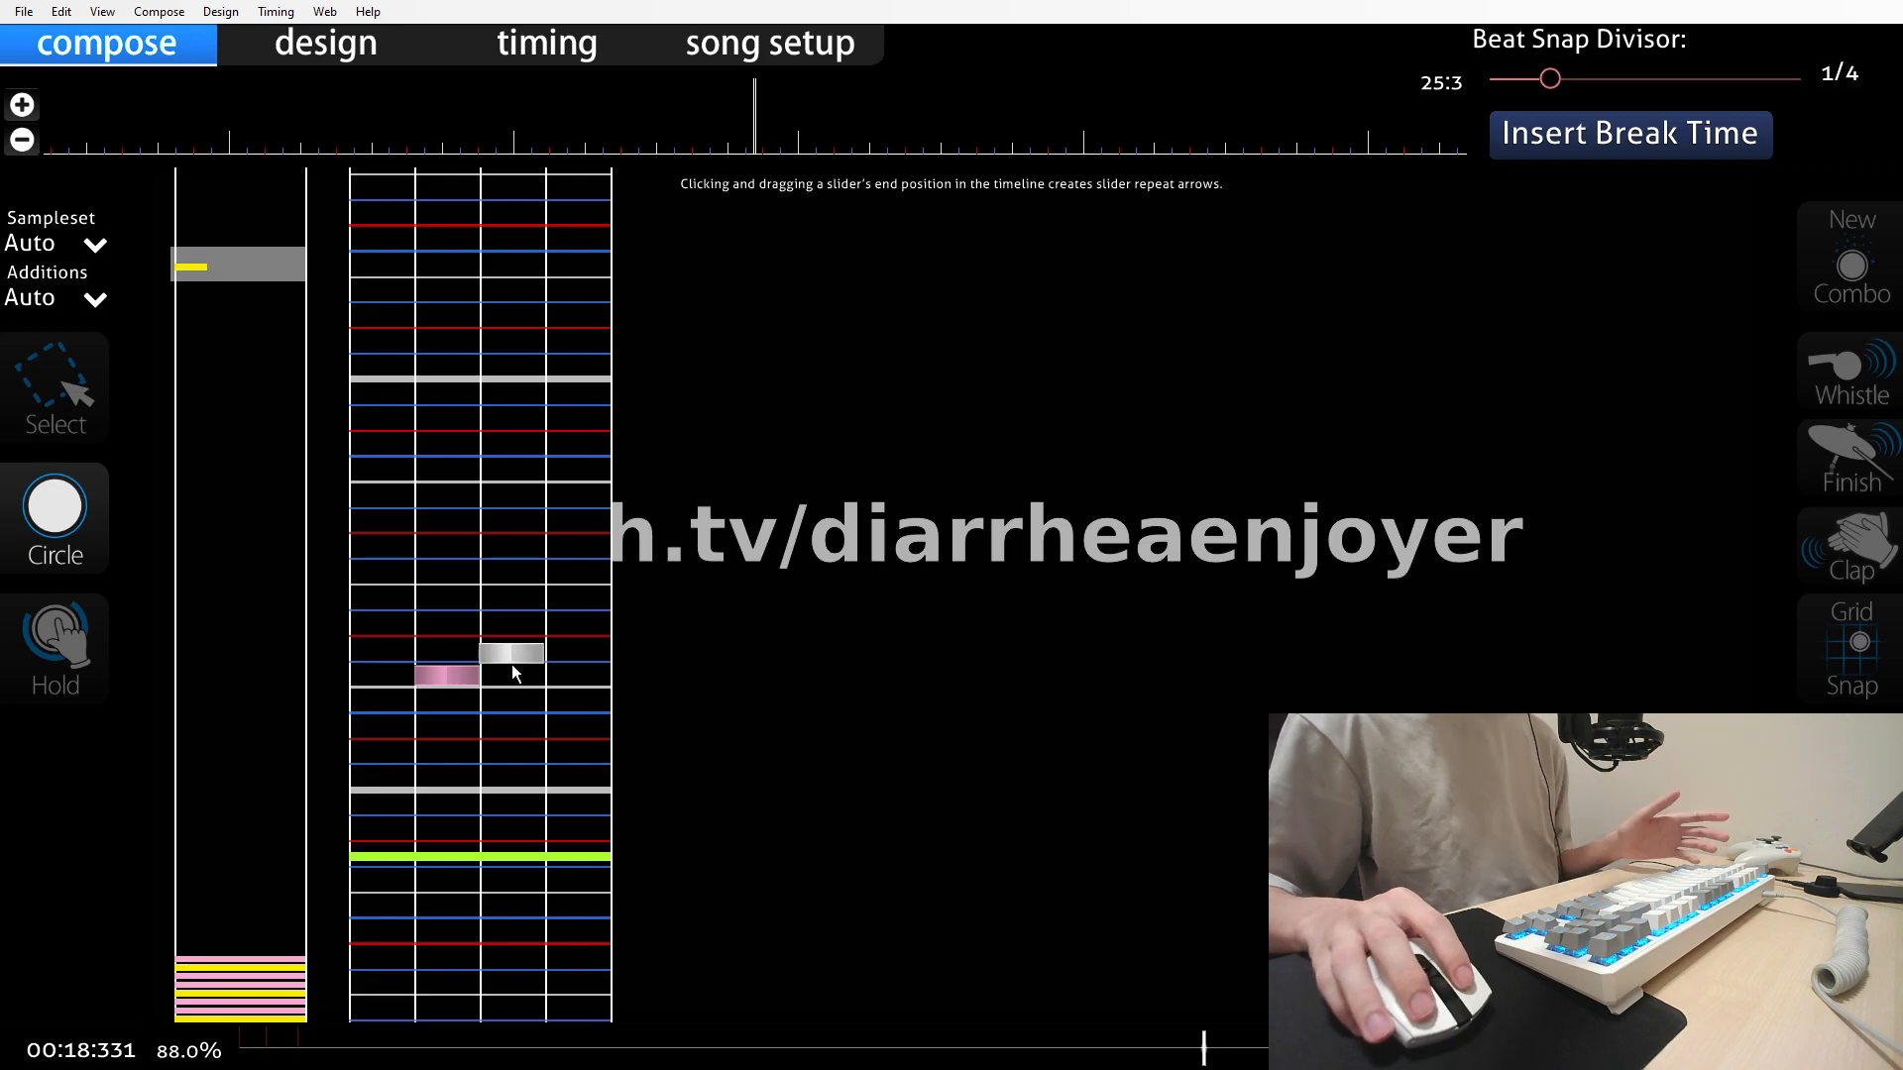
pyautogui.scroll(-1, 485, 670)
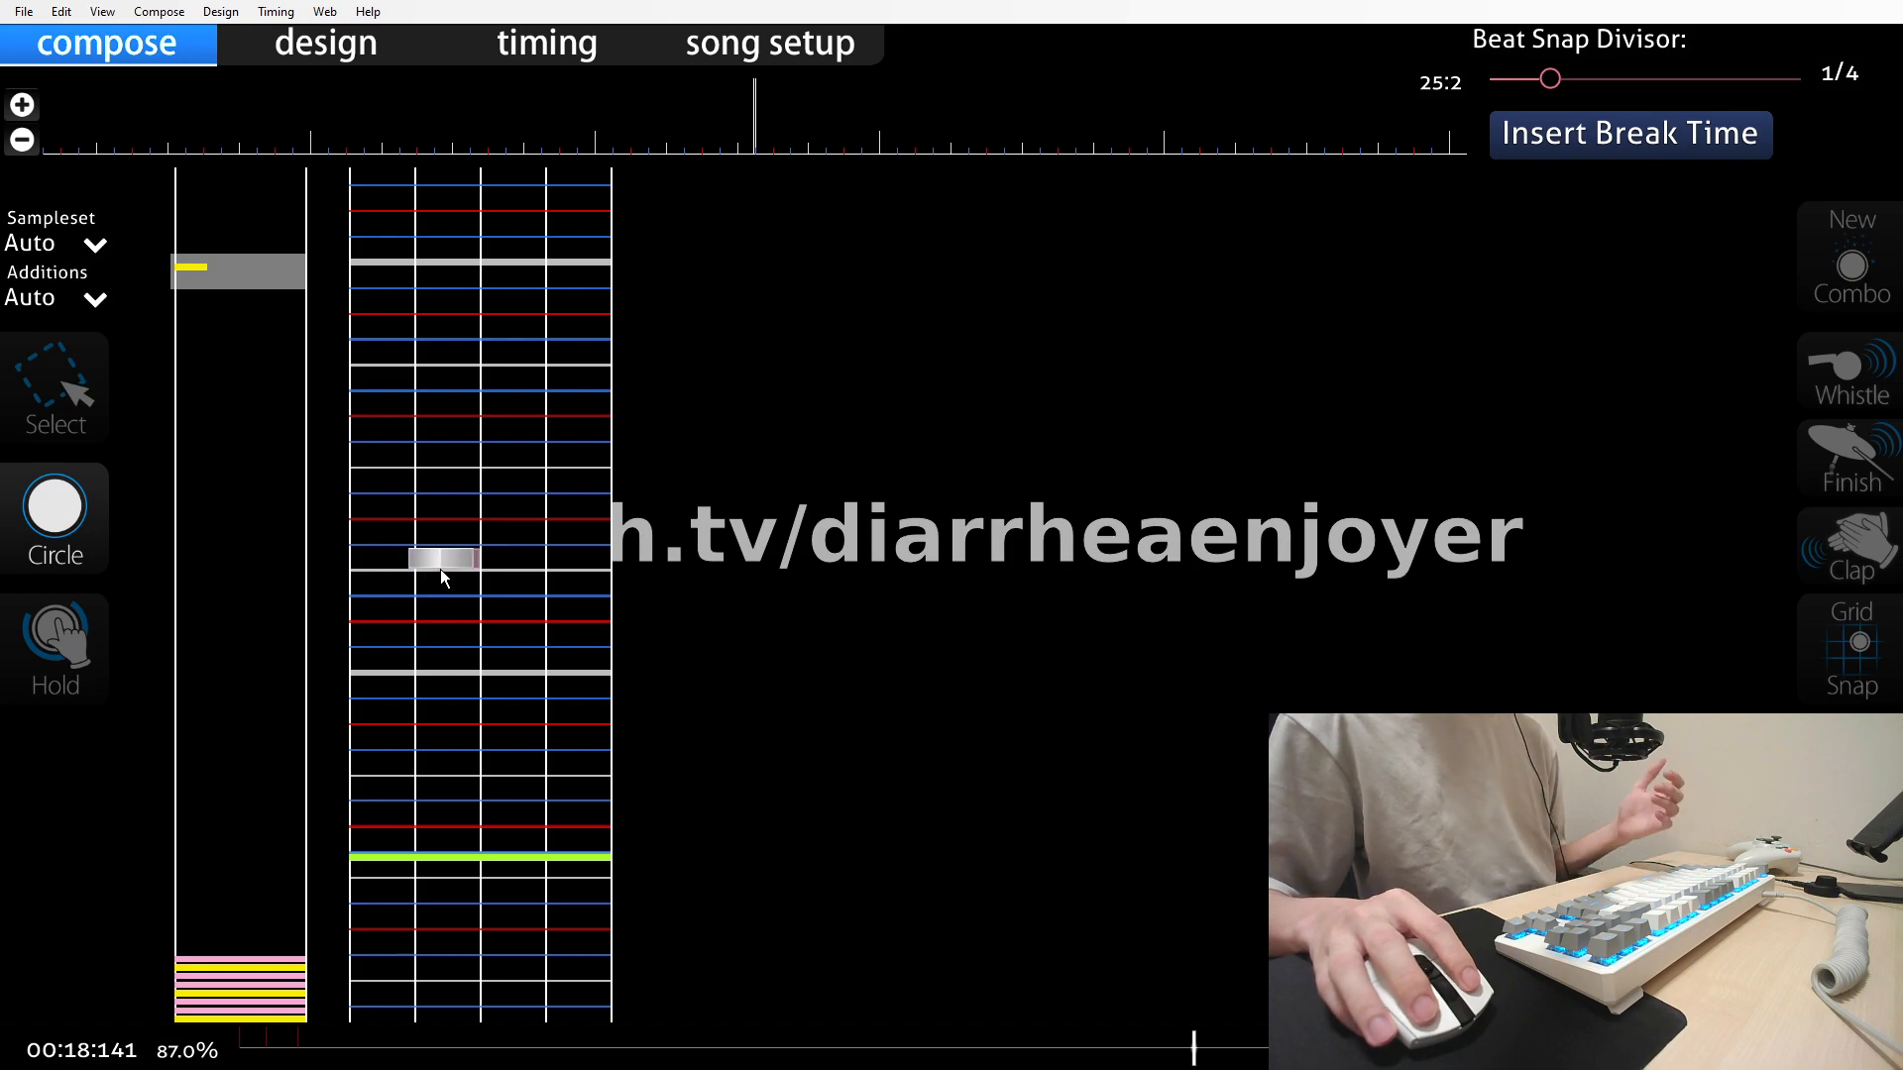
# Activate the Select tool and return to the chord pattern at 00:01:062
pyautogui.click(54, 391)
pyautogui.click(249, 1047)
pyautogui.moveTo(253, 1019); pyautogui.dragTo(247, 977)
pyautogui.scroll(1, 707, 682)
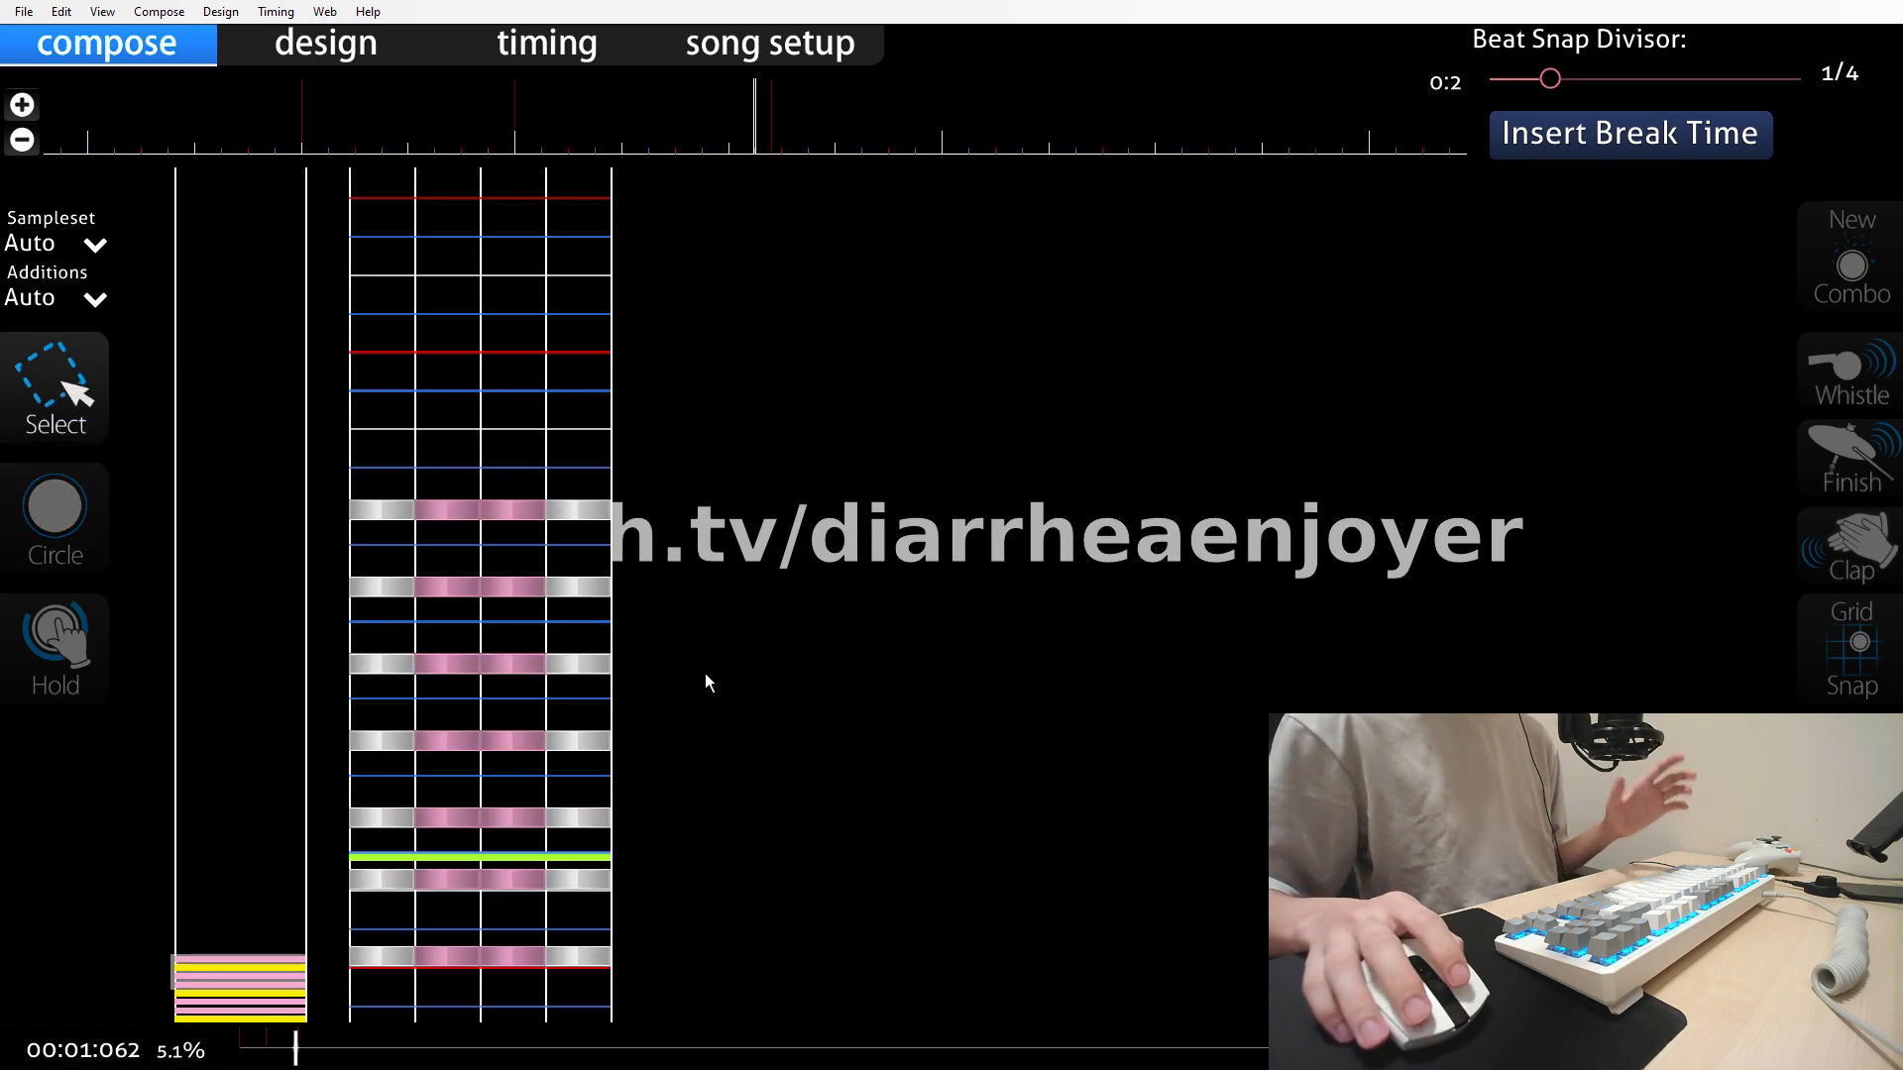
# Exit to song selection, reopen the Normalizer difficulty and examine the chord pattern across its BPM changes
pyautogui.scroll(3, 777, 795)
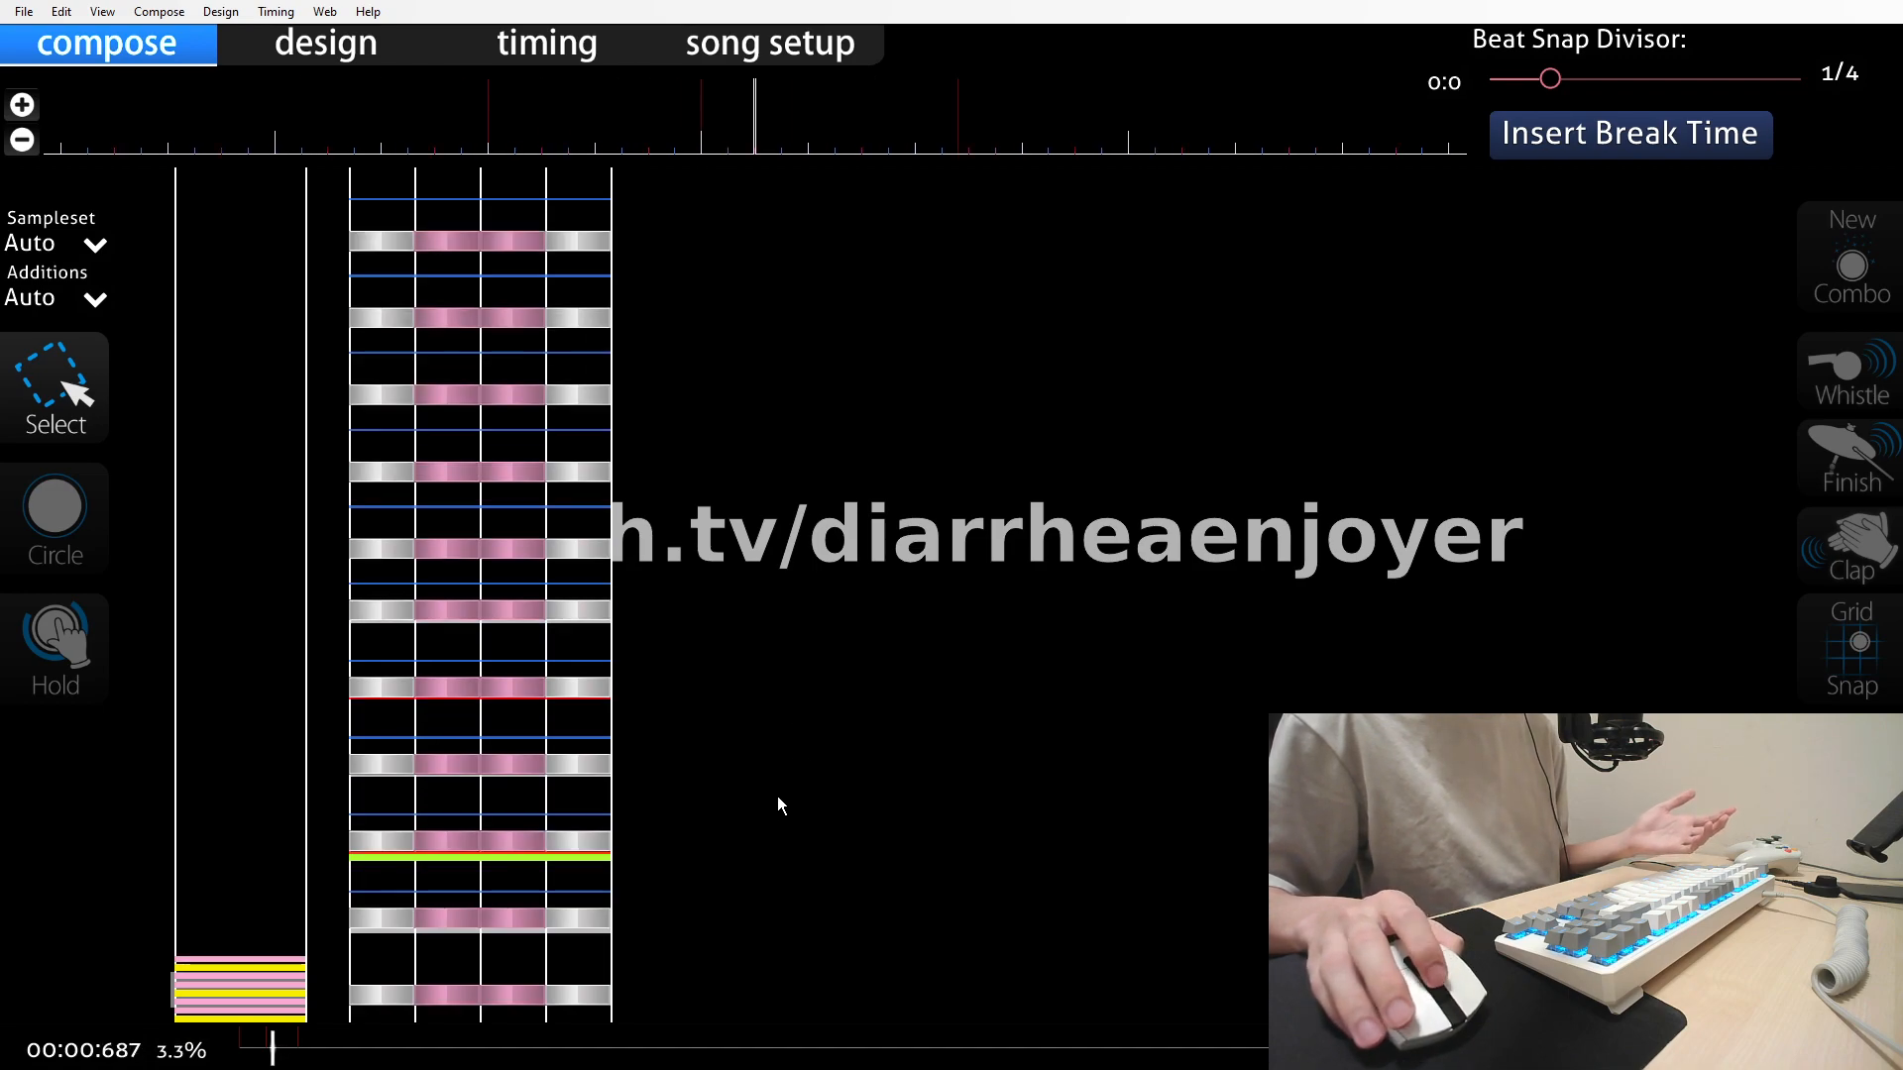
pyautogui.press('Escape')
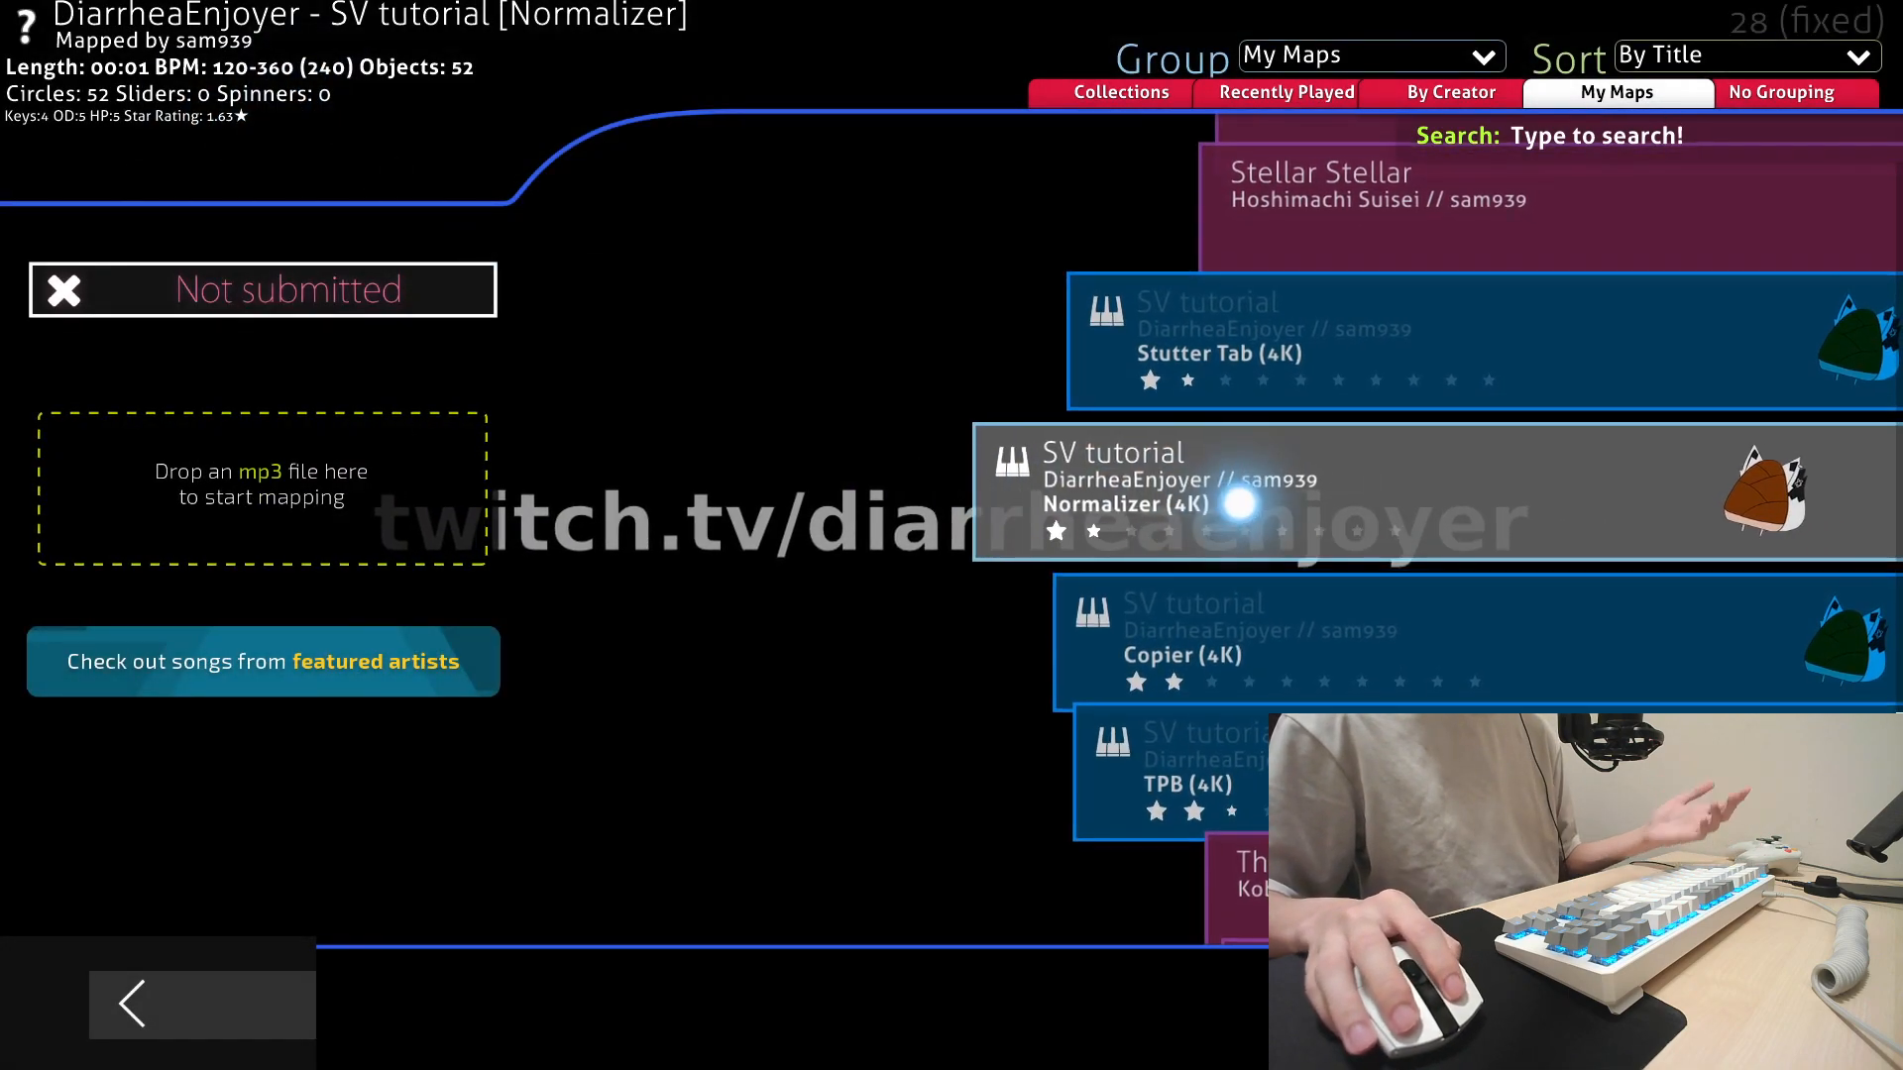
pyautogui.click(1237, 502)
pyautogui.scroll(-6, 654, 646)
pyautogui.scroll(4, 595, 496)
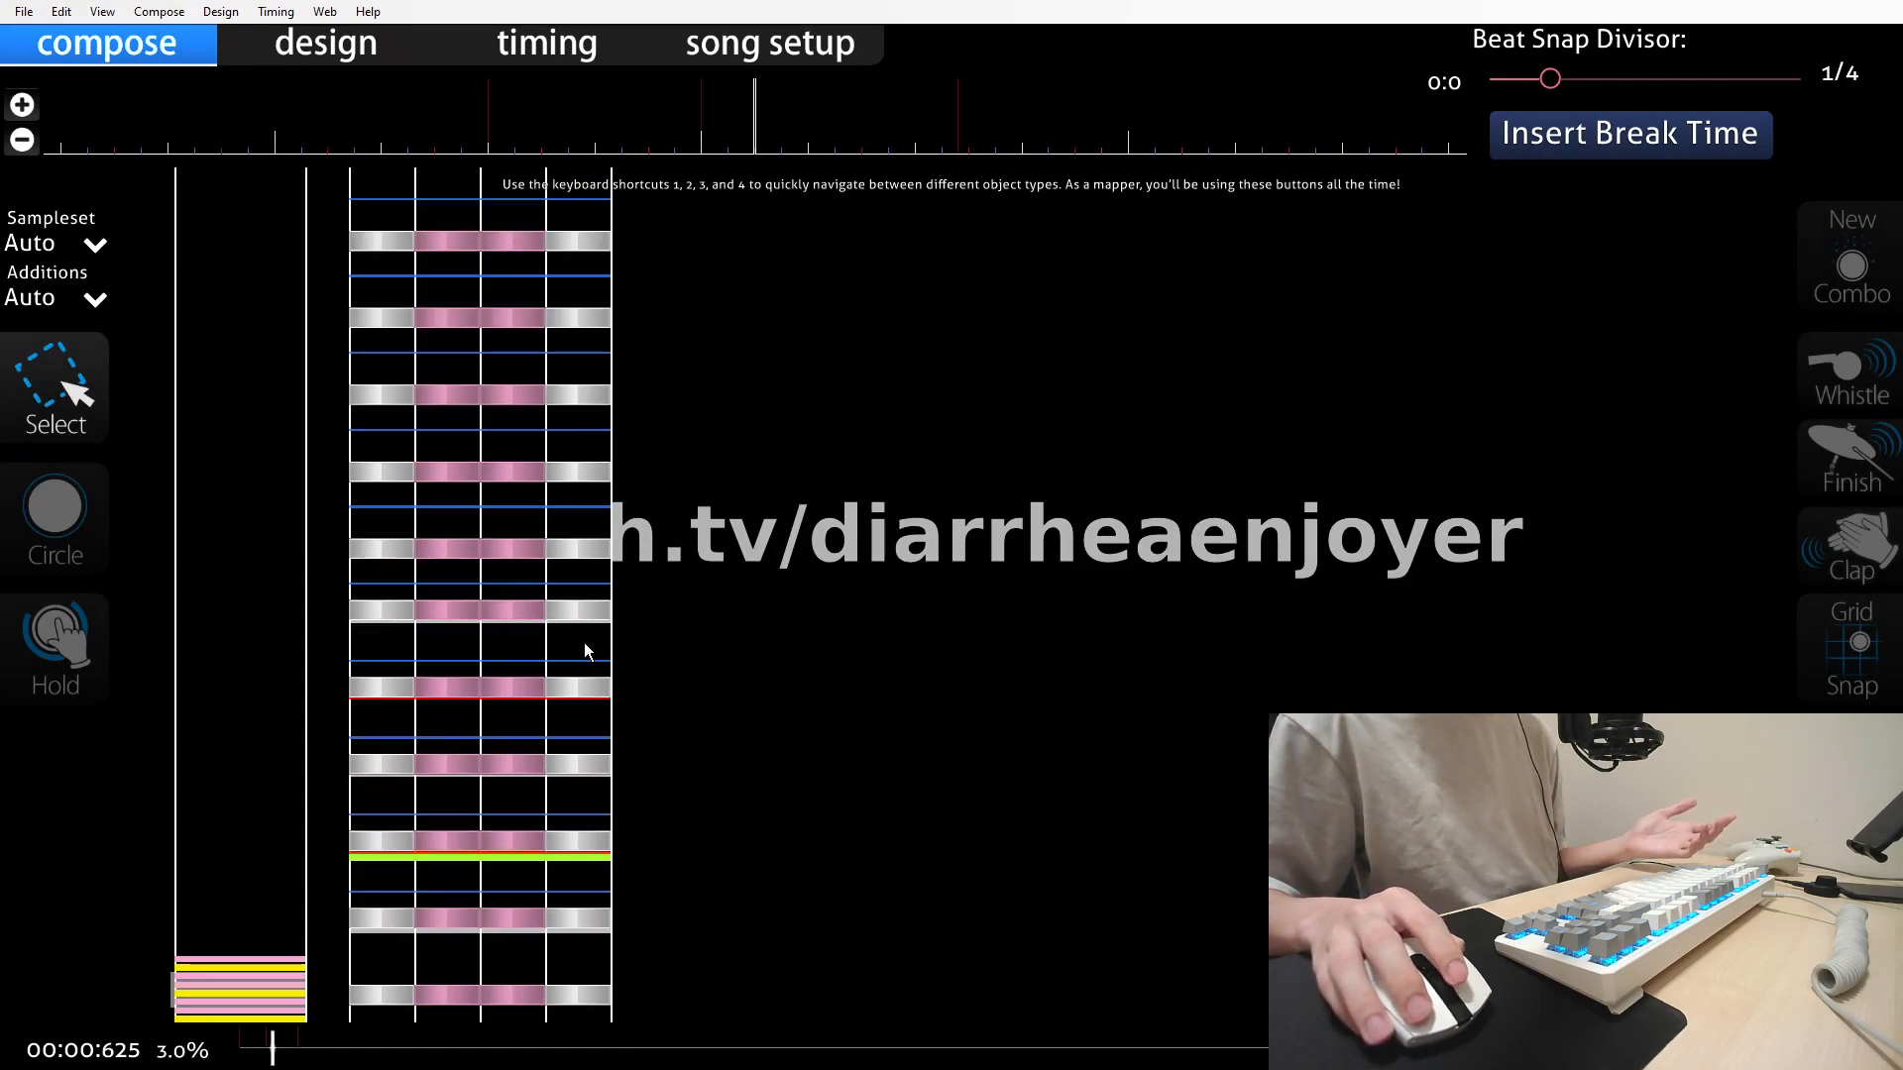
pyautogui.scroll(-10, 583, 652)
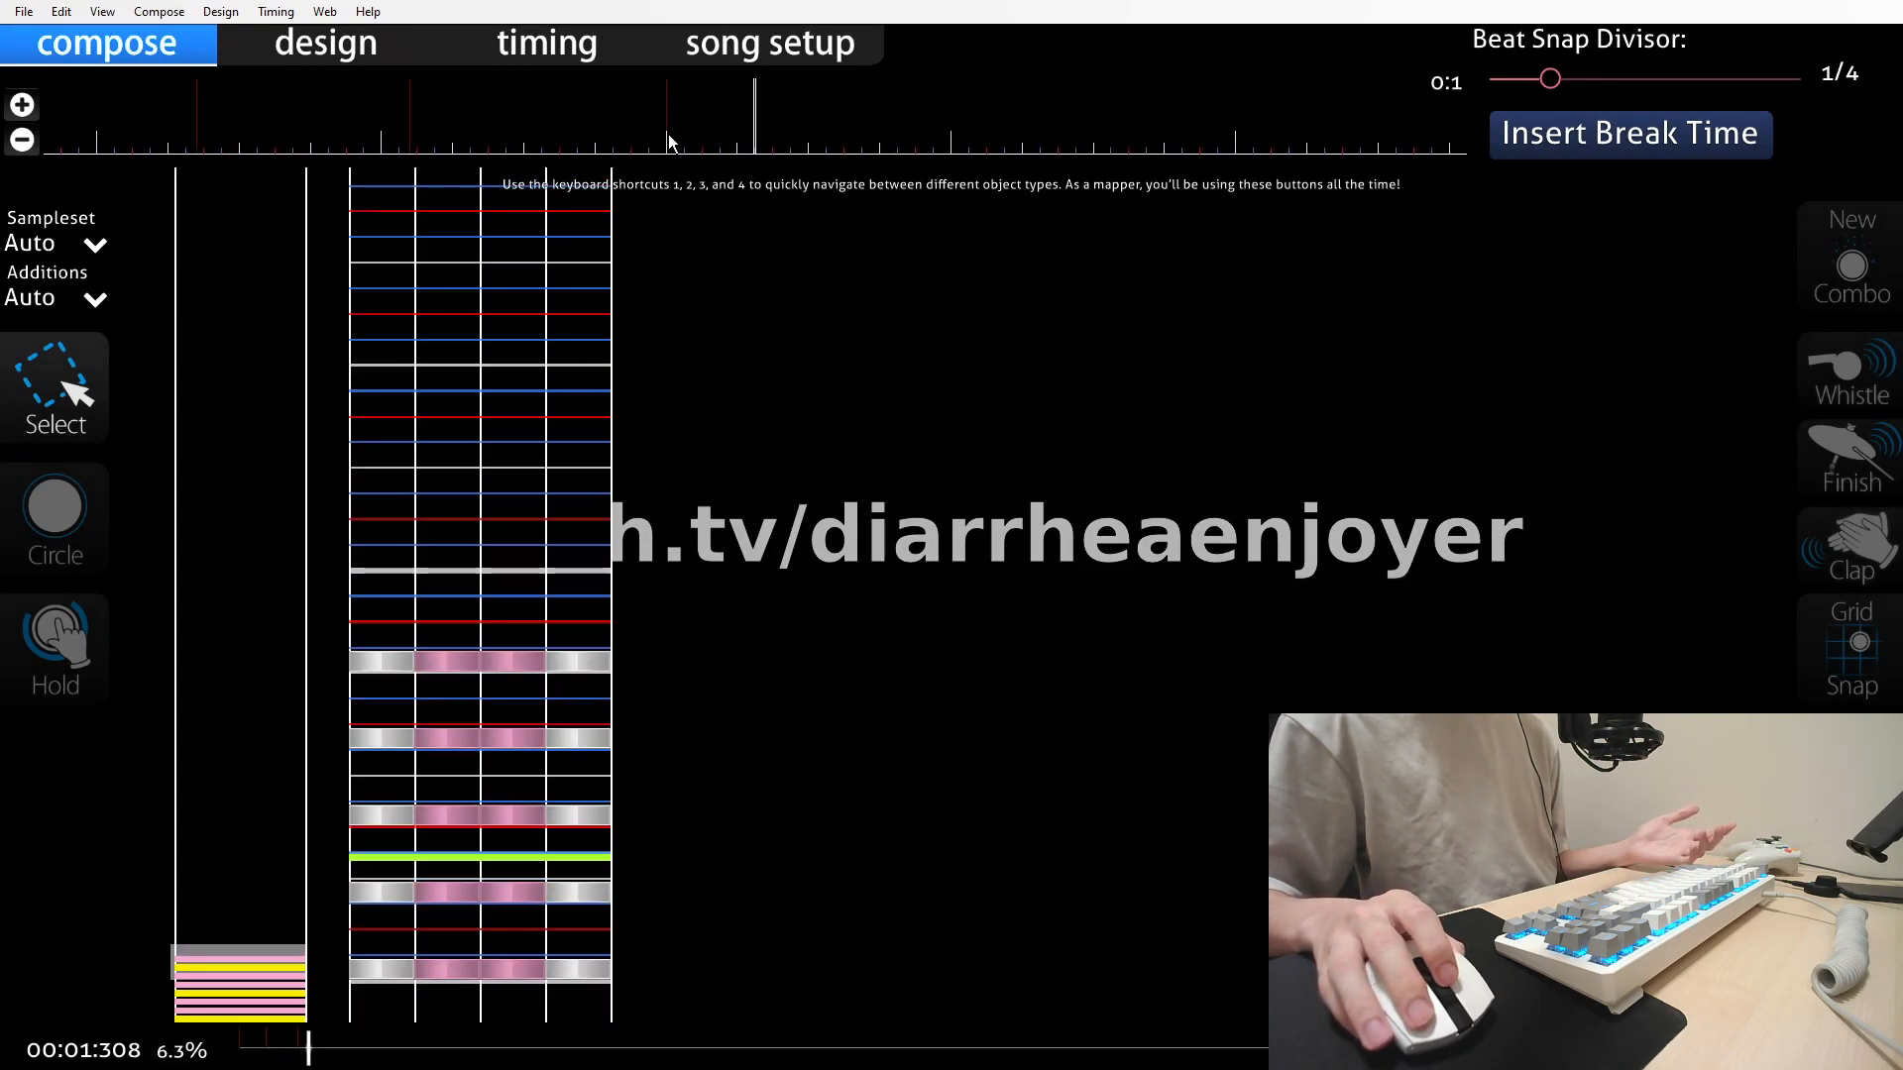
pyautogui.scroll(1, 738, 718)
pyautogui.scroll(-2, 693, 728)
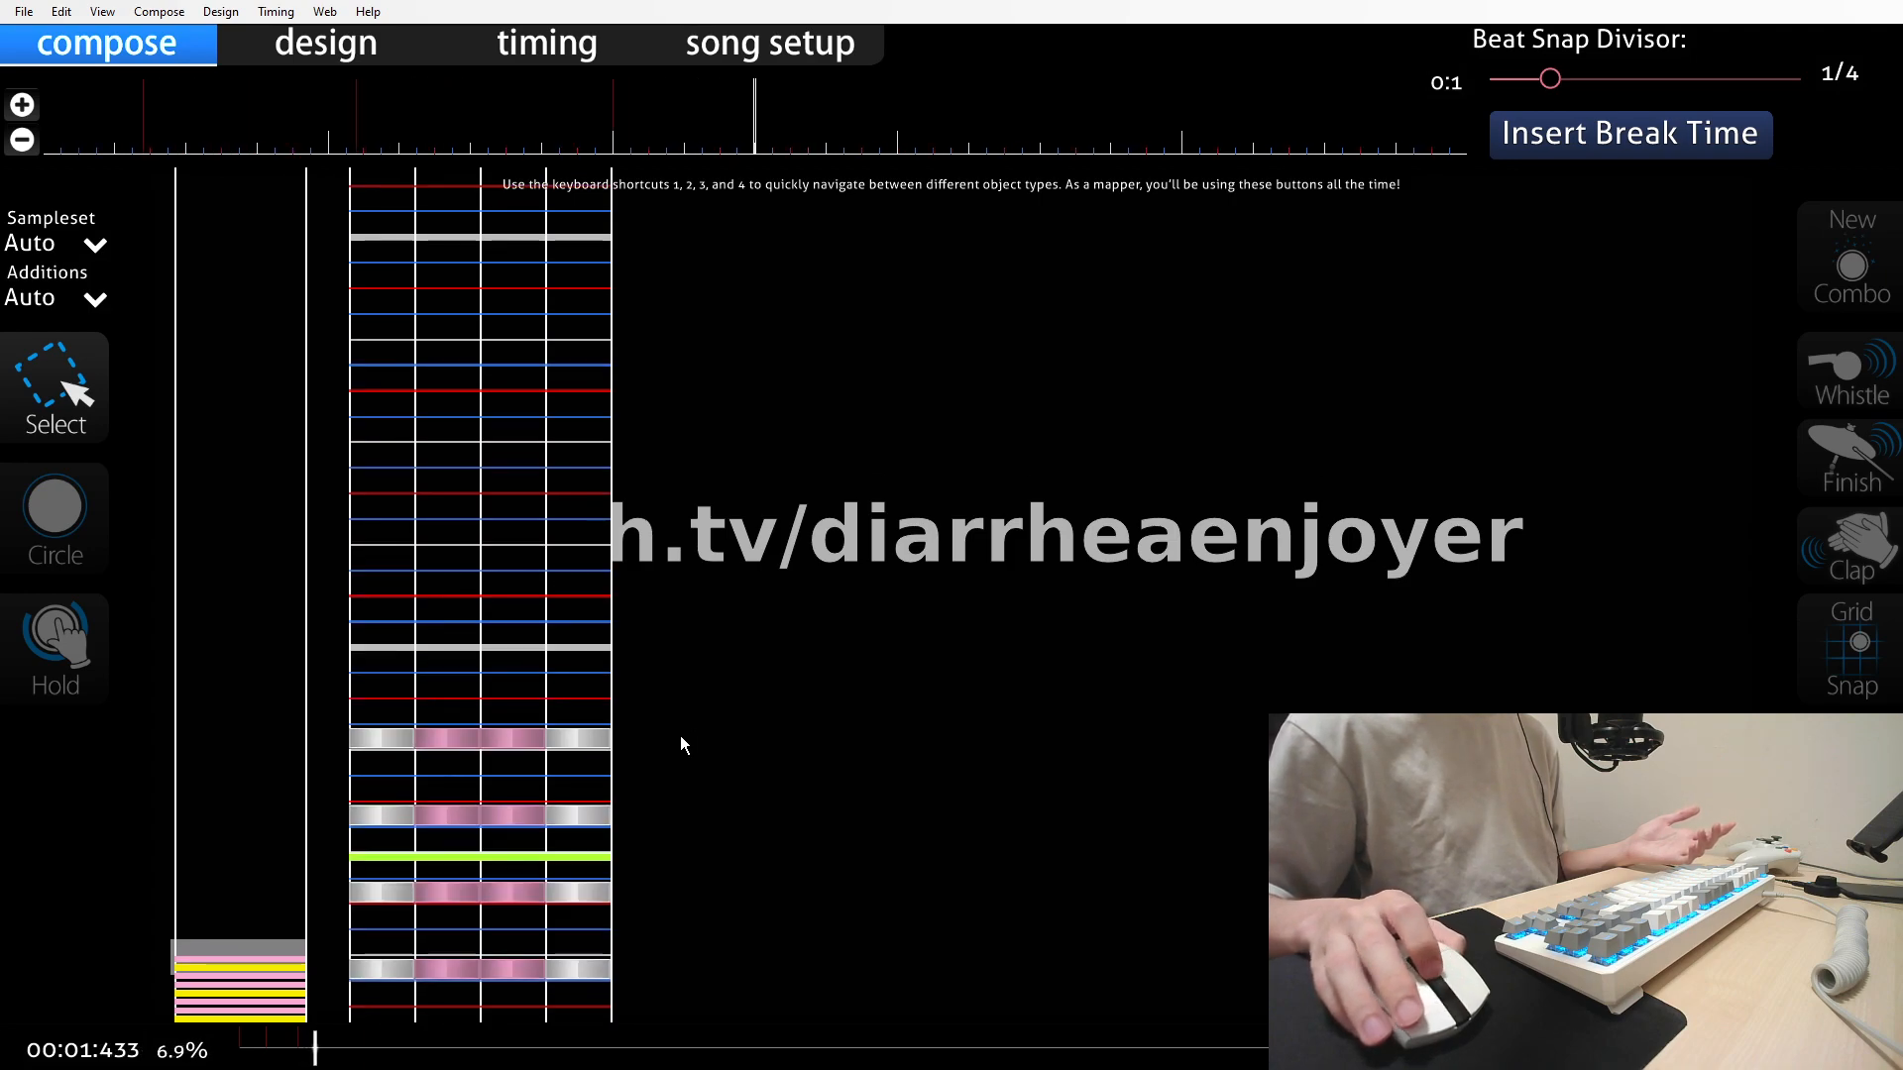
# Place a single note in the second column of the empty section just after 00:18:786 and save the beatmap
pyautogui.moveTo(570, 1048)
pyautogui.mouseDown()
pyautogui.moveTo(1328, 1050)
pyautogui.moveTo(1227, 1058)
pyautogui.mouseUp()
pyautogui.click(32, 524)
pyautogui.click(447, 700)
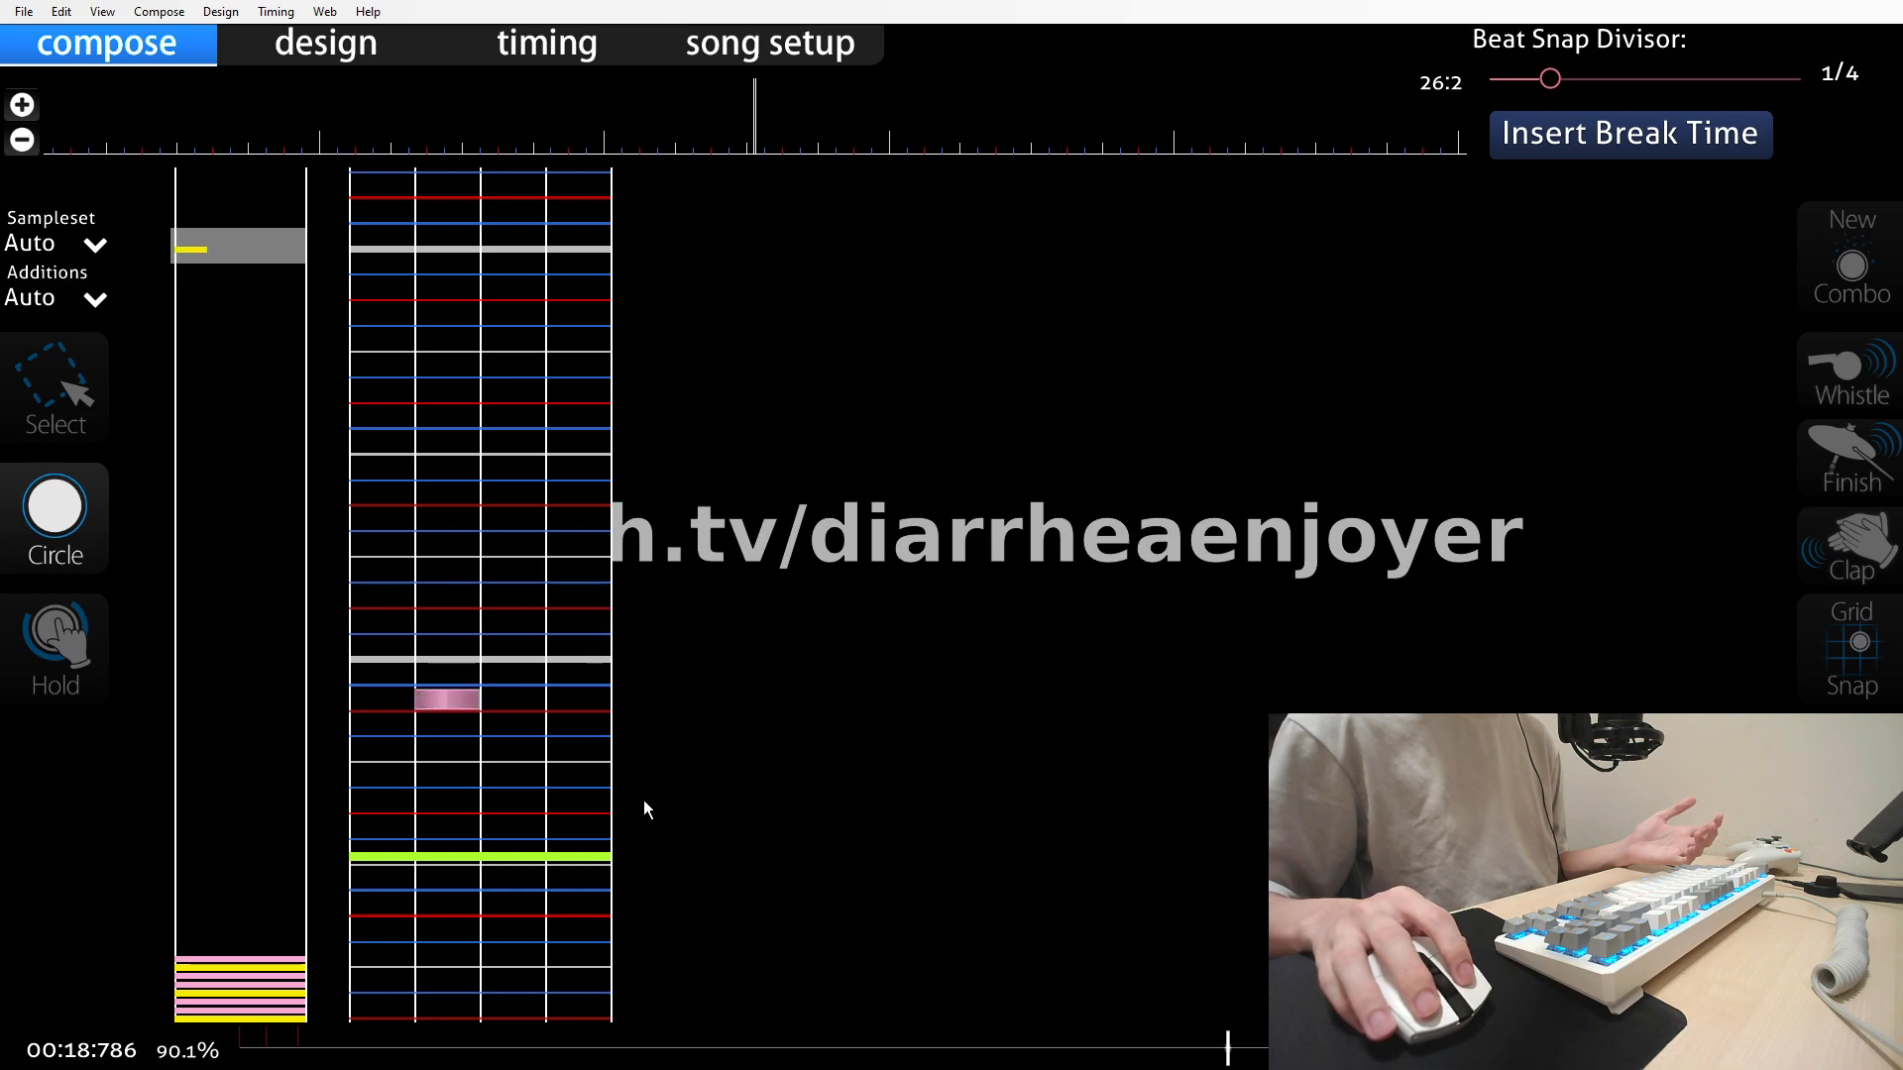
pyautogui.hotkey('ctrl', 's')
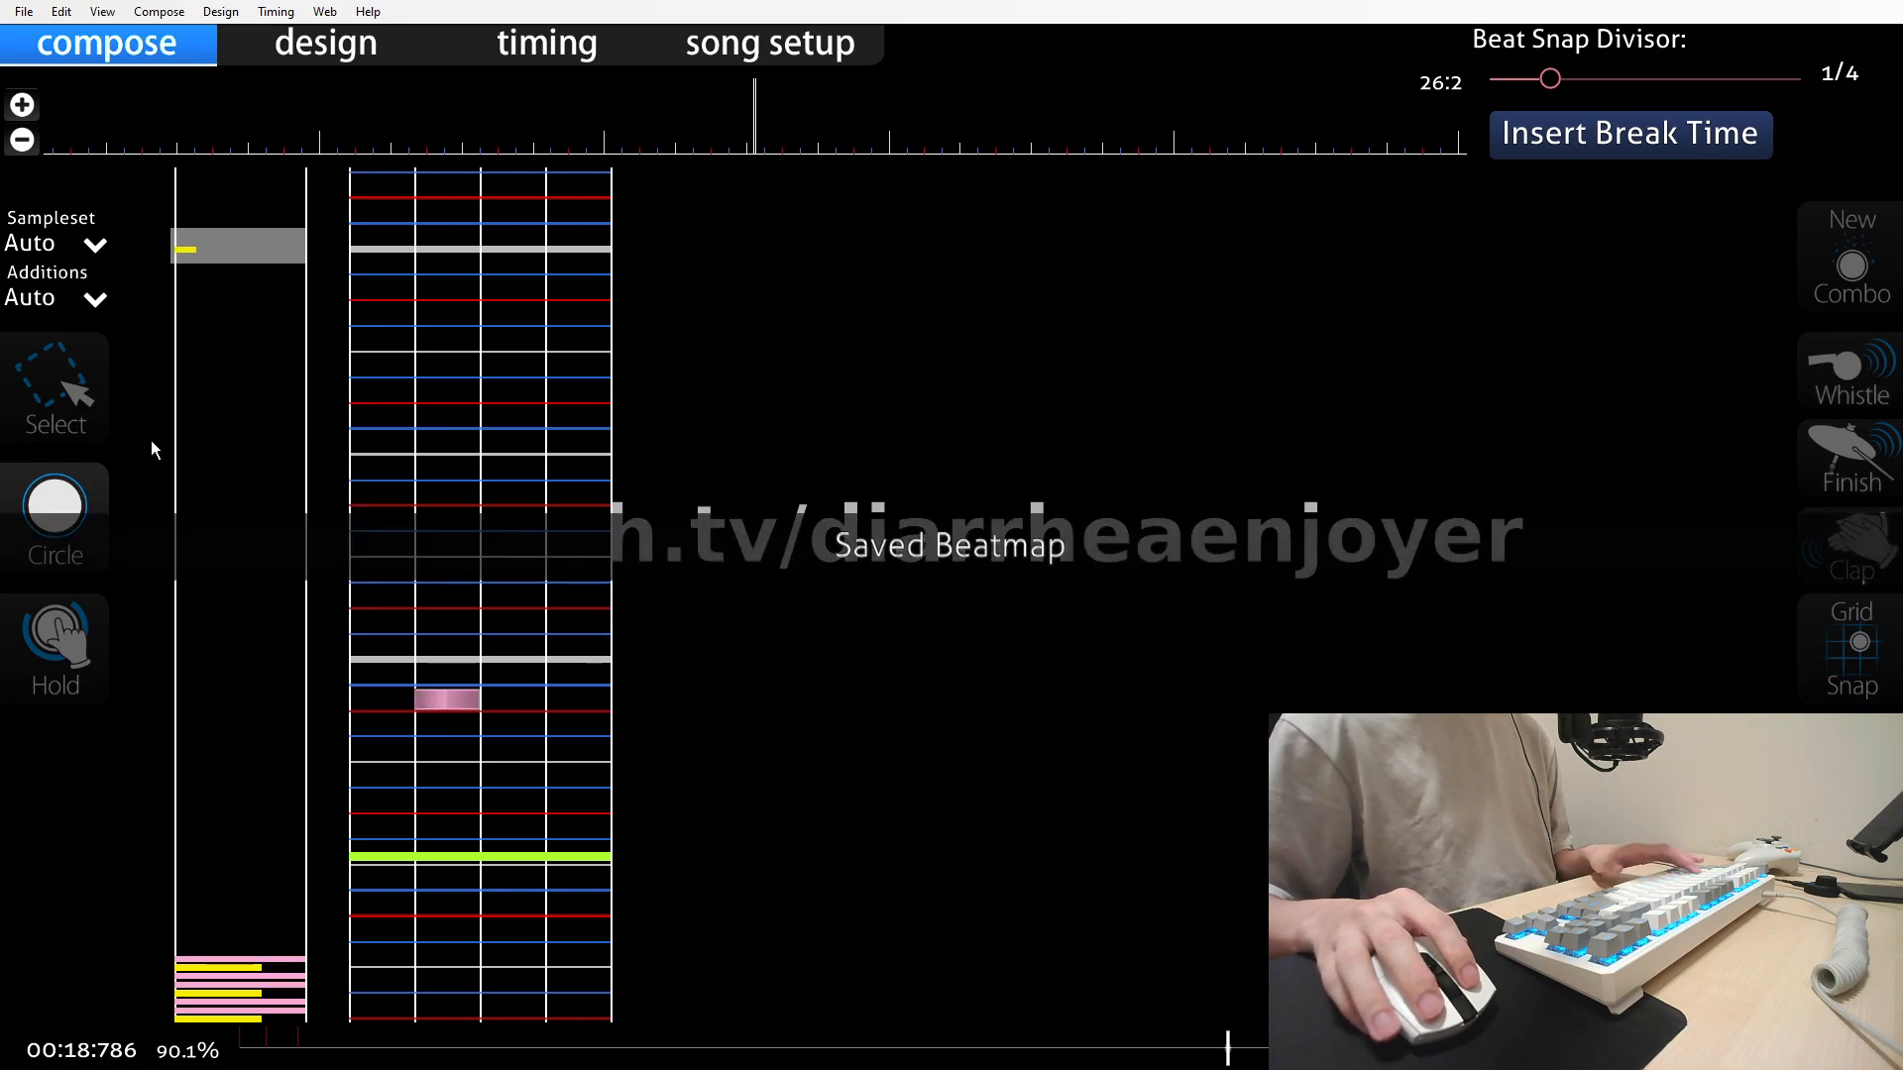
# Reopen the Normalizer difficulty from song selection and examine the empty stretch between the chord pattern and the lone late note
pyautogui.press('Escape')
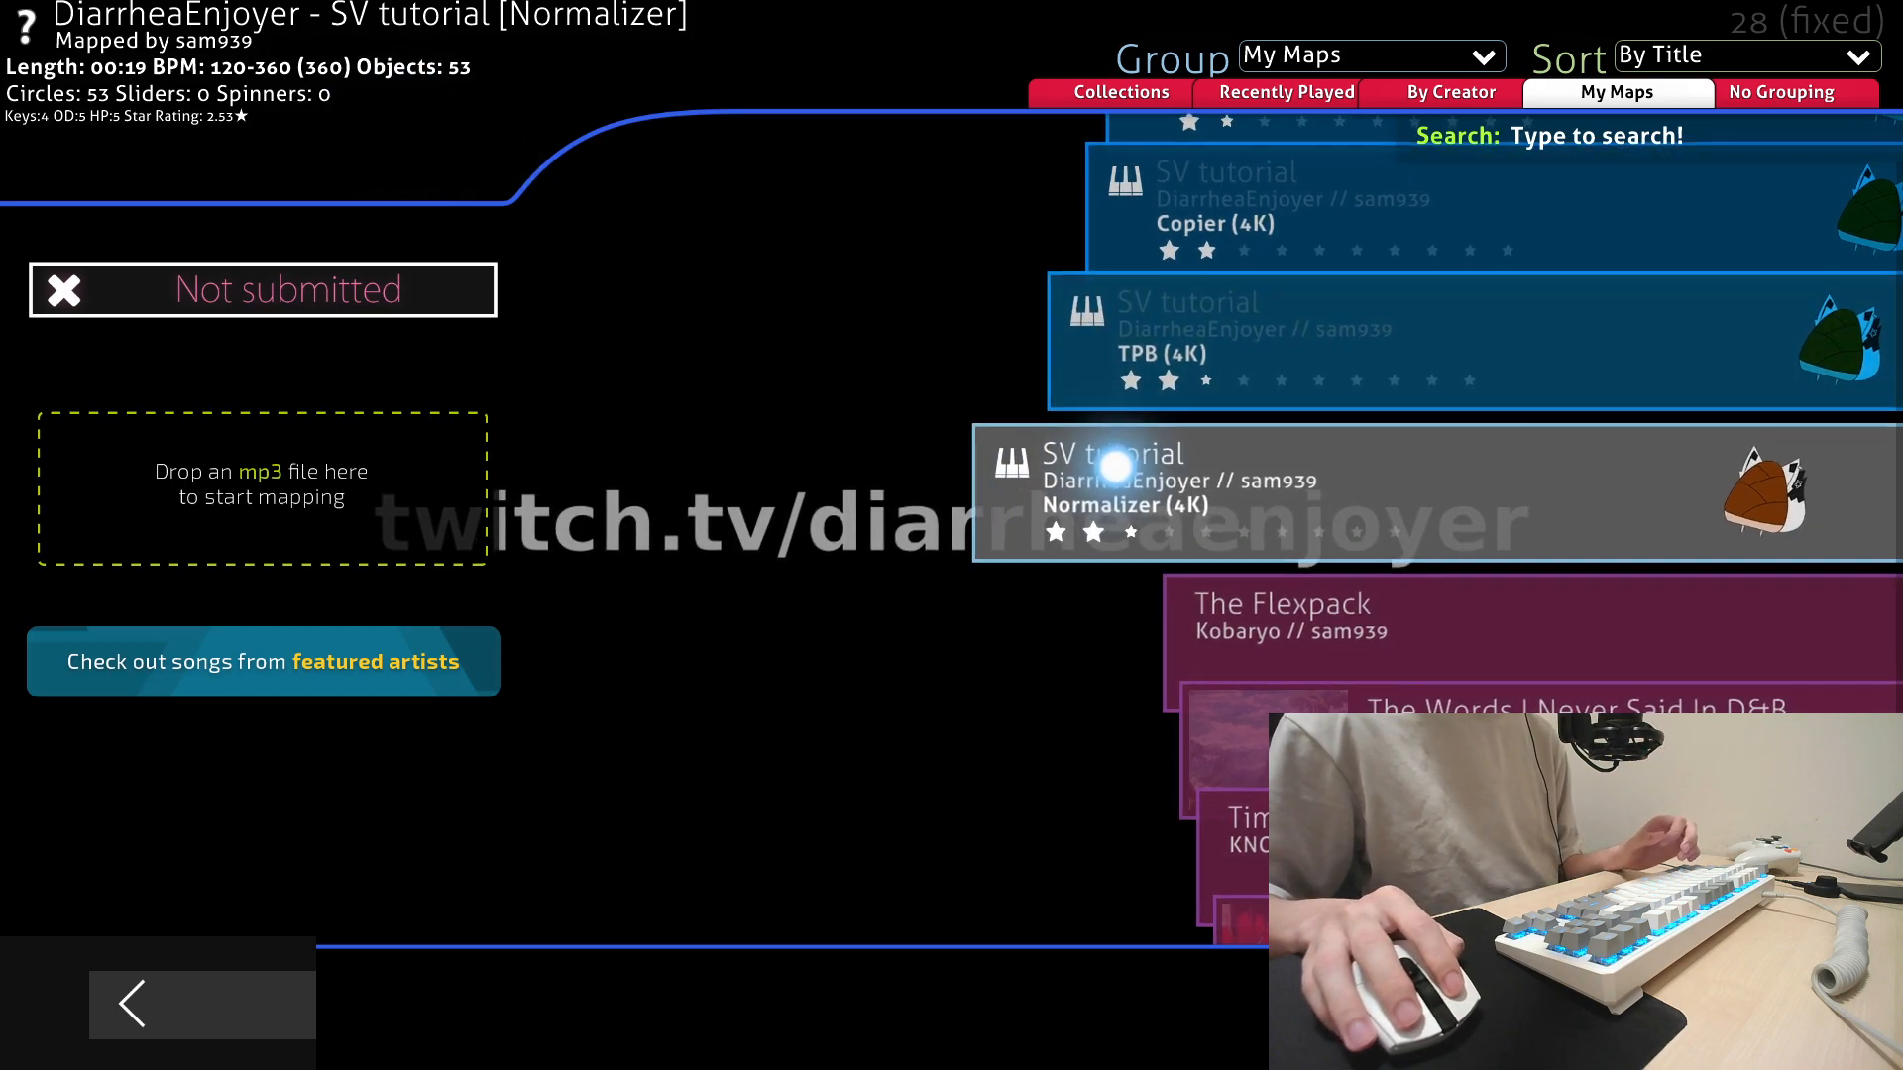
pyautogui.click(1154, 478)
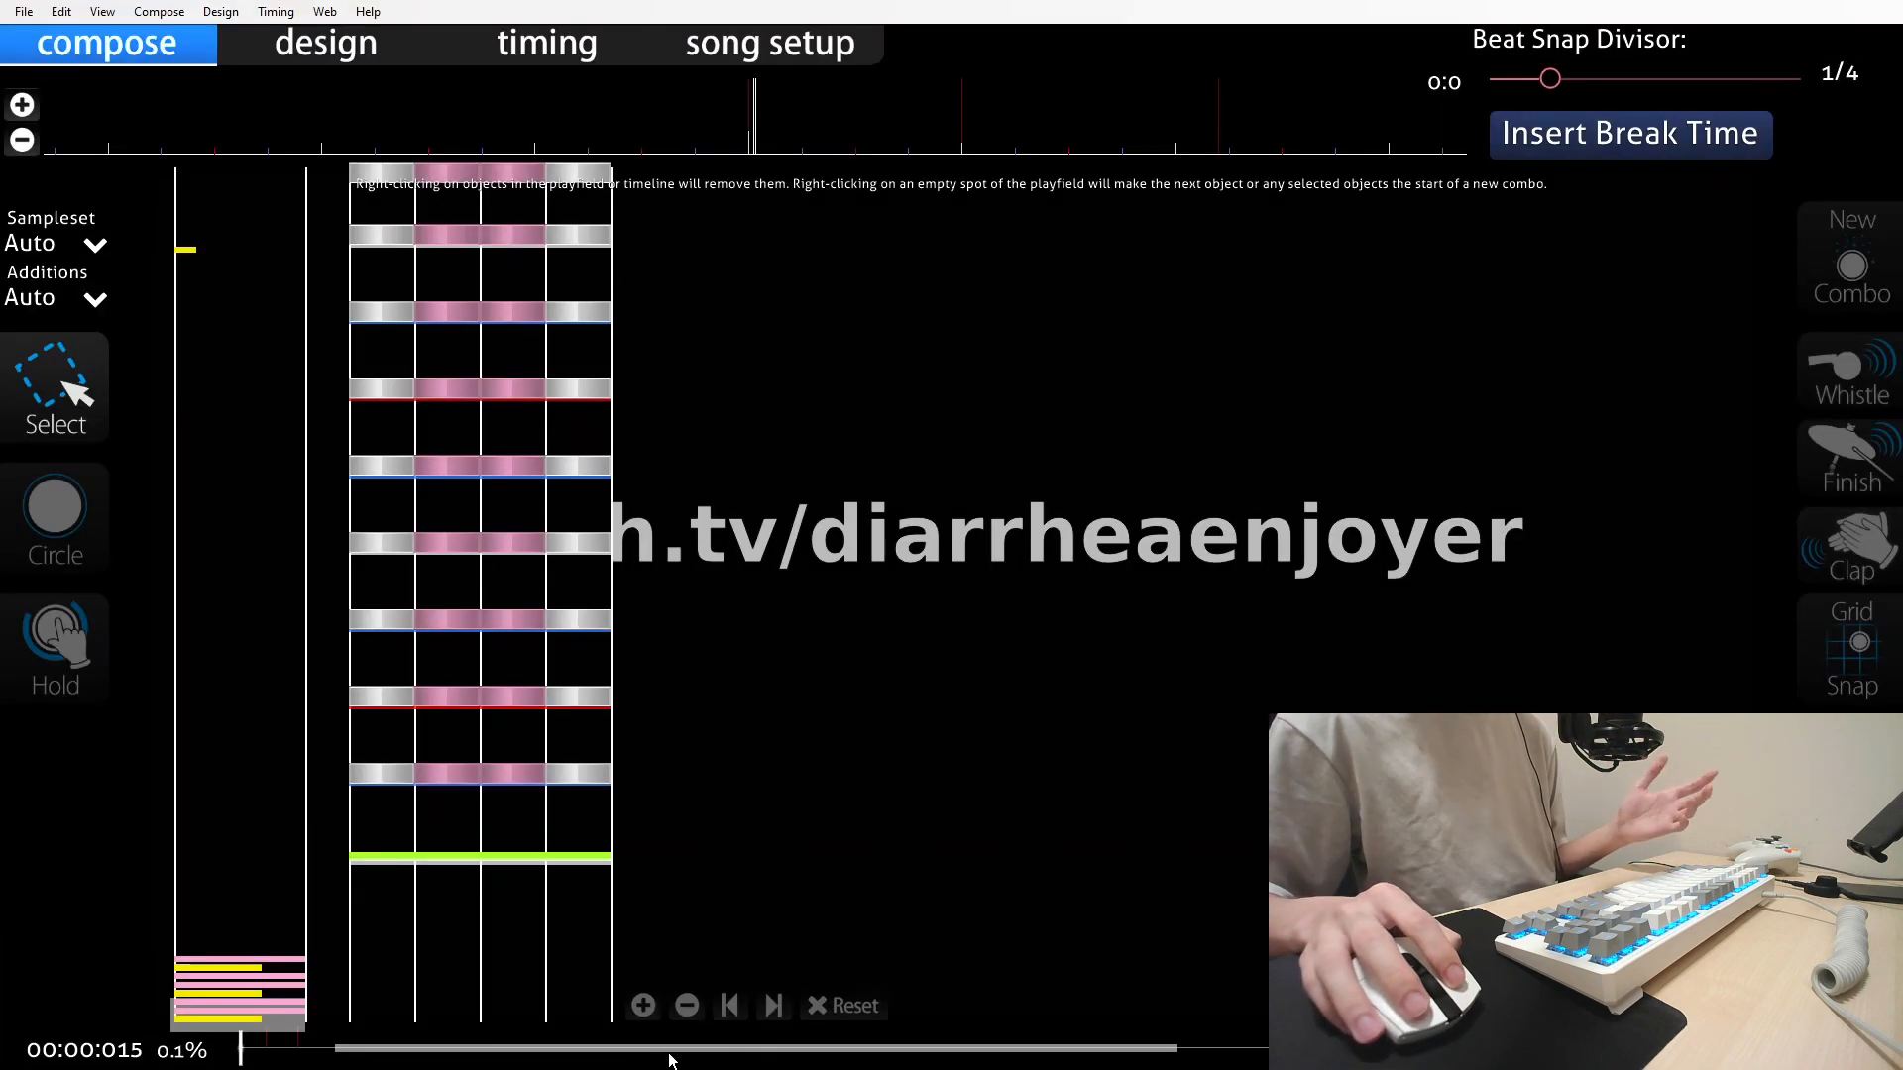
pyautogui.click(333, 1050)
pyautogui.moveTo(333, 1048); pyautogui.dragTo(1347, 1054)
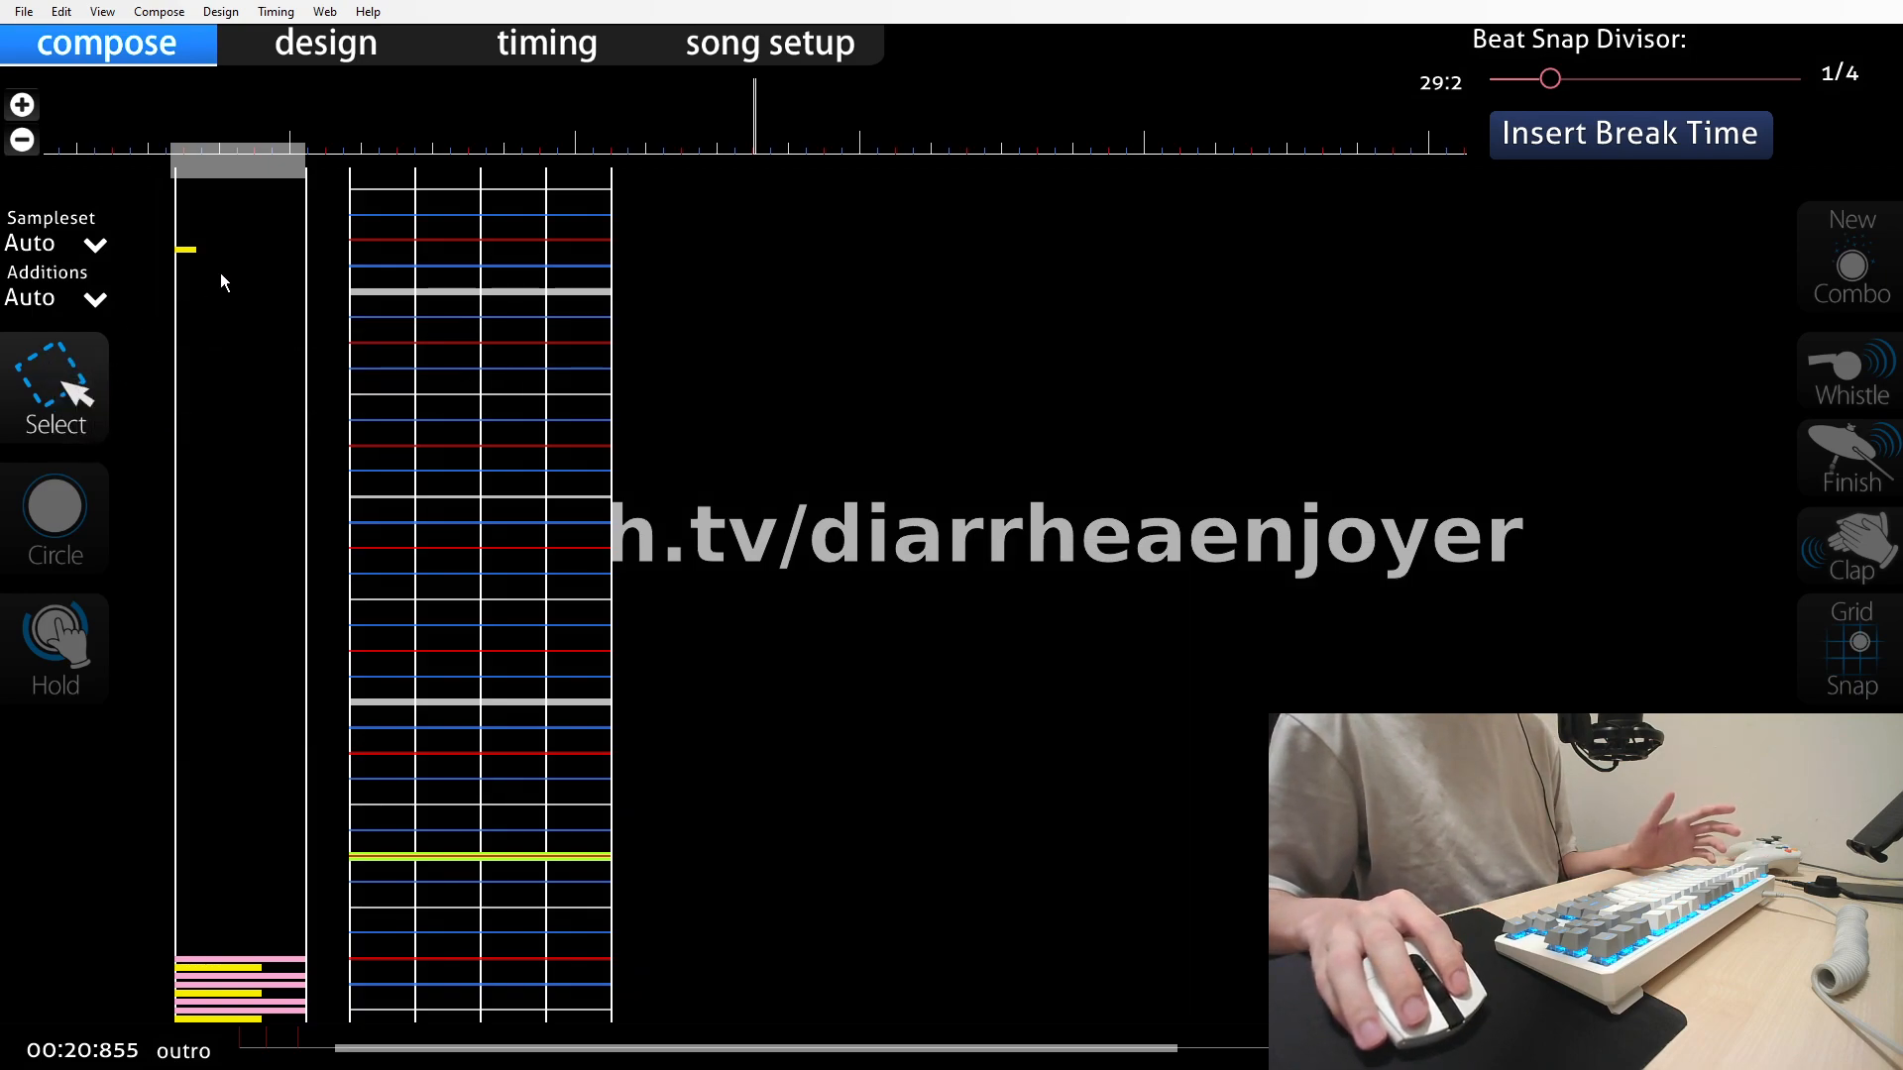
pyautogui.moveTo(222, 210); pyautogui.dragTo(235, 252)
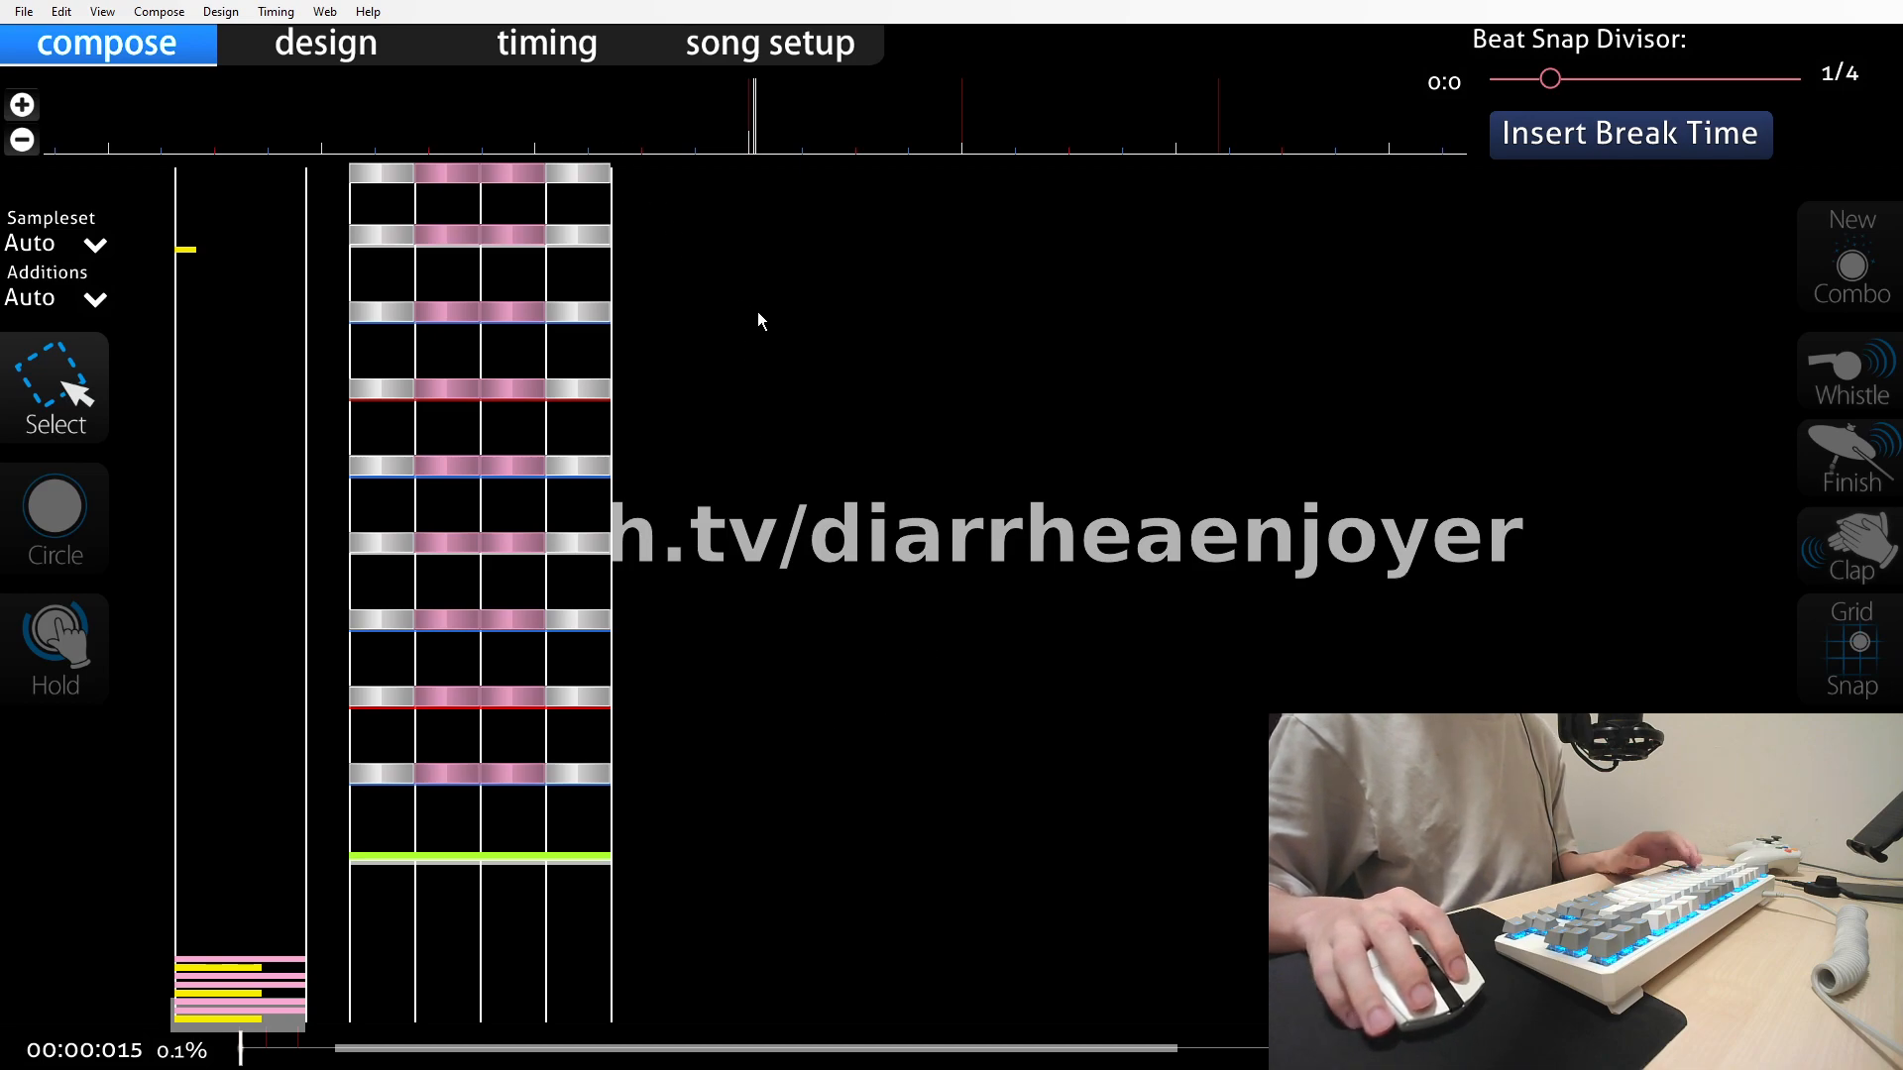
# Copy all three BPM timing points from the Timing Setup Panel, then cancel the dialog and return to the compose view
pyautogui.click(586, 47)
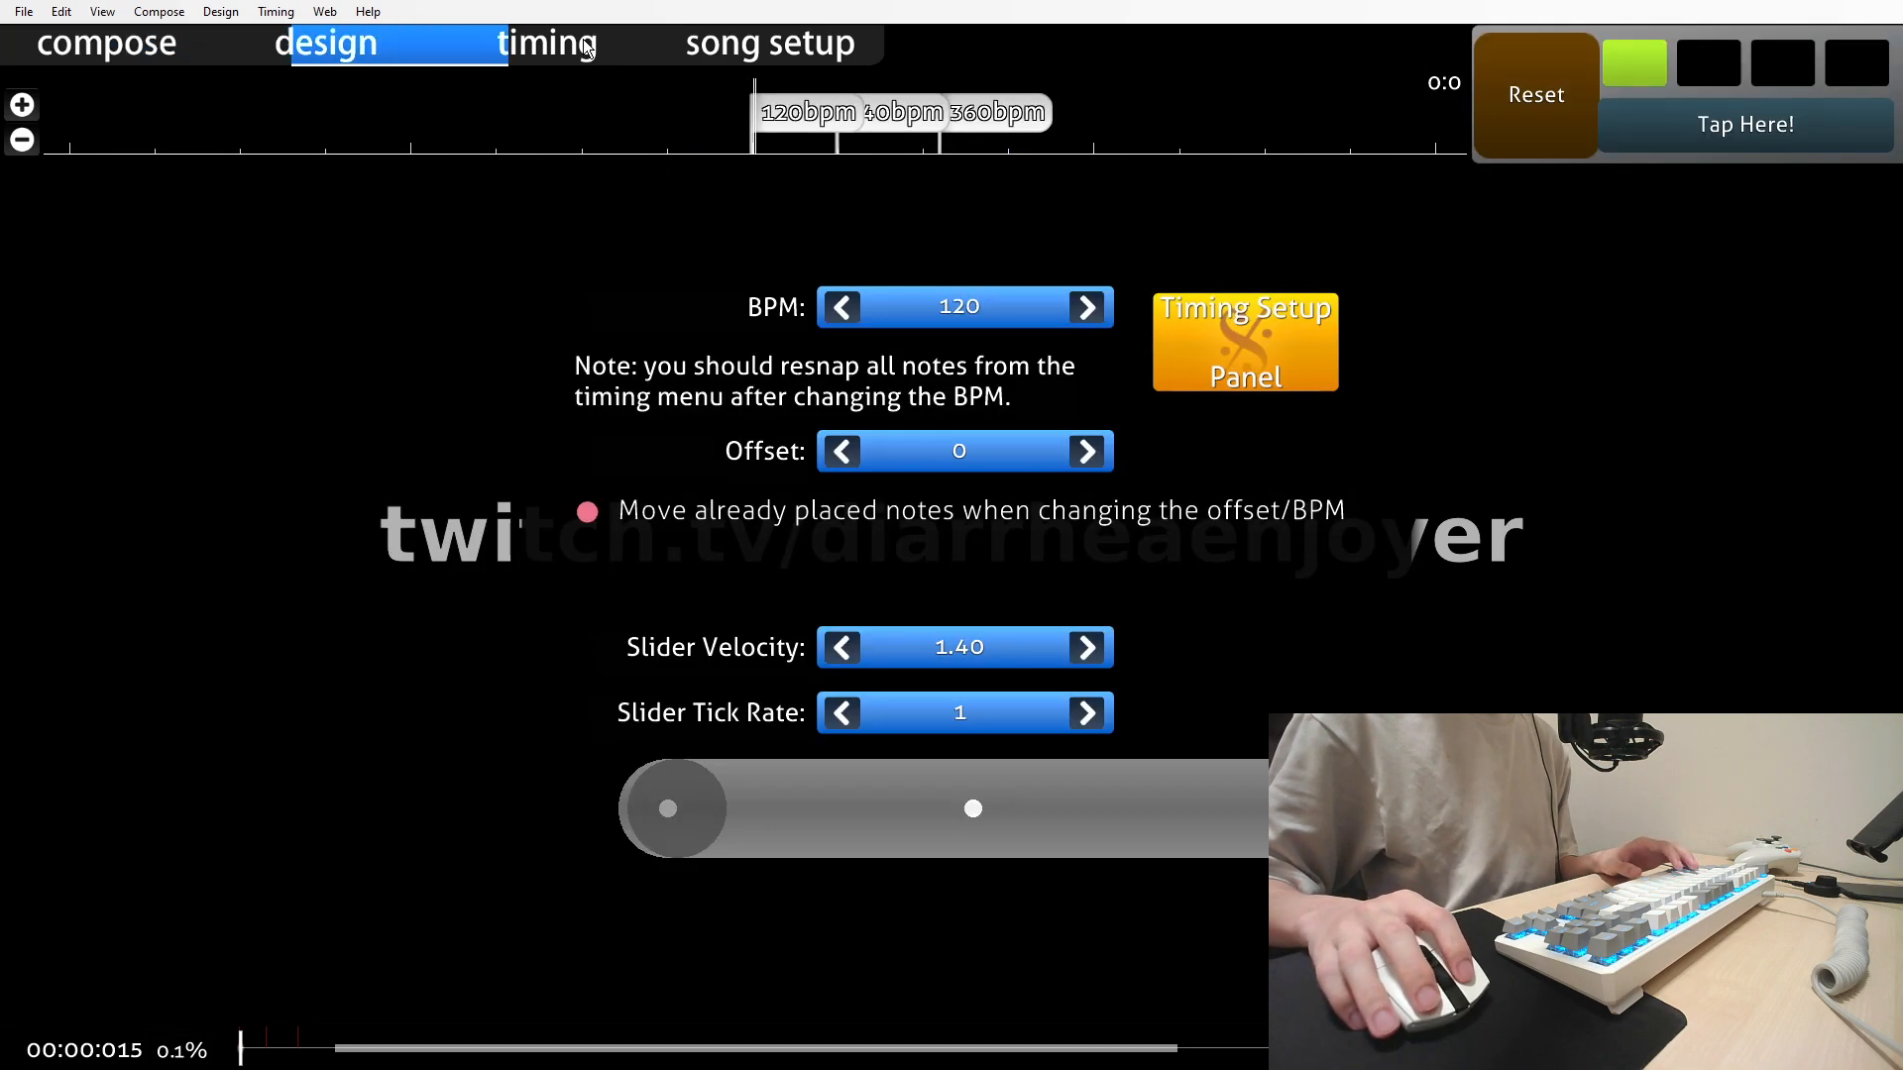
pyautogui.click(1252, 348)
pyautogui.click(993, 355)
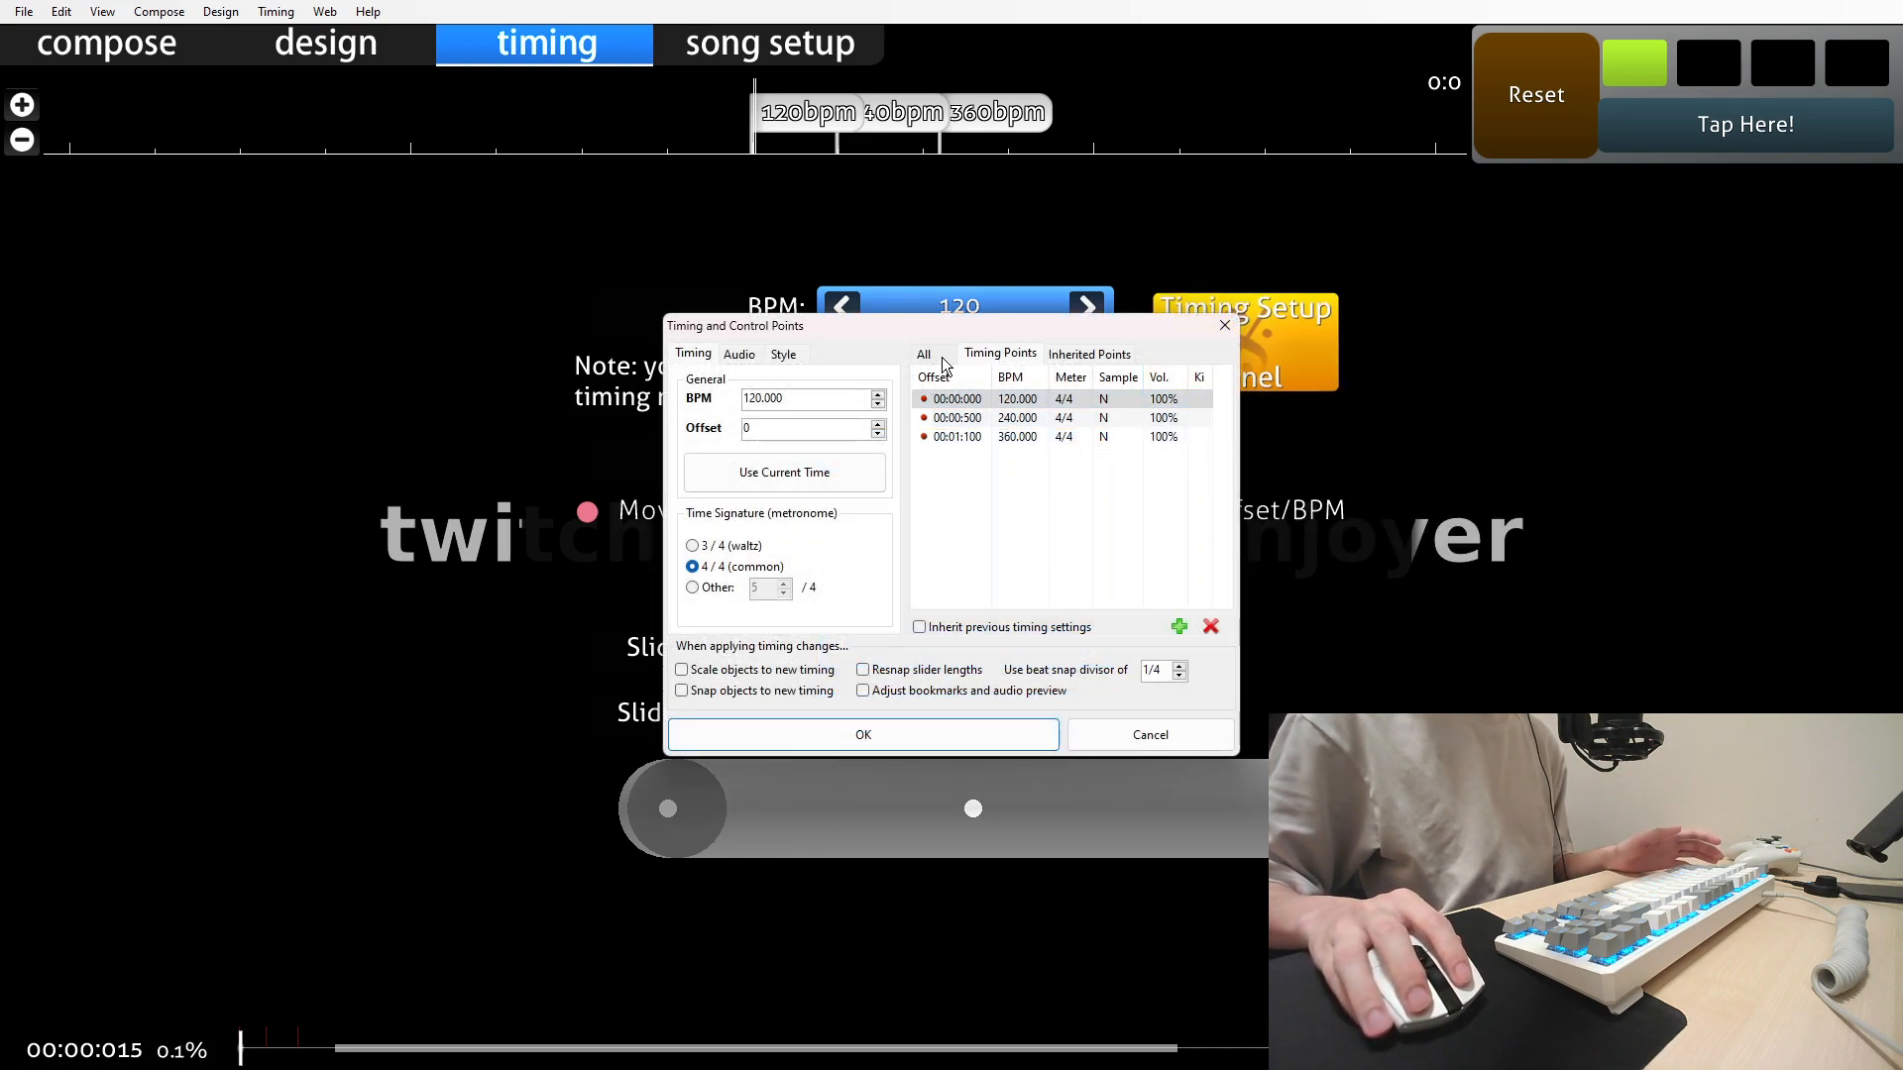
pyautogui.click(1041, 519)
pyautogui.click(1039, 516)
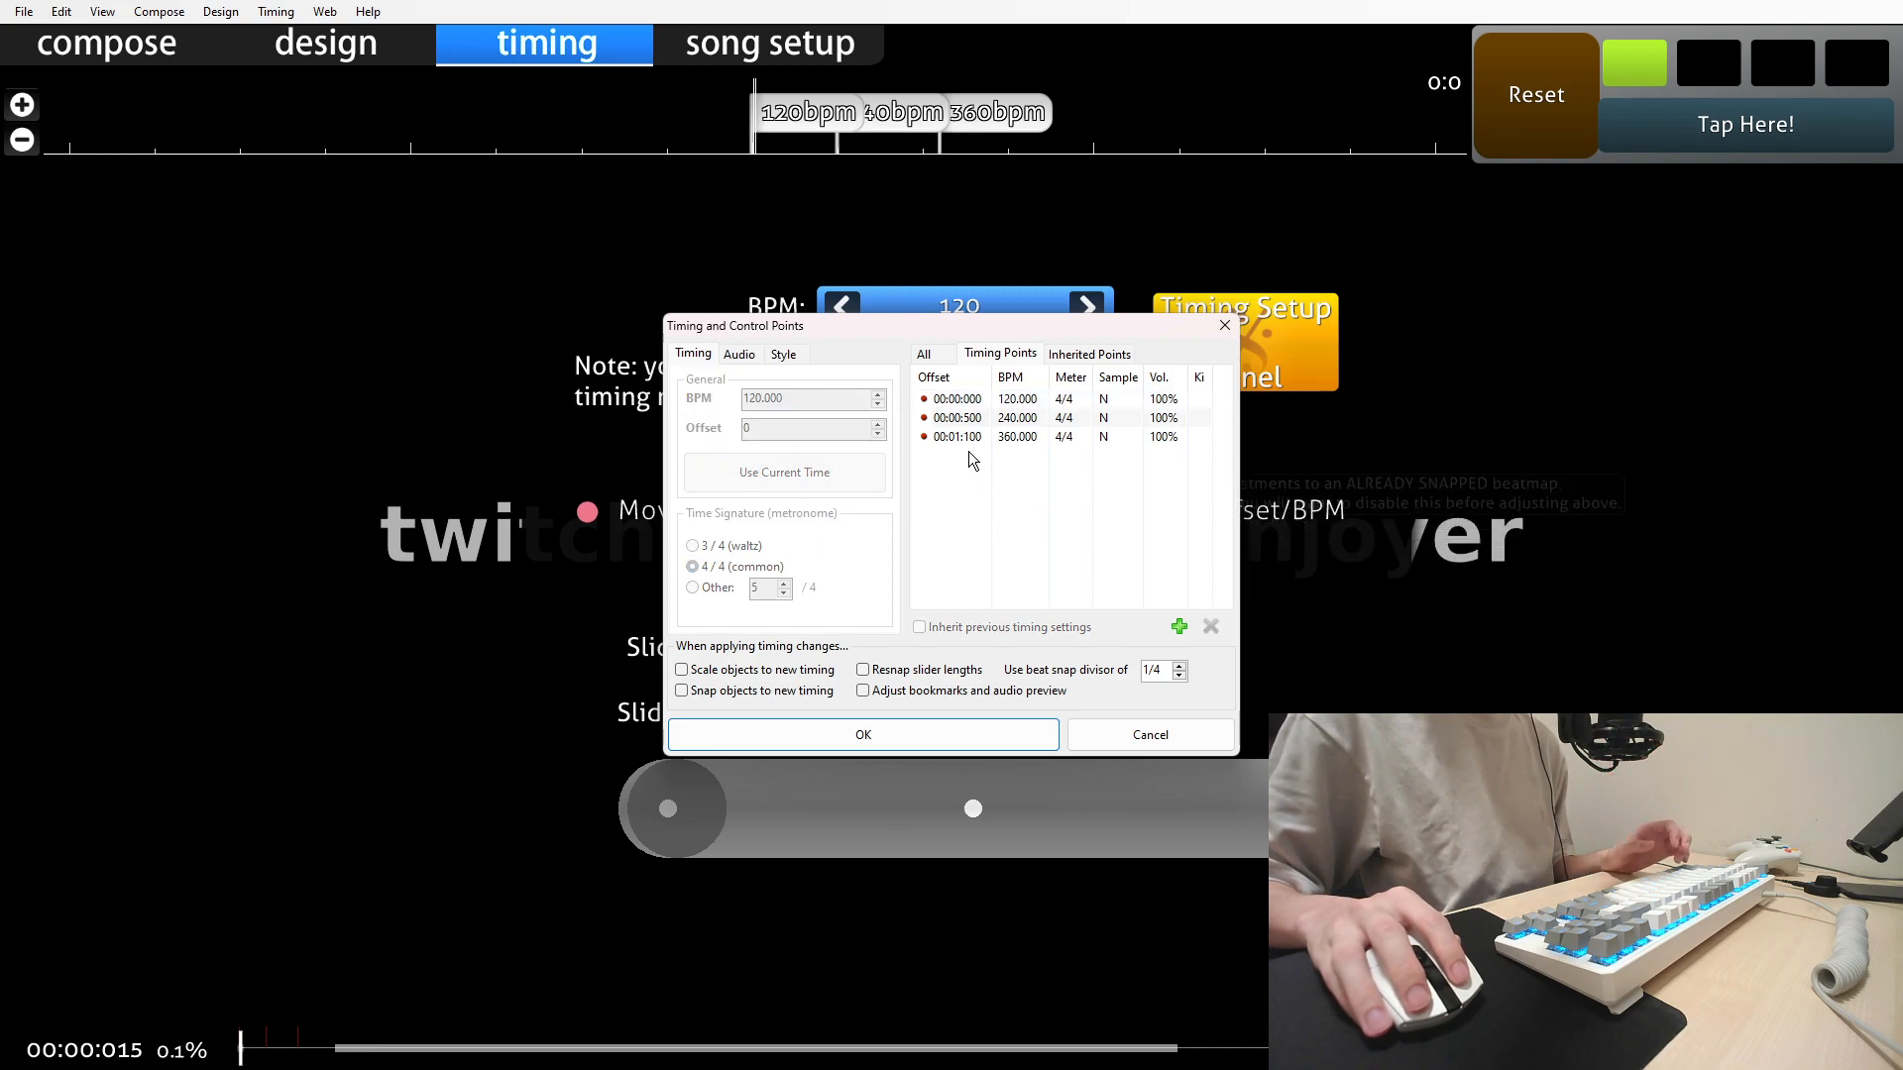
pyautogui.click(942, 397)
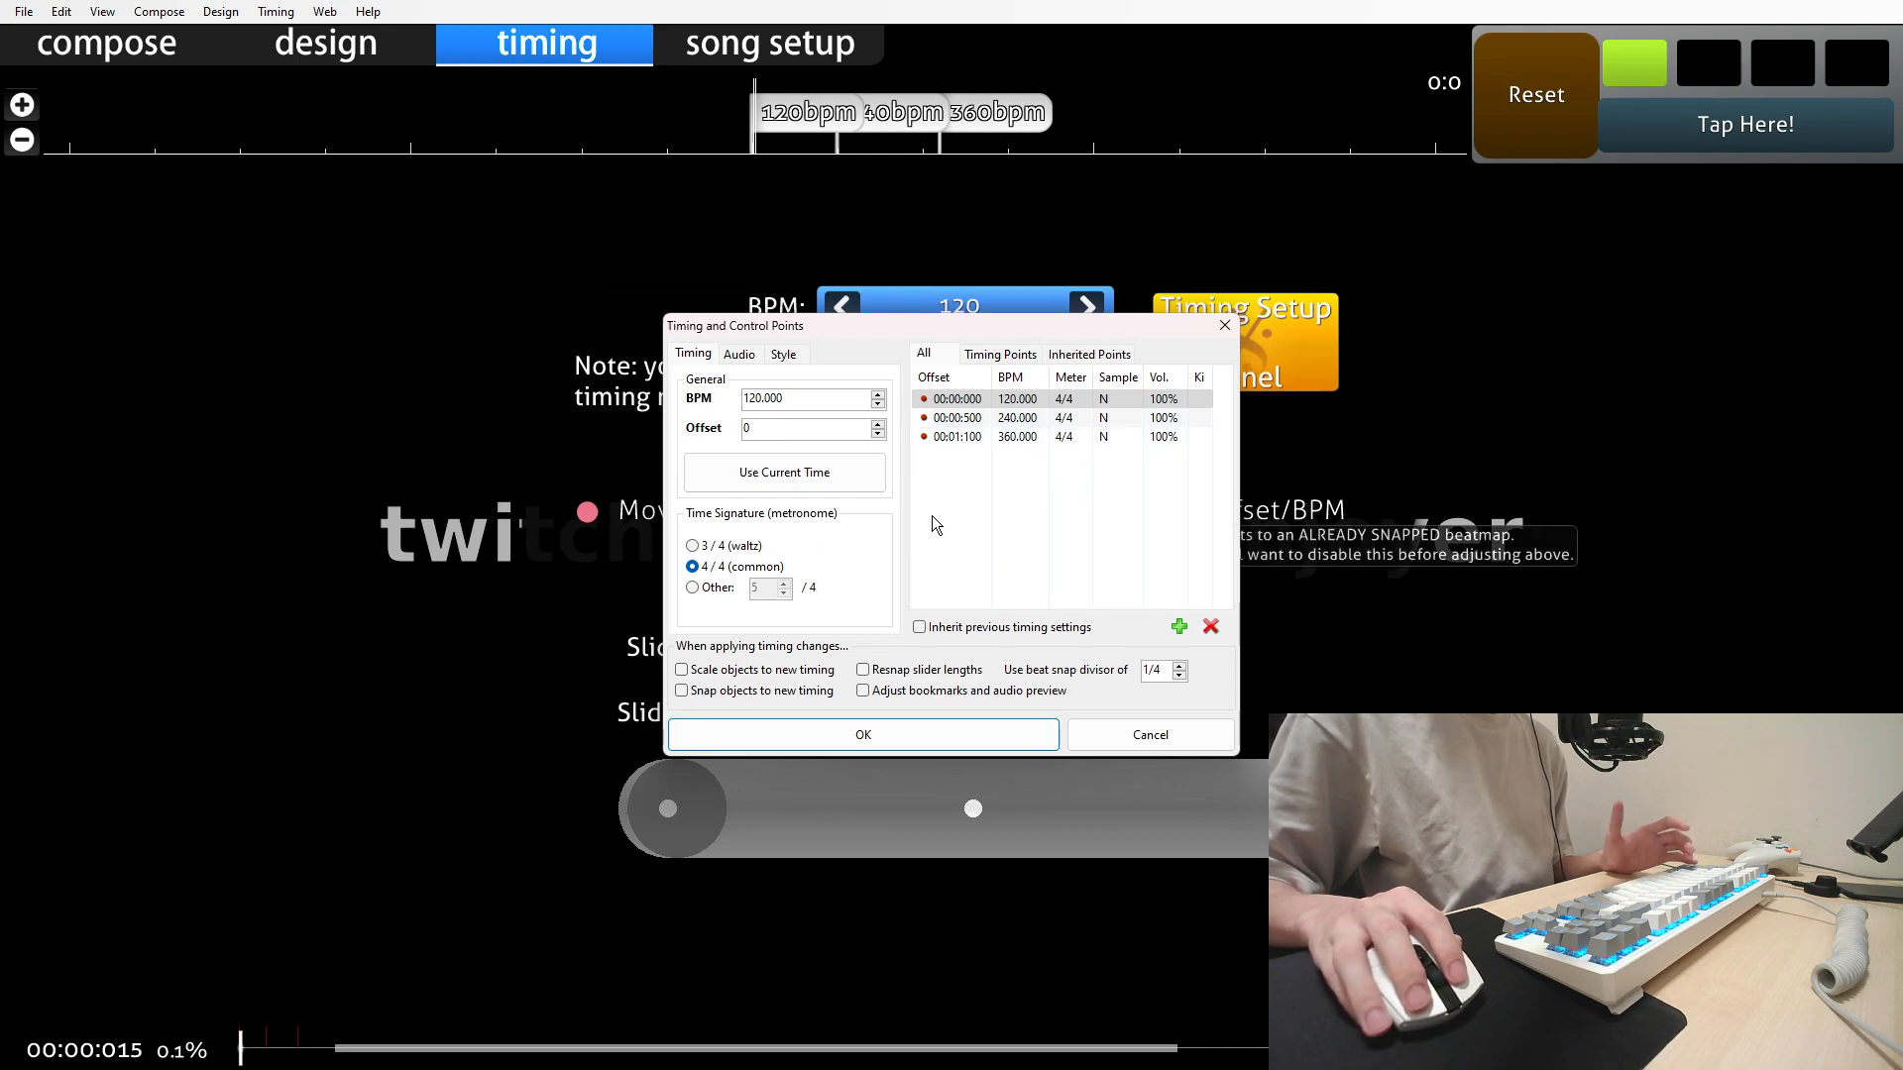
pyautogui.moveTo(1041, 578); pyautogui.dragTo(1048, 401)
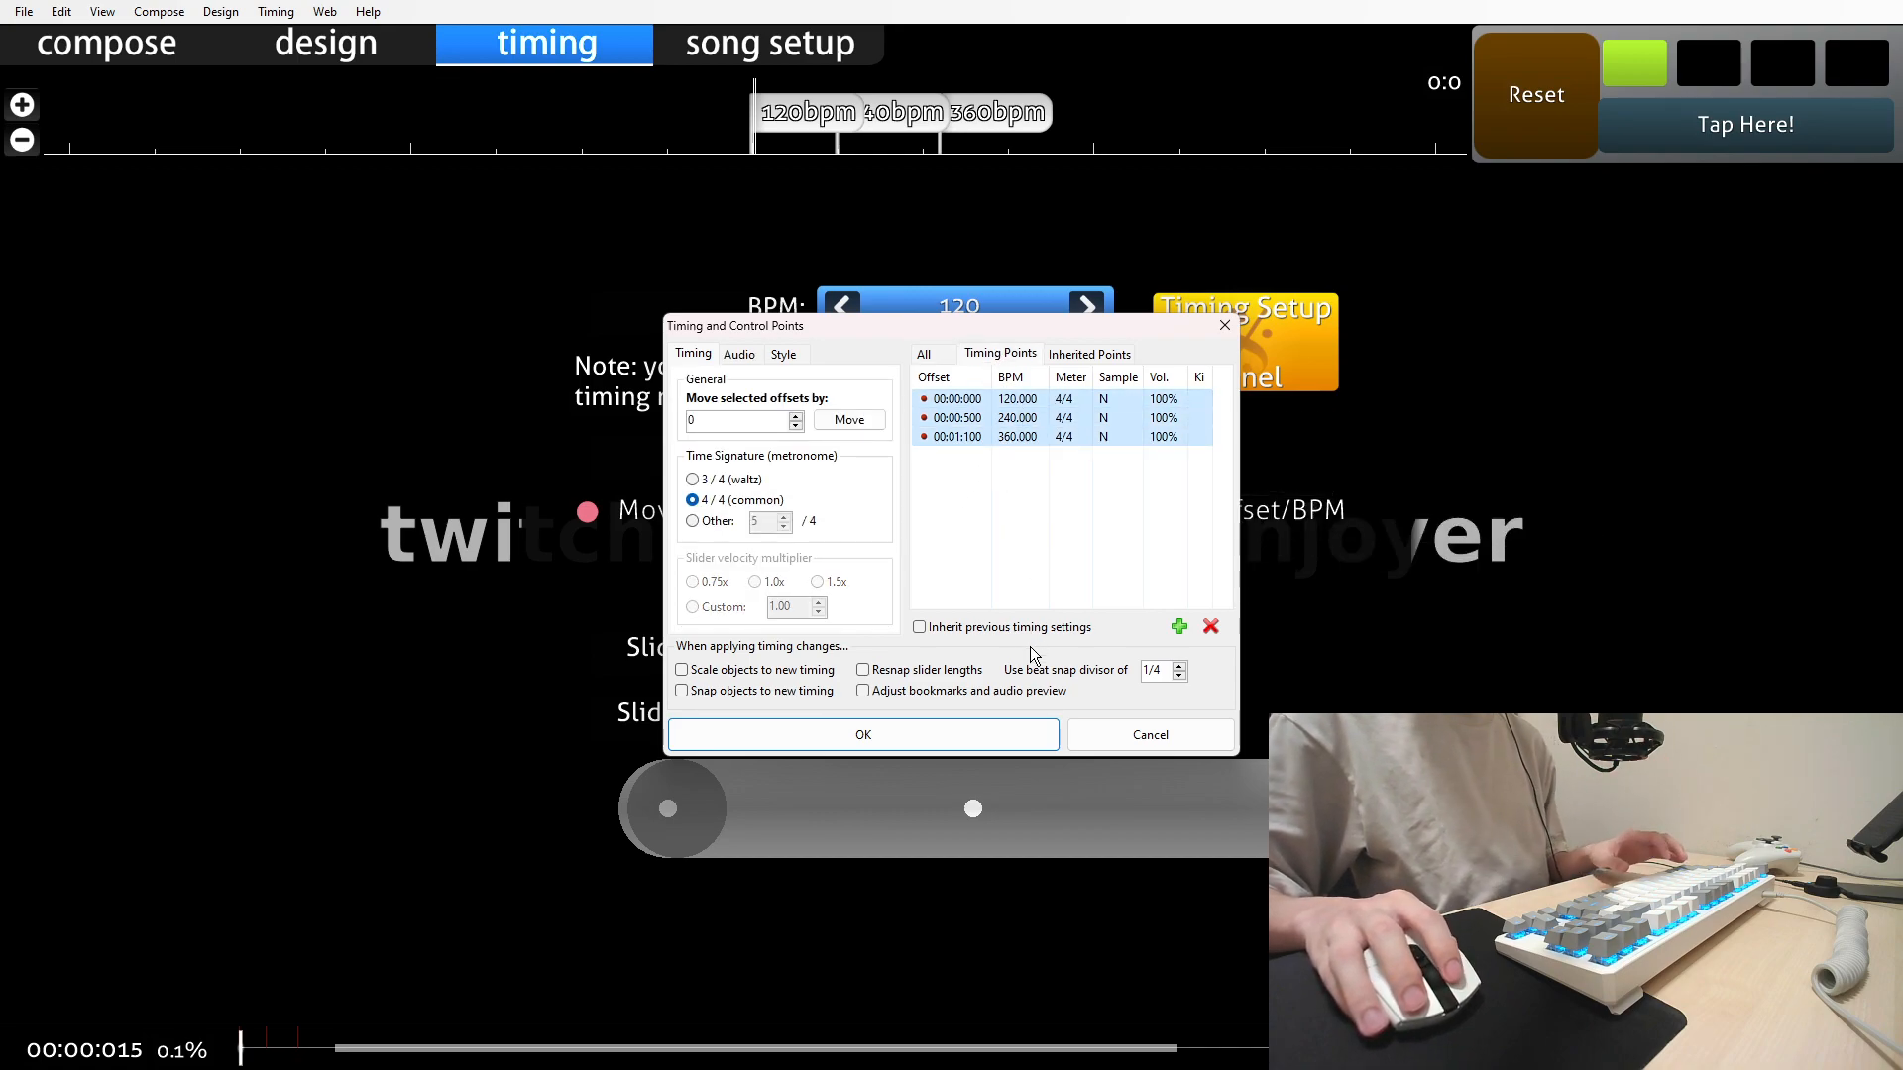
pyautogui.click(1171, 743)
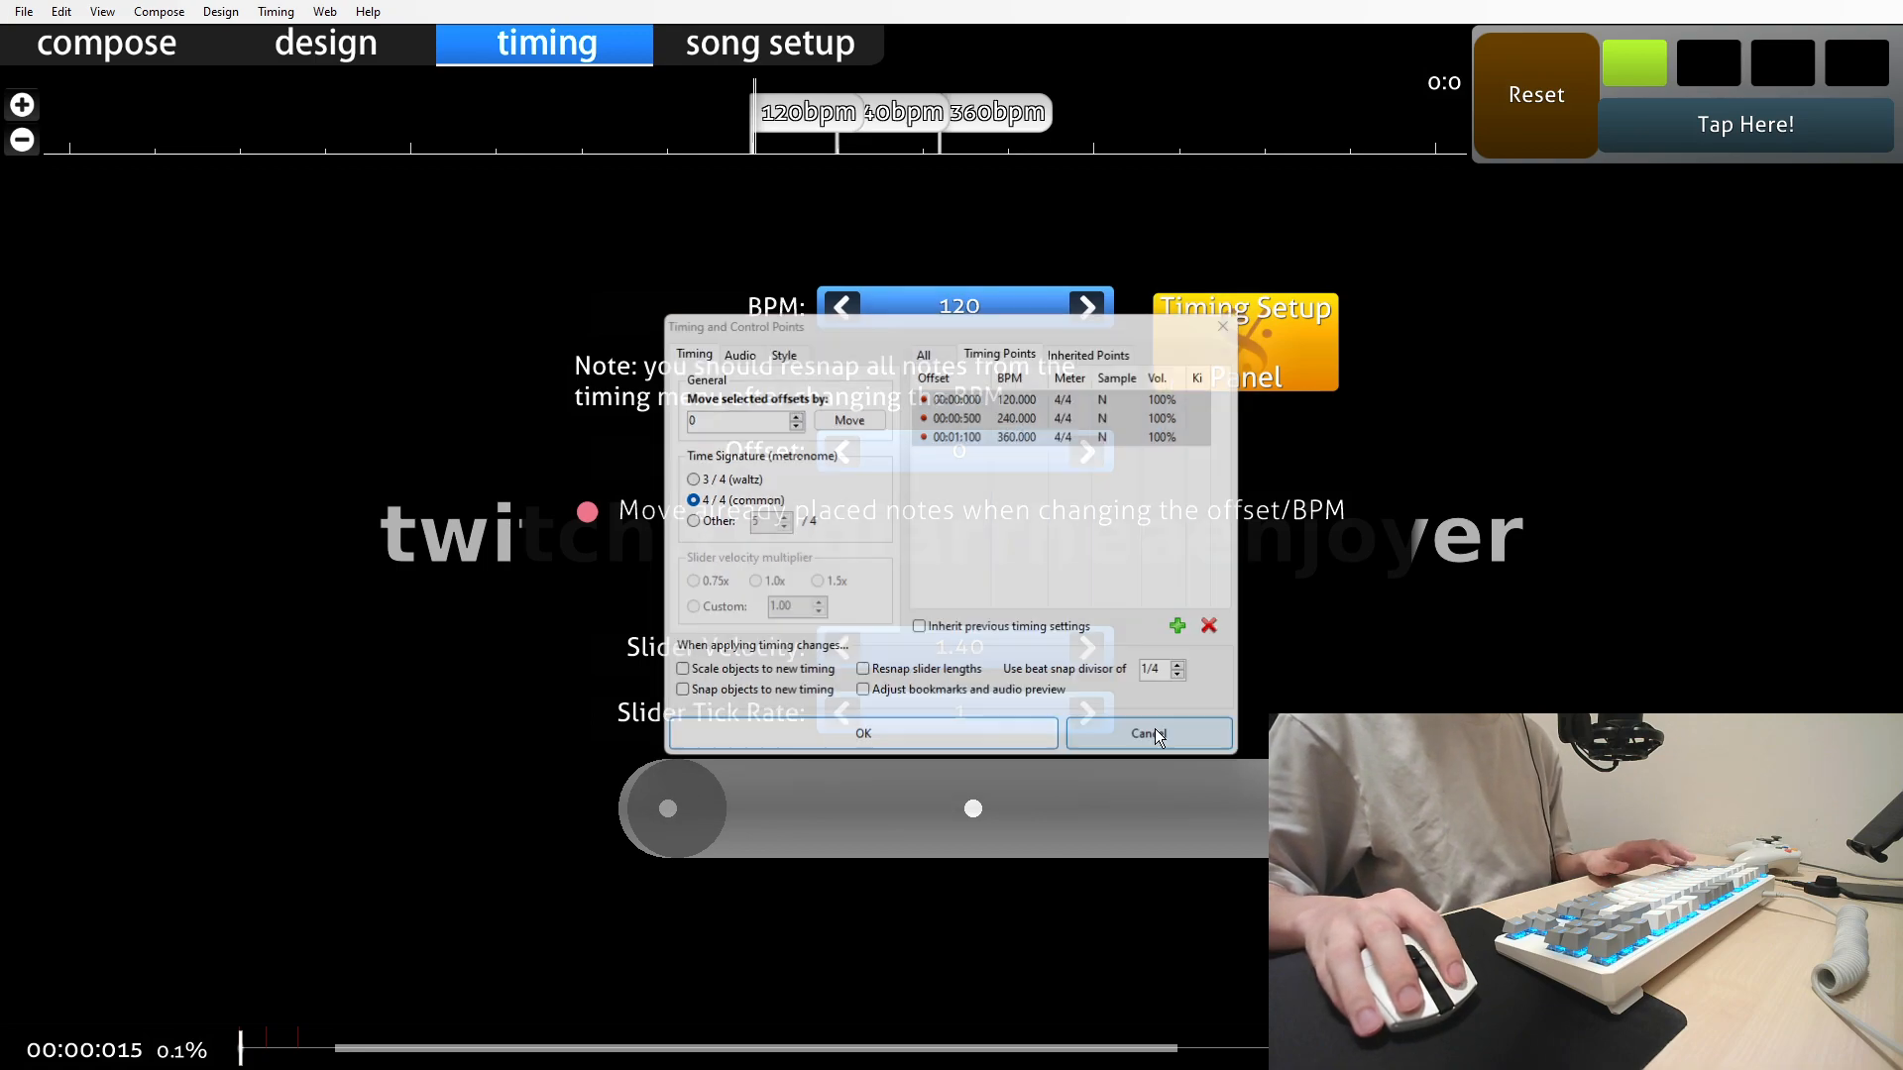
pyautogui.press('F1')
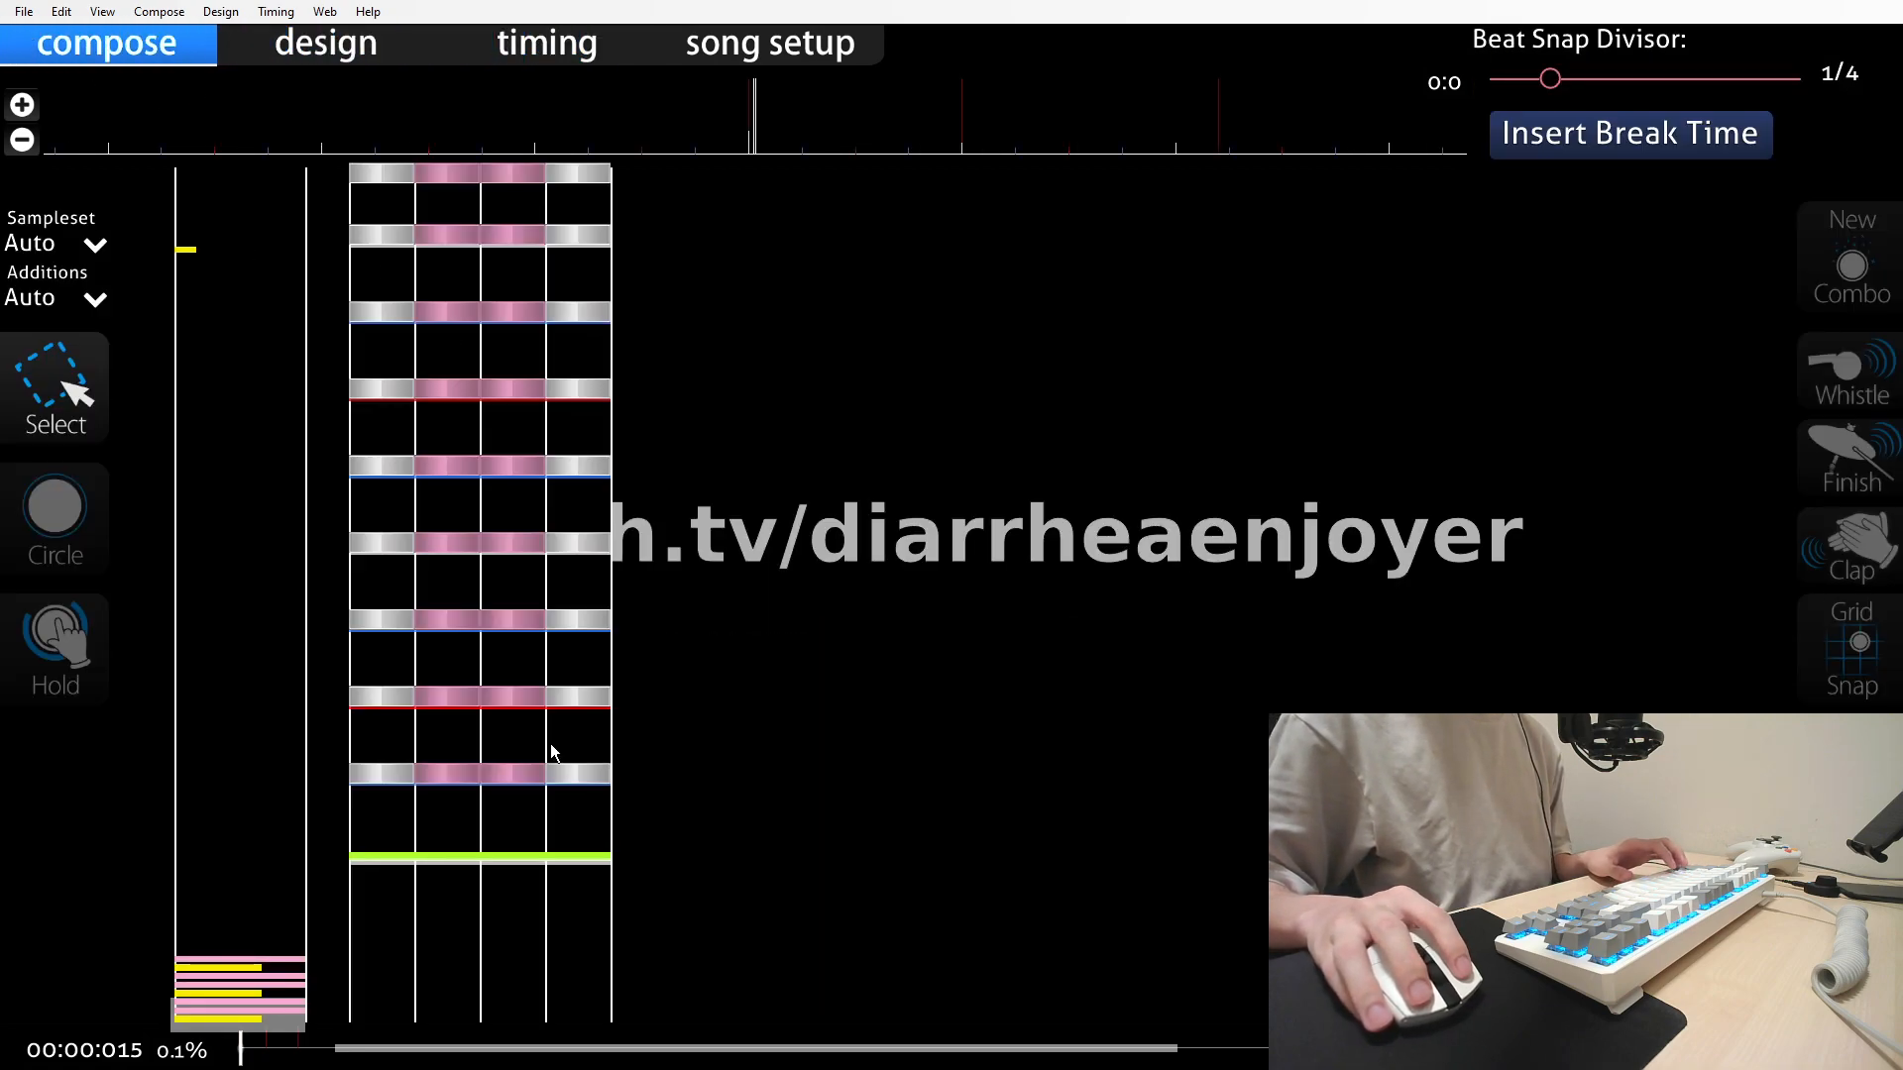
# Switch to amber, paste the copied BPM timing points into the Normalizer input and generate the output
pyautogui.press('super')
pyautogui.click(560, 1047)
pyautogui.click(337, 303)
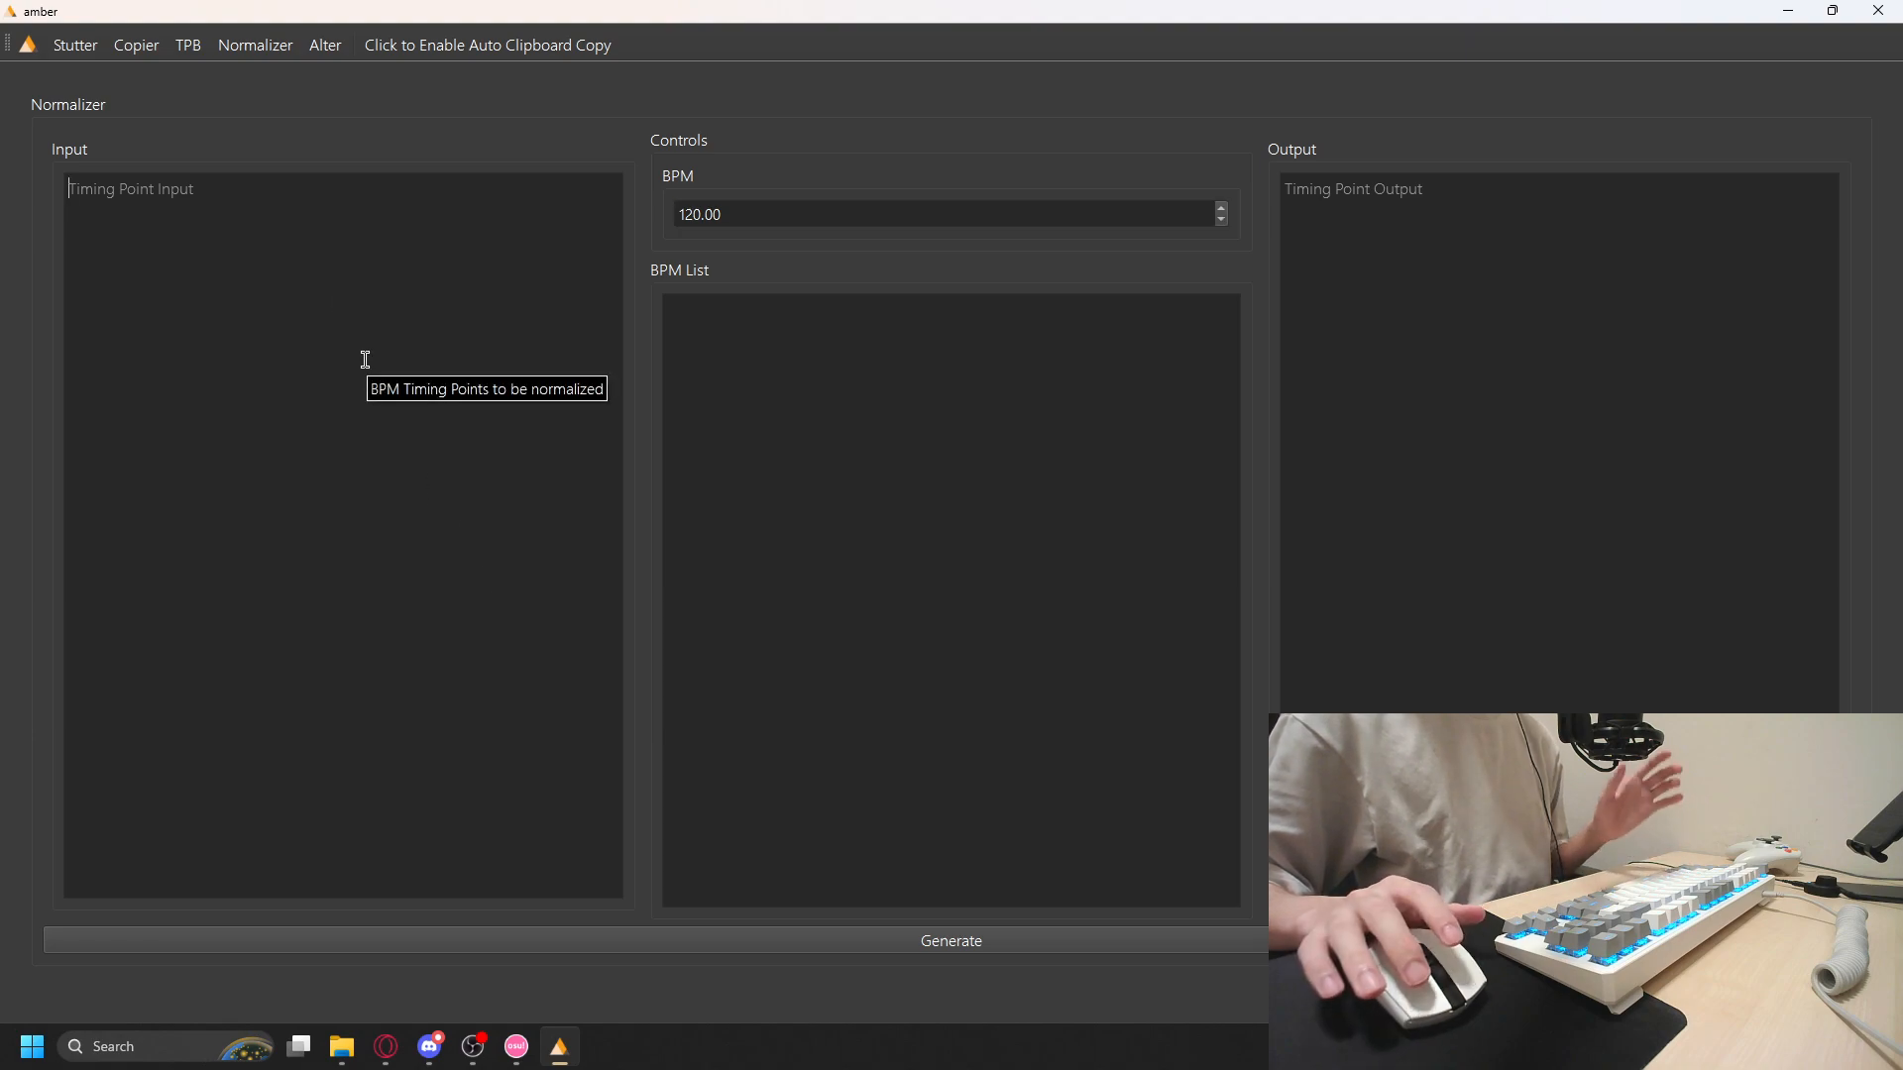
pyautogui.write('0,500,4,1,0,100,1,0 500,250,4,1,0,100,1,0 1100,166.666666666667,4,1,0,100,1,0')
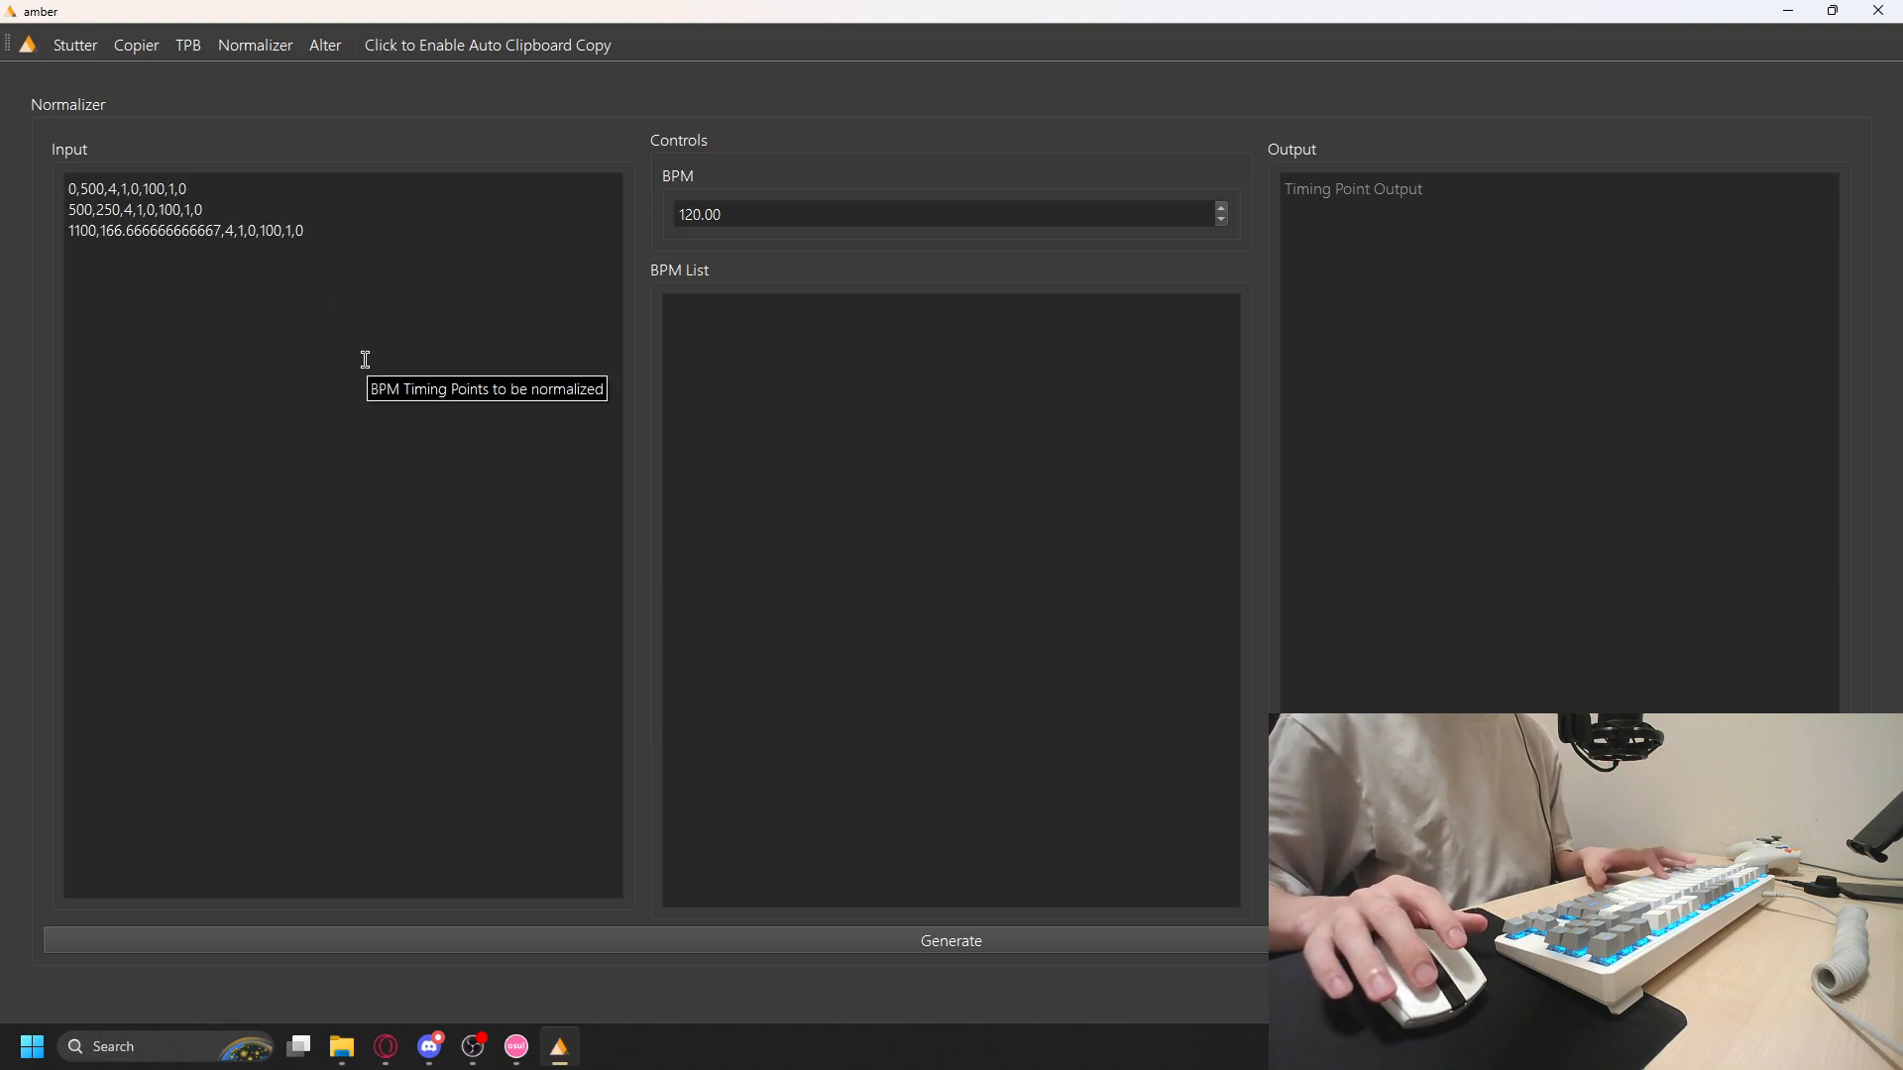
pyautogui.click(792, 944)
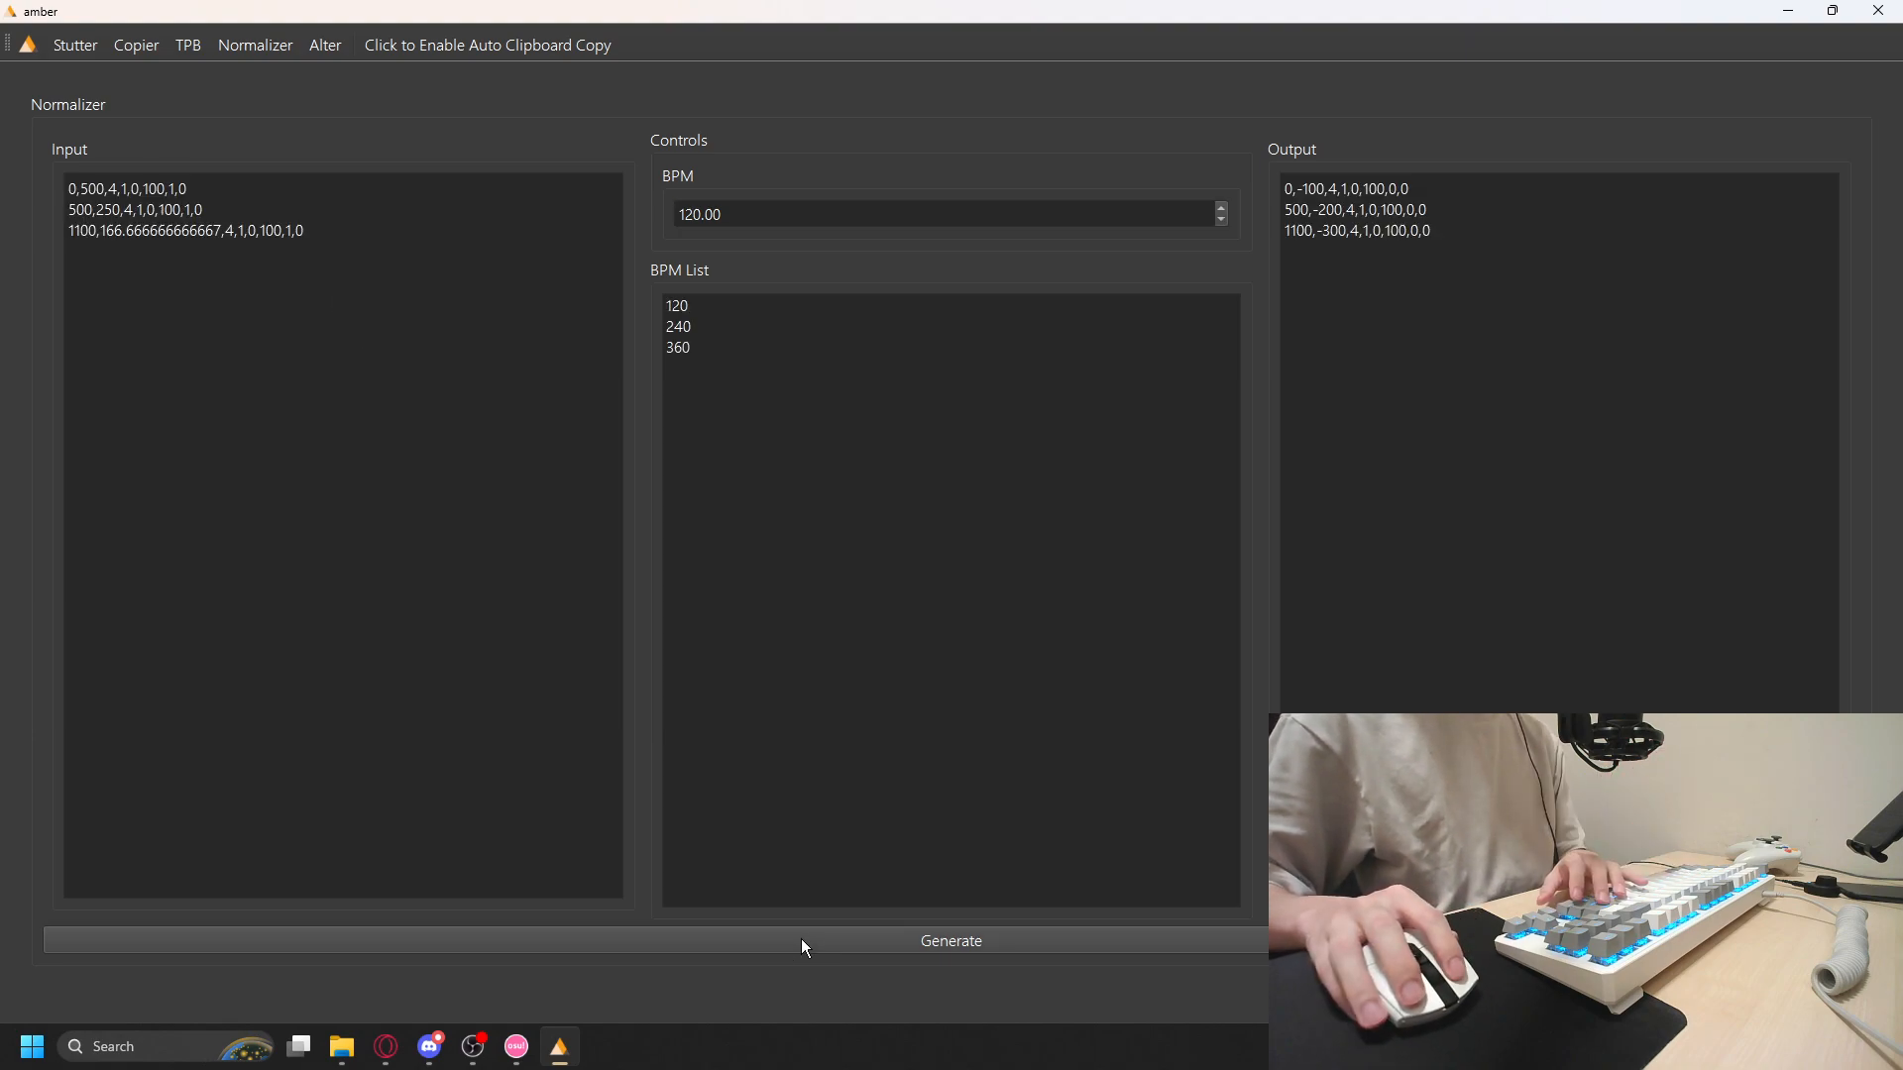
# Set the Normalizer's reference BPM to 360 from the detected BPMs, regenerate and copy the whole output
pyautogui.click(701, 348)
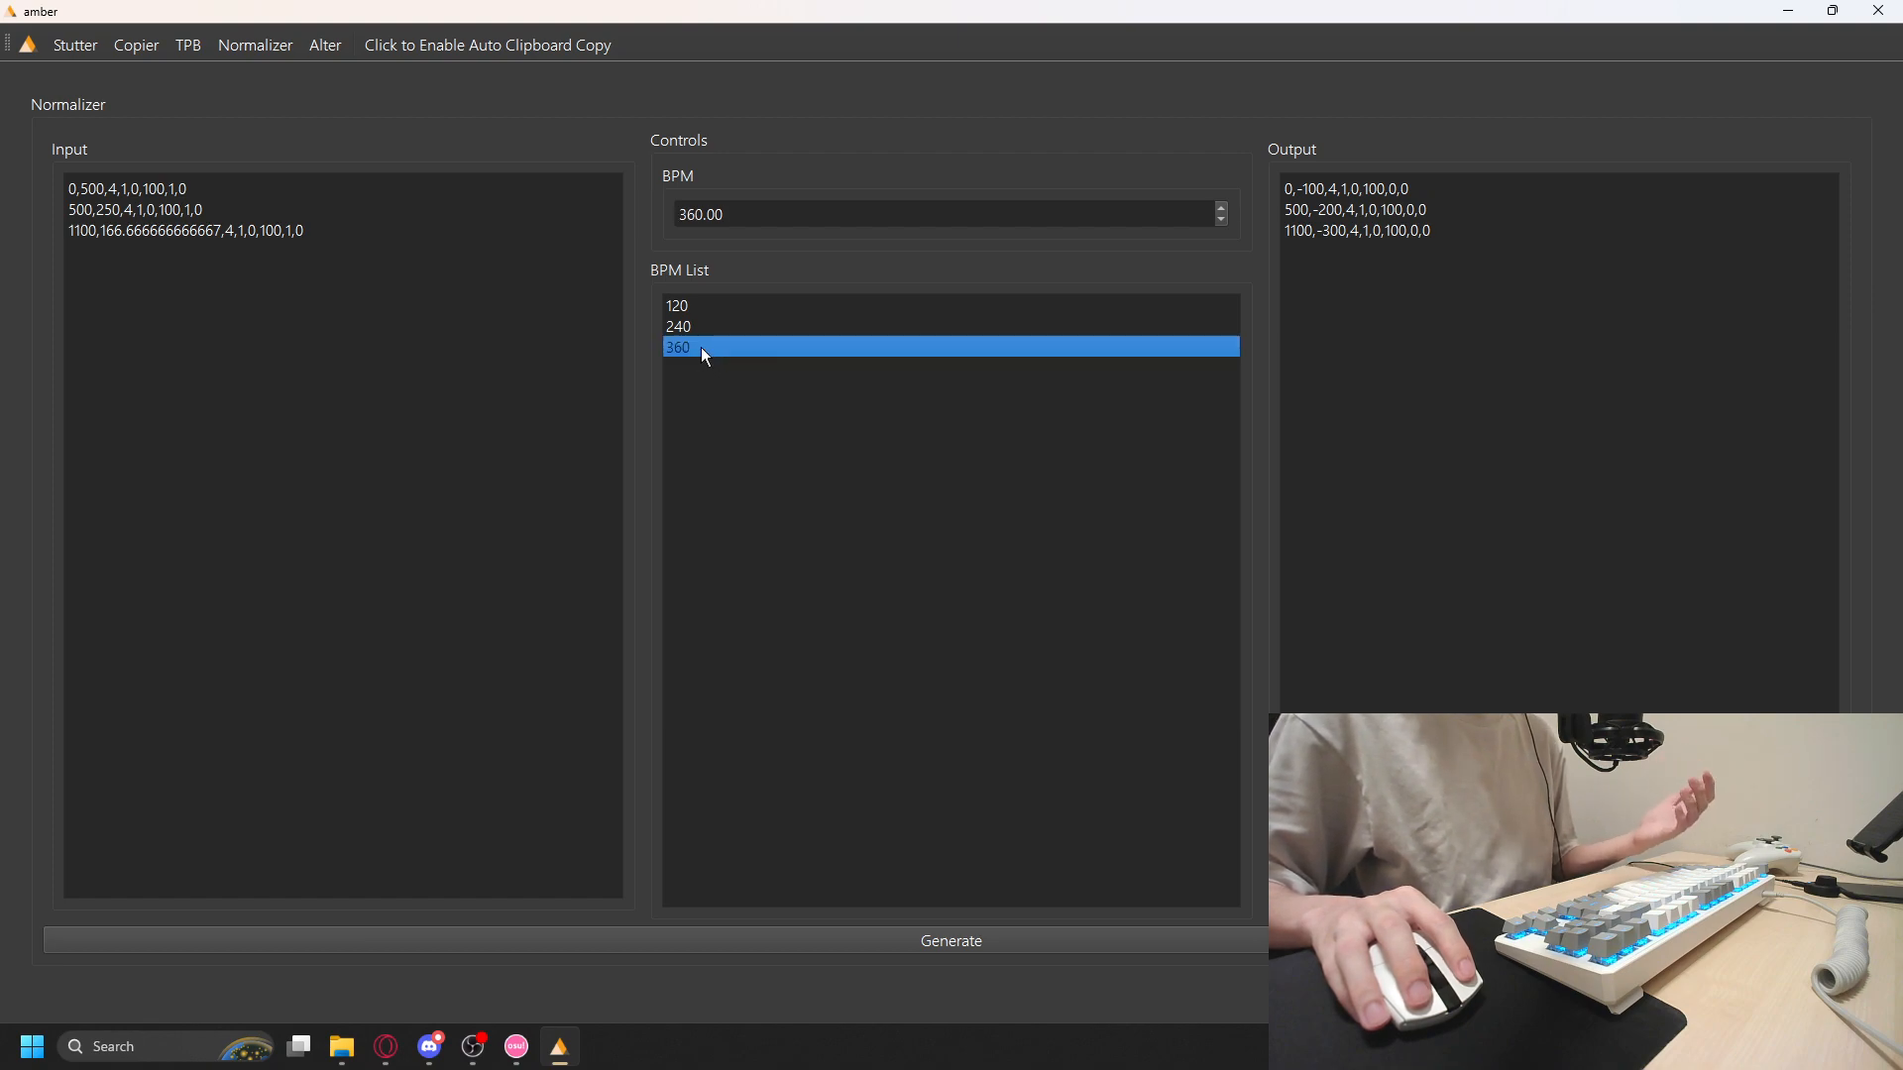
pyautogui.click(955, 937)
pyautogui.hotkey('ctrl', 'a')
pyautogui.hotkey('ctrl', 'c')
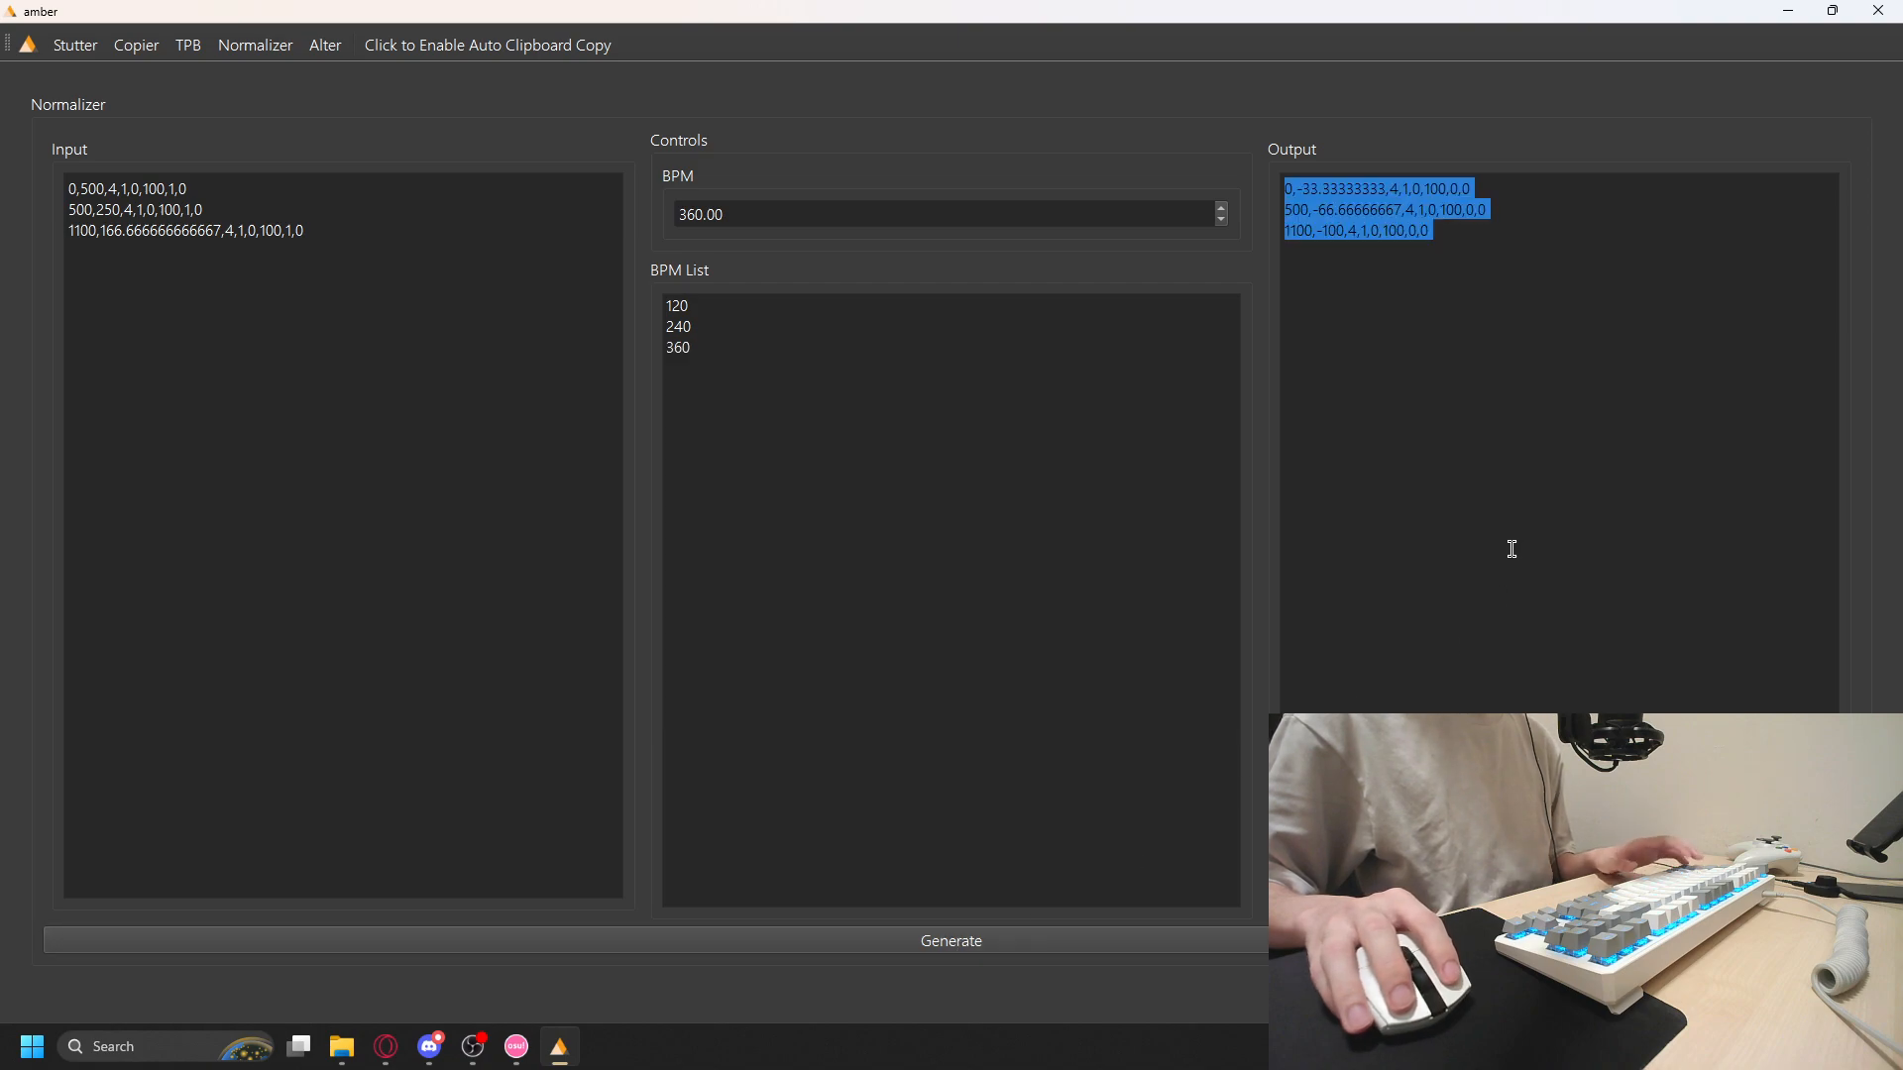
# Switch back to osu!, save the beatmap and open the difficulty's .osu file in Notepad
pyautogui.click(512, 1050)
pyautogui.hotkey('ctrl', 's')
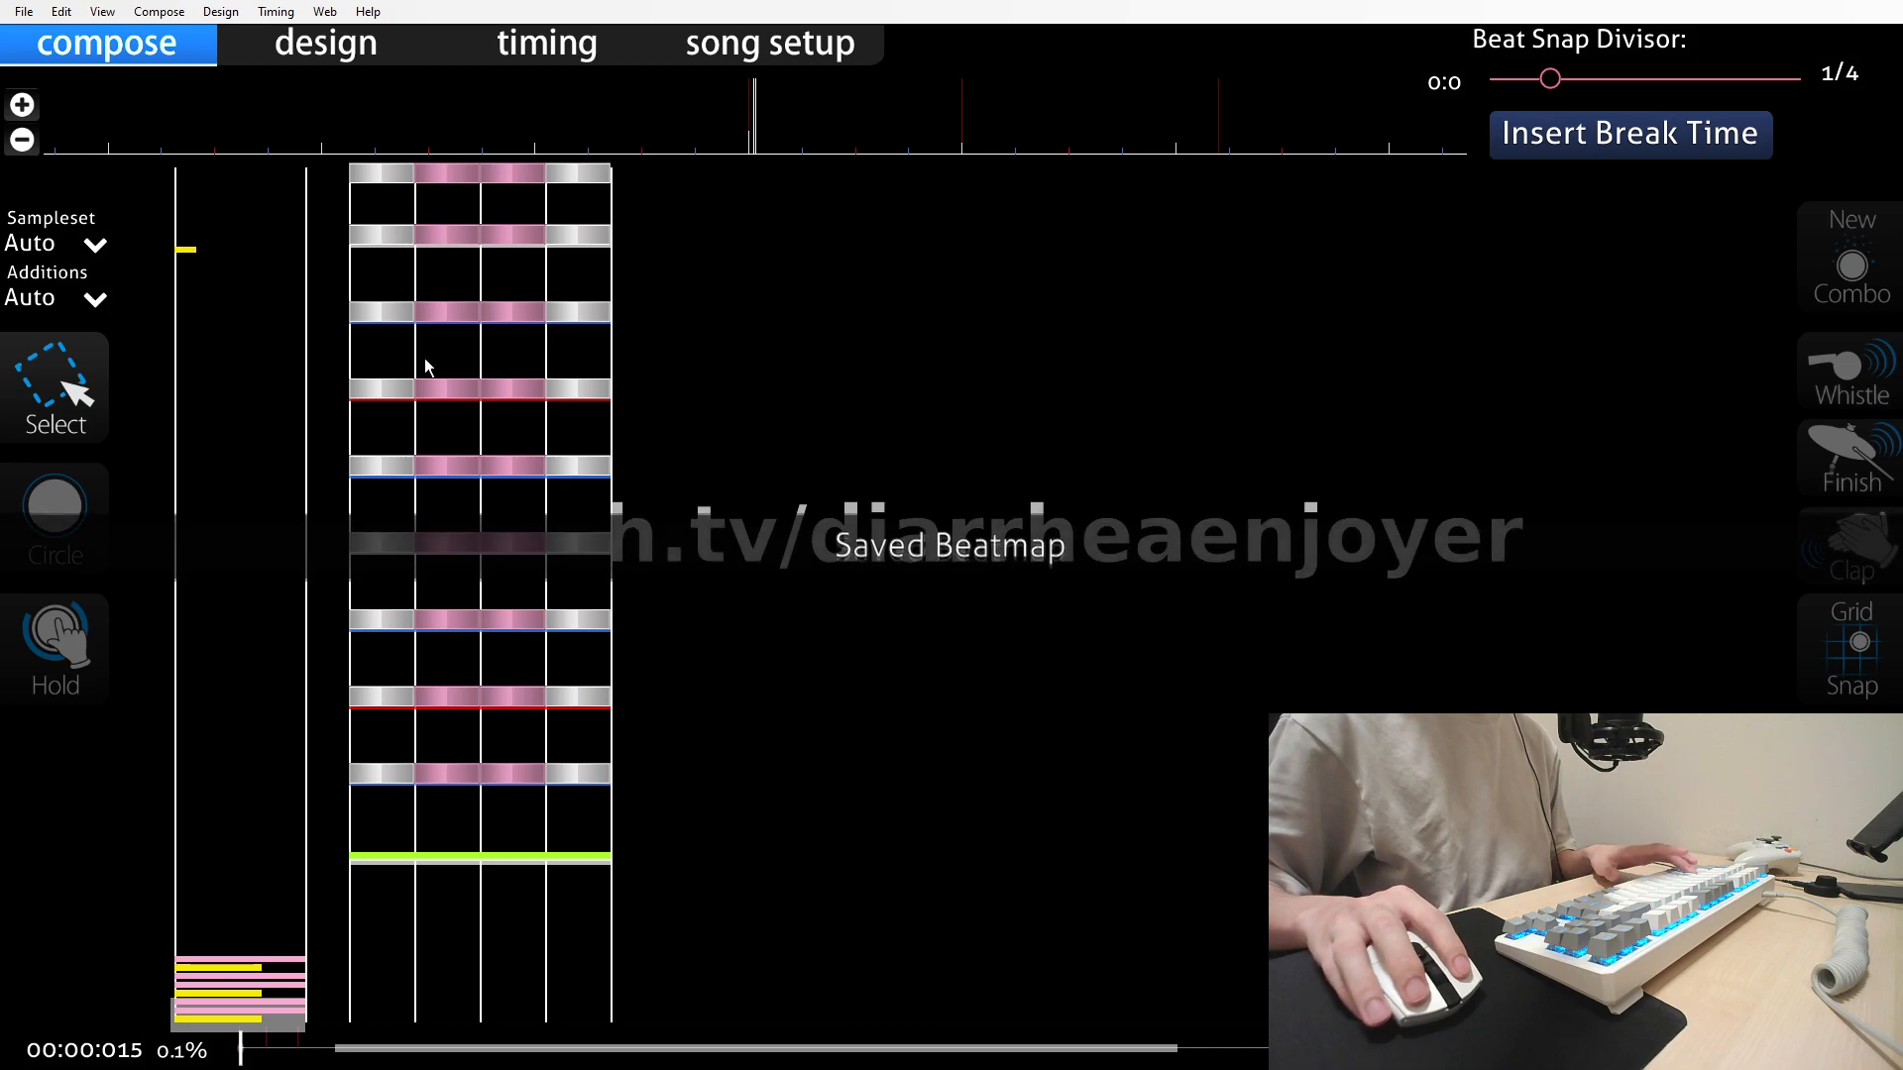
pyautogui.click(24, 11)
pyautogui.click(190, 341)
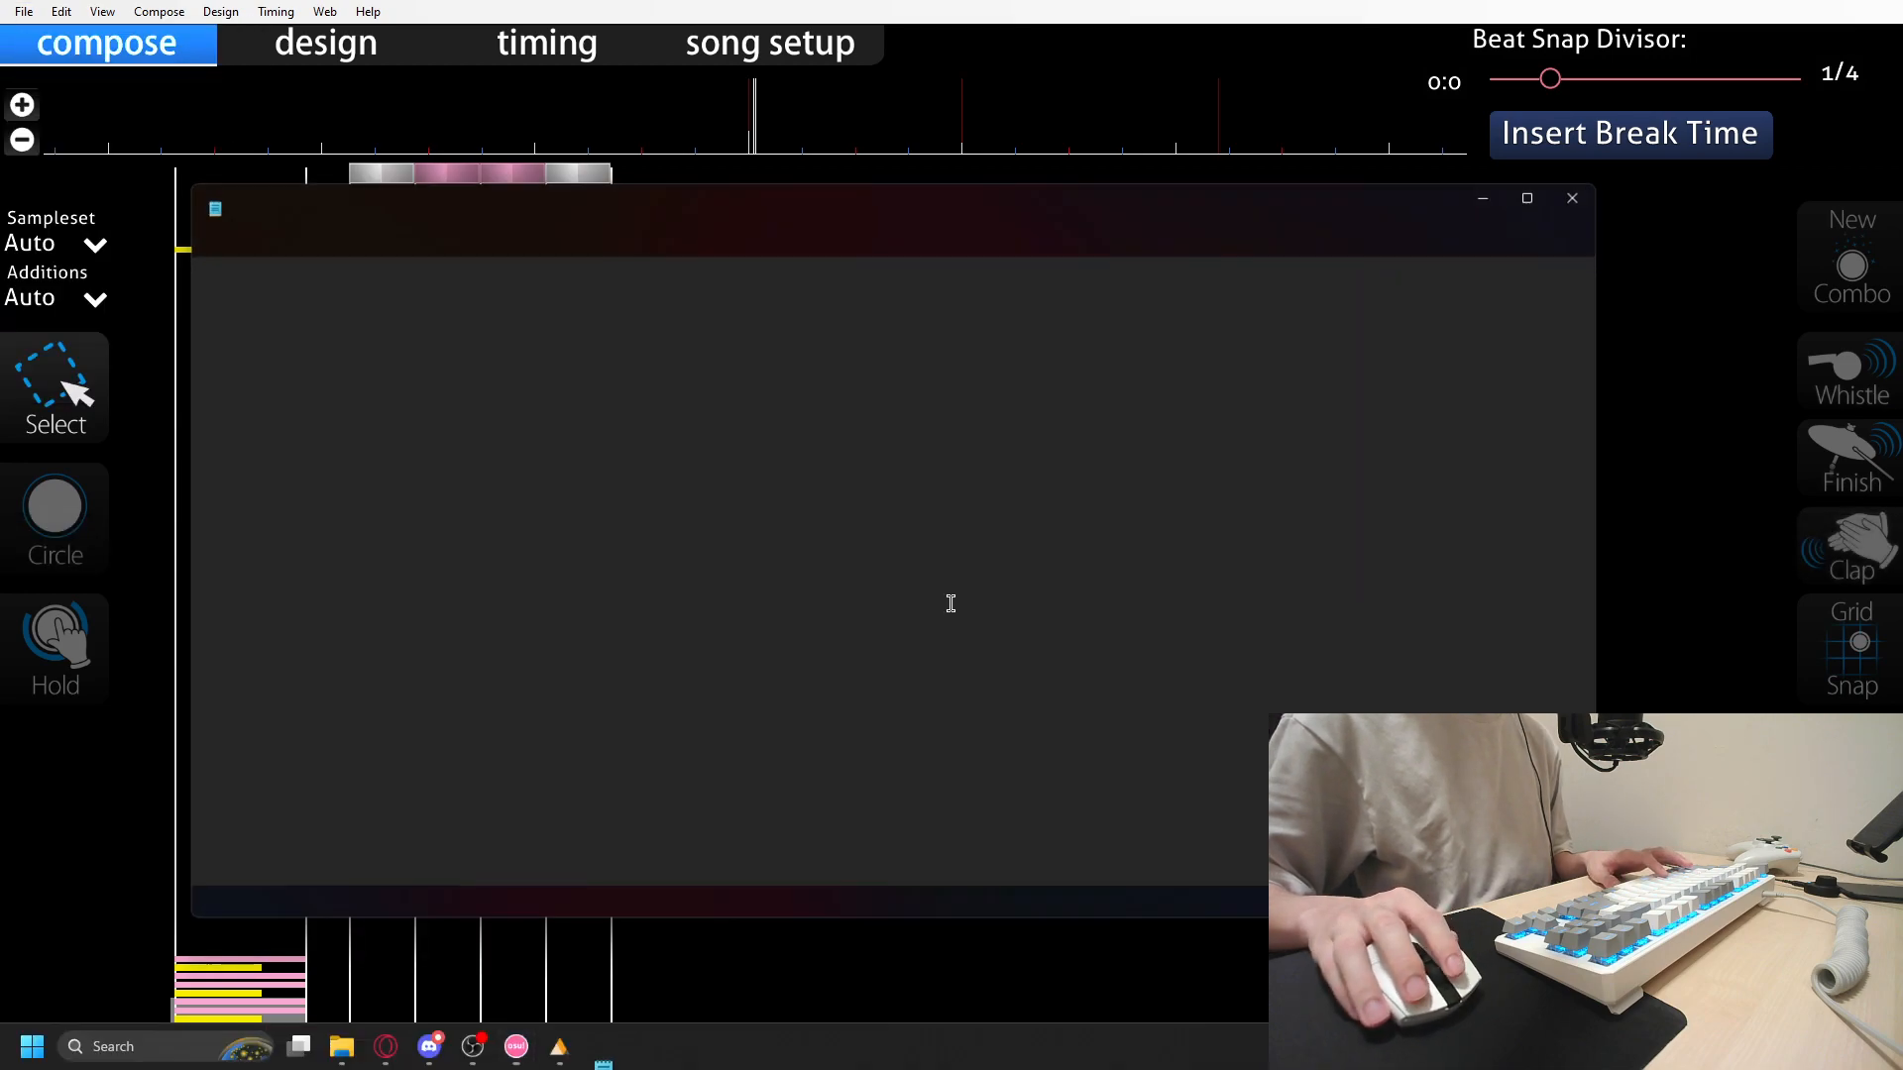
# Paste the normalized timing points below the existing [TimingPoints] entries, save and close the file, and test play the difficulty
pyautogui.scroll(-6, 393, 675)
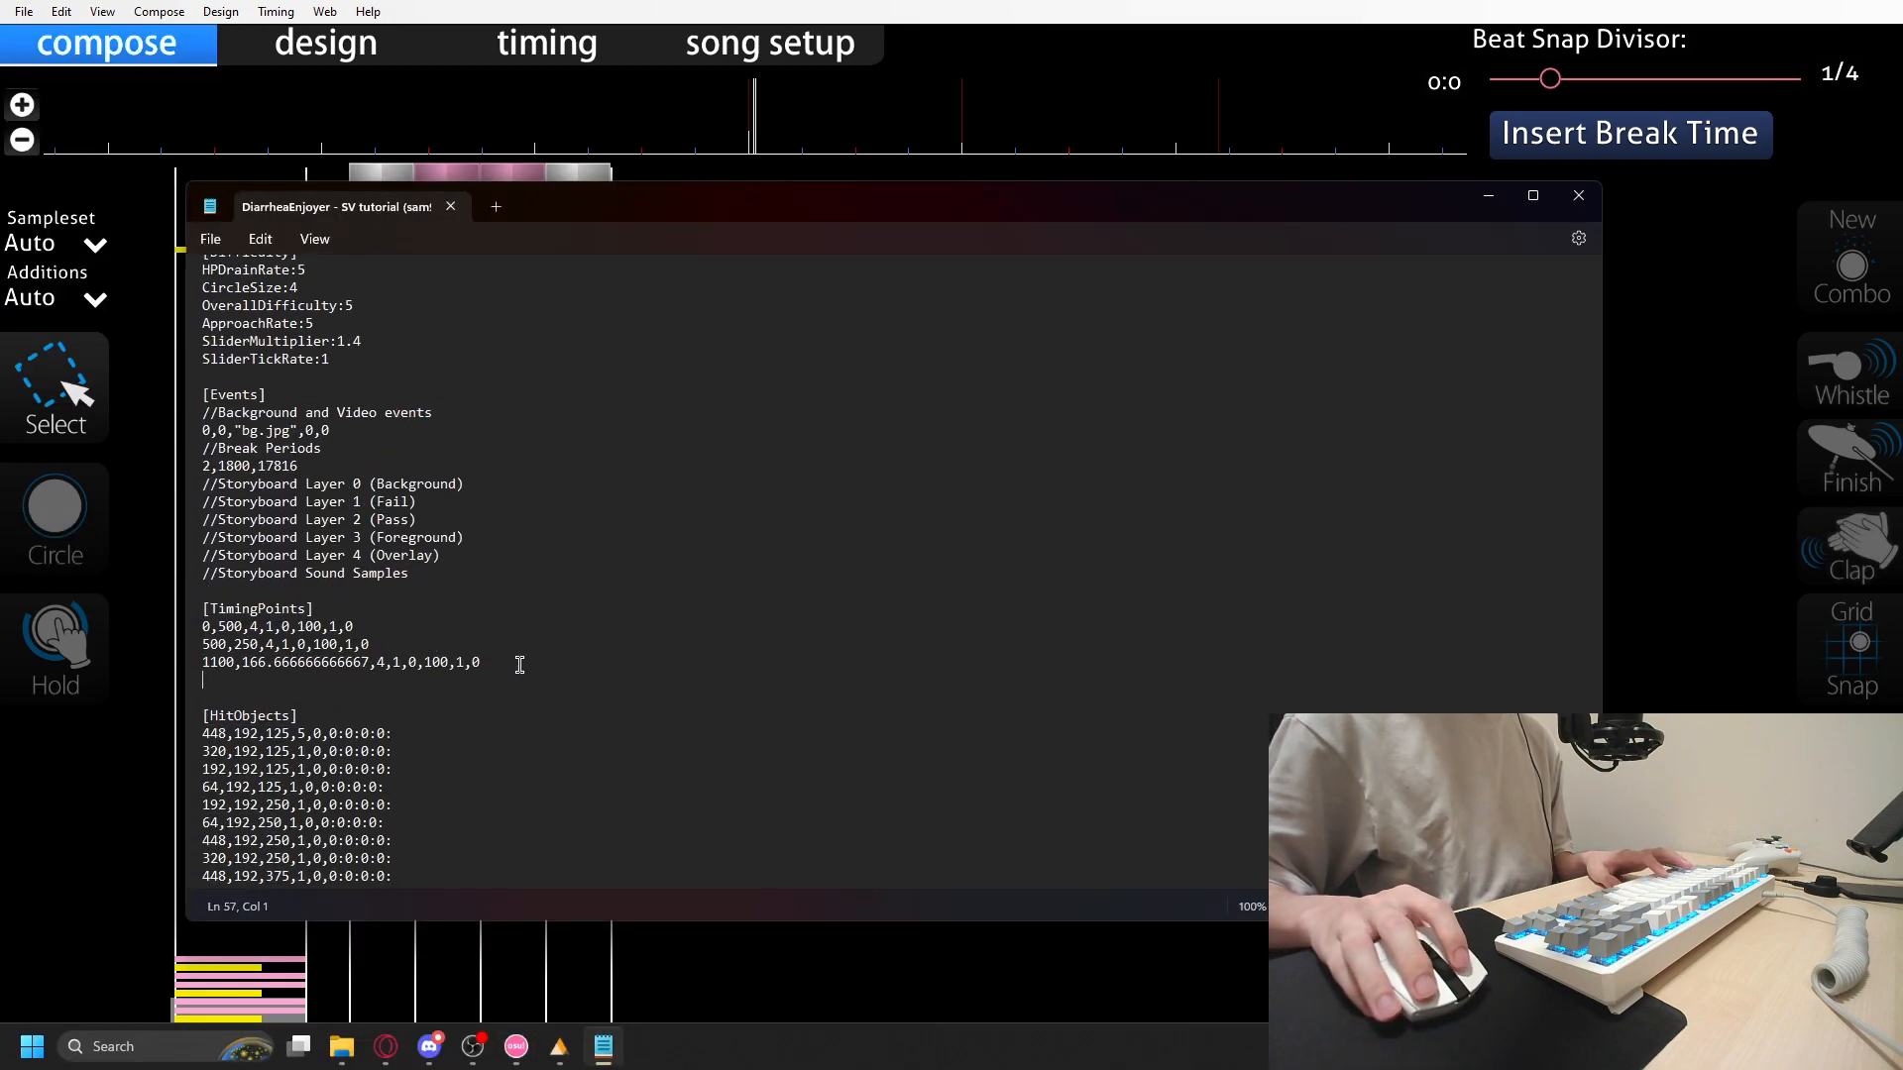
pyautogui.hotkey('ctrl', 'v')
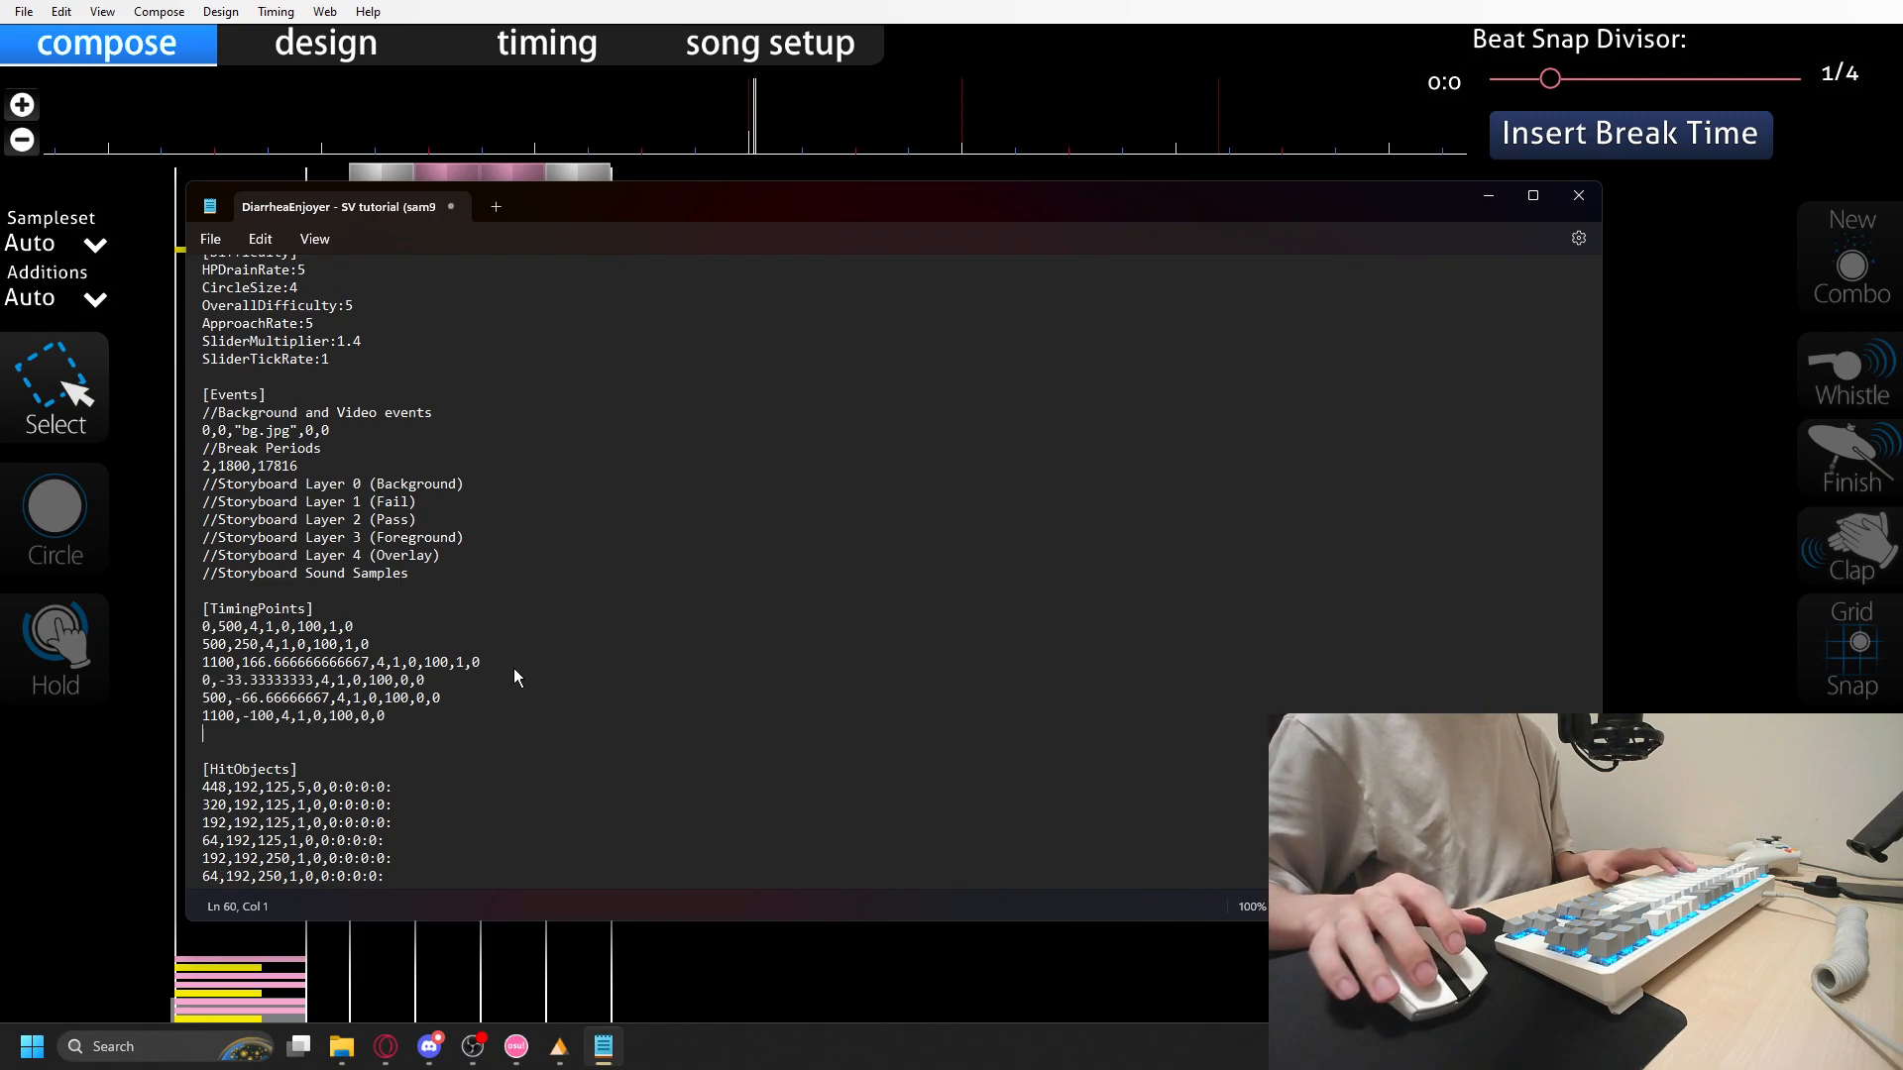
pyautogui.click(1581, 196)
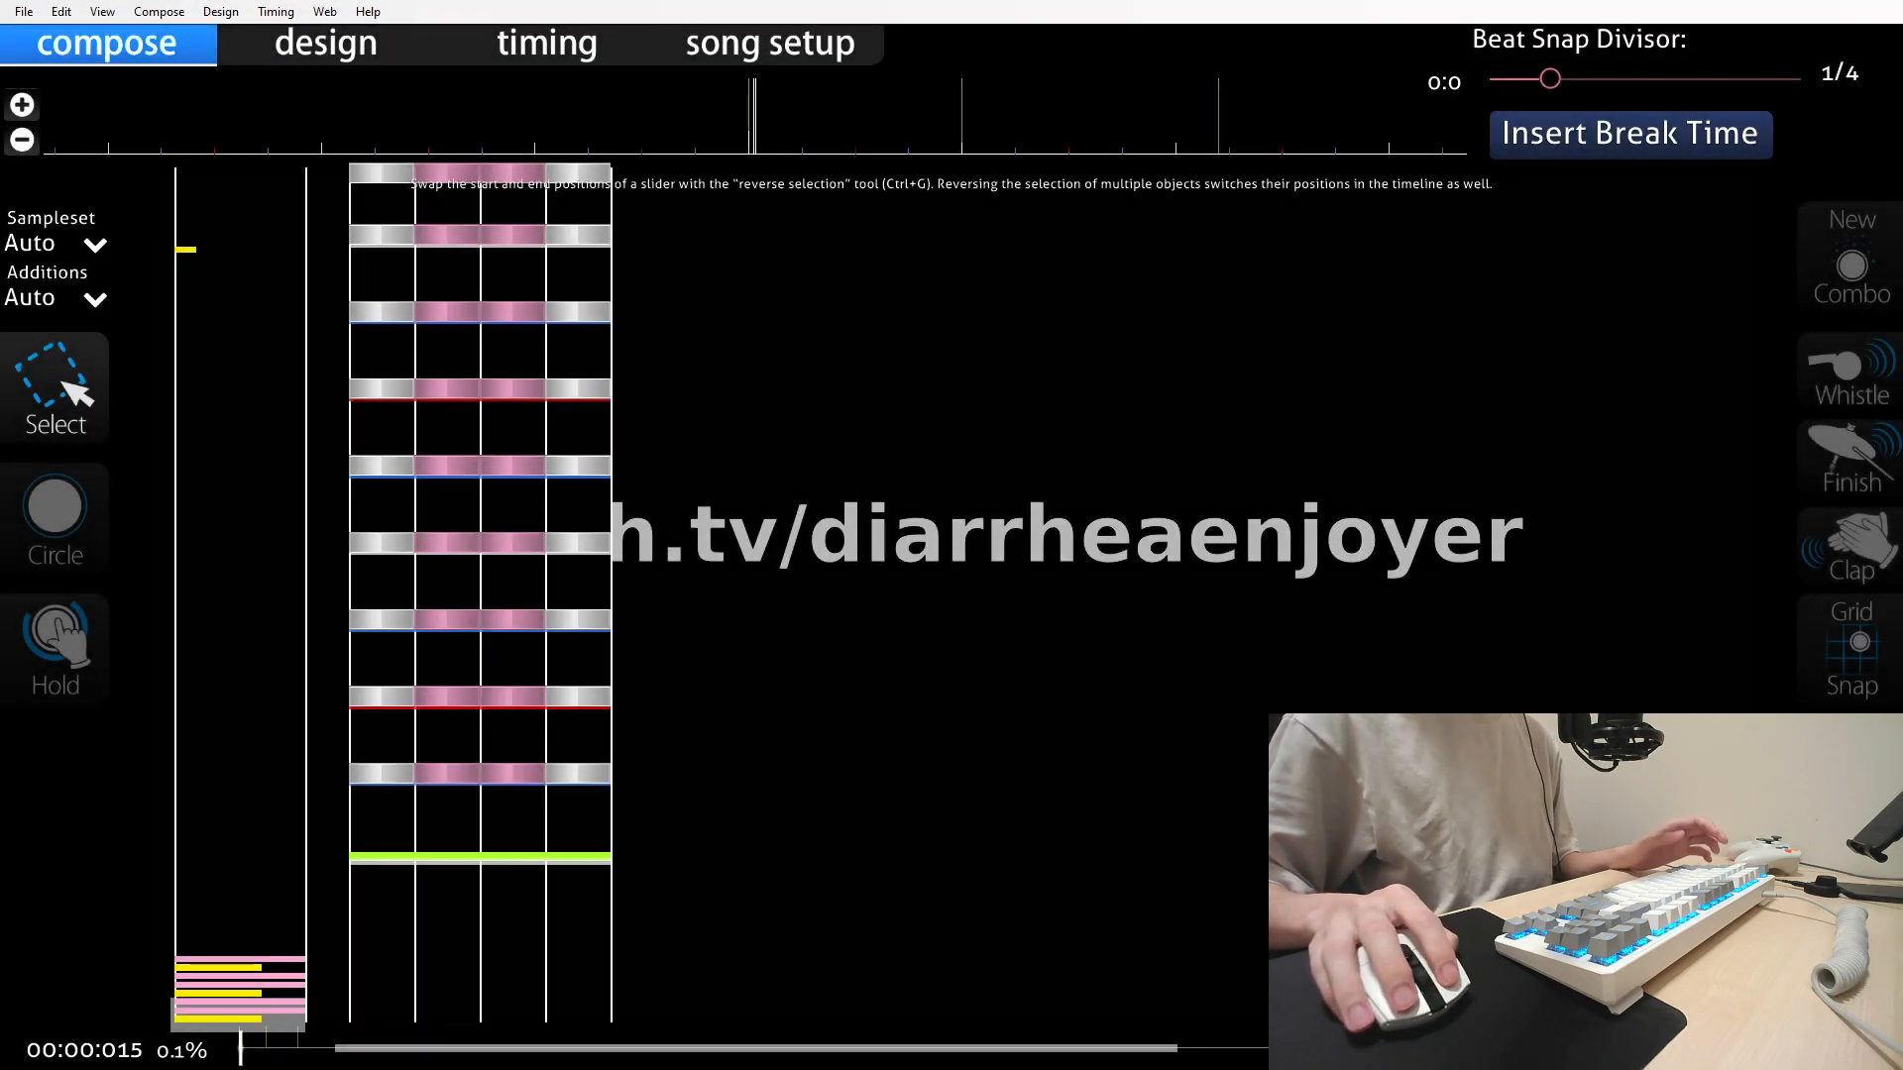
pyautogui.press('F5')
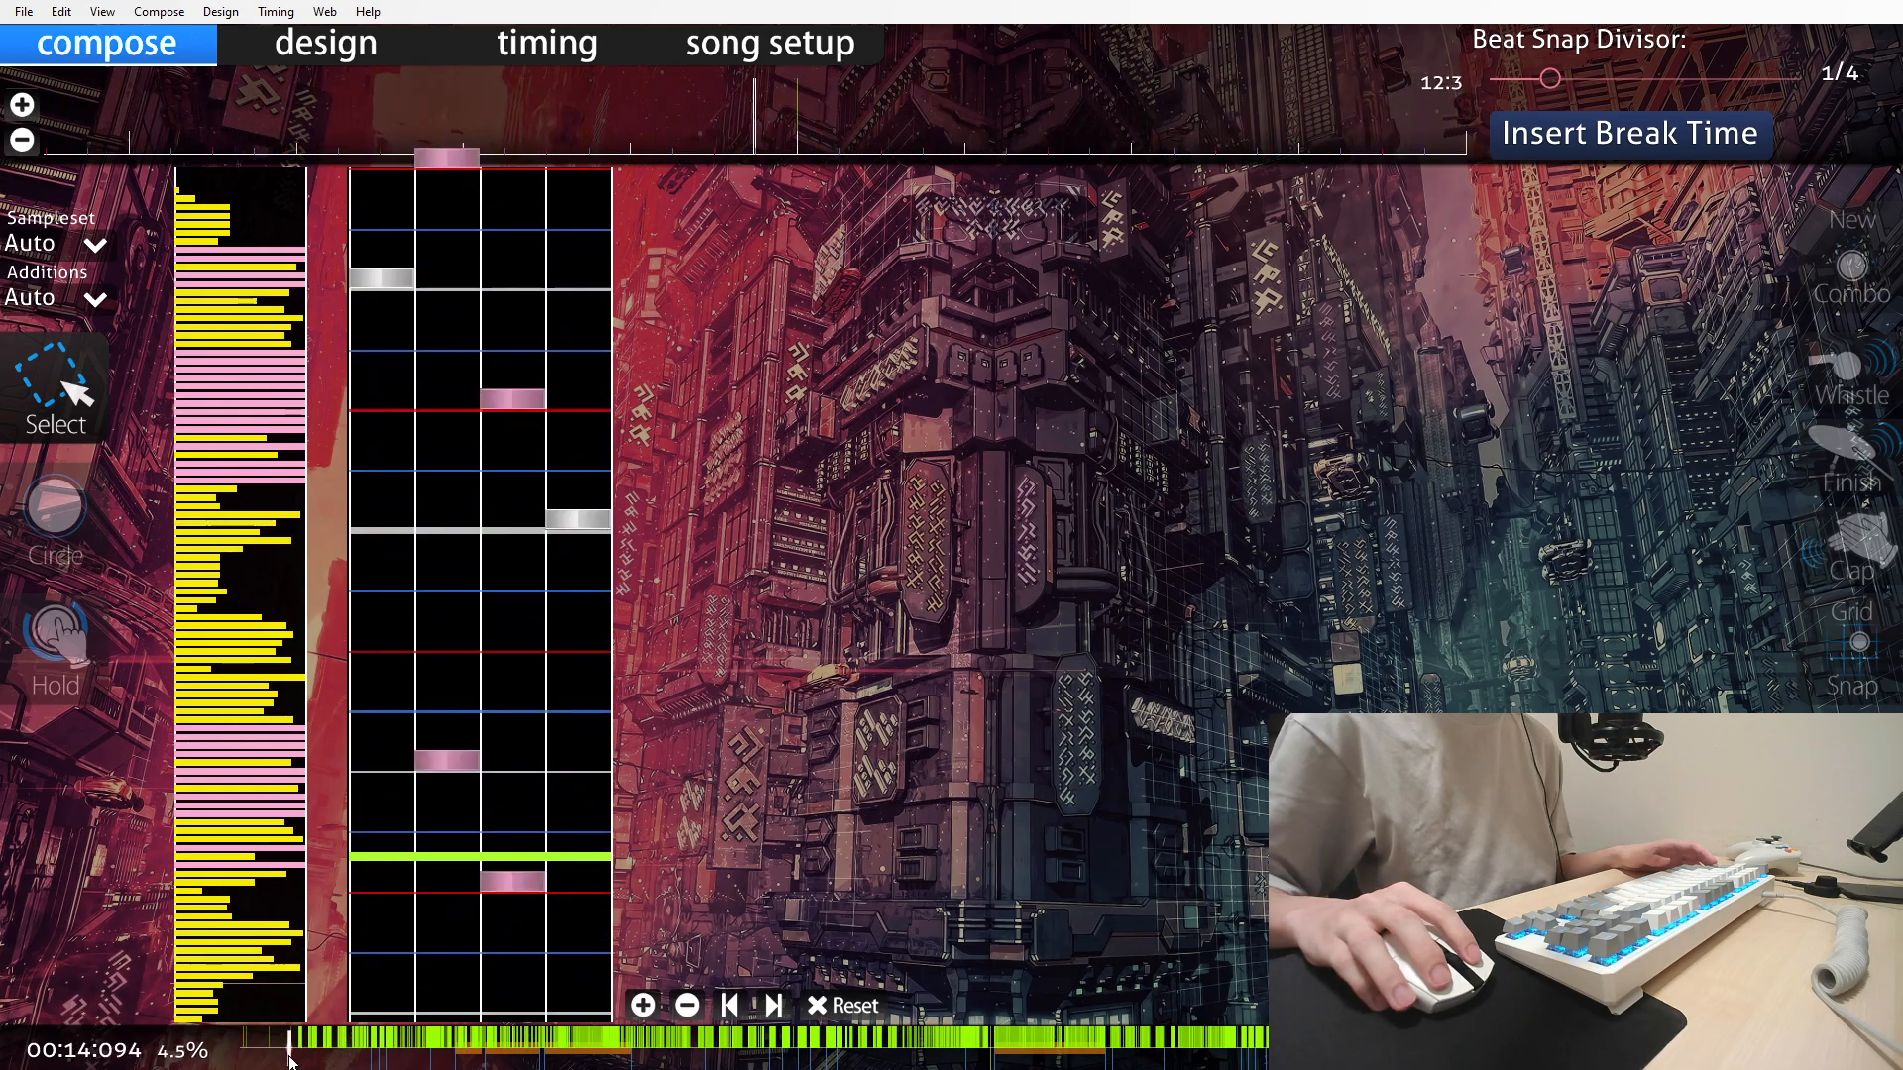
# Go to about 03:25:007 in the 230 BPM map and examine its SV timing points in the Timing Setup Panel
pyautogui.moveTo(346, 1058)
pyautogui.mouseDown()
pyautogui.moveTo(1241, 1050)
pyautogui.moveTo(968, 1050)
pyautogui.mouseUp()
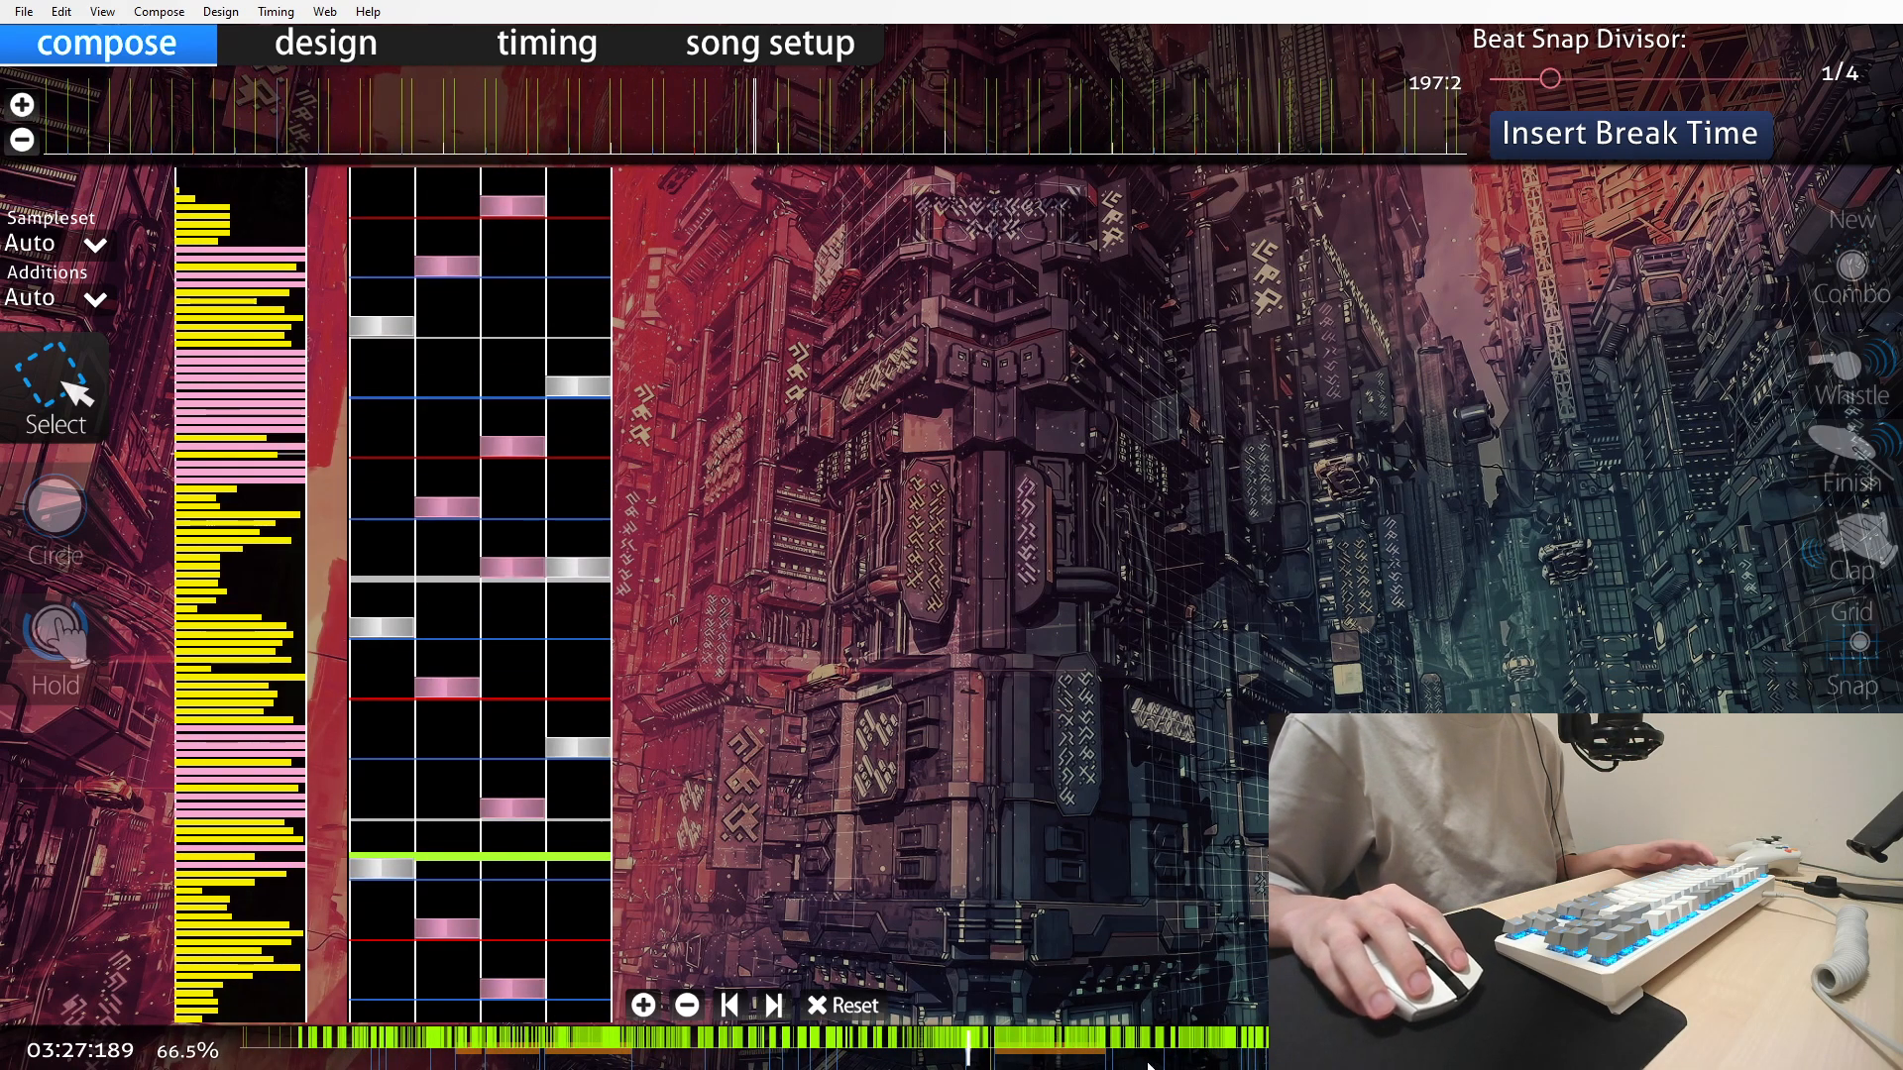
pyautogui.scroll(9, 1009, 503)
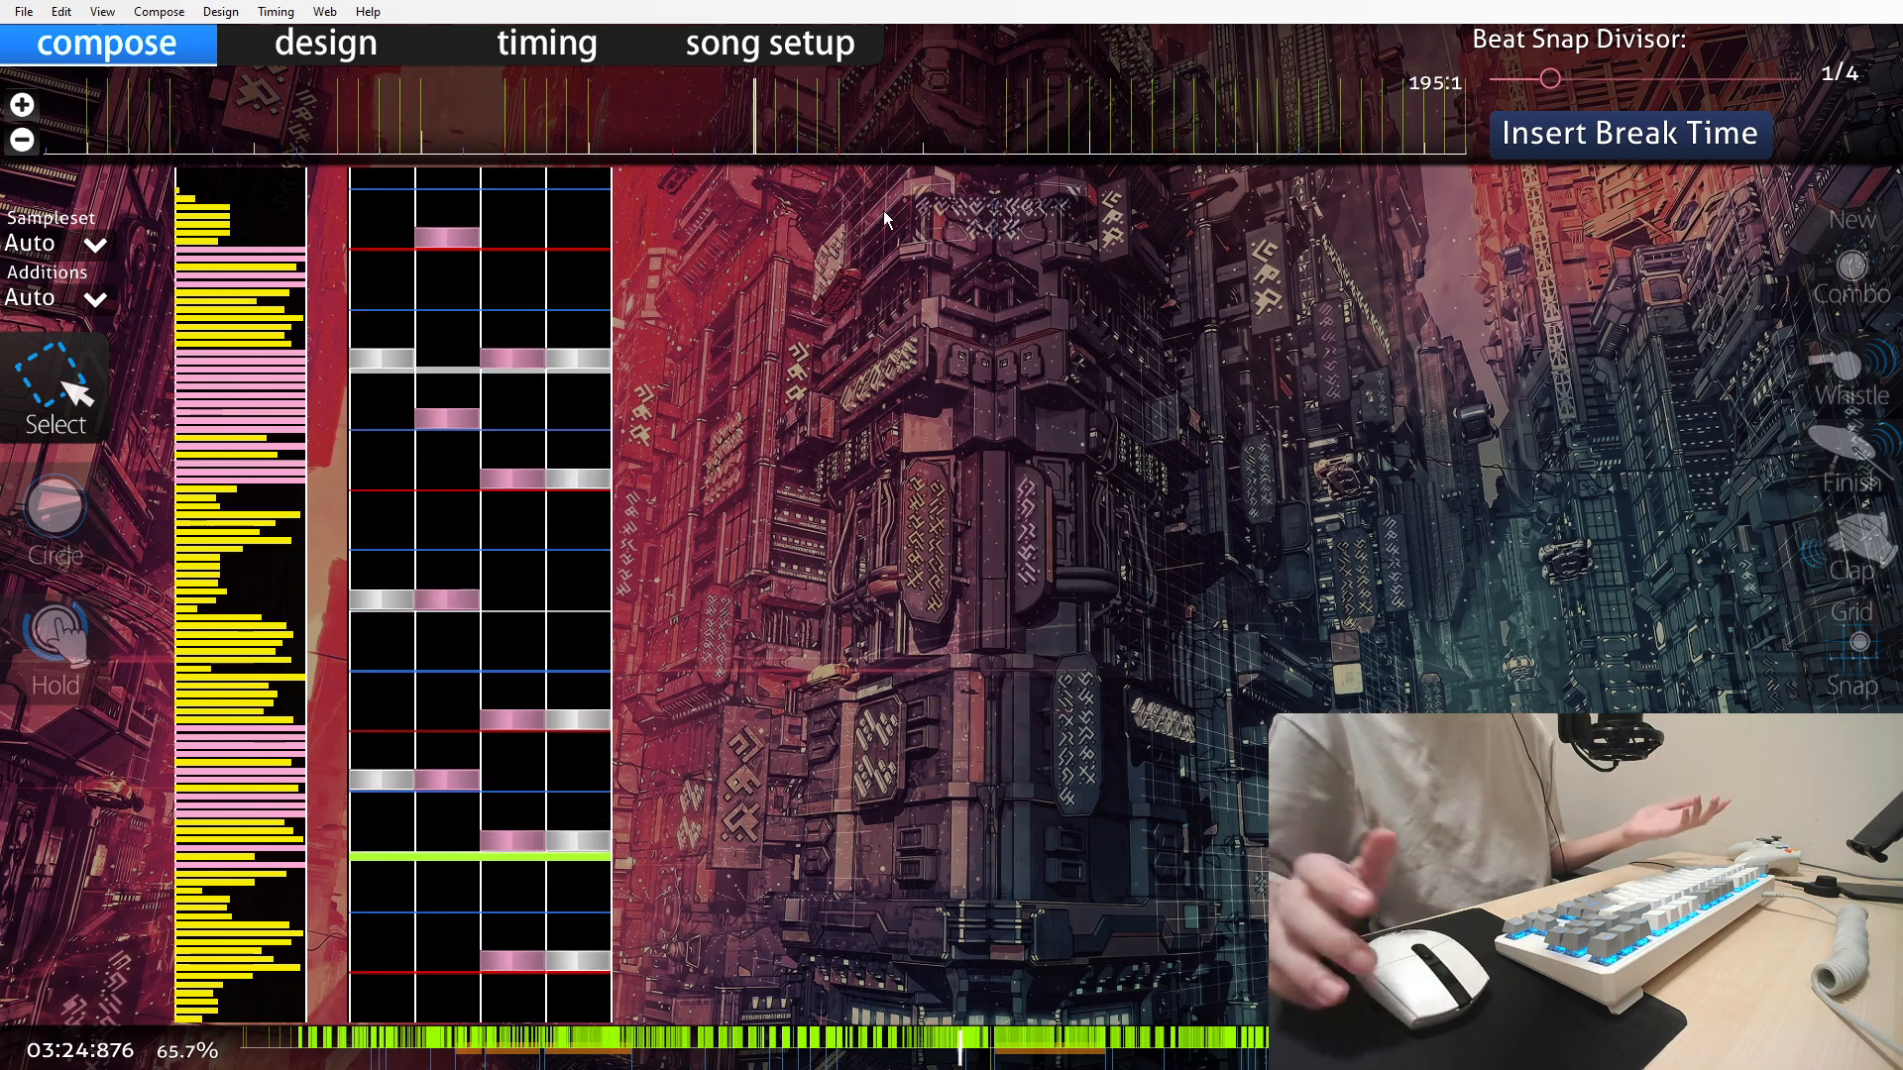
pyautogui.scroll(-1, 753, 232)
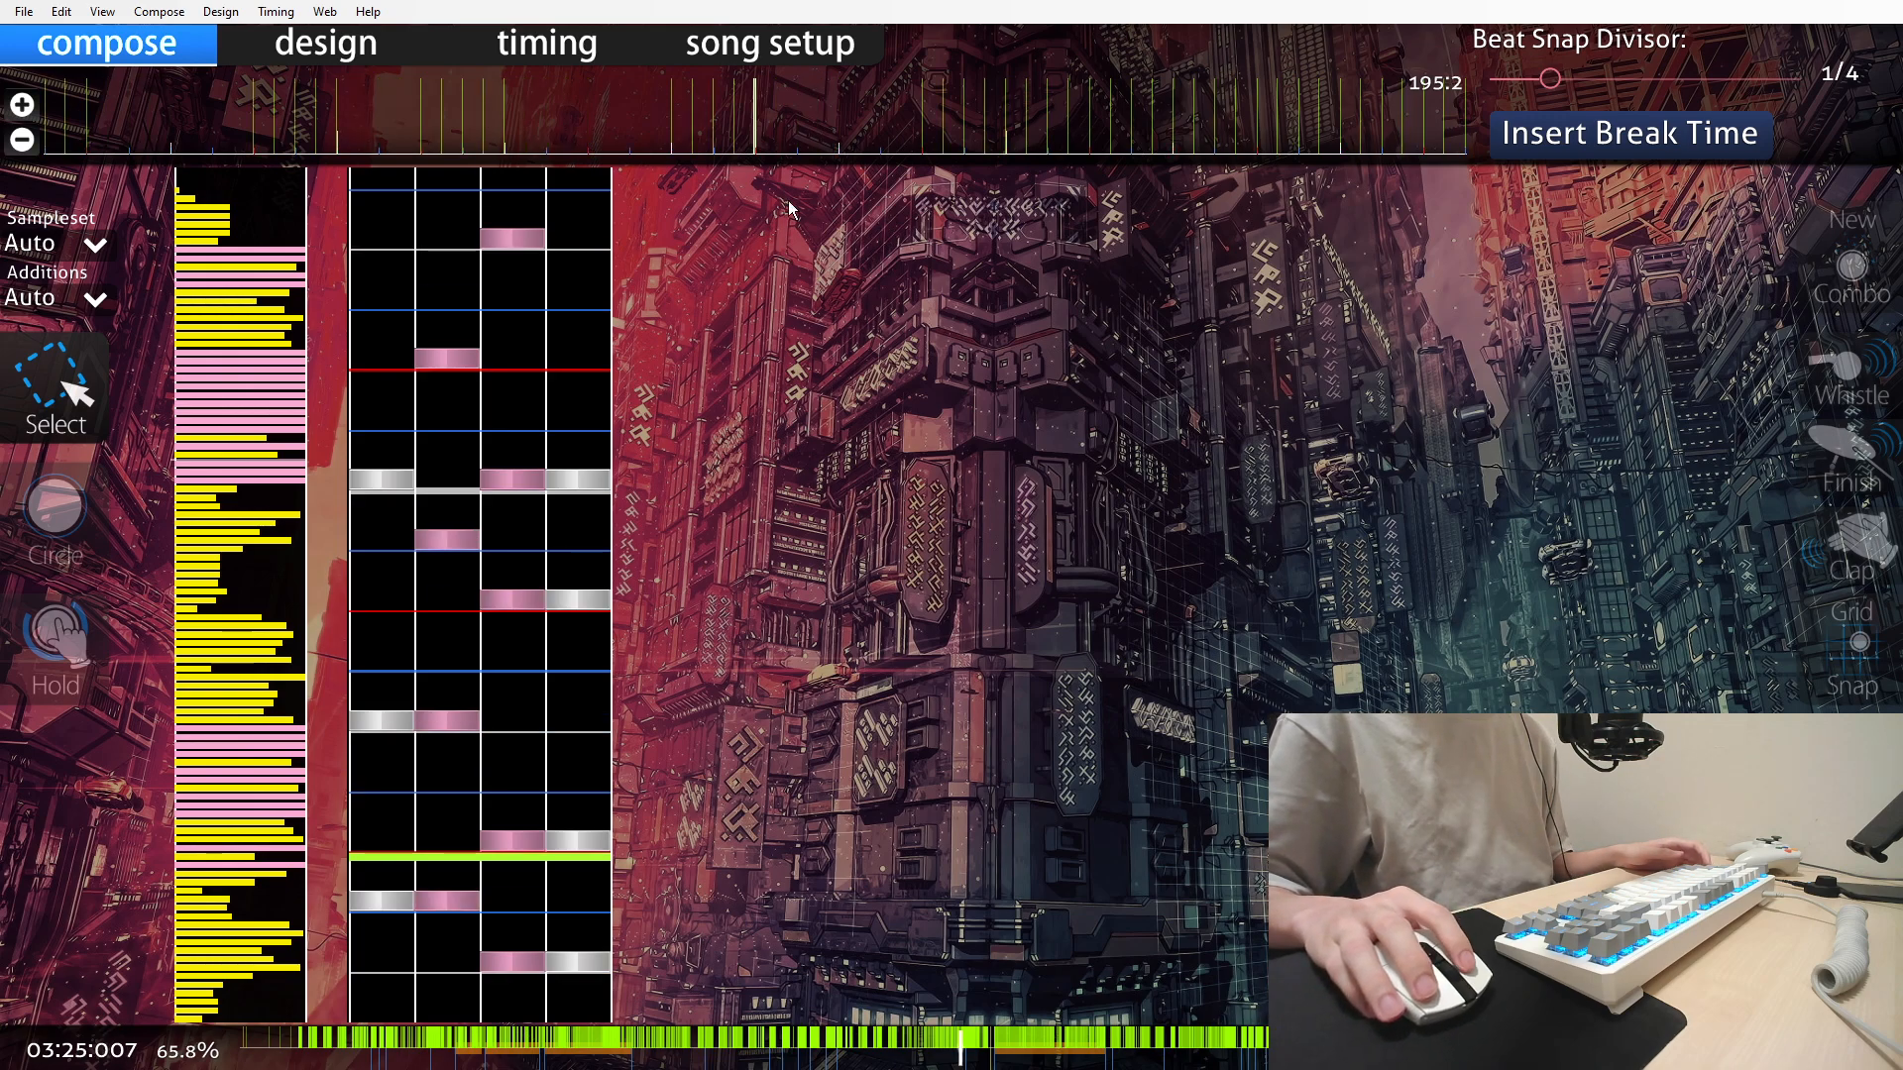
pyautogui.click(571, 51)
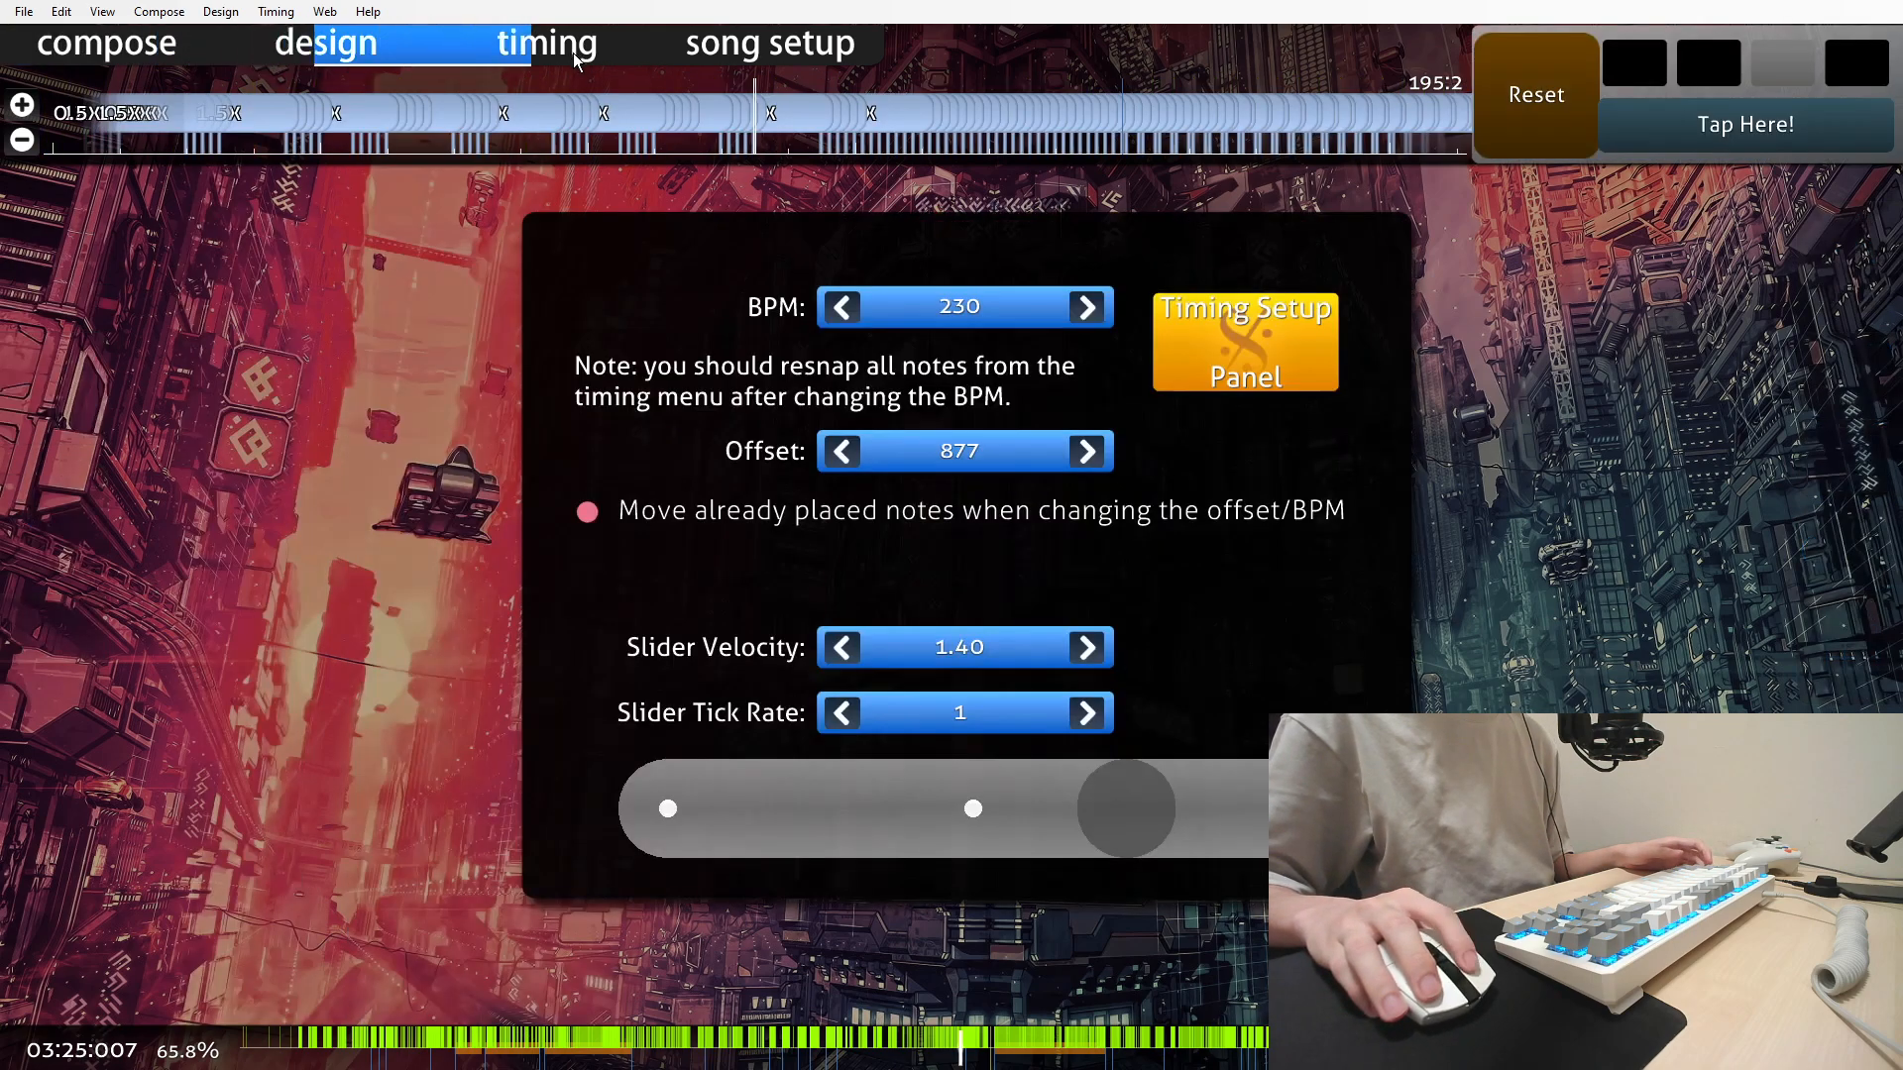
pyautogui.click(1204, 341)
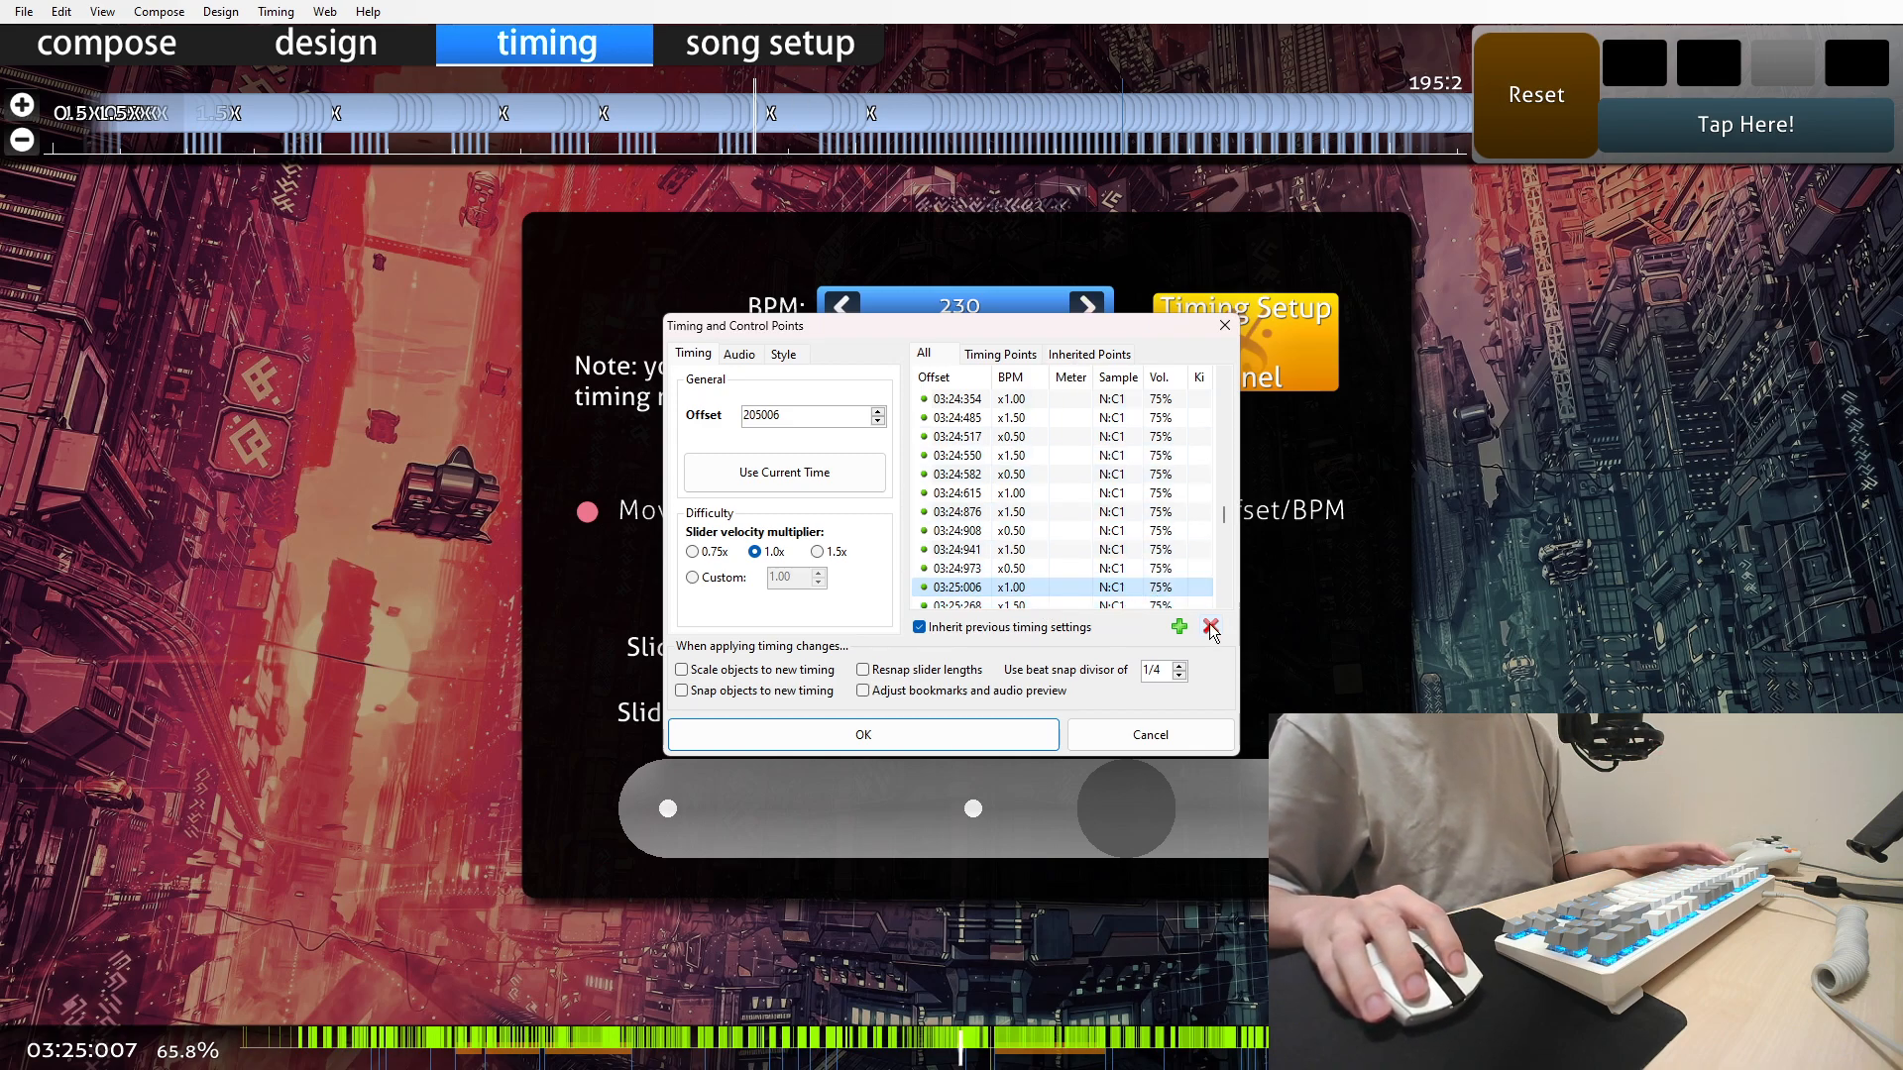
pyautogui.click(1213, 723)
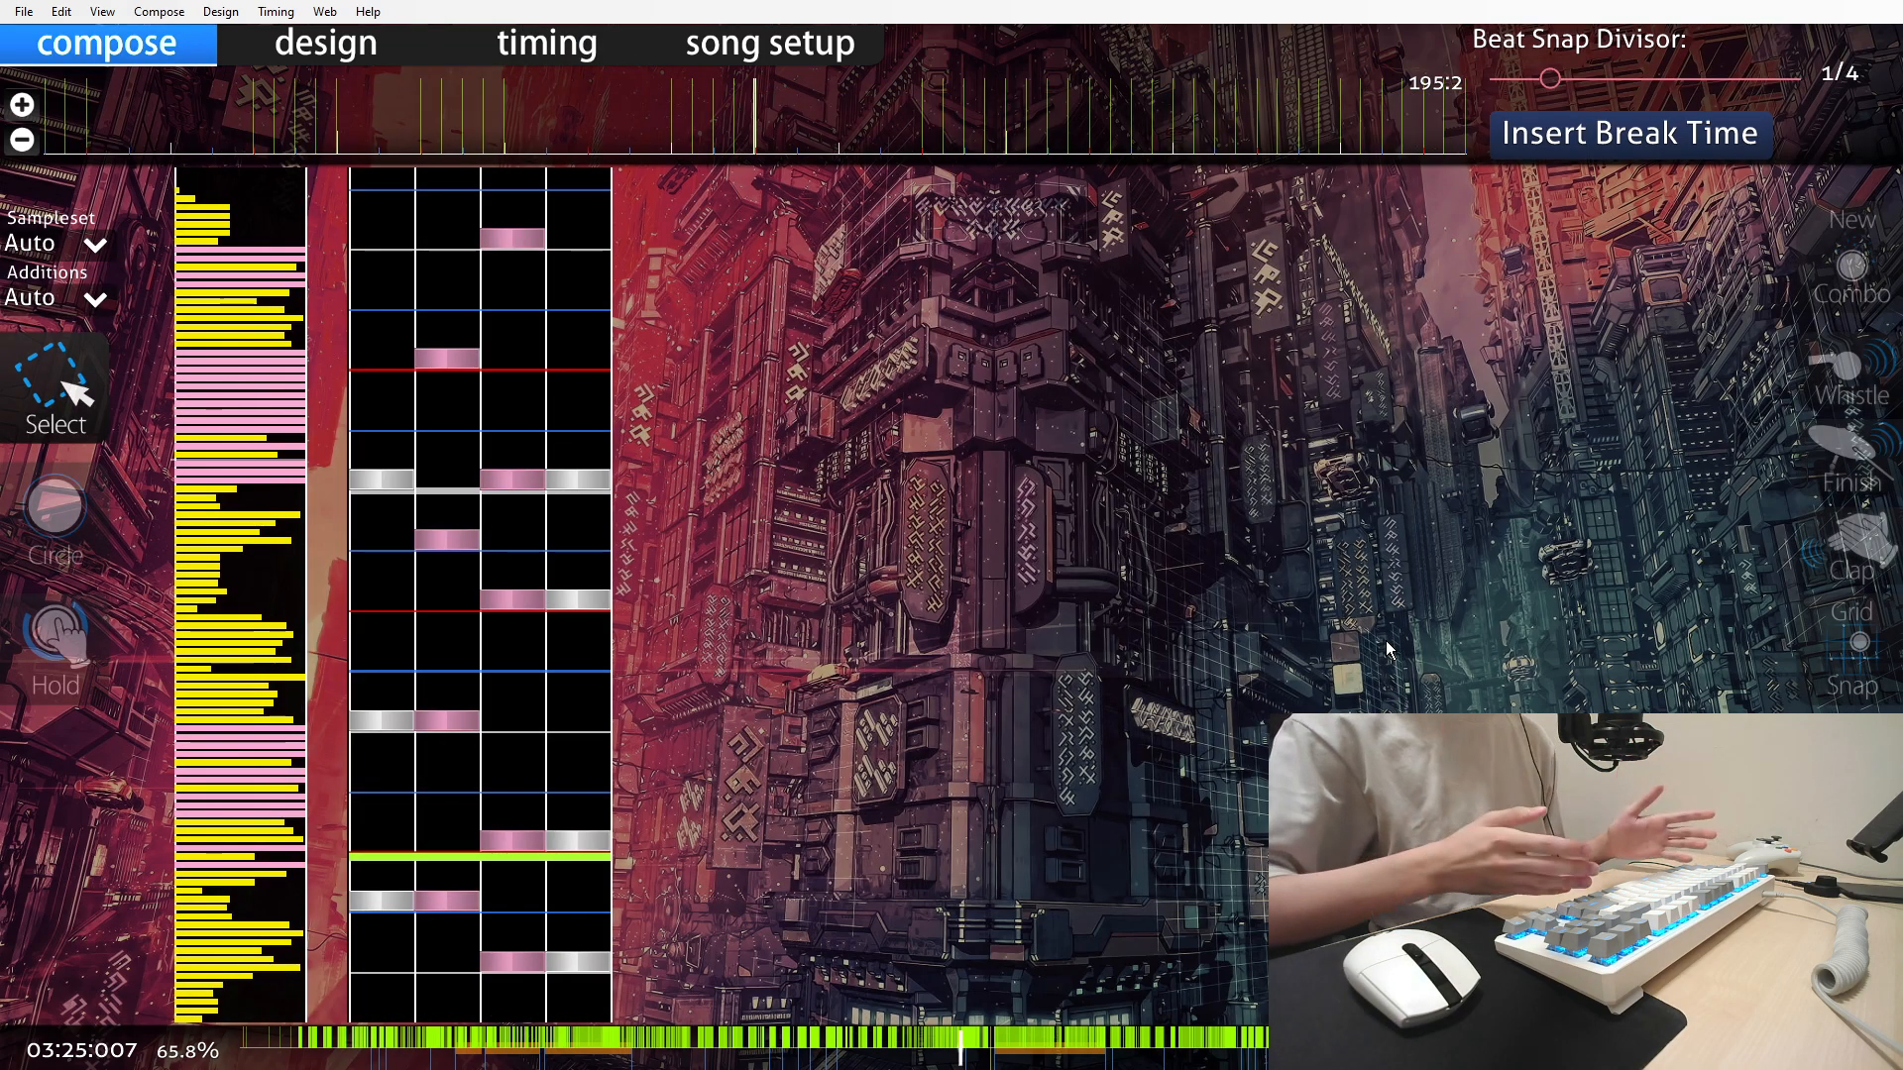
# Go to 02:46:790 in the map, look over the notes there and open the Timing Setup Panel
pyautogui.moveTo(1170, 1050); pyautogui.dragTo(621, 1063)
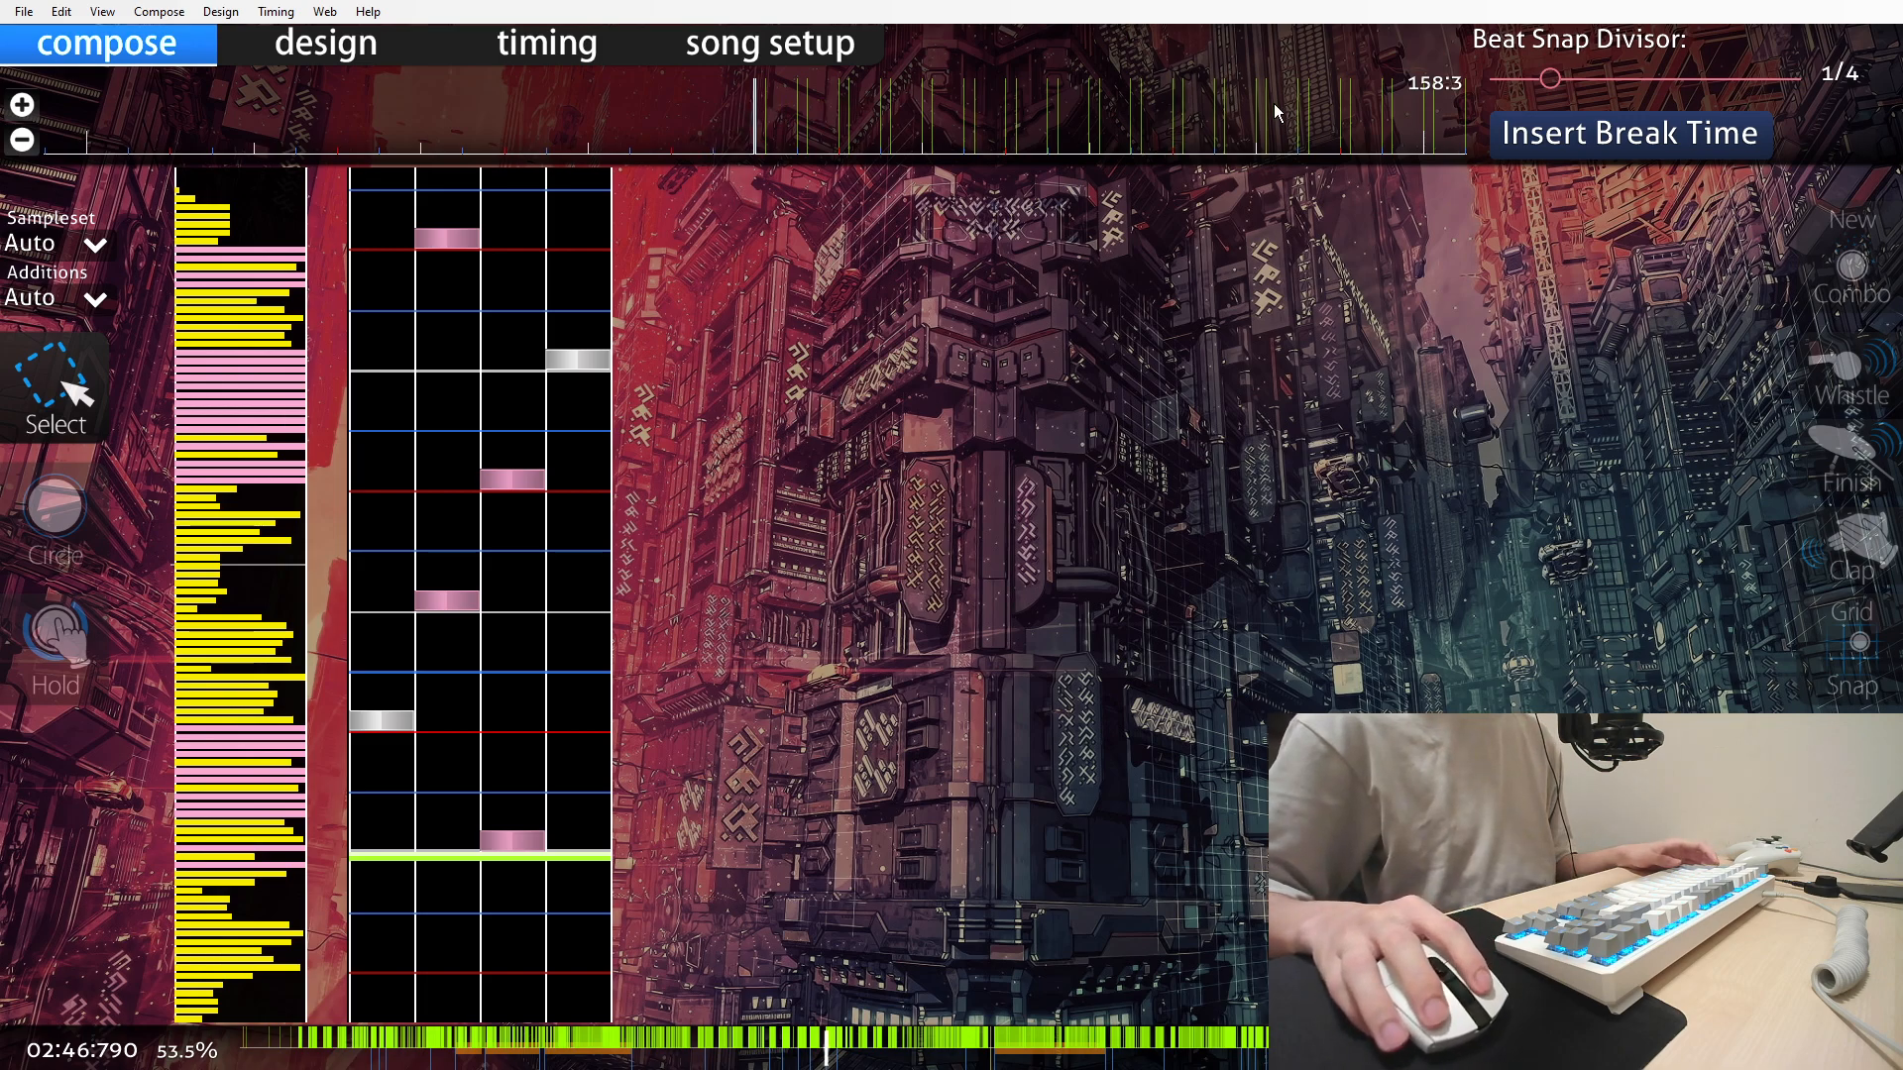
pyautogui.scroll(-11, 977, 492)
pyautogui.scroll(9, 967, 503)
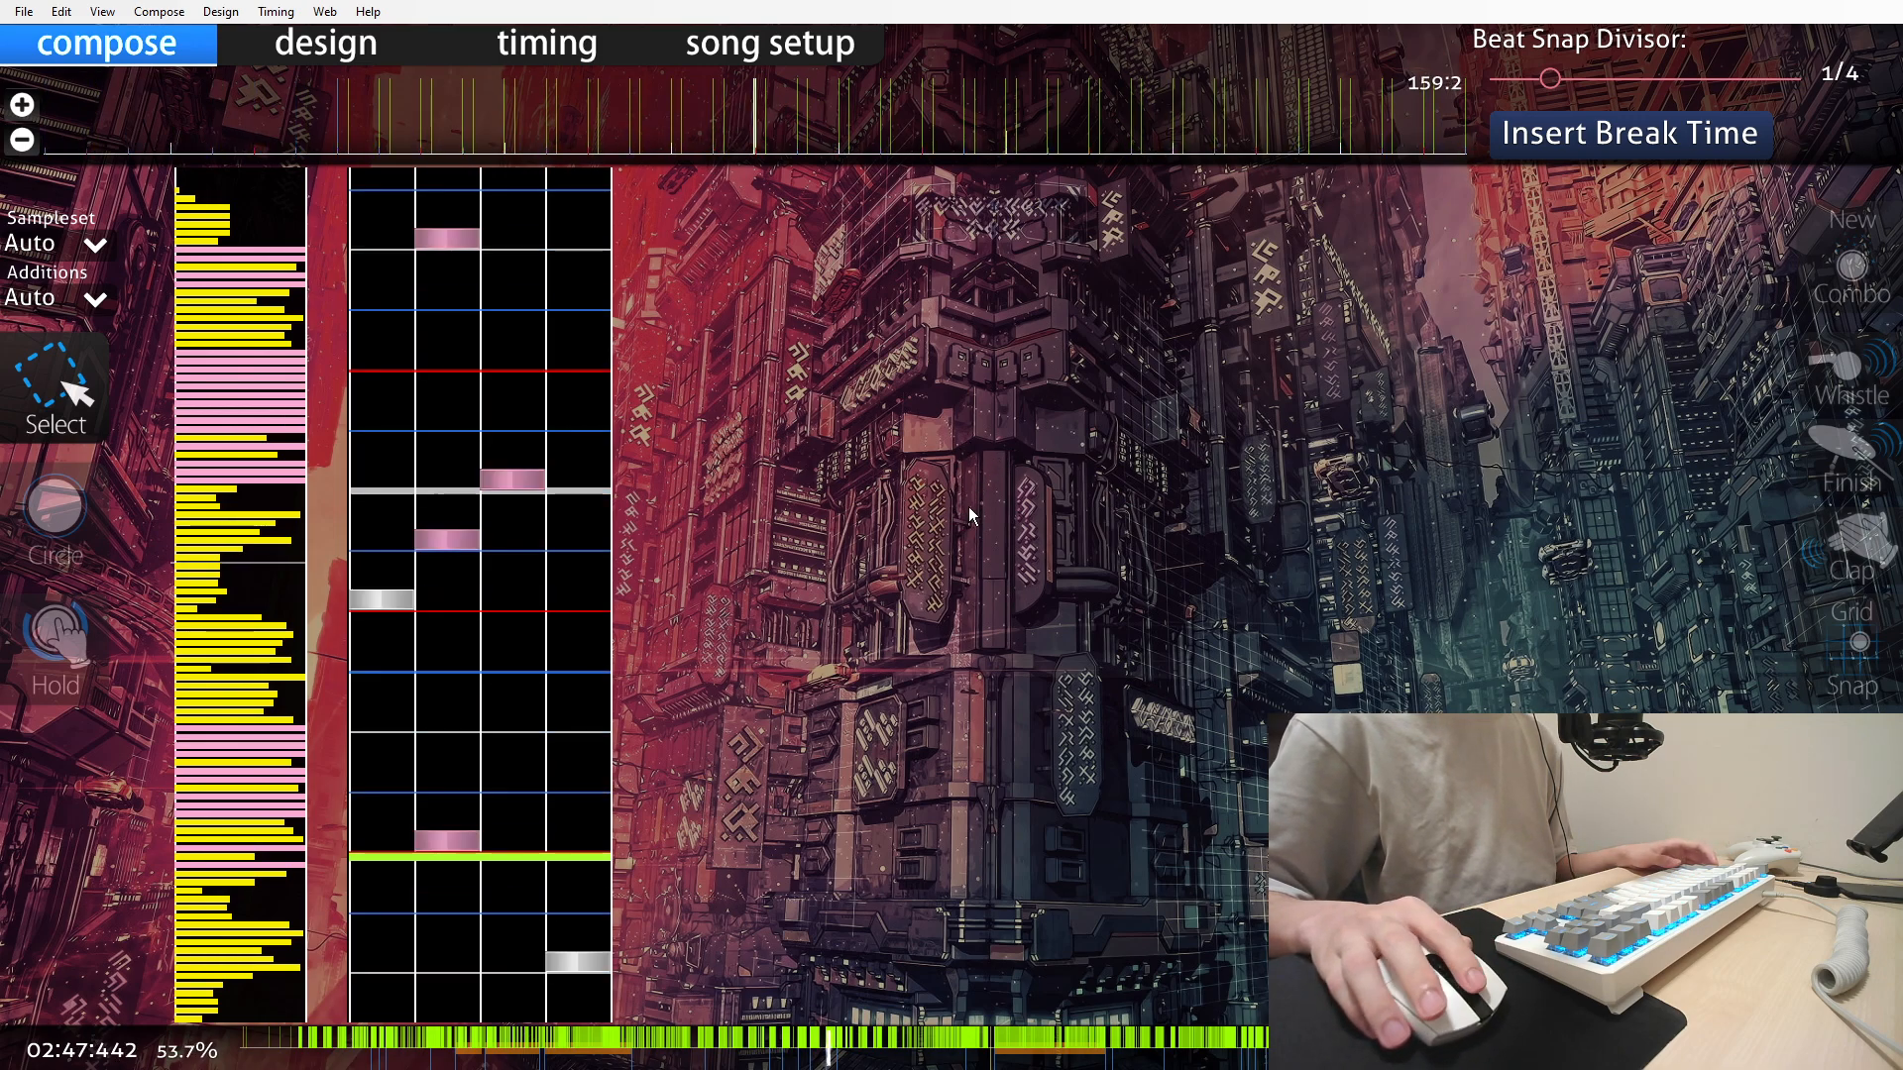
pyautogui.scroll(2, 1059, 545)
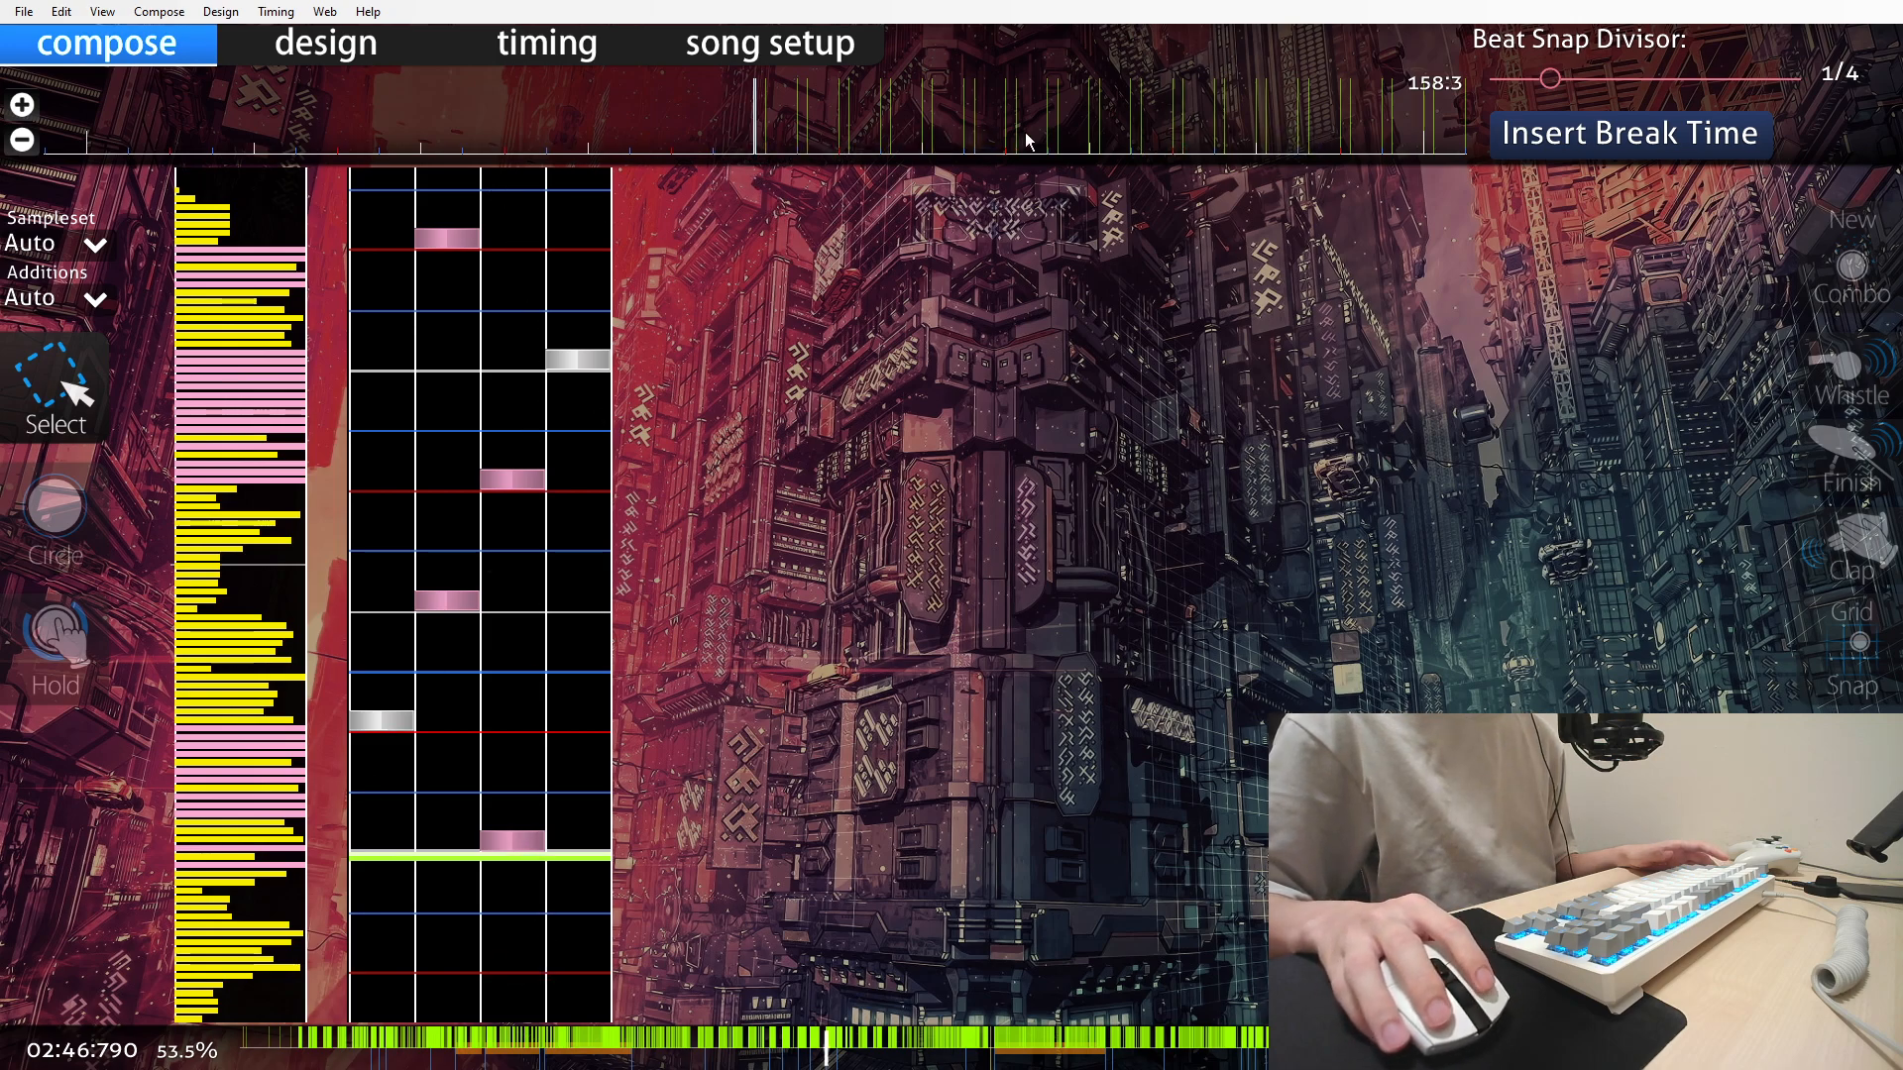
pyautogui.click(548, 51)
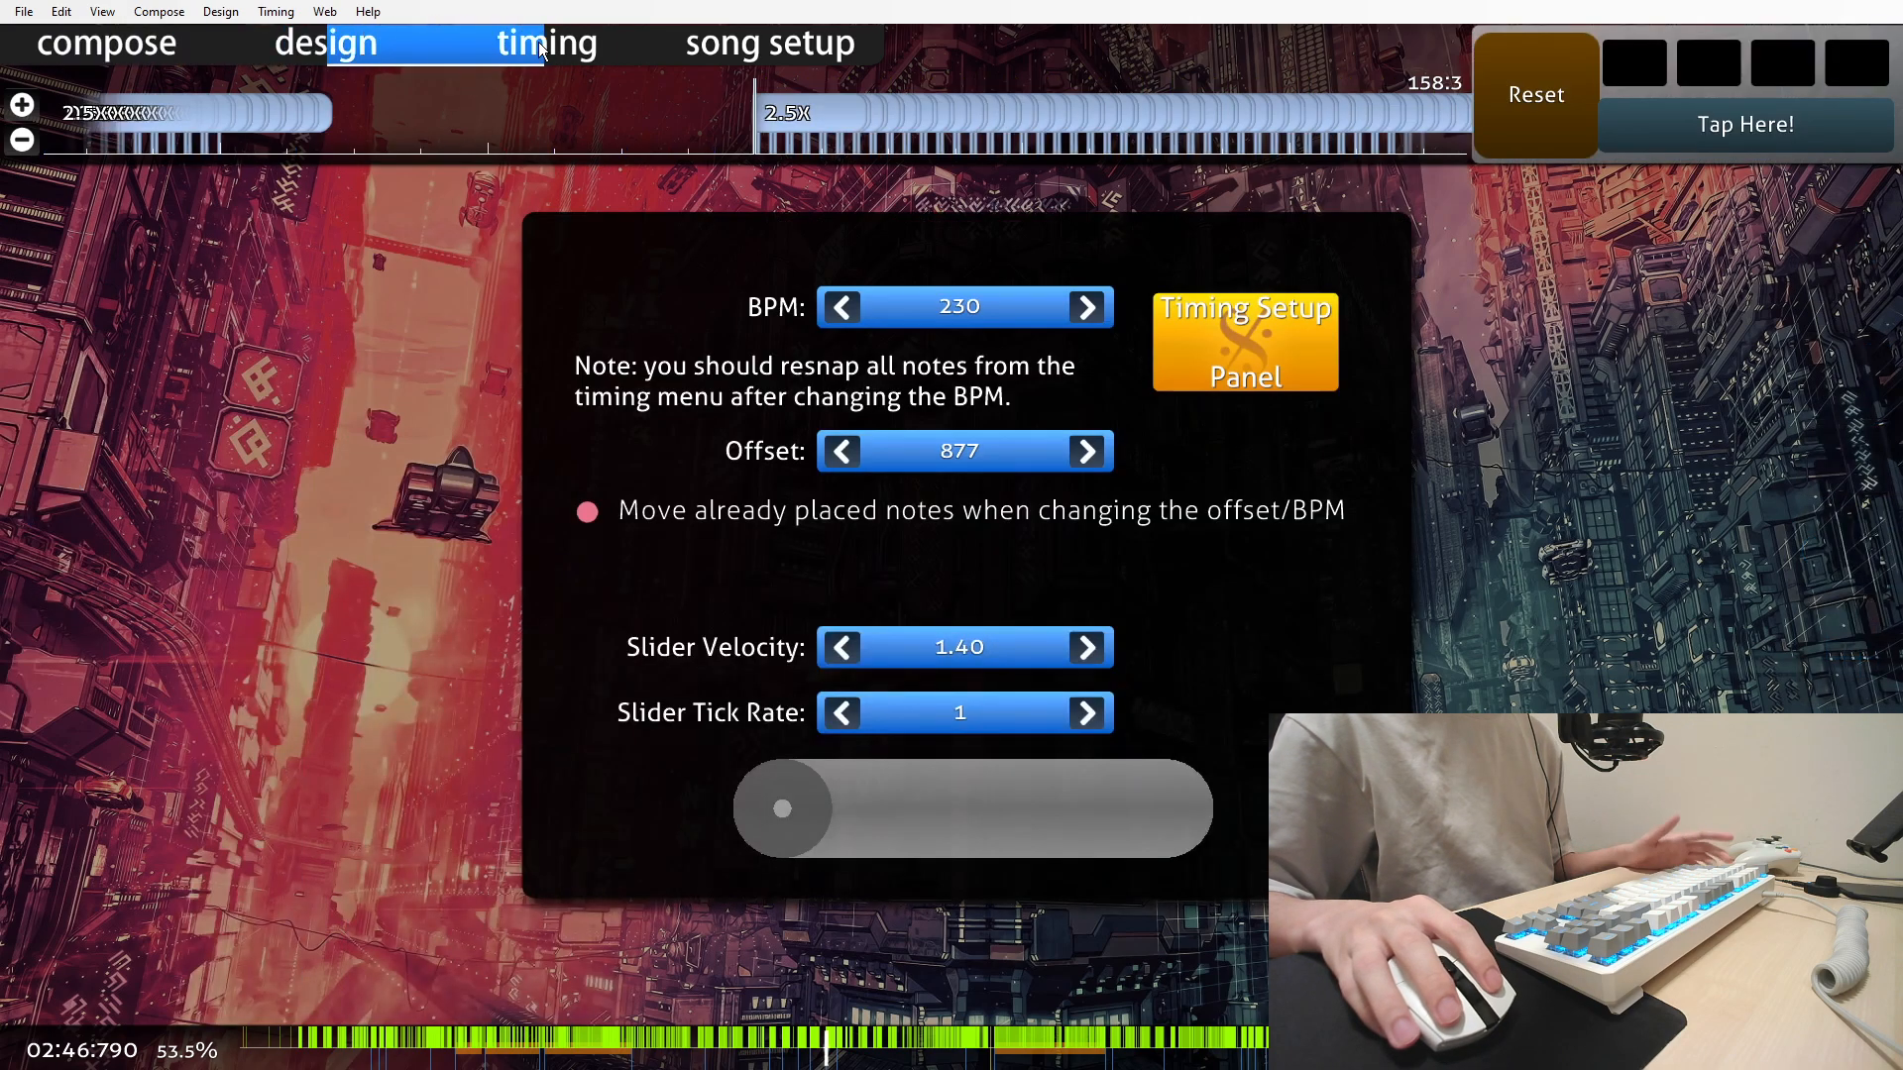
pyautogui.click(1257, 336)
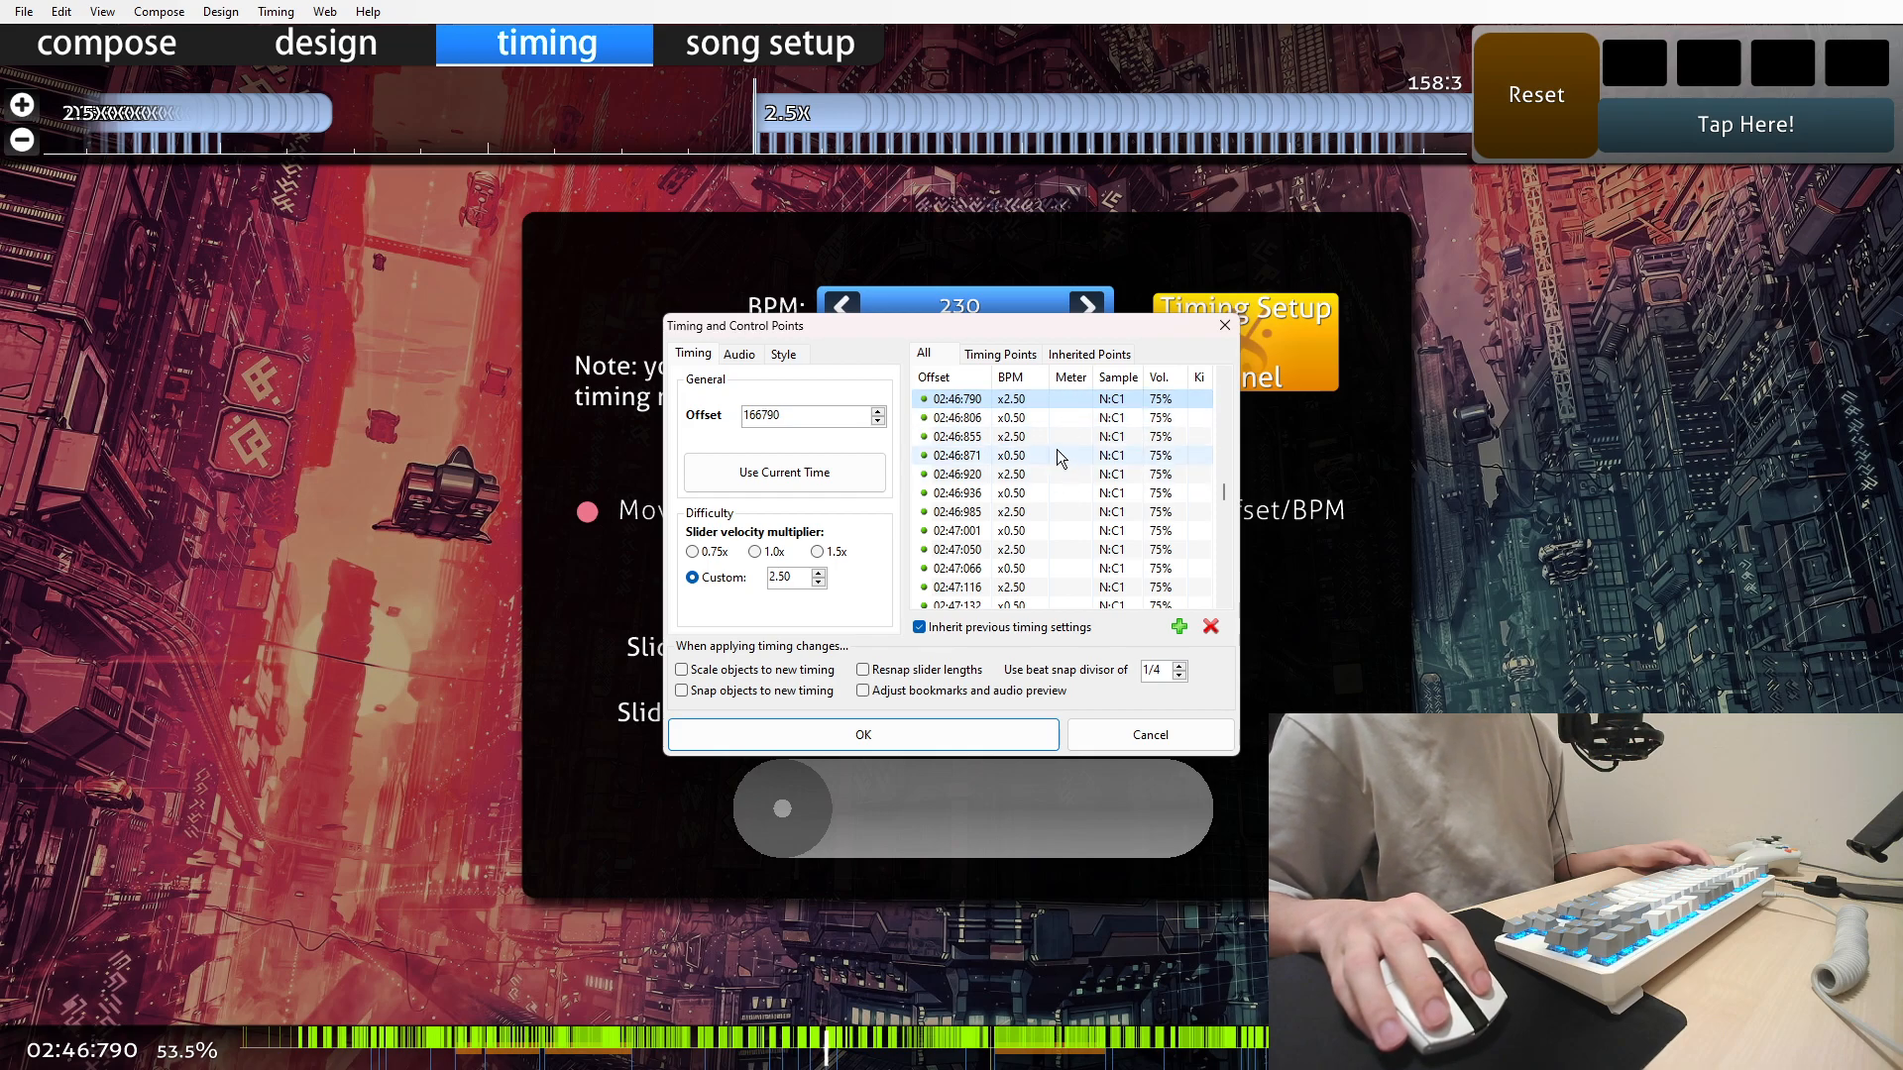
# Try to set a custom slider velocity multiplier of 1000000 on the alternating x2.50 points from 02:46:790 to 02:47:246
pyautogui.keyDown('ctrl'); pyautogui.click(1051, 439); pyautogui.keyUp('ctrl')
pyautogui.keyDown('ctrl'); pyautogui.click(1052, 476); pyautogui.keyUp('ctrl')
pyautogui.keyDown('ctrl'); pyautogui.click(1055, 514); pyautogui.keyUp('ctrl')
pyautogui.keyDown('ctrl'); pyautogui.click(1058, 550); pyautogui.keyUp('ctrl')
pyautogui.keyDown('ctrl'); pyautogui.click(1070, 588); pyautogui.keyUp('ctrl')
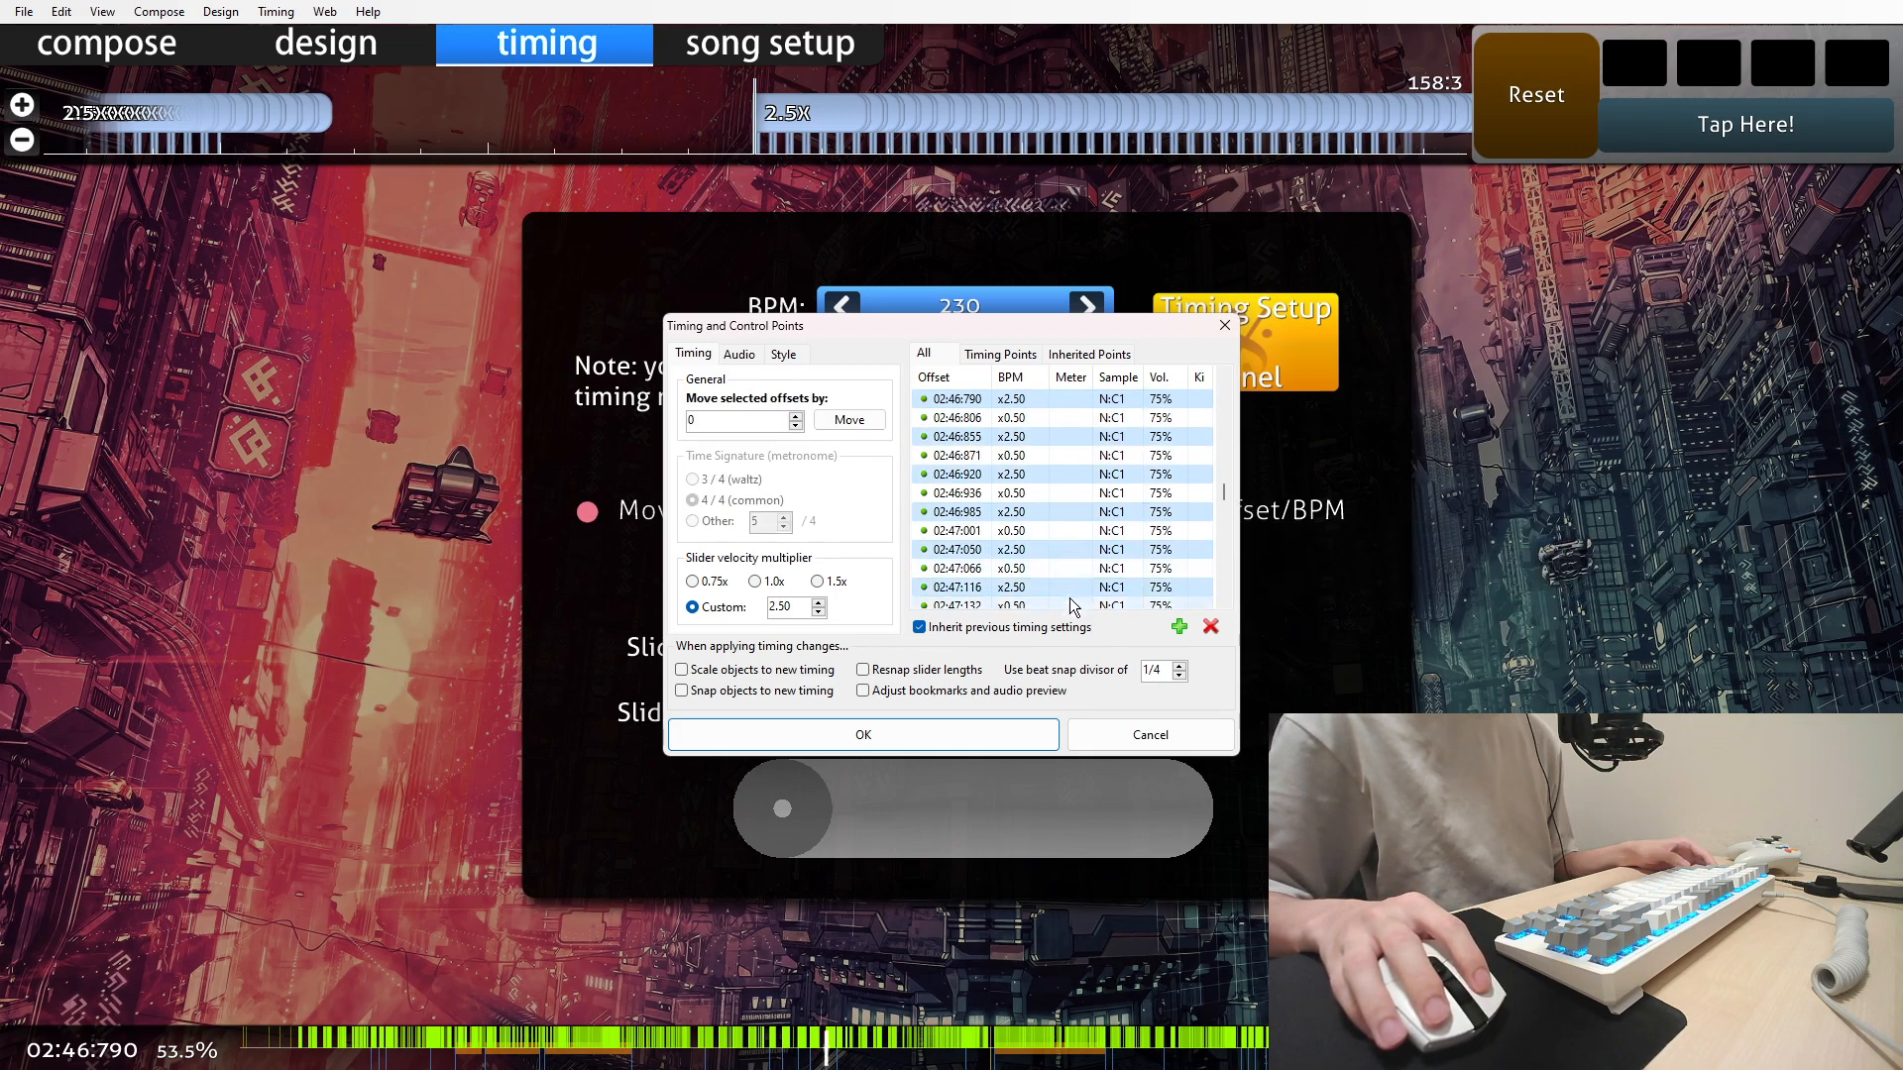
pyautogui.scroll(-2, 1065, 575)
pyautogui.keyDown('ctrl'); pyautogui.click(1026, 535); pyautogui.keyUp('ctrl')
pyautogui.keyDown('ctrl'); pyautogui.click(1028, 571); pyautogui.keyUp('ctrl')
pyautogui.moveTo(794, 605); pyautogui.dragTo(754, 606)
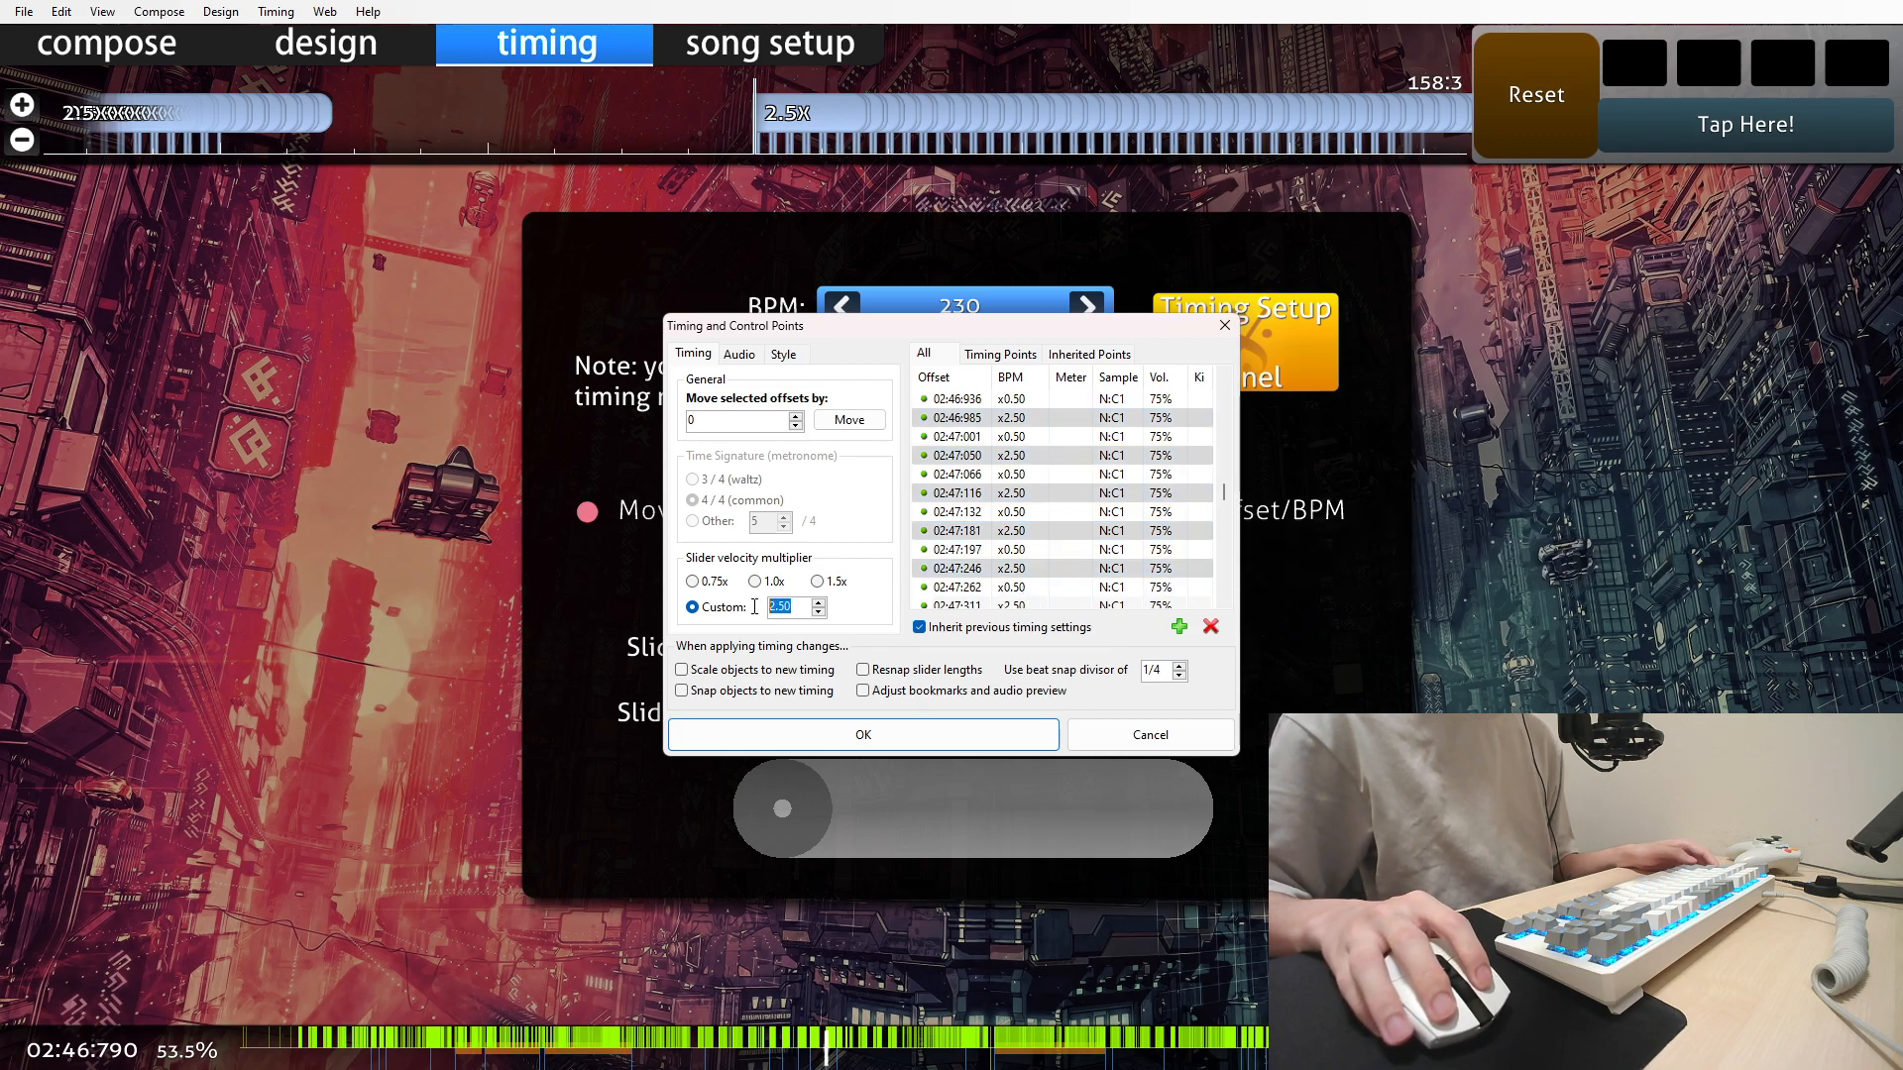
pyautogui.write('1000000')
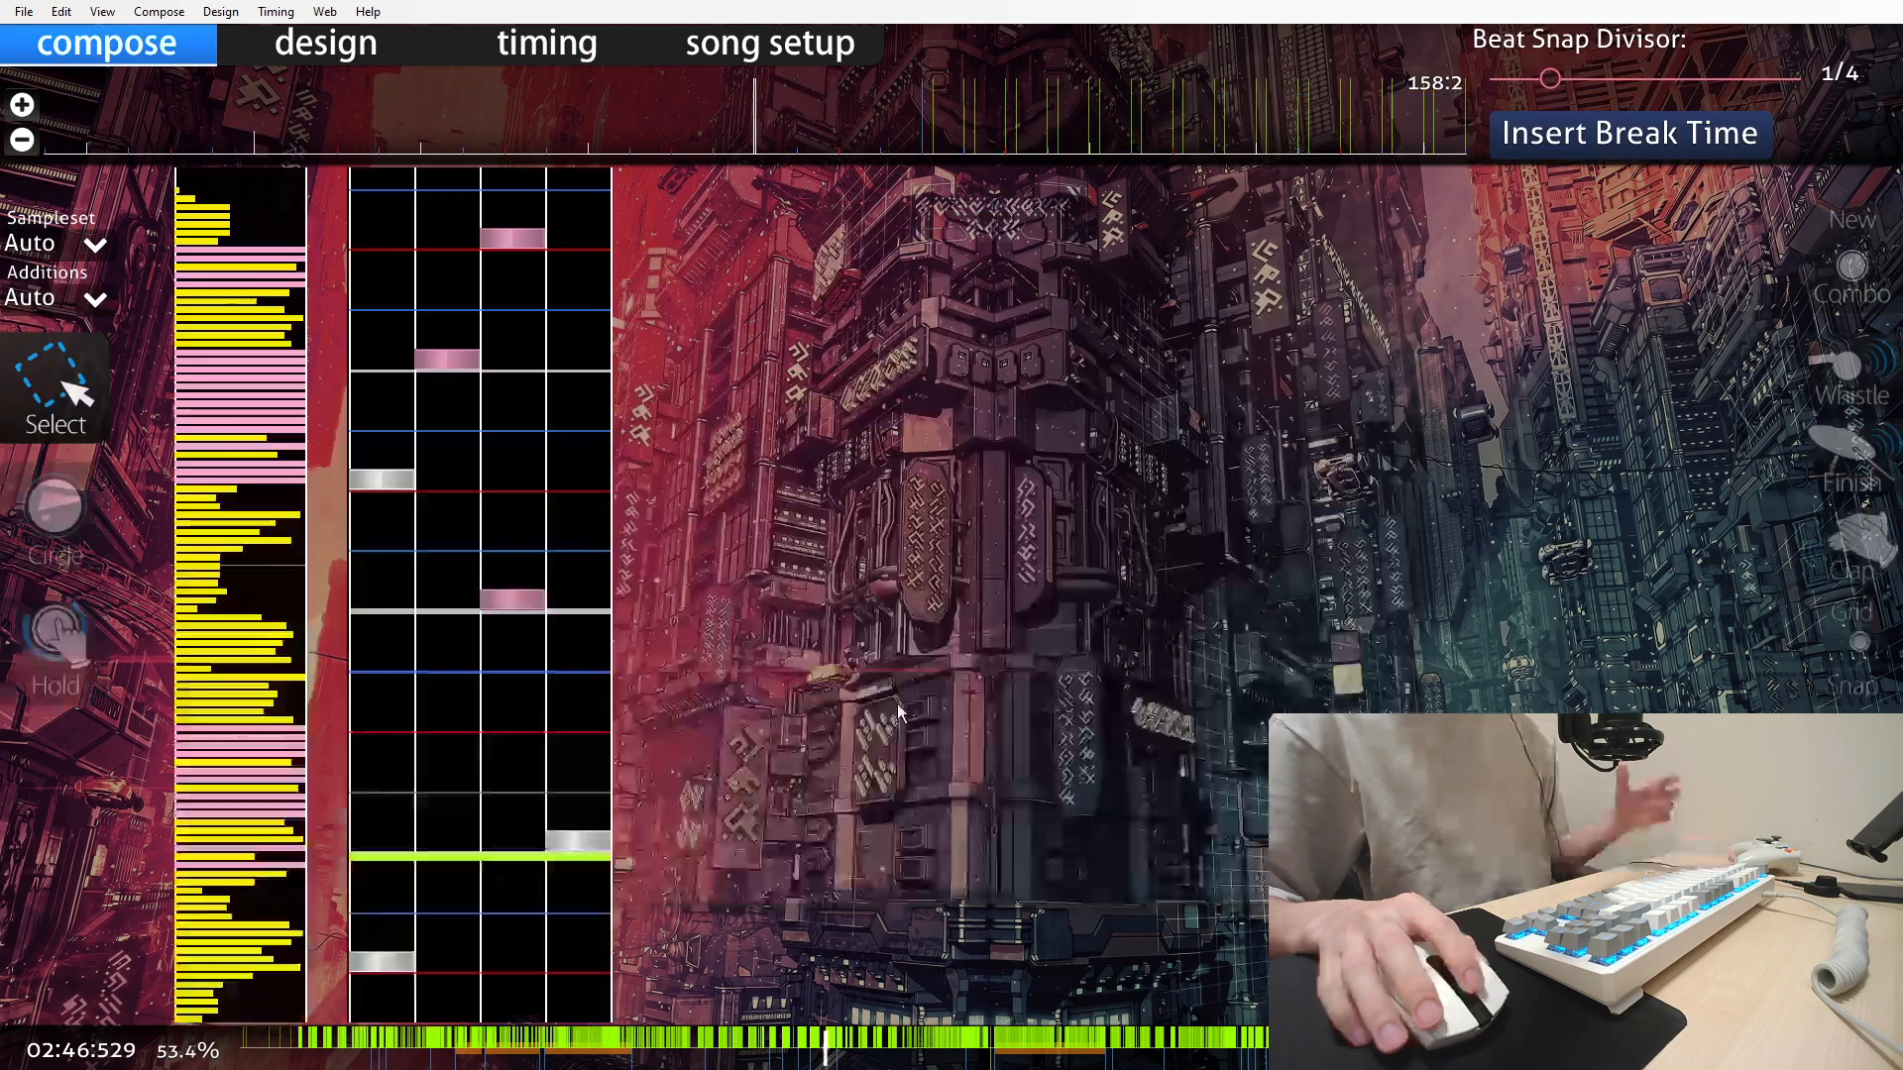
# Review the notes from about 02:46:529 to 02:47:442 and examine the SV points around 02:46:790 in the Timing Setup Panel
pyautogui.scroll(-3, 899, 711)
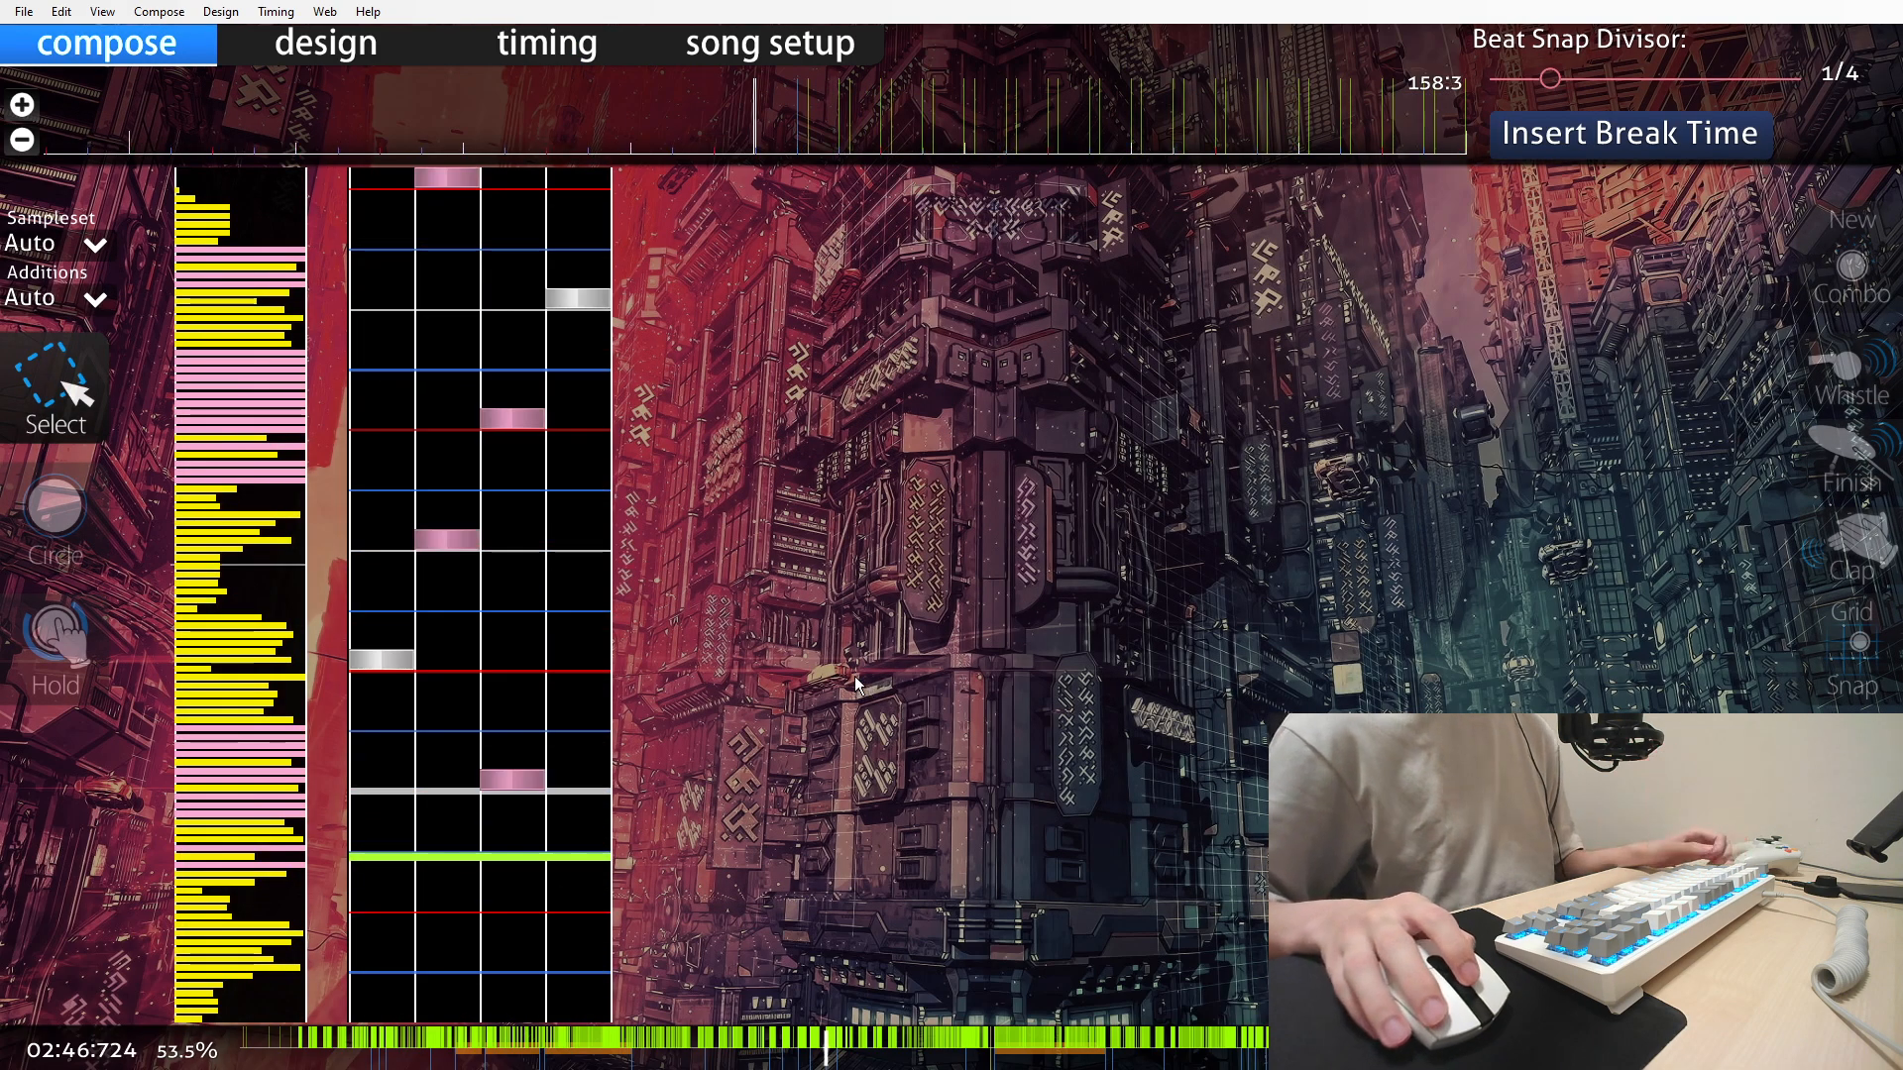
pyautogui.scroll(-1, 861, 673)
pyautogui.scroll(-15, 752, 585)
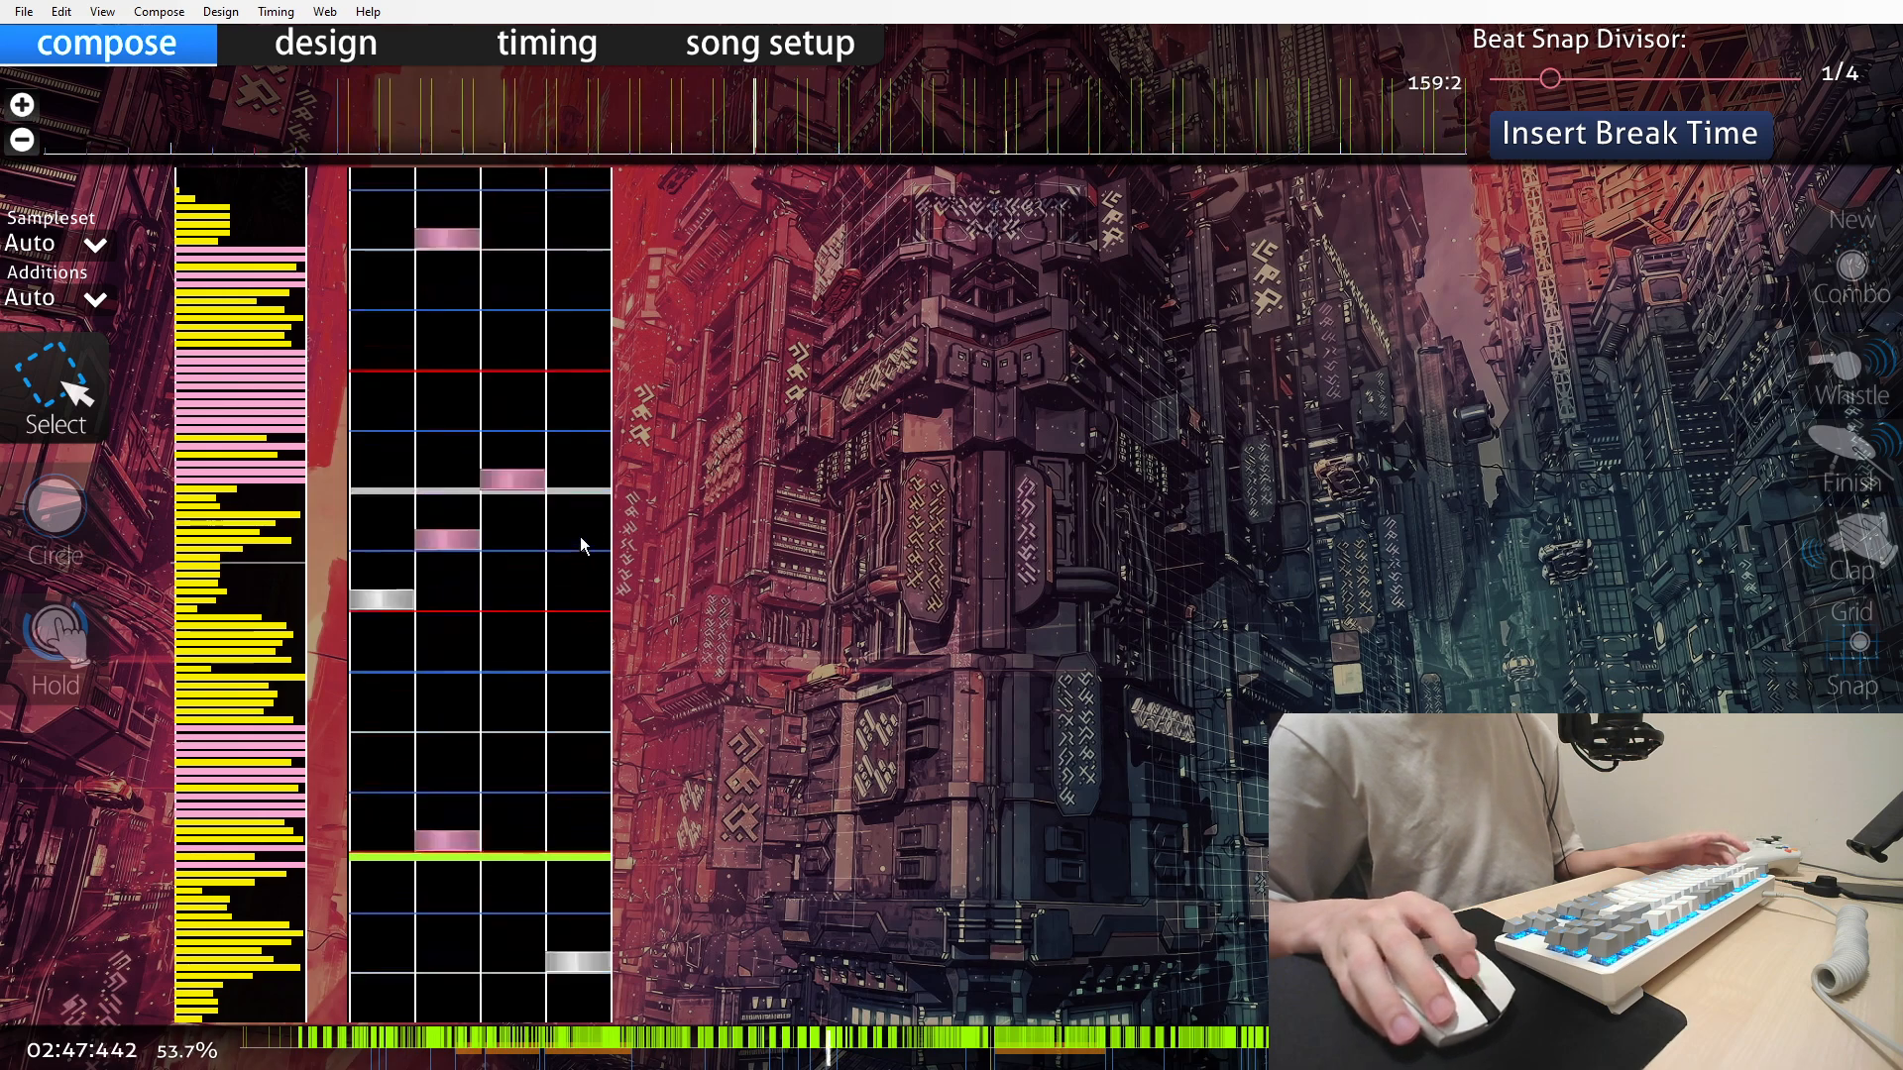
pyautogui.scroll(10, 595, 555)
pyautogui.scroll(6, 594, 555)
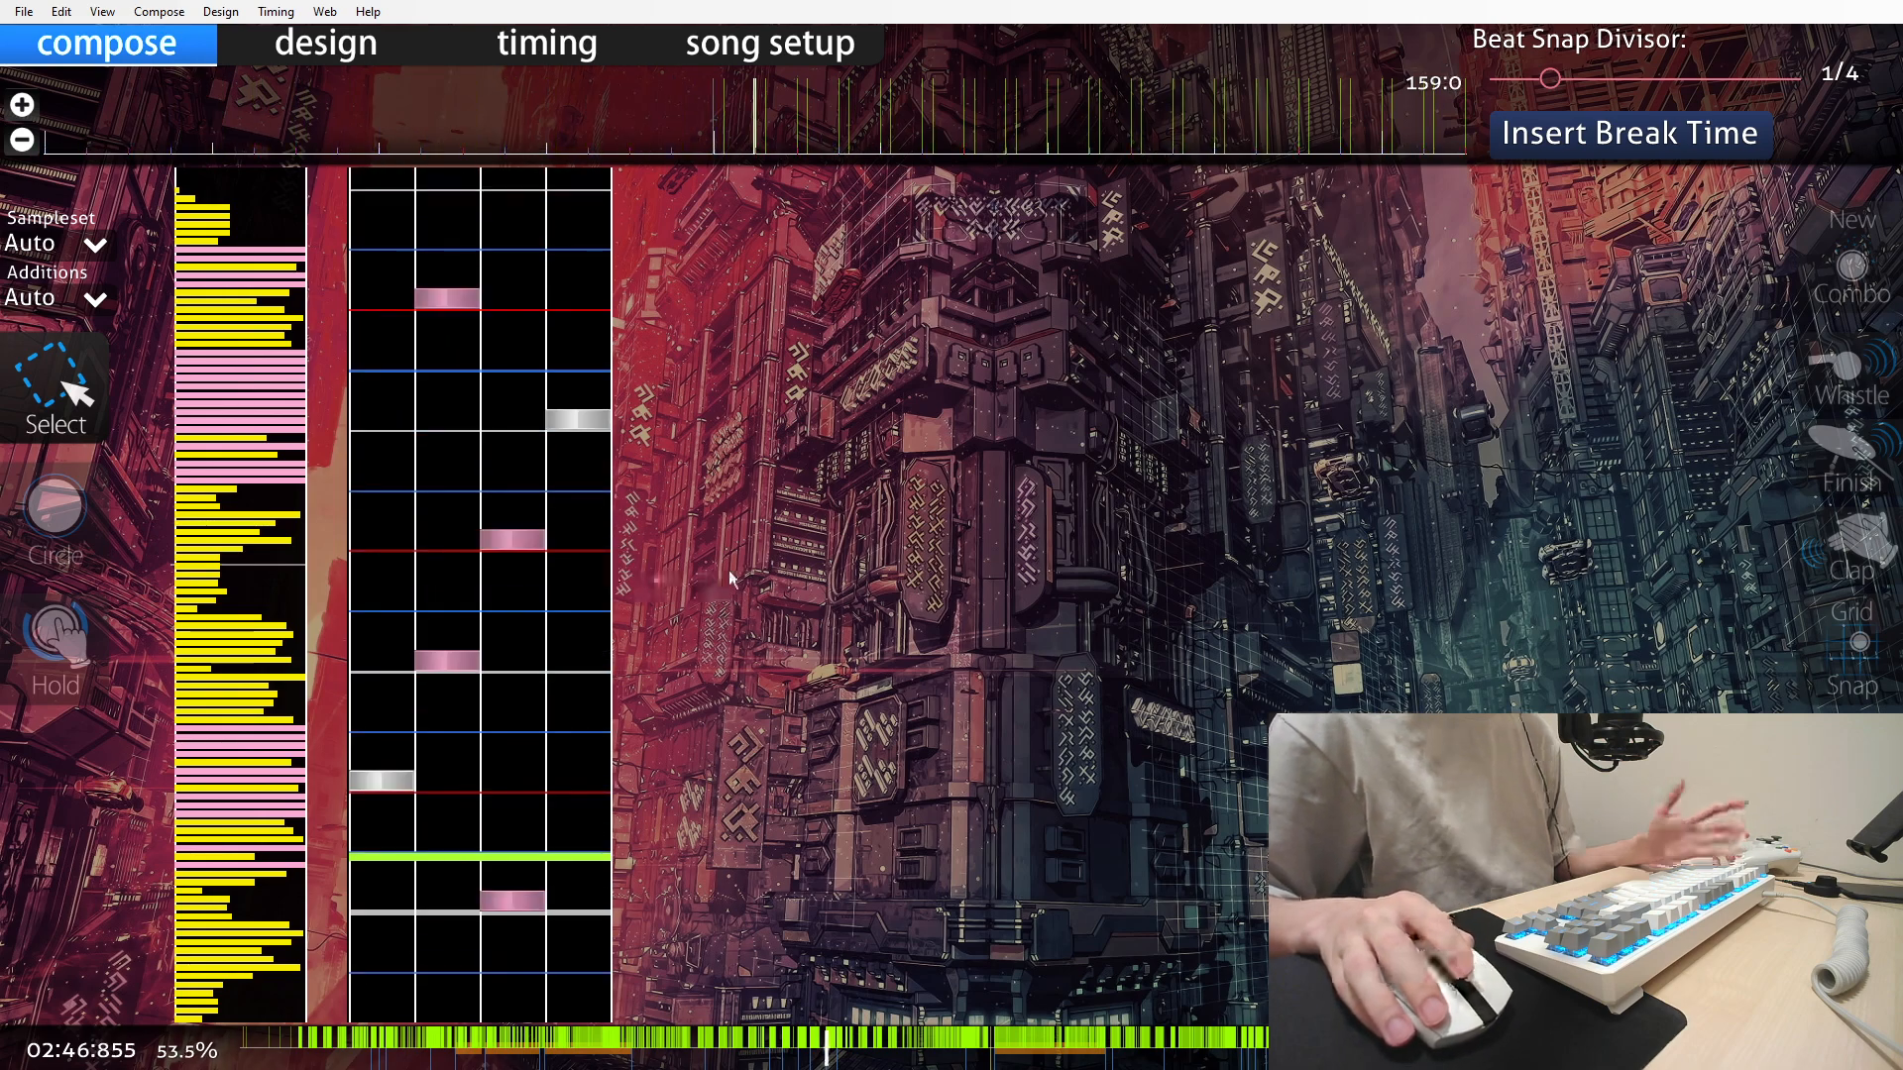
pyautogui.scroll(-1, 693, 515)
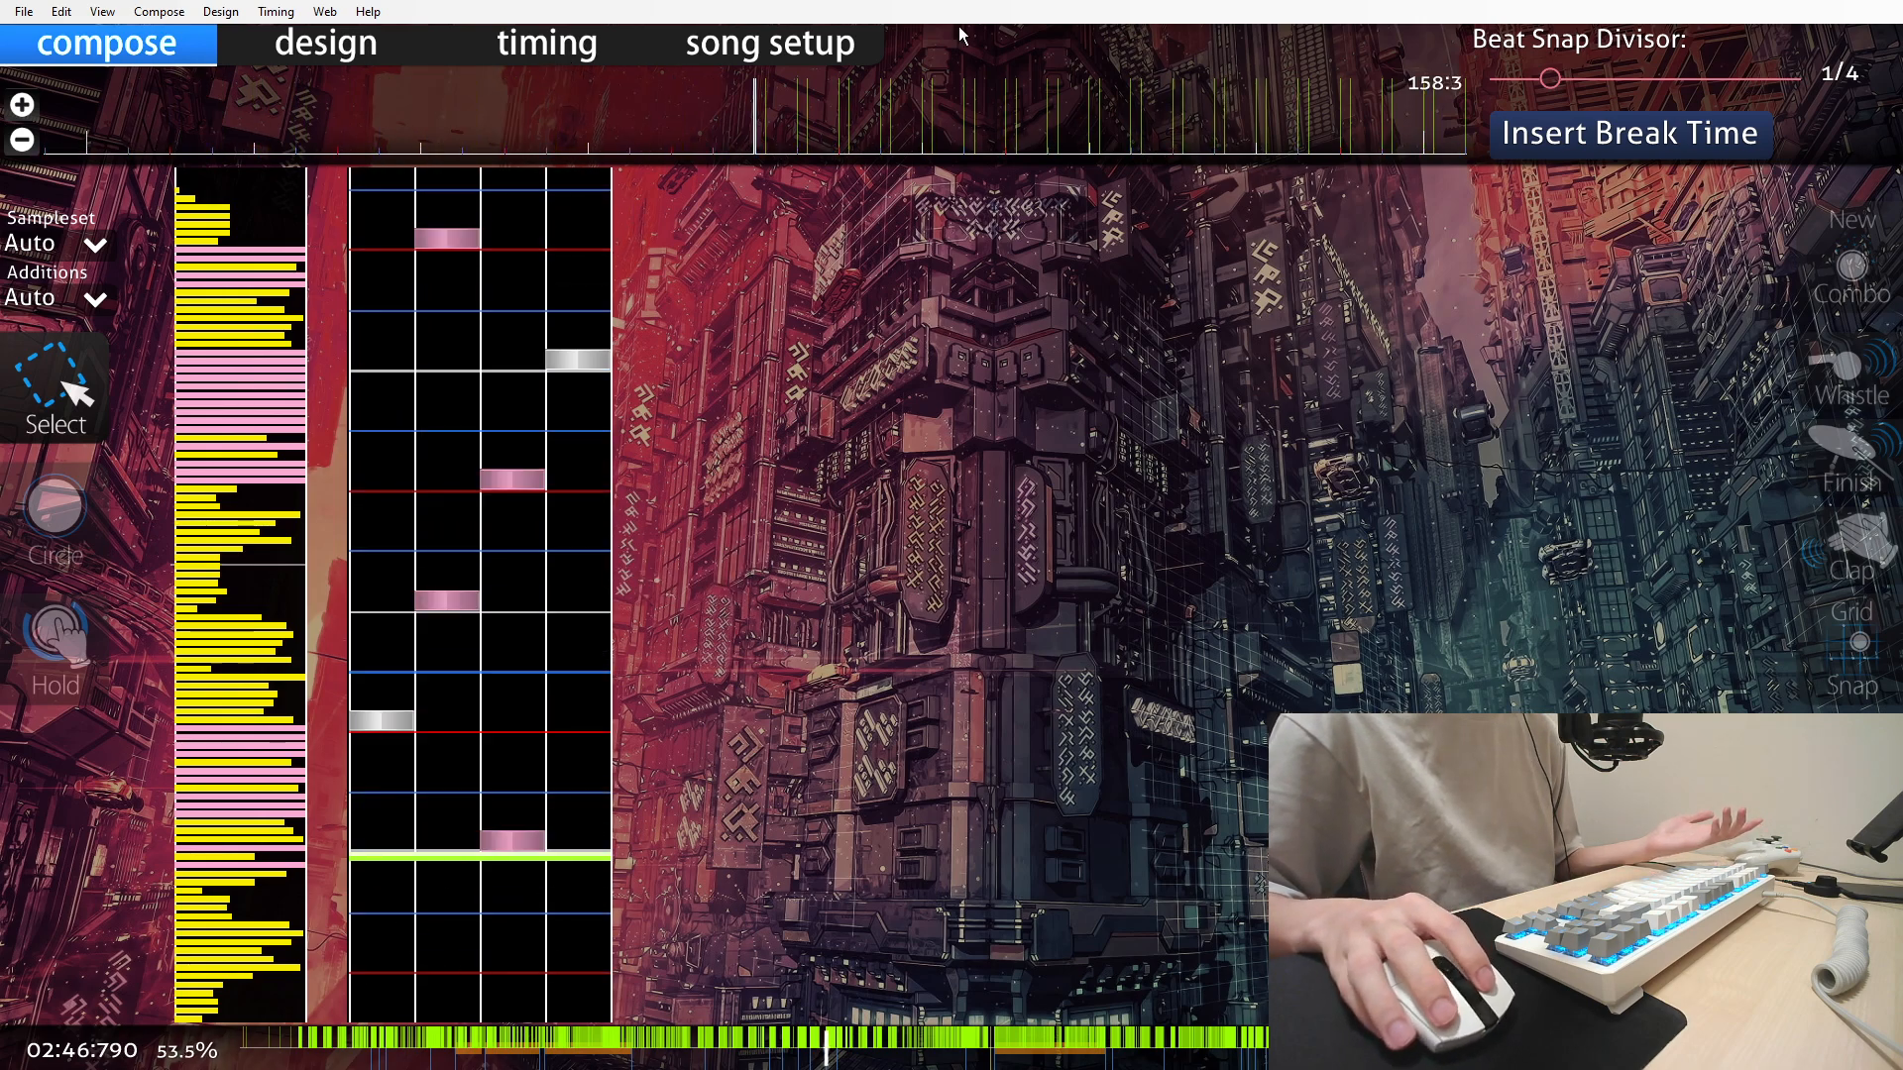
pyautogui.click(597, 51)
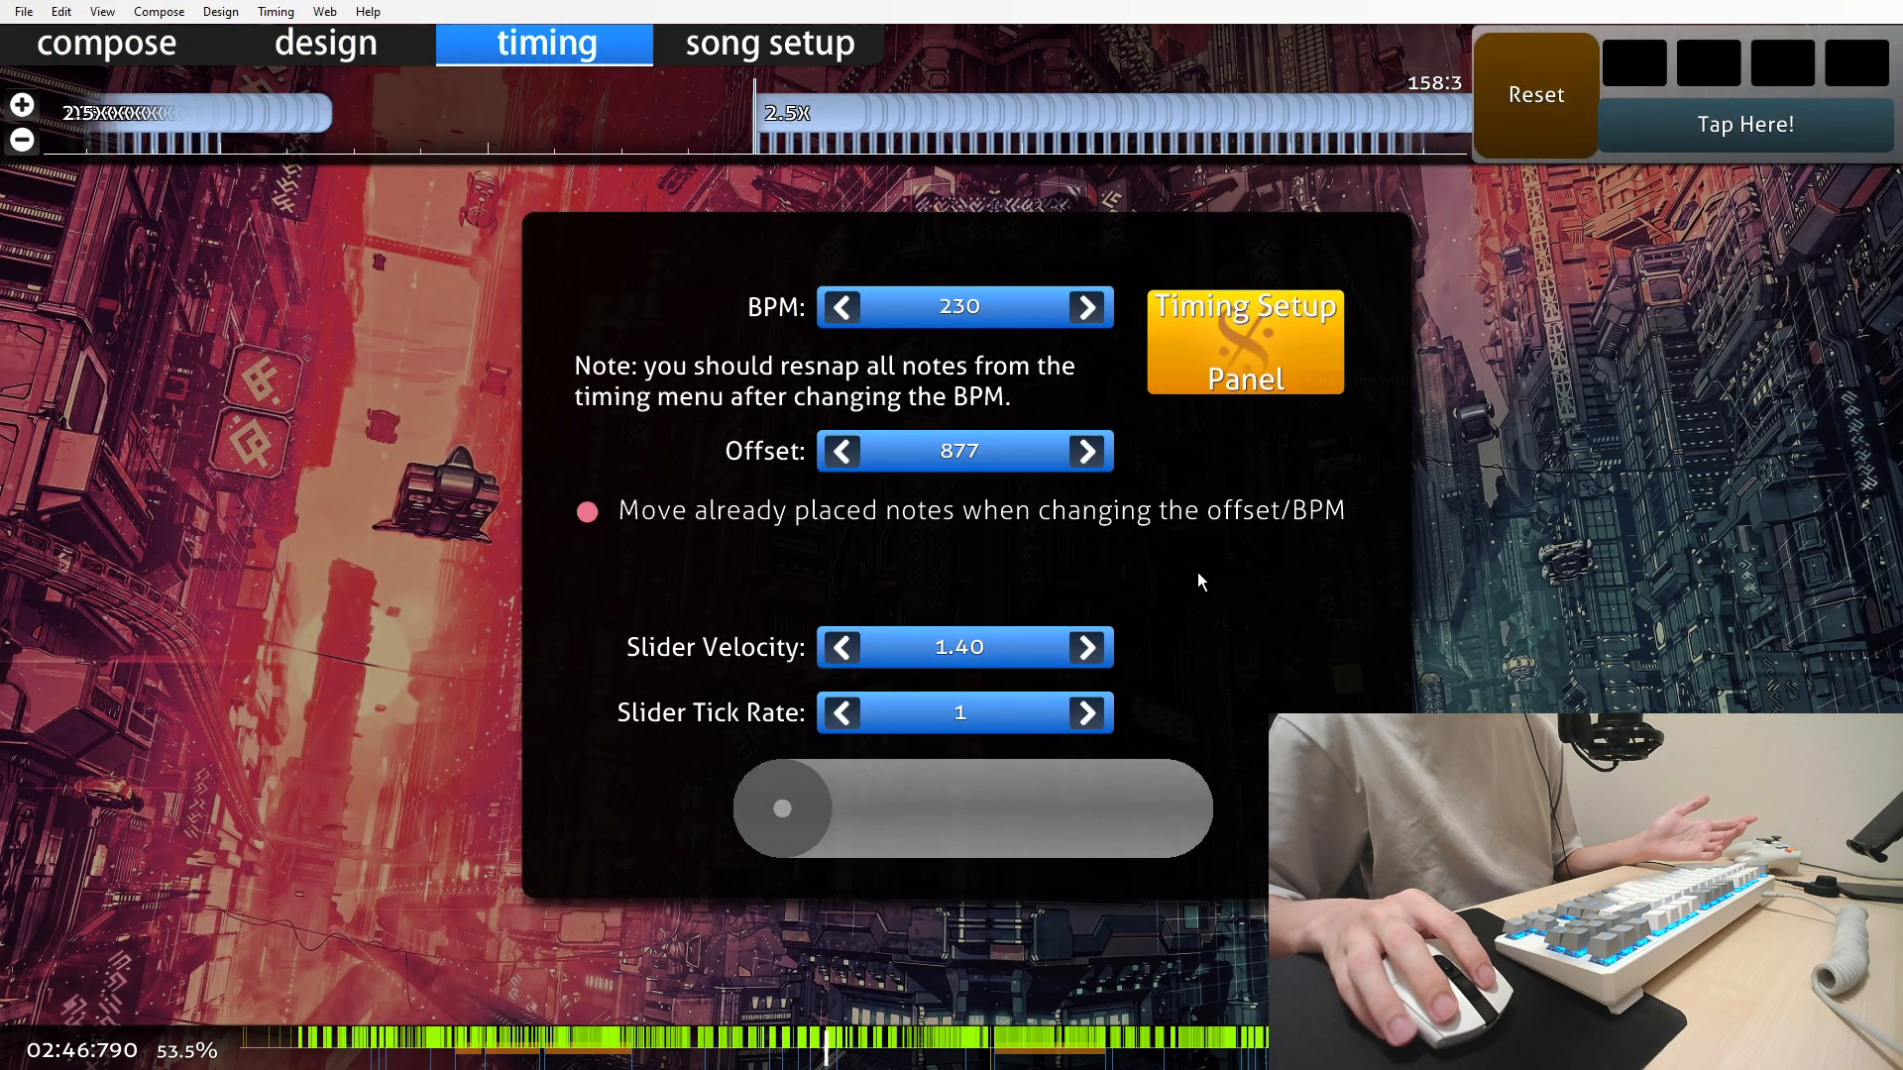
pyautogui.click(1247, 372)
pyautogui.scroll(-2, 1009, 584)
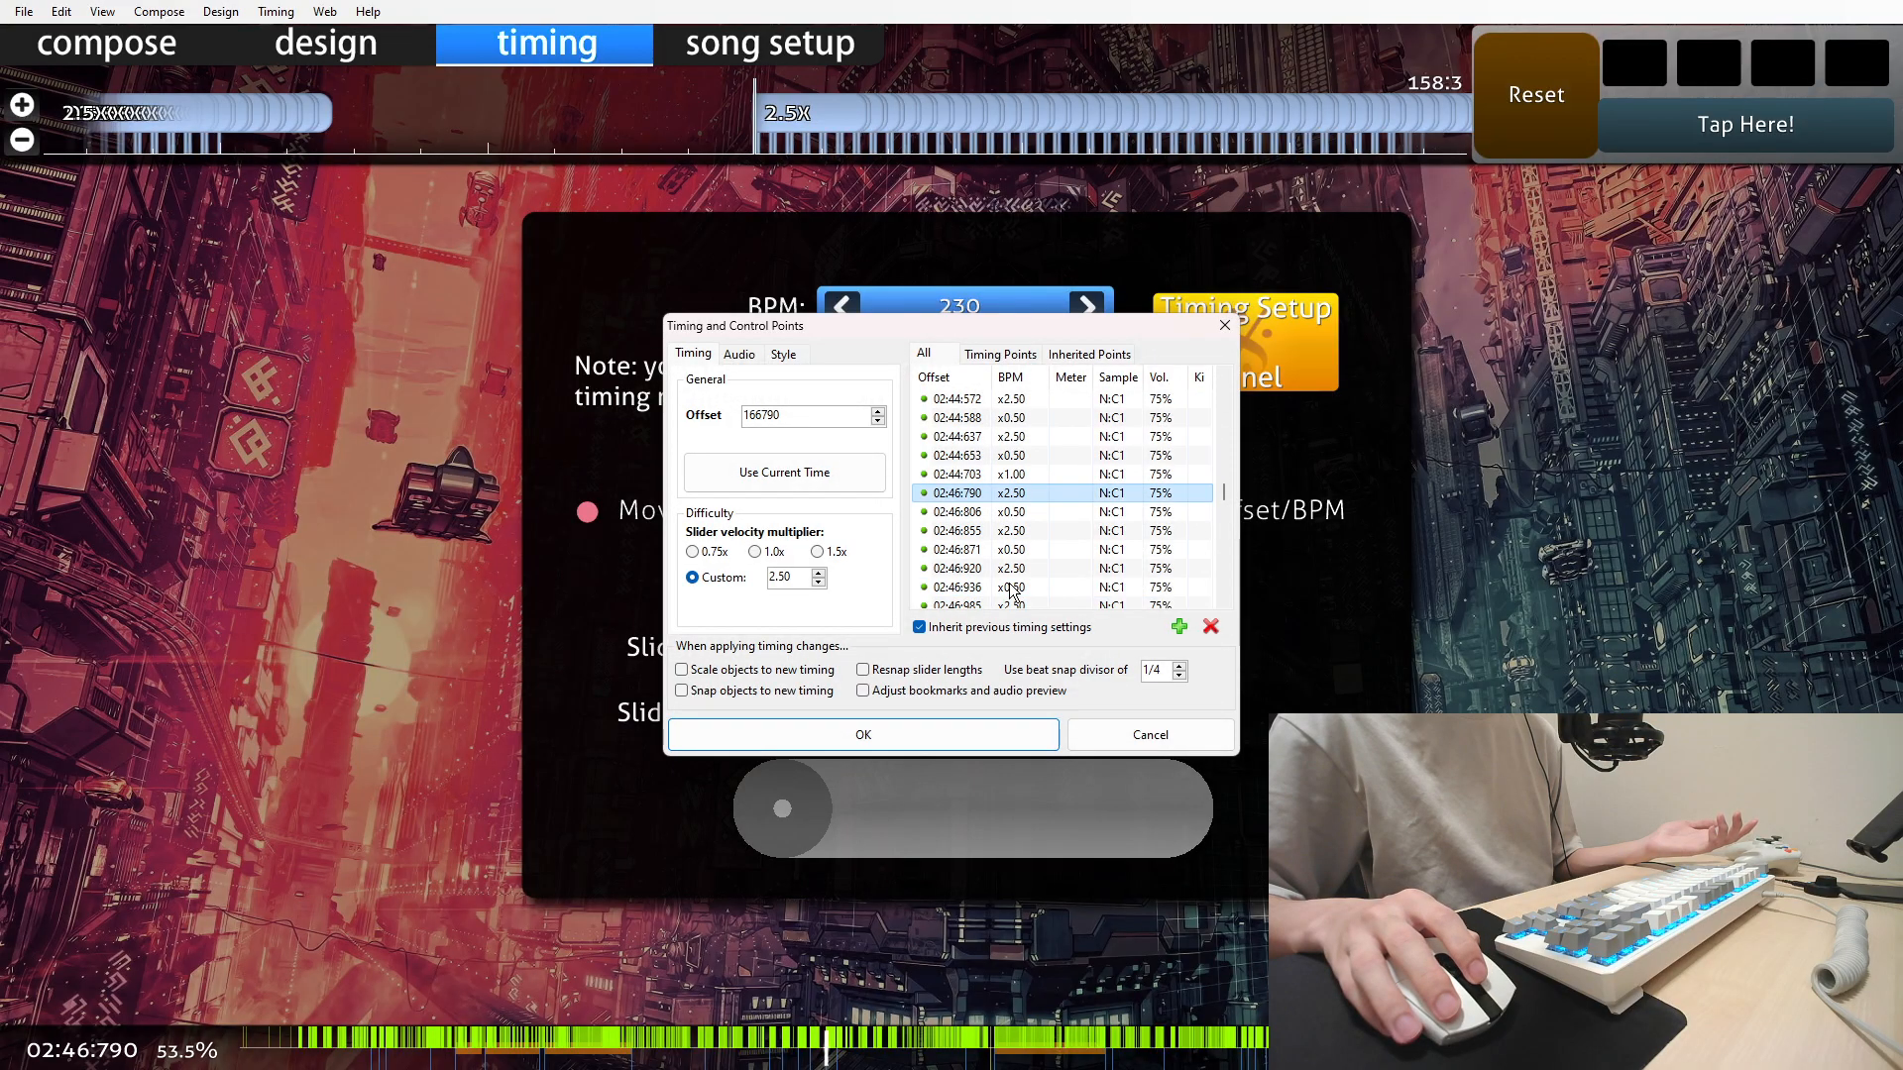